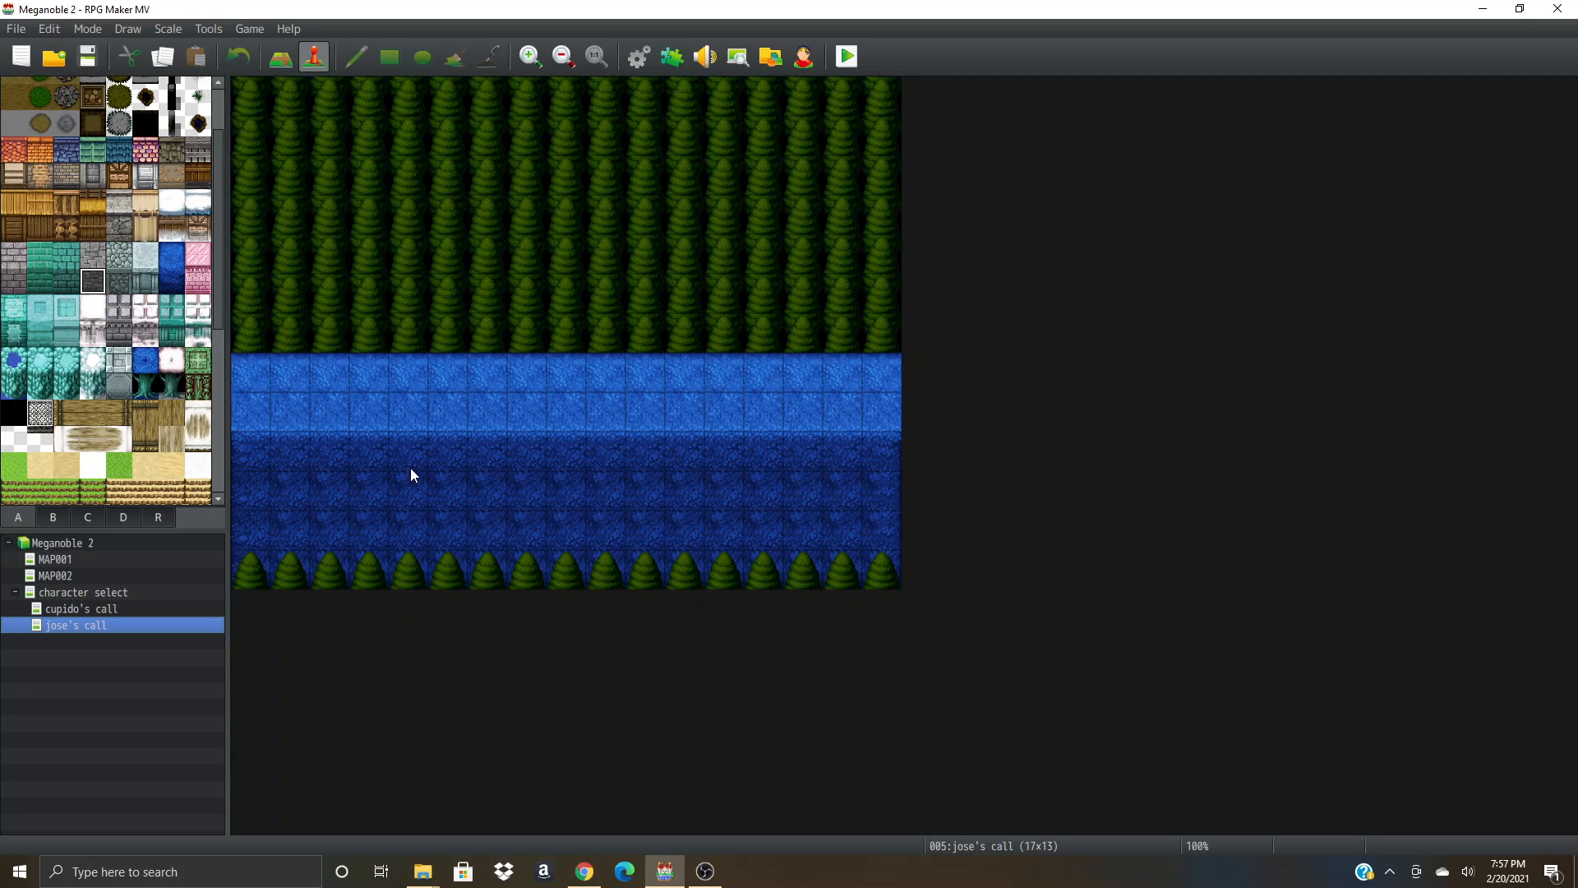
# - Create a new map under the character select map and name it Ruins start
pyautogui.click(176, 594)
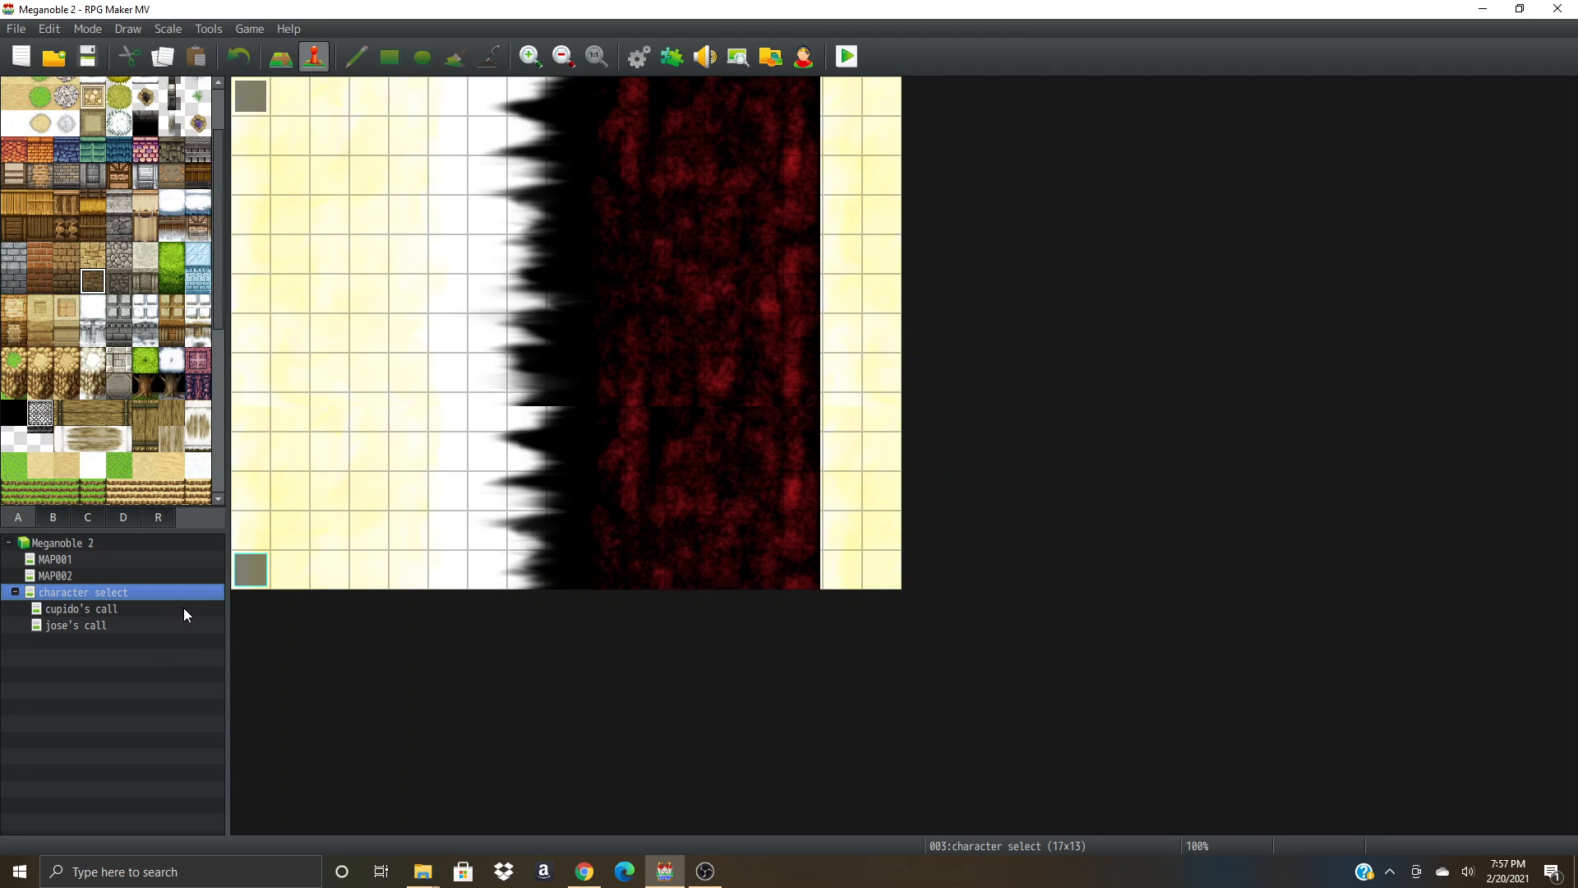
pyautogui.click(184, 609)
pyautogui.click(186, 625)
pyautogui.click(173, 592)
pyautogui.rightClick(174, 593)
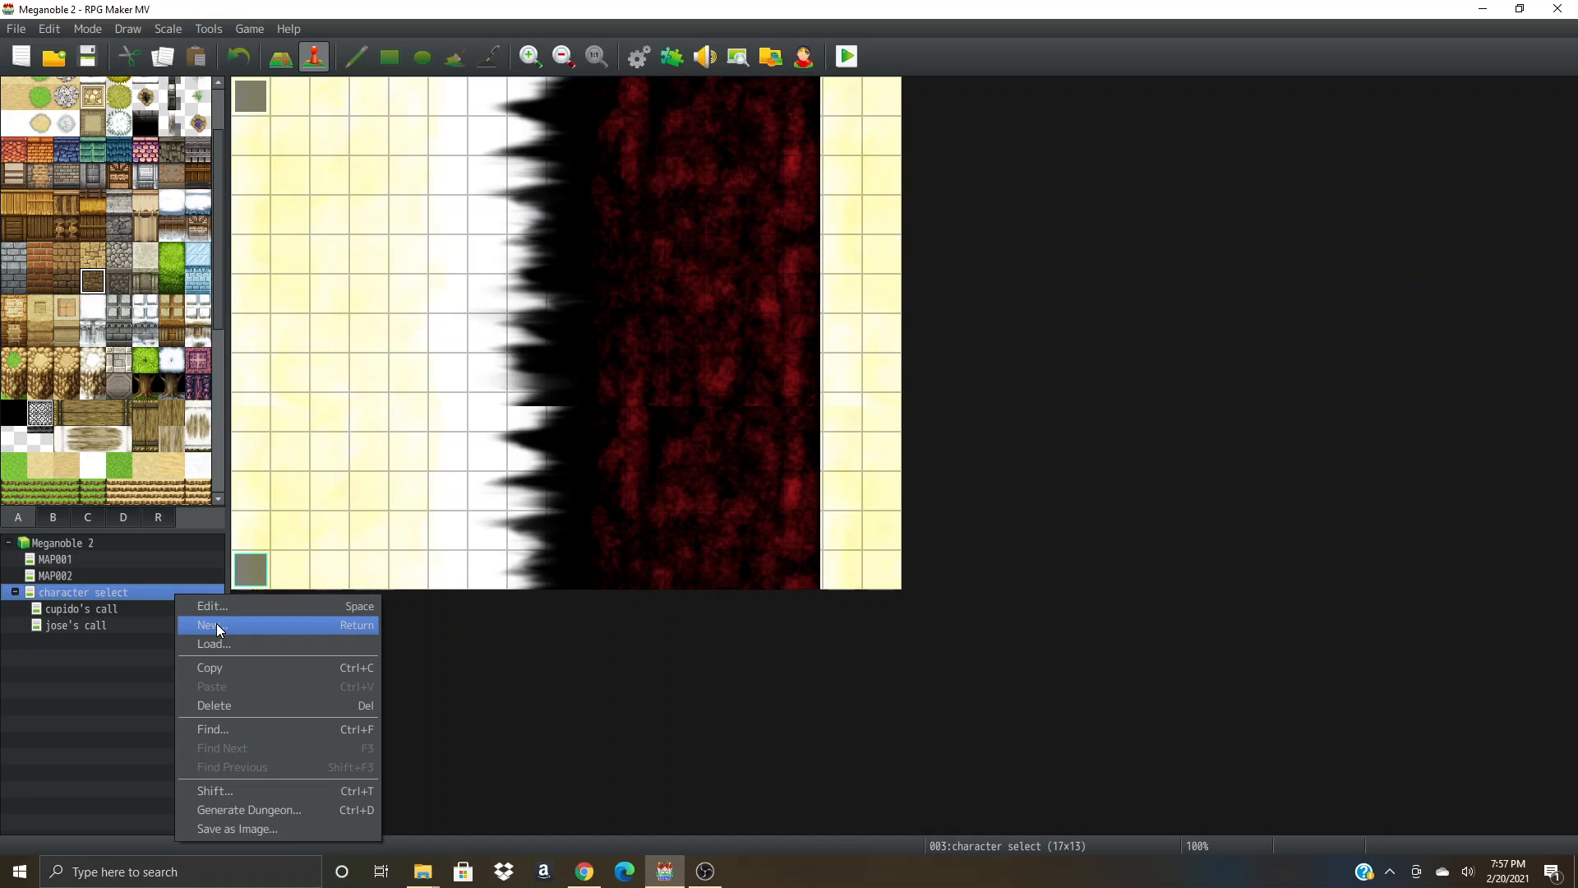
pyautogui.click(221, 624)
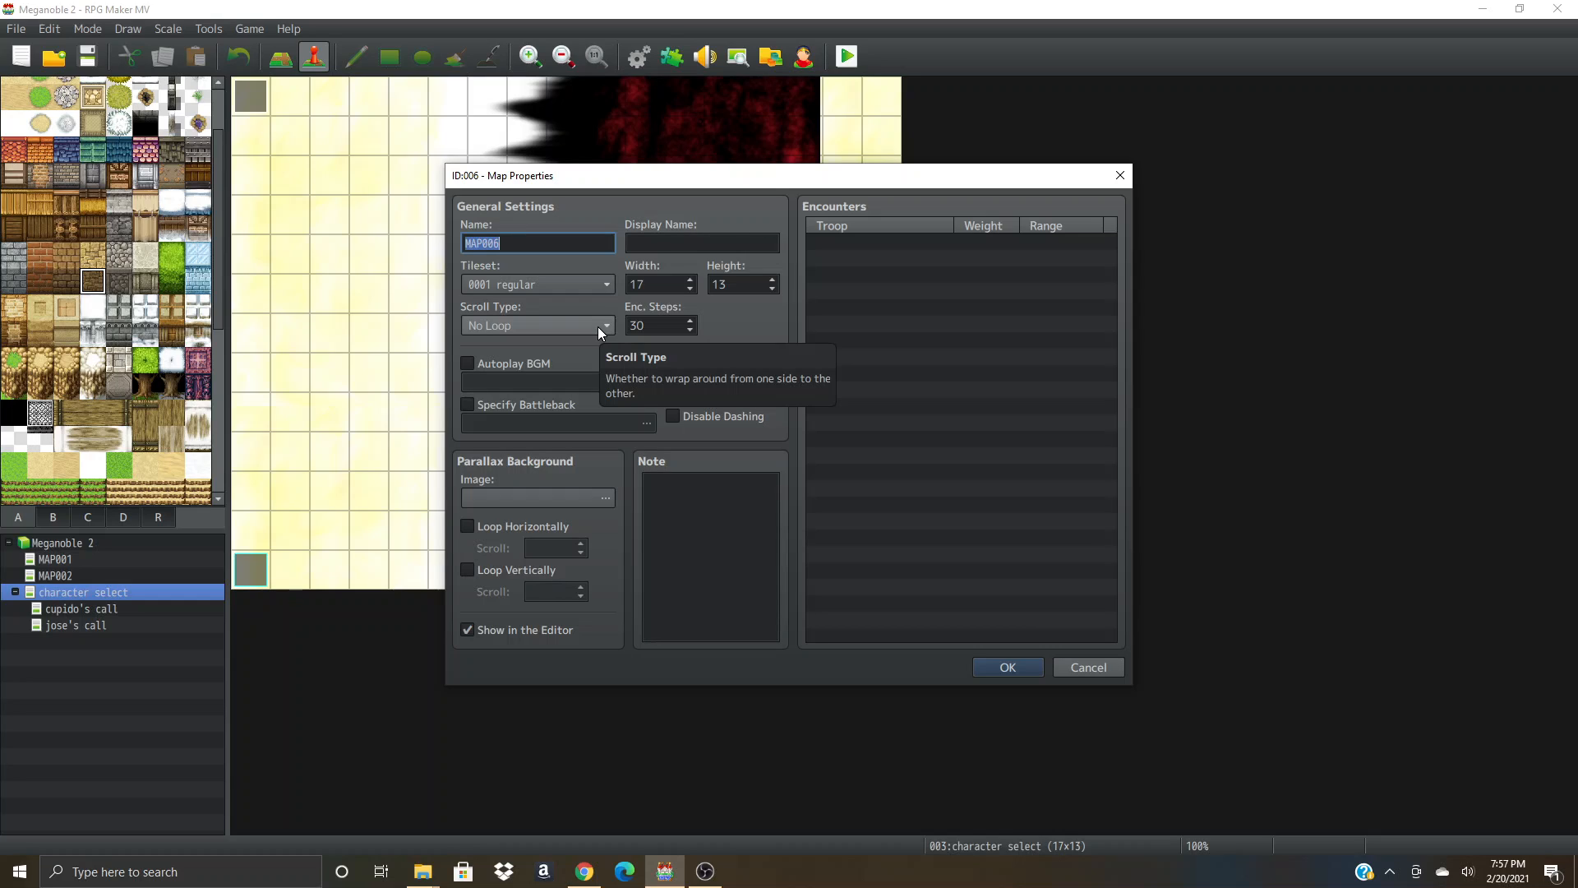
pyautogui.write('Ruins')
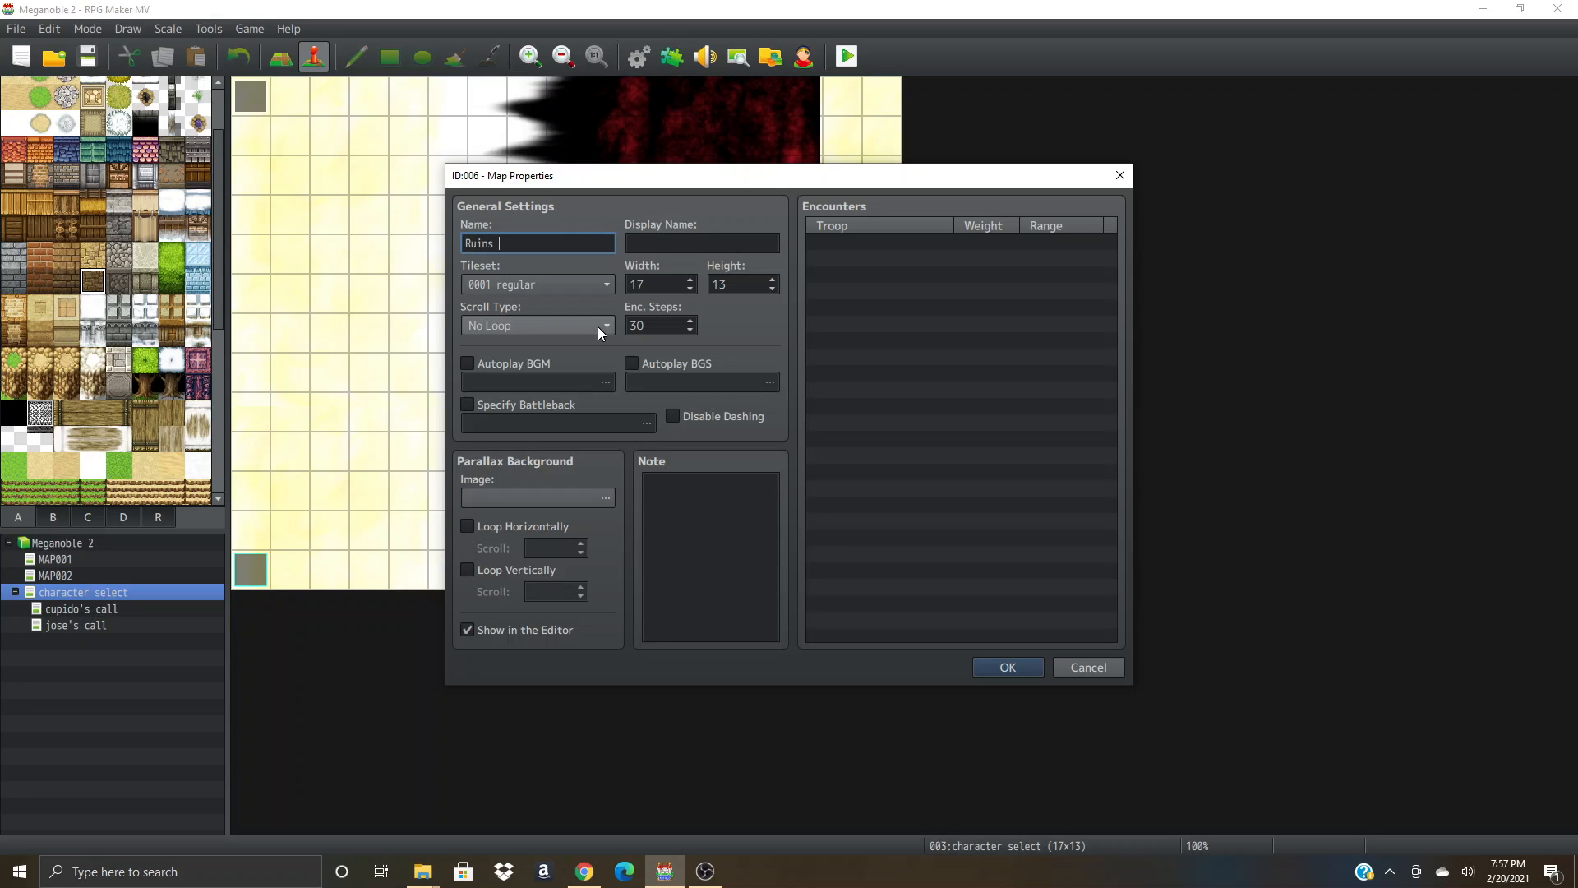
pyautogui.write('start')
# - Set the new map's width to 30 and height to 15 and accept its properties
pyautogui.moveTo(629, 285); pyautogui.dragTo(671, 290)
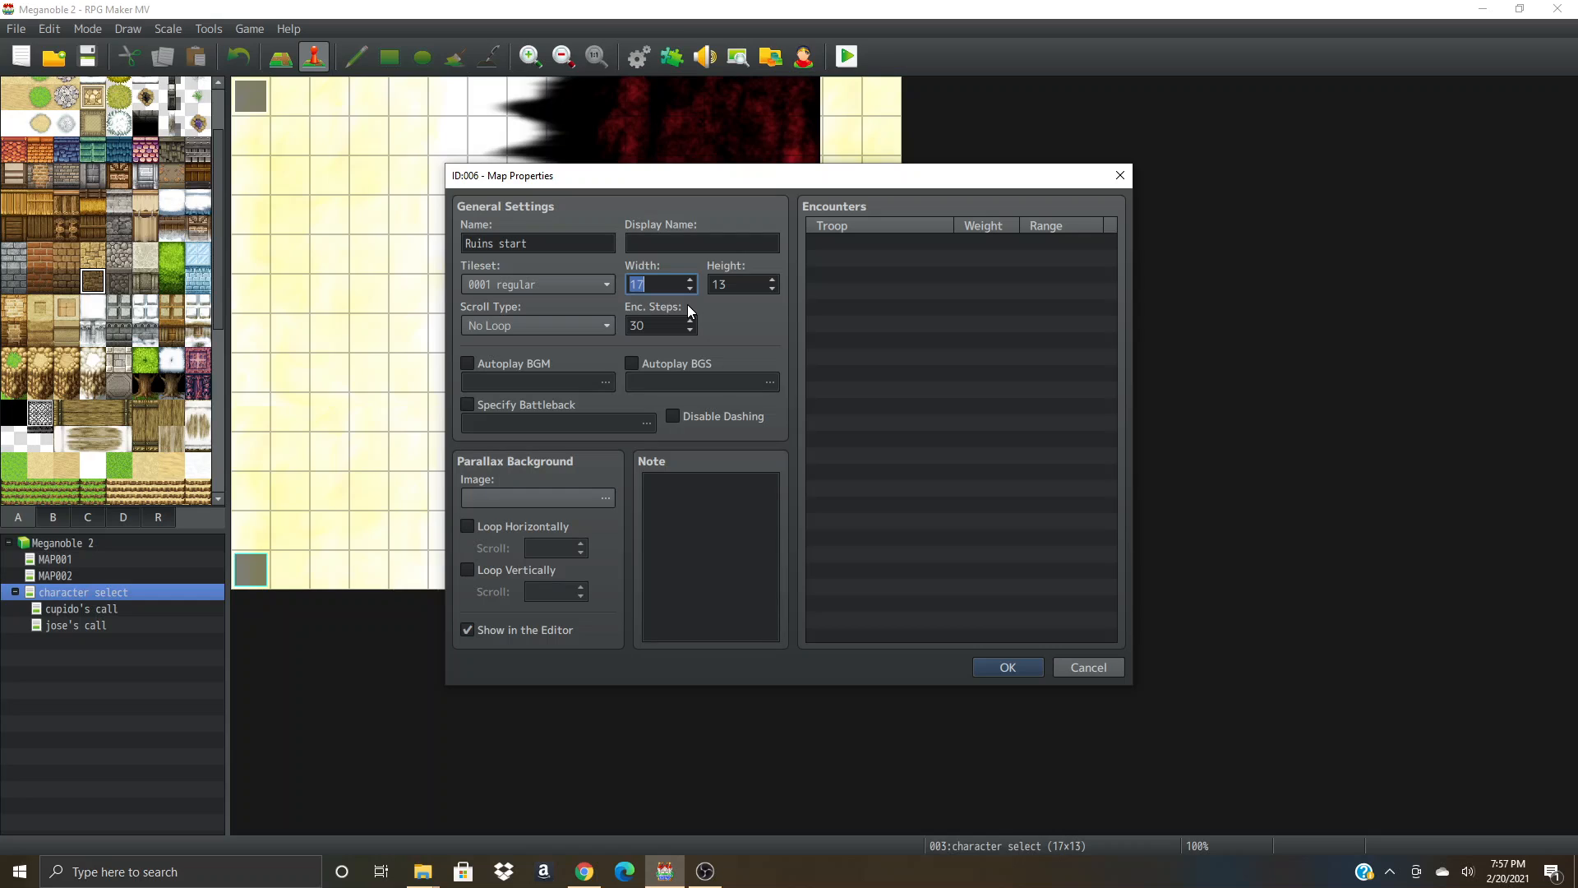
pyautogui.write('30')
pyautogui.press('Tab')
pyautogui.write('15')
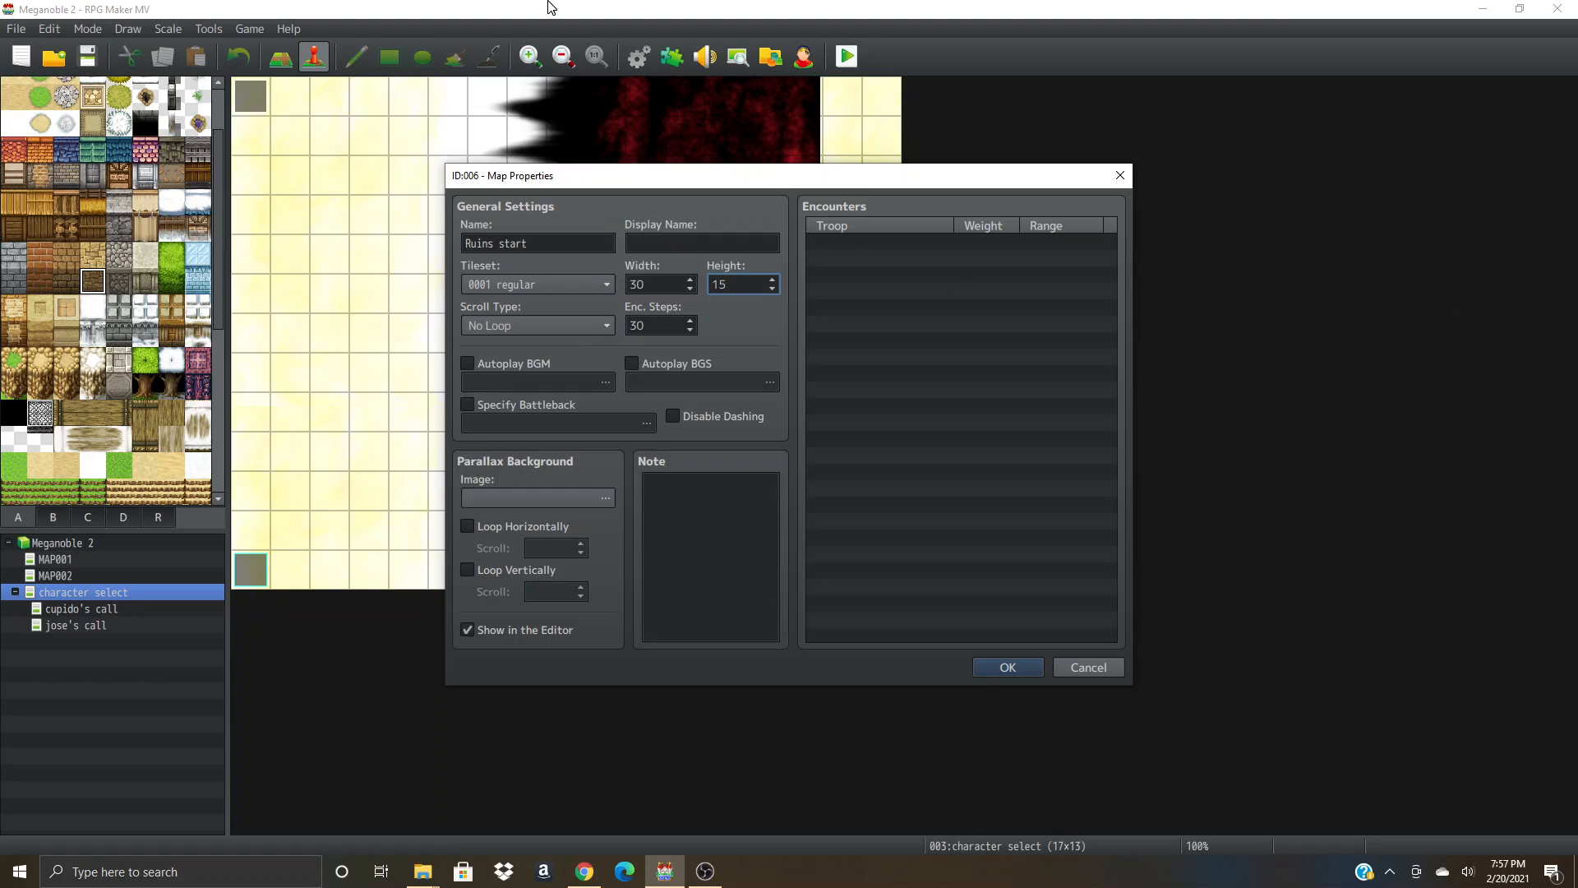
pyautogui.click(1018, 667)
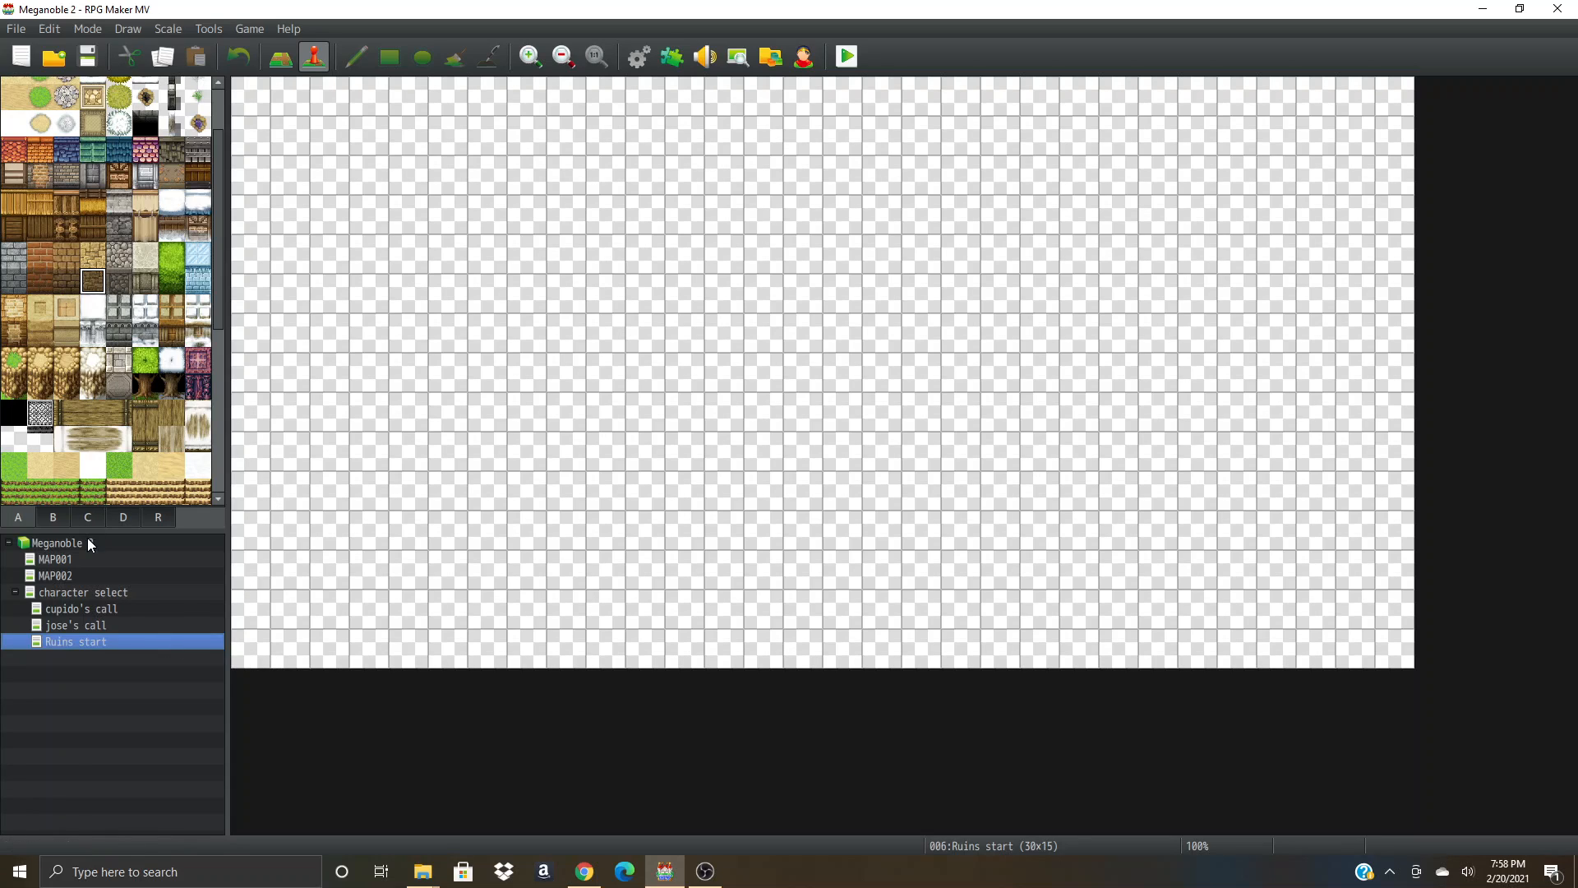
# - Change the Ruins start map's tileset to 0002 dark
pyautogui.rightClick(134, 646)
pyautogui.click(164, 652)
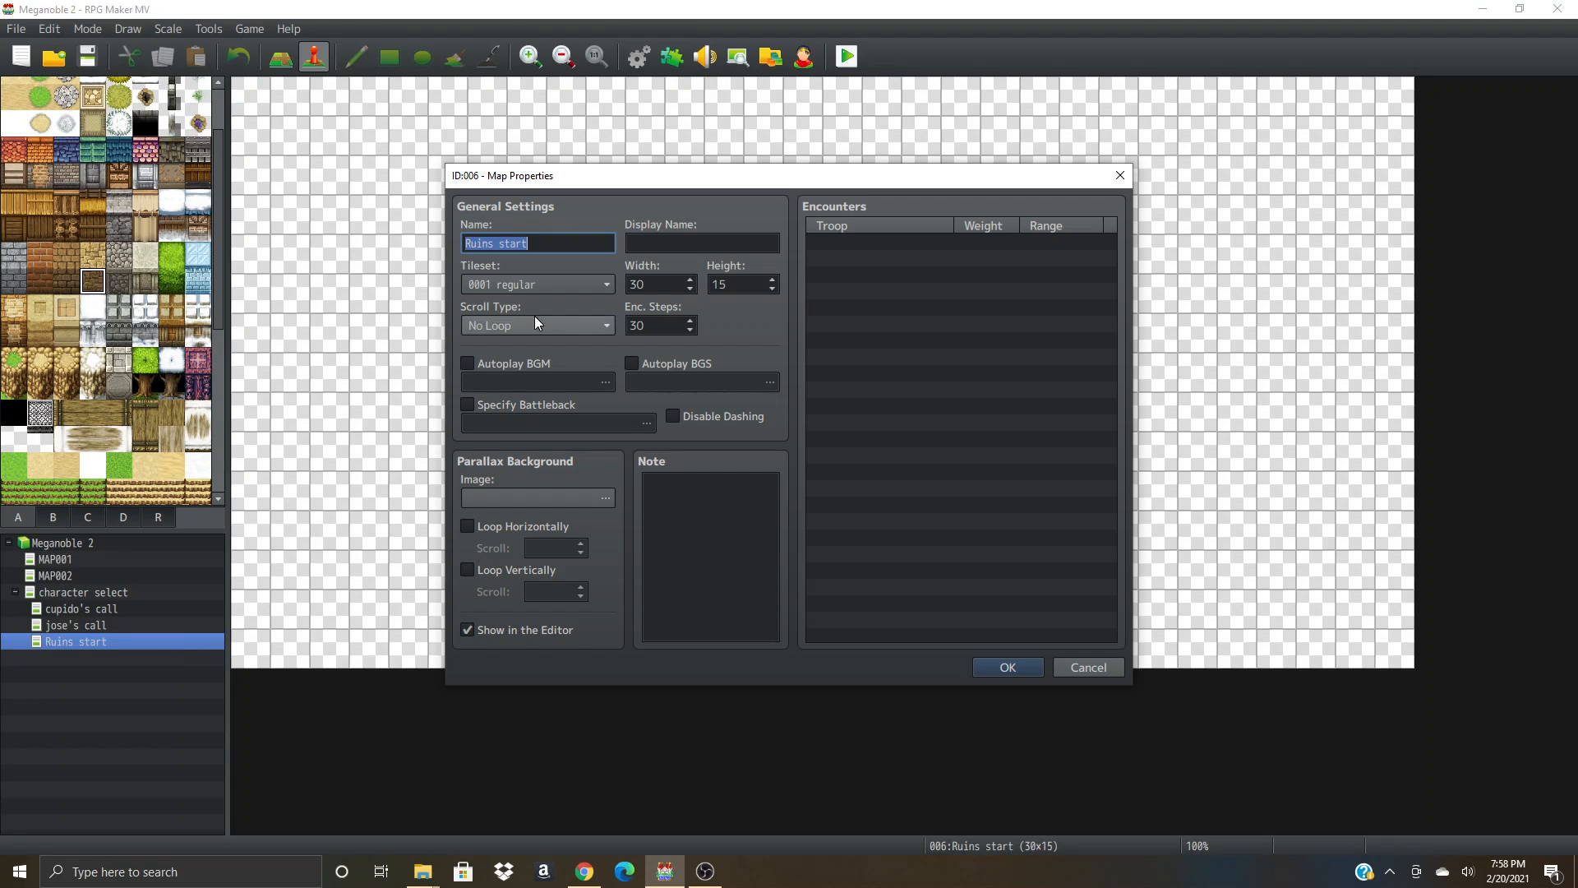
pyautogui.click(543, 284)
pyautogui.click(530, 323)
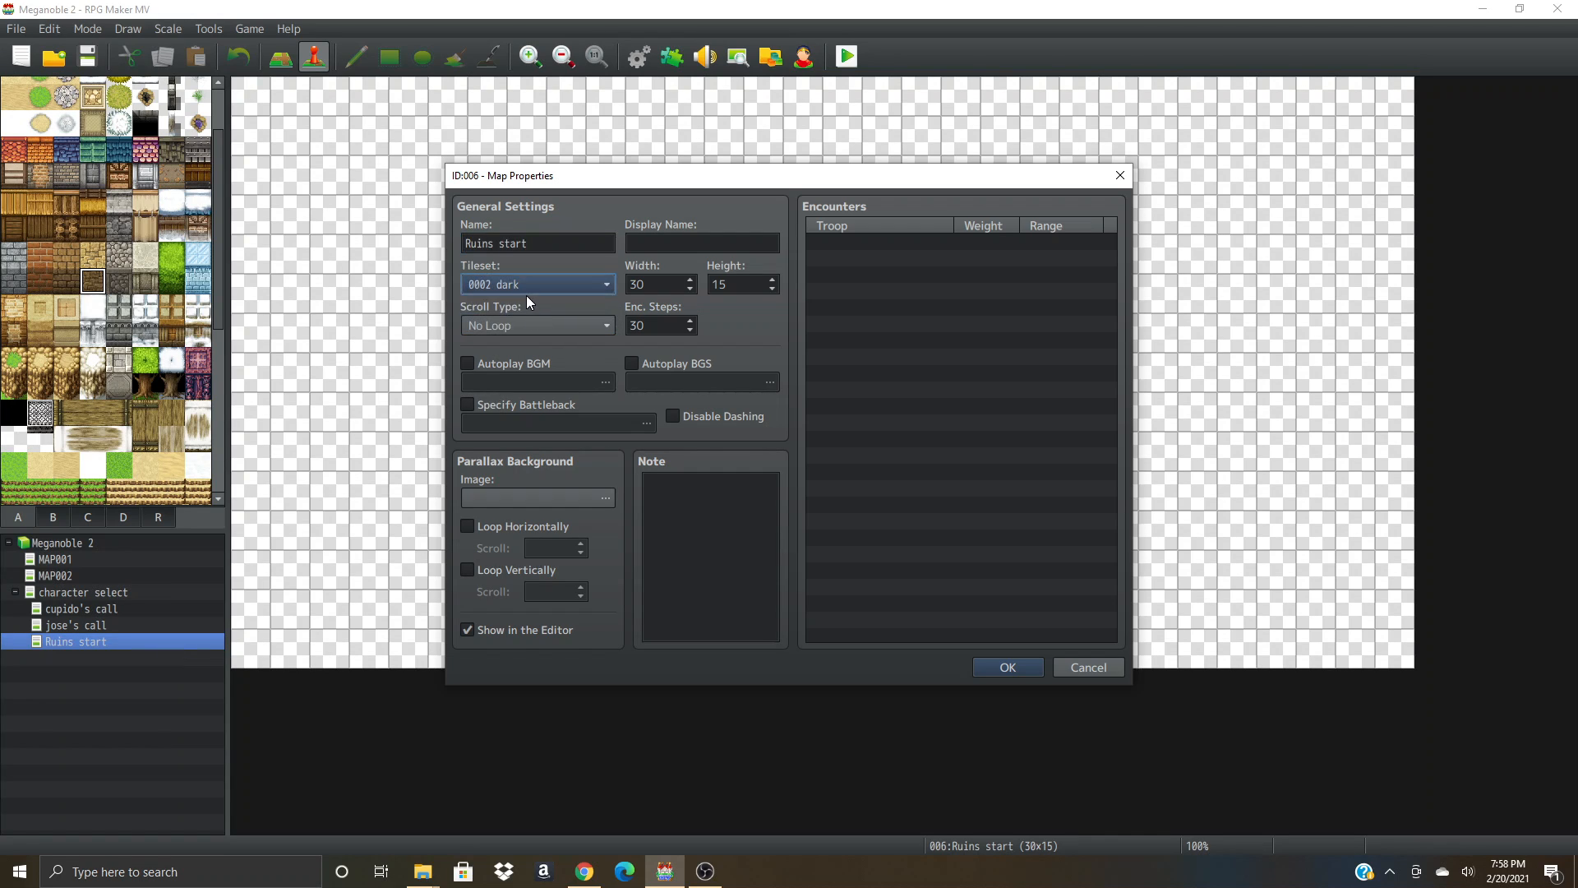
pyautogui.click(1022, 666)
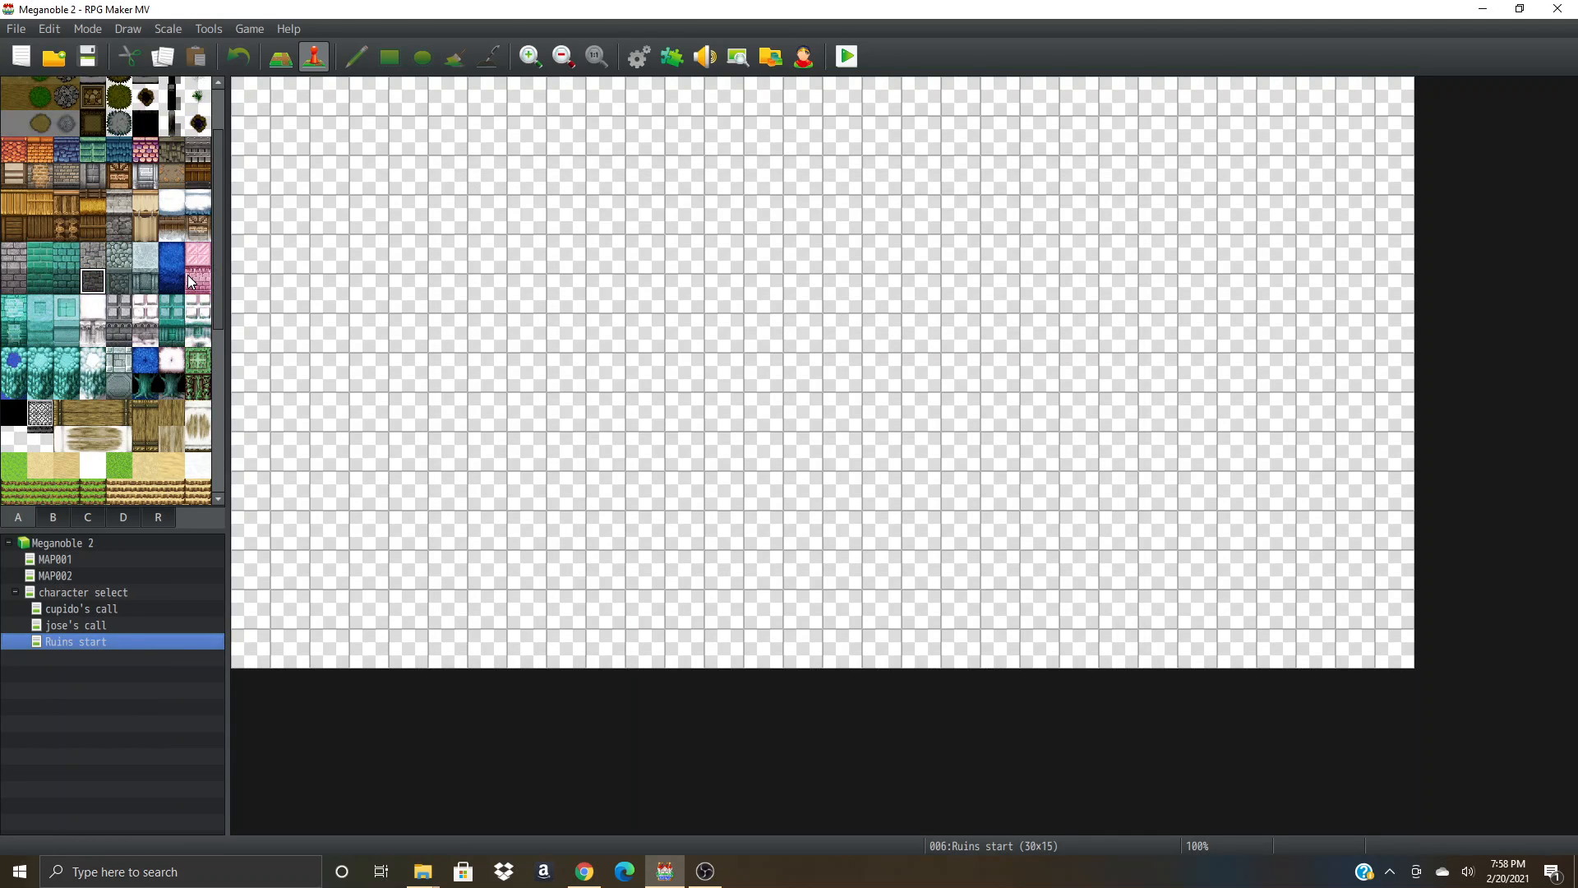
# - In map editing mode, fill a dark stone rectangle 7 tiles wide and 4 tall in the map's upper-left corner
pyautogui.click(96, 260)
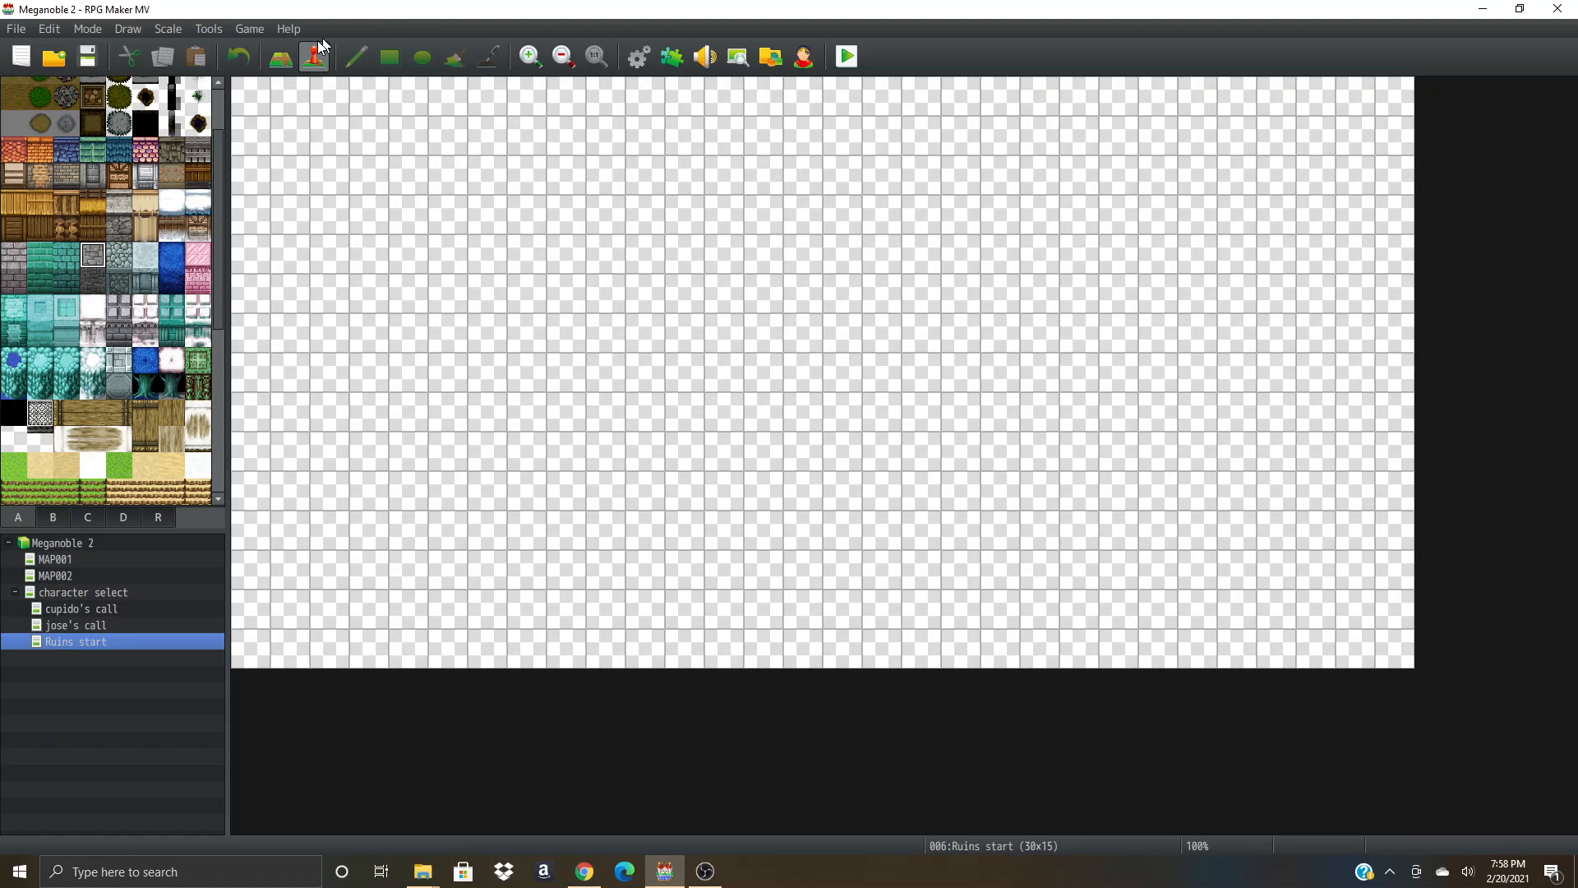
pyautogui.click(281, 55)
pyautogui.click(391, 56)
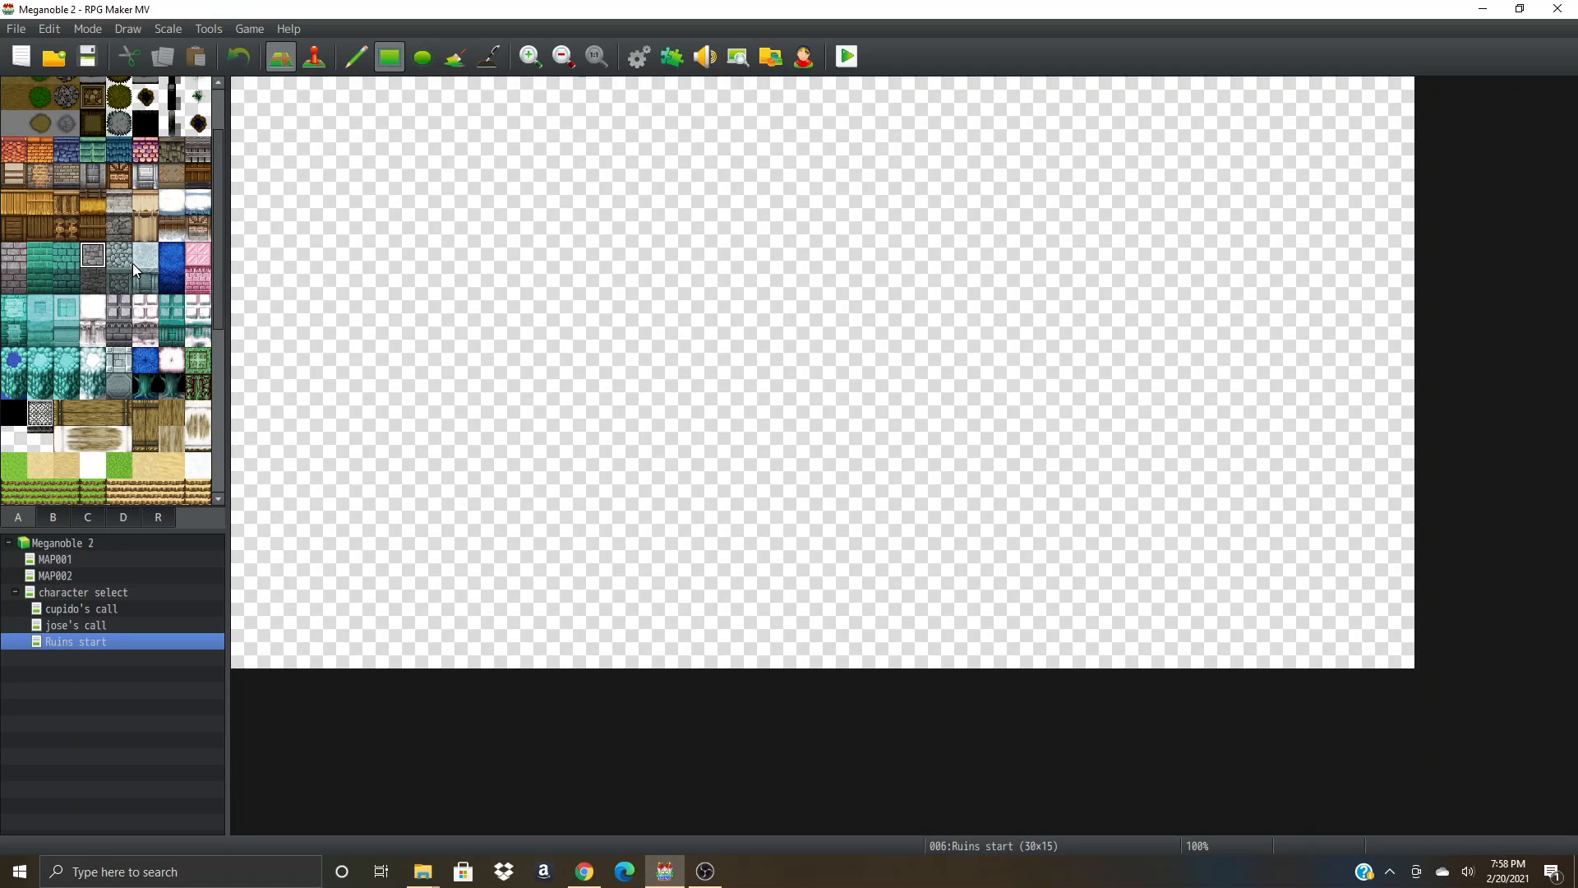
pyautogui.click(98, 279)
pyautogui.moveTo(245, 219)
pyautogui.mouseDown()
pyautogui.moveTo(563, 61)
pyautogui.moveTo(498, 57)
pyautogui.mouseUp()
# - Build the lower-left ledge 7 tiles wide, with two rows of light stone above five rows of dark stone reaching the map's bottom edge
pyautogui.click(82, 249)
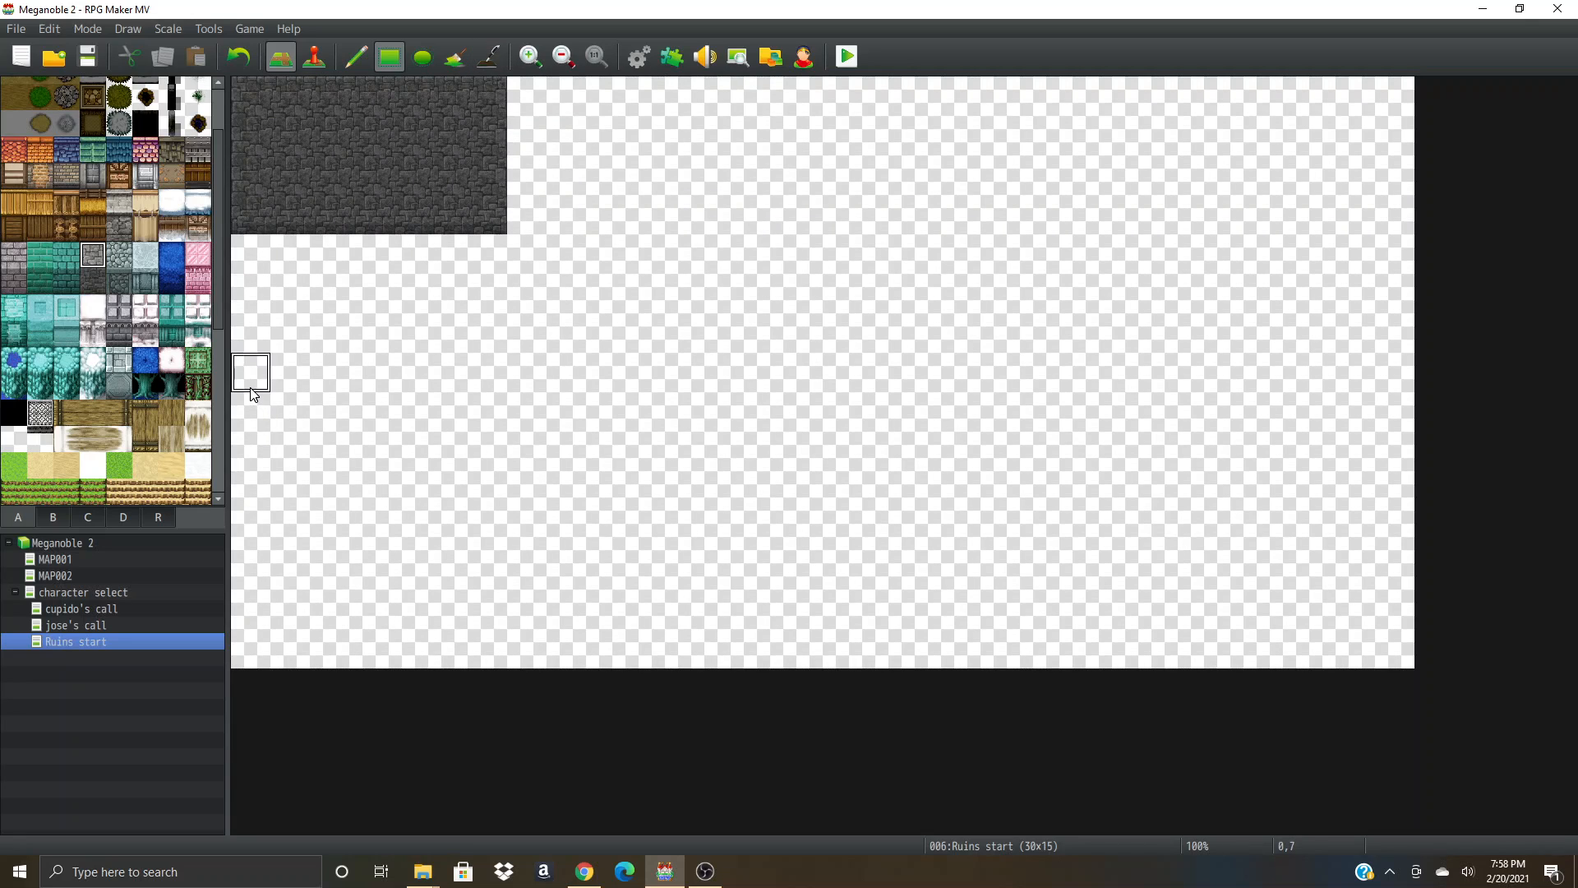
pyautogui.moveTo(253, 428)
pyautogui.mouseDown()
pyautogui.moveTo(279, 453)
pyautogui.moveTo(498, 456)
pyautogui.mouseUp()
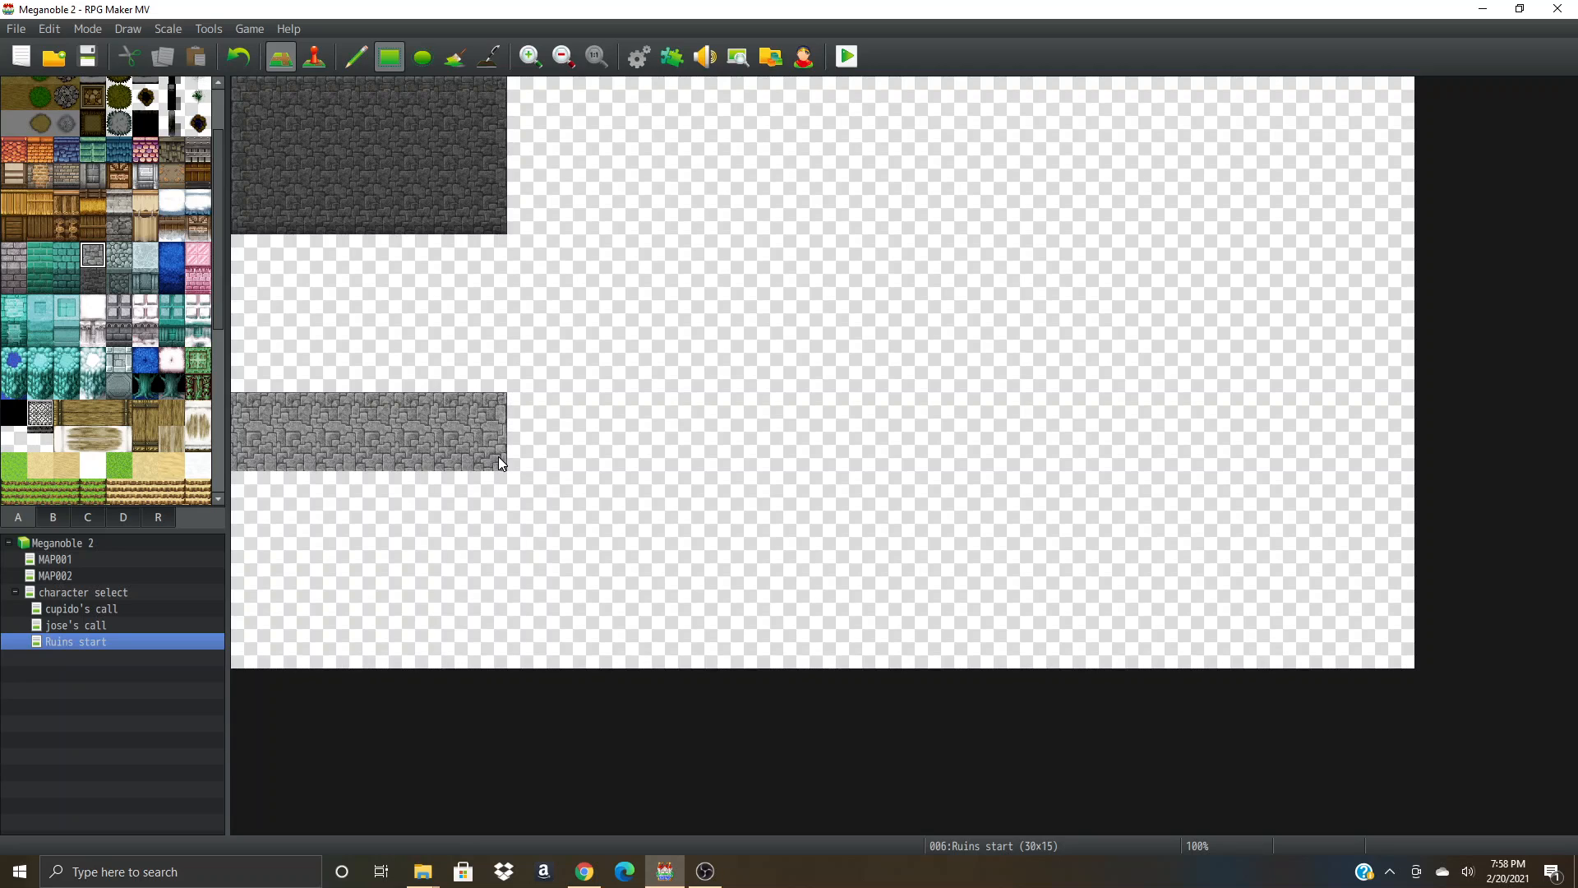
pyautogui.click(93, 281)
pyautogui.moveTo(236, 490)
pyautogui.mouseDown()
pyautogui.moveTo(460, 646)
pyautogui.moveTo(490, 648)
pyautogui.mouseUp()
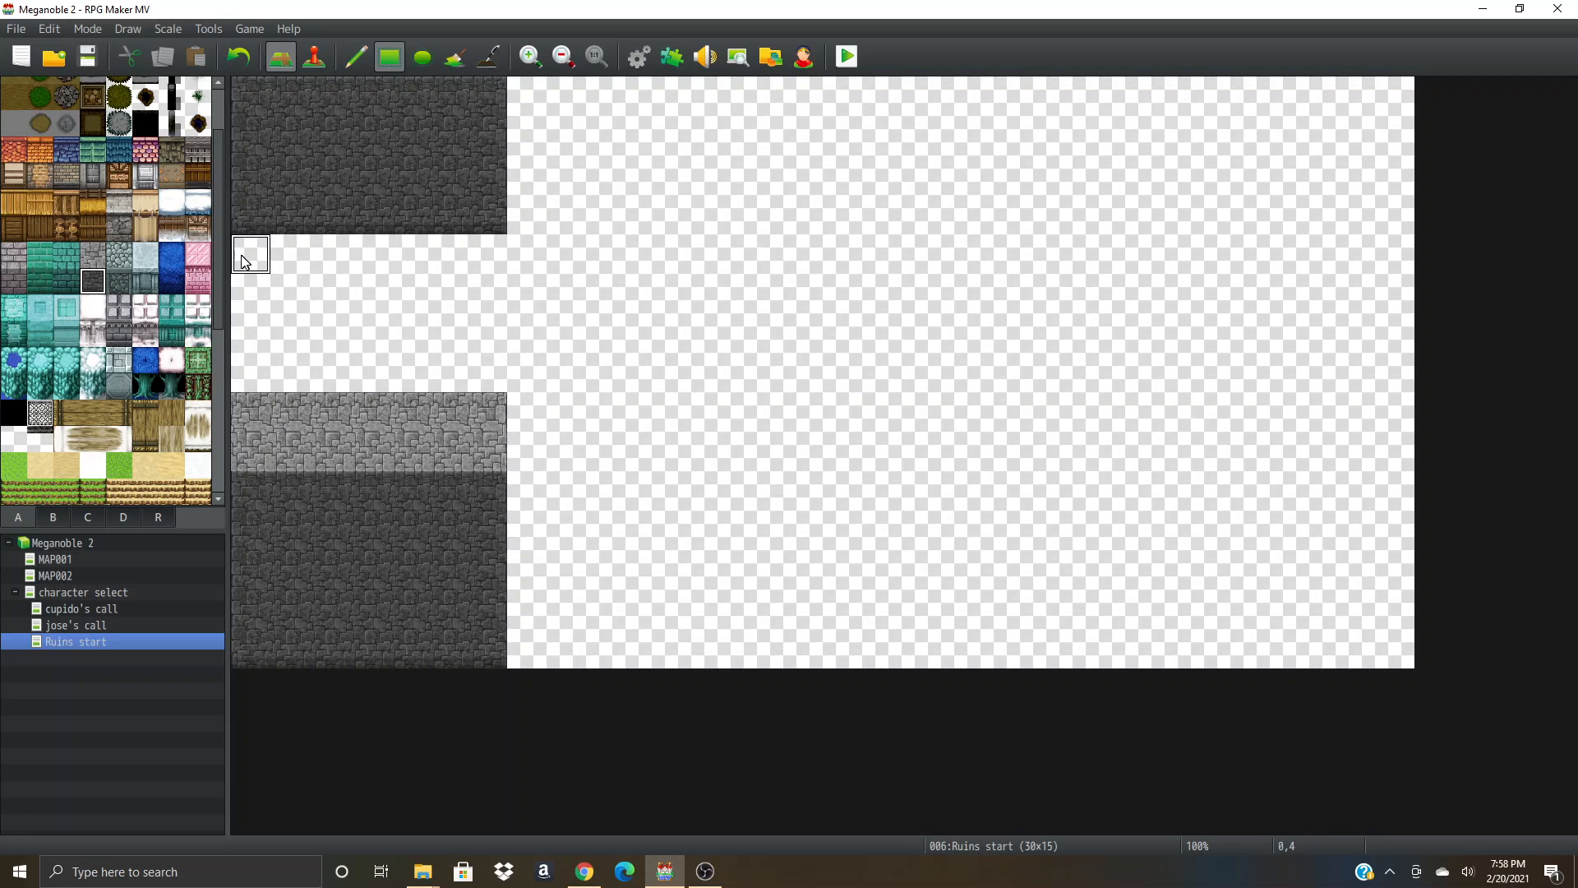
# - Add a lower 7-tile-wide ledge beside the first, with two rows of light stone above three rows of dark stone
pyautogui.scroll(-2, 222, 230)
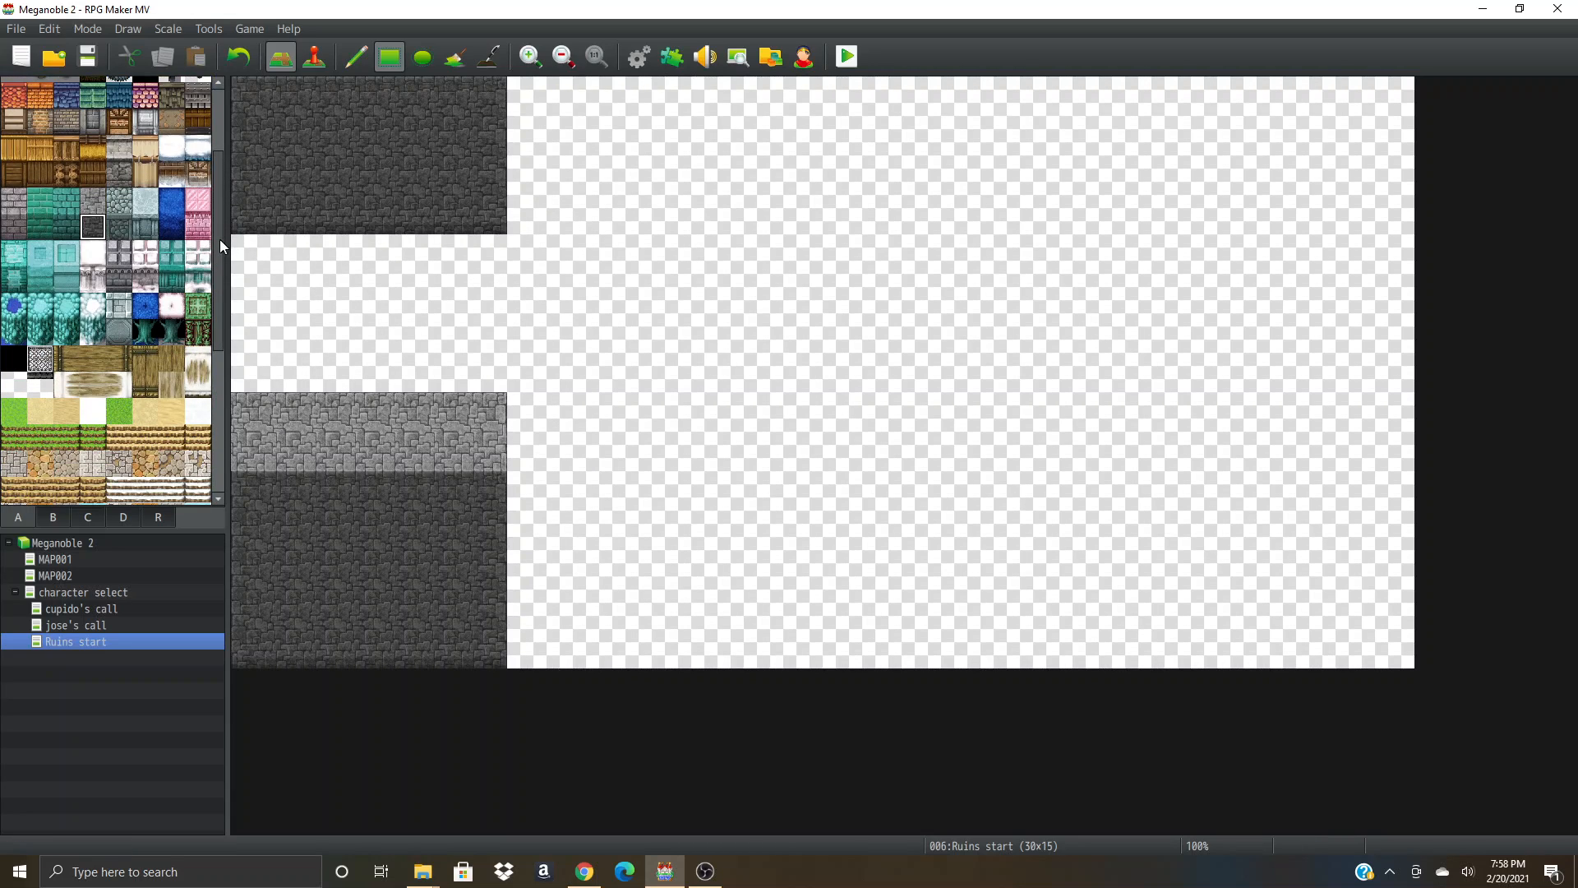
pyautogui.click(87, 202)
pyautogui.moveTo(536, 513)
pyautogui.mouseDown()
pyautogui.moveTo(530, 534)
pyautogui.moveTo(790, 535)
pyautogui.moveTo(617, 535)
pyautogui.moveTo(732, 534)
pyautogui.mouseUp()
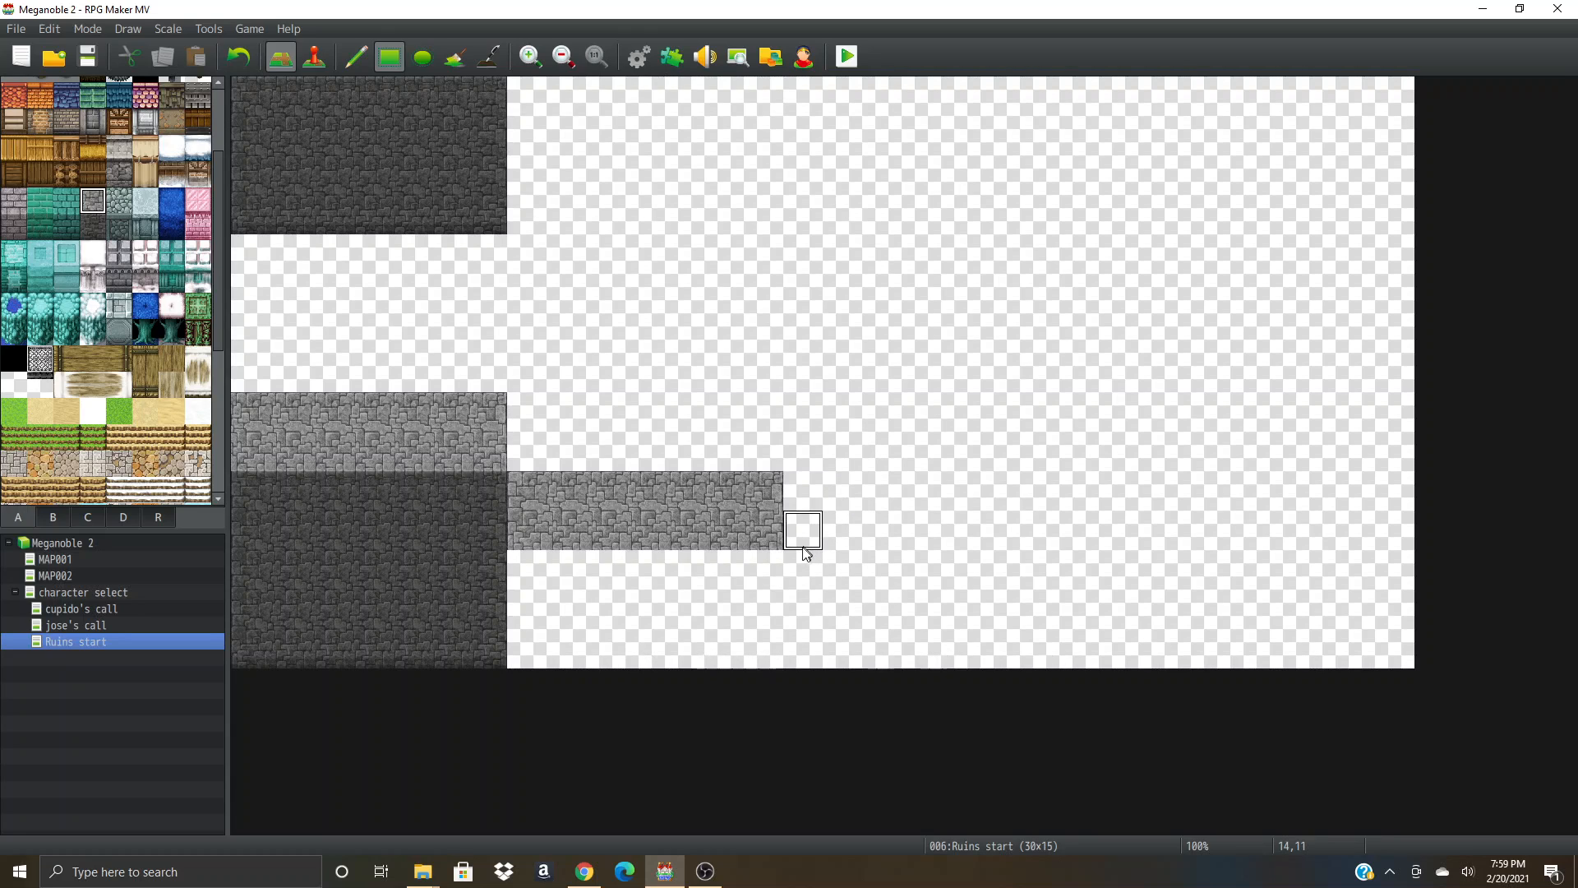
pyautogui.click(92, 228)
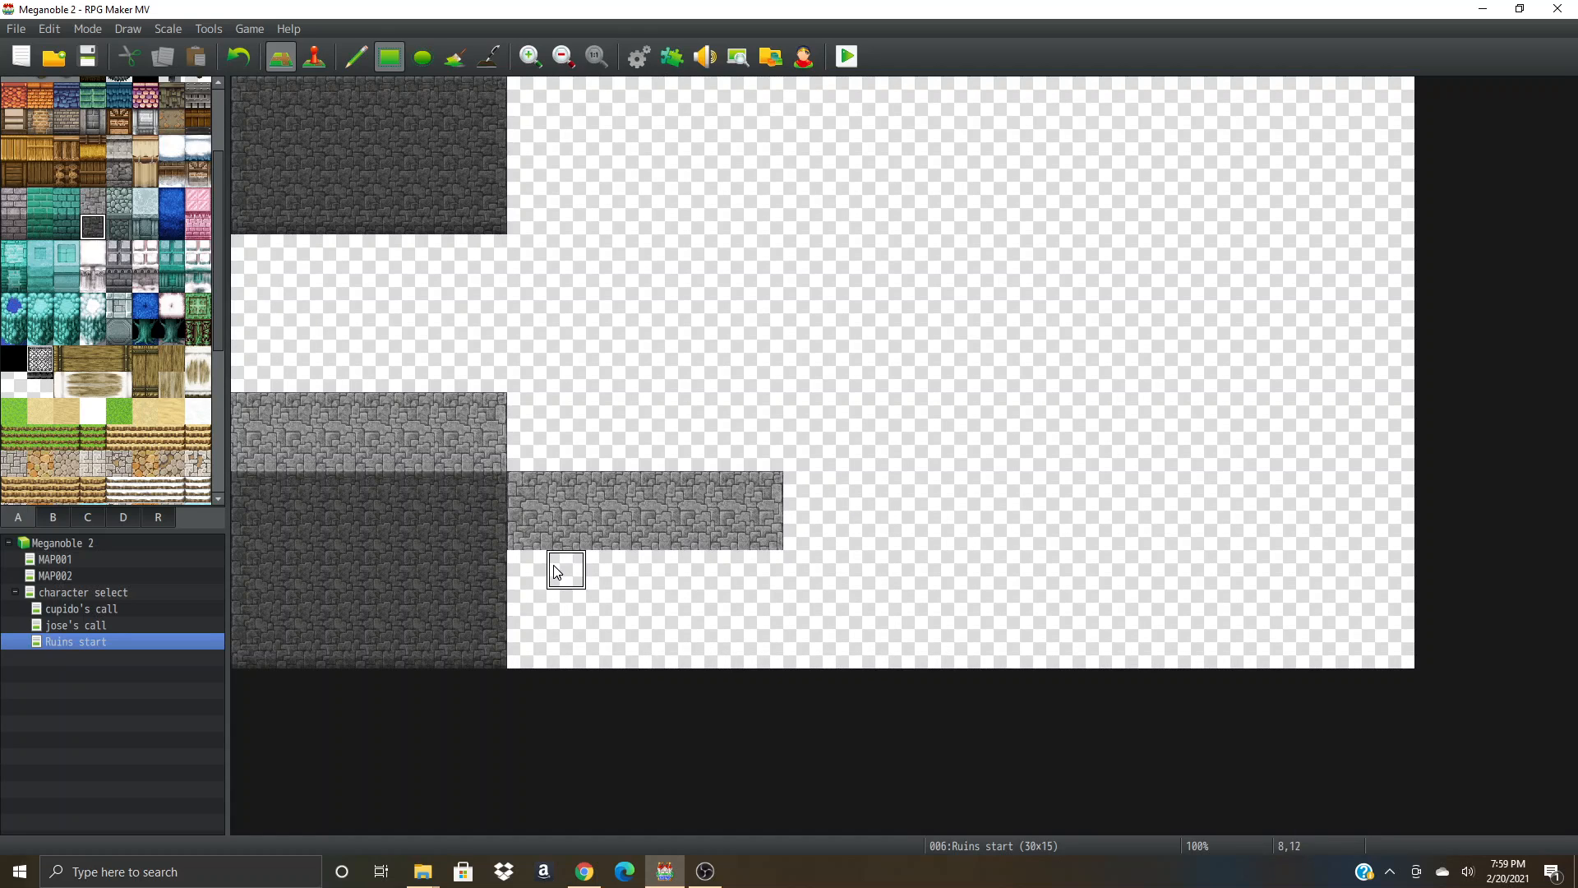
pyautogui.moveTo(530, 565); pyautogui.dragTo(768, 646)
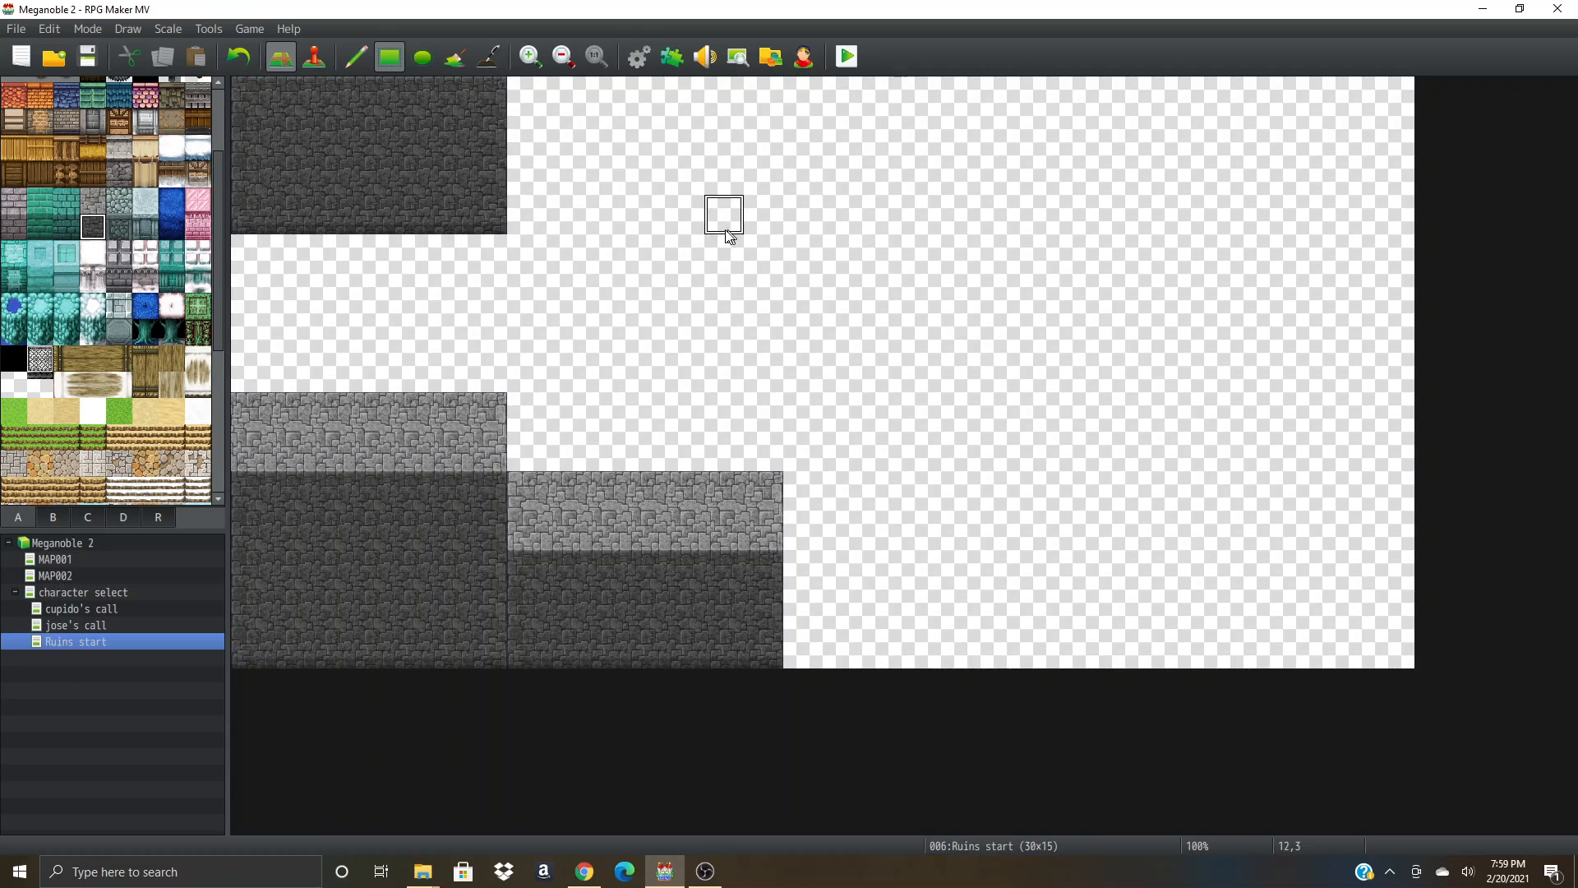
# - Fill a 14 by 6 tile dark stone ceiling block and join it to the upper-left block with a 4 by 2 tile strip
pyautogui.moveTo(691, 280); pyautogui.dragTo(1190, 55)
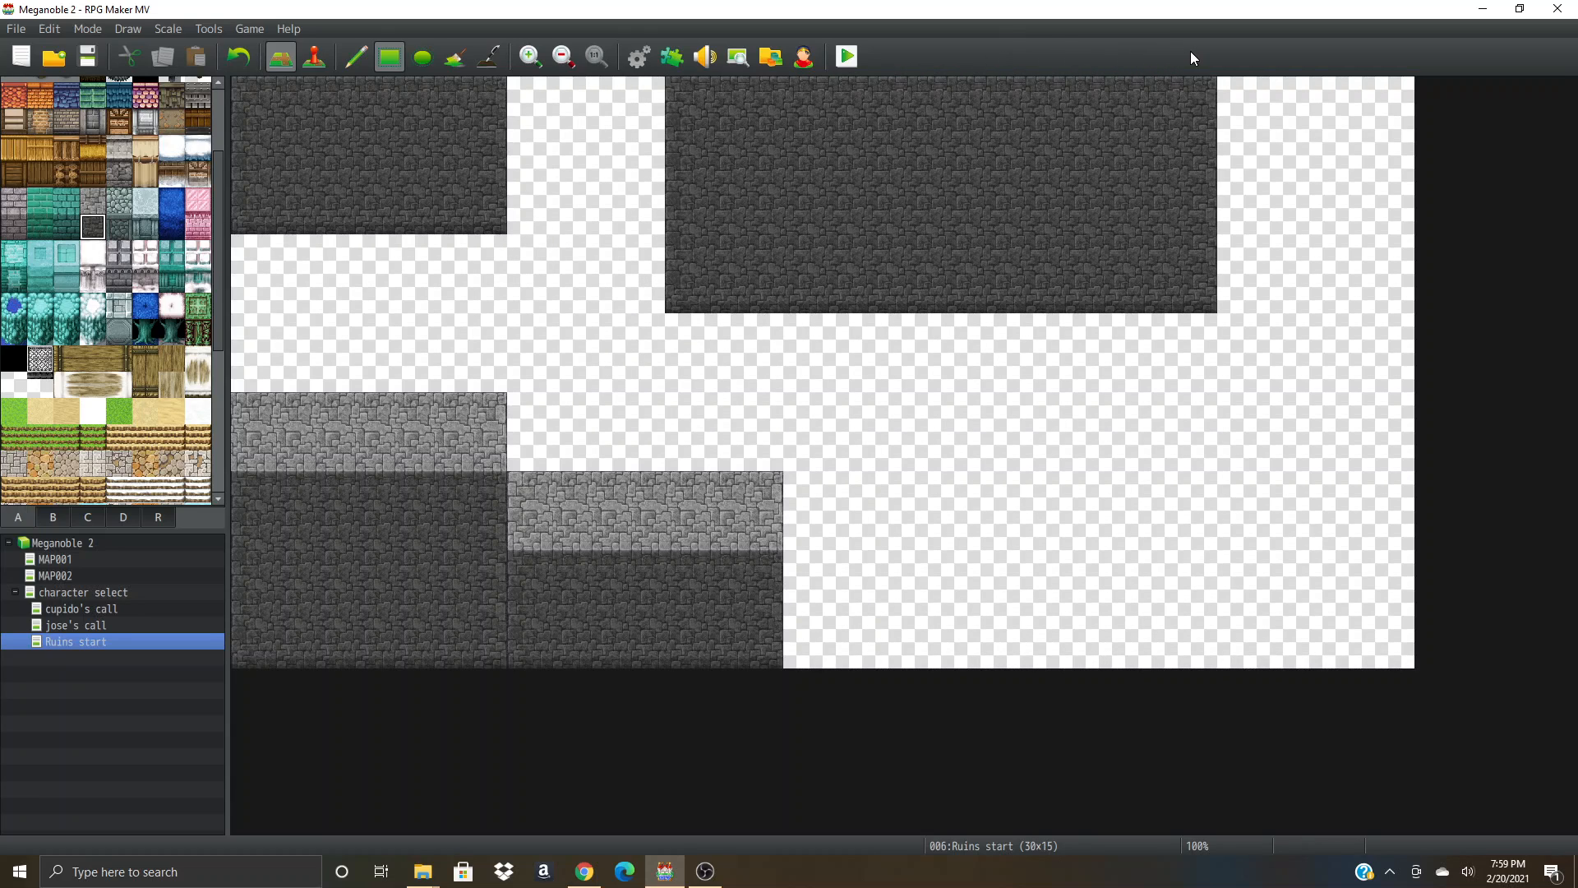
pyautogui.moveTo(684, 140); pyautogui.dragTo(498, 102)
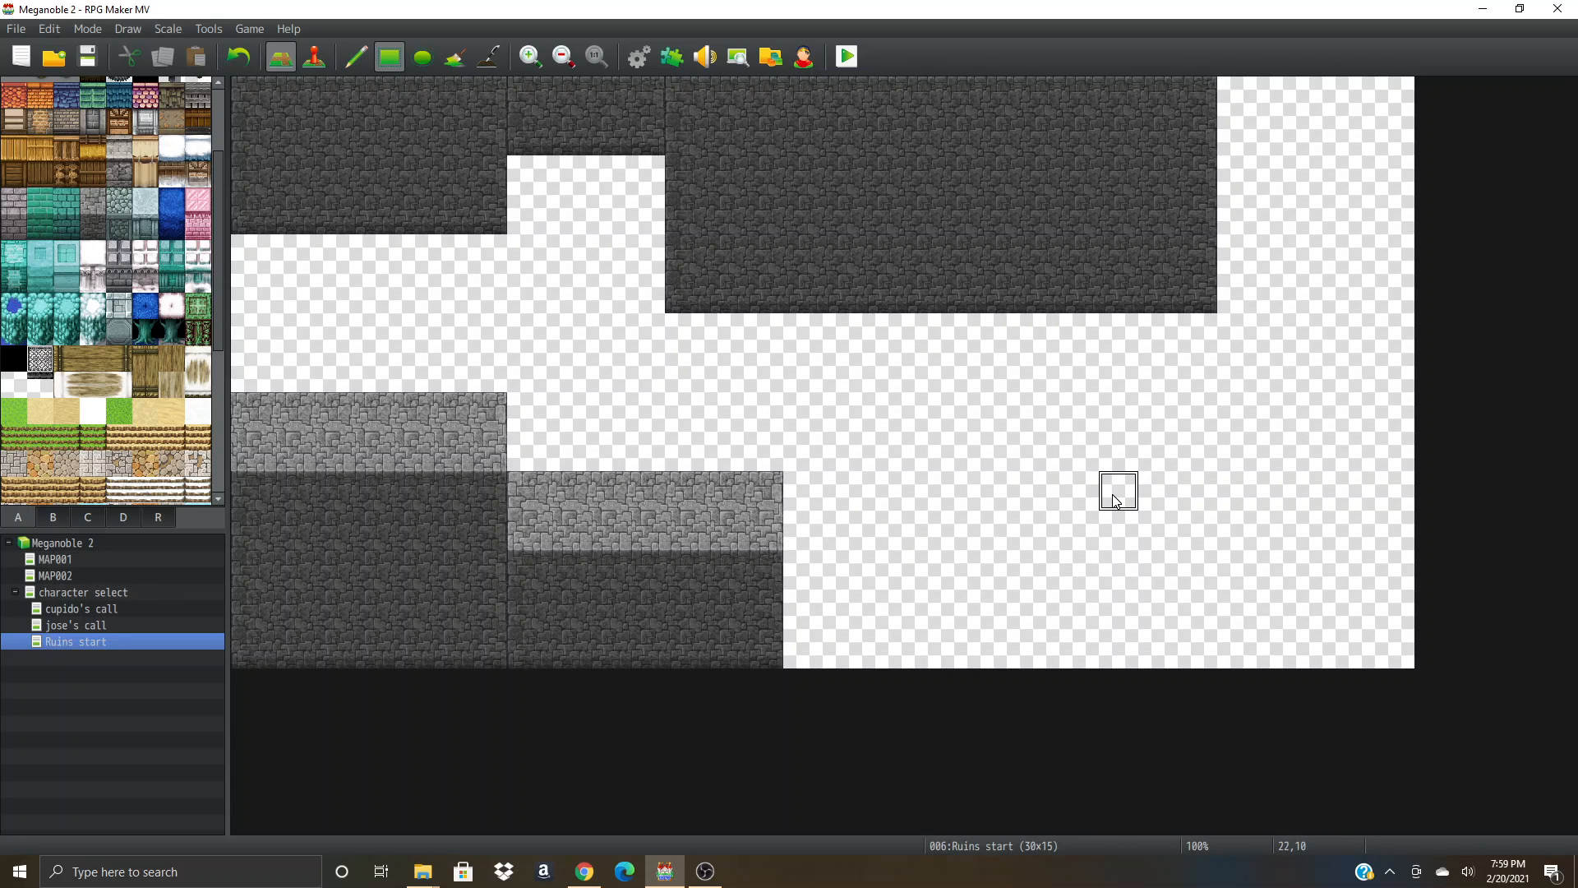
# - Build an 8-tile-wide ledge in the map's lower-right corner, with two rows of light stone above four rows of dark stone
pyautogui.moveTo(1113, 495); pyautogui.dragTo(1414, 526)
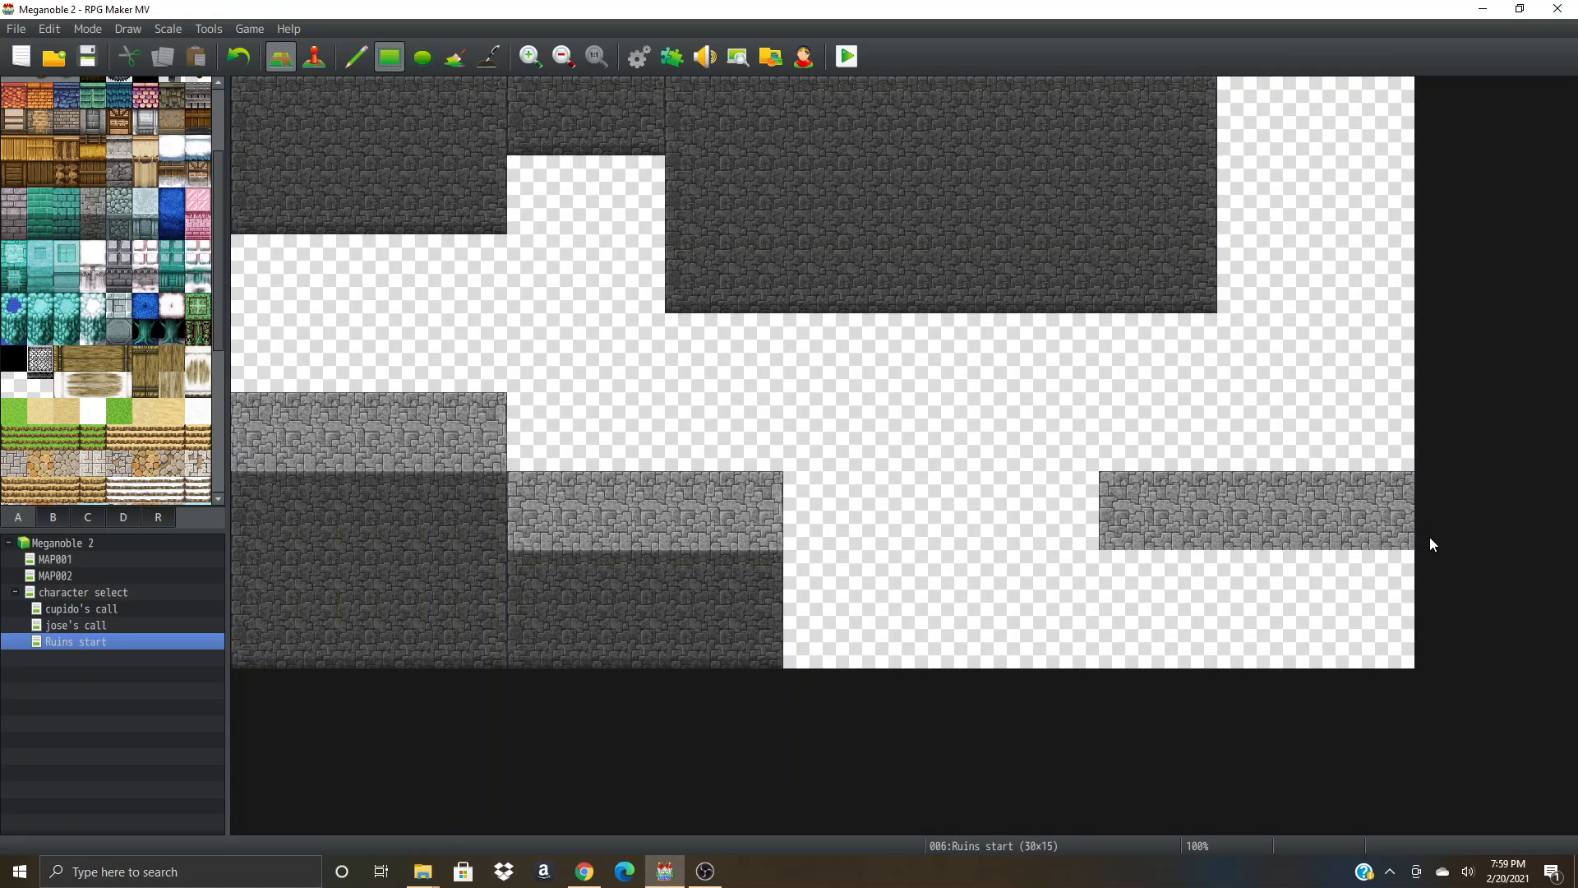
pyautogui.moveTo(1110, 446); pyautogui.dragTo(1399, 467)
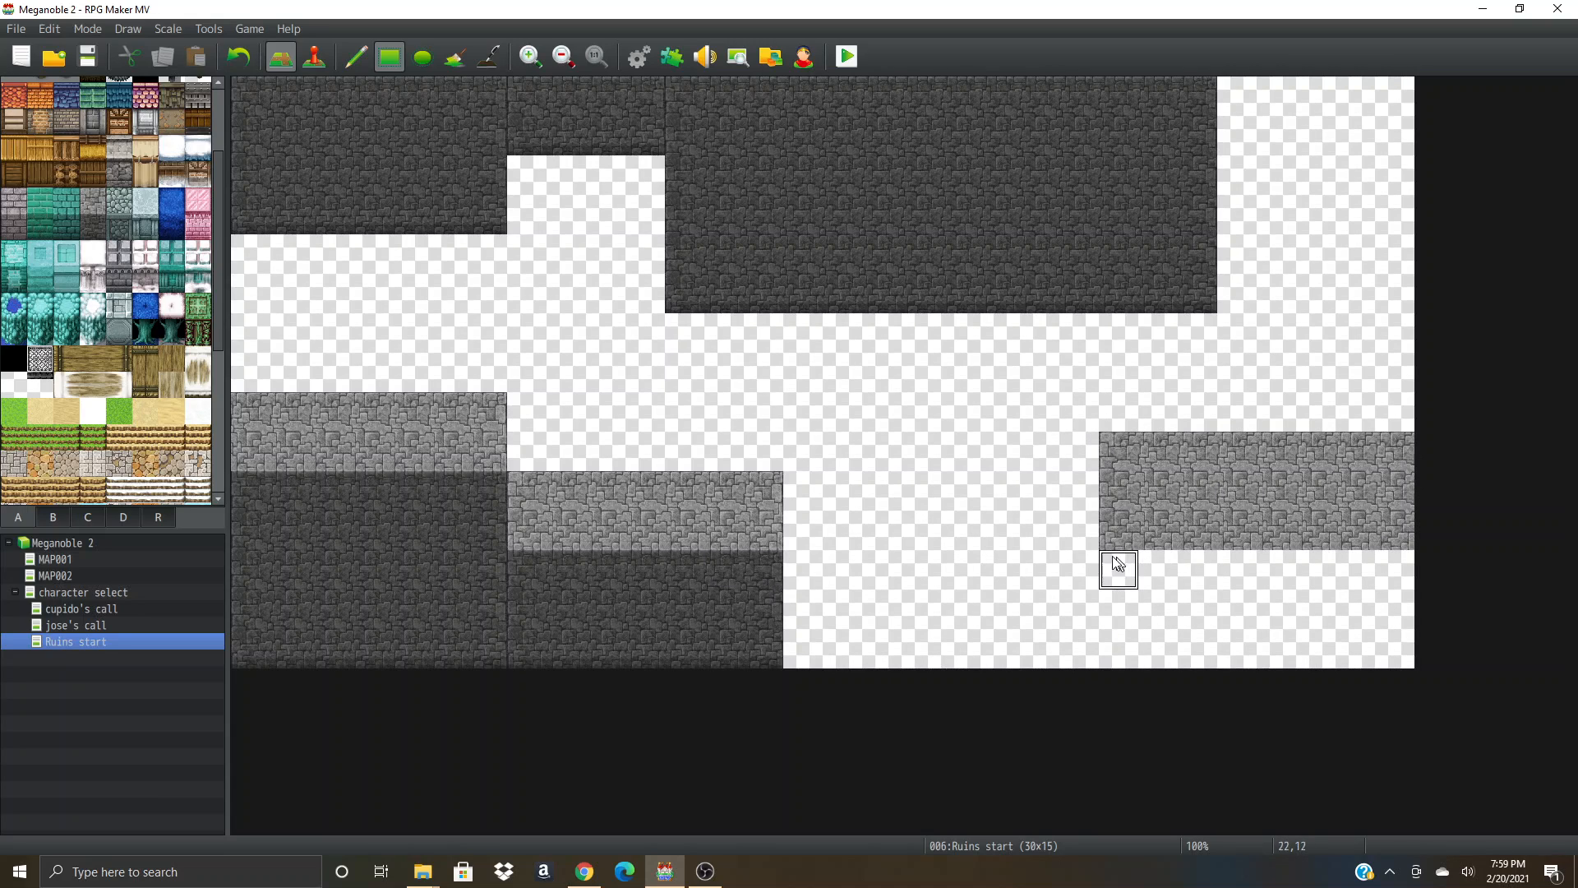
pyautogui.moveTo(1114, 532); pyautogui.dragTo(1505, 663)
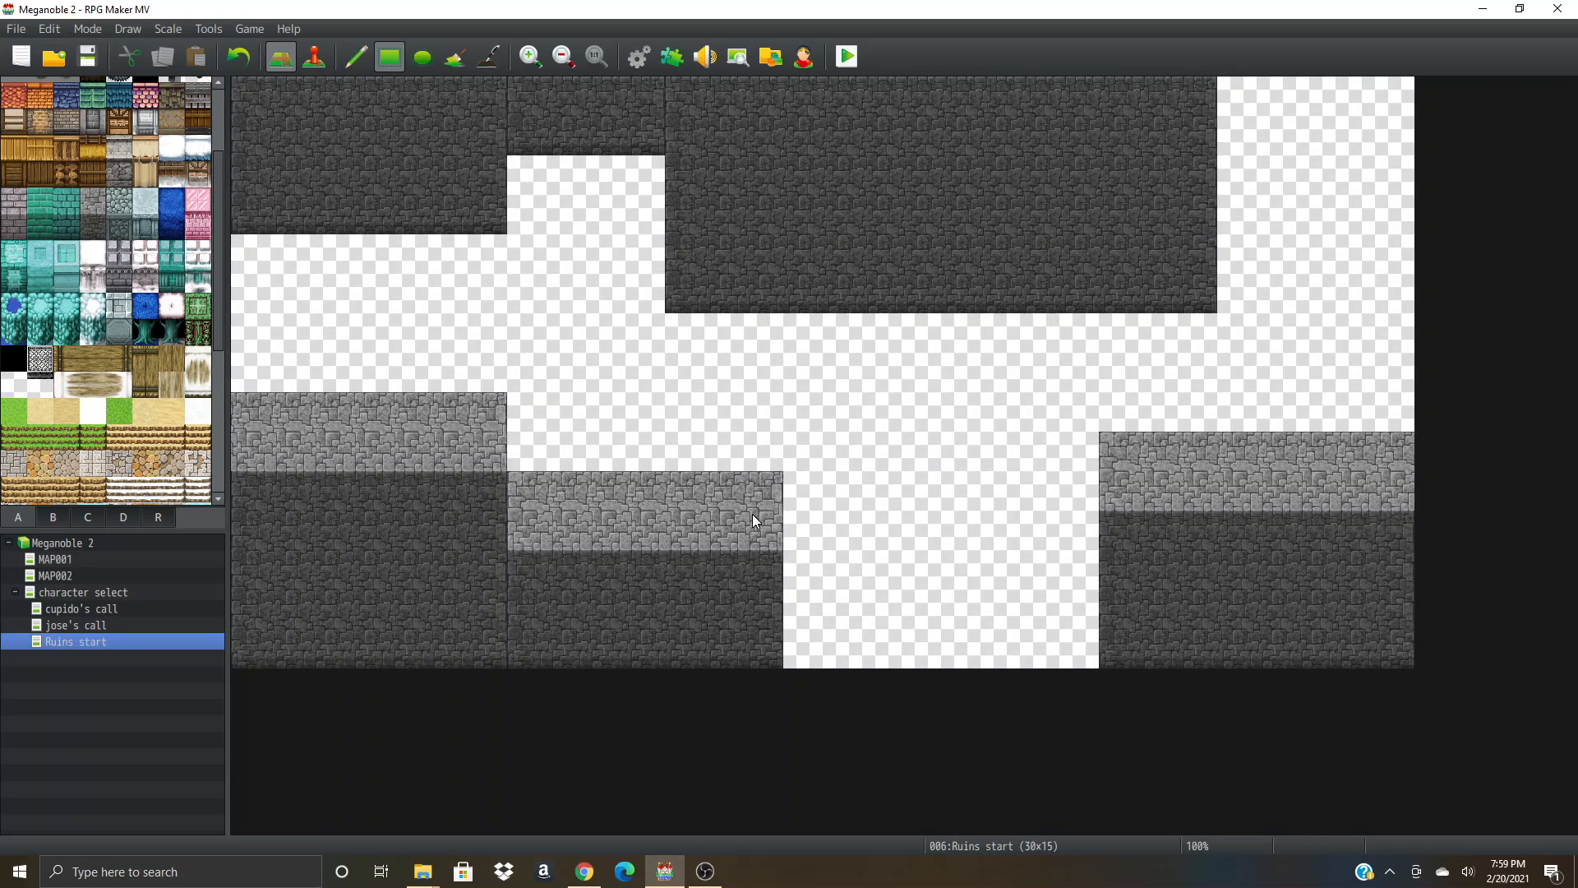
# - Copy a 2 by 5 tile section from the middle ledge's end and stamp it with the Pencil as a pillar two tiles past that ledge
pyautogui.moveTo(737, 486); pyautogui.dragTo(756, 643)
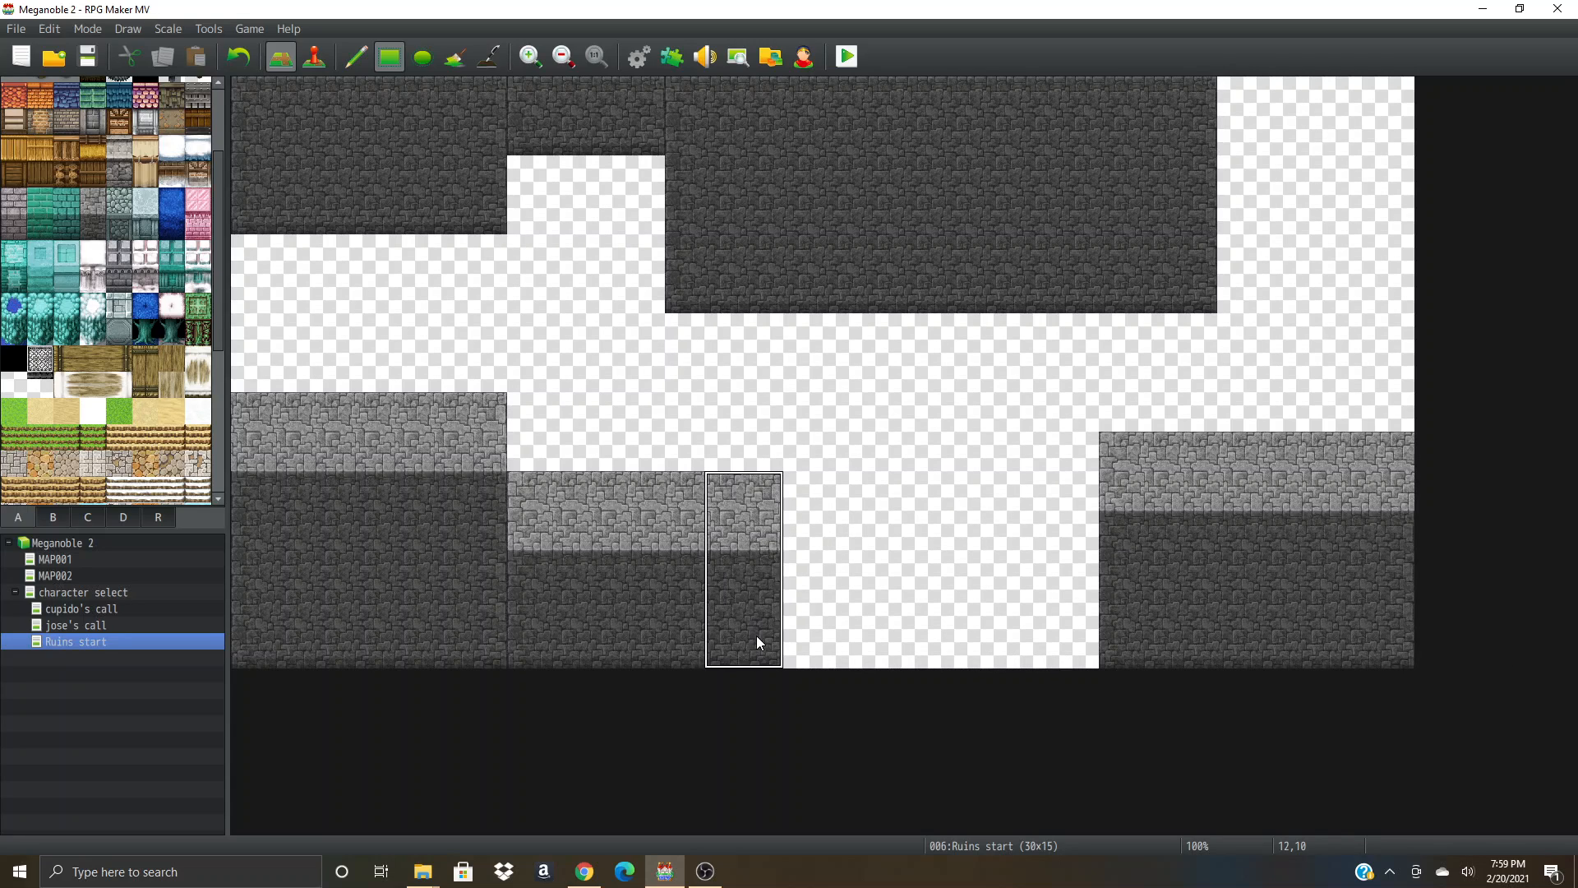
pyautogui.click(971, 643)
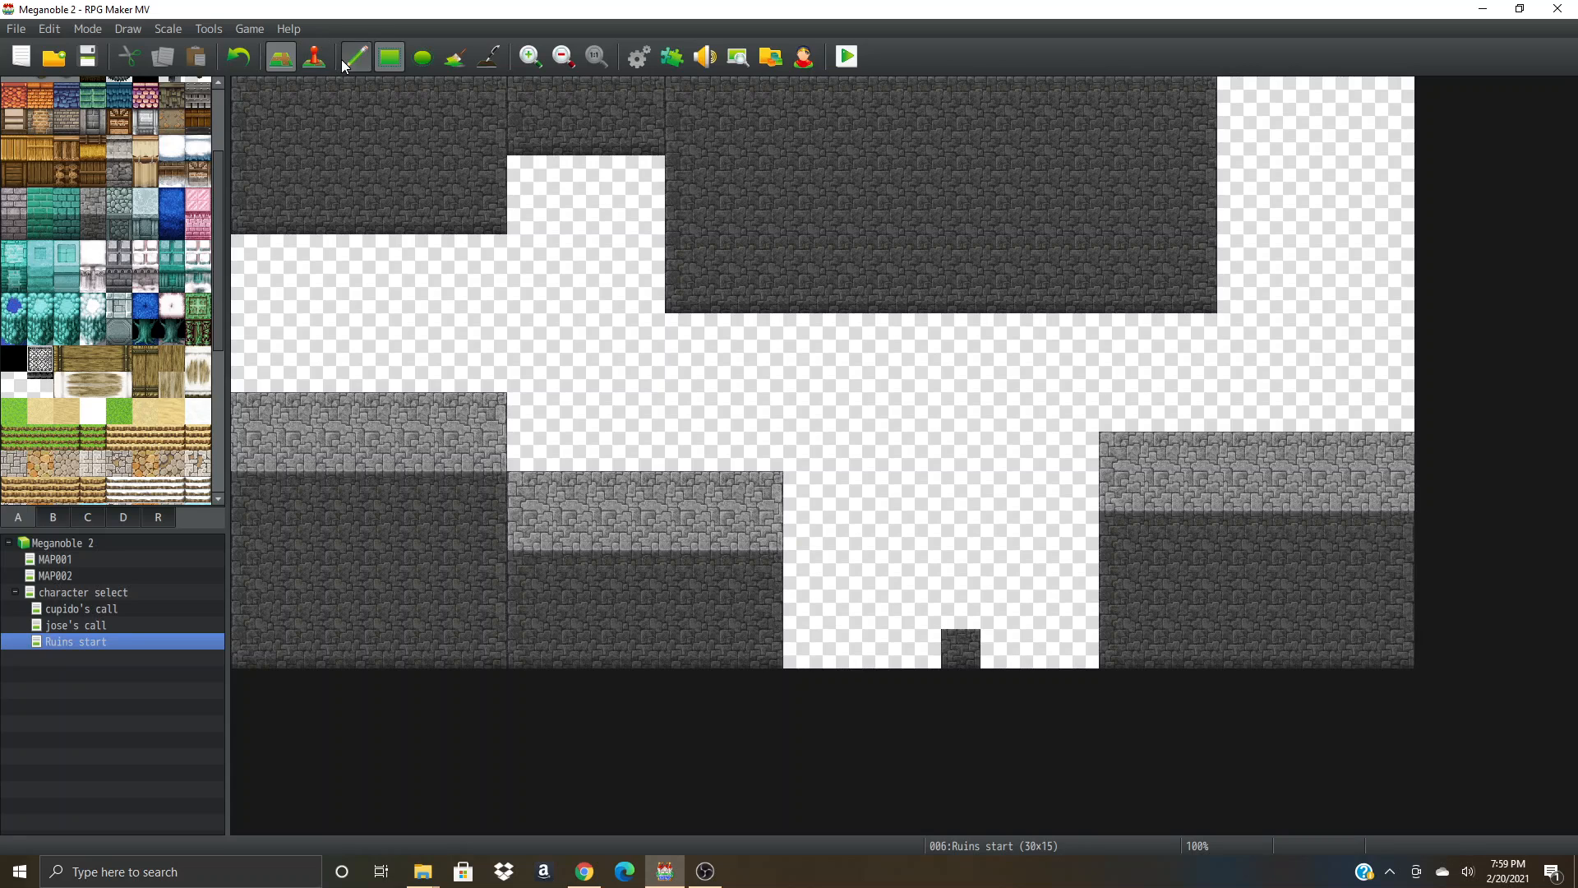
pyautogui.click(354, 56)
pyautogui.click(991, 643)
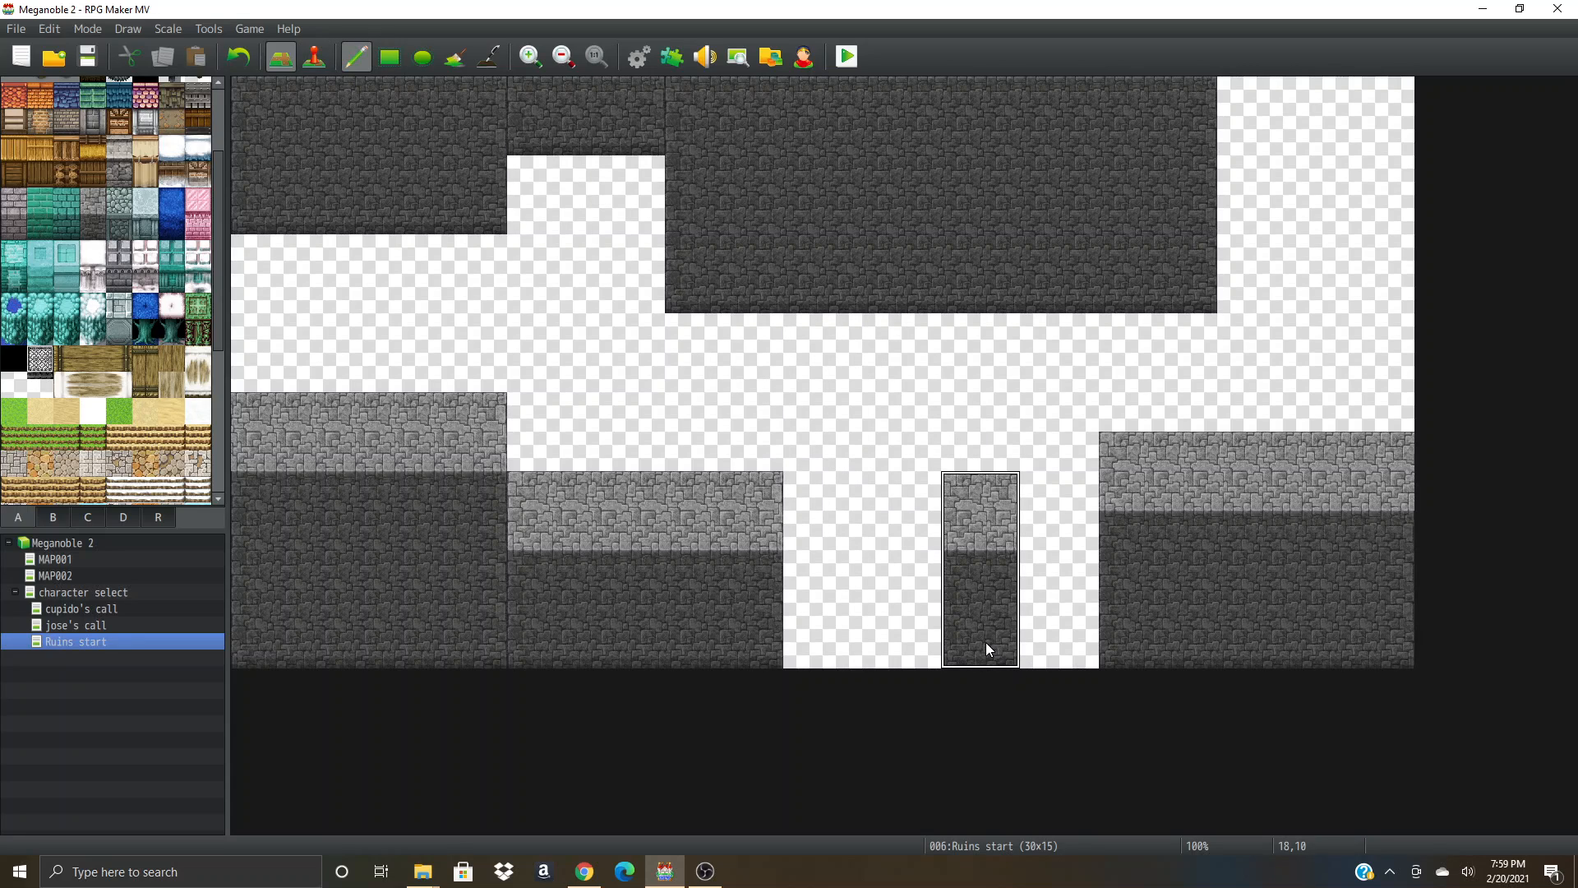
pyautogui.hotkey('ctrl', 'z')
pyautogui.hotkey('ctrl', 'z')
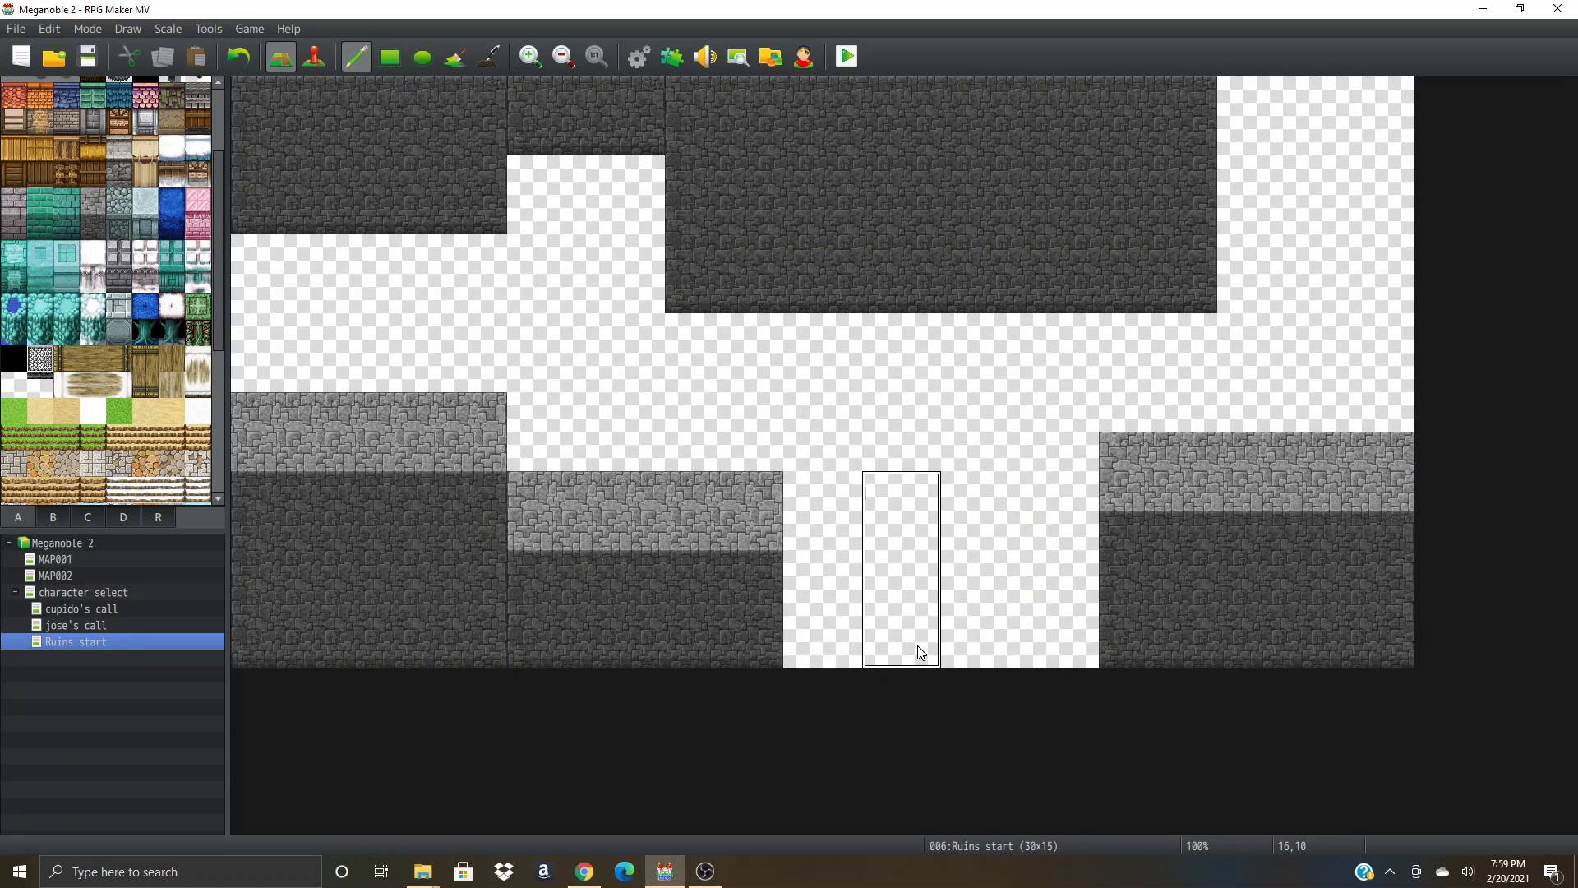
pyautogui.click(917, 644)
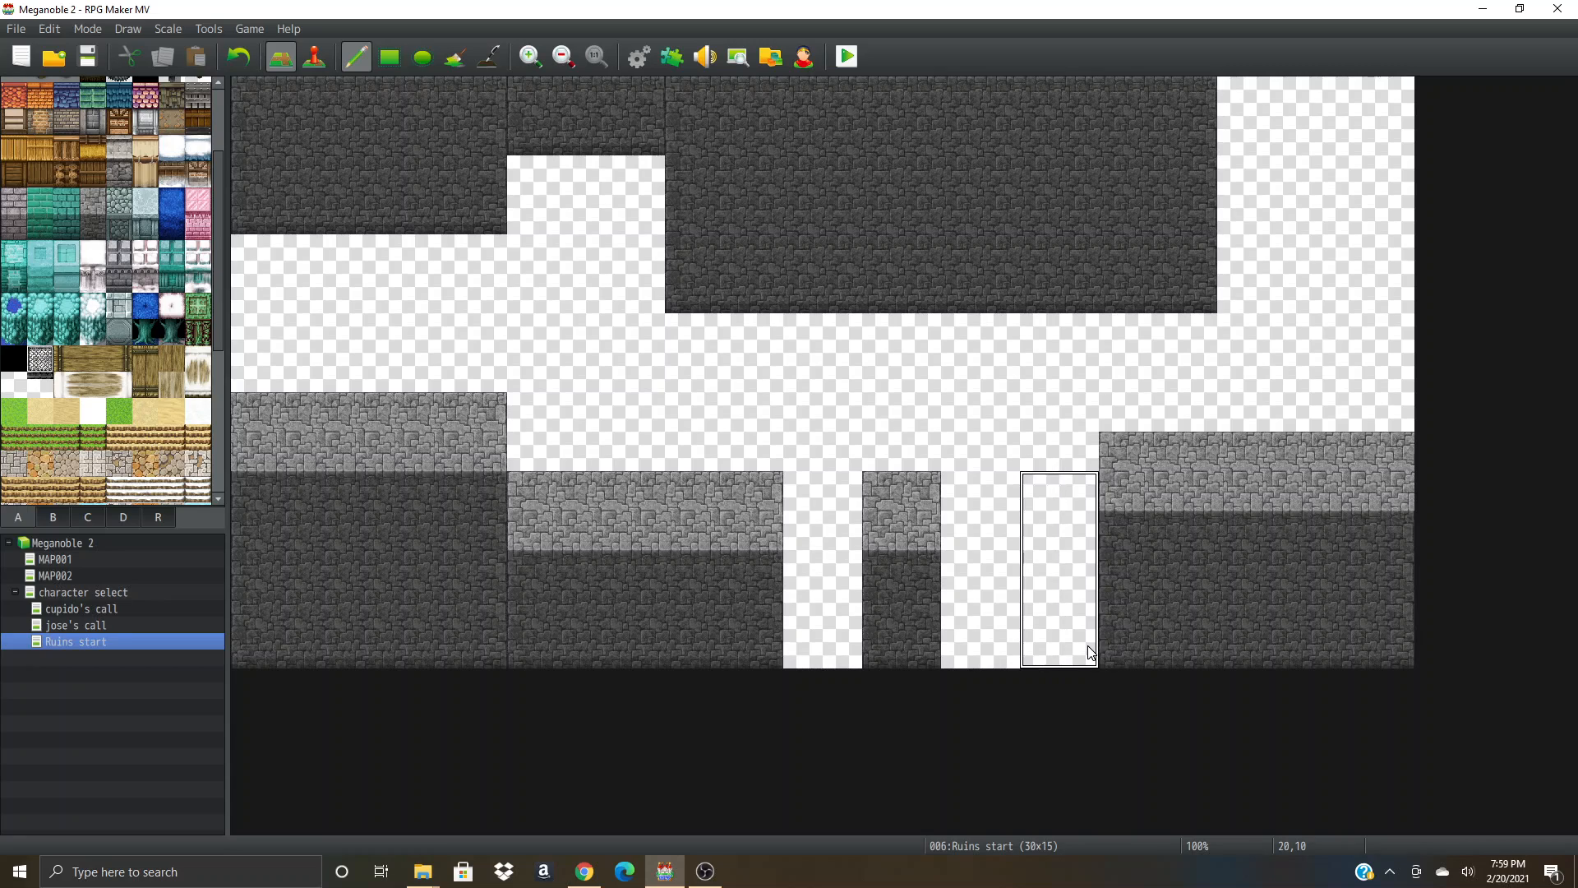
# - Place a second pillar with three-tile gaps on both sides, and extend the dark stone ceiling two tiles tall to the map's right edge
pyautogui.click(1122, 651)
pyautogui.rightClick(1087, 460)
pyautogui.moveTo(1087, 460)
pyautogui.mouseDown()
pyautogui.moveTo(1154, 462)
pyautogui.moveTo(1161, 657)
pyautogui.mouseUp()
pyautogui.moveTo(1170, 478)
pyautogui.mouseDown()
pyautogui.moveTo(1234, 604)
pyautogui.moveTo(1206, 547)
pyautogui.moveTo(1247, 442)
pyautogui.moveTo(1192, 651)
pyautogui.mouseUp()
pyautogui.moveTo(1183, 140)
pyautogui.mouseDown()
pyautogui.moveTo(1380, 94)
pyautogui.moveTo(1318, 102)
pyautogui.mouseUp()
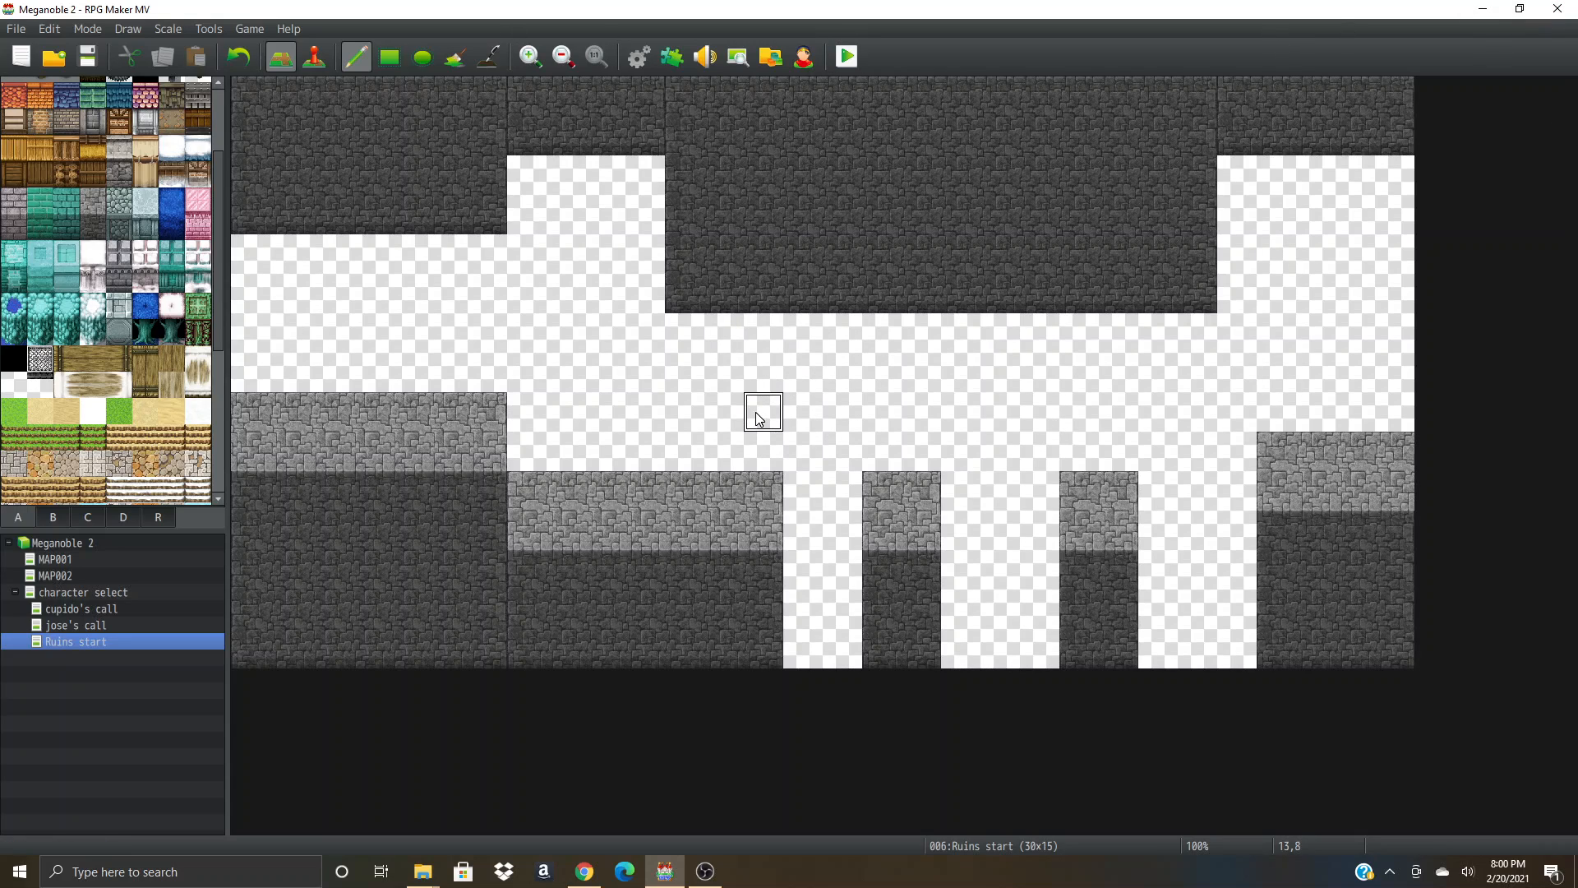
# - Copy the Ruins start map and paste three duplicates of it as its child maps
pyautogui.rightClick(93, 640)
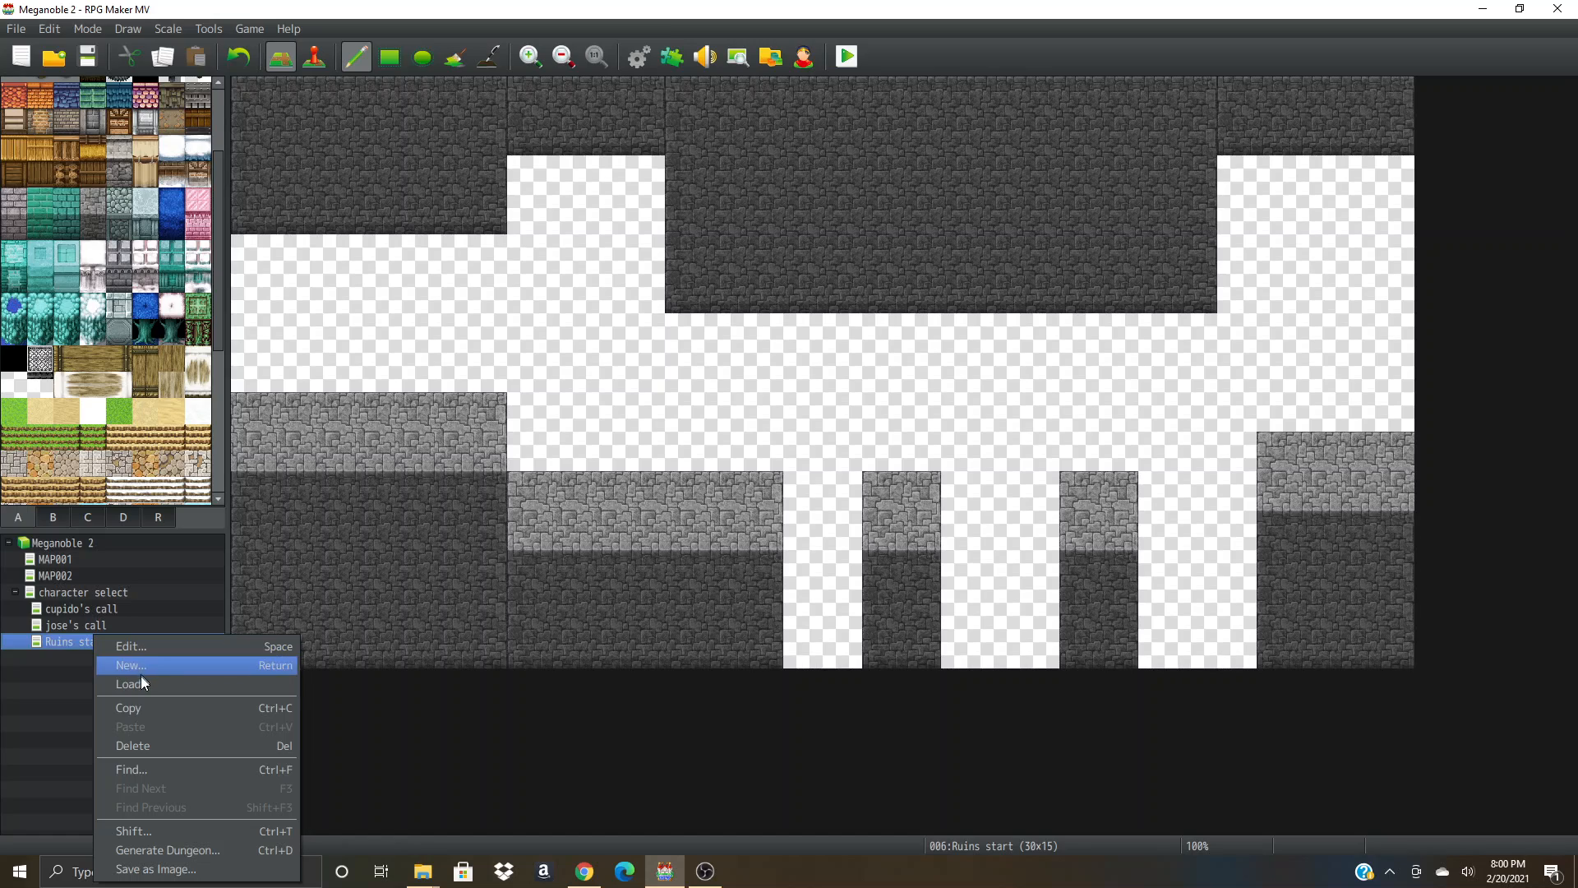
pyautogui.click(140, 712)
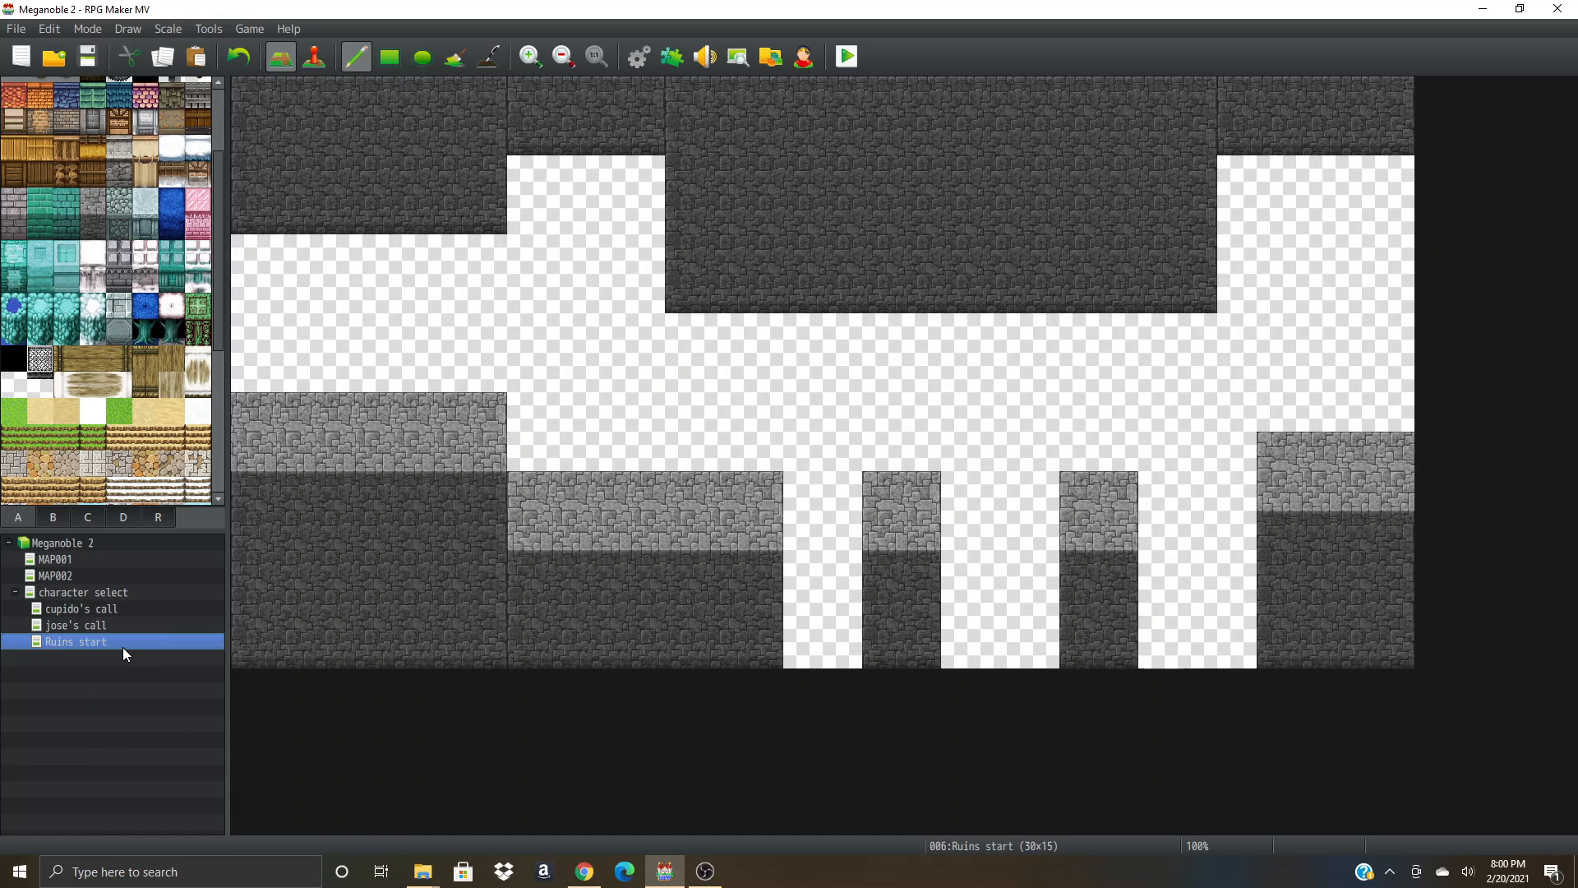
pyautogui.hotkey('ctrl', 'v')
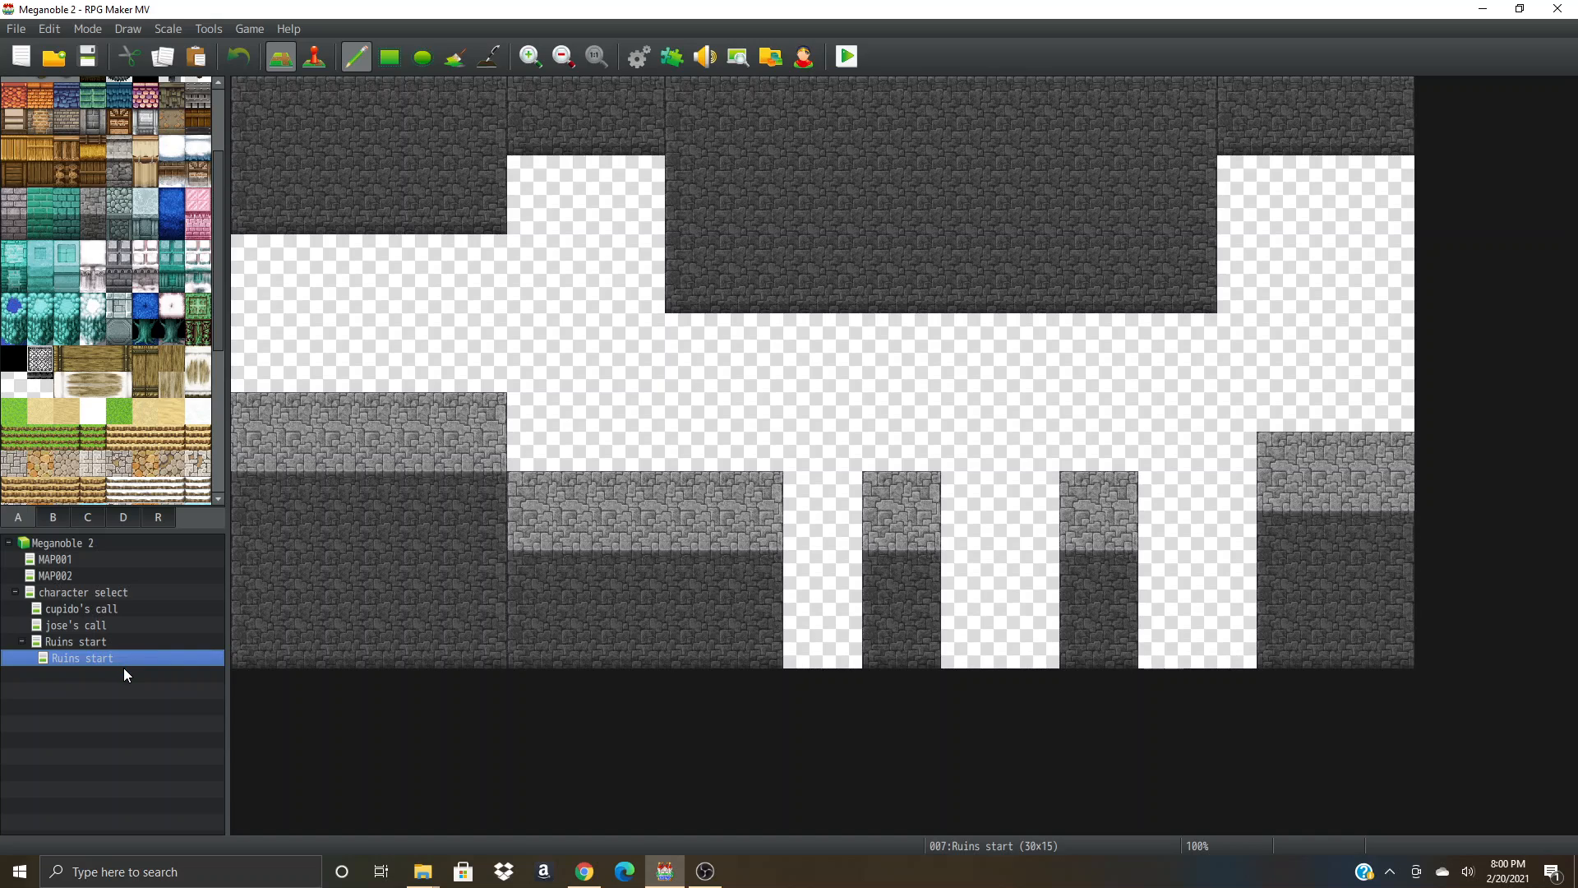
pyautogui.click(121, 643)
pyautogui.hotkey('ctrl', 'v')
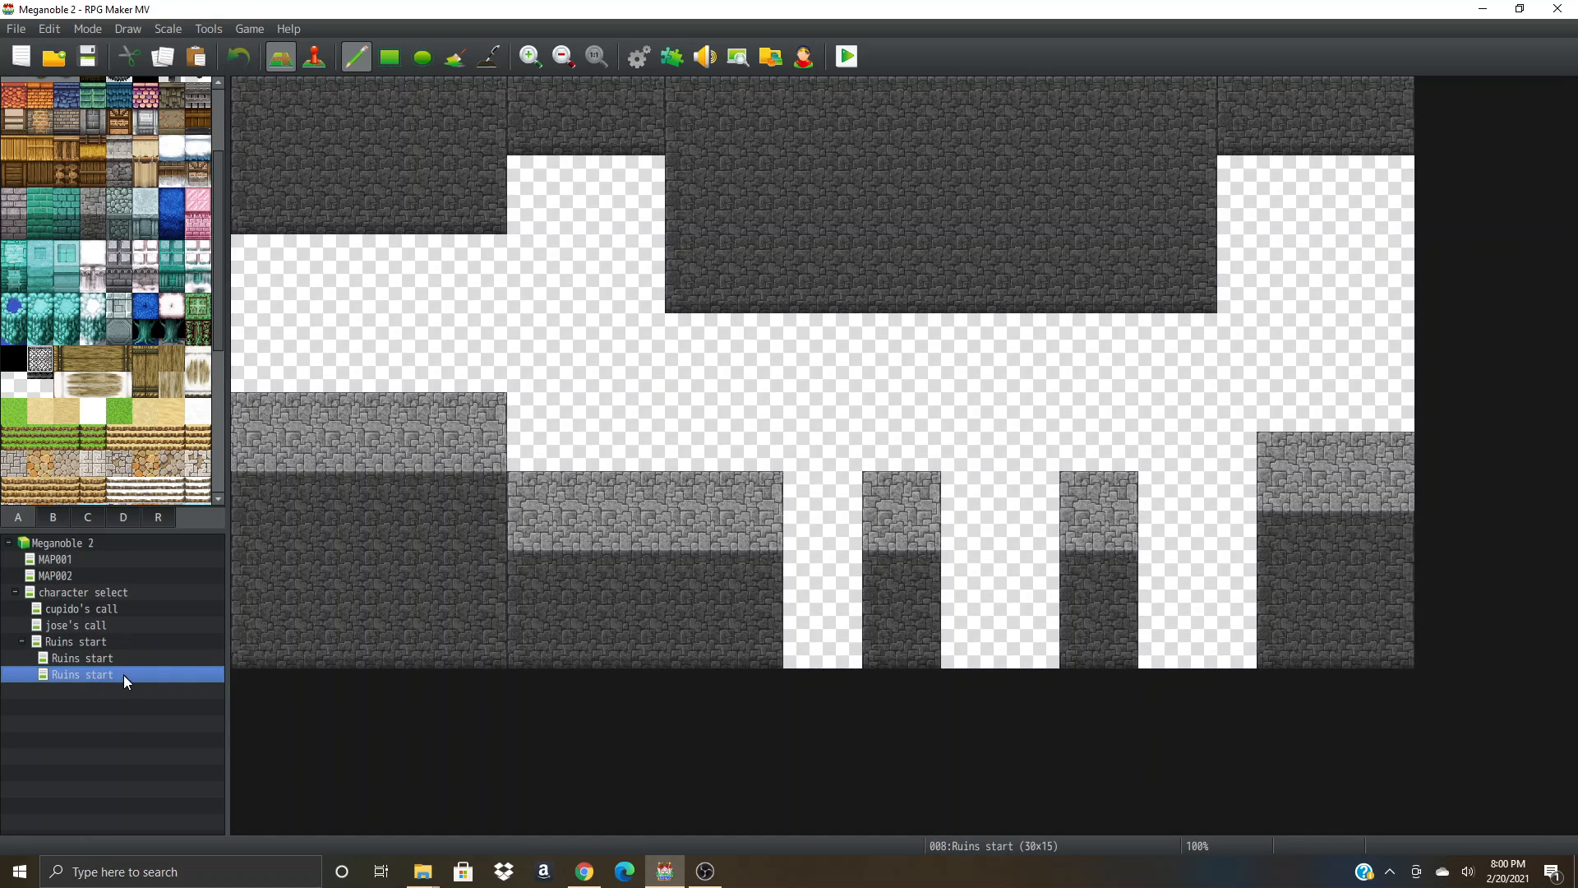
pyautogui.click(118, 639)
pyautogui.hotkey('ctrl', 'v')
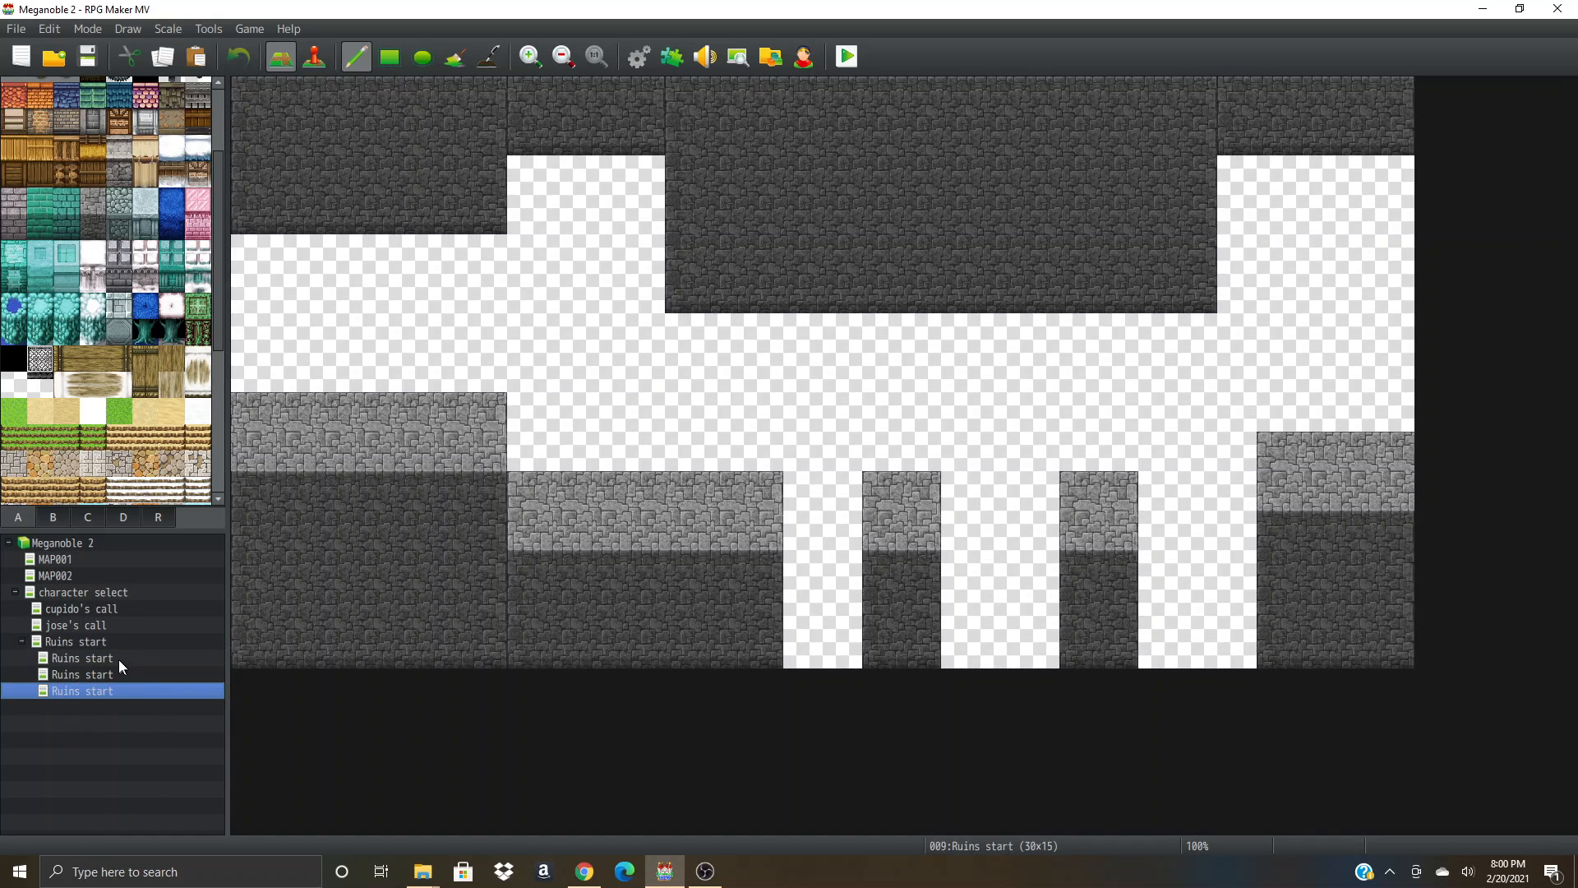
# - Paste a fourth duplicate of the Ruins start map as its child map
pyautogui.click(107, 659)
pyautogui.click(108, 674)
pyautogui.click(111, 688)
pyautogui.click(116, 642)
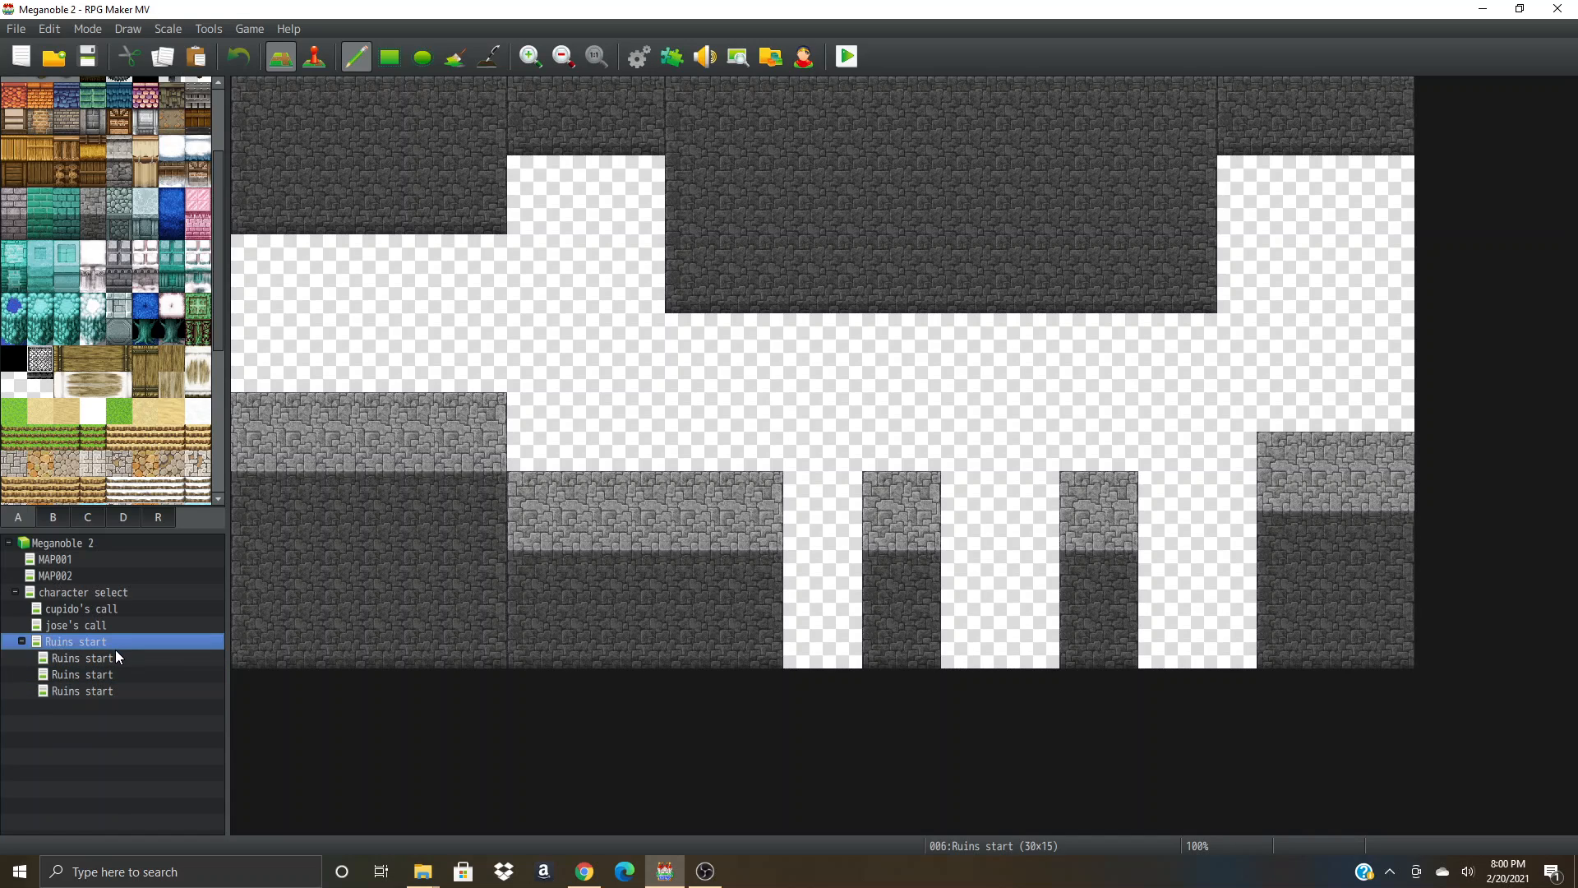
pyautogui.hotkey('ctrl', 'v')
# - Rename the first two child copies of Ruins start as Act 1 and Act 2
pyautogui.rightClick(98, 658)
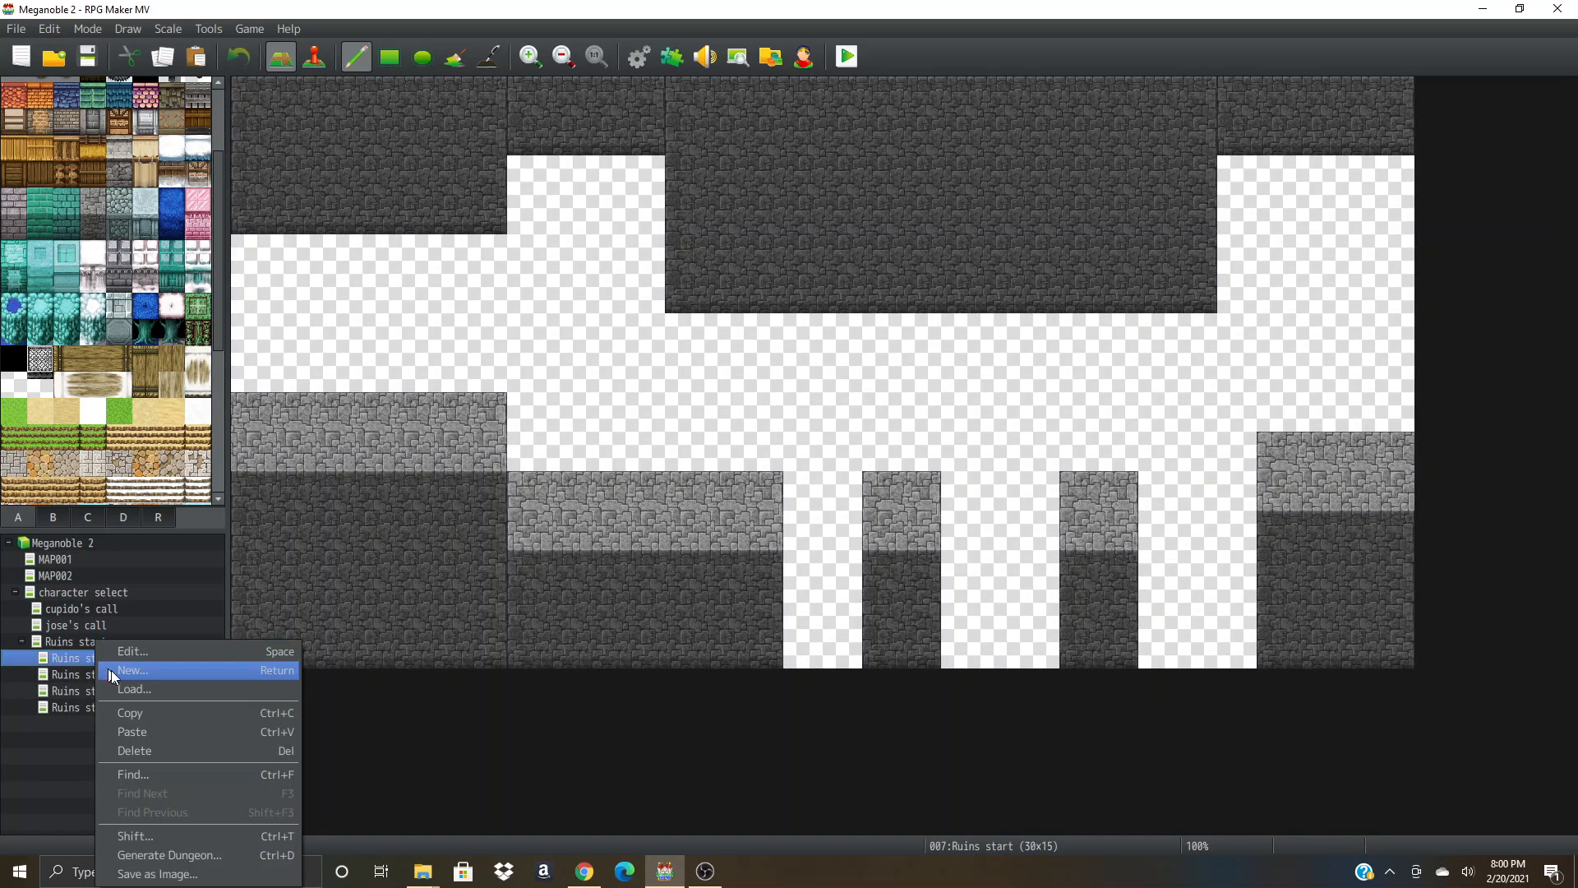
pyautogui.click(121, 657)
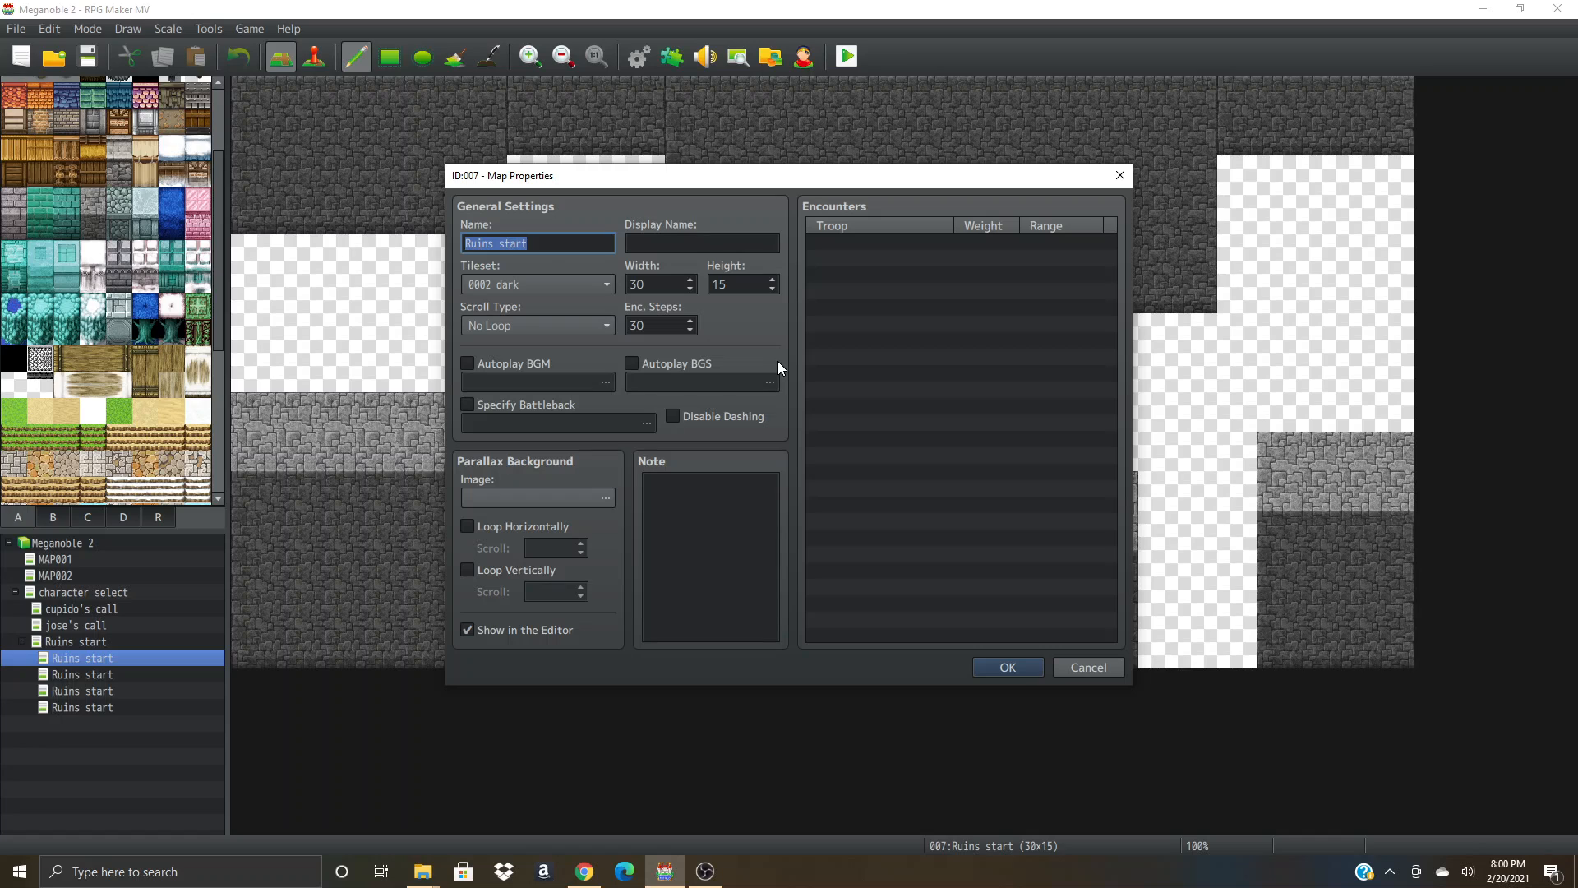
pyautogui.write('Act 1')
pyautogui.click(1008, 666)
pyautogui.rightClick(72, 674)
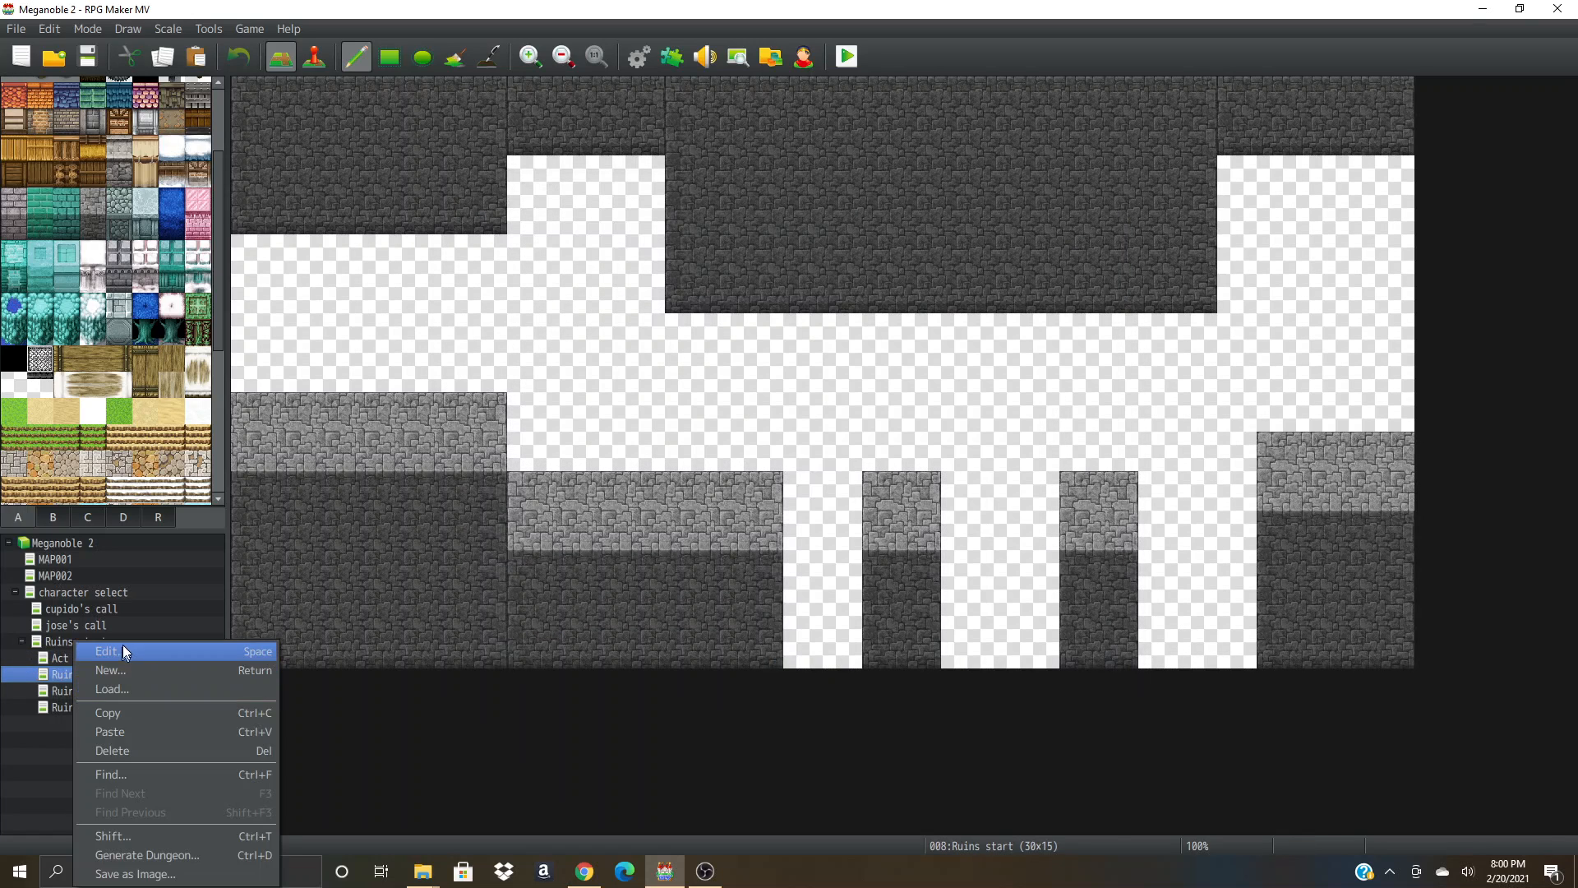
pyautogui.click(433, 497)
pyautogui.write('Act 2')
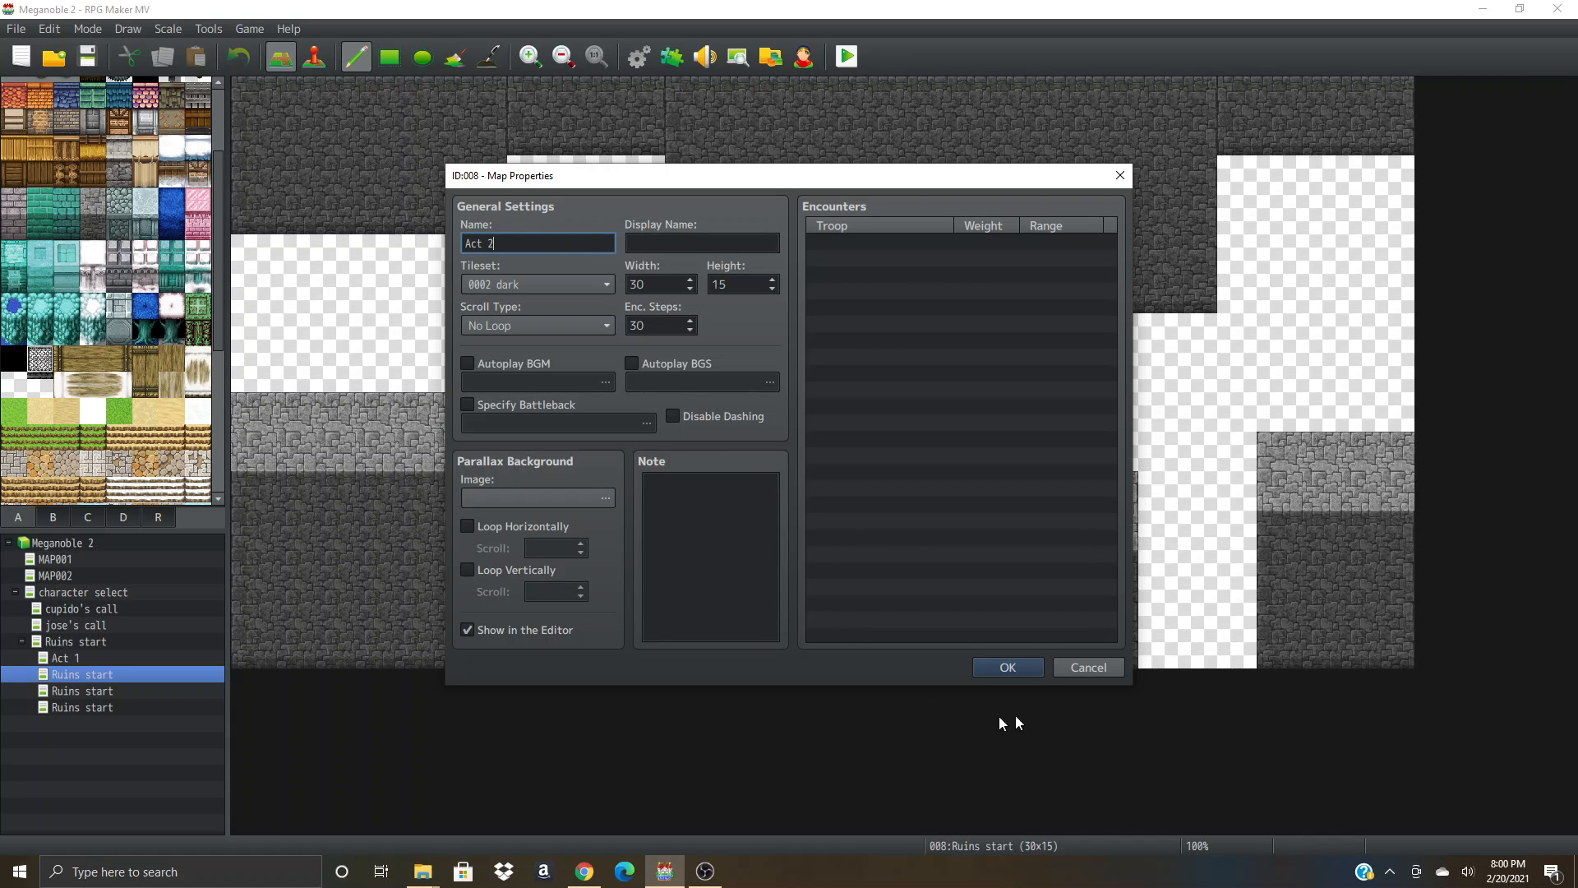
pyautogui.click(1007, 667)
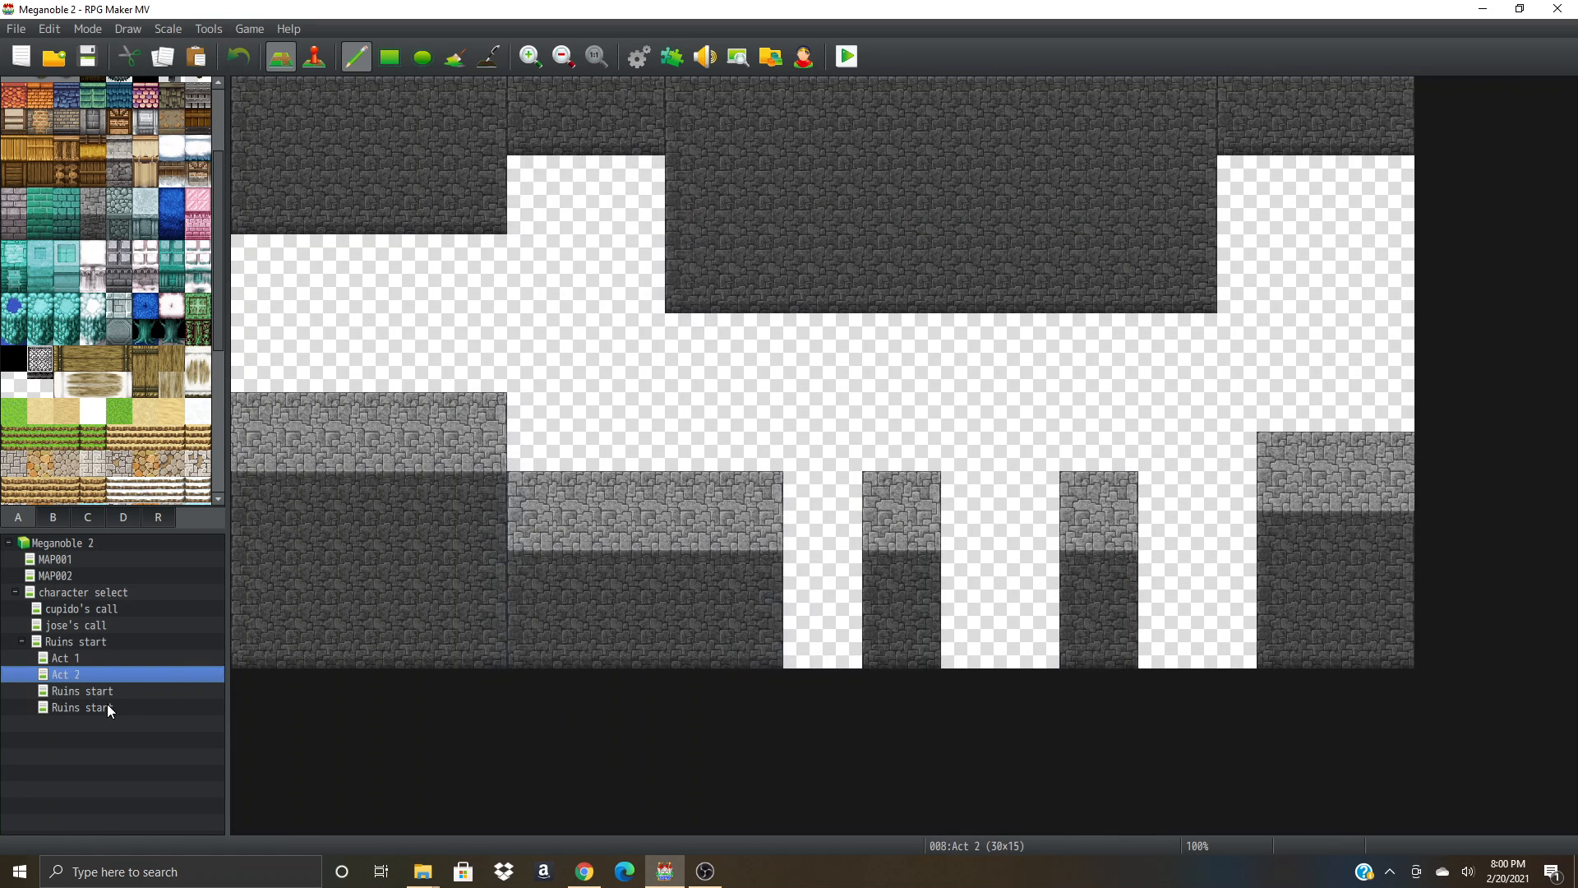
# - Rename the two remaining child copies of Ruins start as Act 3 and Boss Act
pyautogui.rightClick(111, 694)
pyautogui.click(153, 650)
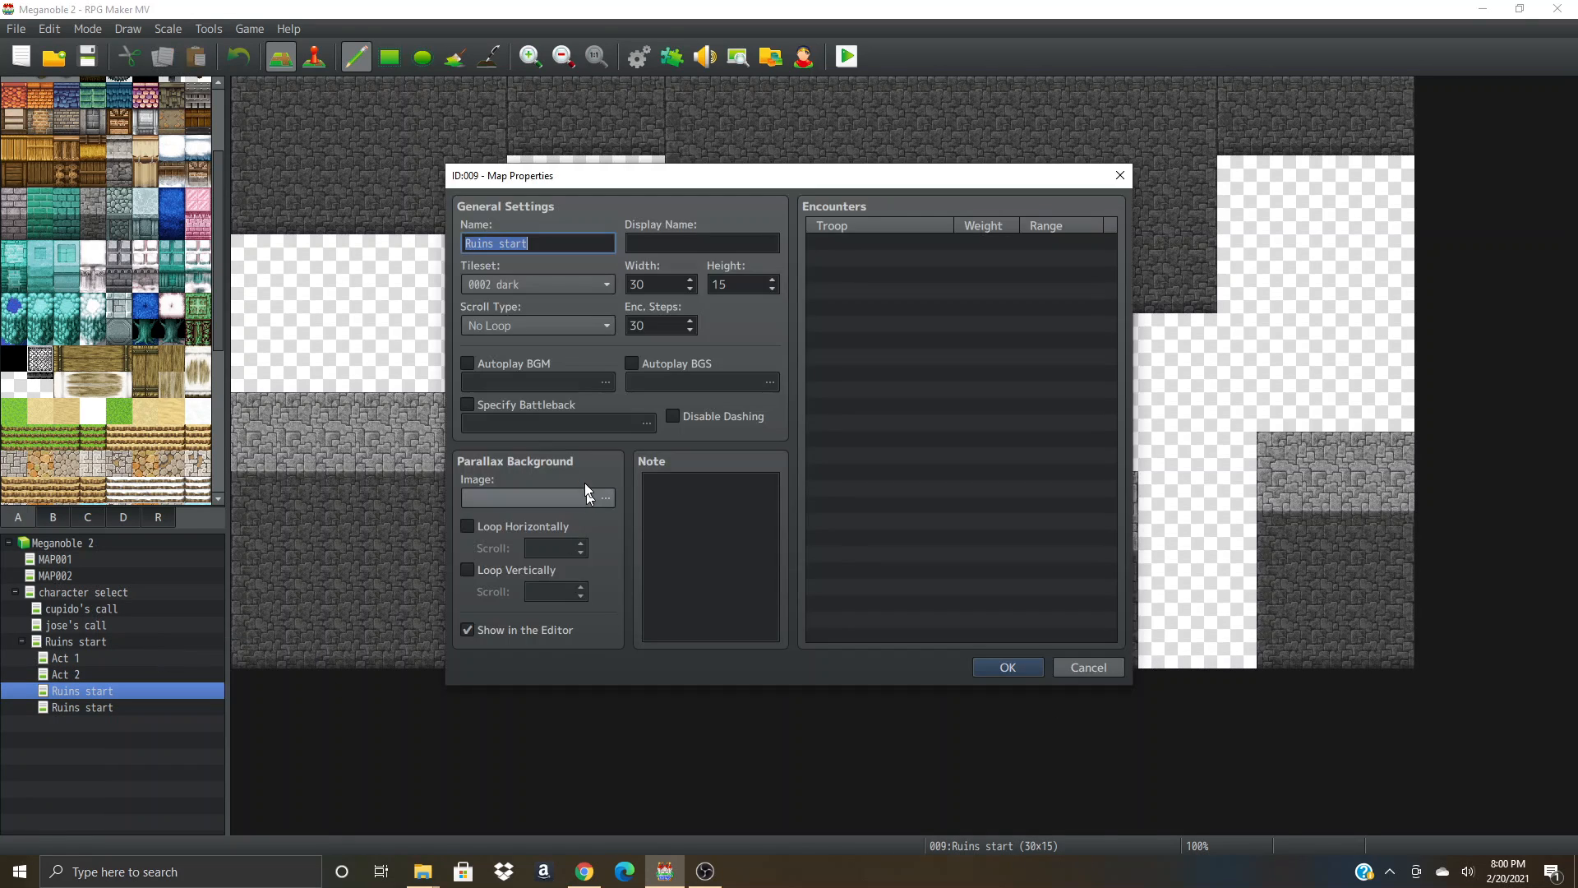
pyautogui.write('A')
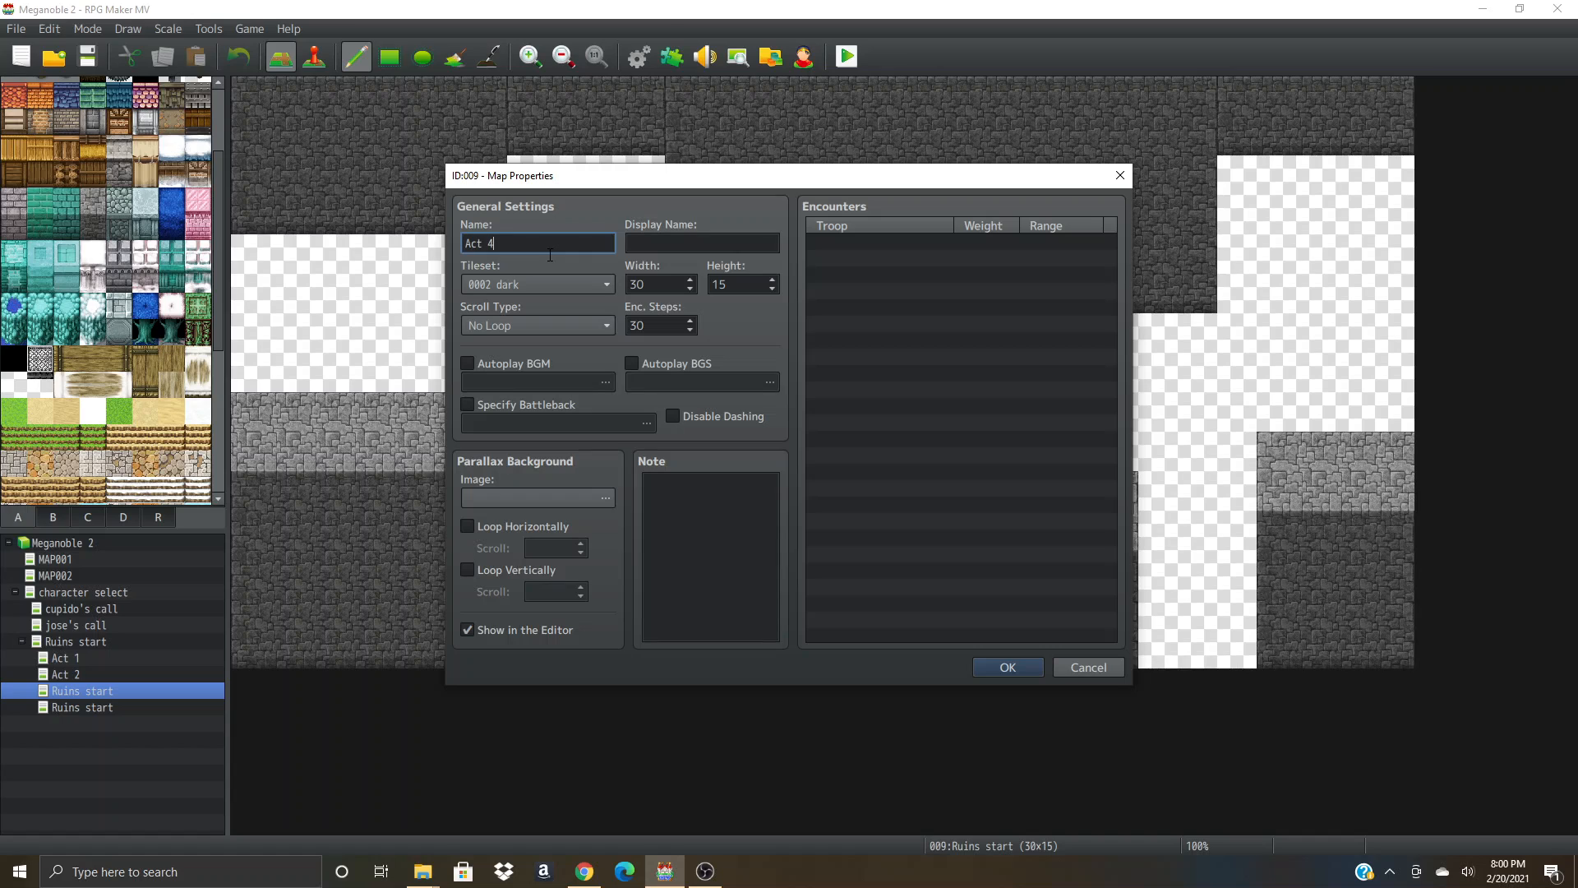
pyautogui.write('ct 4')
pyautogui.press('BackSpace')
pyautogui.write('3')
pyautogui.click(1008, 666)
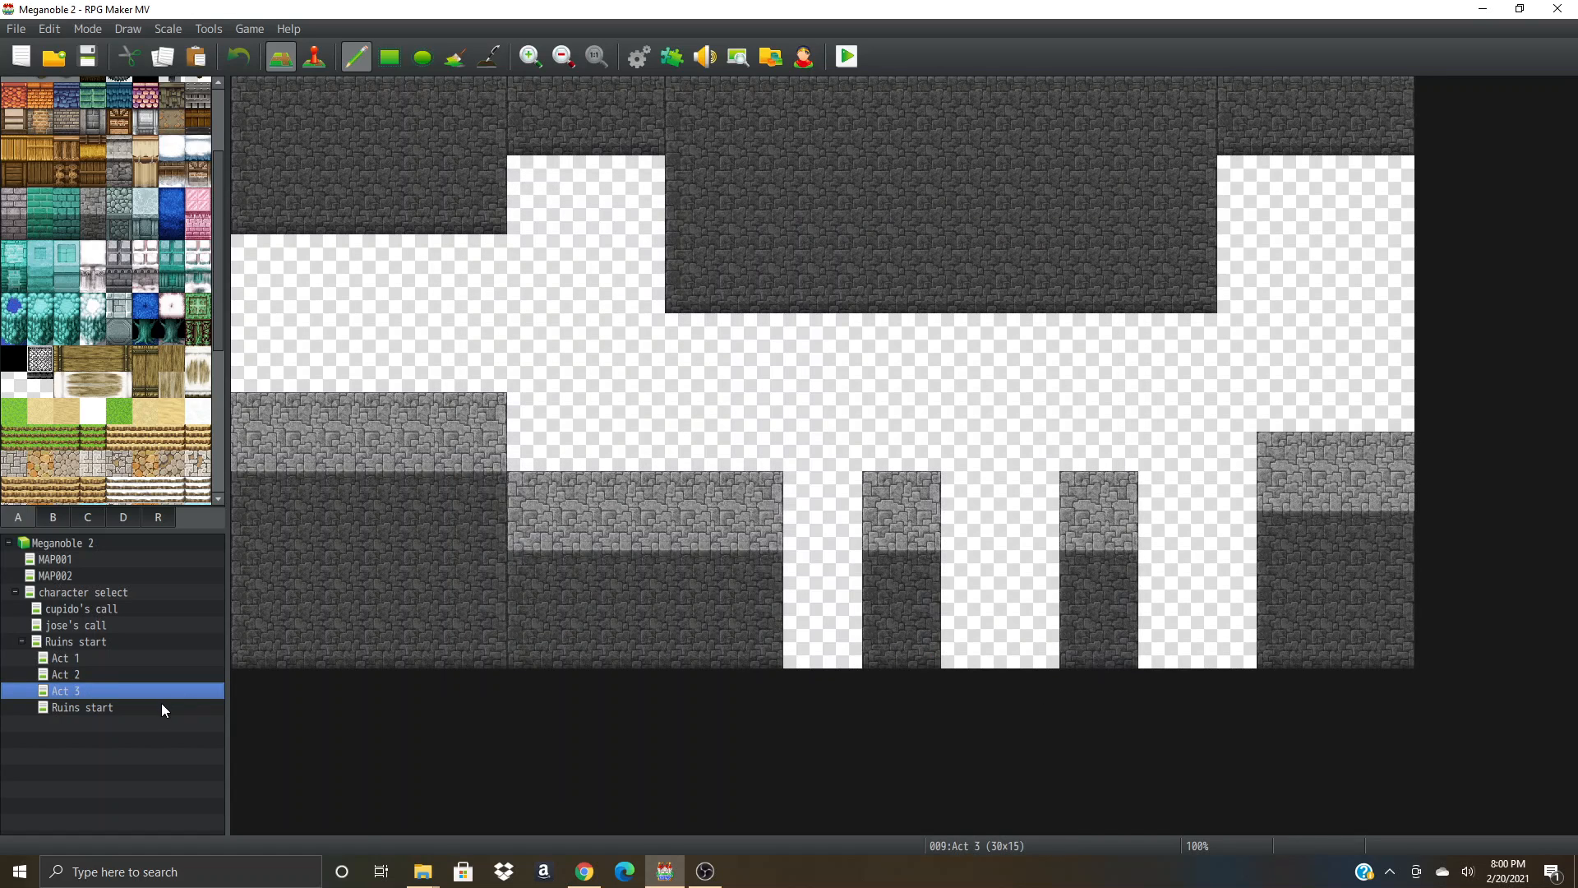
pyautogui.rightClick(164, 705)
pyautogui.click(198, 650)
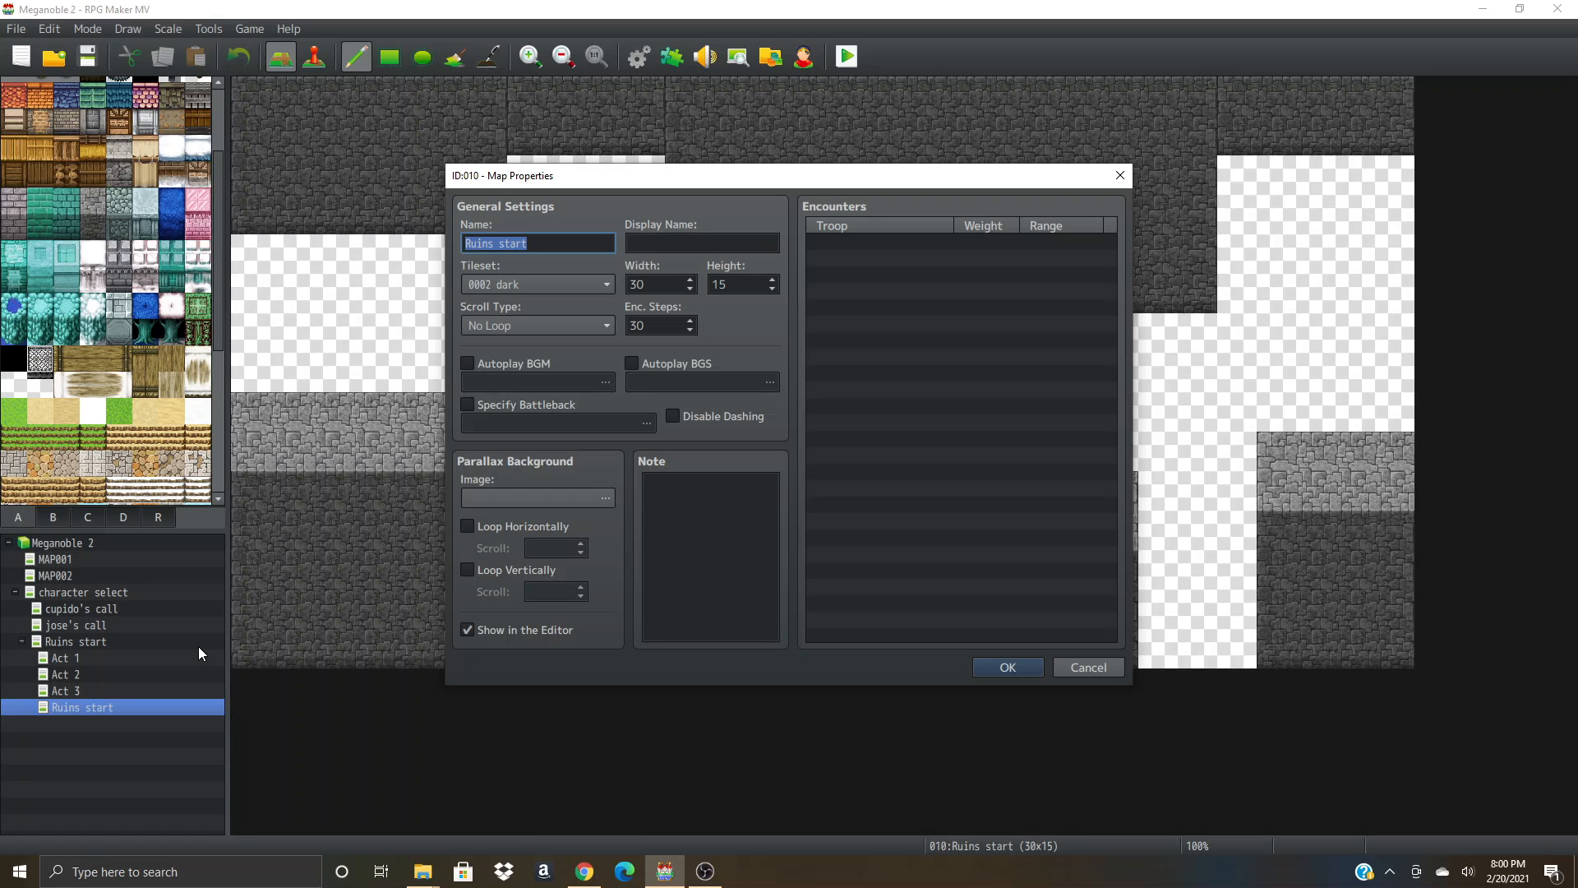
pyautogui.write('Boss Act')
pyautogui.press('Return')
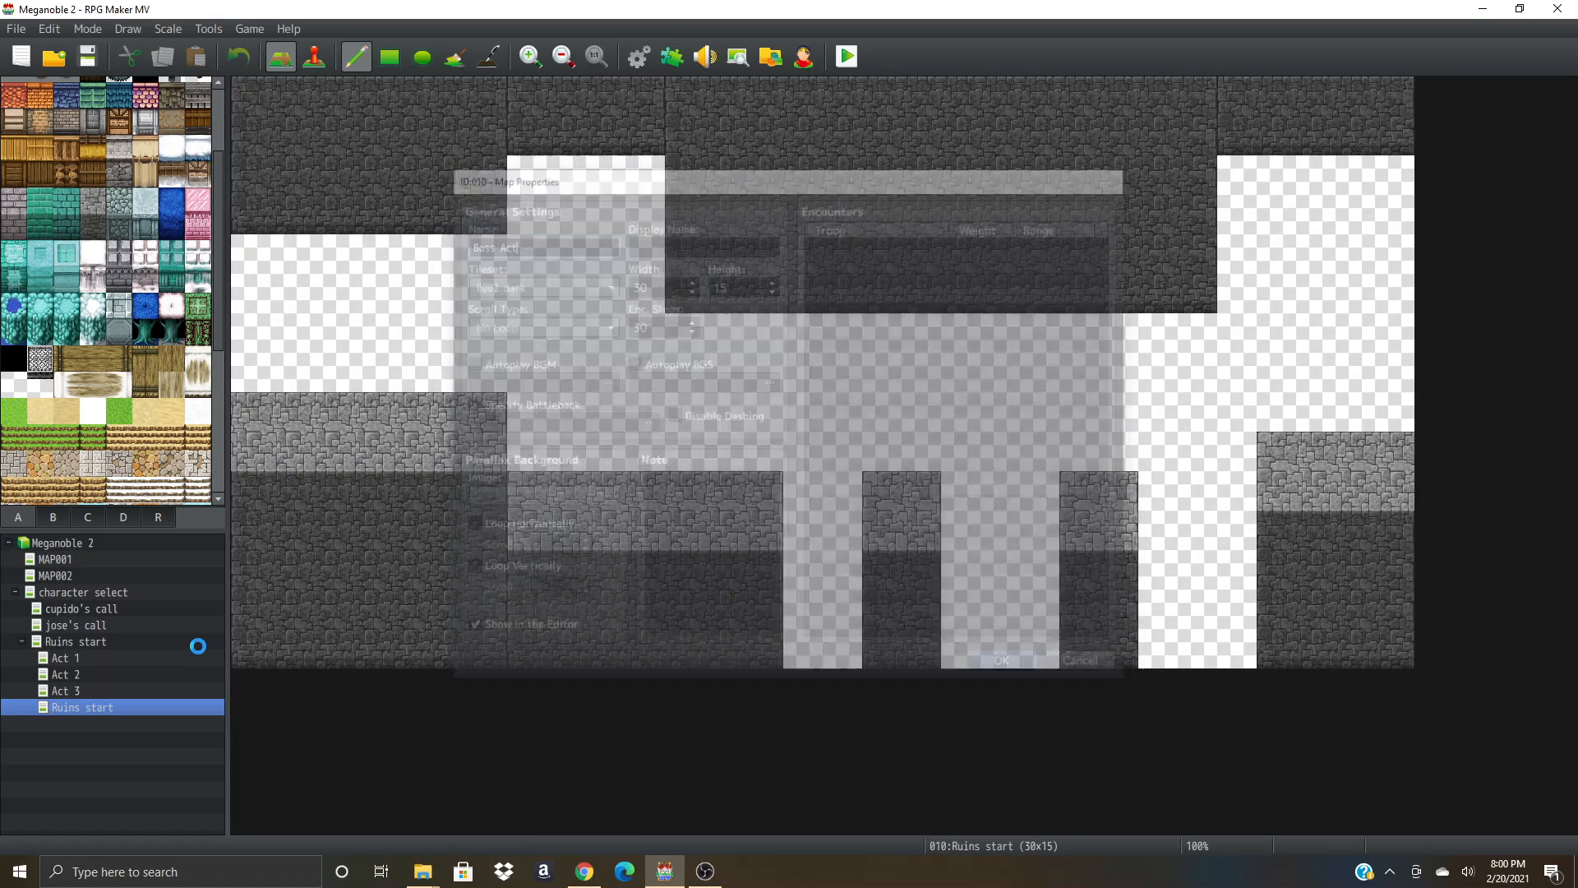
# - Erase all tiles of the Act 2 map by covering it with empty tiles using the Rectangle tool
pyautogui.click(86, 673)
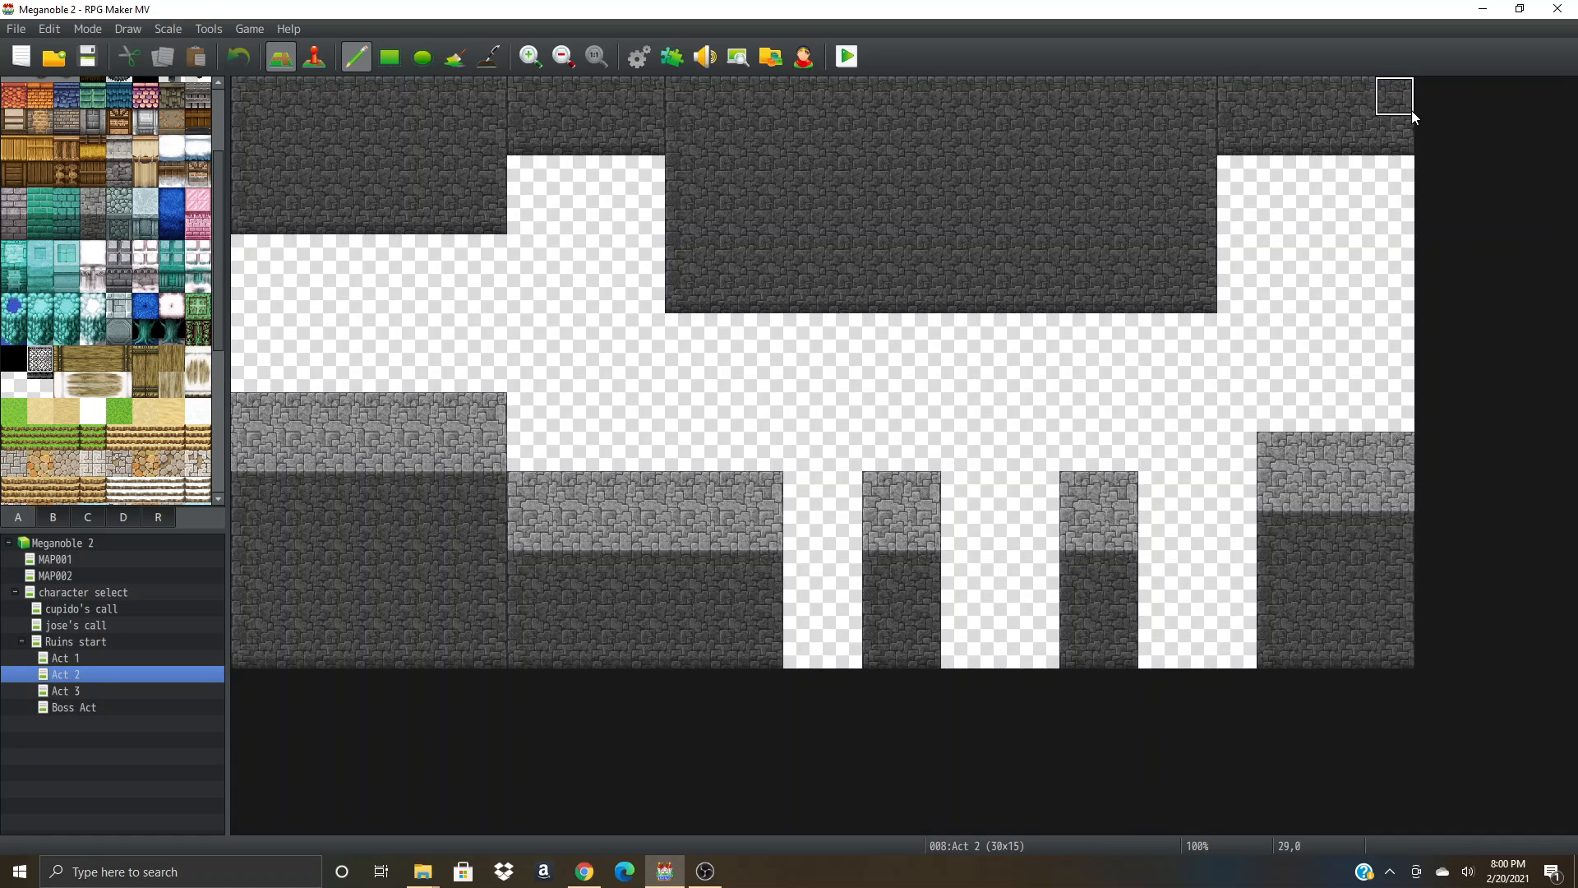
pyautogui.moveTo(1410, 107)
pyautogui.mouseDown()
pyautogui.moveTo(1298, 326)
pyautogui.moveTo(1199, 445)
pyautogui.mouseUp()
pyautogui.hotkey('ctrl', 'z')
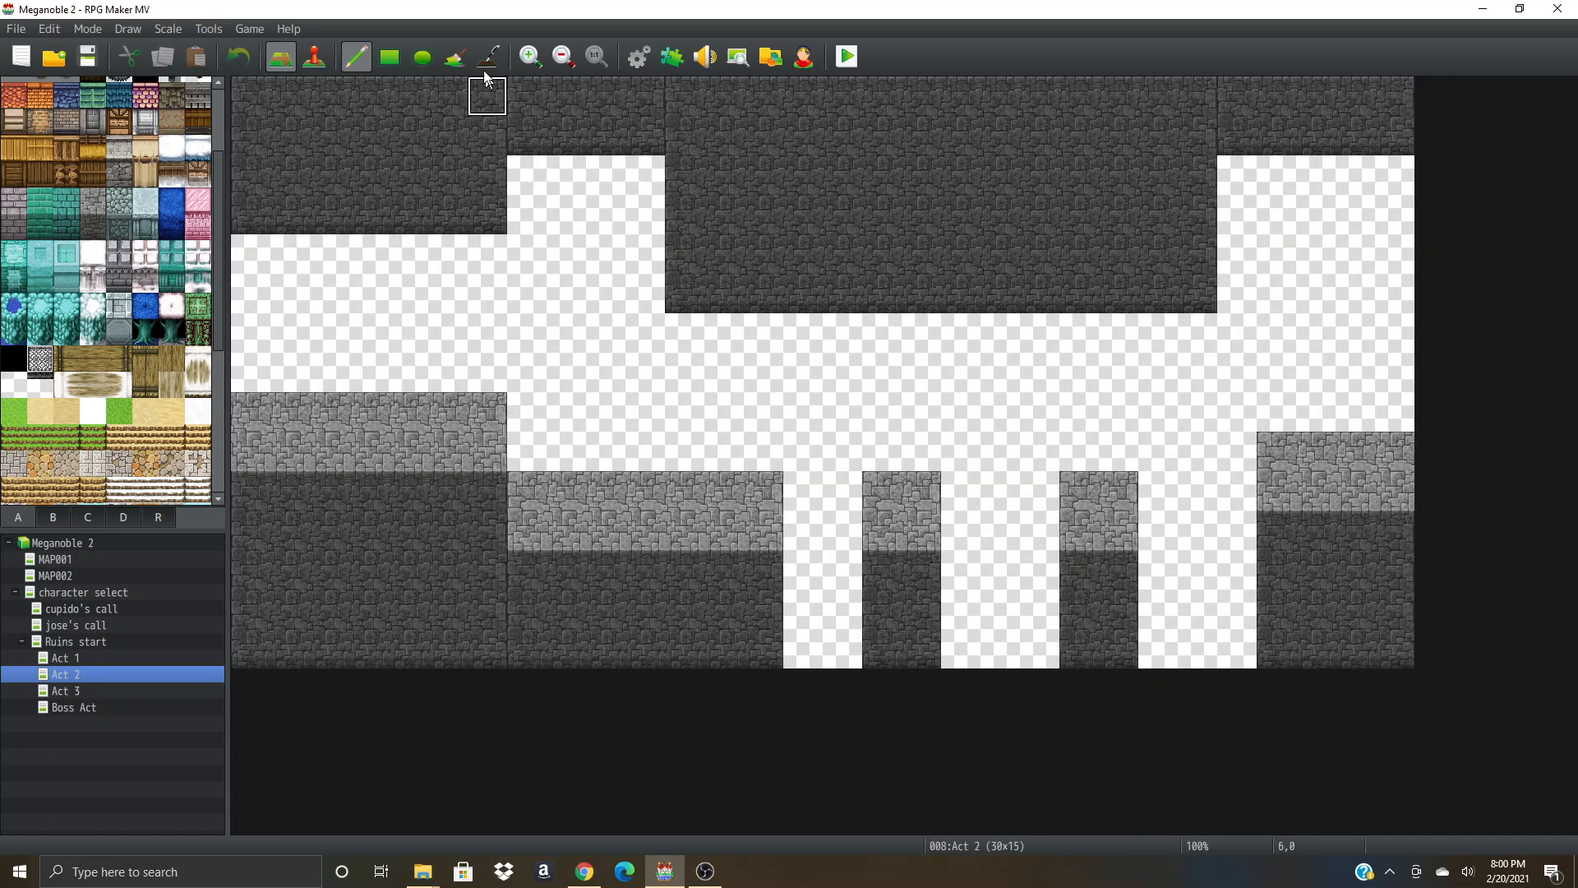
pyautogui.click(390, 56)
pyautogui.moveTo(1386, 94); pyautogui.dragTo(99, 726)
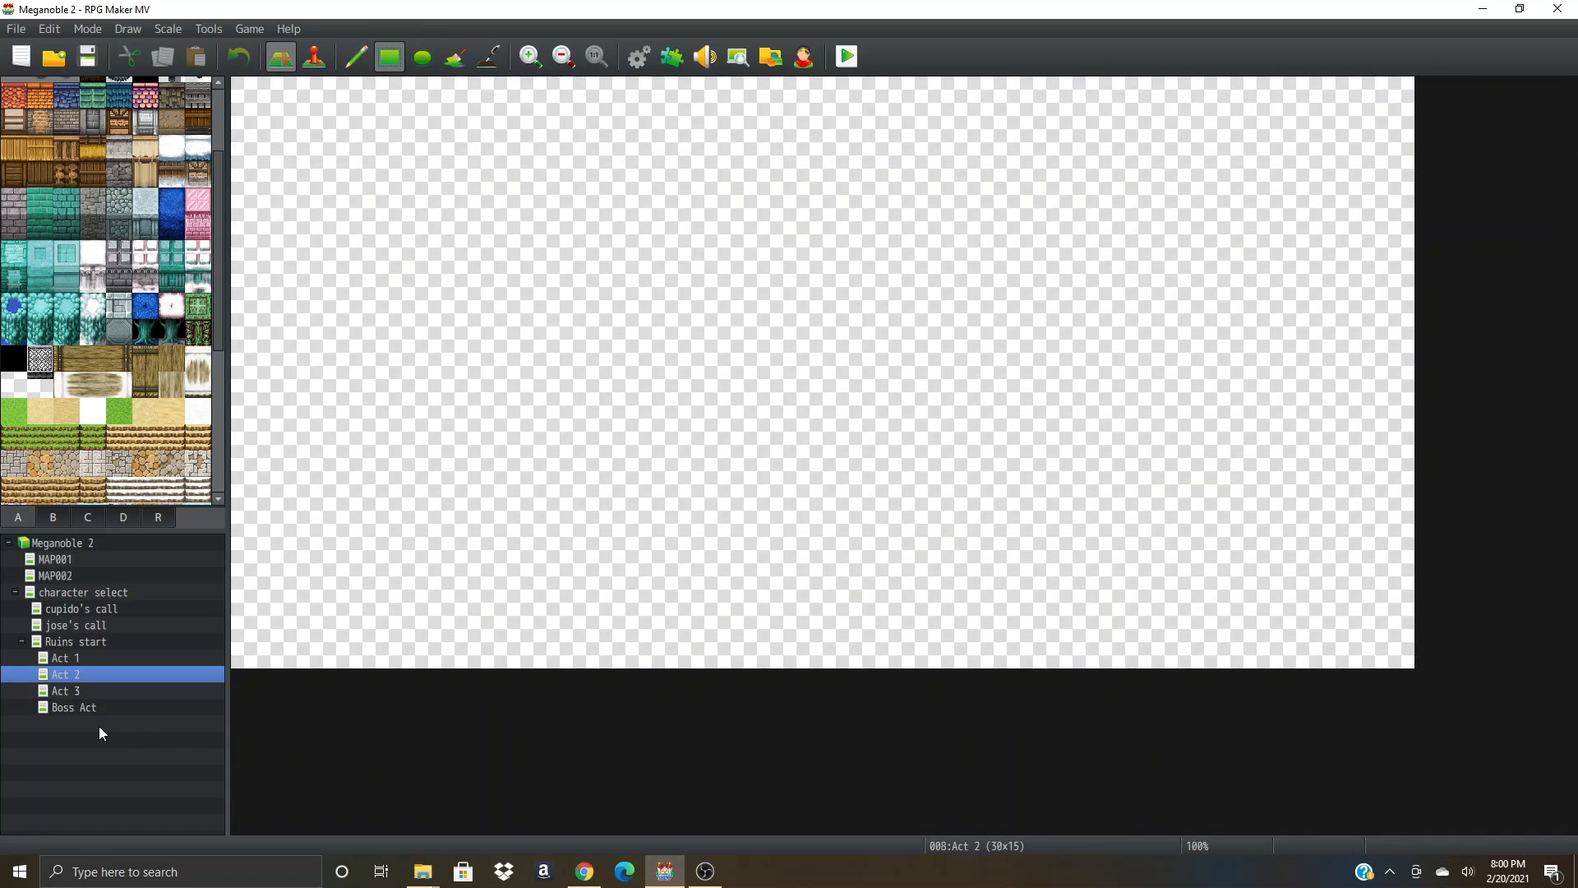
# - Compare the layouts of Ruins start and its child maps Act 1, Act 2, Act 3 and Boss Act
pyautogui.click(74, 639)
pyautogui.click(83, 656)
pyautogui.click(92, 673)
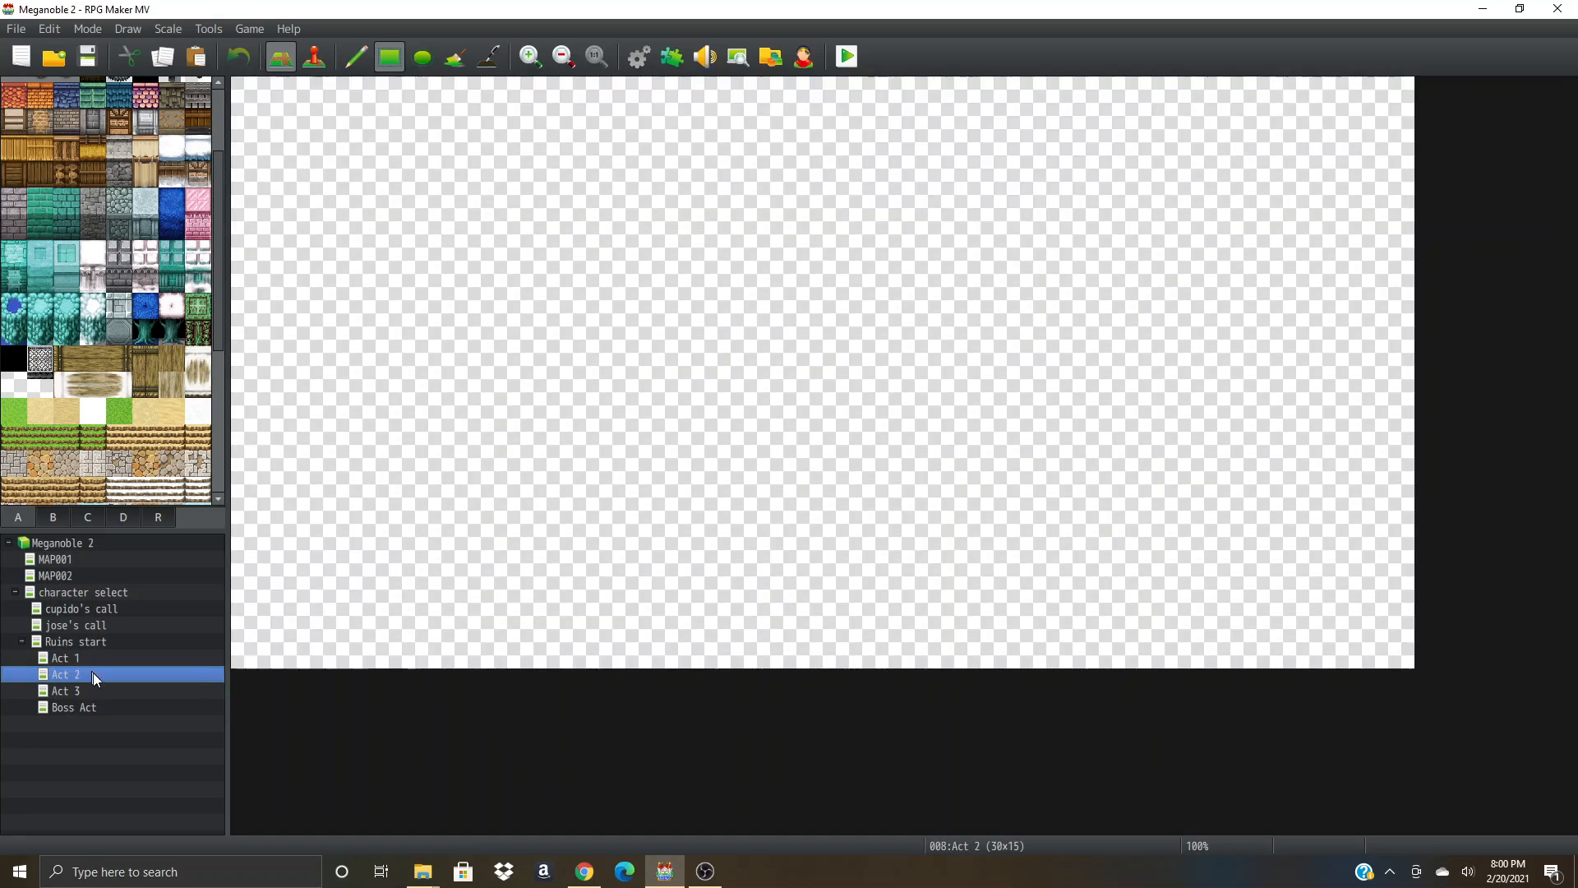
pyautogui.click(104, 692)
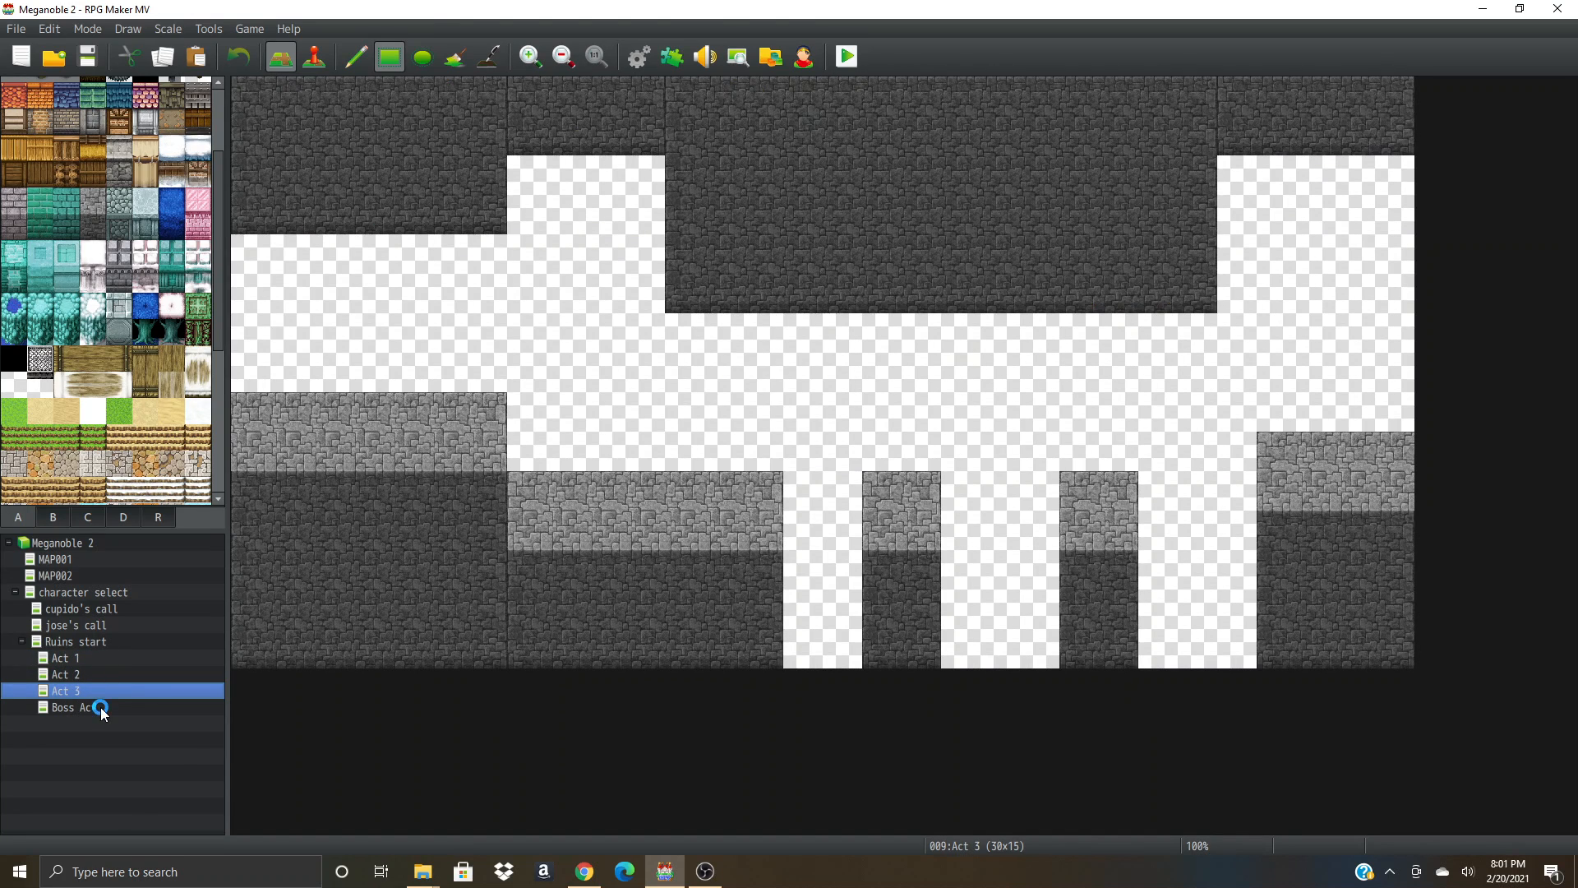
pyautogui.click(100, 707)
pyautogui.click(105, 636)
pyautogui.click(115, 658)
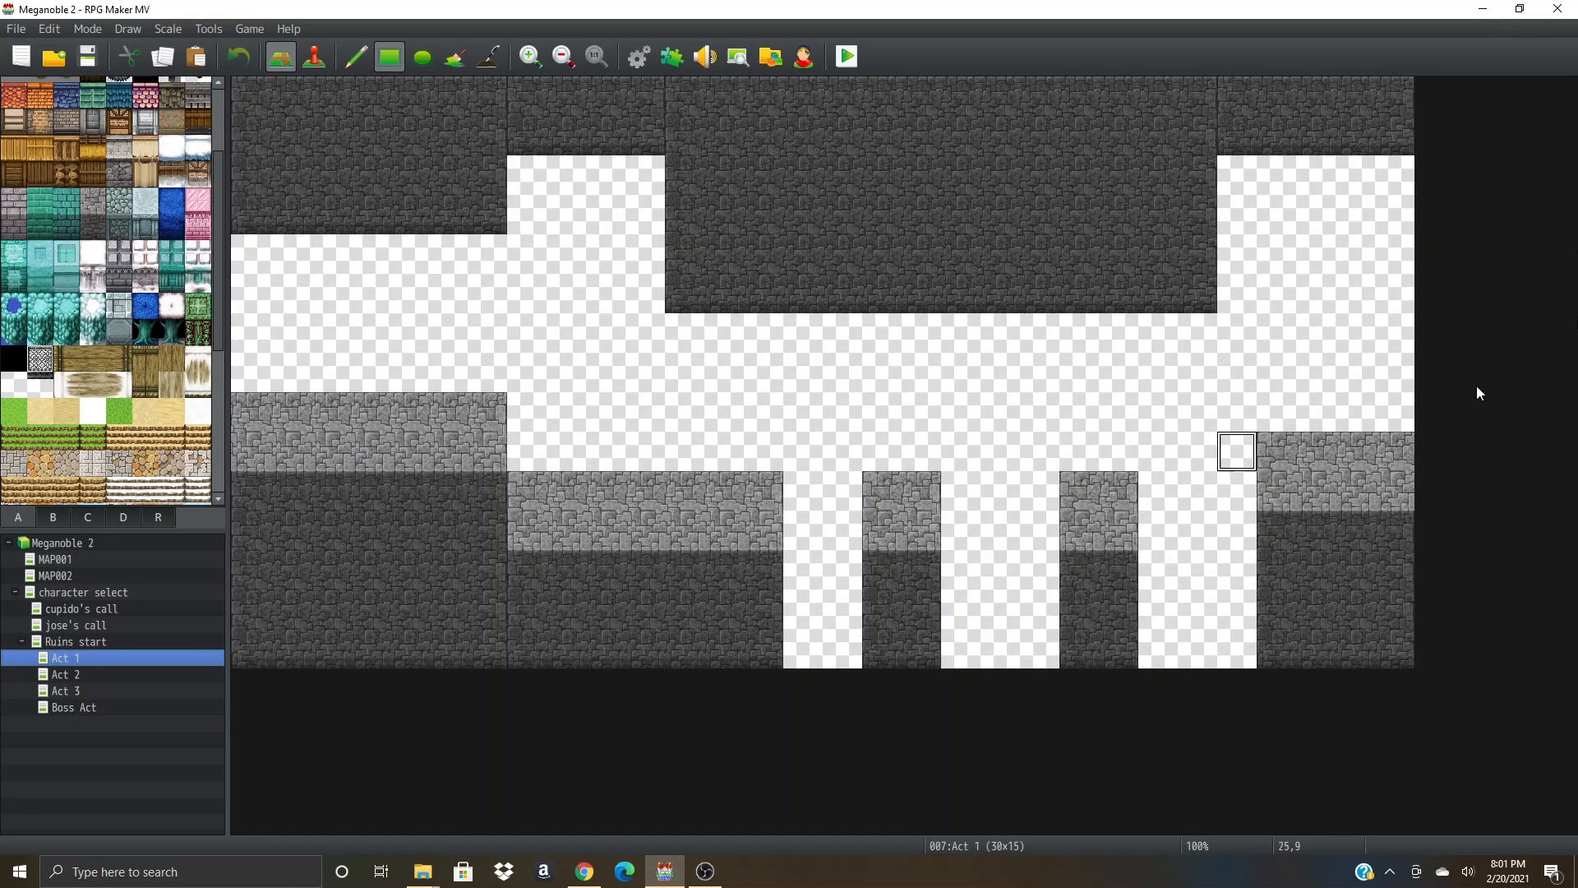
pyautogui.click(84, 641)
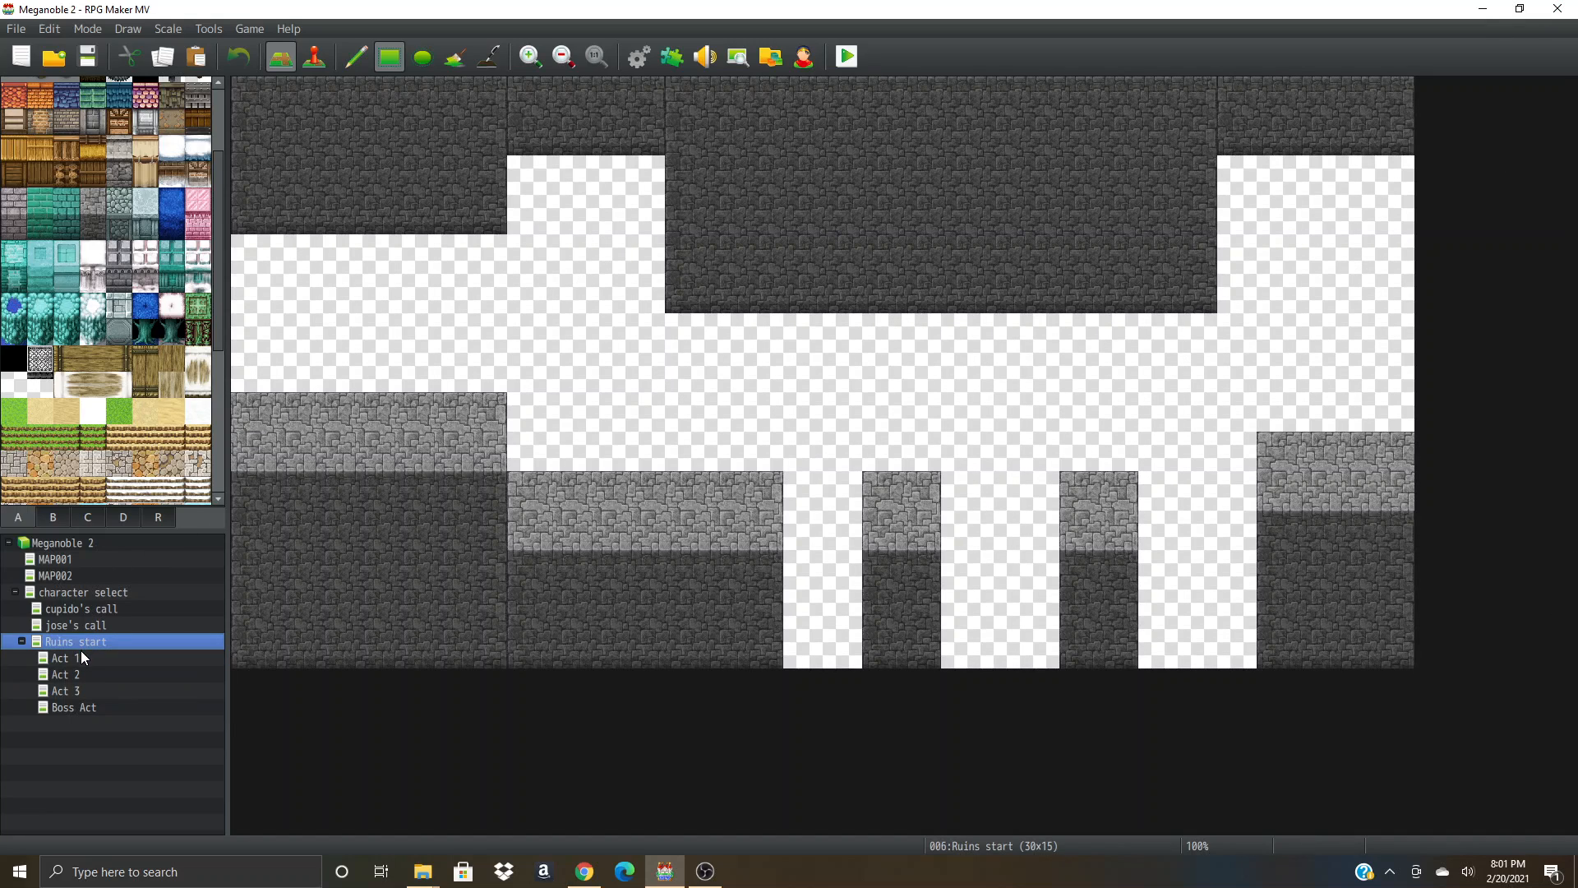
pyautogui.click(92, 658)
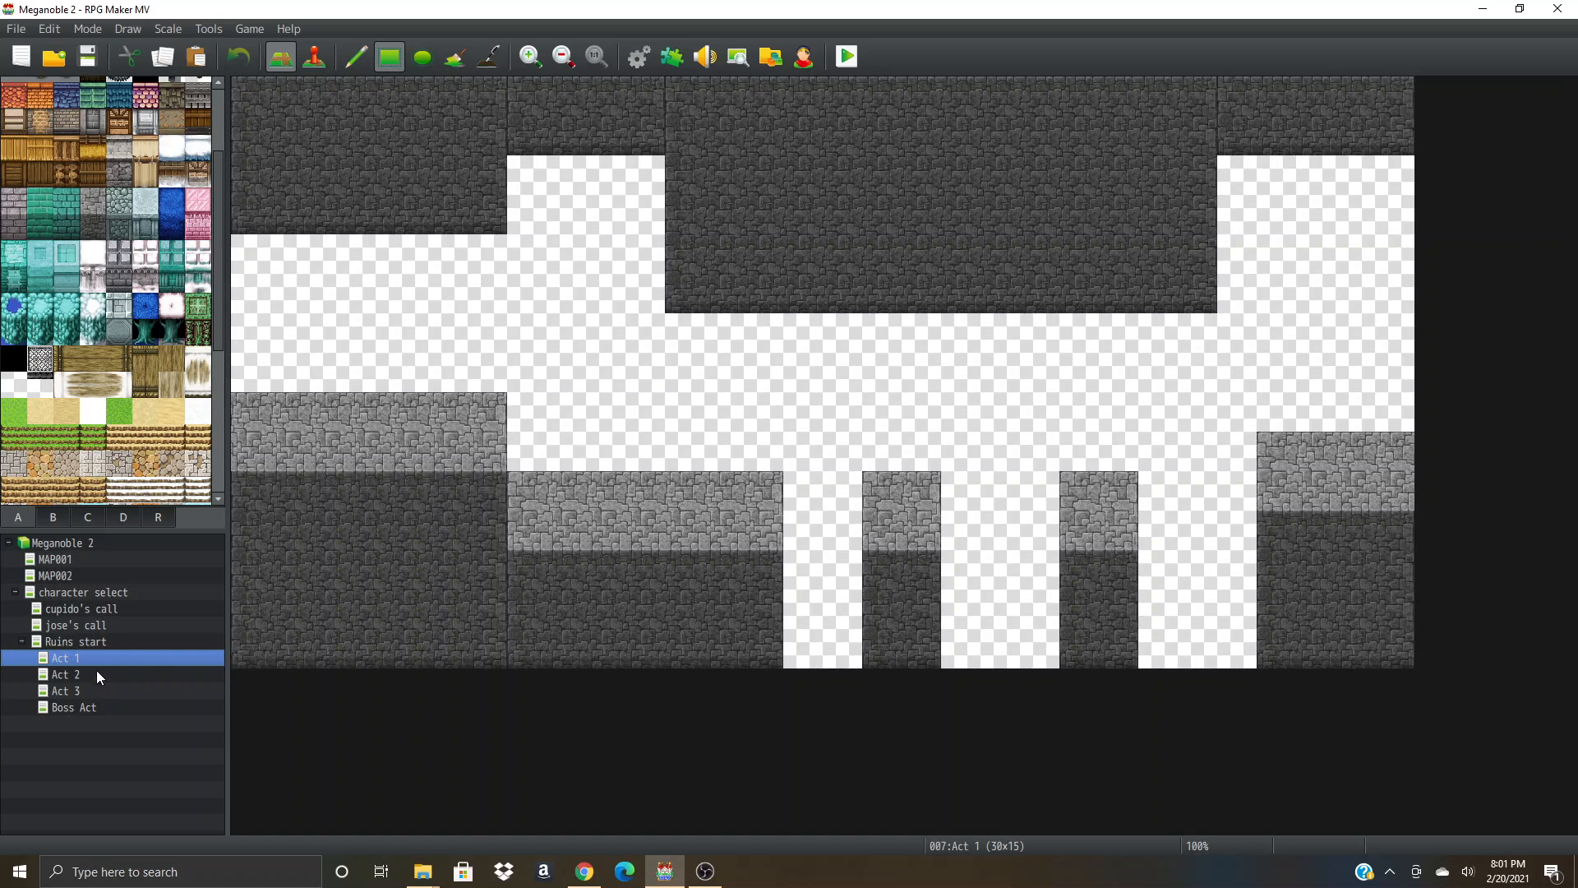
pyautogui.click(82, 643)
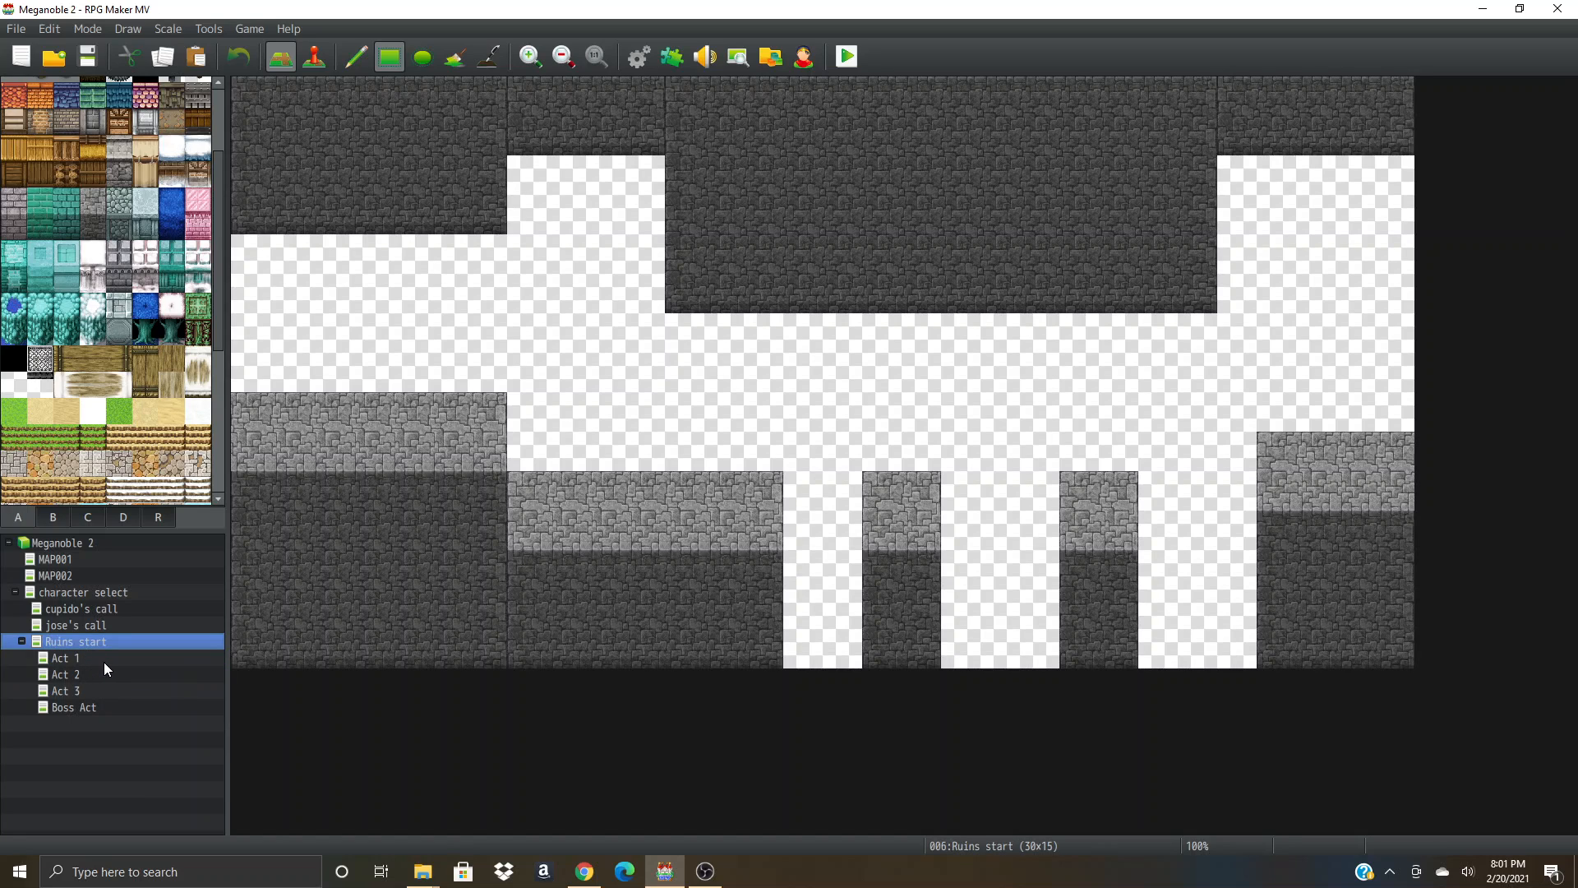
pyautogui.click(105, 667)
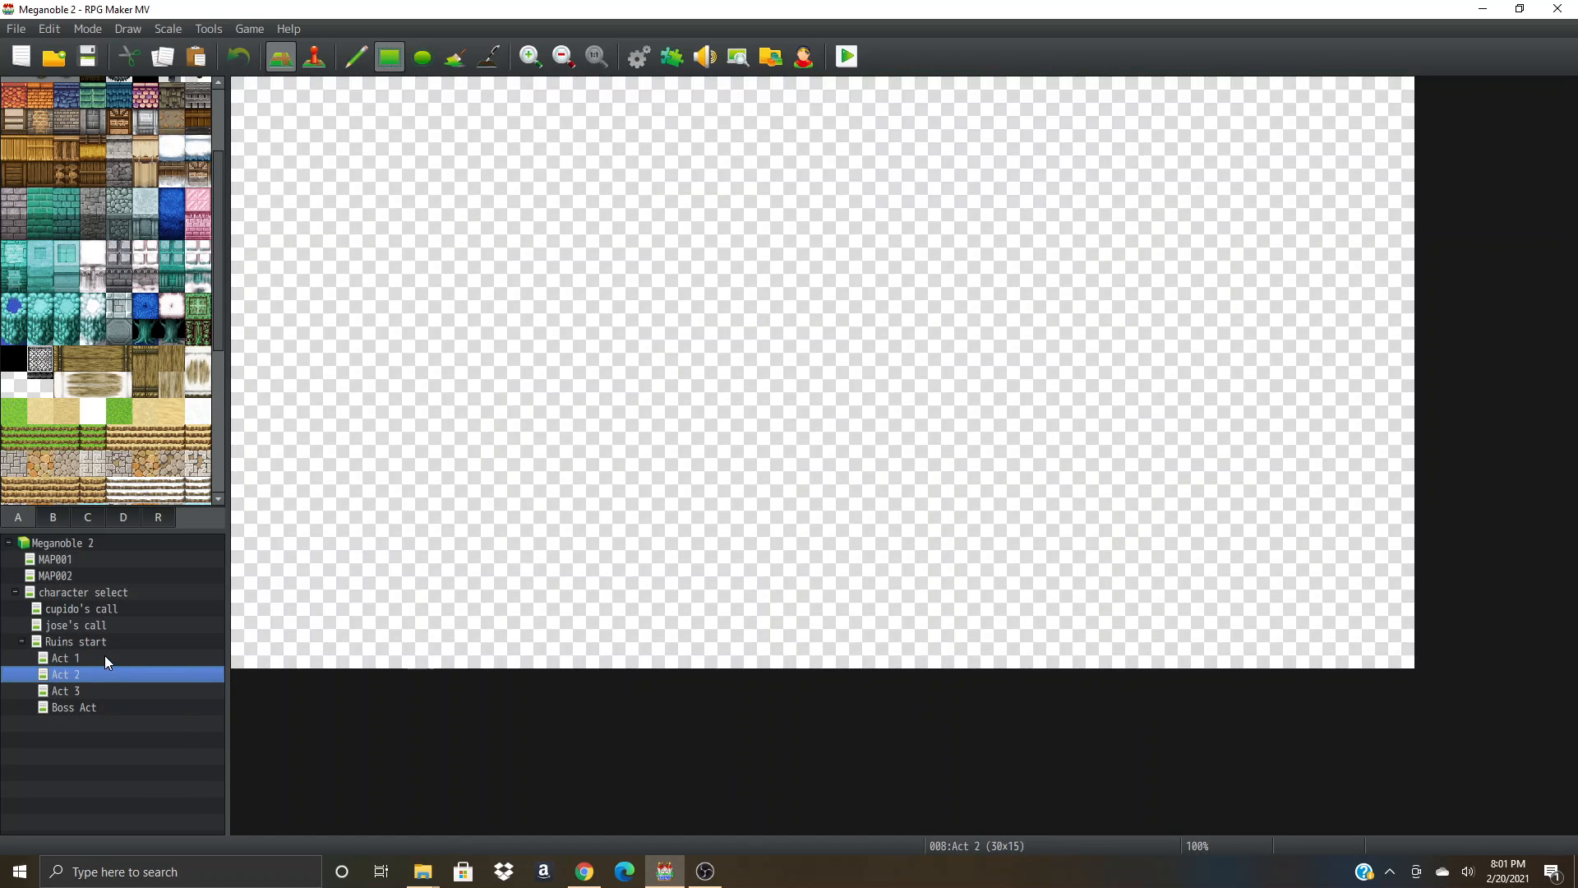
# - Erase all tiles of the Act 1, Act 3 and Boss Act maps with the Rectangle tool
pyautogui.click(105, 656)
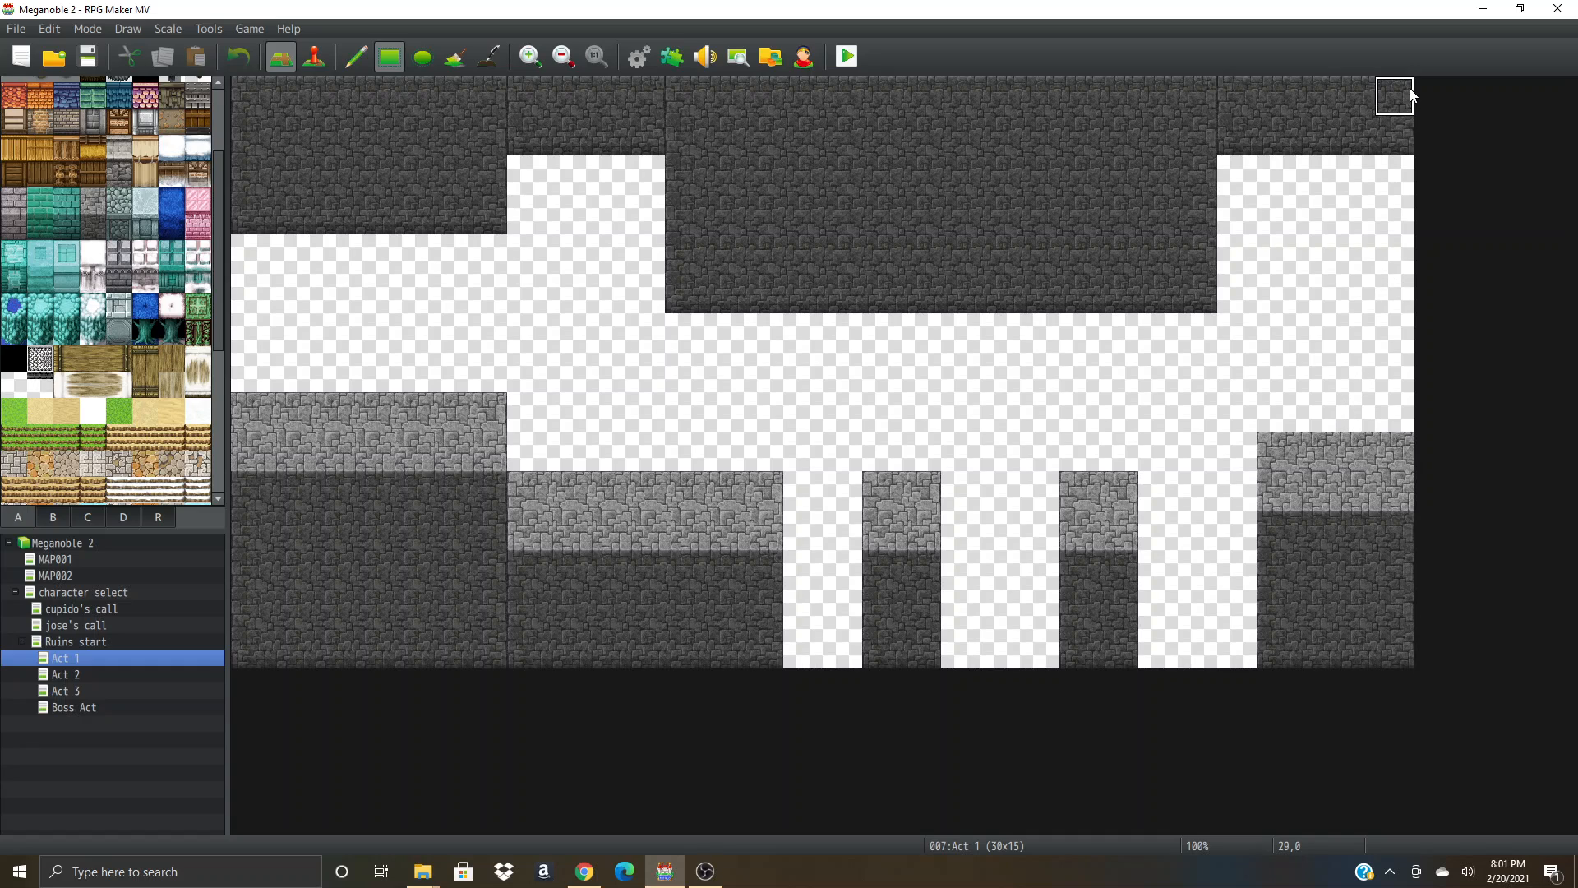
pyautogui.moveTo(1397, 94); pyautogui.dragTo(146, 696)
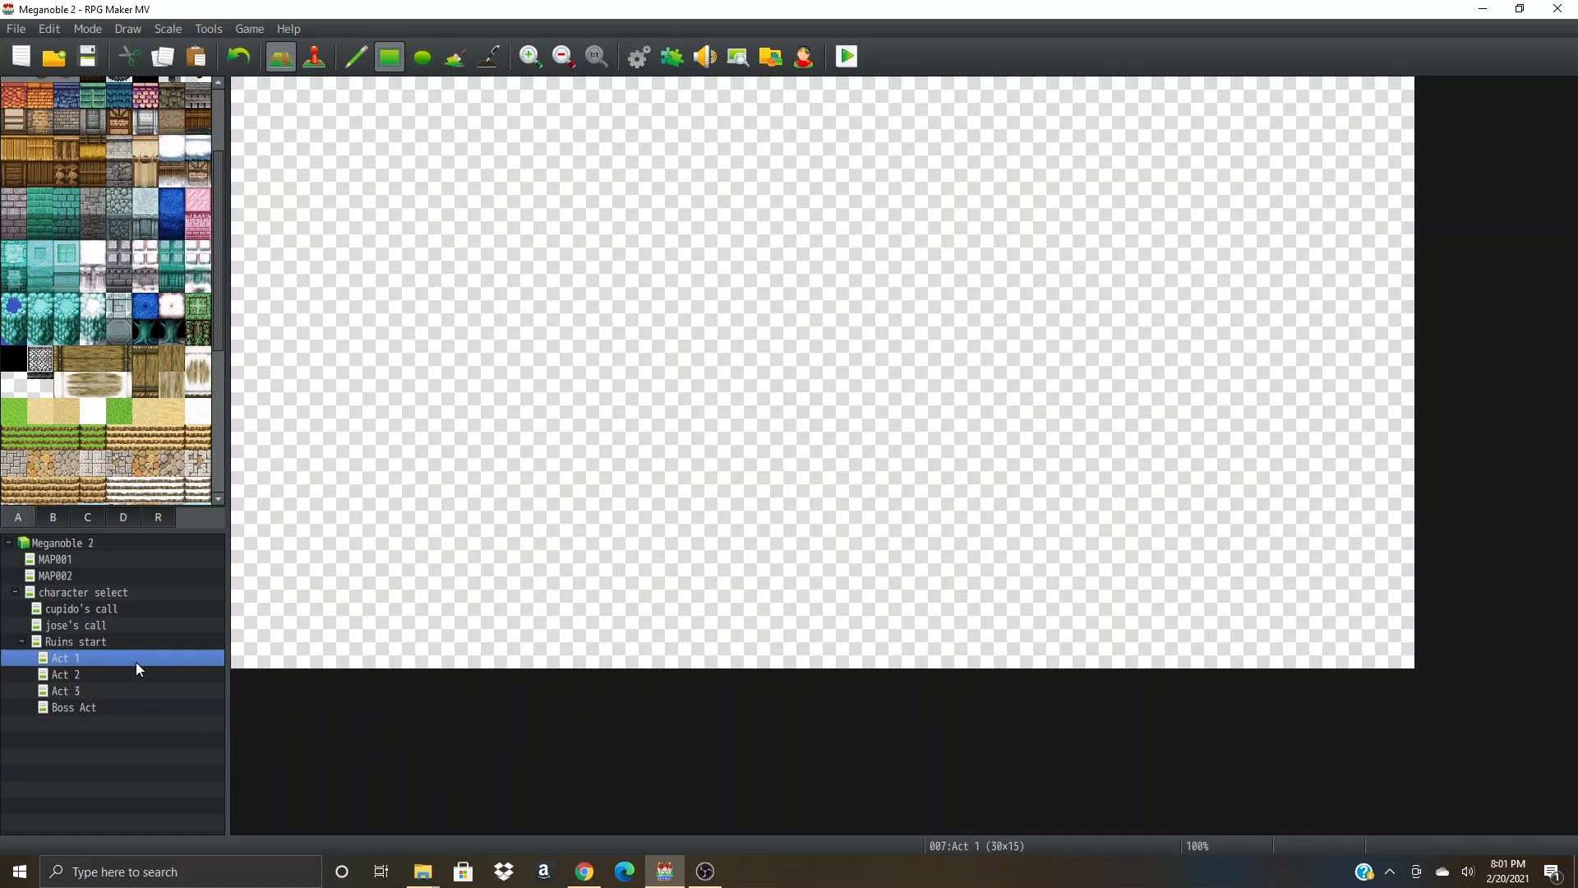
pyautogui.click(135, 673)
pyautogui.click(137, 688)
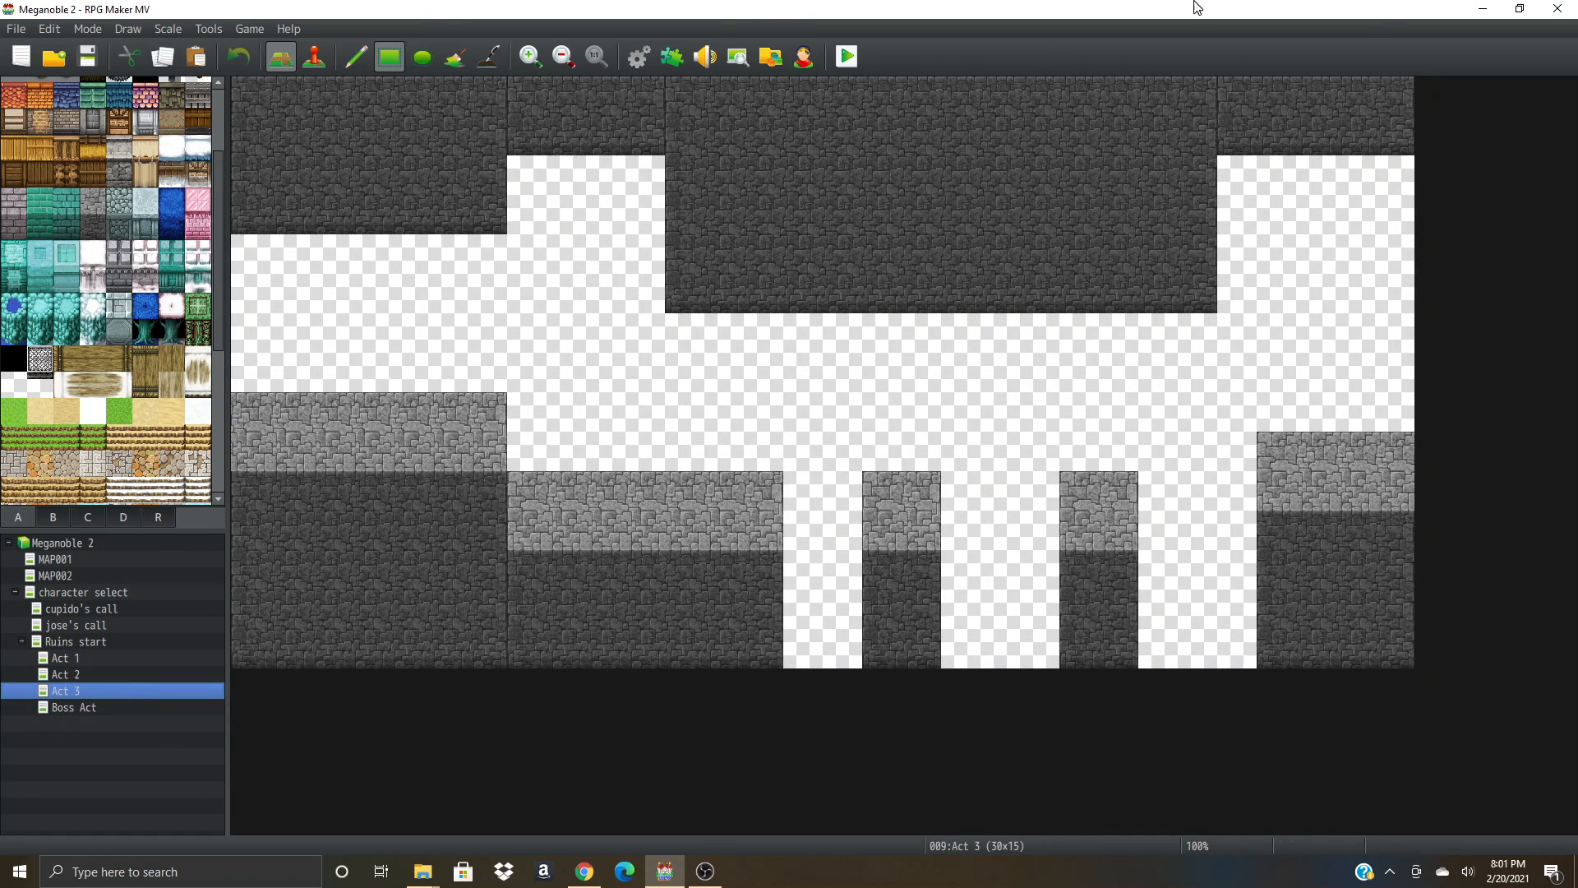
pyautogui.moveTo(1397, 95); pyautogui.dragTo(208, 738)
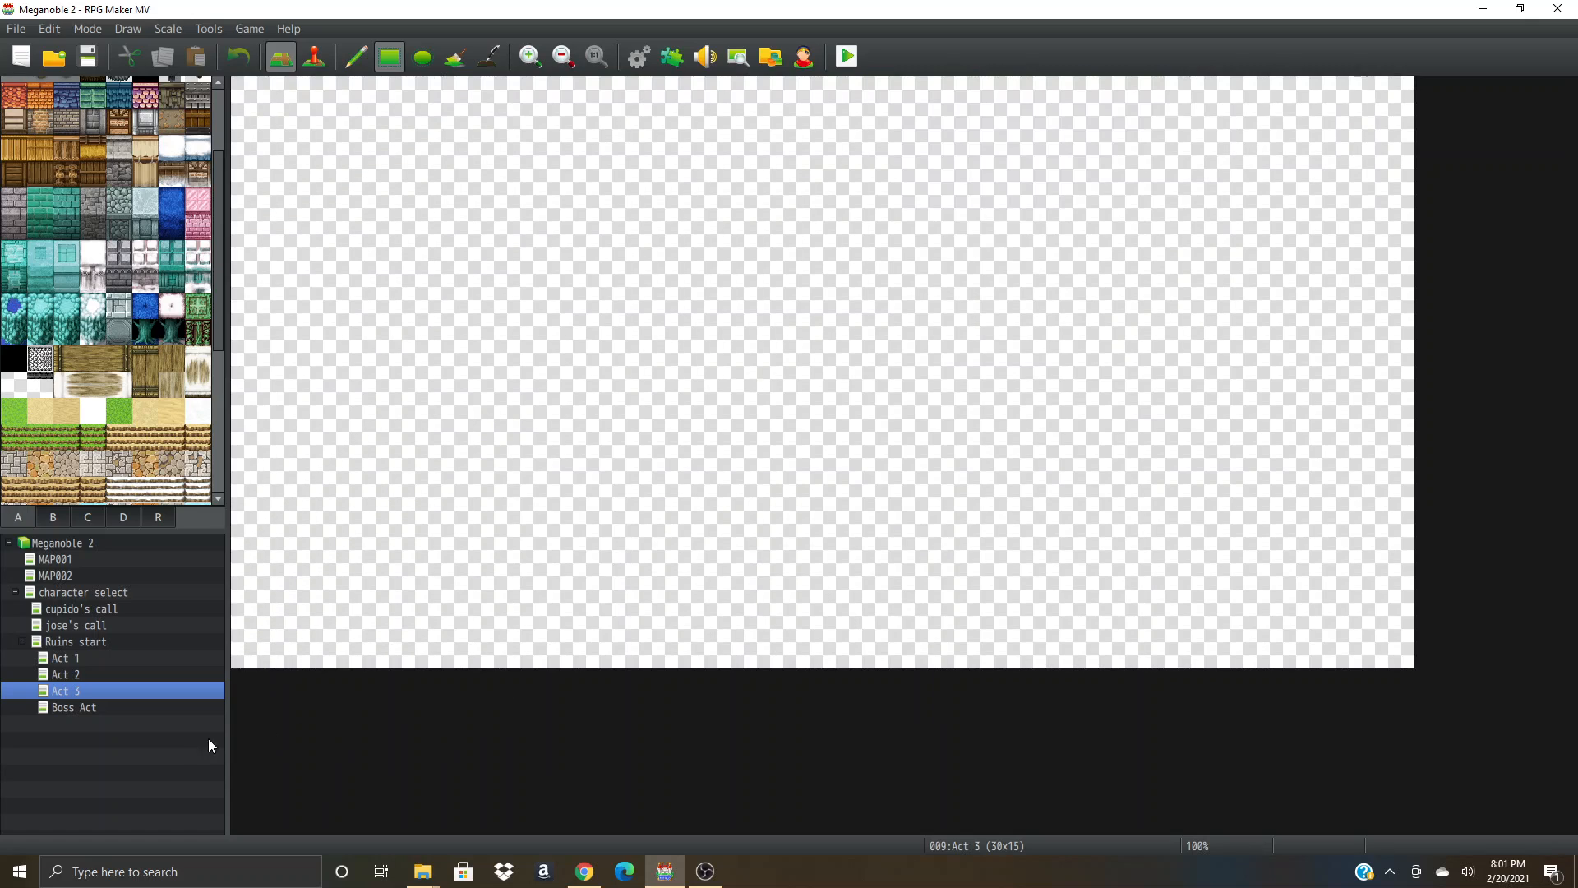
pyautogui.click(143, 707)
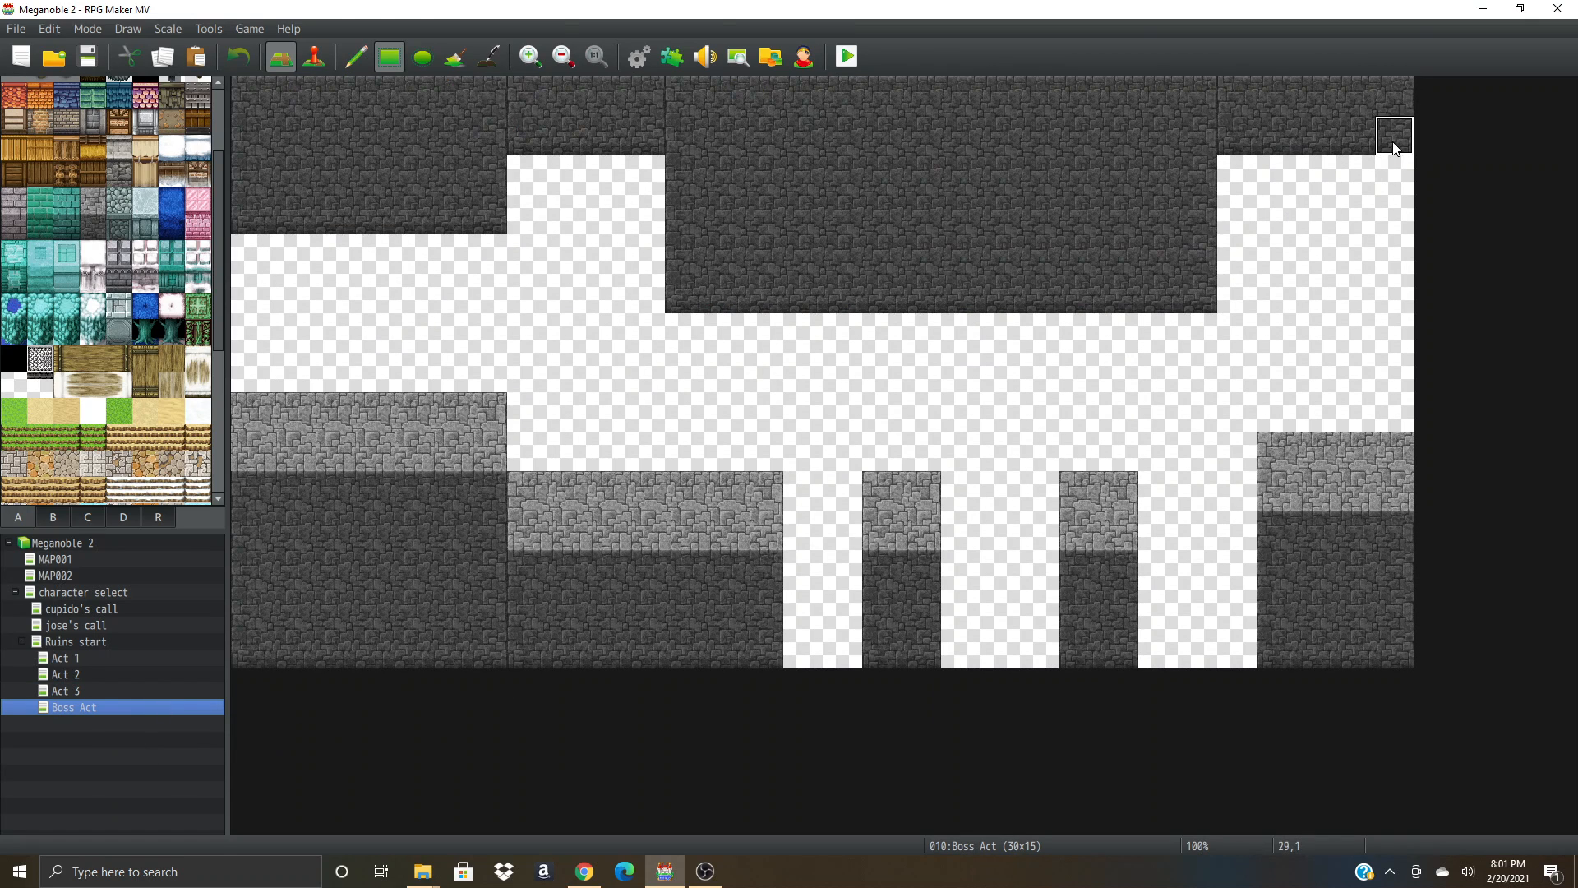
pyautogui.moveTo(1397, 94); pyautogui.dragTo(173, 709)
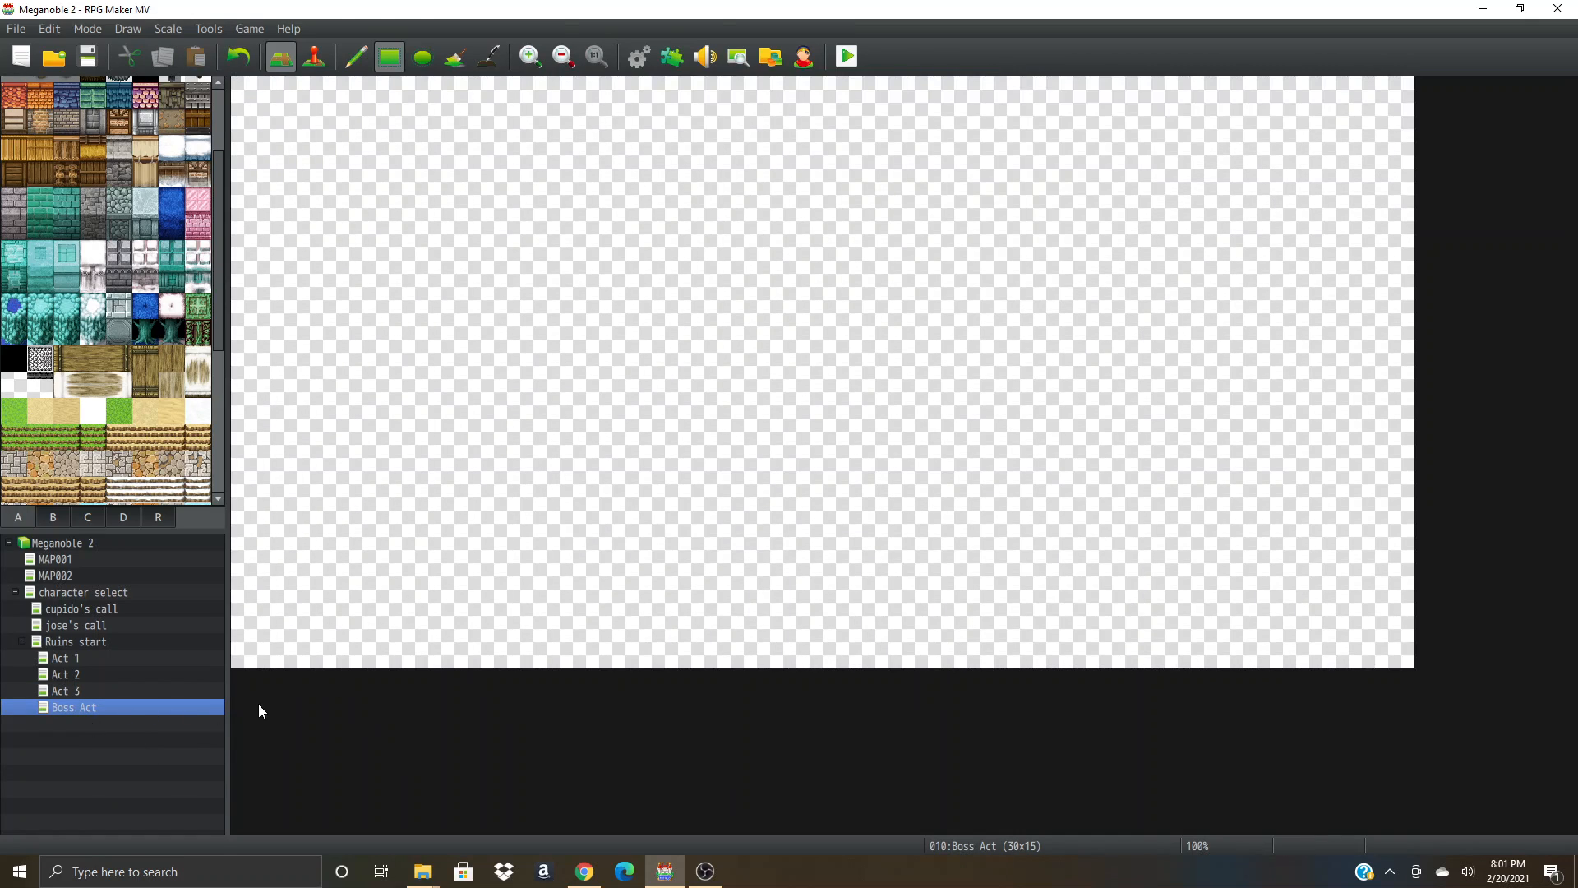
# - Copy a 1 by 4 tile column from the right end of Ruins start's left ledge and stamp it with the Pencil at Act 1's left edge
pyautogui.click(130, 642)
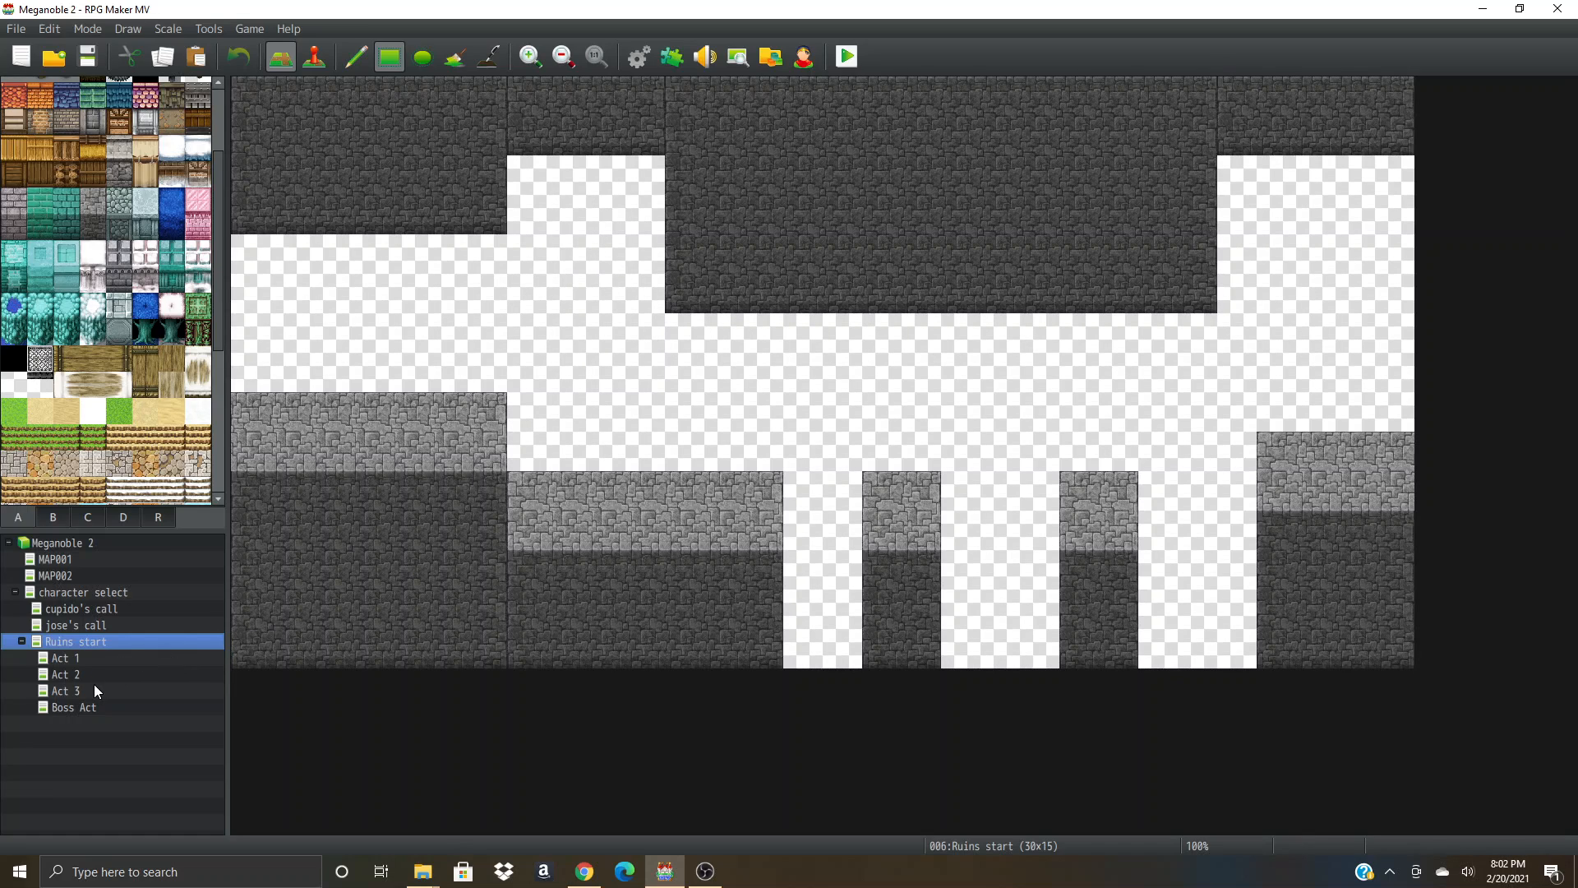
pyautogui.click(93, 654)
pyautogui.click(152, 642)
pyautogui.moveTo(488, 374); pyautogui.dragTo(470, 494, button='right')
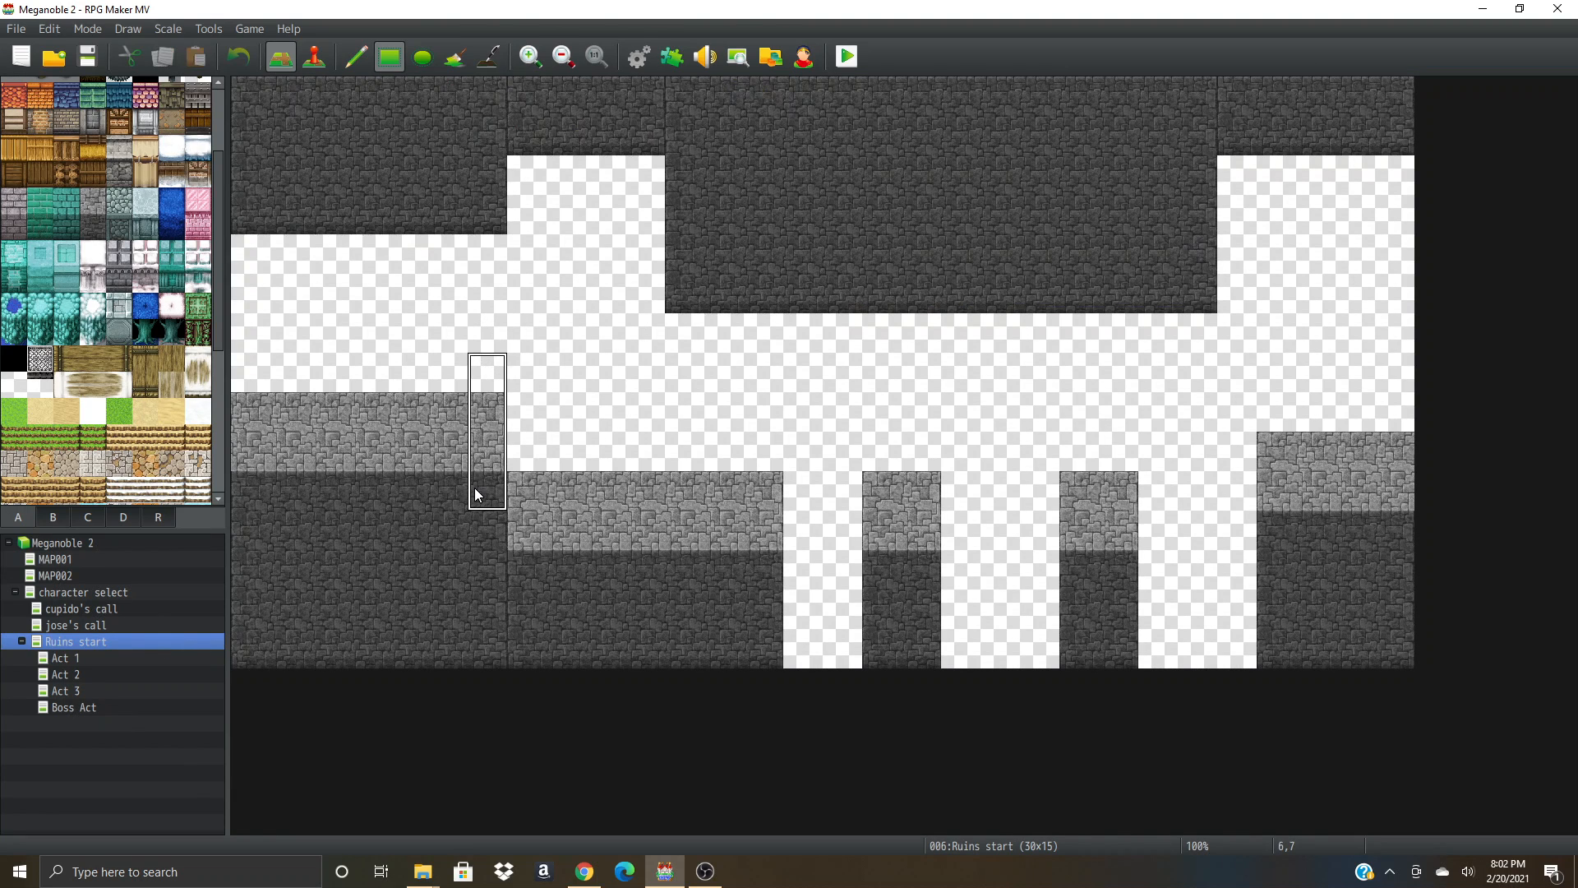
pyautogui.click(64, 661)
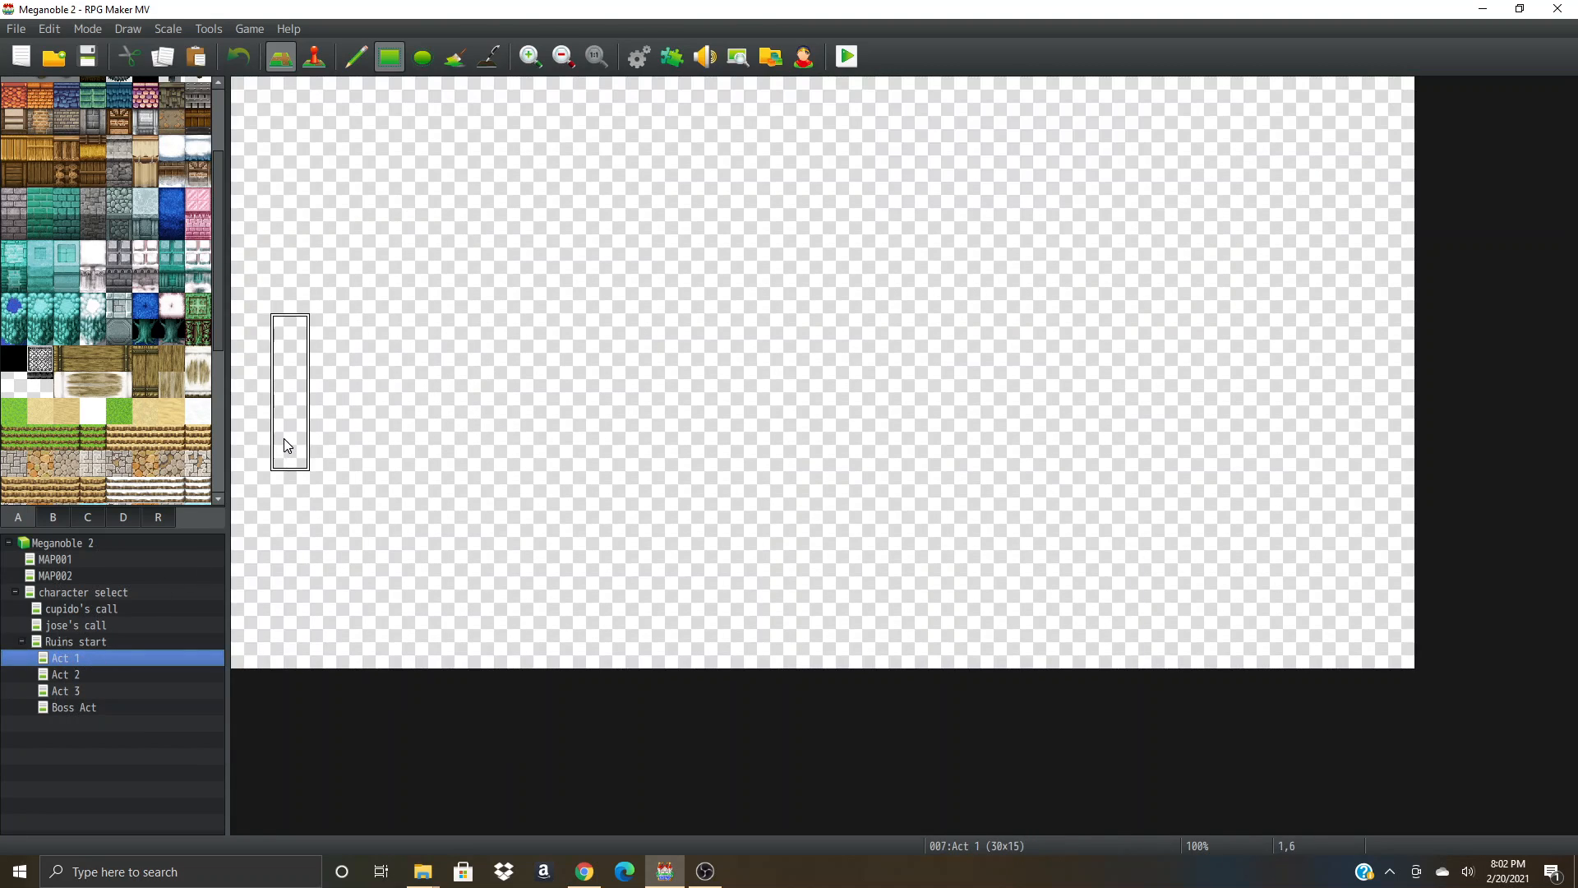
pyautogui.click(248, 364)
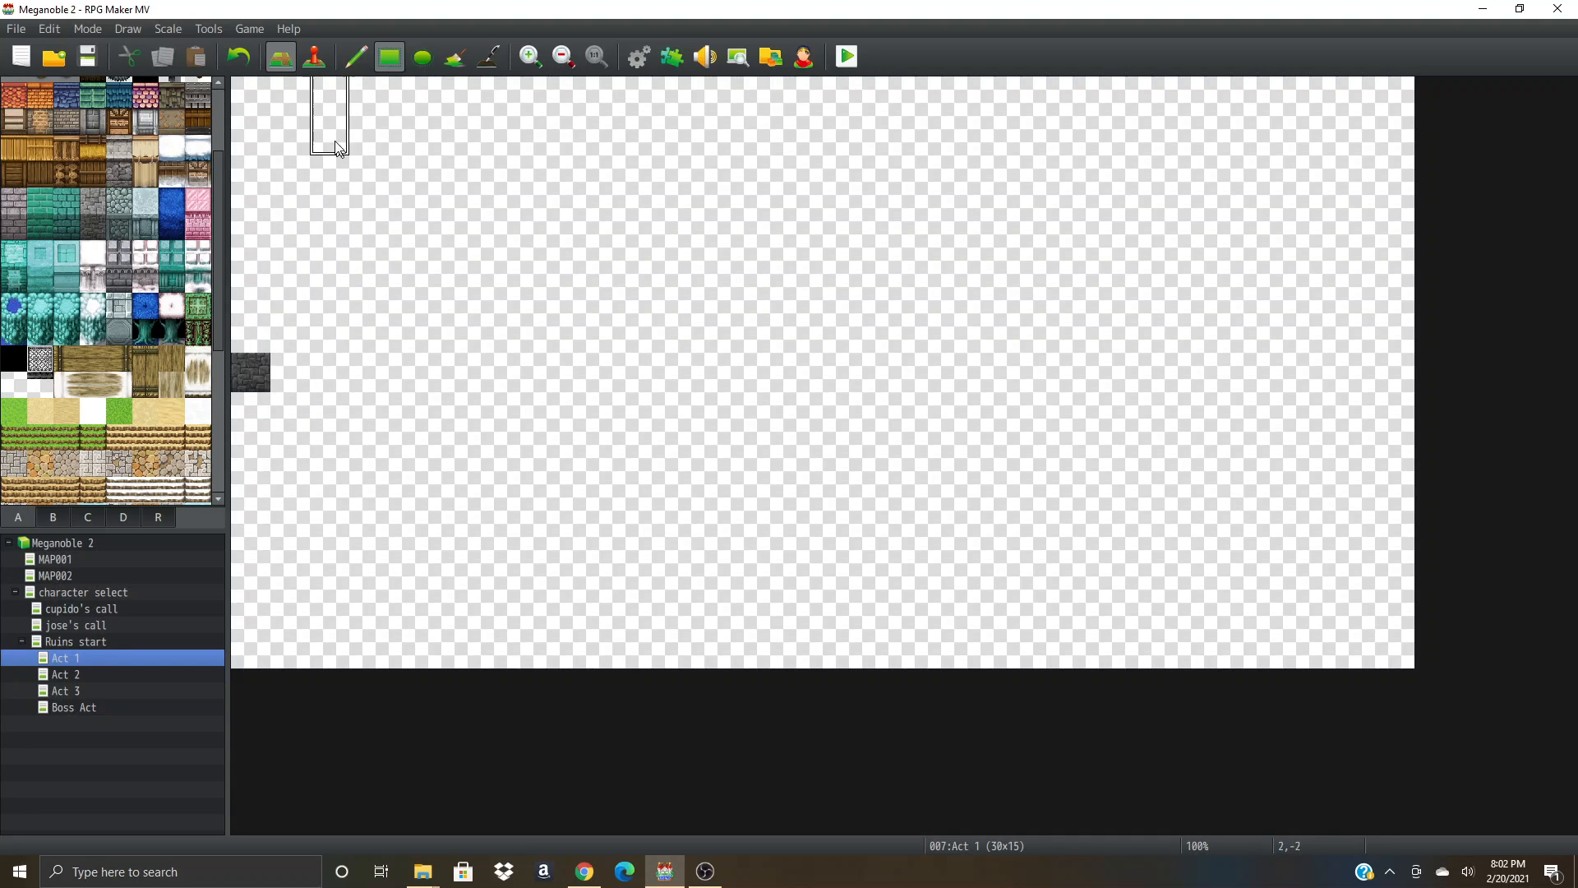
pyautogui.click(355, 57)
pyautogui.click(236, 363)
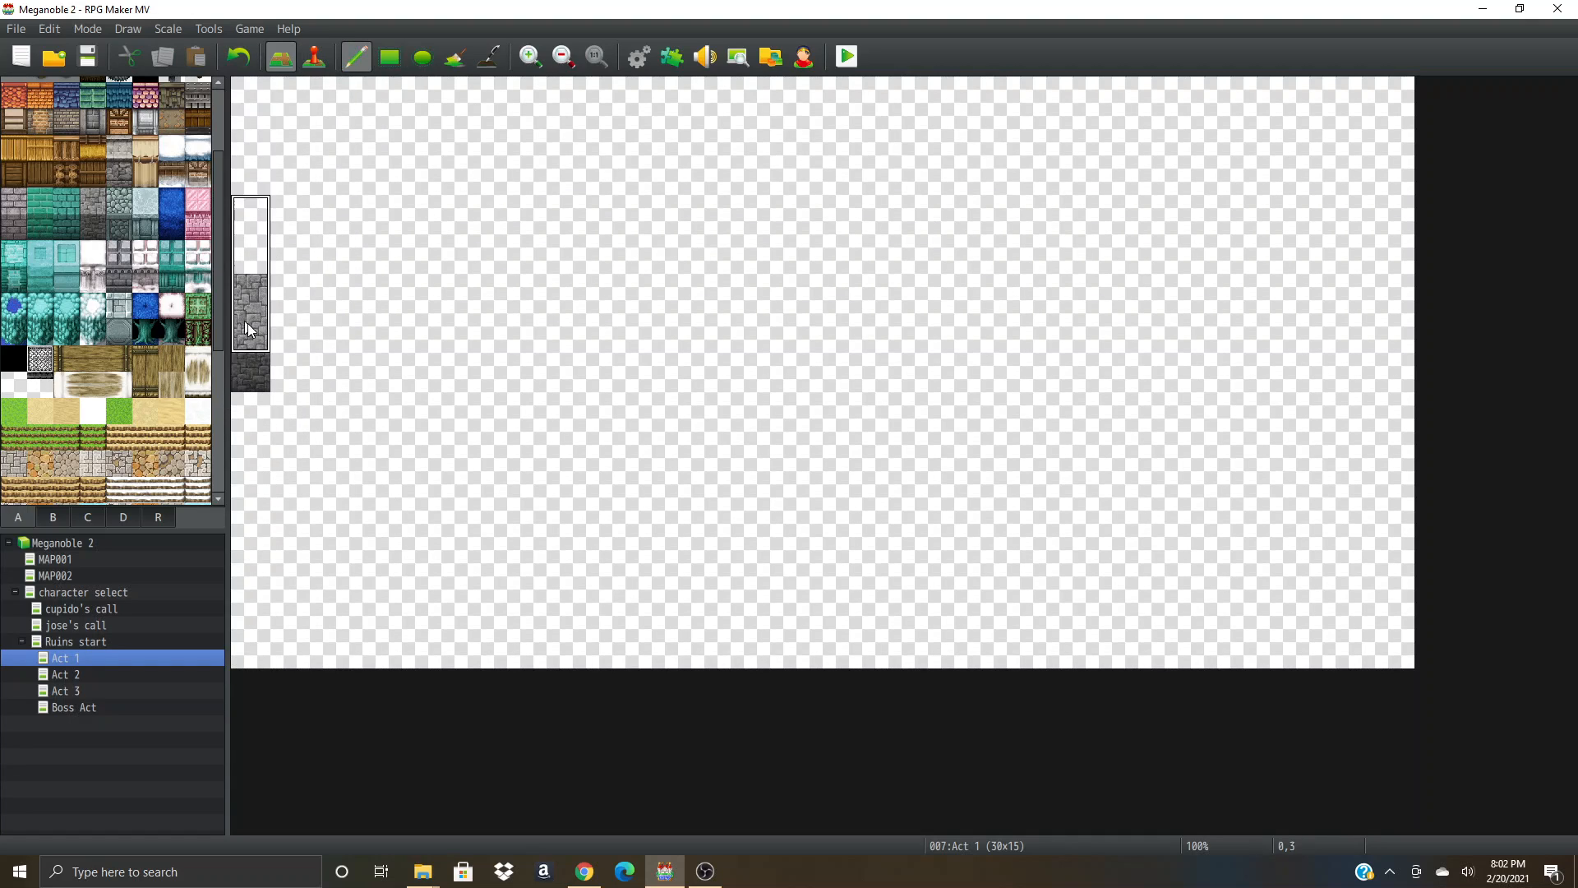
# - Build a two-tile-tall dark stone ceiling across Act 1 and extend the dark stone of the left-edge column down to the map's bottom
pyautogui.rightClick(254, 366)
pyautogui.click(249, 132)
pyautogui.click(250, 97)
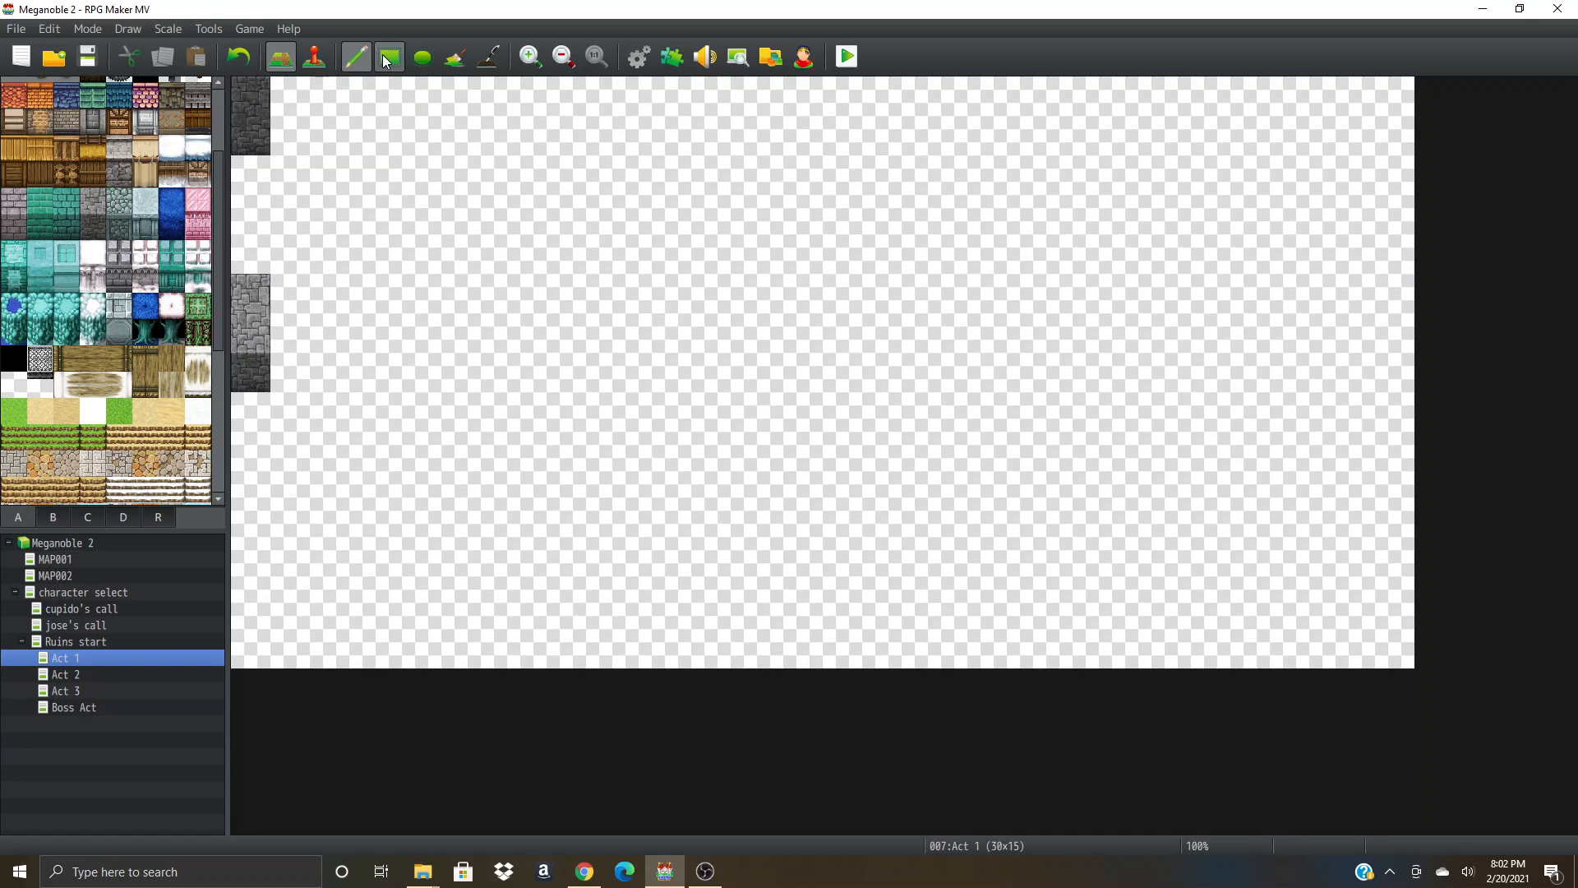
pyautogui.click(388, 56)
pyautogui.moveTo(250, 97)
pyautogui.mouseDown()
pyautogui.moveTo(252, 136)
pyautogui.moveTo(1501, 152)
pyautogui.mouseUp()
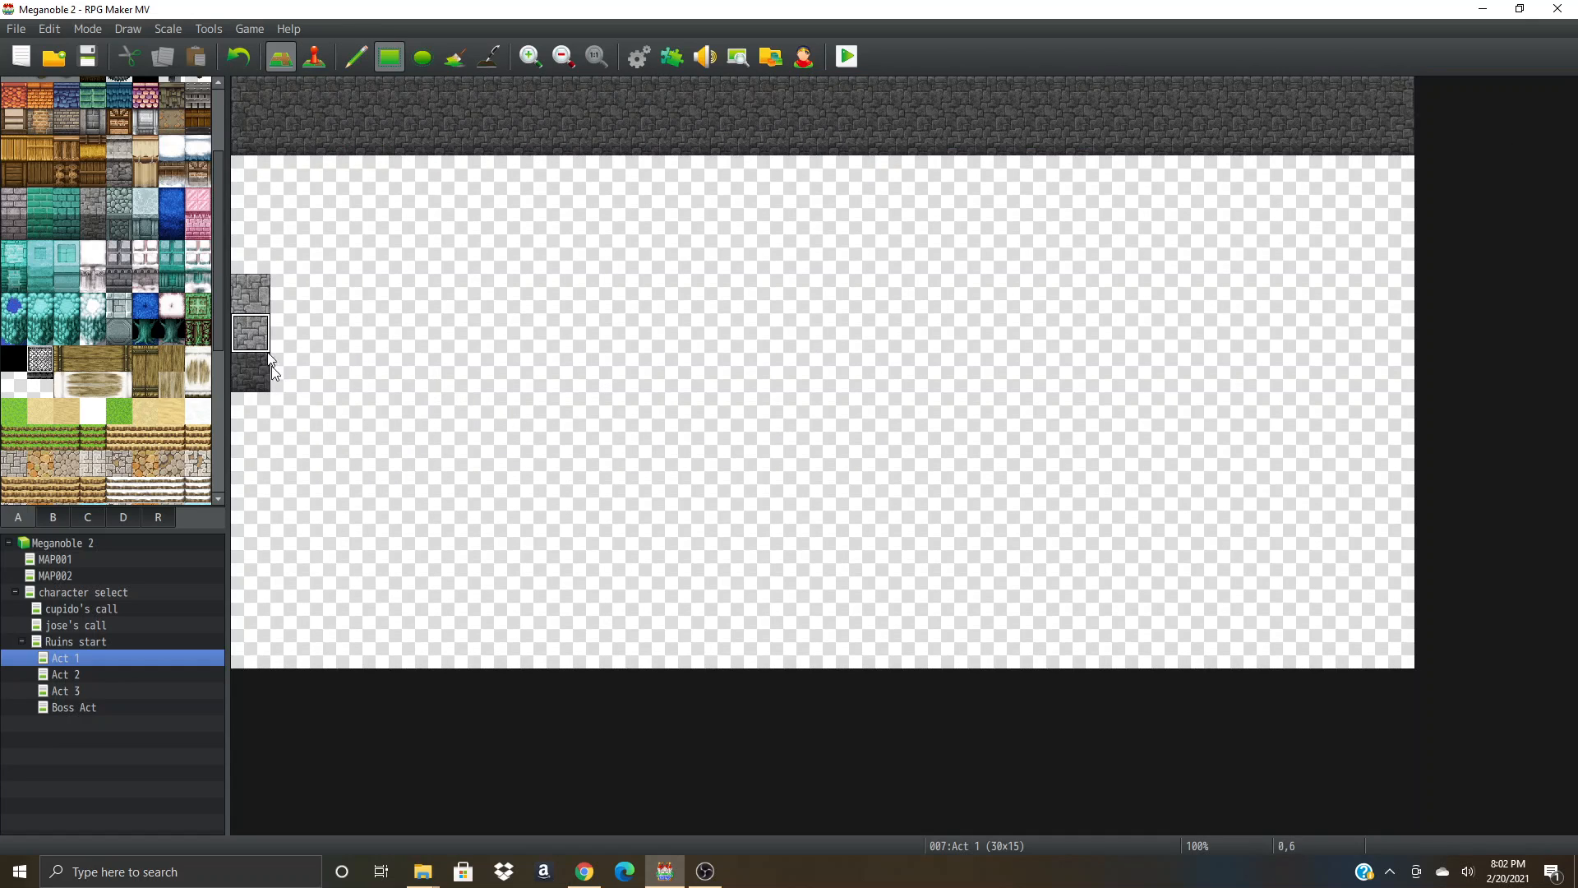
pyautogui.moveTo(244, 367); pyautogui.dragTo(244, 663)
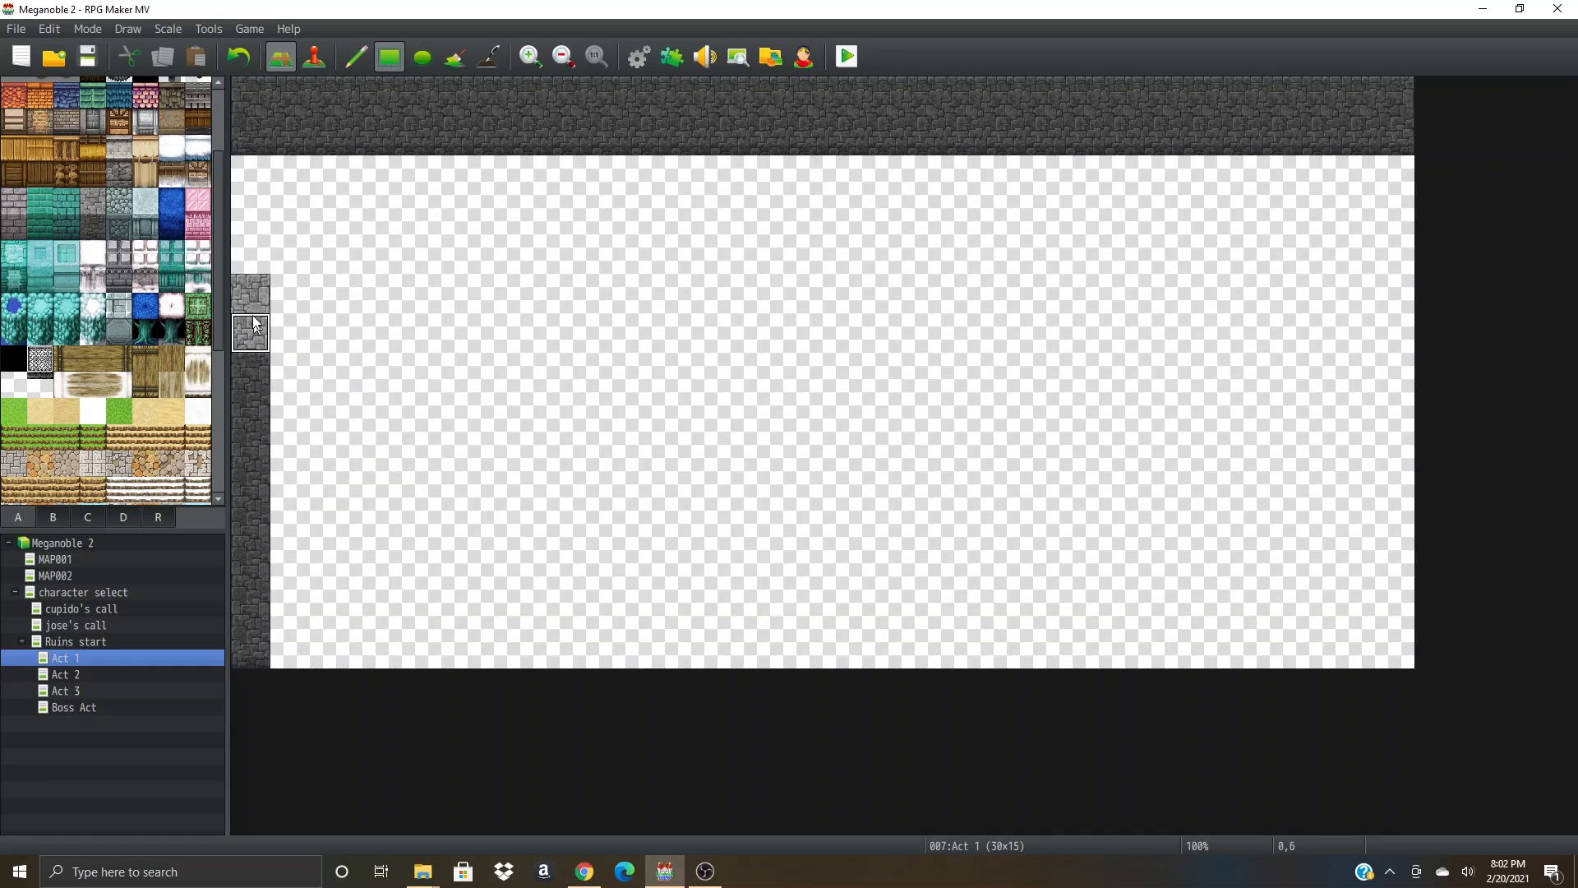
# - Copy the stone column at Act 1's left edge and stamp a three-tile-wide ledge with the Pencil, starting at map tile 5,9
pyautogui.moveTo(252, 306); pyautogui.dragTo(240, 497)
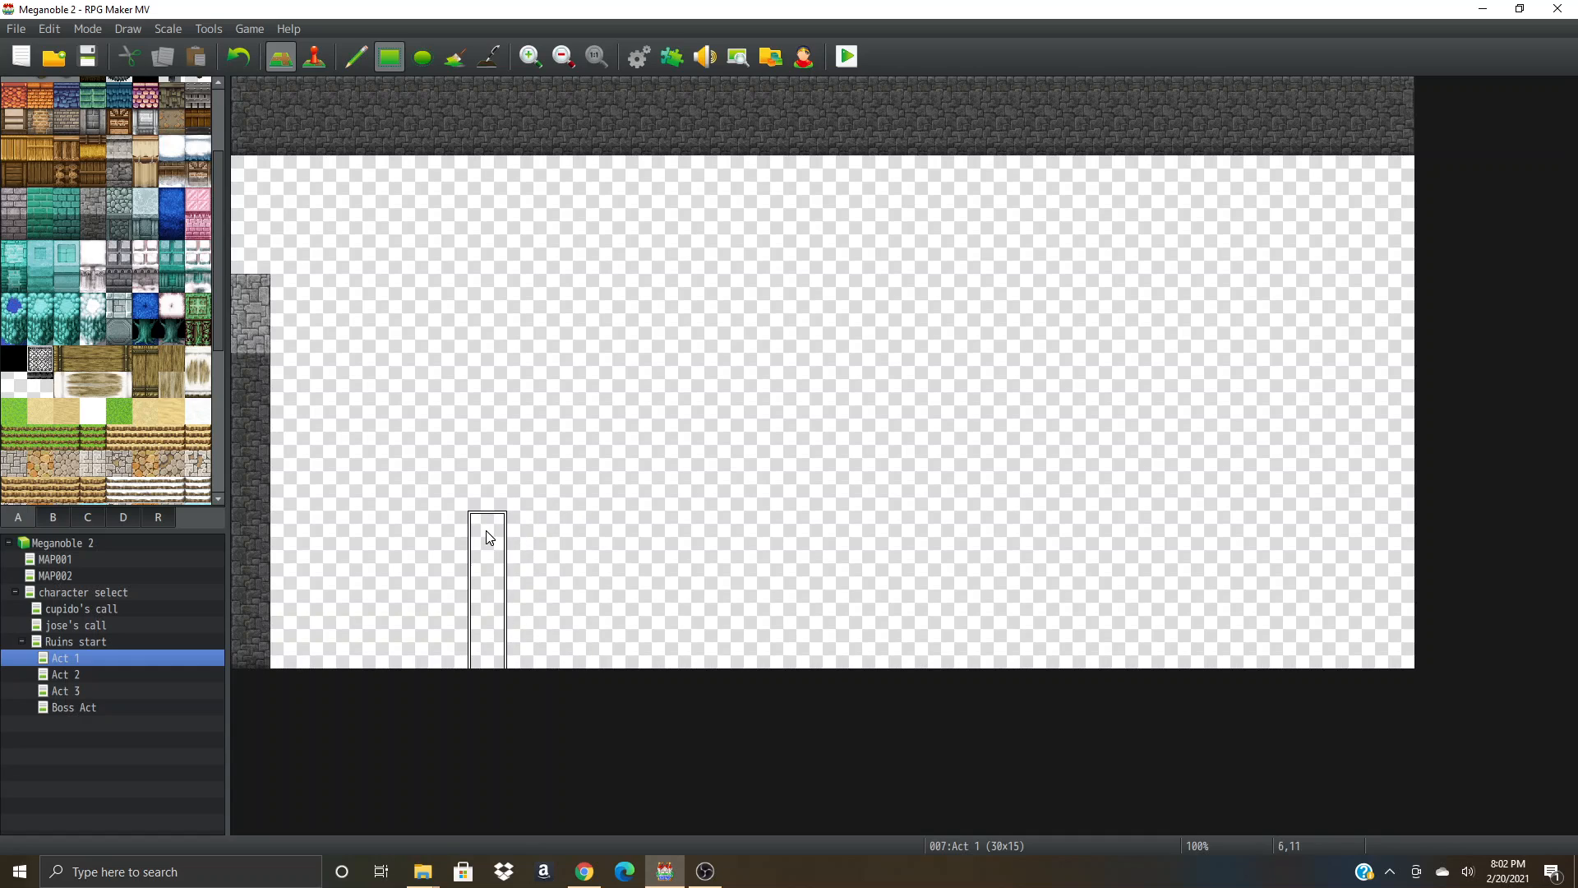
pyautogui.click(457, 460)
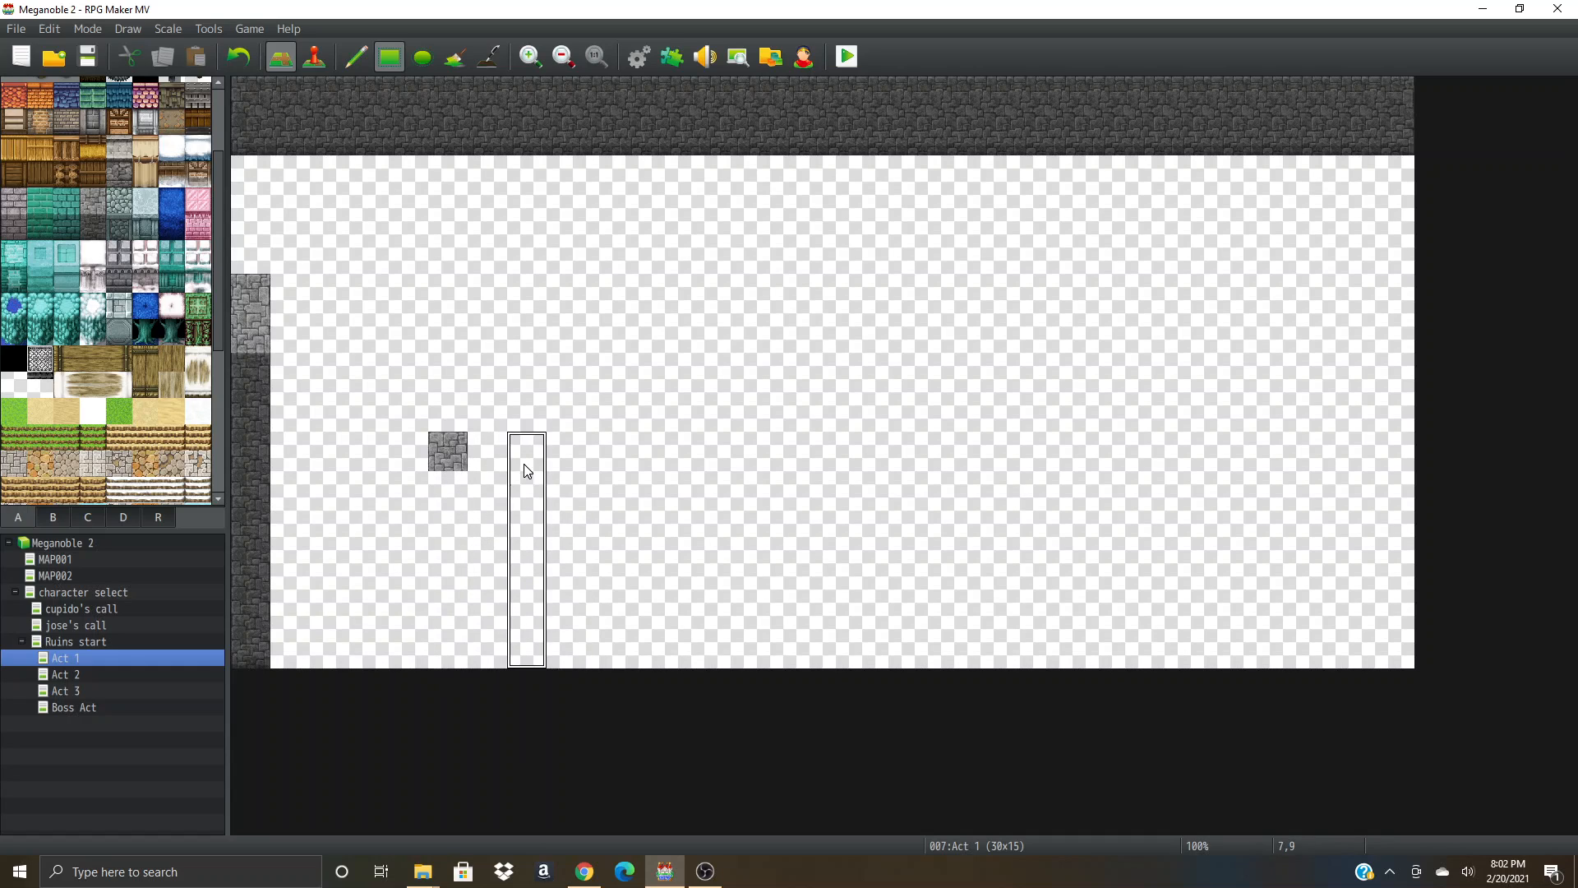
pyautogui.click(360, 57)
pyautogui.click(461, 450)
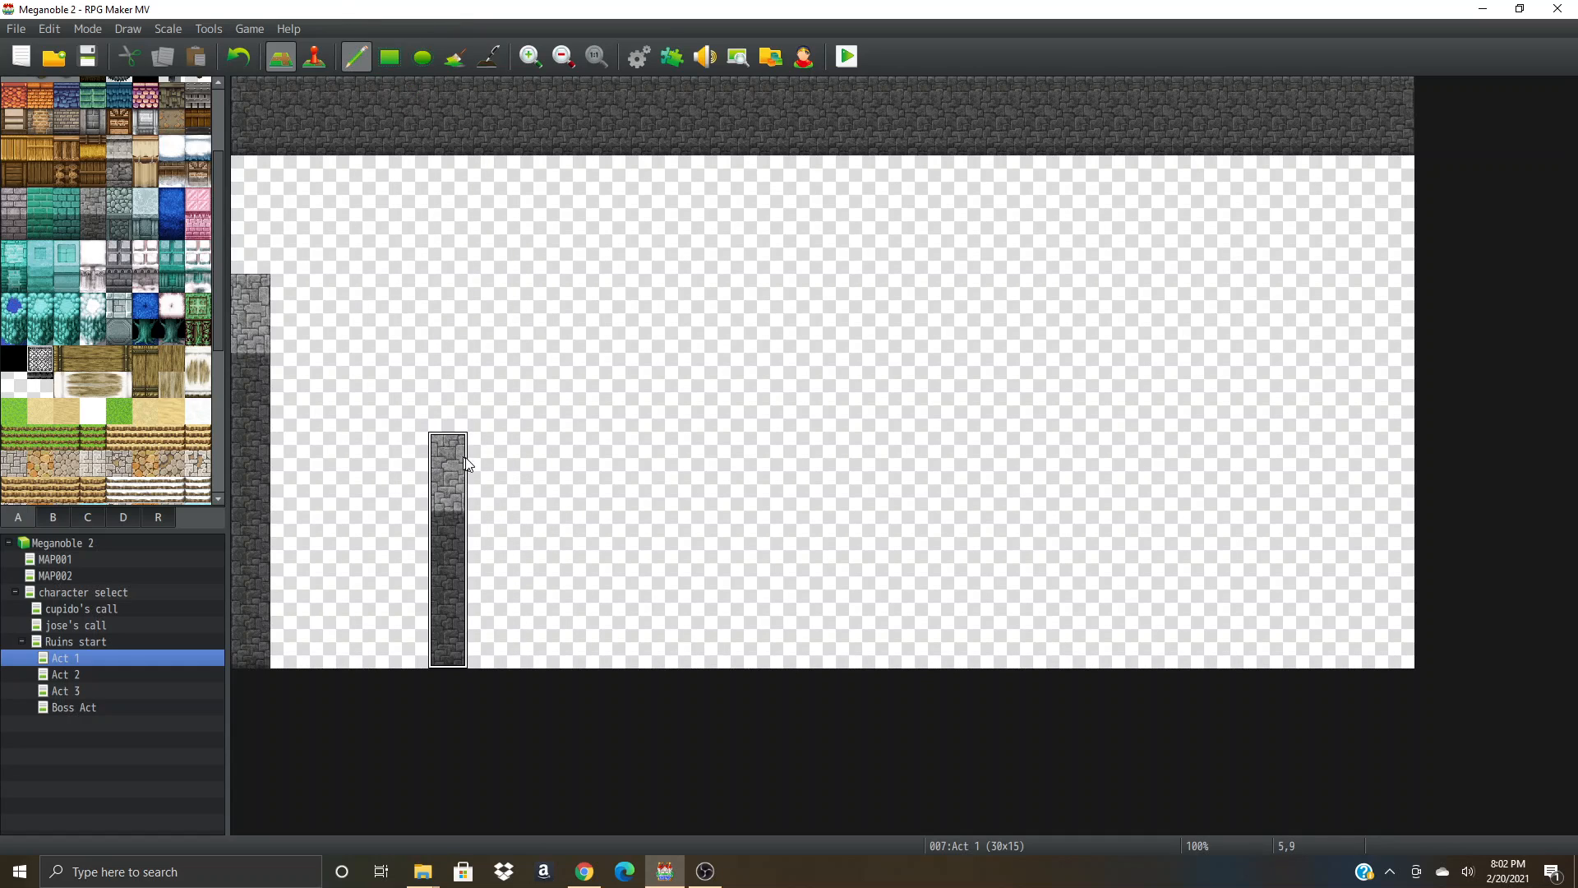
pyautogui.click(483, 466)
pyautogui.click(520, 456)
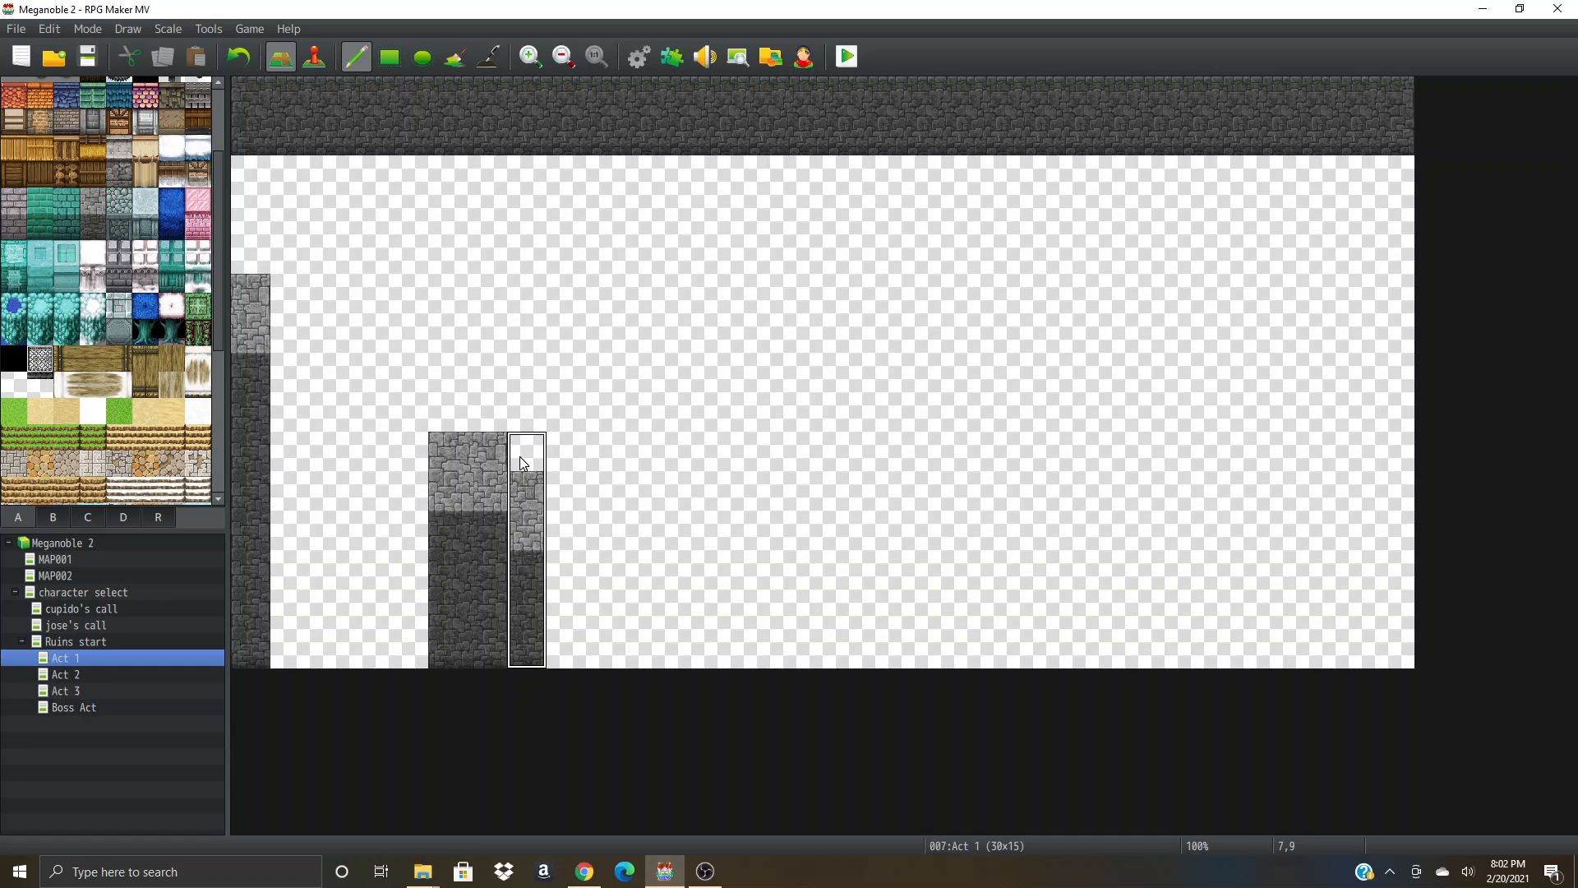
# - Stamp the stone column onward as rising steps, a six-tile-wide raised platform at row 6, and steps descending to row 9
pyautogui.click(572, 411)
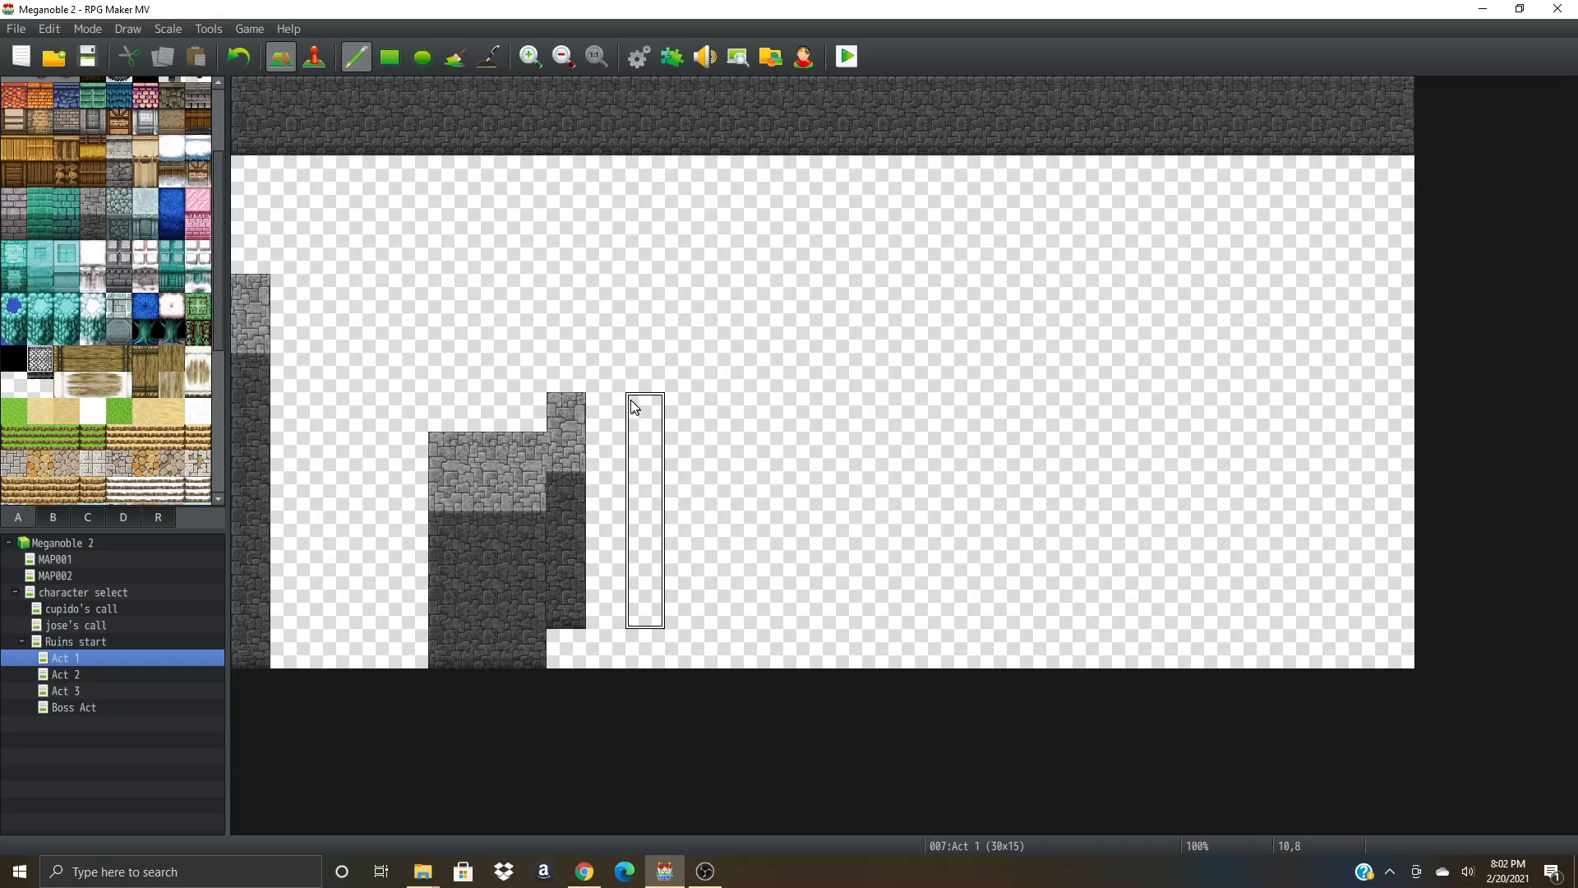
pyautogui.click(608, 385)
pyautogui.click(643, 347)
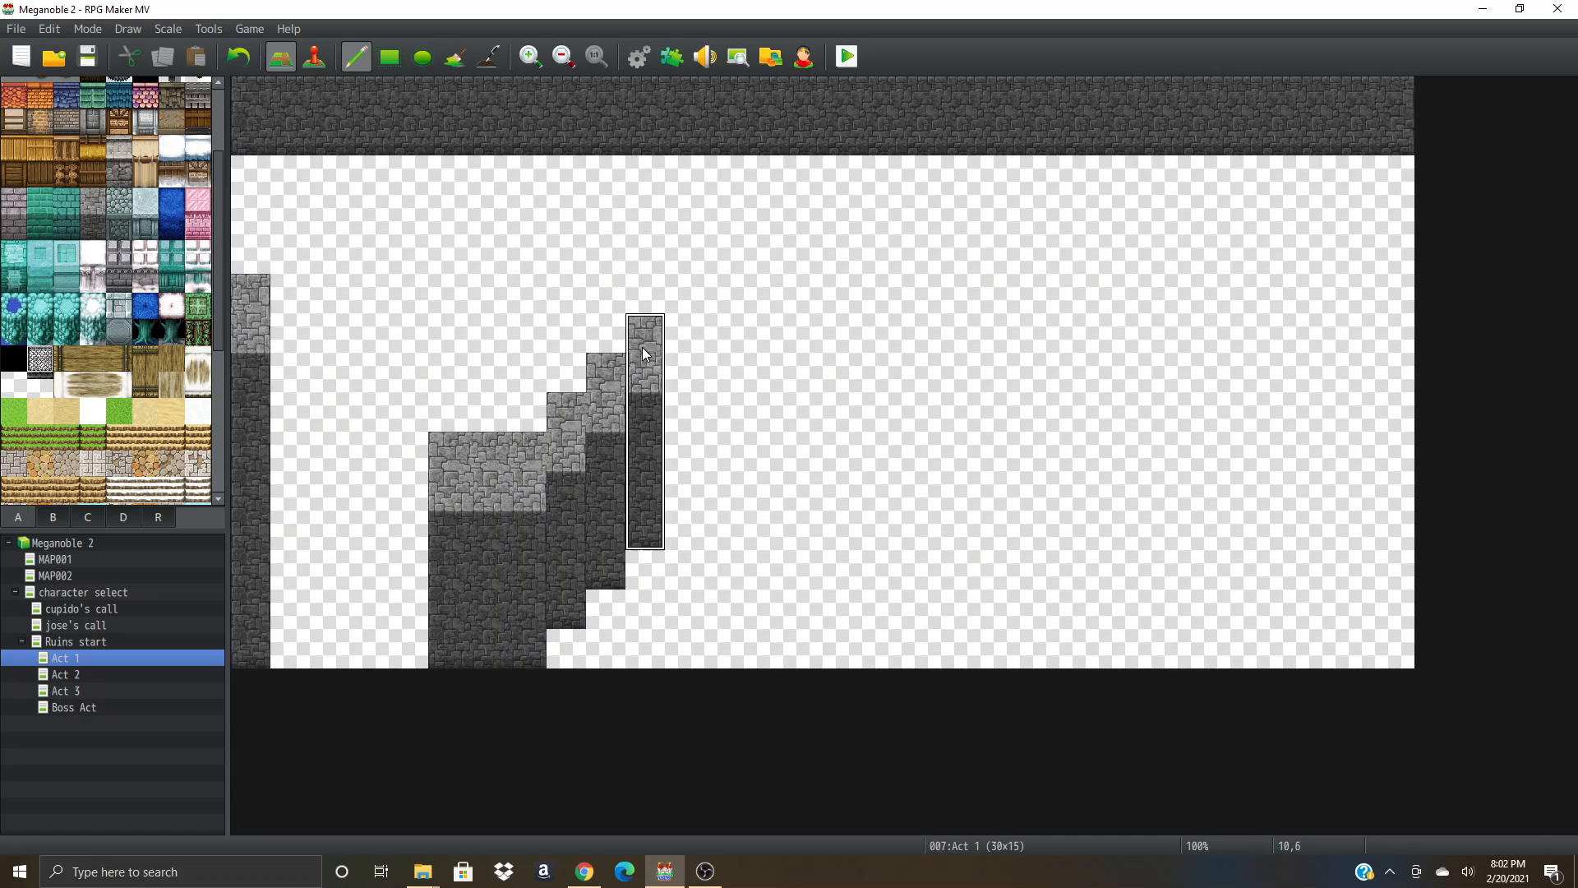
pyautogui.click(703, 347)
pyautogui.moveTo(702, 348); pyautogui.dragTo(830, 337)
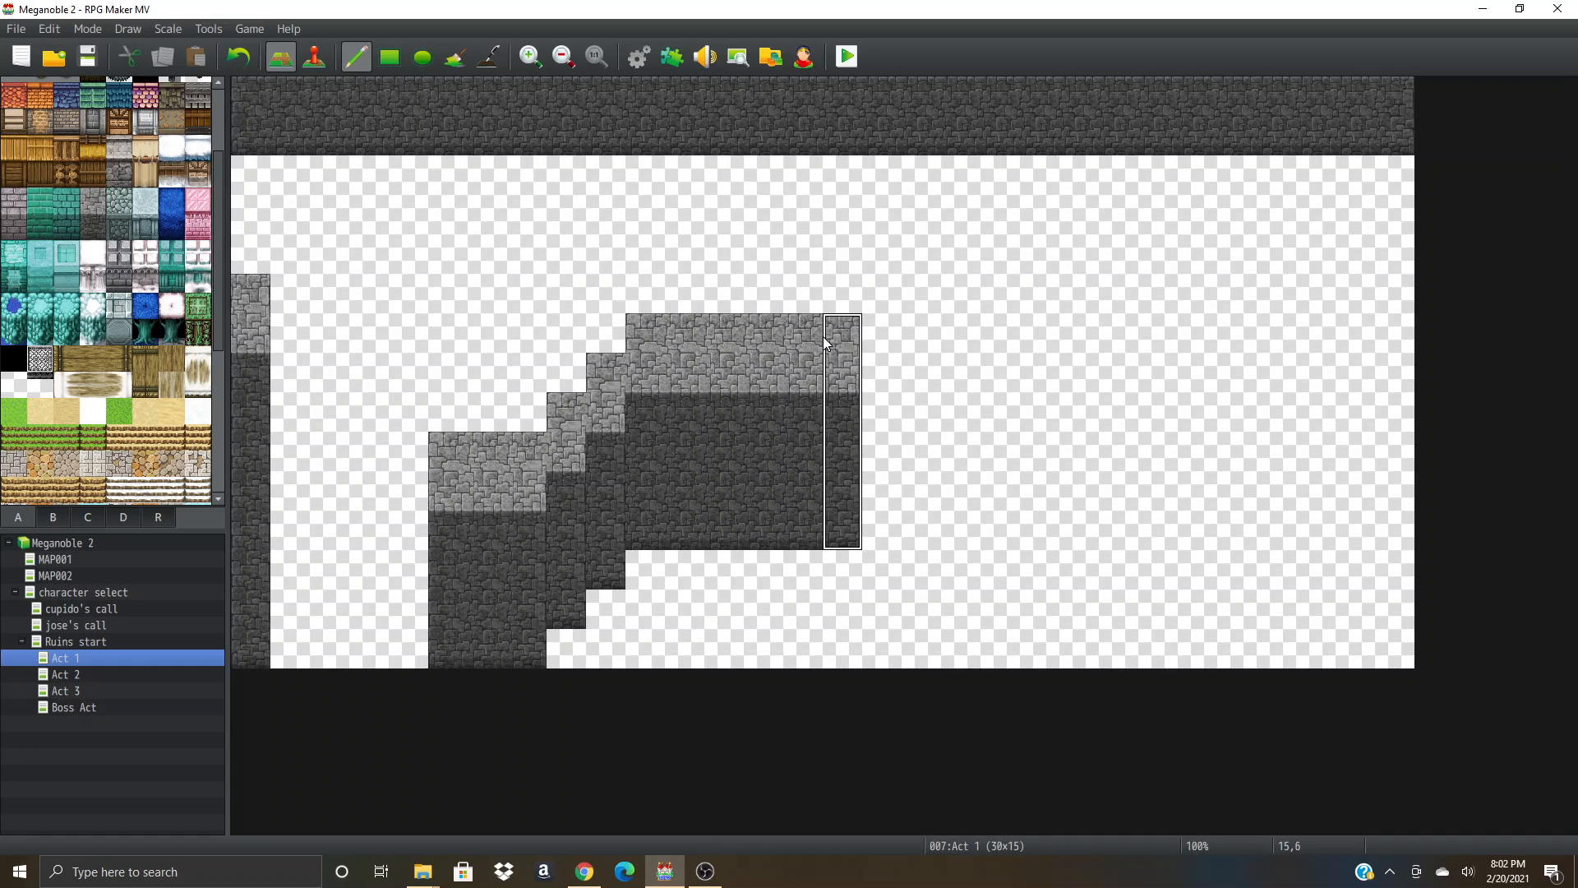
pyautogui.click(880, 363)
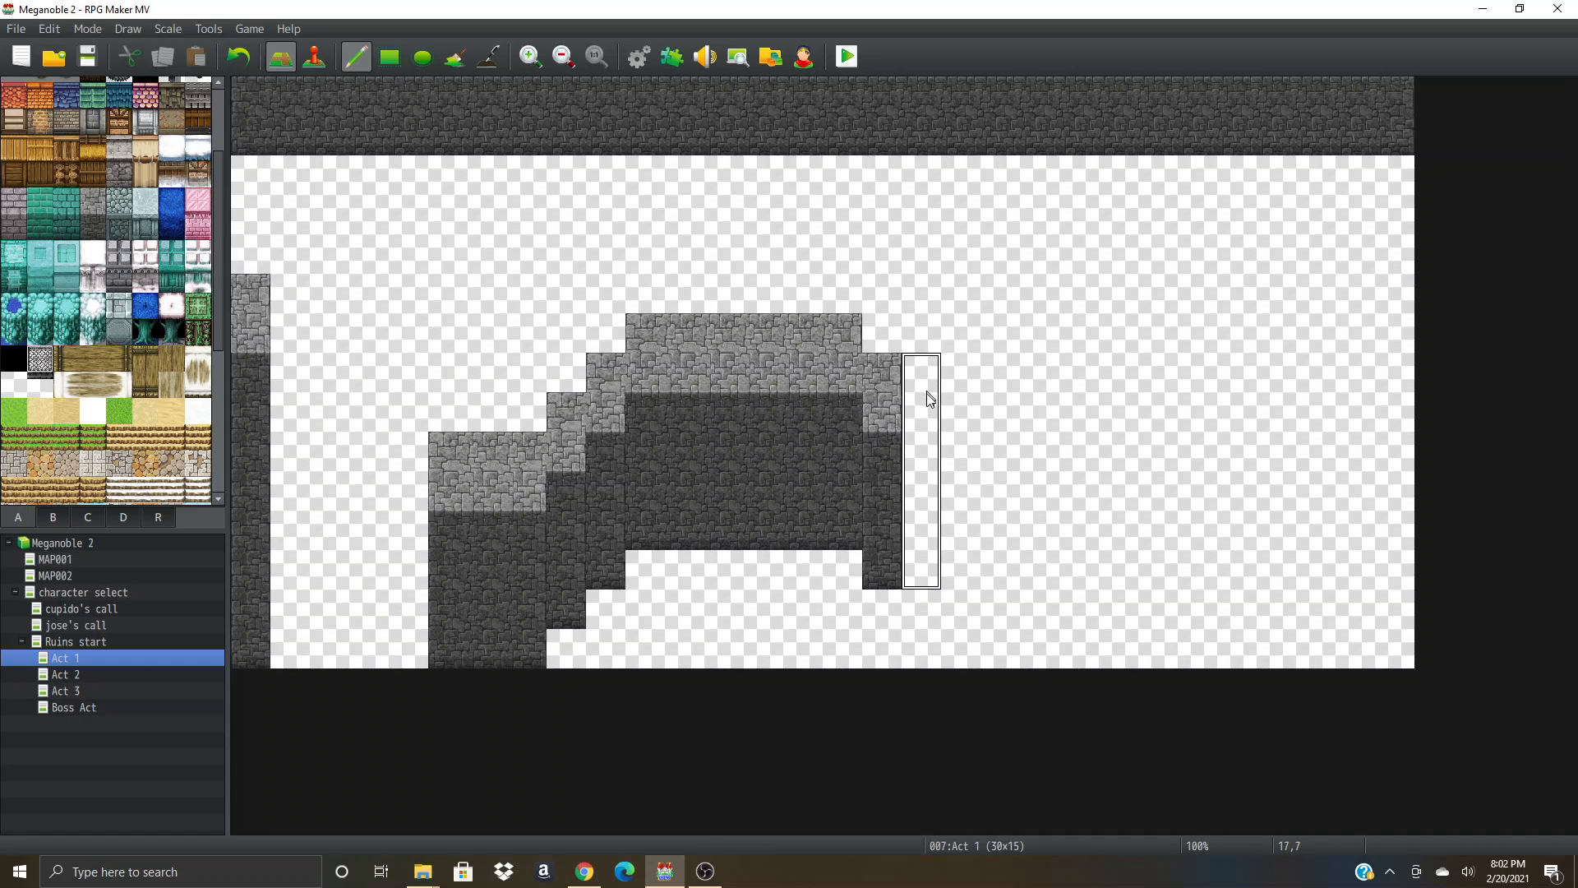
pyautogui.click(925, 400)
pyautogui.click(976, 442)
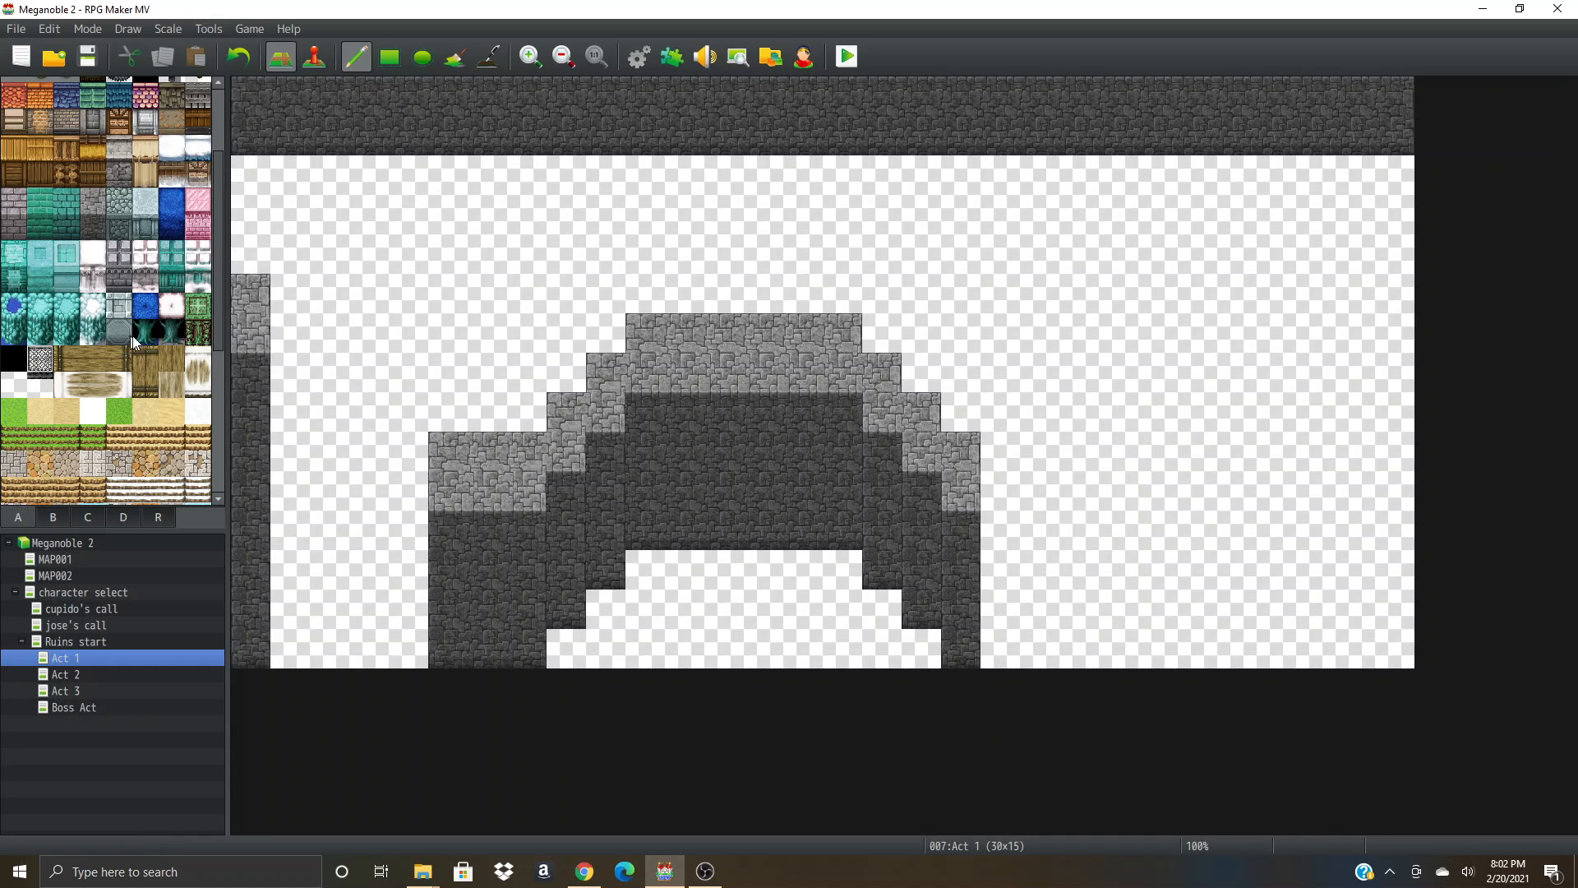
# - Clear a six-tile-wide gap in the ceiling right of the hill and fill it with dark blue water down to the map's bottom
pyautogui.click(174, 210)
pyautogui.click(388, 59)
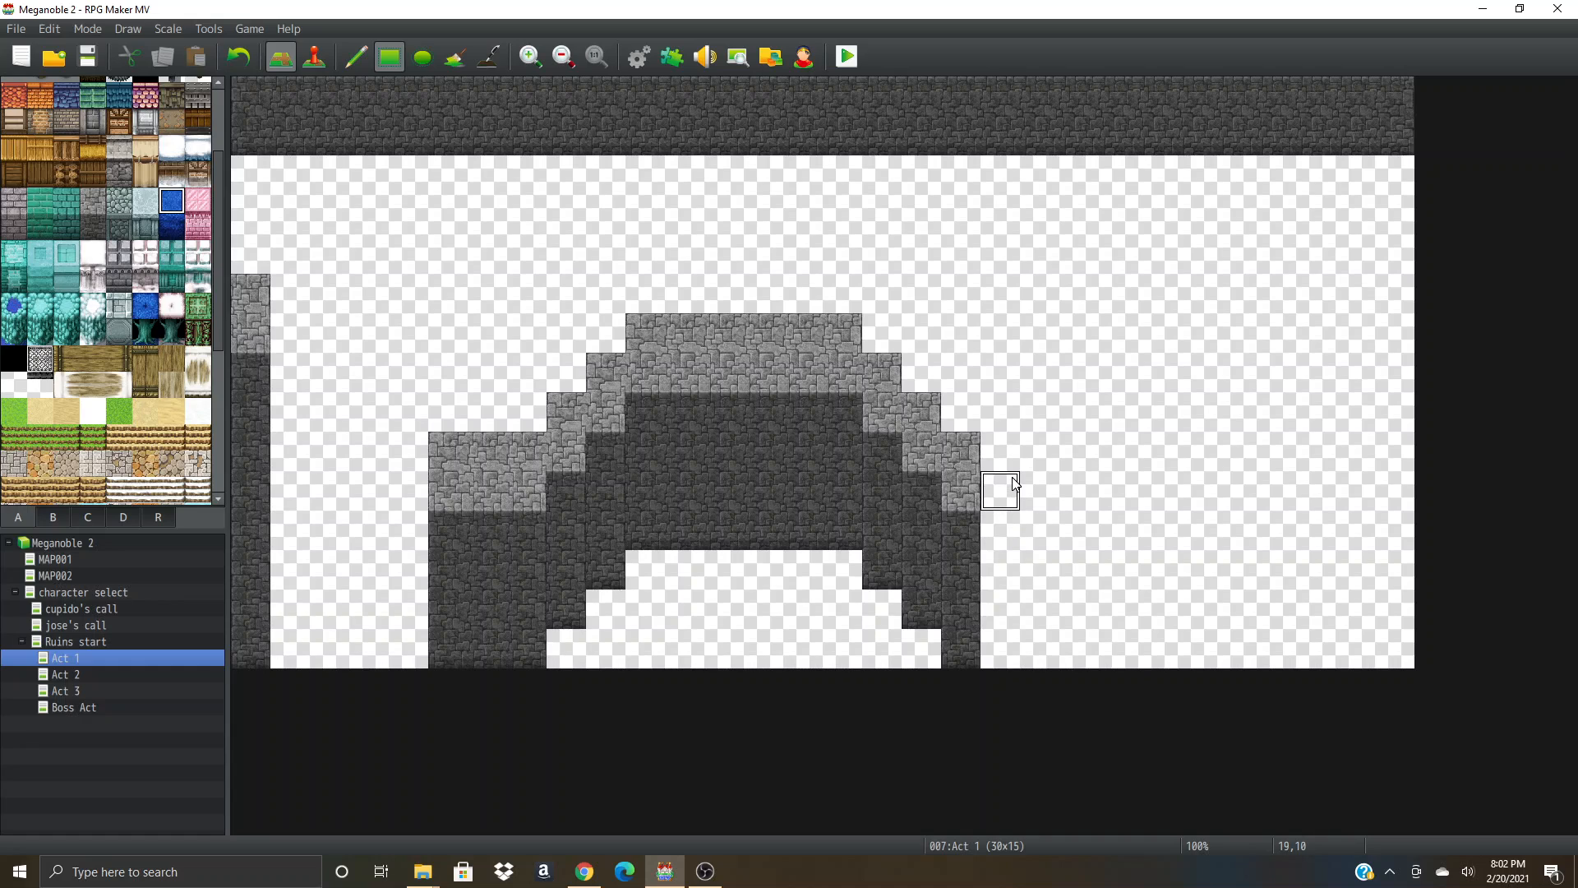
pyautogui.rightClick(1045, 183)
pyautogui.moveTo(1022, 97)
pyautogui.mouseDown()
pyautogui.moveTo(1025, 156)
pyautogui.moveTo(1242, 157)
pyautogui.mouseUp()
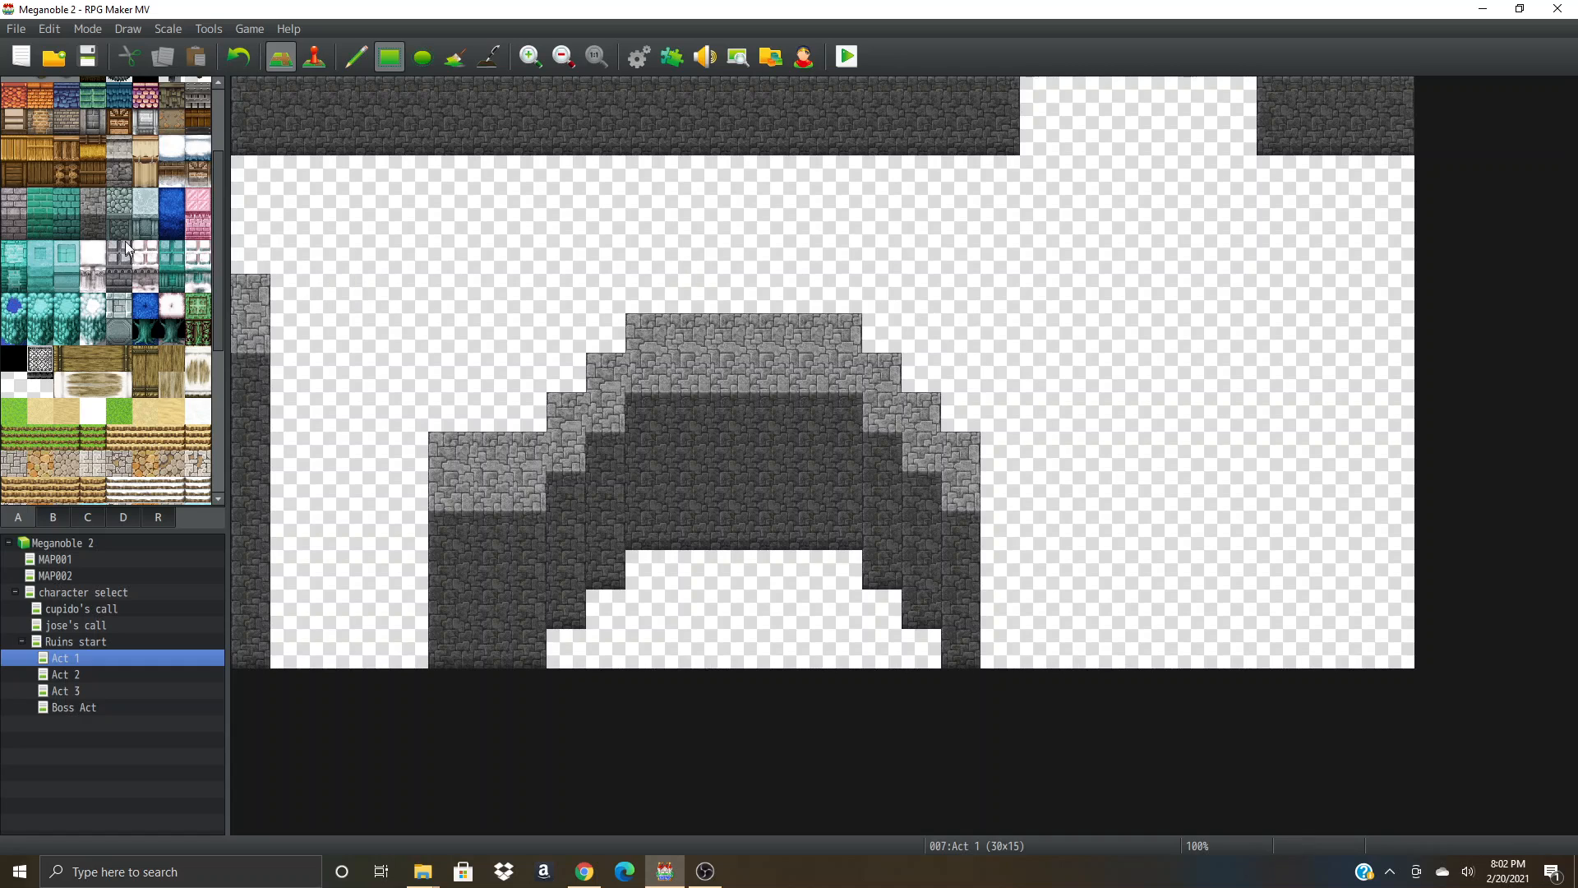
pyautogui.click(175, 202)
pyautogui.moveTo(1037, 100); pyautogui.dragTo(1241, 785)
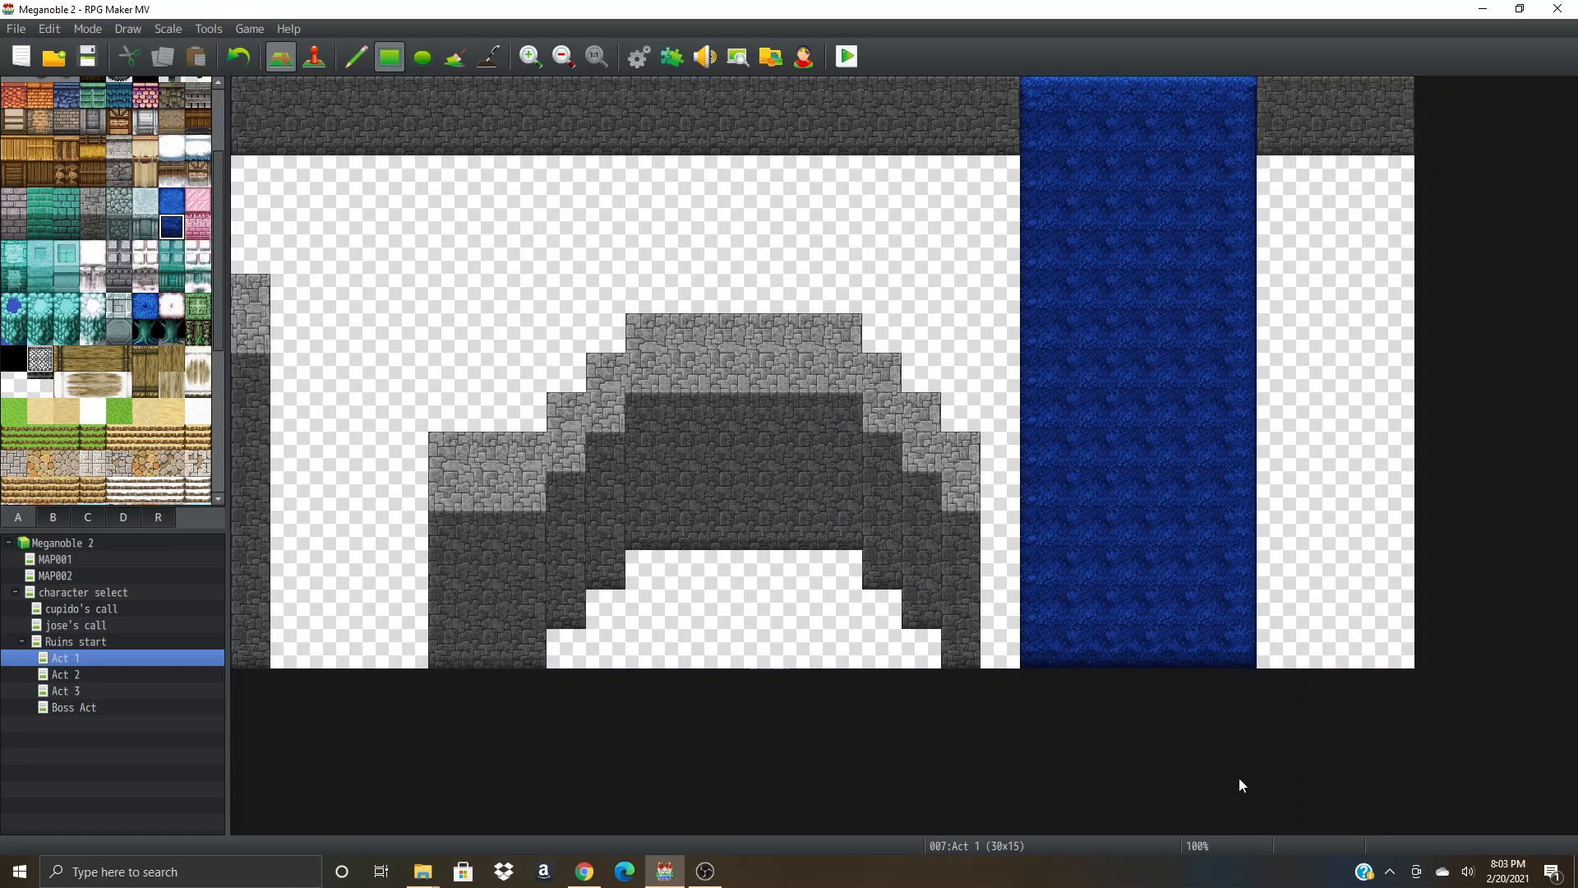
# - Paint a two-tile-tall light blue water band across the dark blue column, level with the ledge's light stone
pyautogui.click(178, 197)
pyautogui.moveTo(997, 454)
pyautogui.mouseDown()
pyautogui.moveTo(1057, 496)
pyautogui.moveTo(1035, 461)
pyautogui.moveTo(1172, 501)
pyautogui.moveTo(1228, 488)
pyautogui.mouseUp()
pyautogui.hotkey('ctrl', 'z')
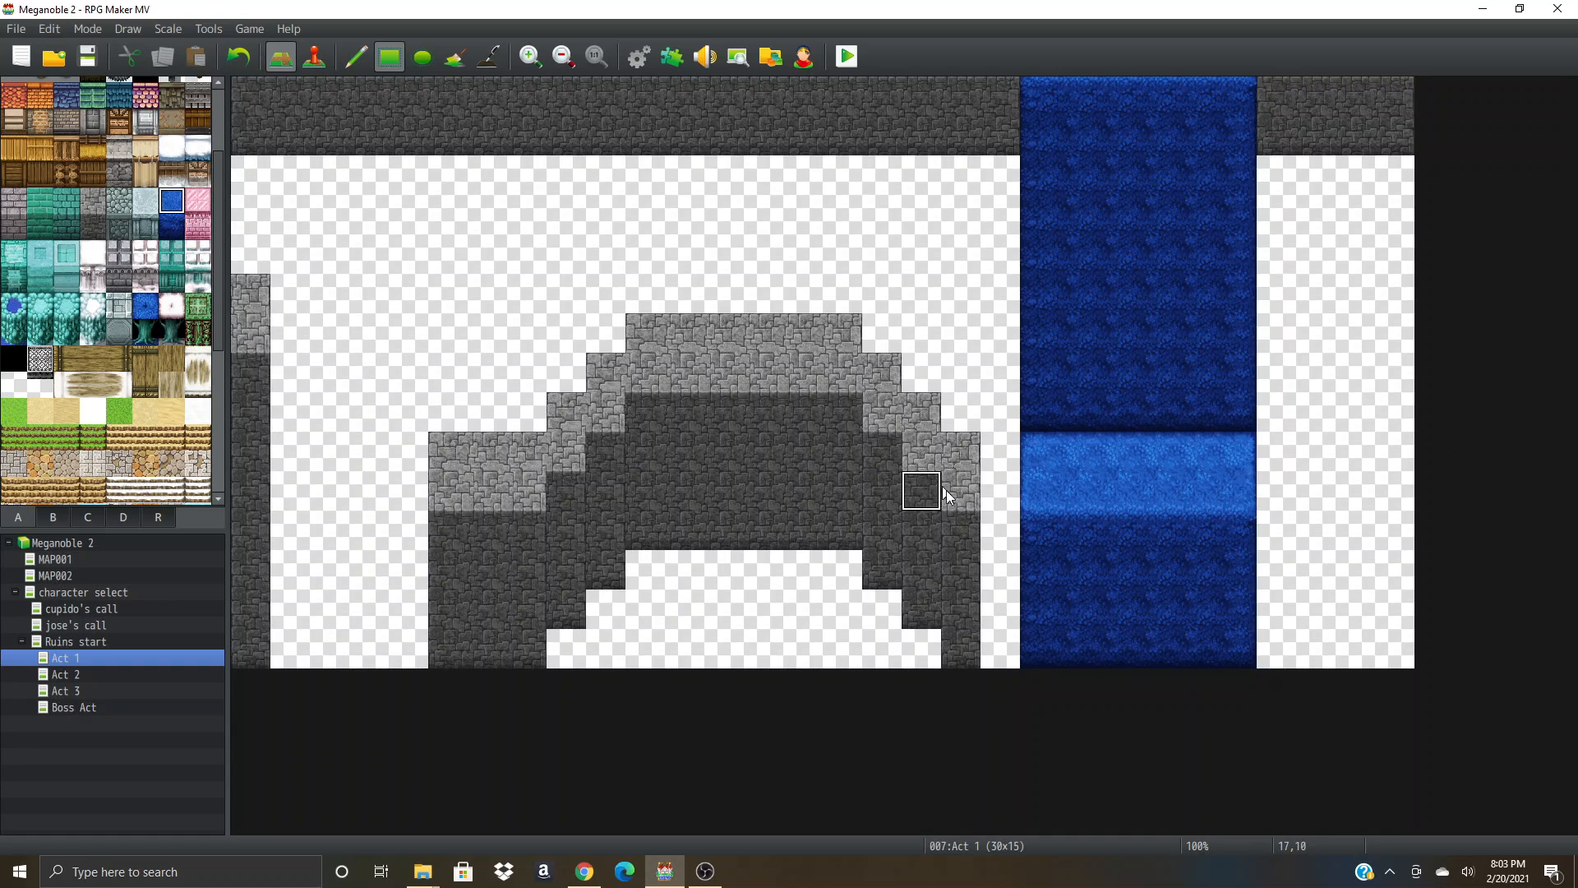
# - Extend the hill's light stone one tile to the water and place a 2 by 2 light stone block at the right map edge
pyautogui.rightClick(983, 455)
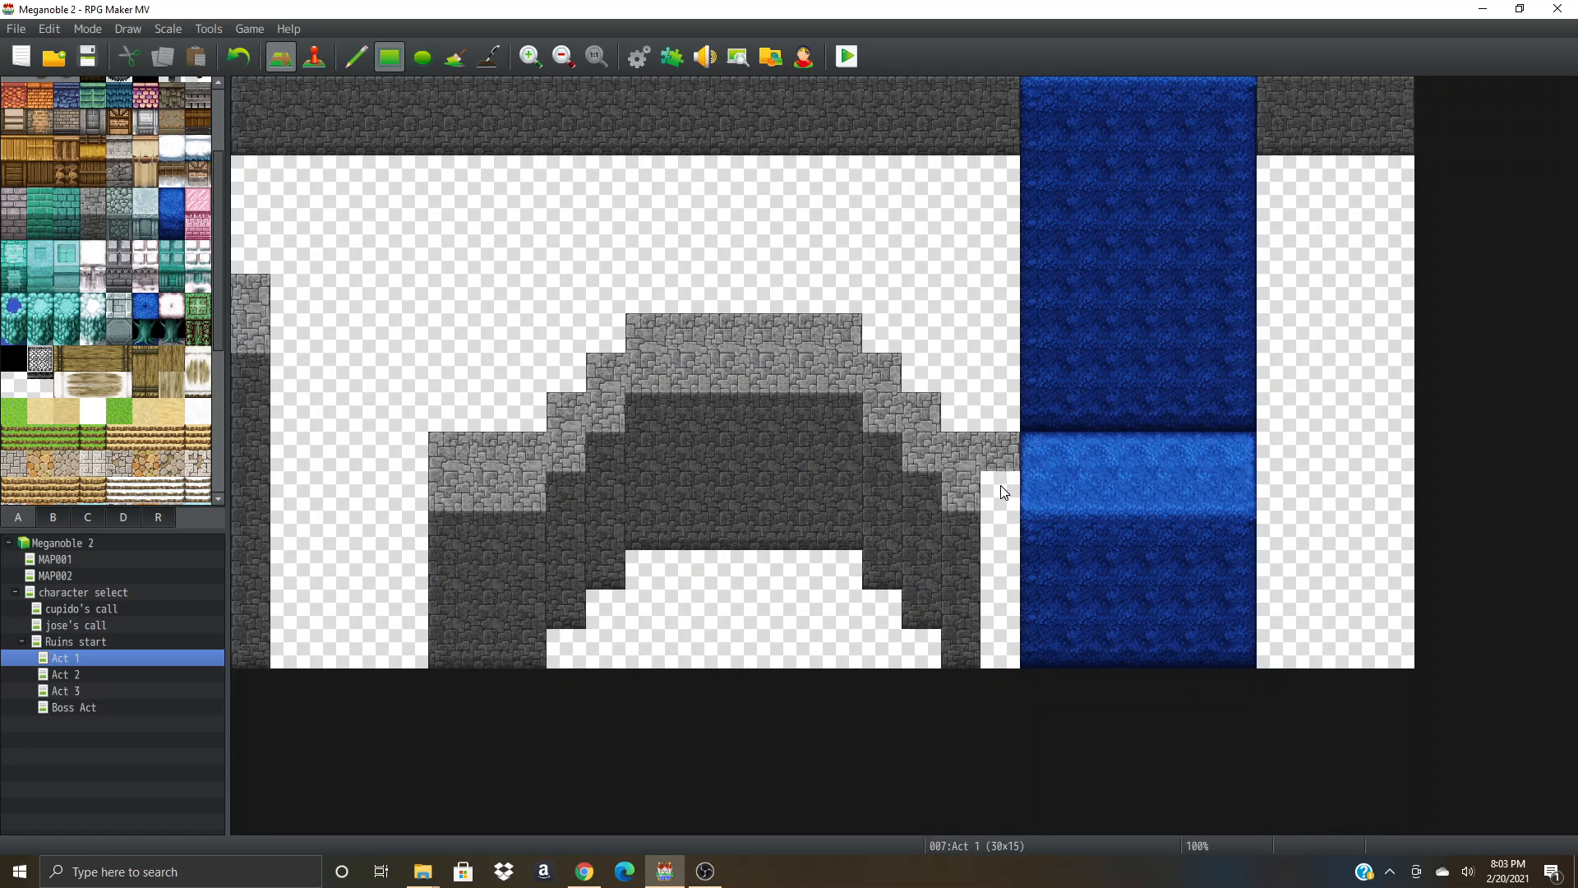
pyautogui.moveTo(1277, 453); pyautogui.dragTo(1329, 488)
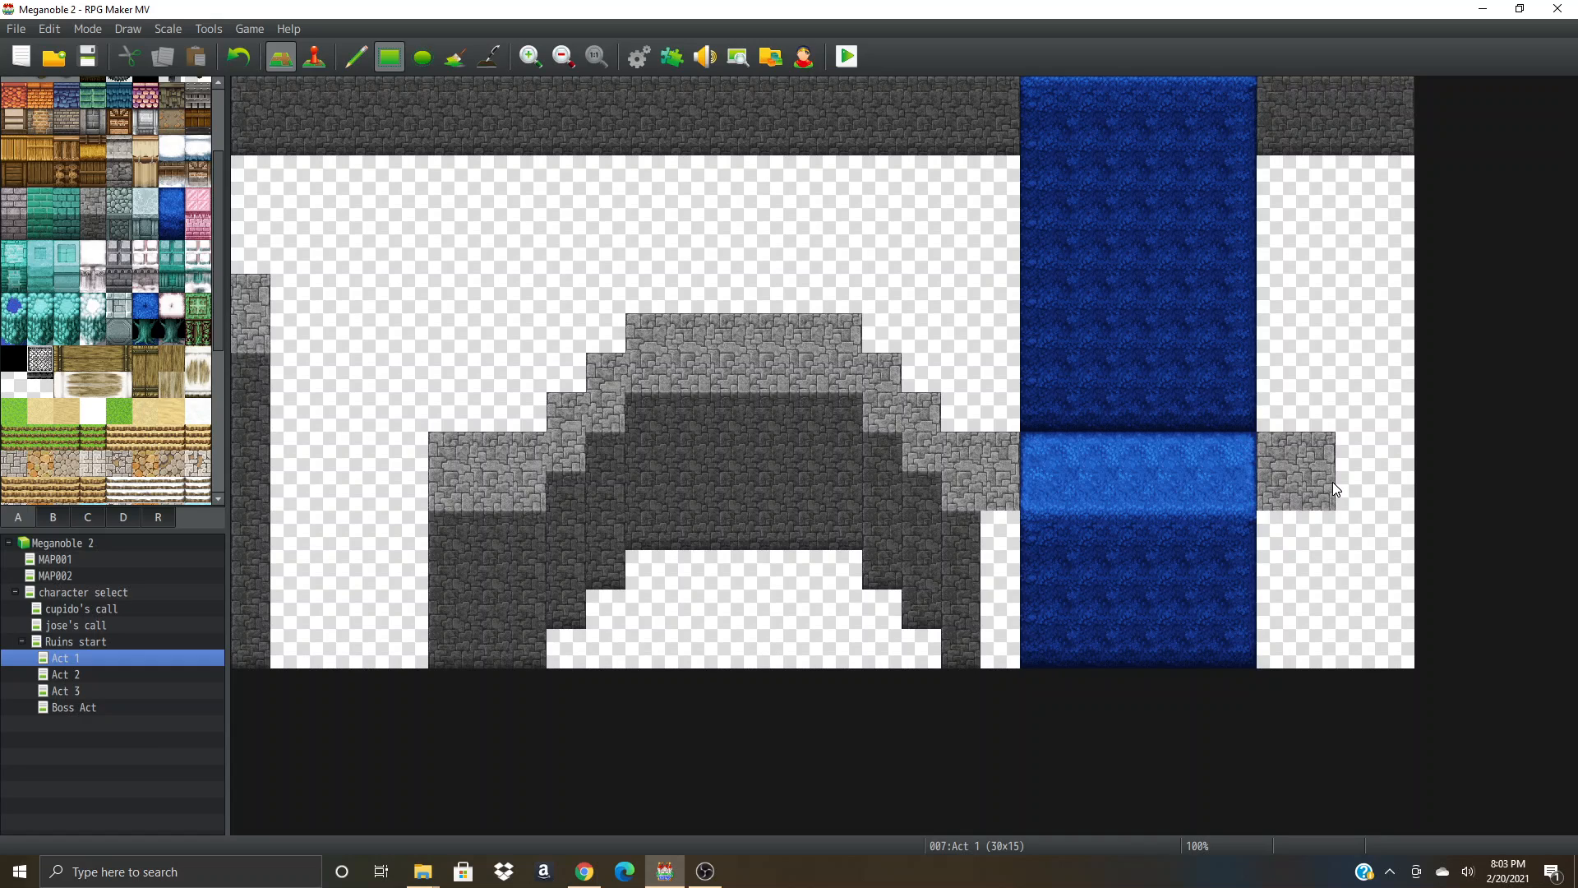
pyautogui.hotkey('ctrl', 'z')
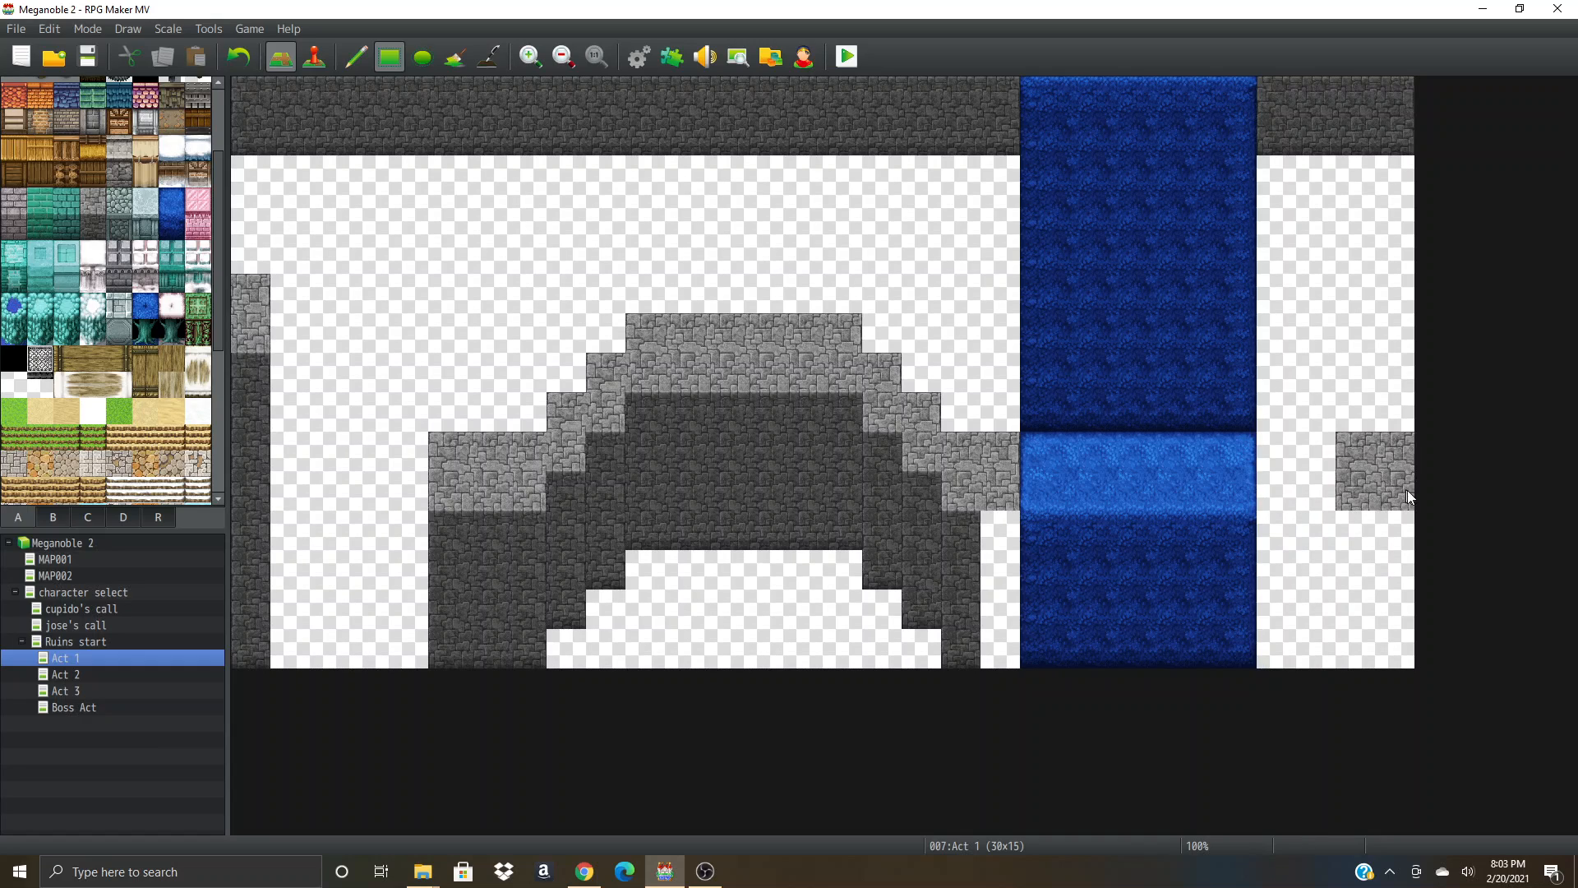
# - Fill dark stone down to the map's bottom beneath the hill's added tile and the right-edge light stone block
pyautogui.click(1000, 530)
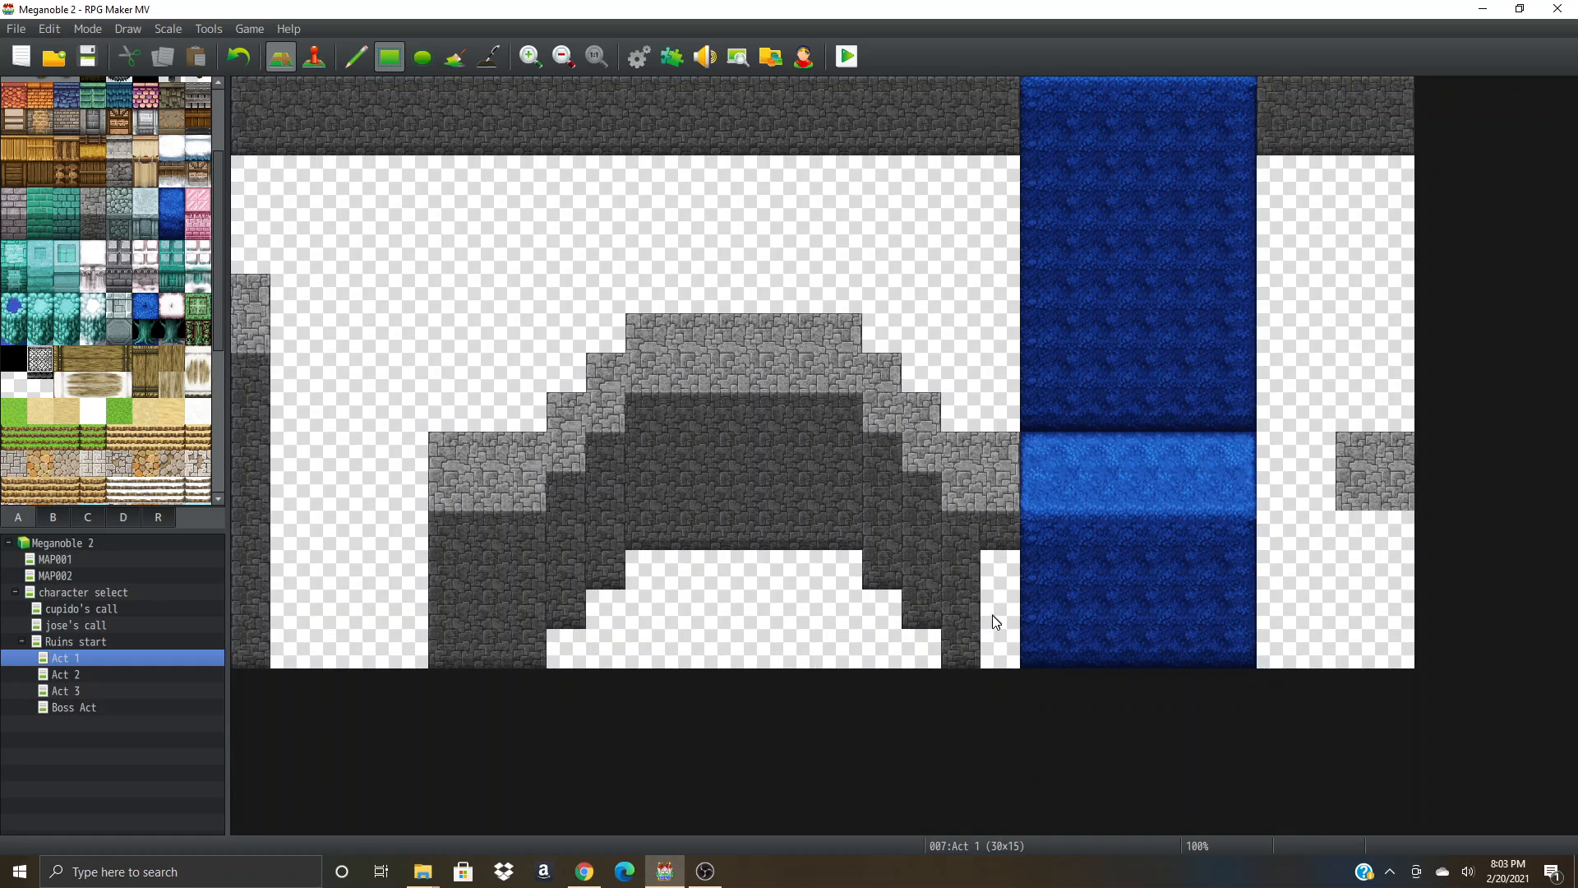
pyautogui.moveTo(994, 622); pyautogui.dragTo(1016, 708)
pyautogui.moveTo(1358, 533); pyautogui.dragTo(1402, 645)
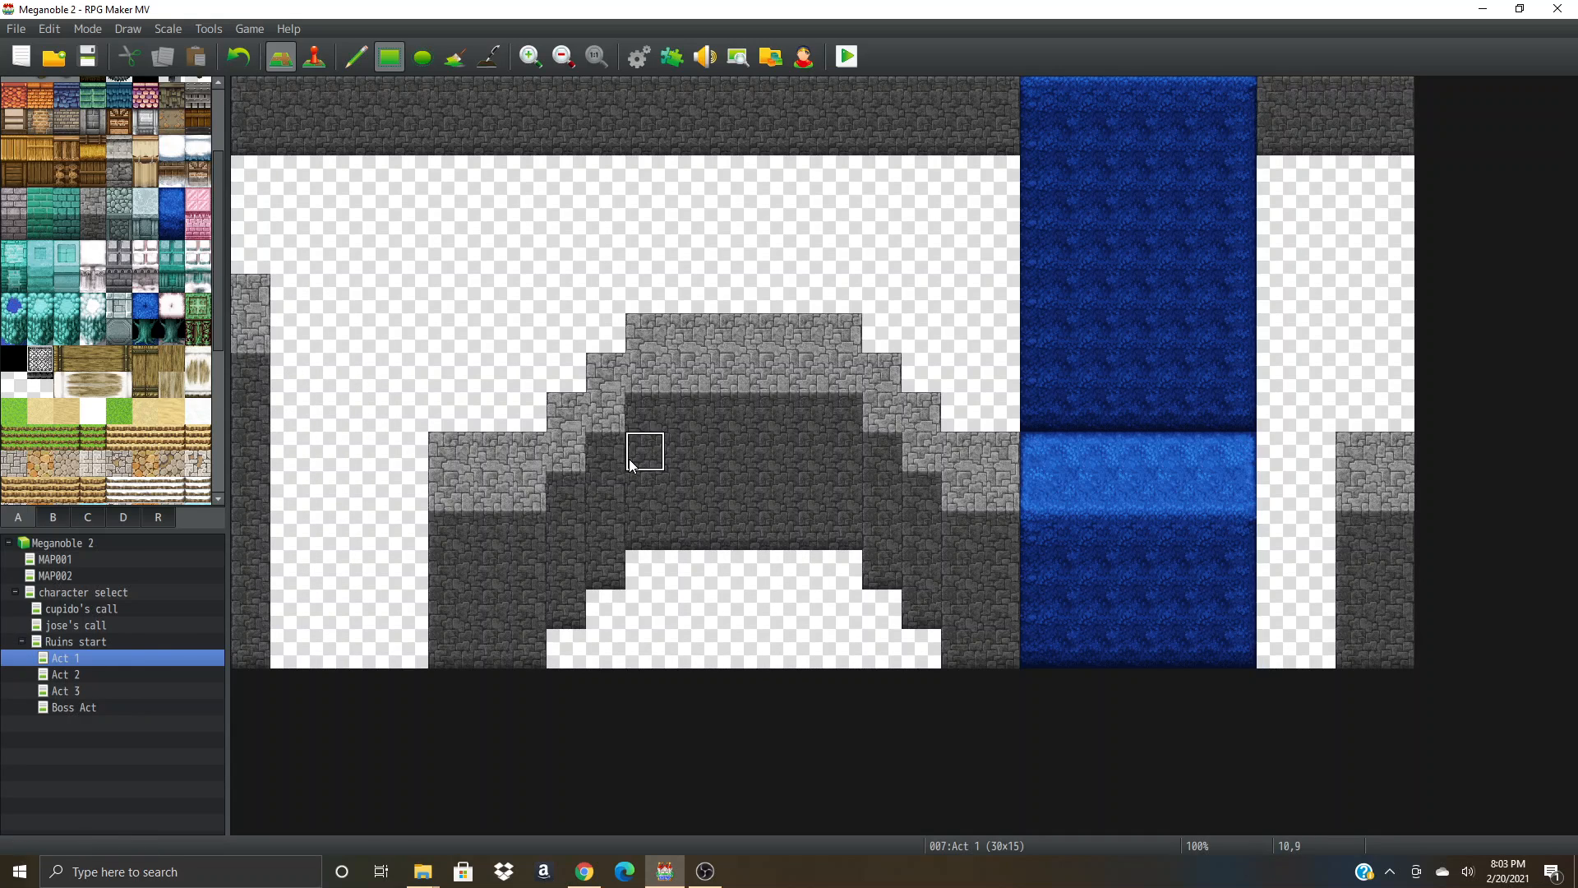
# - Build a 2 by 2 light stone helper block above the left ledge and copy its right column of tiles
pyautogui.click(569, 408)
pyautogui.click(565, 437)
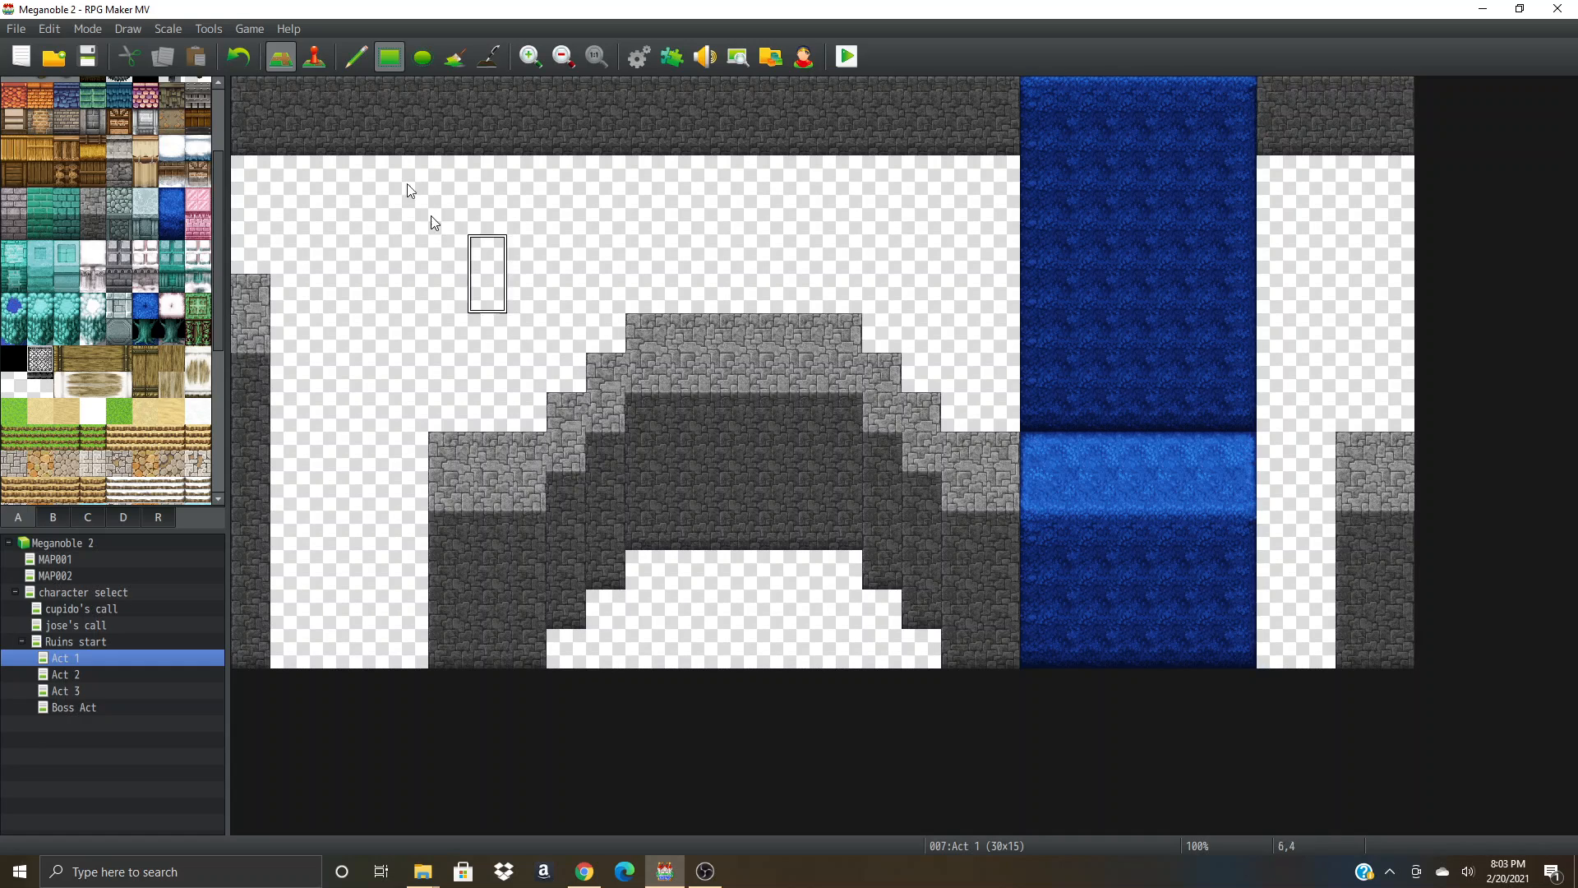
pyautogui.rightClick(577, 436)
pyautogui.click(555, 429)
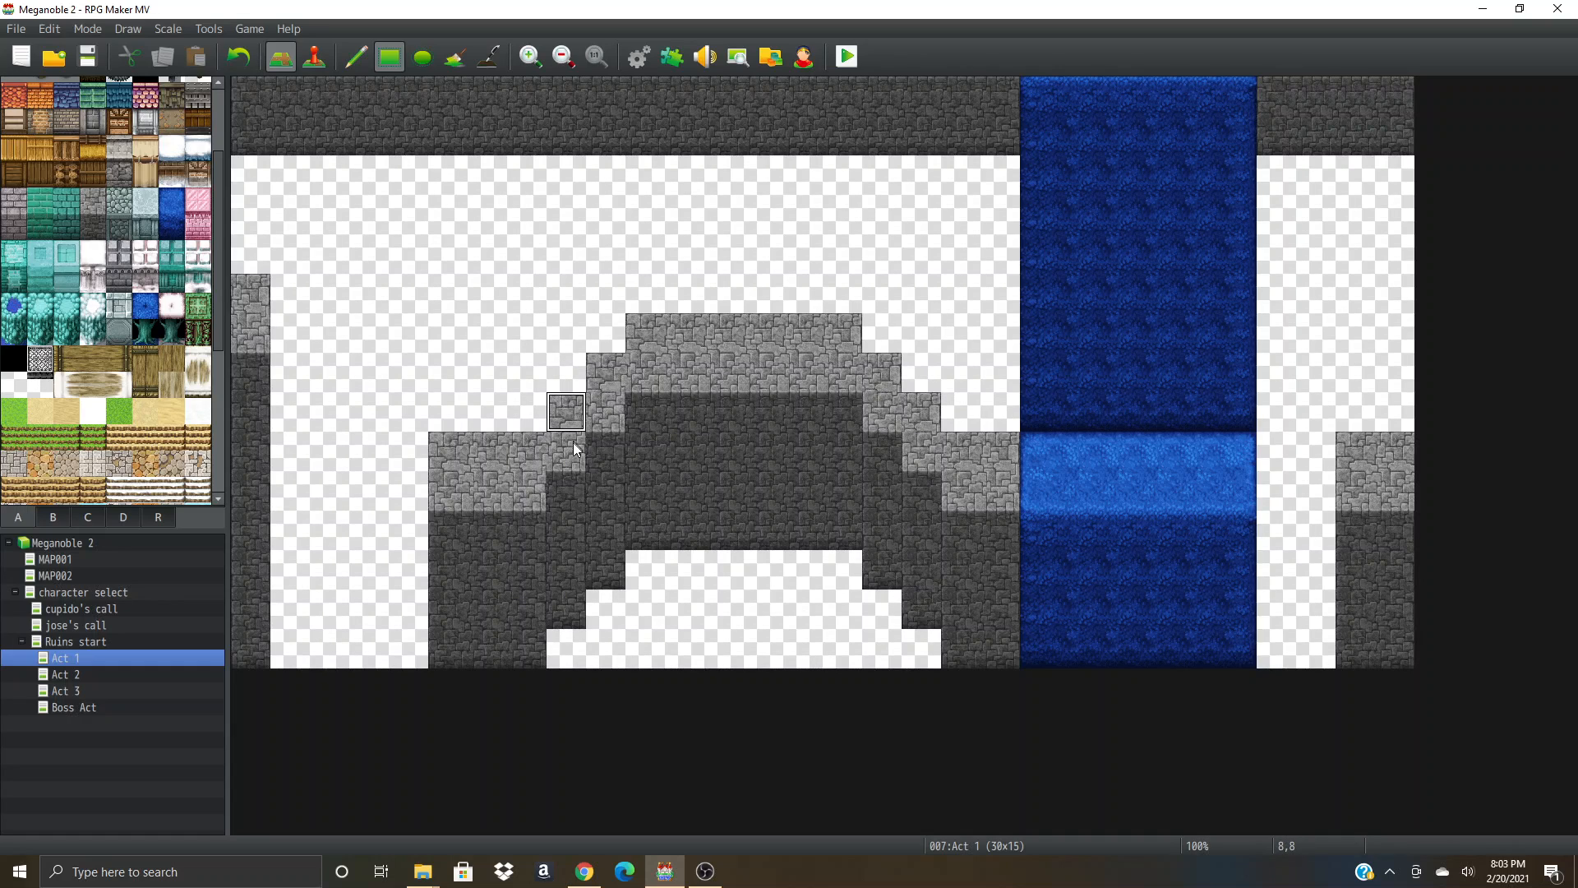
pyautogui.moveTo(571, 411); pyautogui.dragTo(567, 372, button='right')
pyautogui.click(485, 337)
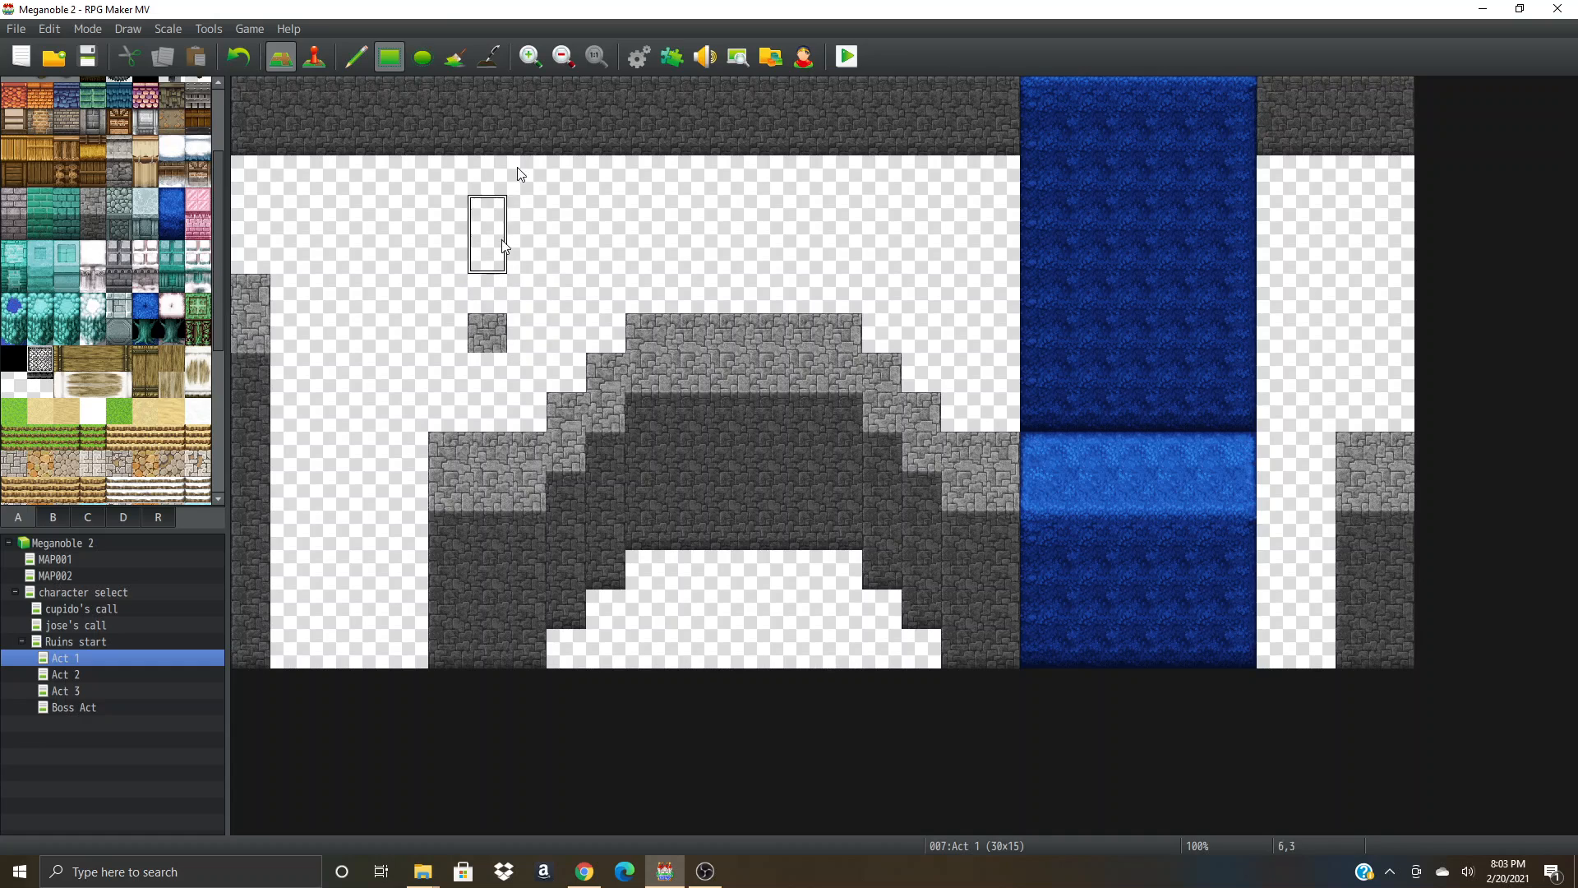
pyautogui.click(351, 55)
pyautogui.click(485, 332)
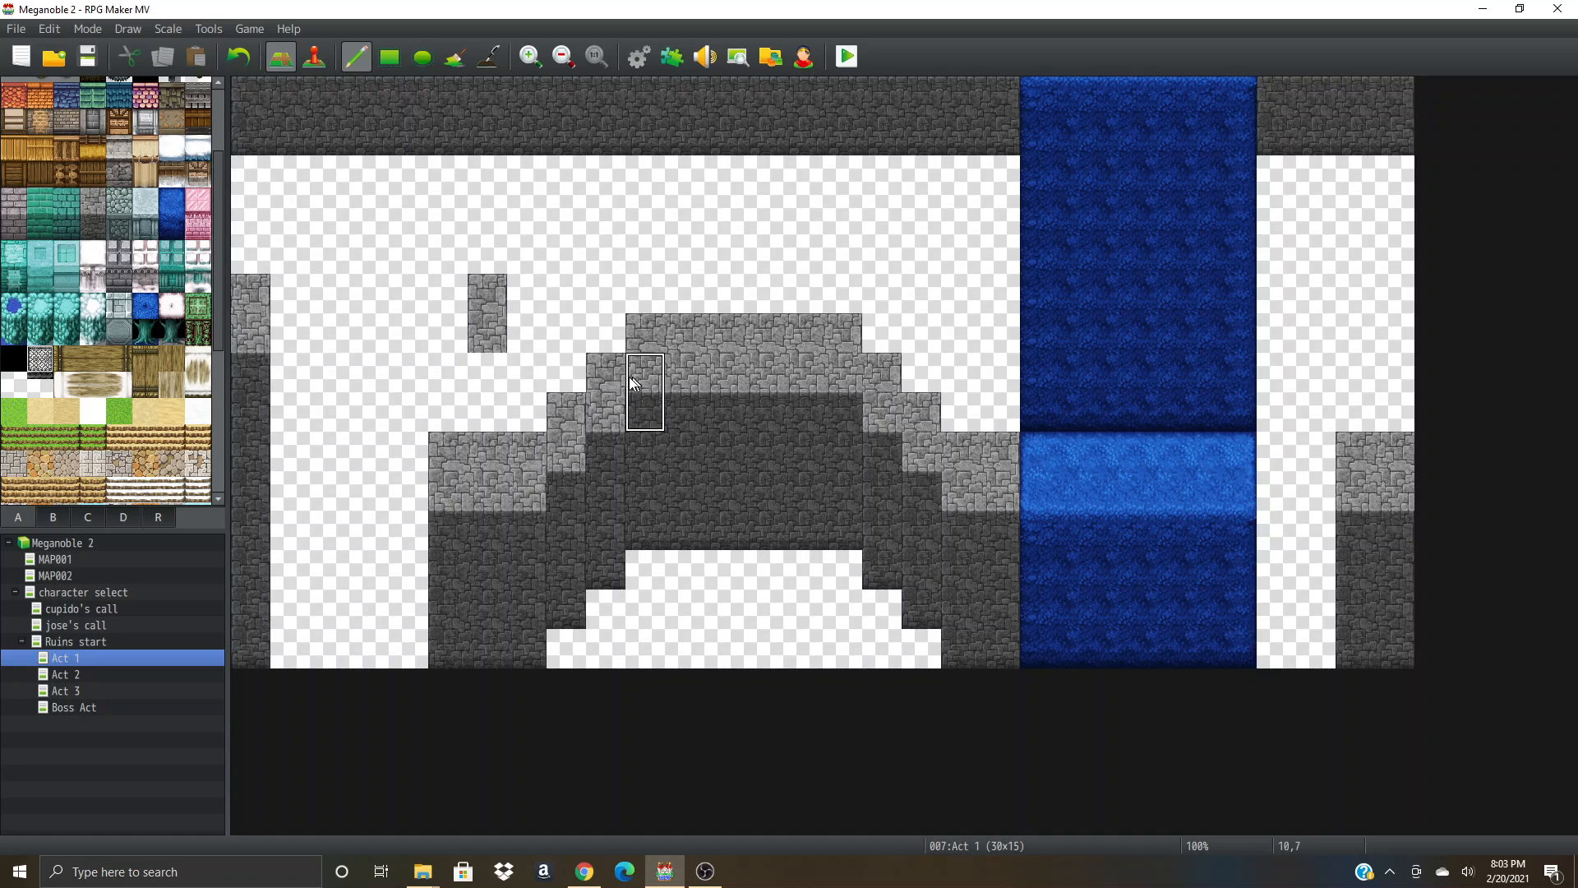
pyautogui.rightClick(481, 301)
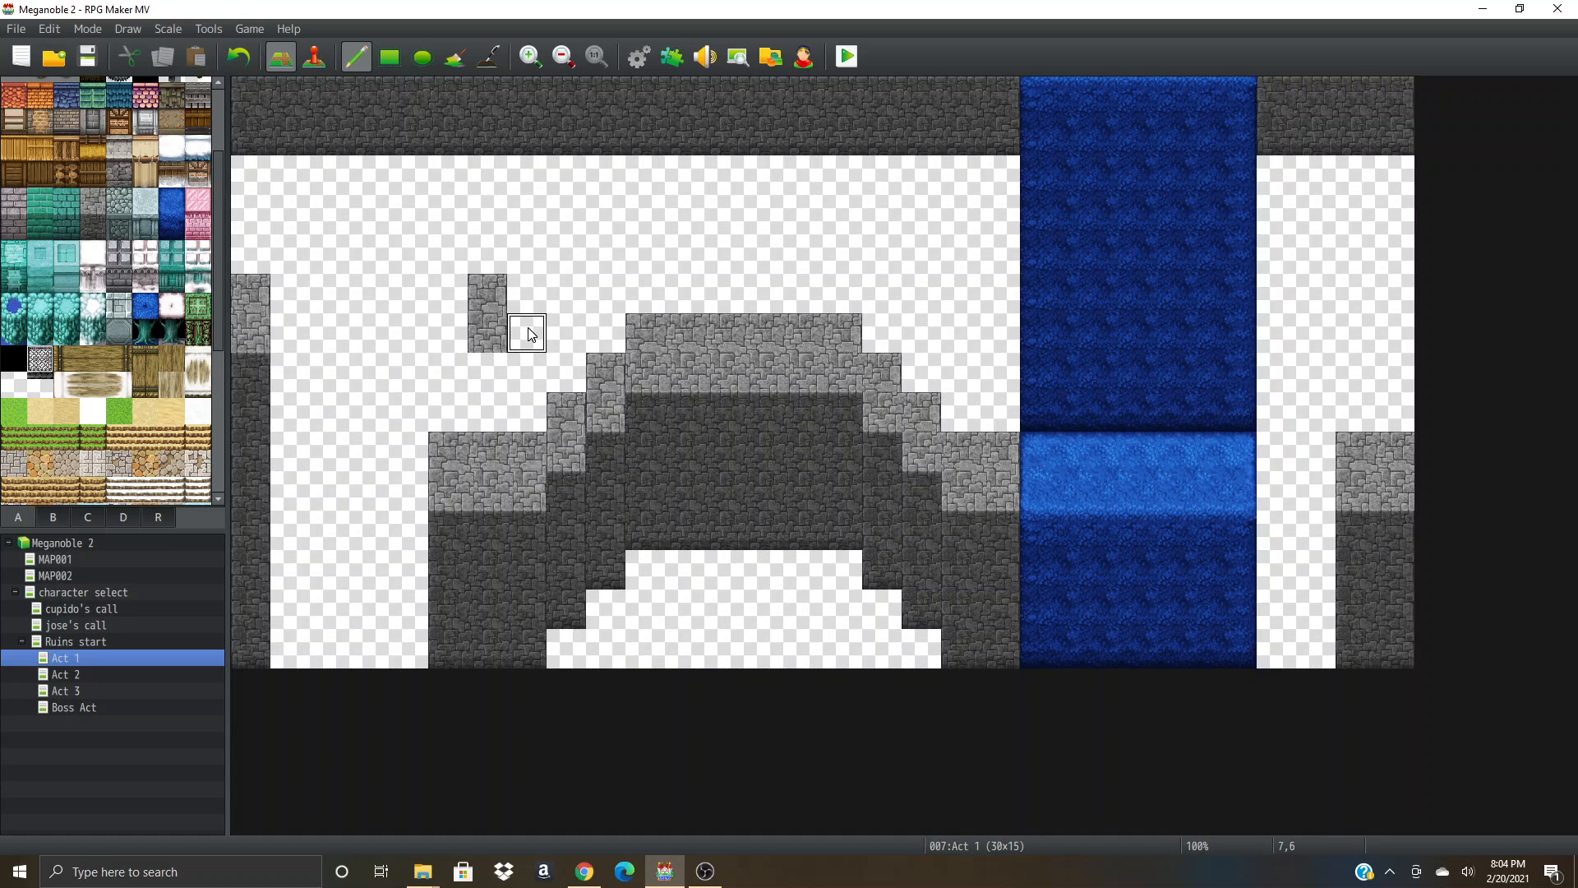
pyautogui.moveTo(517, 296); pyautogui.dragTo(525, 349)
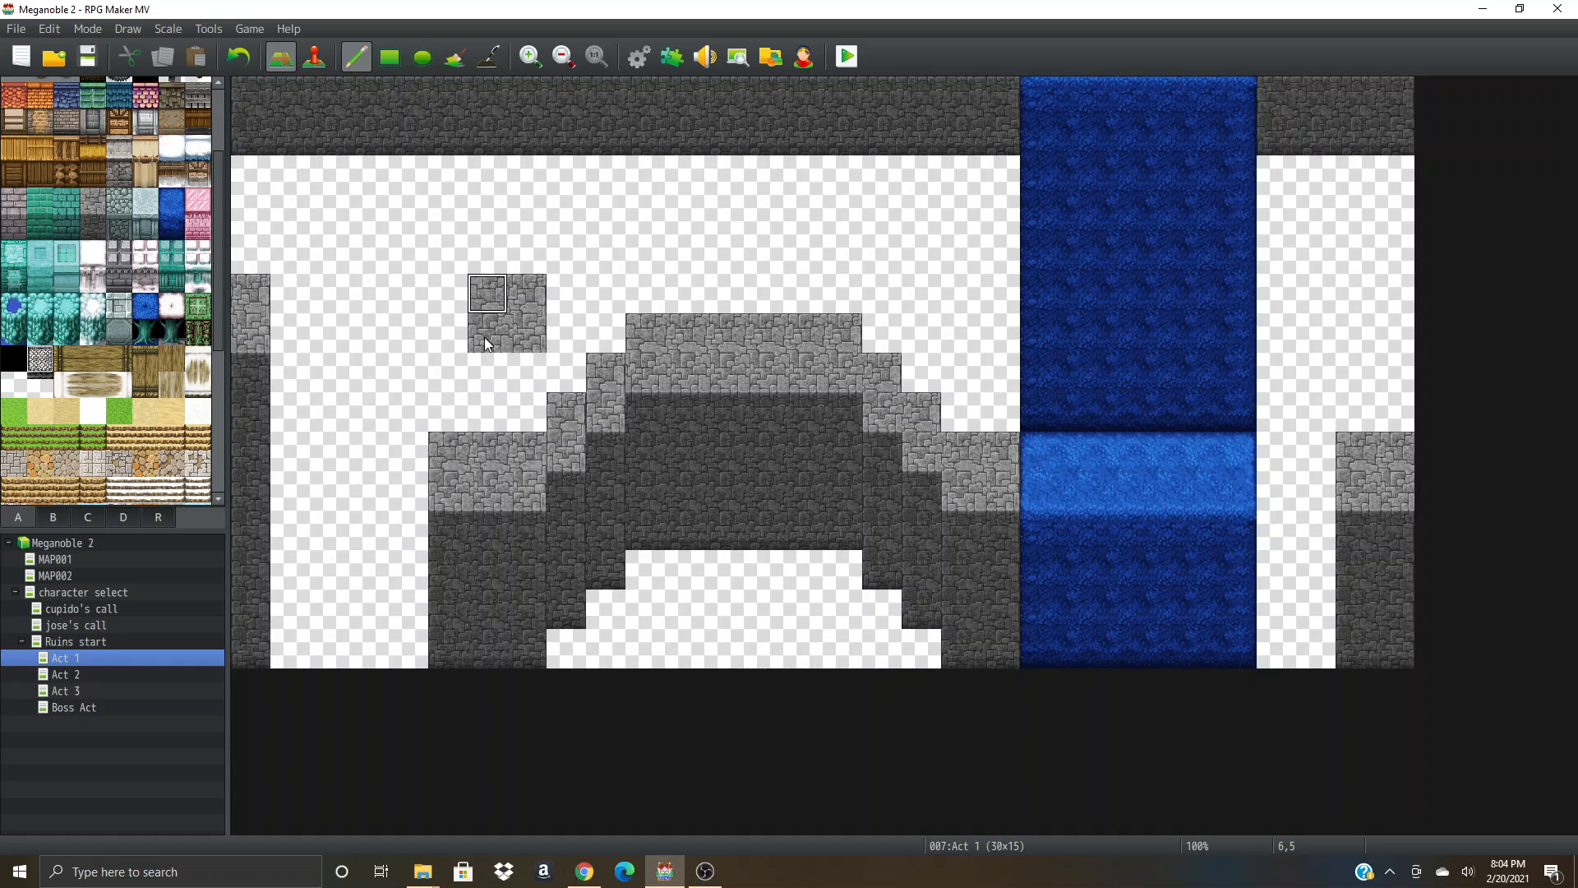
pyautogui.moveTo(526, 300); pyautogui.dragTo(526, 337, button='right')
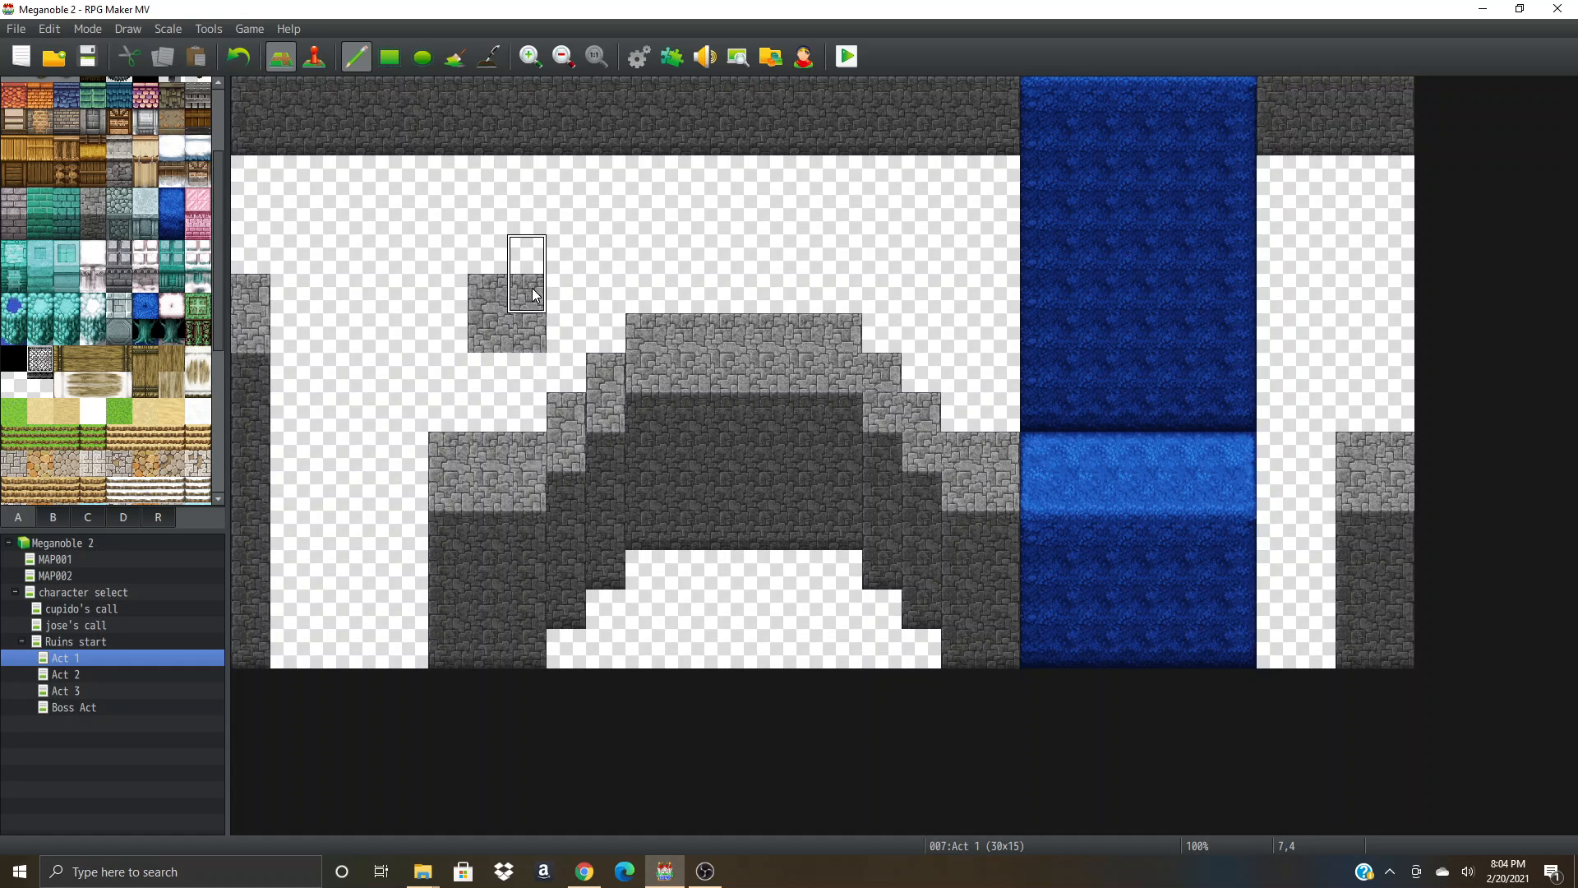
# - Stamp the copied light stone column onto the hill's two descending steps without autotile blending and erase the helper block
pyautogui.keyDown('shift'); pyautogui.click(829, 383); pyautogui.keyUp('shift')
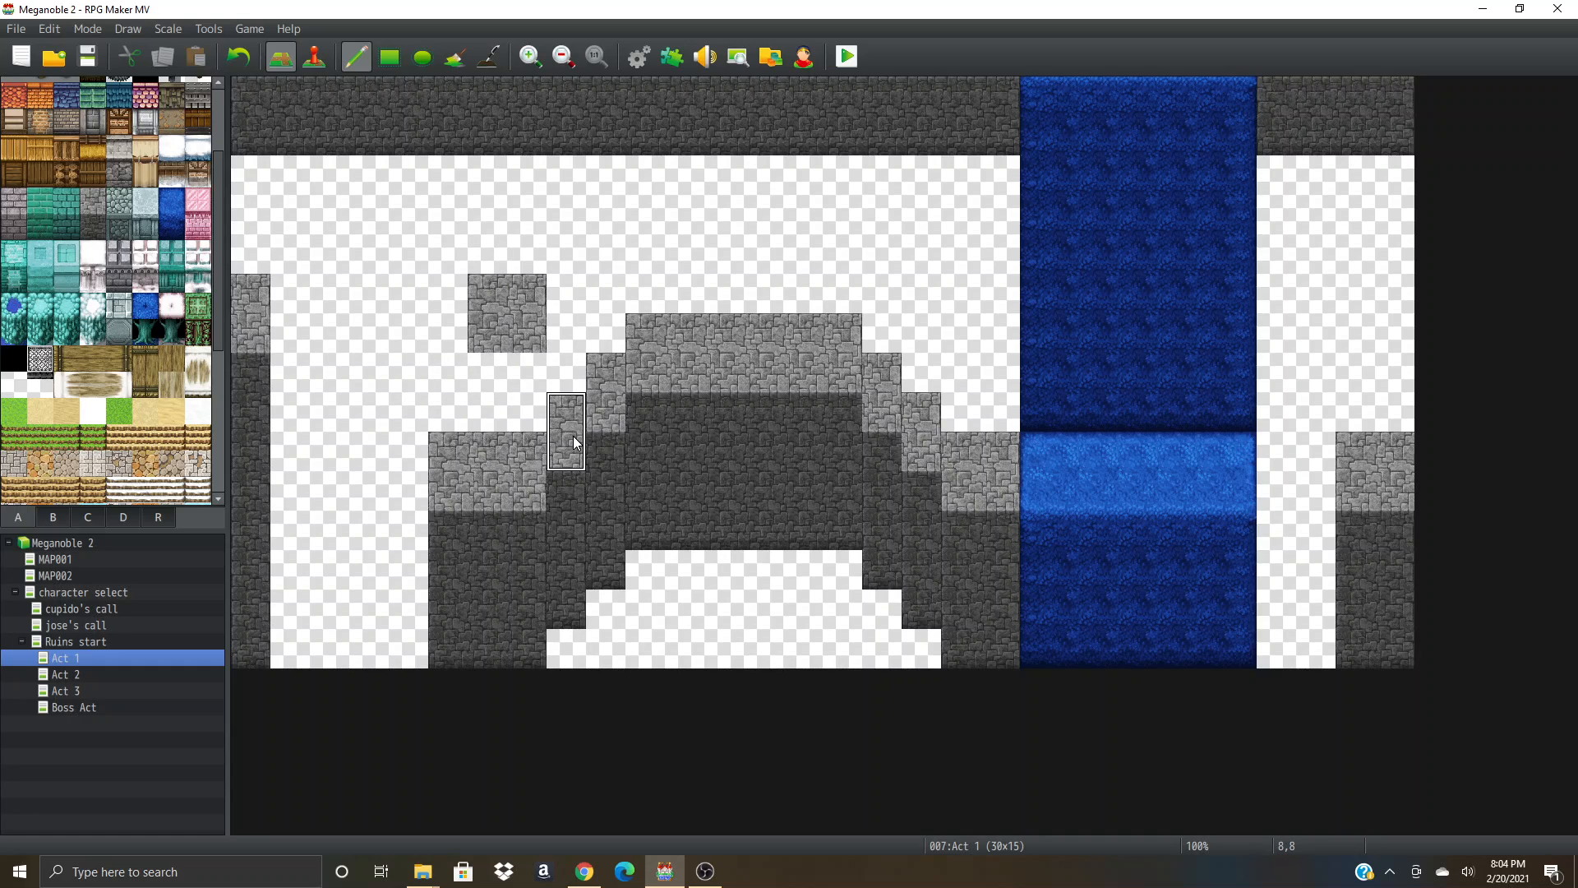
pyautogui.click(451, 482)
pyautogui.moveTo(535, 315); pyautogui.dragTo(524, 311)
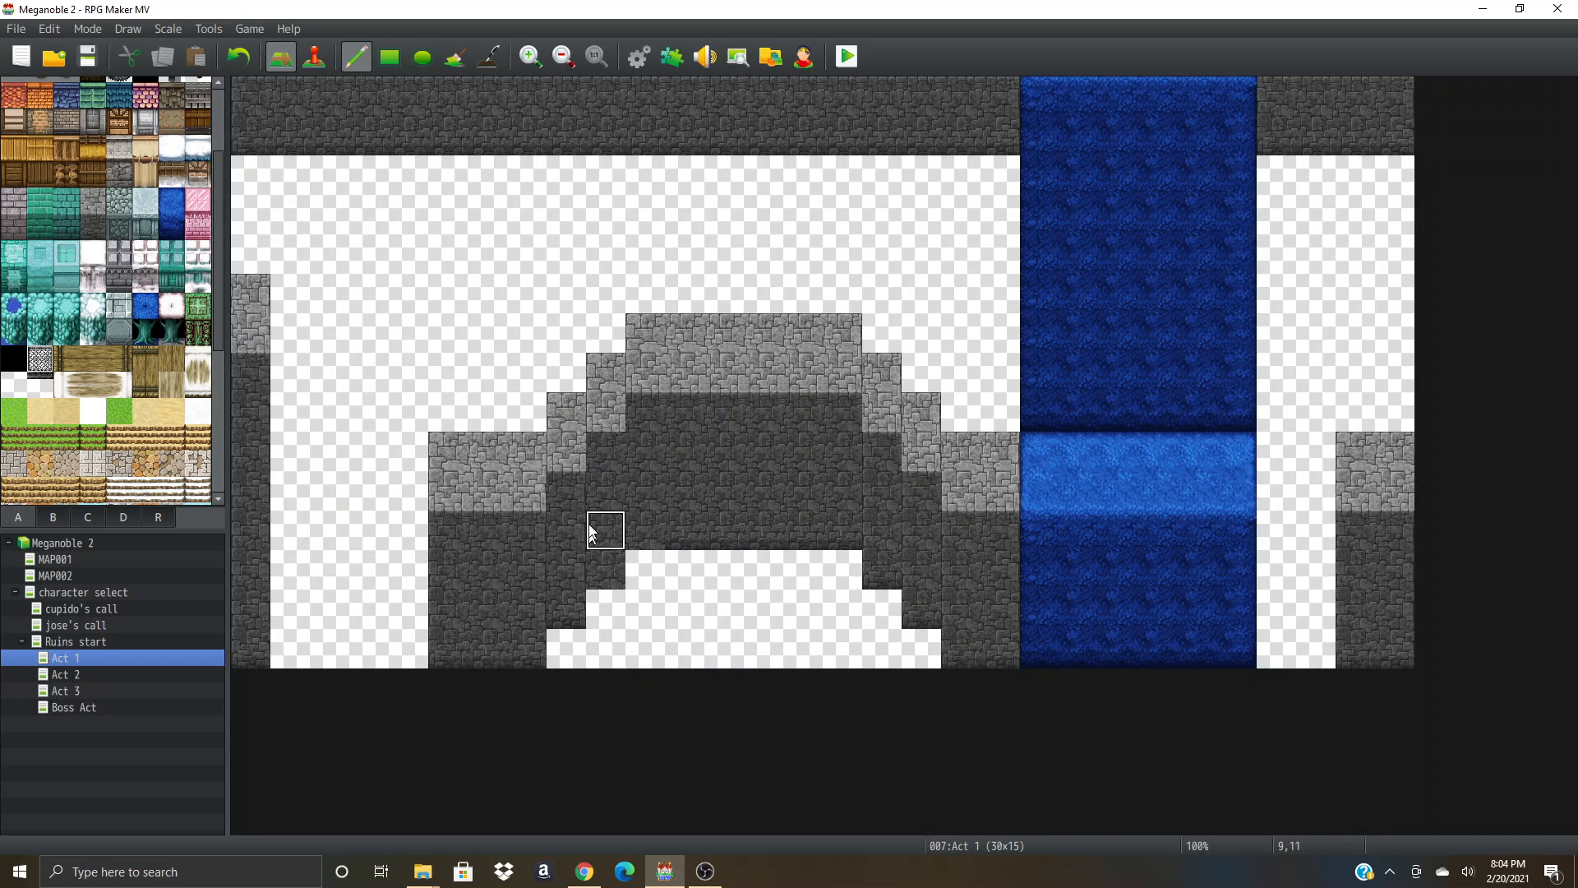
# - Fill the empty space beneath the hill with plain dark stone, covering the seams between its columns
pyautogui.moveTo(567, 510)
pyautogui.keyDown('shift'); pyautogui.mouseDown()
pyautogui.moveTo(573, 585)
pyautogui.moveTo(564, 564)
pyautogui.moveTo(644, 604)
pyautogui.moveTo(691, 549)
pyautogui.moveTo(806, 566)
pyautogui.mouseUp(); pyautogui.keyUp('shift')
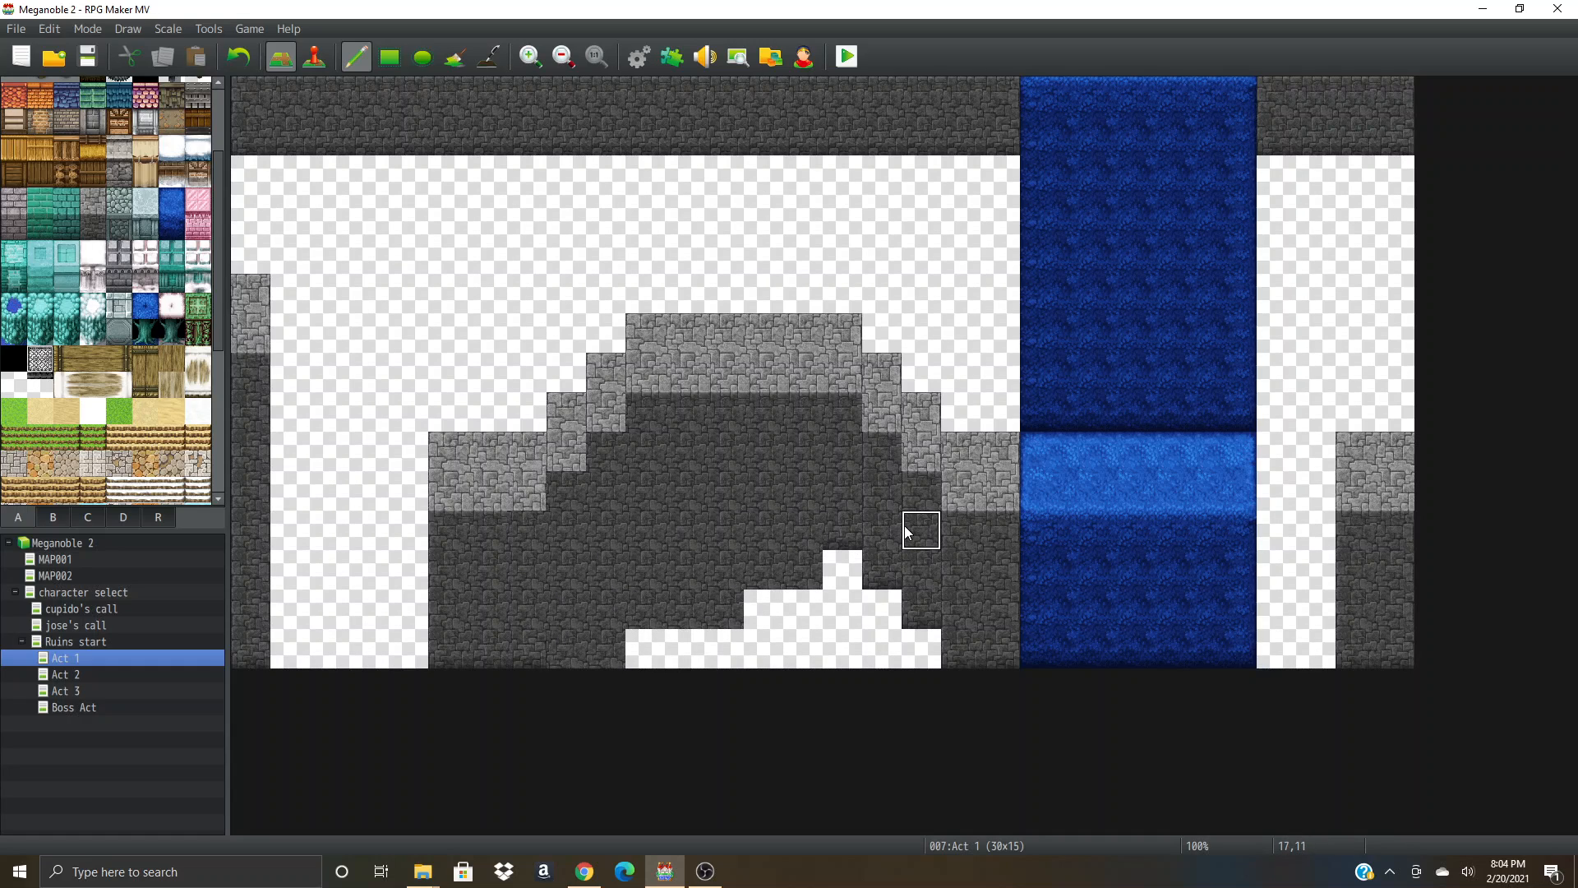
pyautogui.moveTo(940, 535)
pyautogui.keyDown('shift'); pyautogui.mouseDown()
pyautogui.moveTo(910, 530)
pyautogui.moveTo(914, 501)
pyautogui.moveTo(873, 475)
pyautogui.moveTo(881, 534)
pyautogui.moveTo(786, 574)
pyautogui.moveTo(937, 556)
pyautogui.moveTo(922, 660)
pyautogui.moveTo(674, 649)
pyautogui.moveTo(752, 612)
pyautogui.moveTo(810, 609)
pyautogui.moveTo(756, 573)
pyautogui.mouseUp(); pyautogui.keyUp('shift')
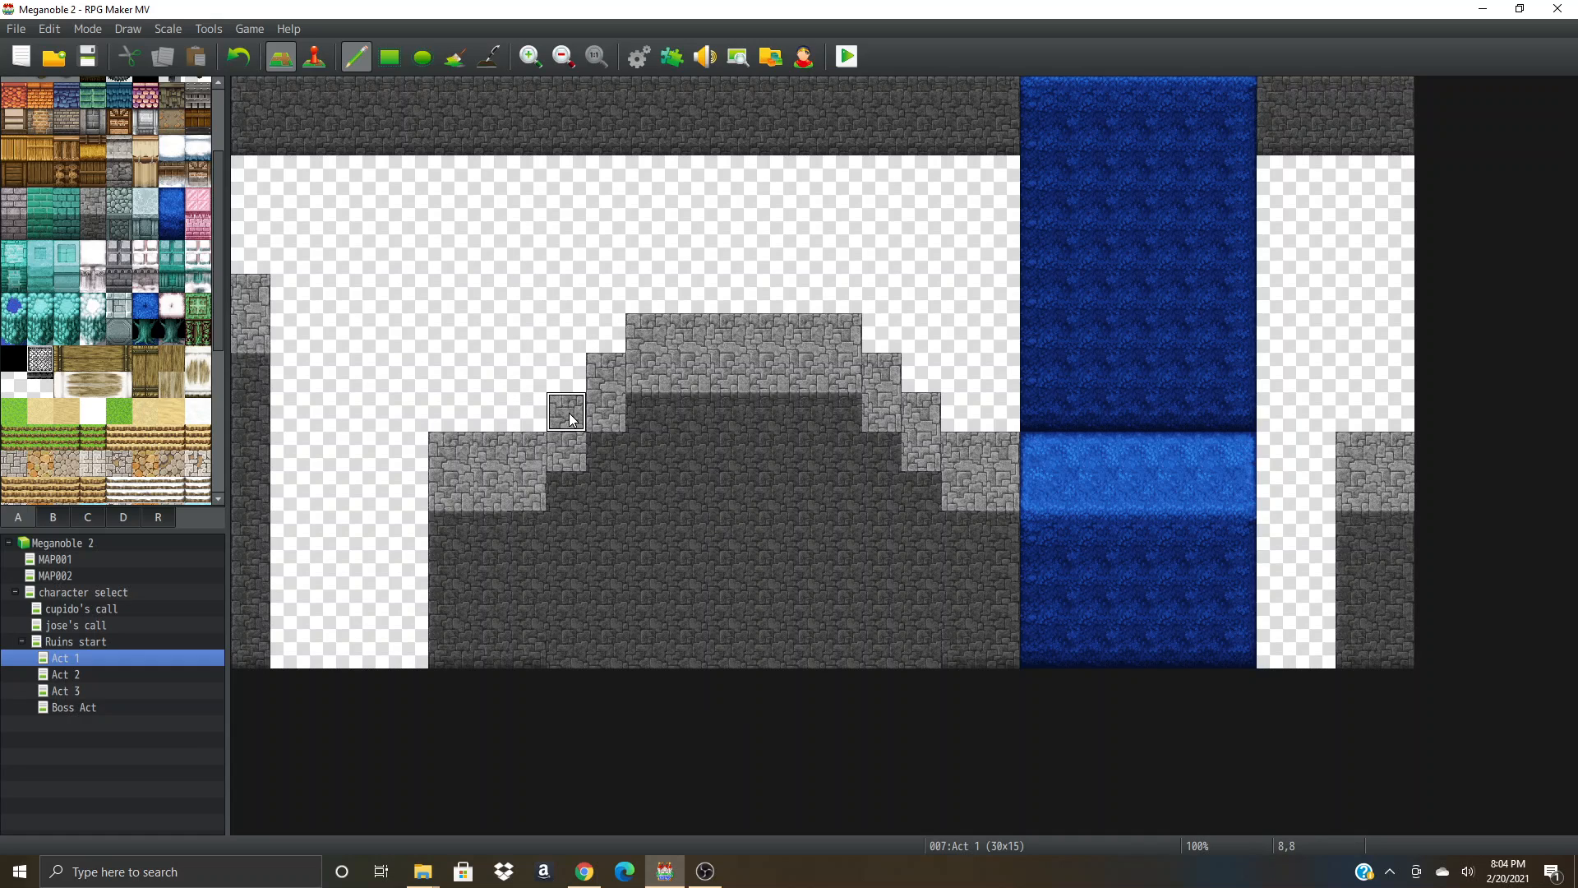
pyautogui.moveTo(569, 414); pyautogui.dragTo(572, 450, button='right')
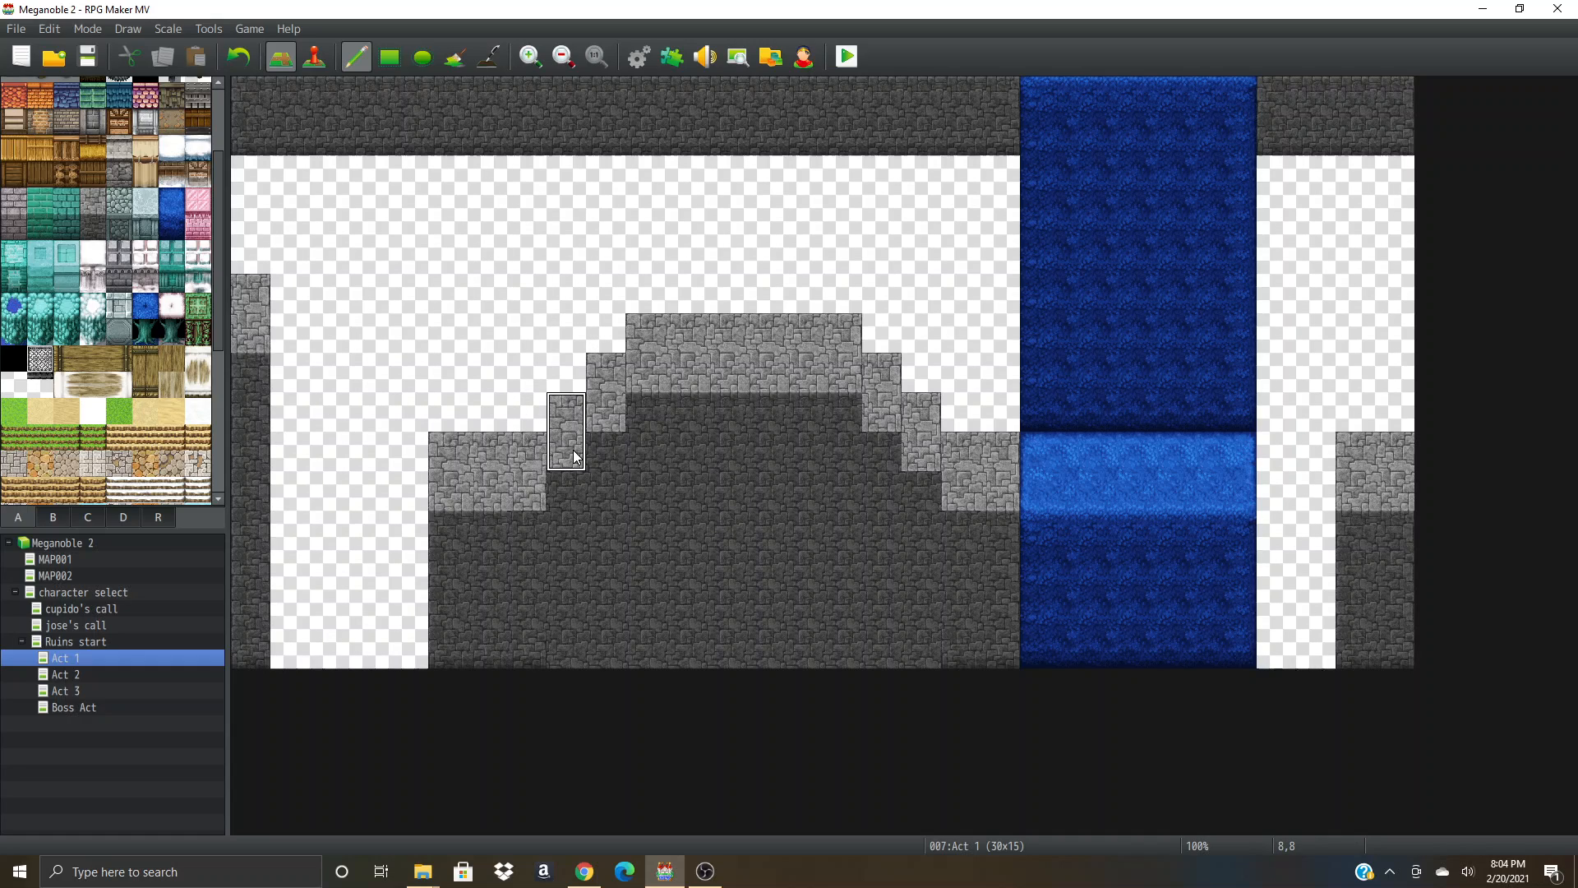
pyautogui.click(493, 284)
pyautogui.rightClick(503, 265)
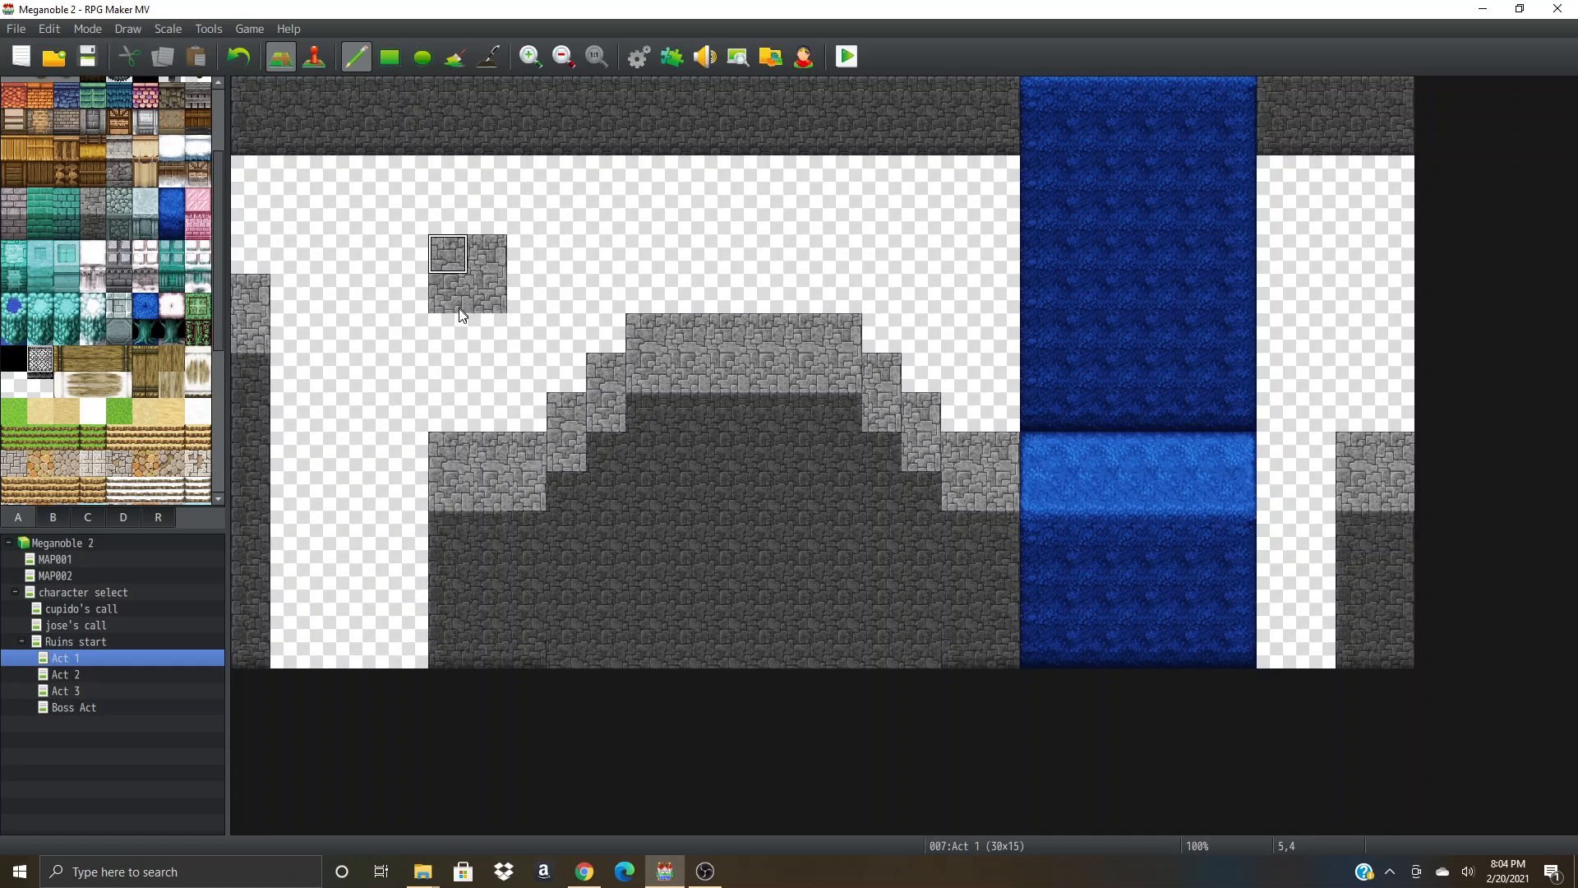
pyautogui.moveTo(454, 266); pyautogui.dragTo(460, 310, button='right')
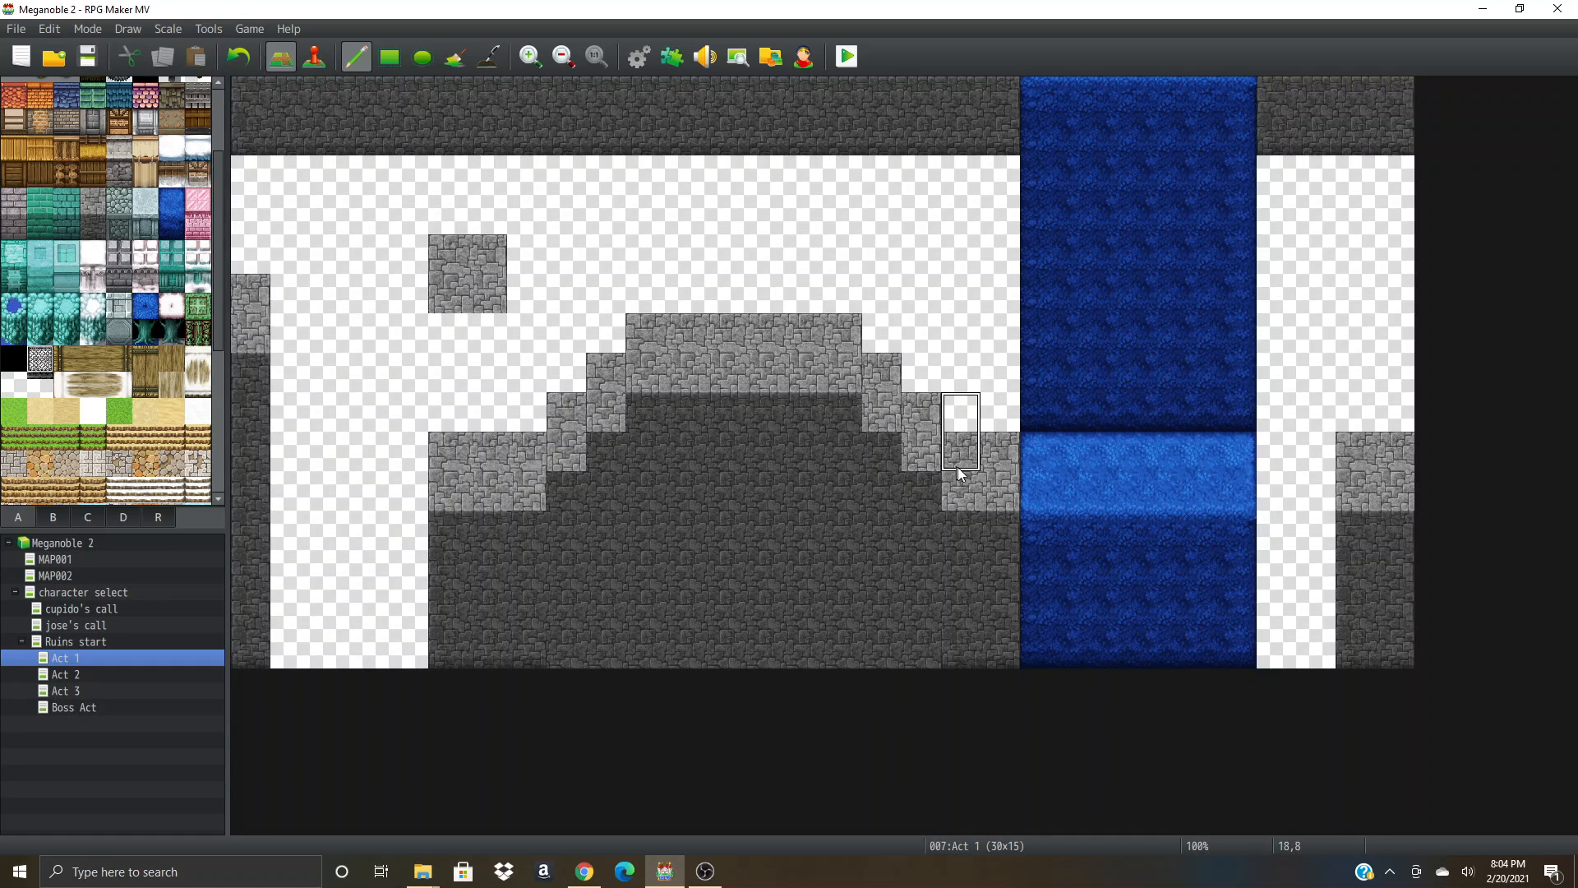
pyautogui.rightClick(960, 330)
pyautogui.moveTo(486, 282); pyautogui.dragTo(485, 330)
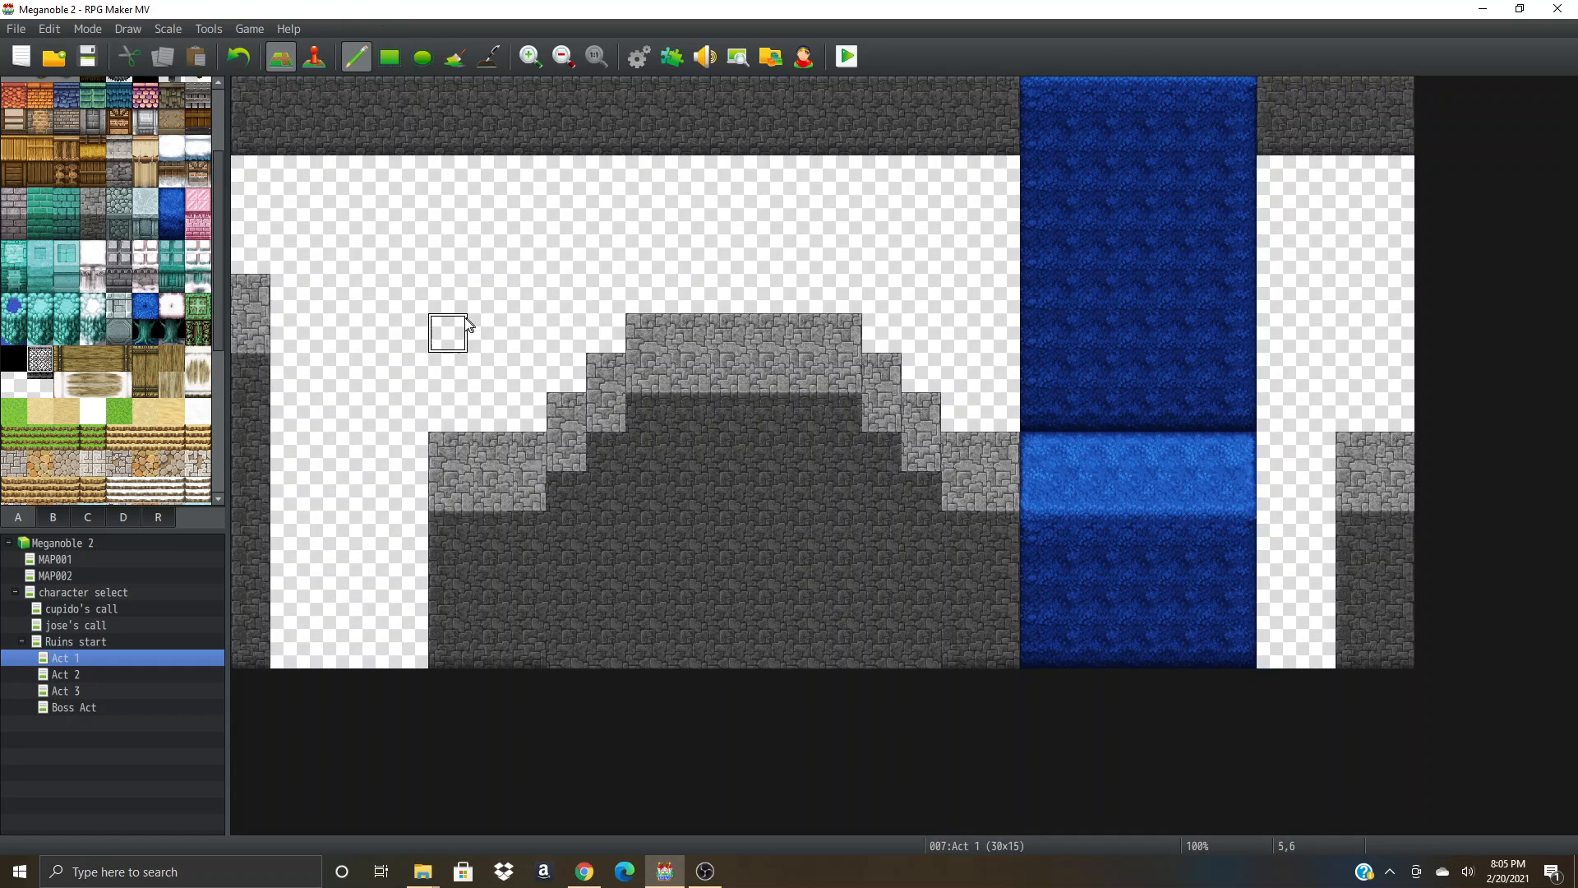
# - Cover the remaining seams in the map's bottom row beneath the hill with plain dark stone
pyautogui.moveTo(448, 214); pyautogui.dragTo(1392, 655, button='right')
pyautogui.moveTo(1397, 255)
pyautogui.mouseDown(button='right')
pyautogui.moveTo(1267, 397)
pyautogui.moveTo(669, 585)
pyautogui.moveTo(471, 620)
pyautogui.moveTo(446, 661)
pyautogui.moveTo(998, 421)
pyautogui.mouseUp(button='right')
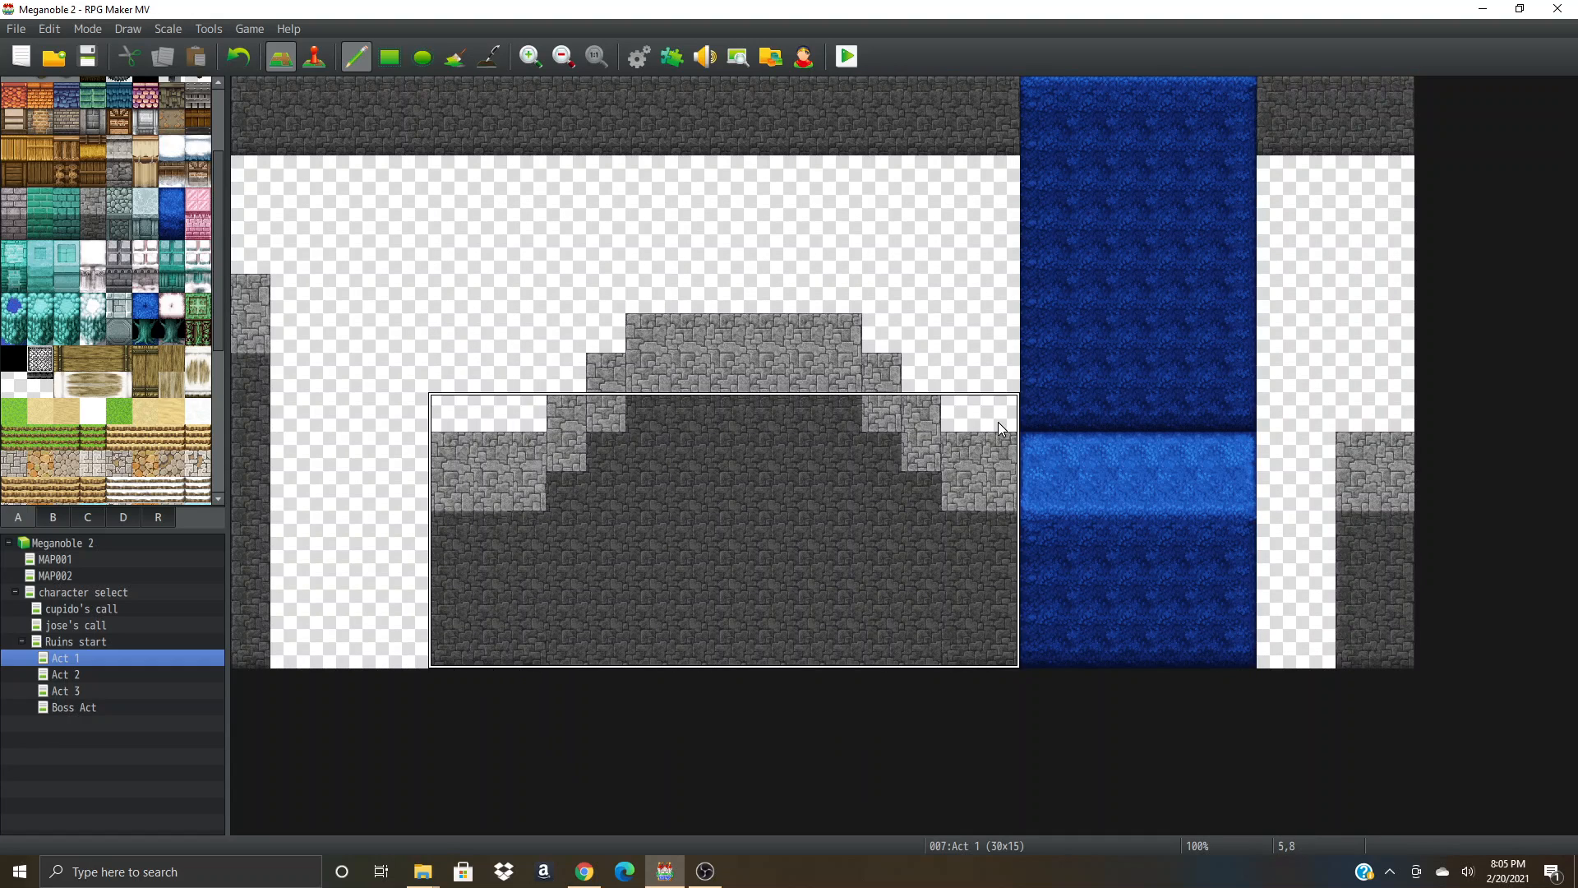
pyautogui.moveTo(838, 528); pyautogui.dragTo(806, 536, button='right')
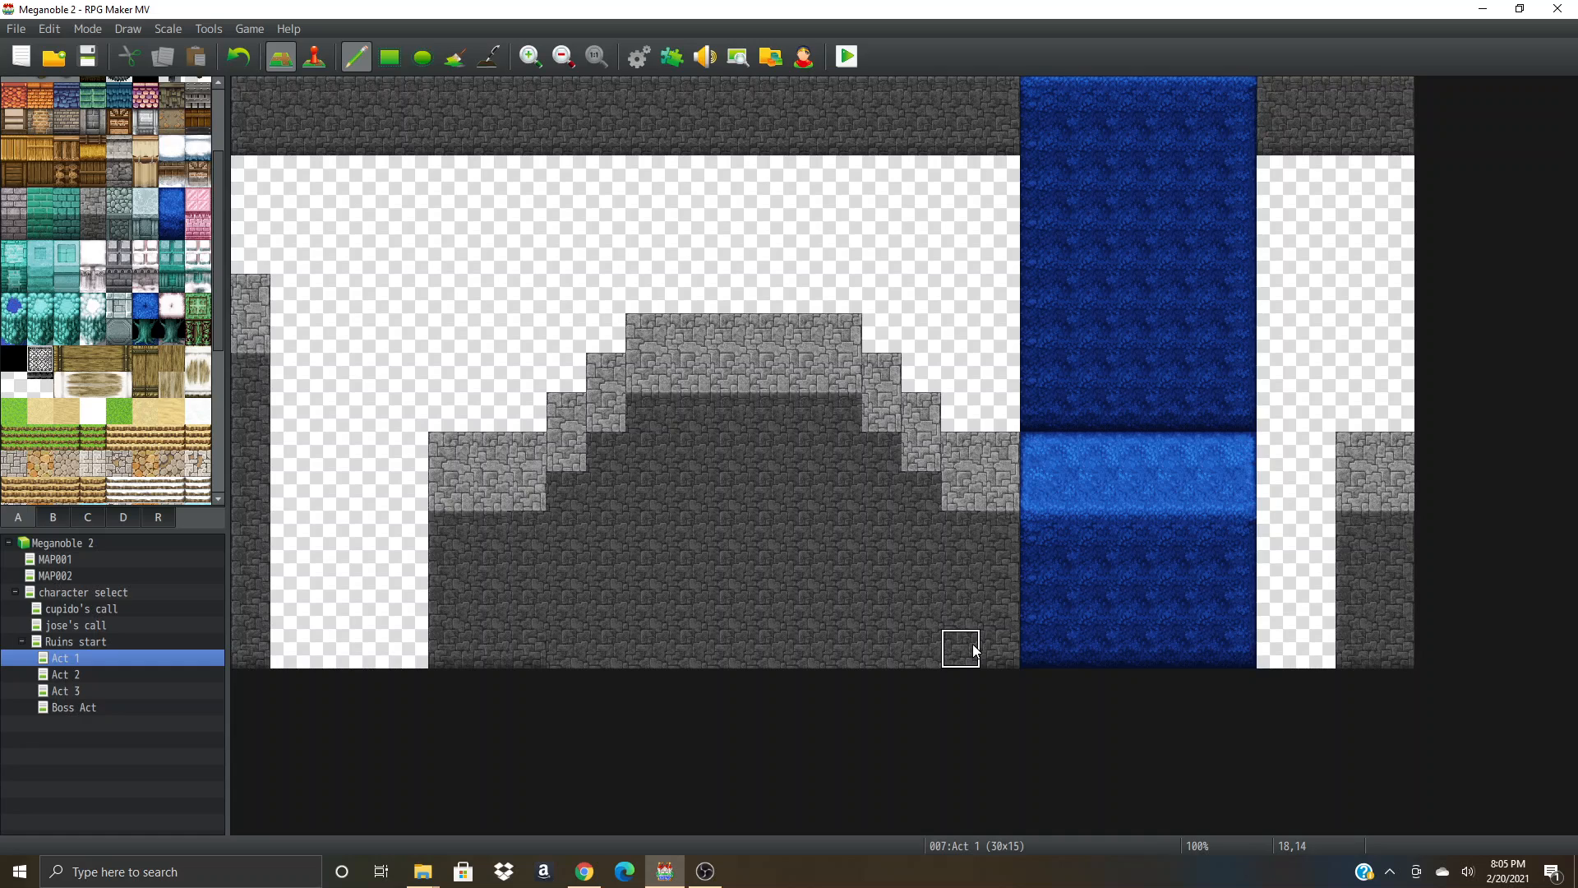
pyautogui.moveTo(958, 654); pyautogui.dragTo(526, 654)
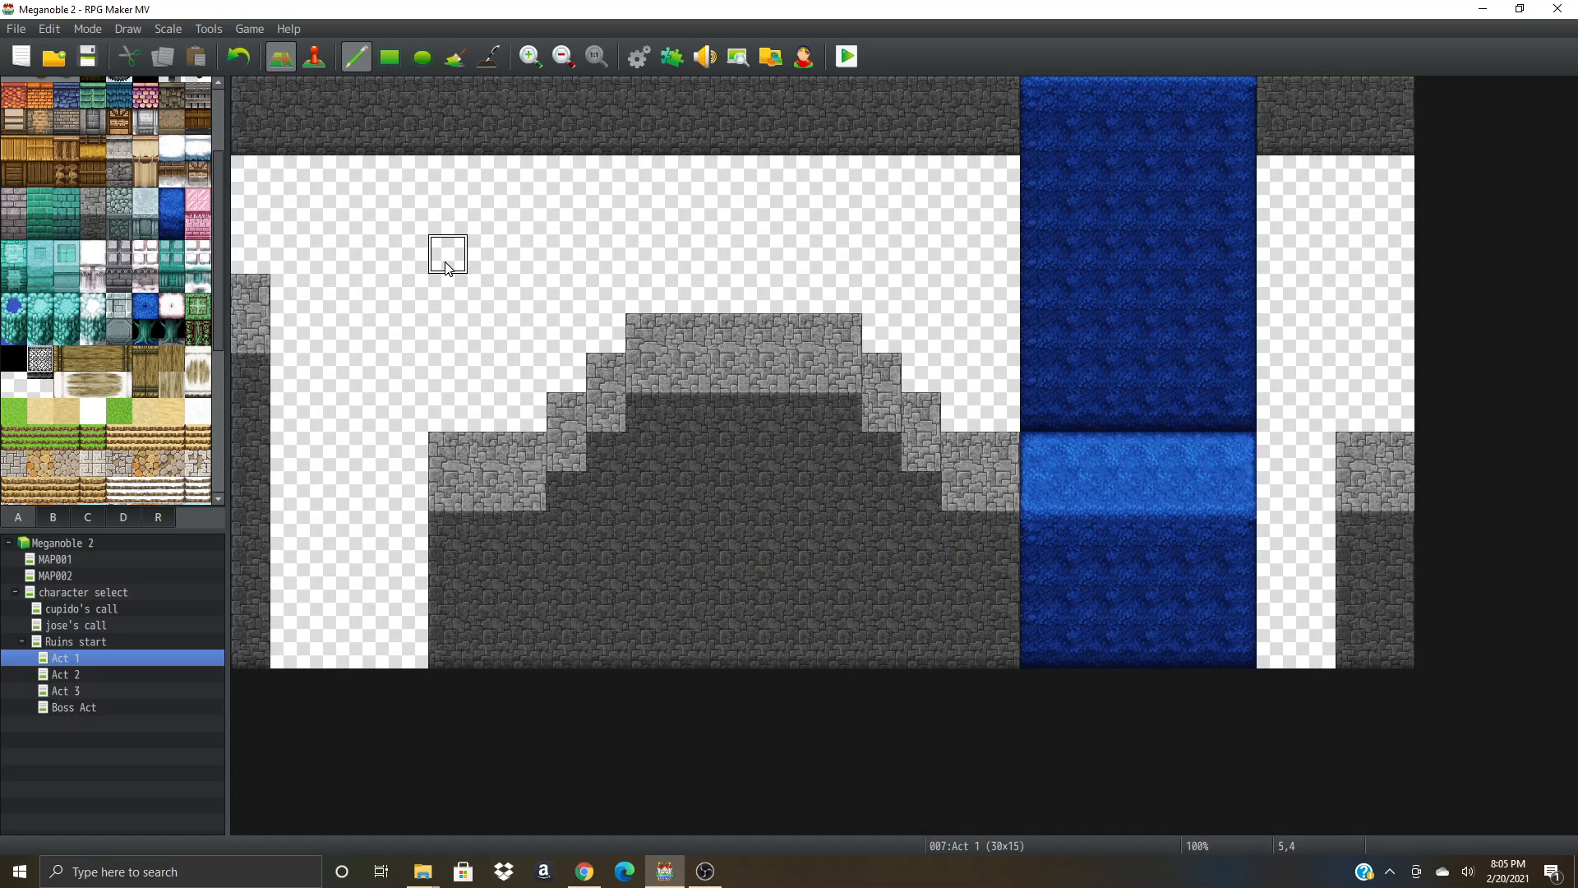
# - Move the hill, the lower waterfall and the right-edge stone block down by two tiles and switch to drawing empty tiles as rectangles
pyautogui.moveTo(1367, 652); pyautogui.dragTo(459, 278, button='right')
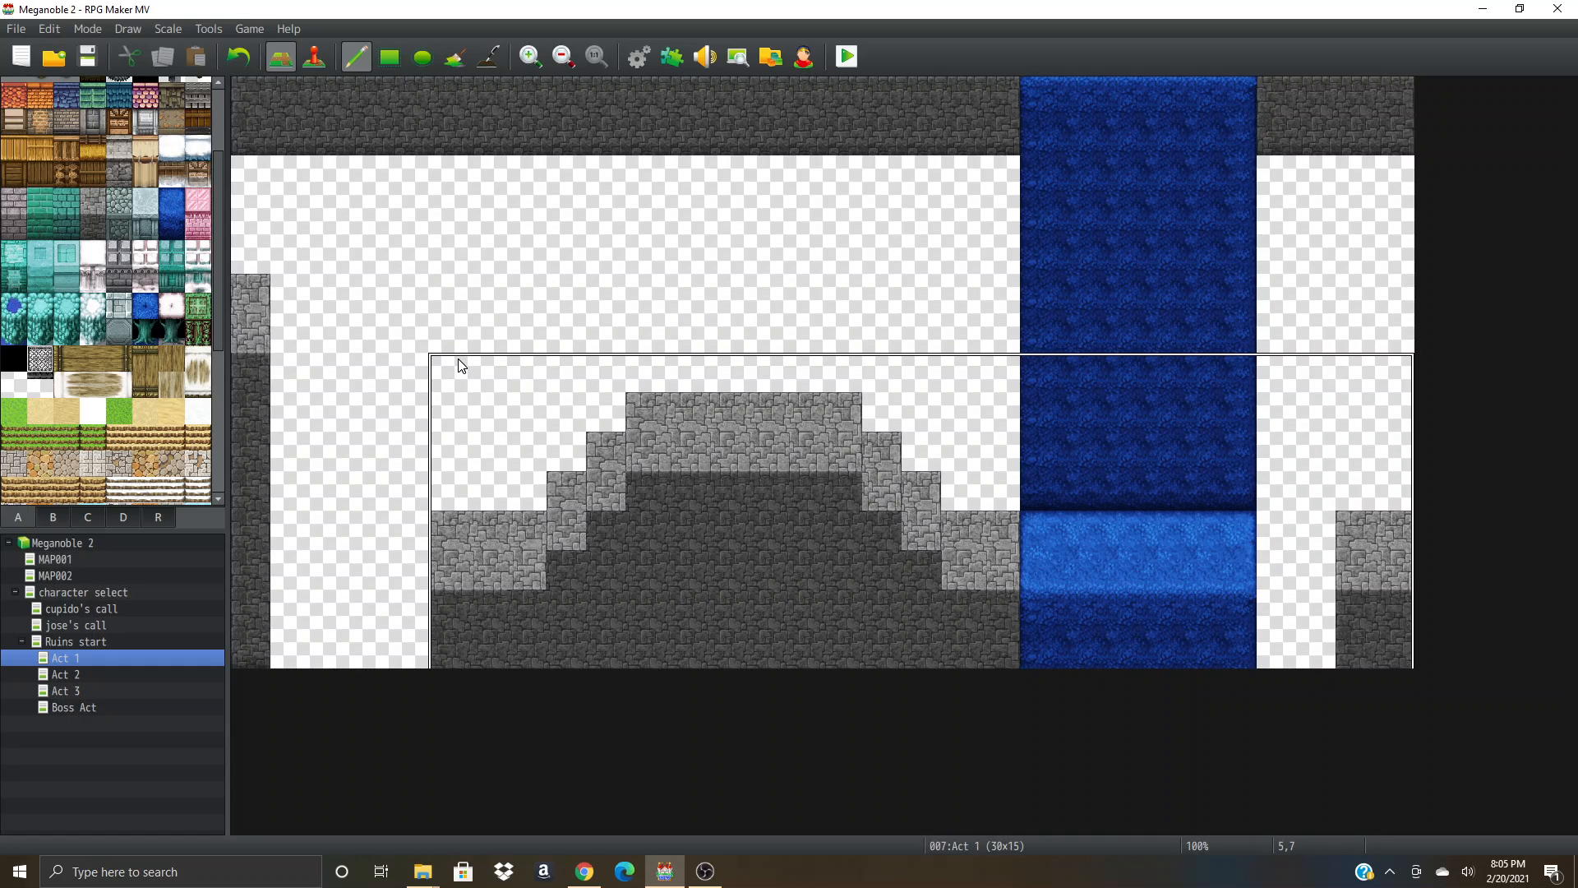
pyautogui.rightClick(485, 317)
pyautogui.click(387, 61)
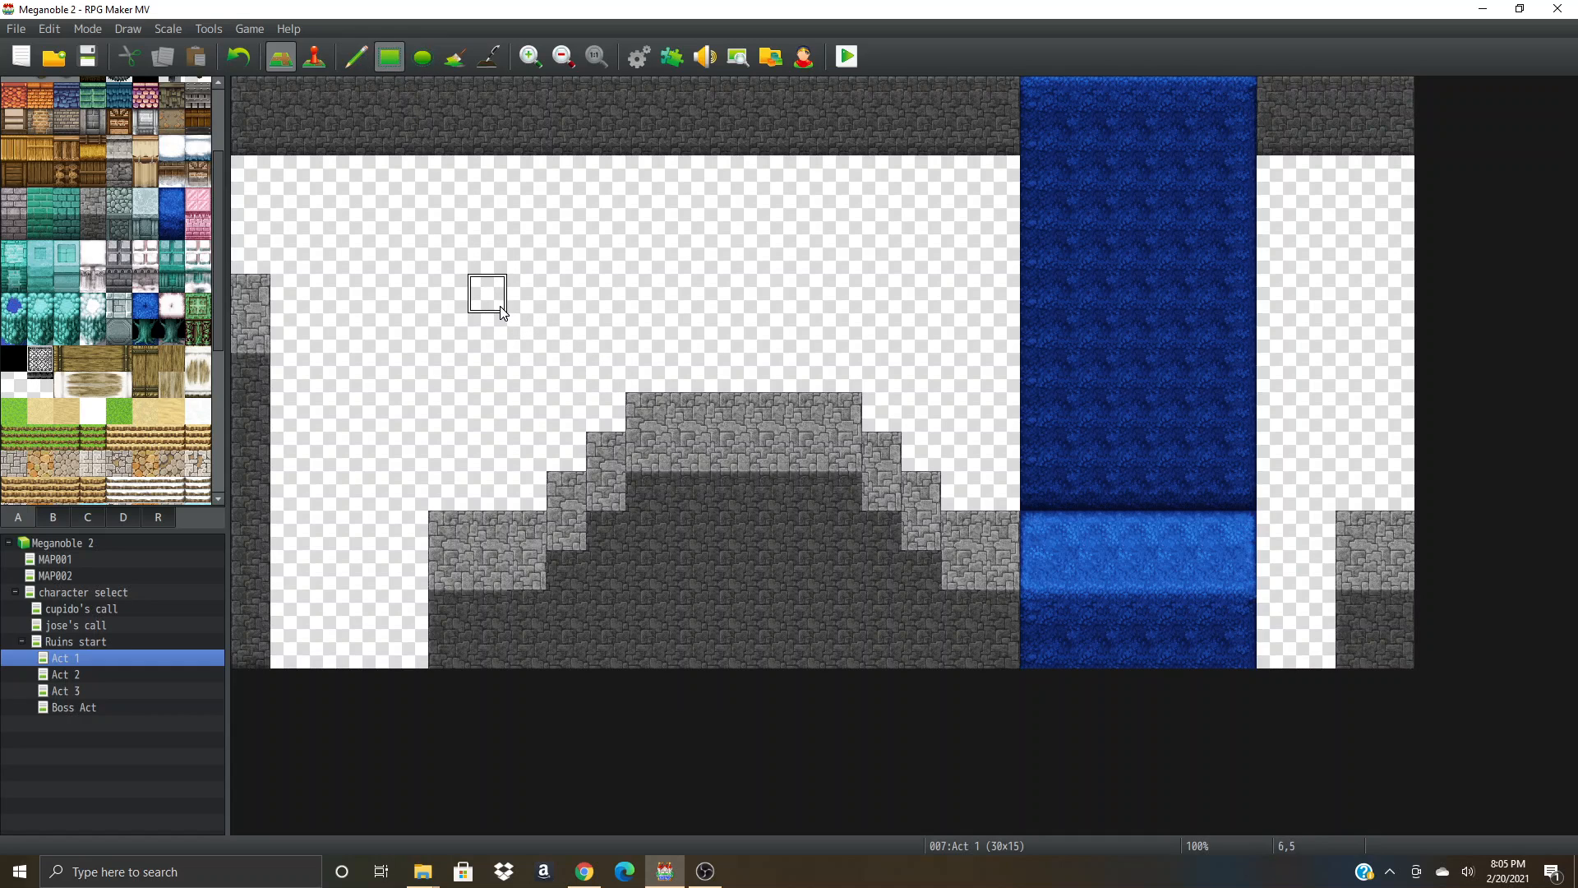
# - Copy the area from the hill's left side to the map's right edge and stamp it one tile further right
pyautogui.moveTo(385, 372); pyautogui.dragTo(535, 372)
pyautogui.moveTo(536, 372); pyautogui.dragTo(442, 361, button='right')
pyautogui.click(355, 56)
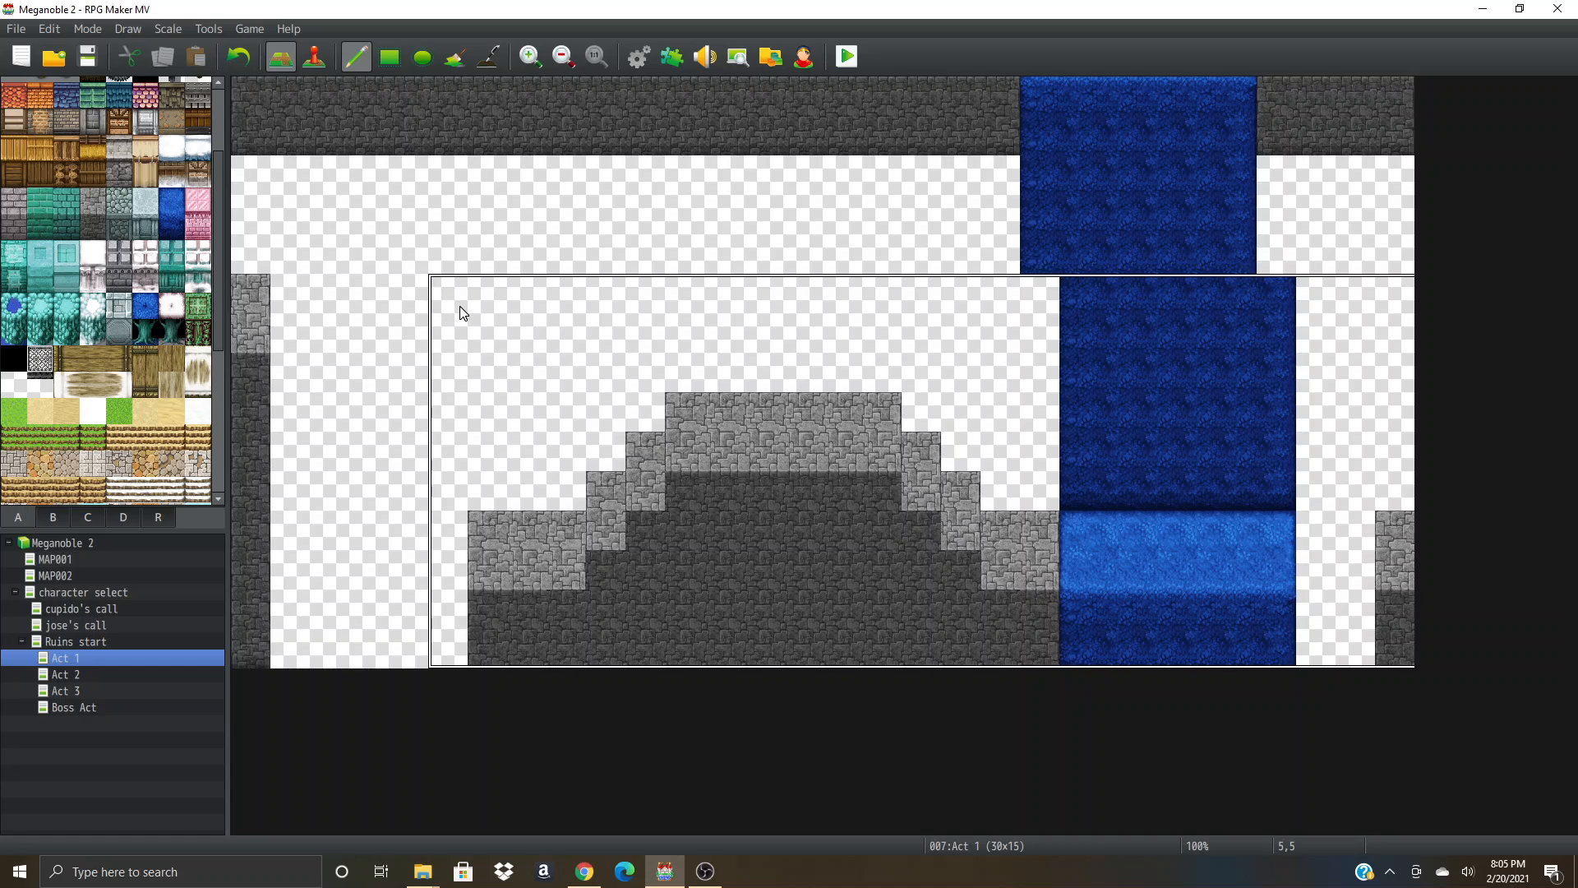
# - Copy the shifted lower part of the waterfall and stamp it one tile left, in line with its upper part
pyautogui.rightClick(1085, 243)
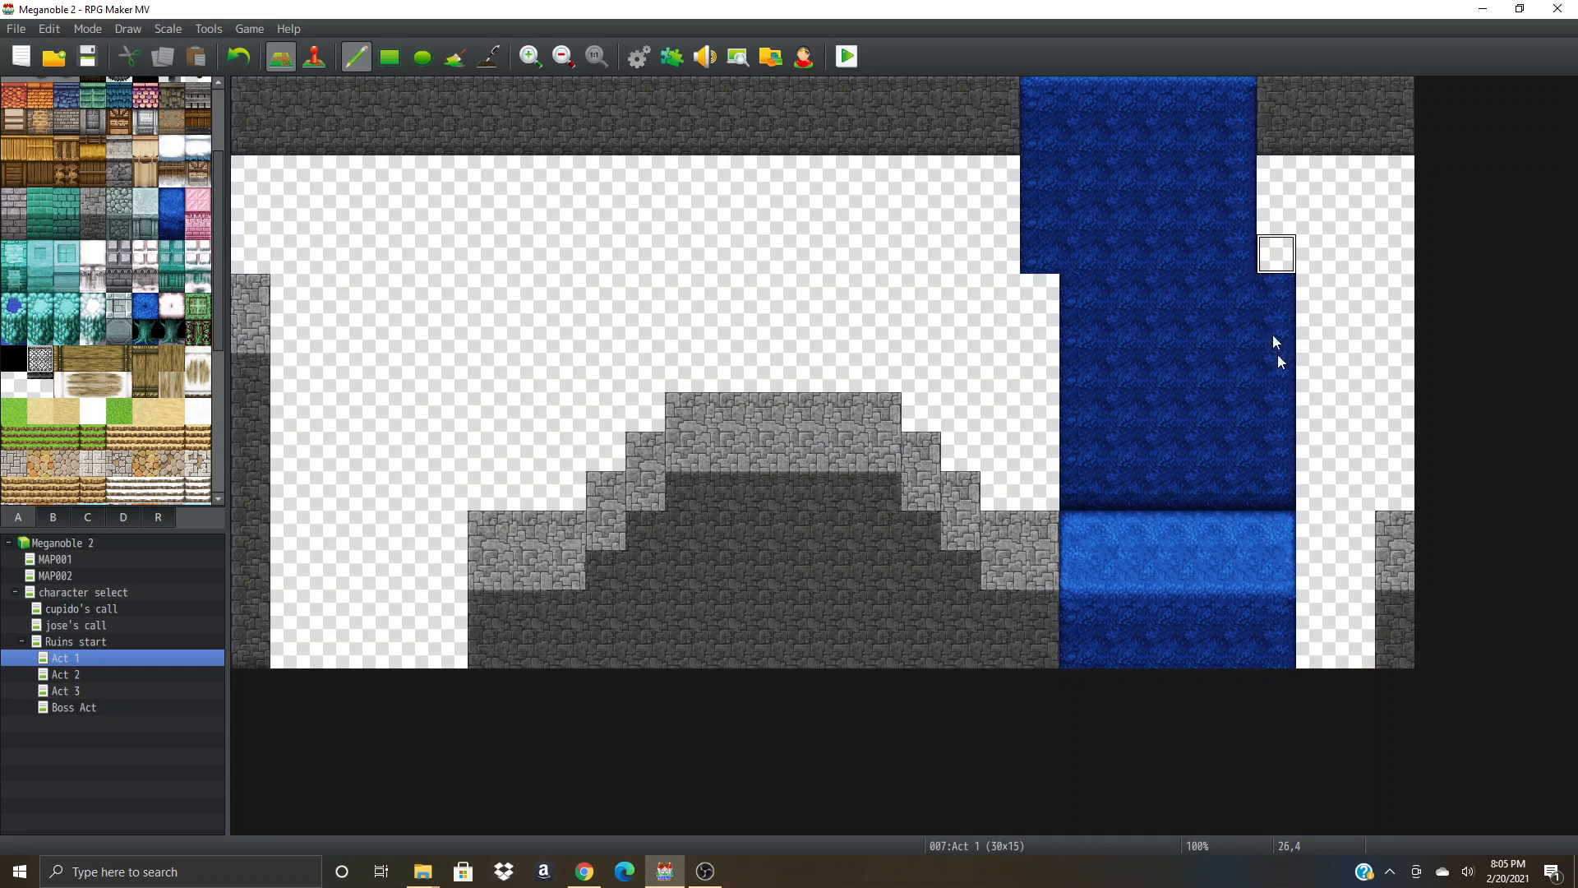
pyautogui.moveTo(1277, 256)
pyautogui.mouseDown(button='right')
pyautogui.moveTo(1143, 658)
pyautogui.moveTo(1145, 631)
pyautogui.mouseUp(button='right')
pyautogui.moveTo(1271, 290)
pyautogui.mouseDown(button='right')
pyautogui.moveTo(1092, 653)
pyautogui.moveTo(1047, 661)
pyautogui.mouseUp(button='right')
pyautogui.click(1014, 649)
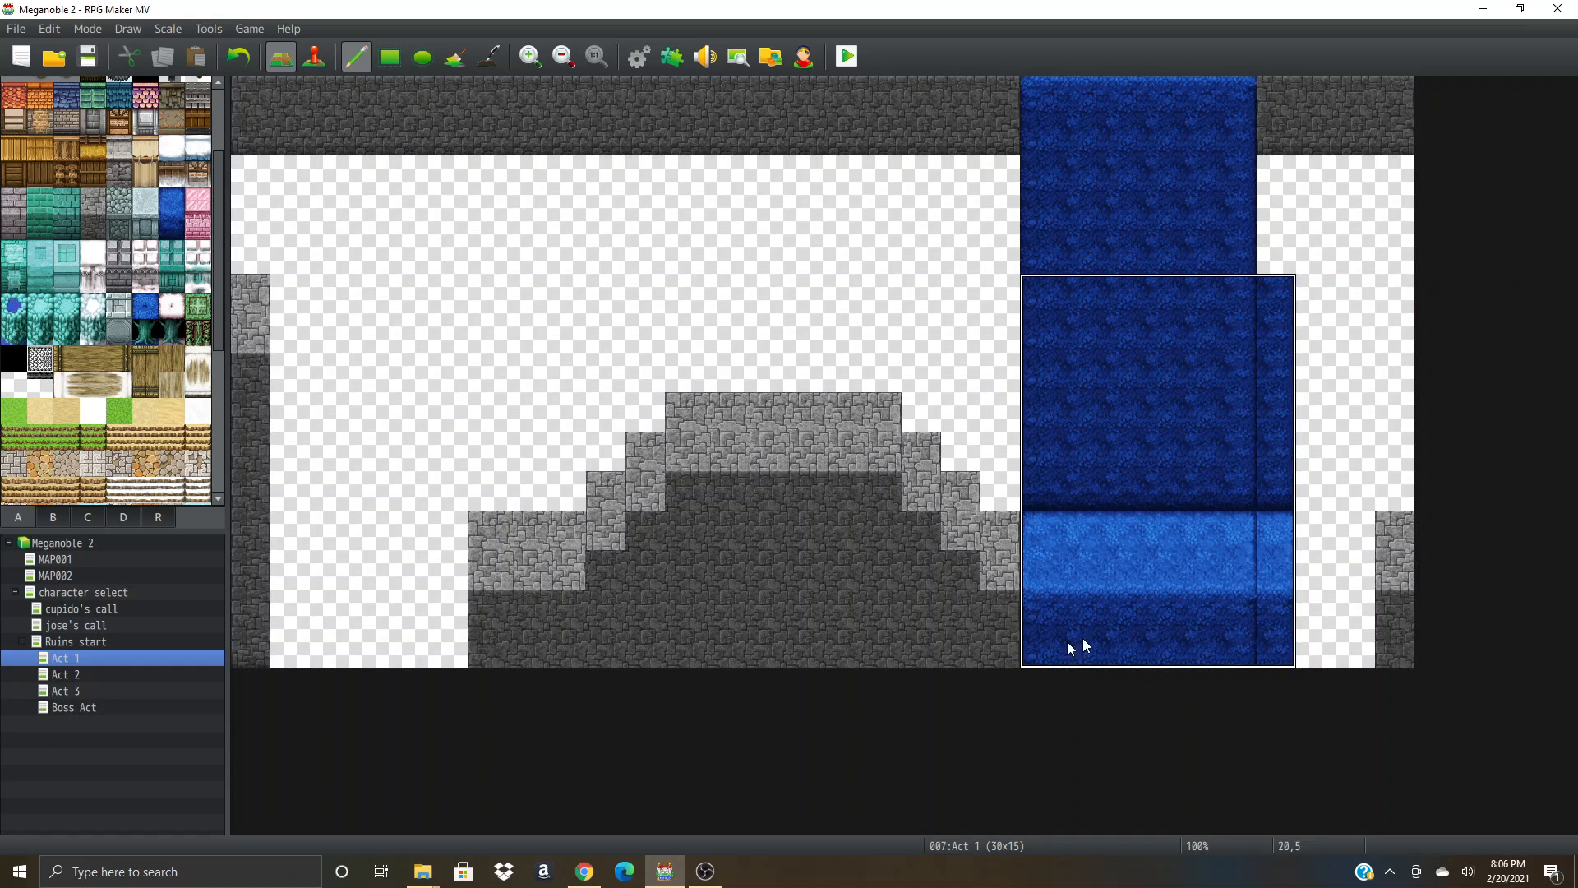
# - Erase the leftover column along the waterfall's right side and widen the right-edge stone block by one column to the left
pyautogui.rightClick(1279, 415)
pyautogui.rightClick(1309, 257)
pyautogui.moveTo(1275, 290)
pyautogui.mouseDown()
pyautogui.moveTo(1241, 494)
pyautogui.moveTo(1275, 497)
pyautogui.moveTo(1276, 647)
pyautogui.mouseUp()
pyautogui.hotkey('ctrl', 'z')
pyautogui.hotkey('ctrl', 'z')
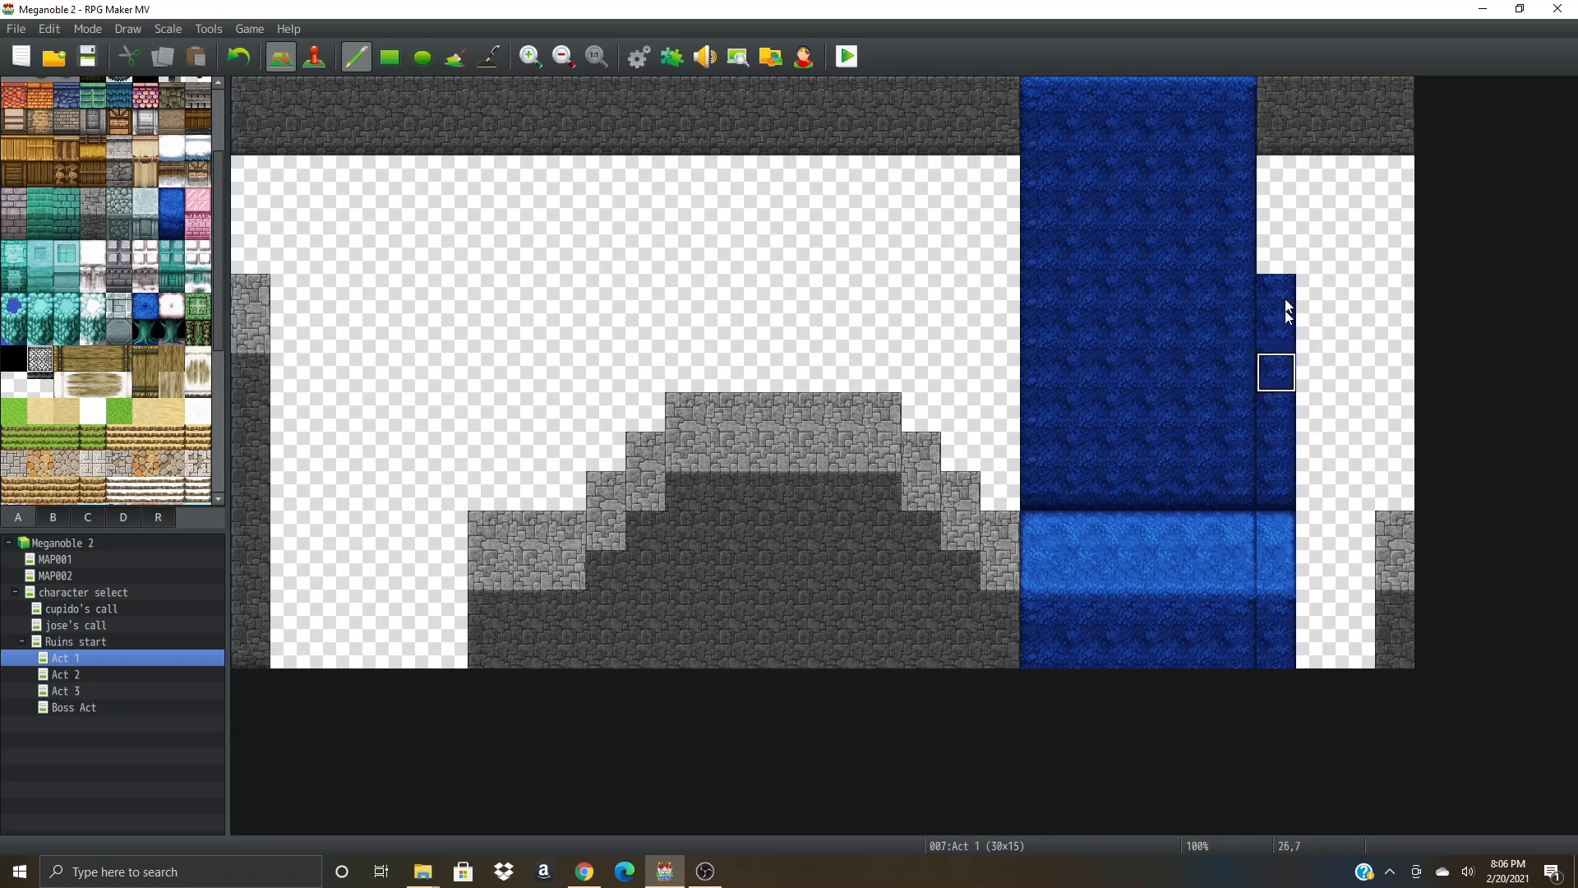
pyautogui.moveTo(1276, 284)
pyautogui.mouseDown()
pyautogui.moveTo(1315, 528)
pyautogui.moveTo(1303, 642)
pyautogui.moveTo(1279, 640)
pyautogui.mouseUp()
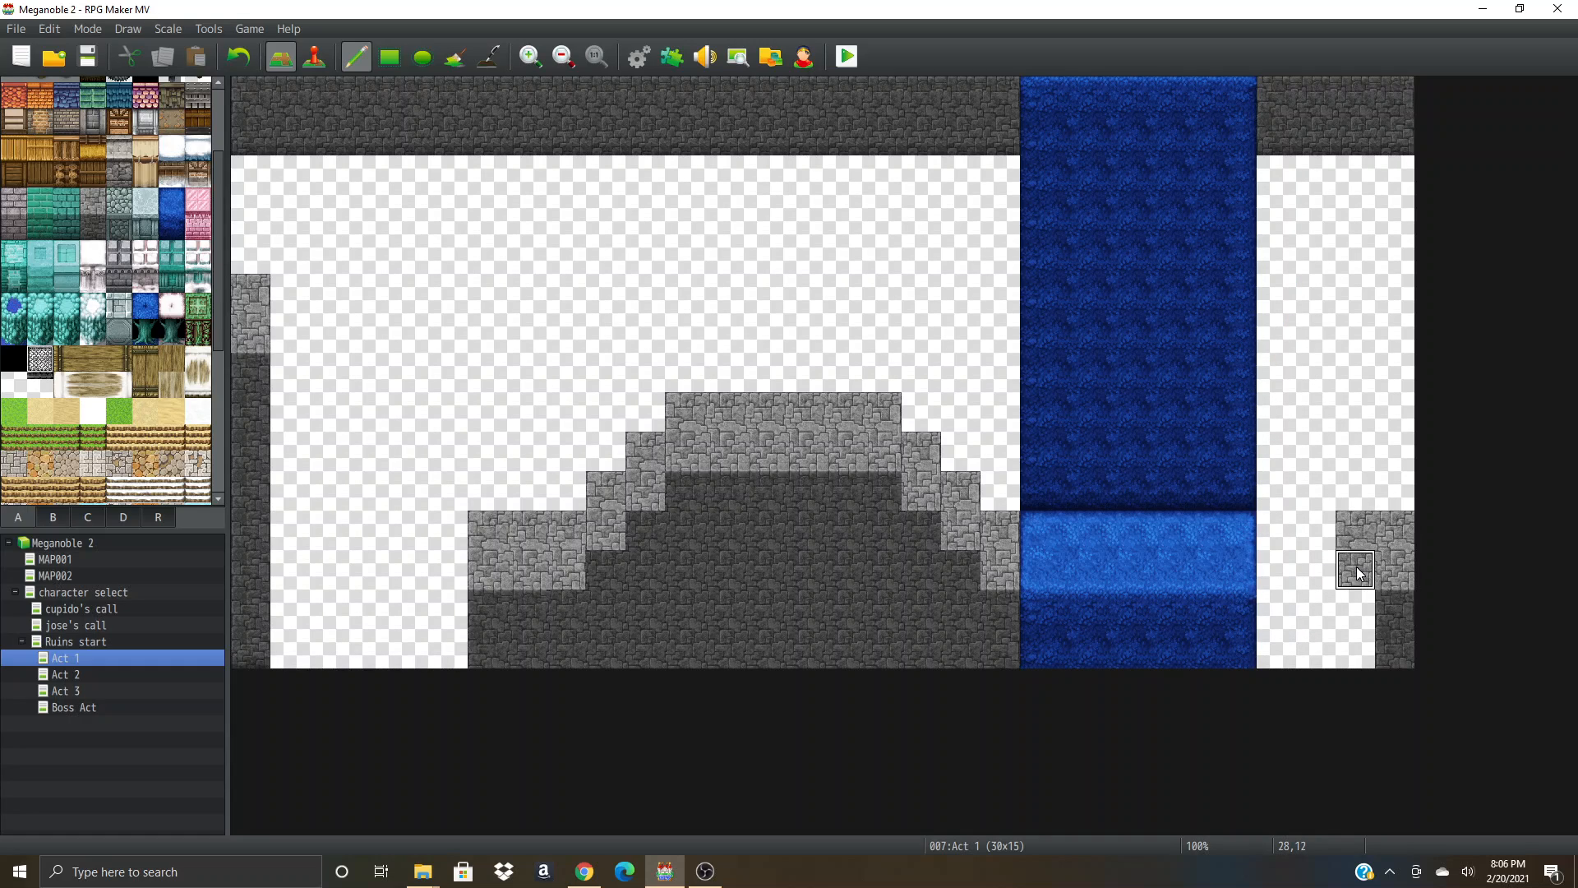
pyautogui.moveTo(1379, 603); pyautogui.dragTo(1371, 647)
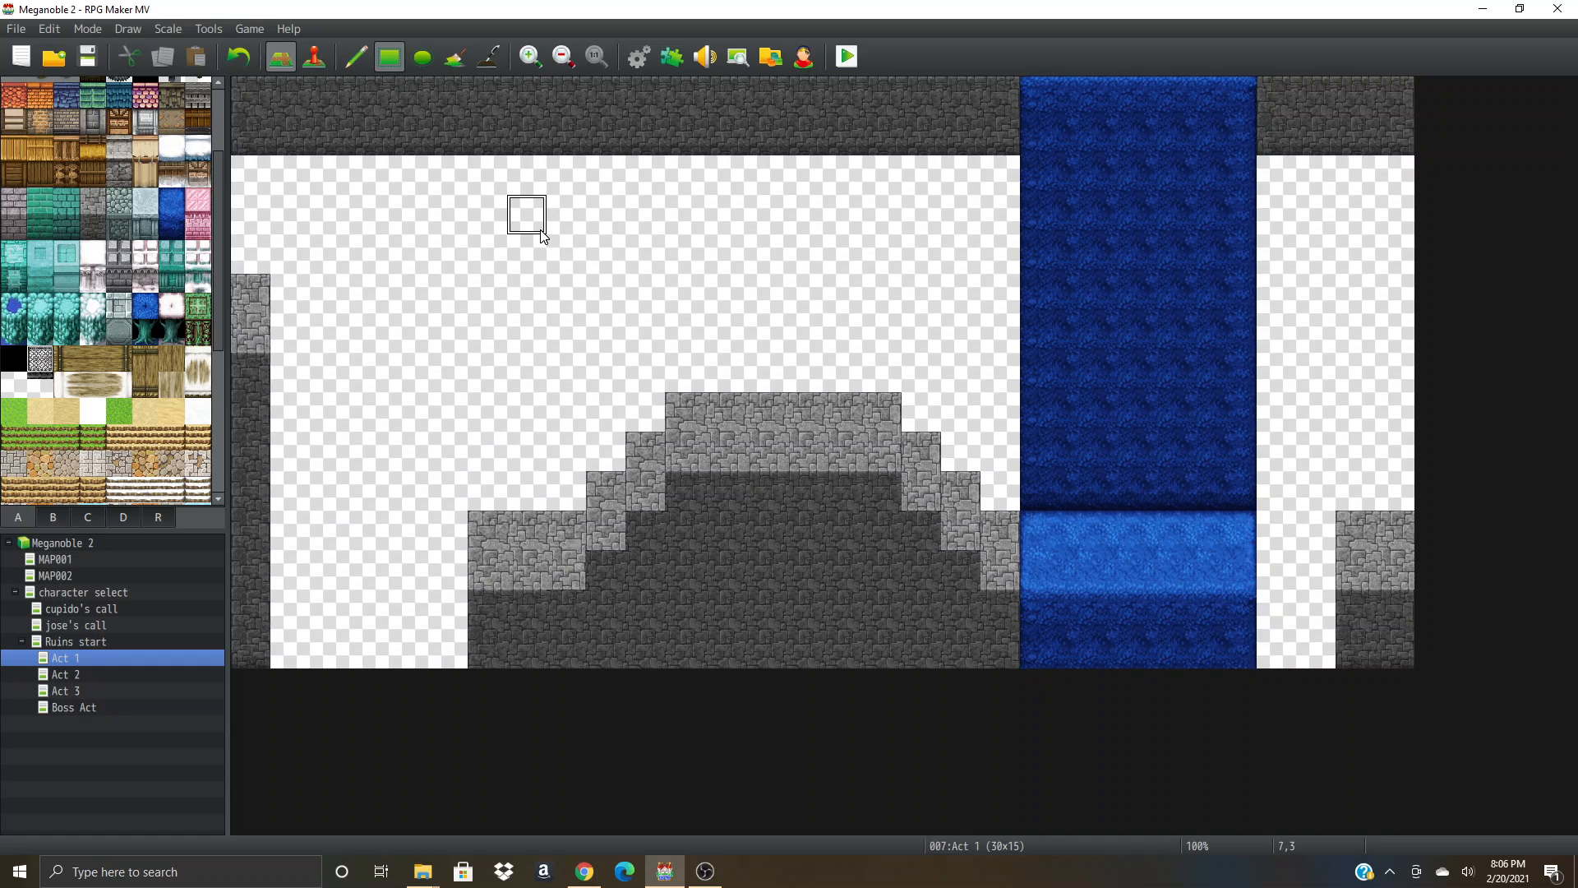
# - Place a floating 2 by 2 block of light stone over dark stone above the hill's left slope
pyautogui.hotkey('ctrl', 'z')
pyautogui.rightClick(736, 516)
pyautogui.moveTo(600, 327); pyautogui.dragTo(570, 324)
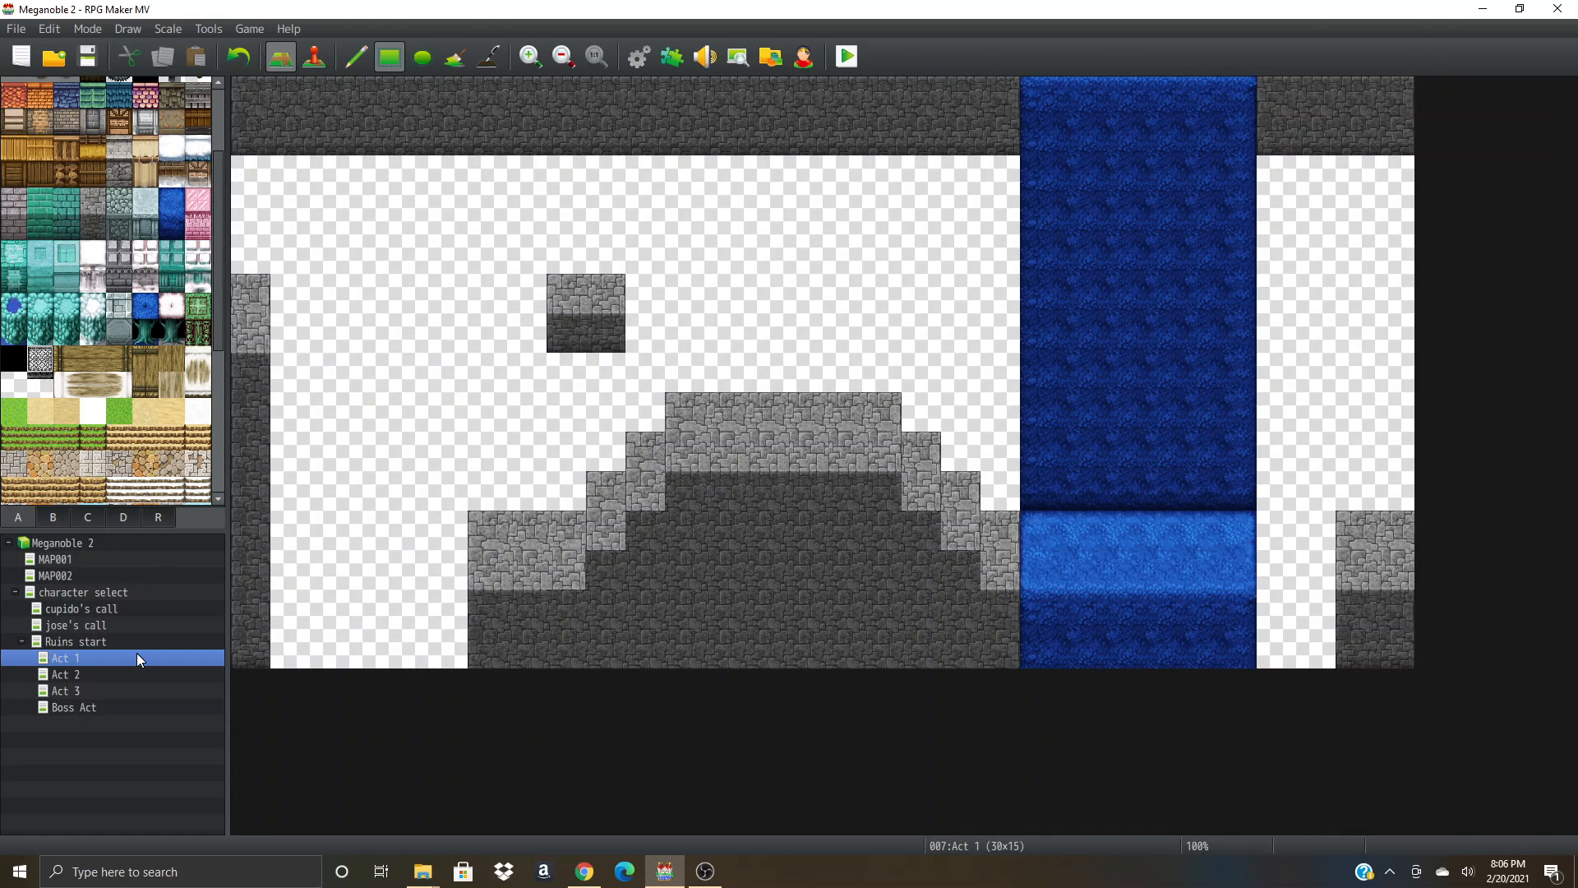
# - Widen the left ledge in Act 1 by one column, six tiles tall, and compare the layout with Ruins start
pyautogui.click(135, 674)
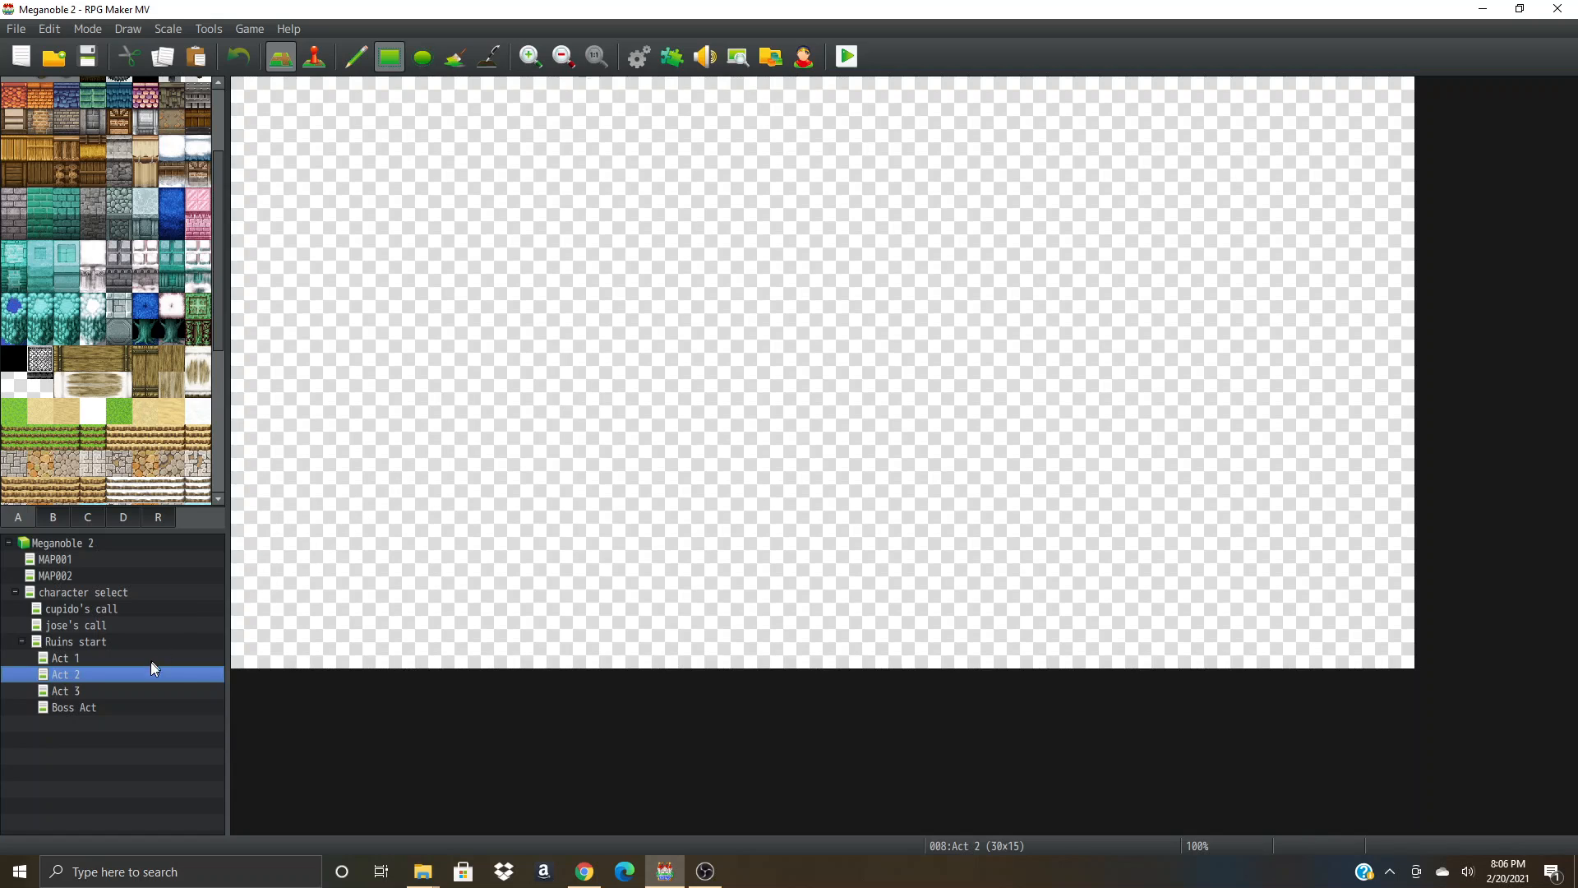
pyautogui.click(150, 658)
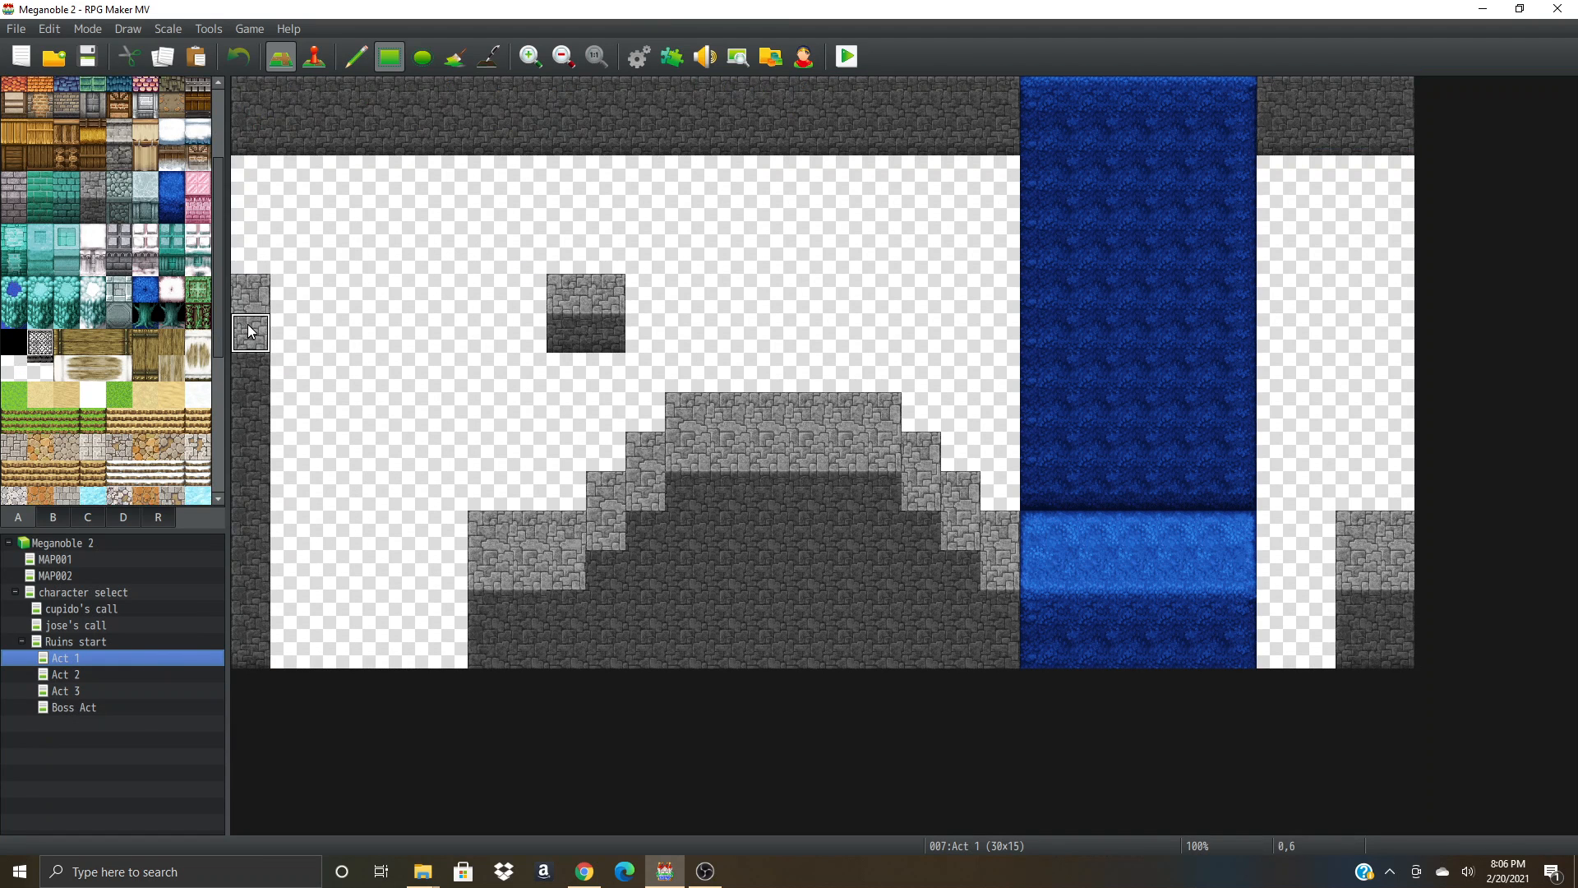
pyautogui.moveTo(281, 297); pyautogui.dragTo(288, 491)
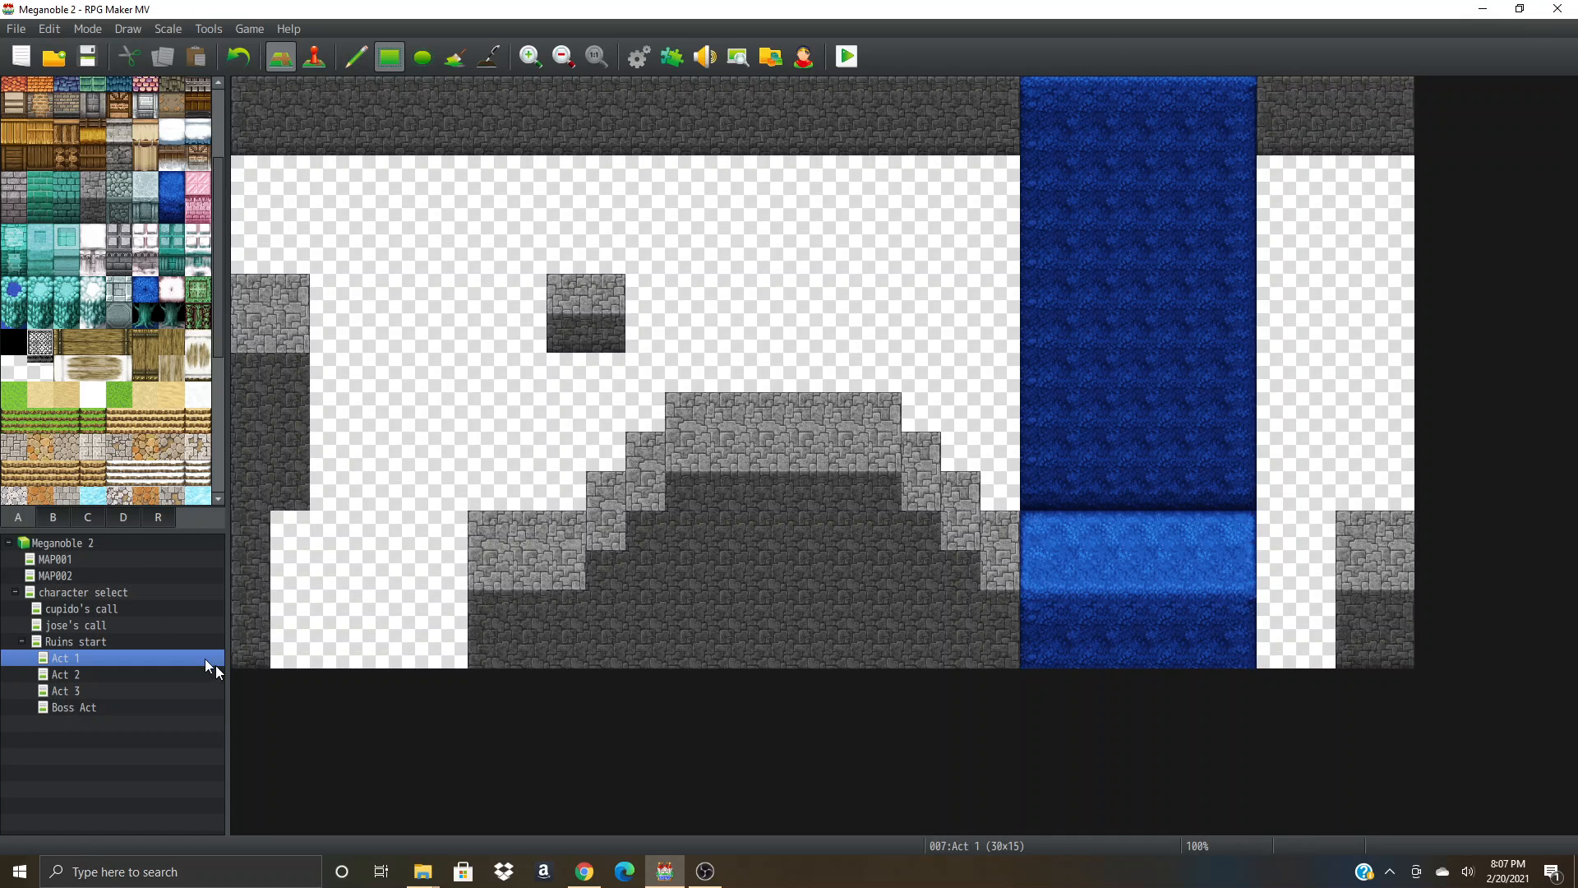
pyautogui.click(76, 642)
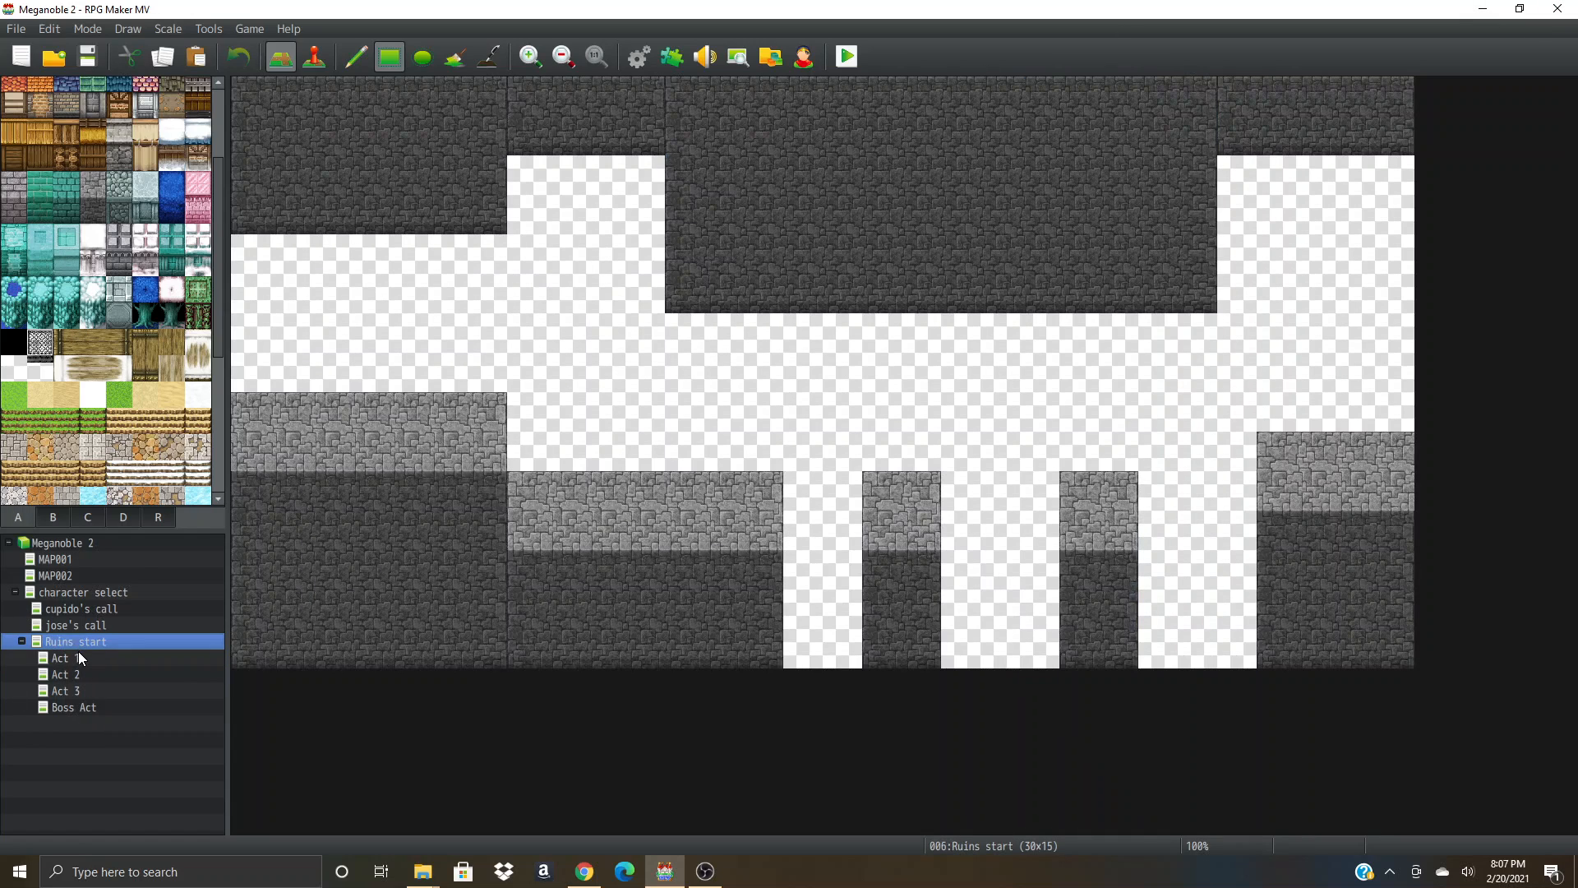
pyautogui.click(80, 658)
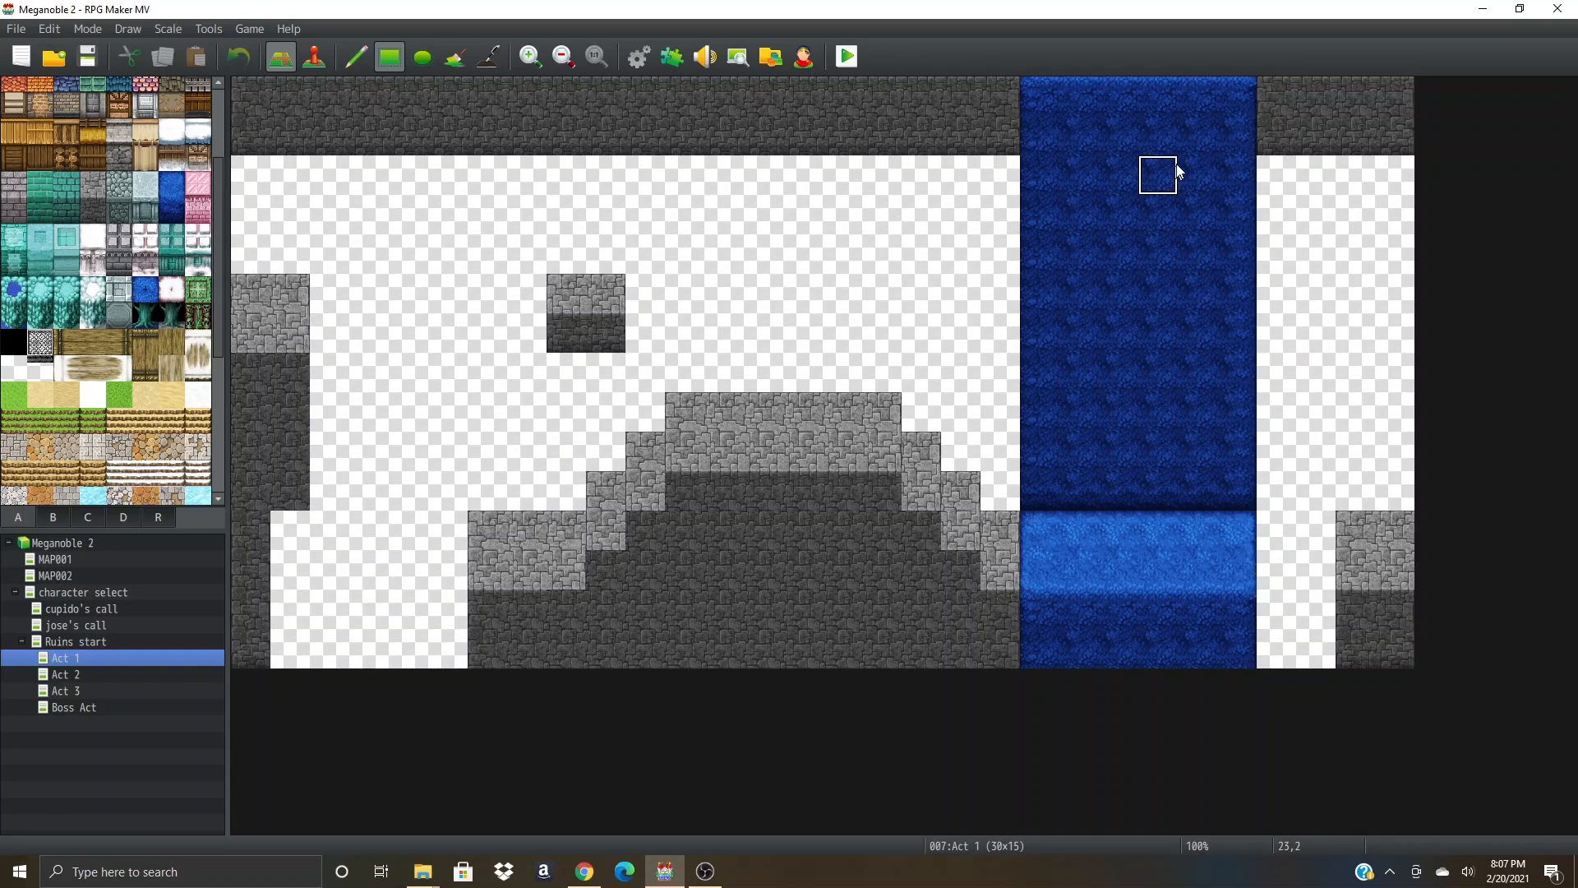
# - Erase the waterfall between the ceiling sections and redraw it from the third row down with a light blue top
pyautogui.click(1047, 96)
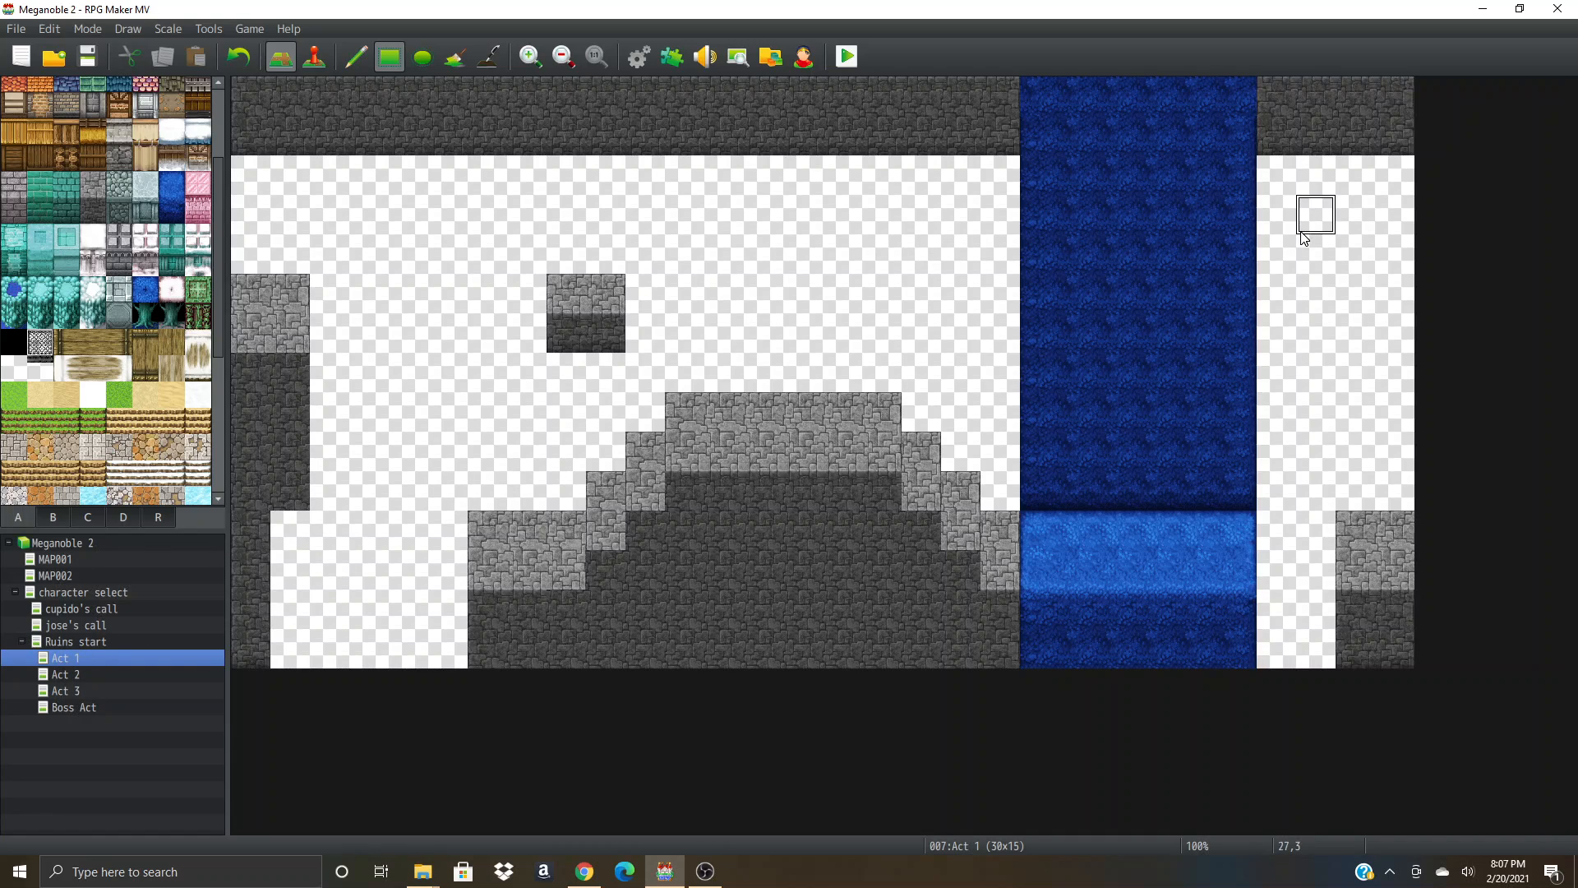
pyautogui.moveTo(1233, 99)
pyautogui.mouseDown()
pyautogui.moveTo(1067, 200)
pyautogui.moveTo(1045, 290)
pyautogui.mouseUp()
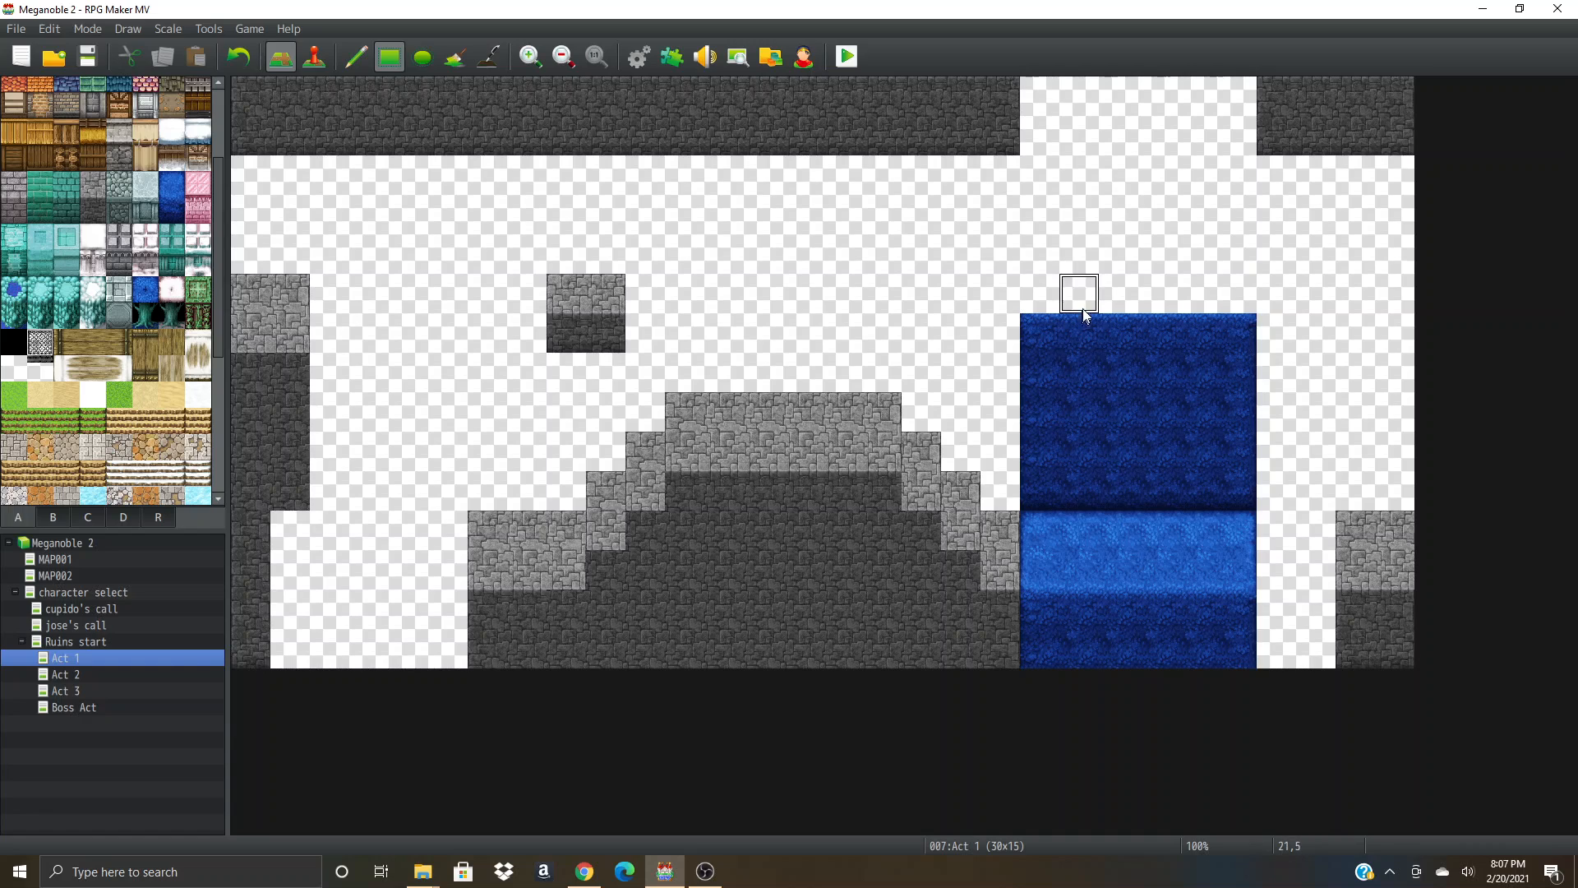
pyautogui.click(1218, 288)
pyautogui.moveTo(1218, 287); pyautogui.dragTo(1049, 187)
pyautogui.moveTo(1074, 343); pyautogui.dragTo(1232, 247)
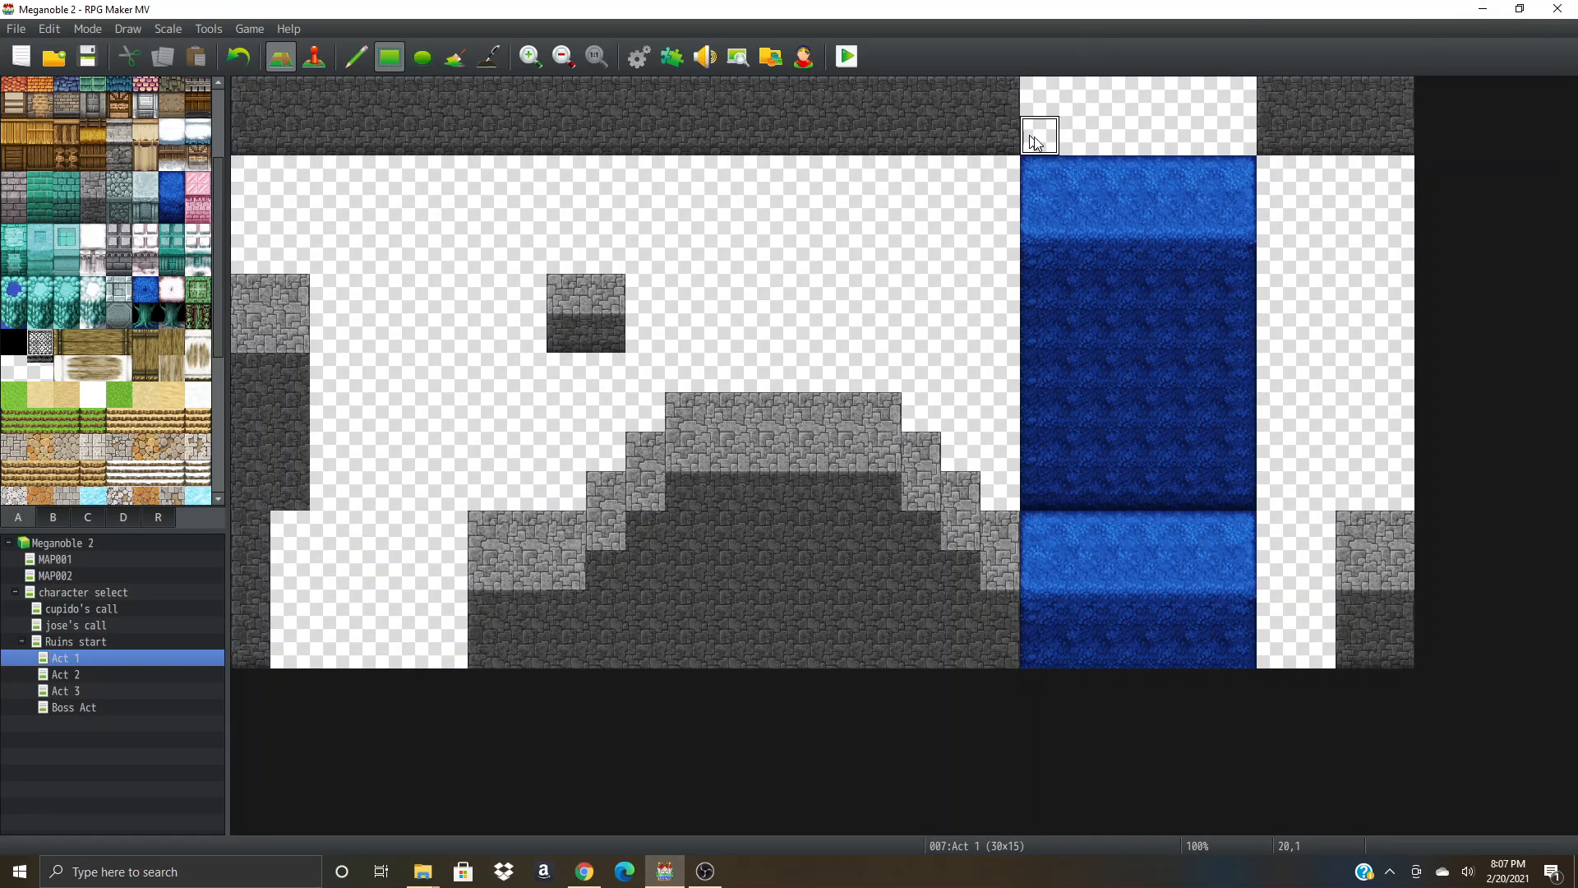
# - Lower the waterfall's light blue top by two tiles by stamping a copy of its upper section one tile down twice
pyautogui.moveTo(1157, 252); pyautogui.dragTo(1027, 276, button='right')
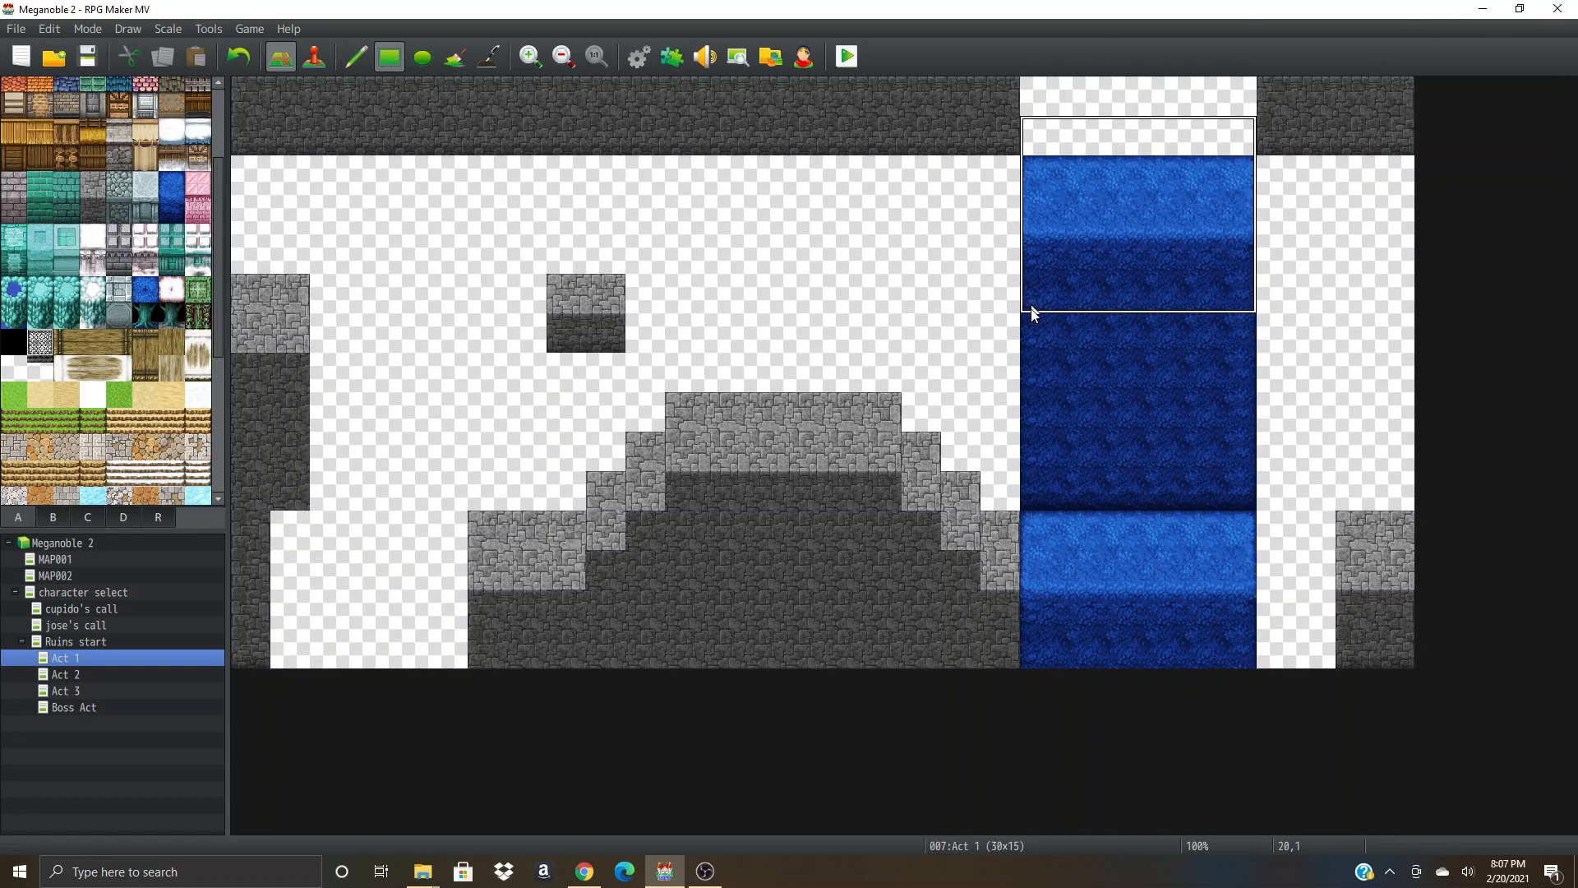
pyautogui.click(1034, 343)
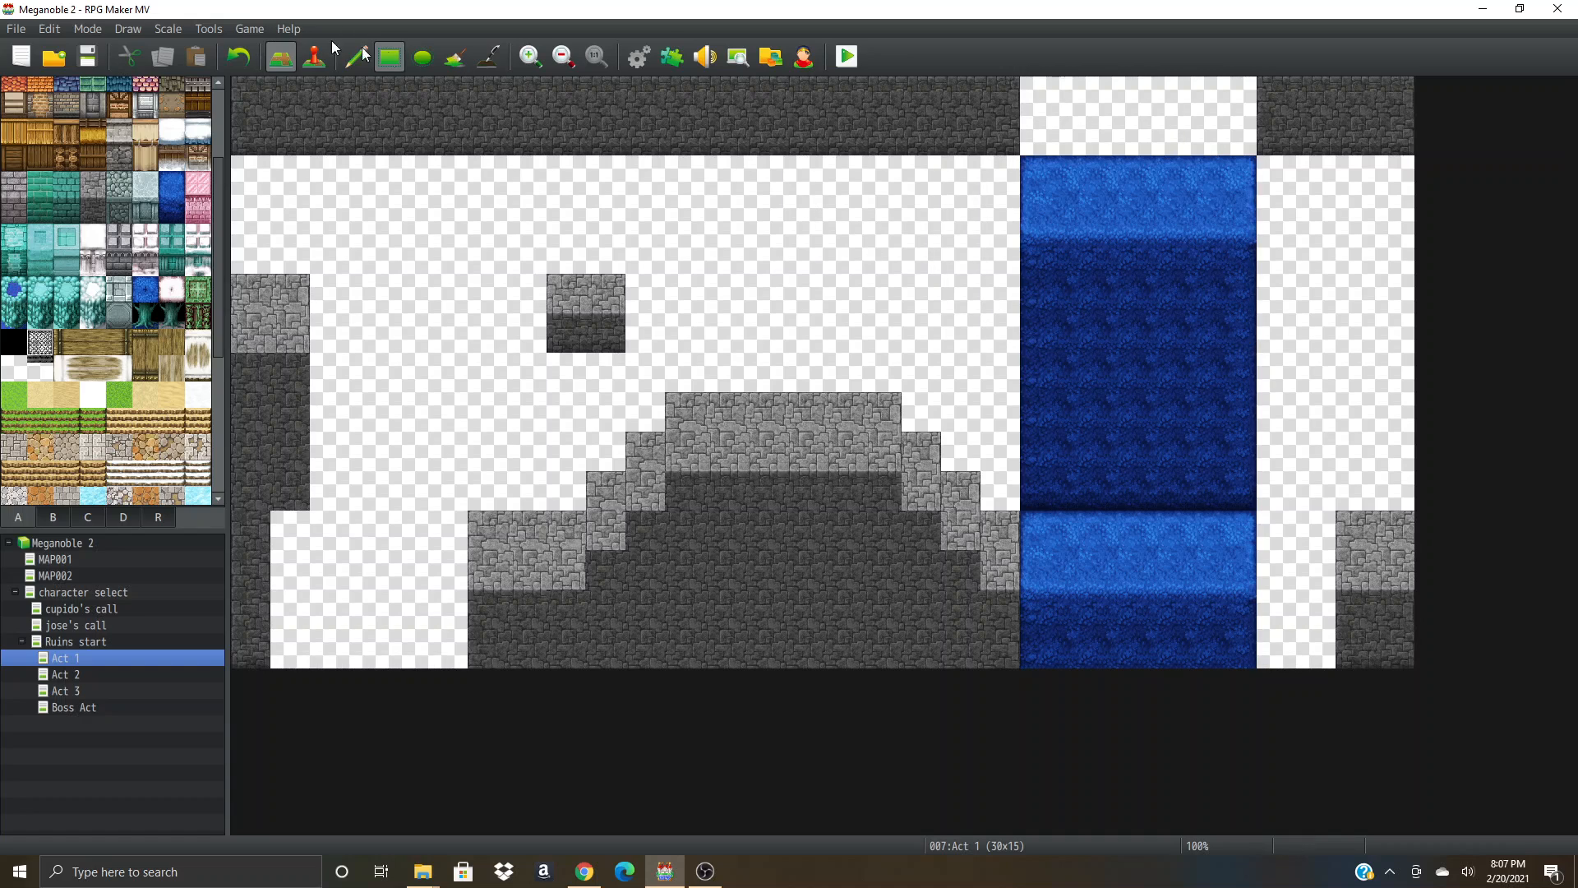
pyautogui.click(367, 62)
pyautogui.click(1028, 333)
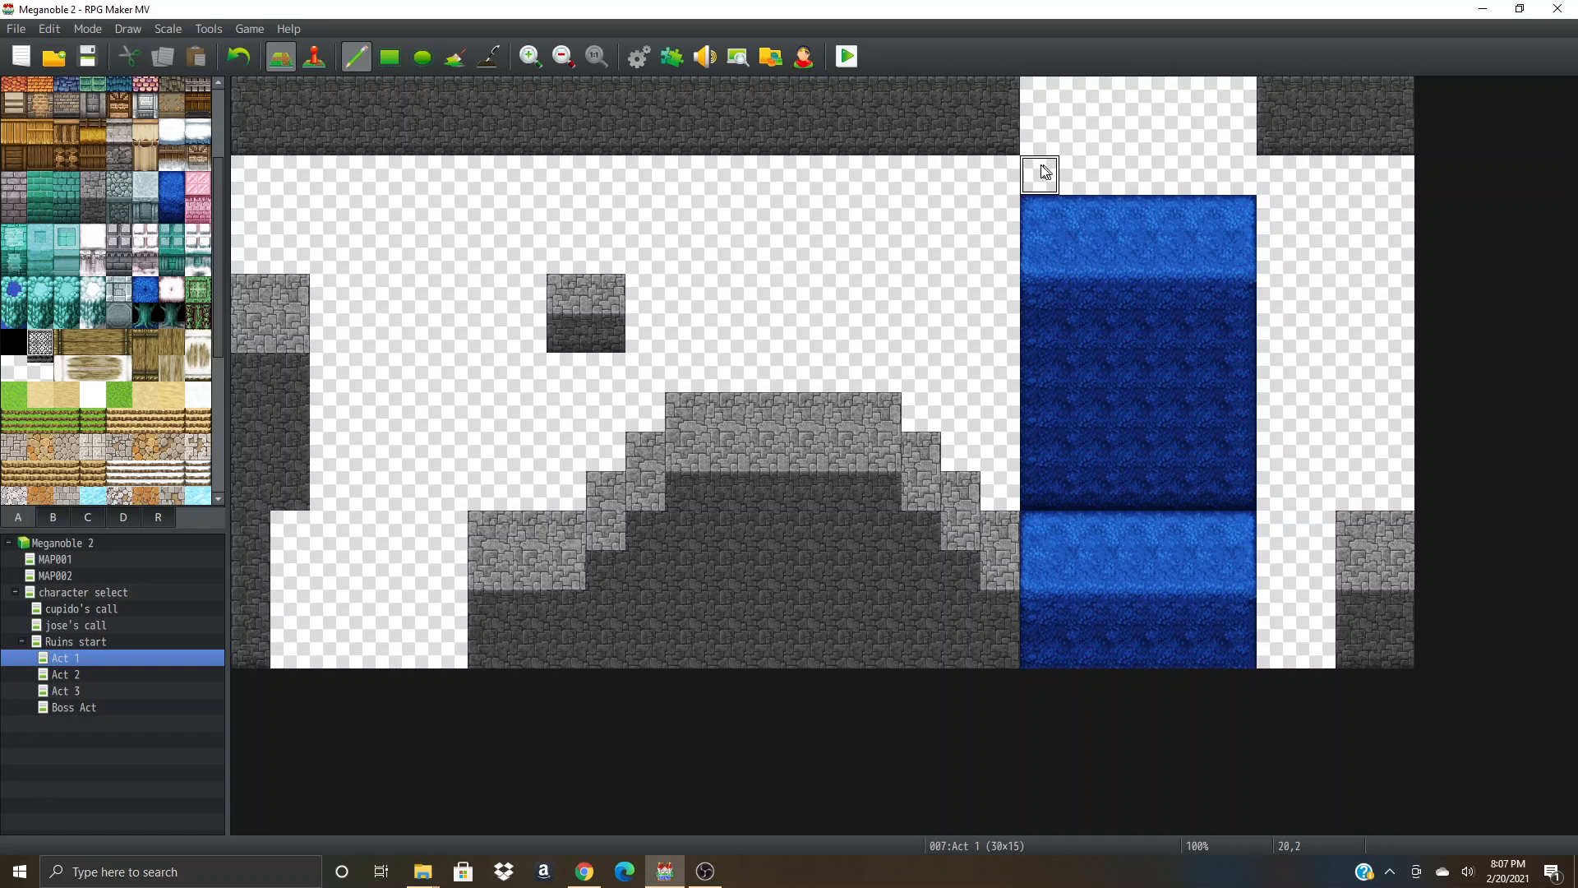
pyautogui.moveTo(1024, 171); pyautogui.dragTo(1230, 301, button='right')
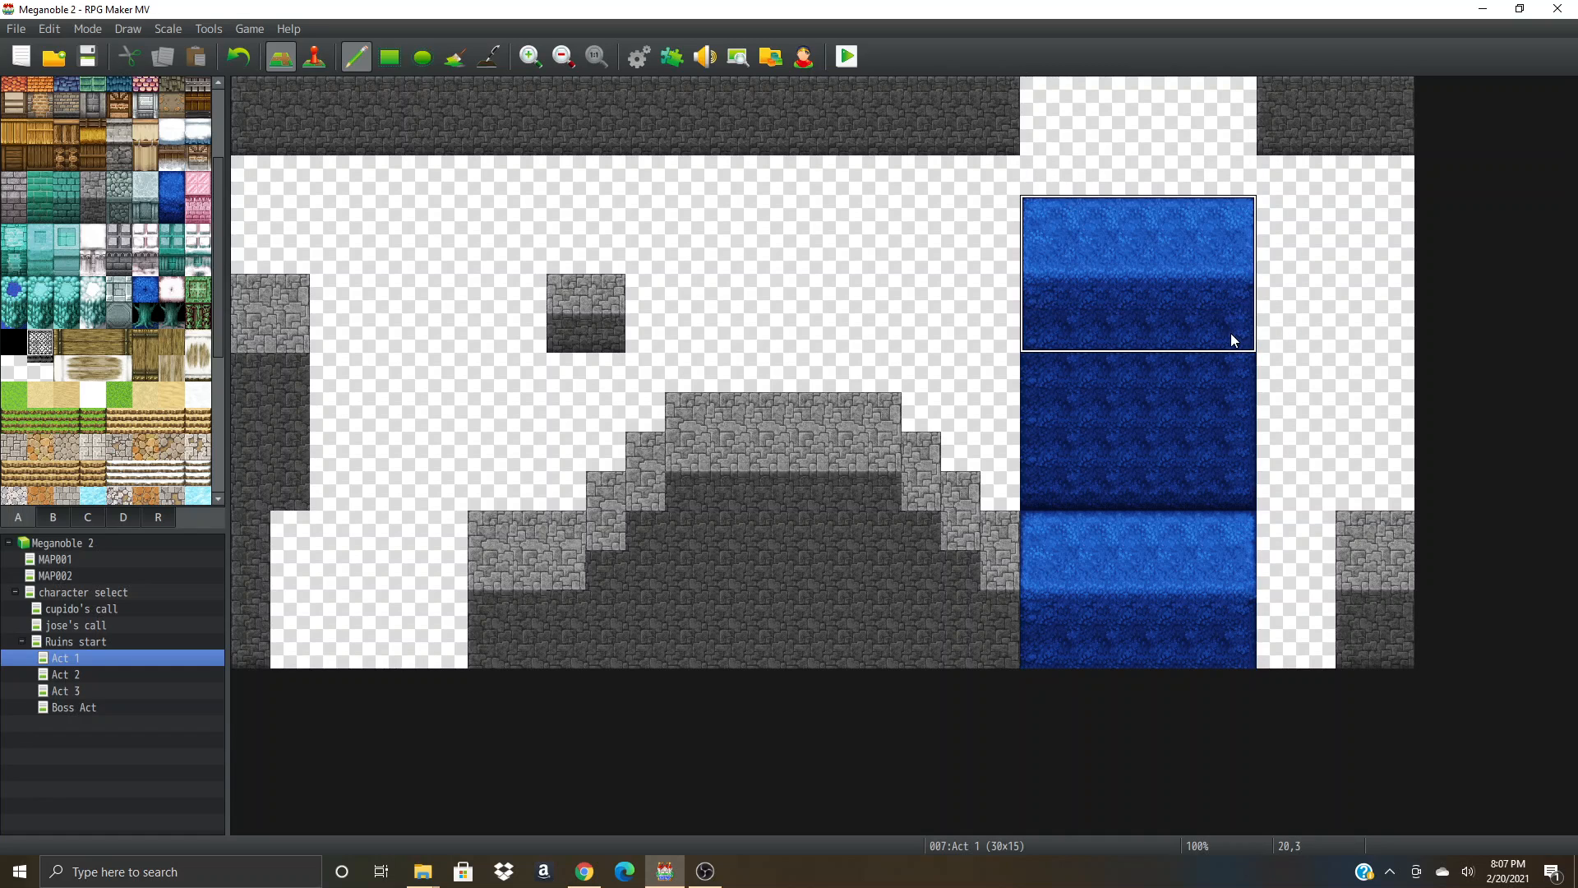
pyautogui.click(1231, 332)
pyautogui.rightClick(993, 254)
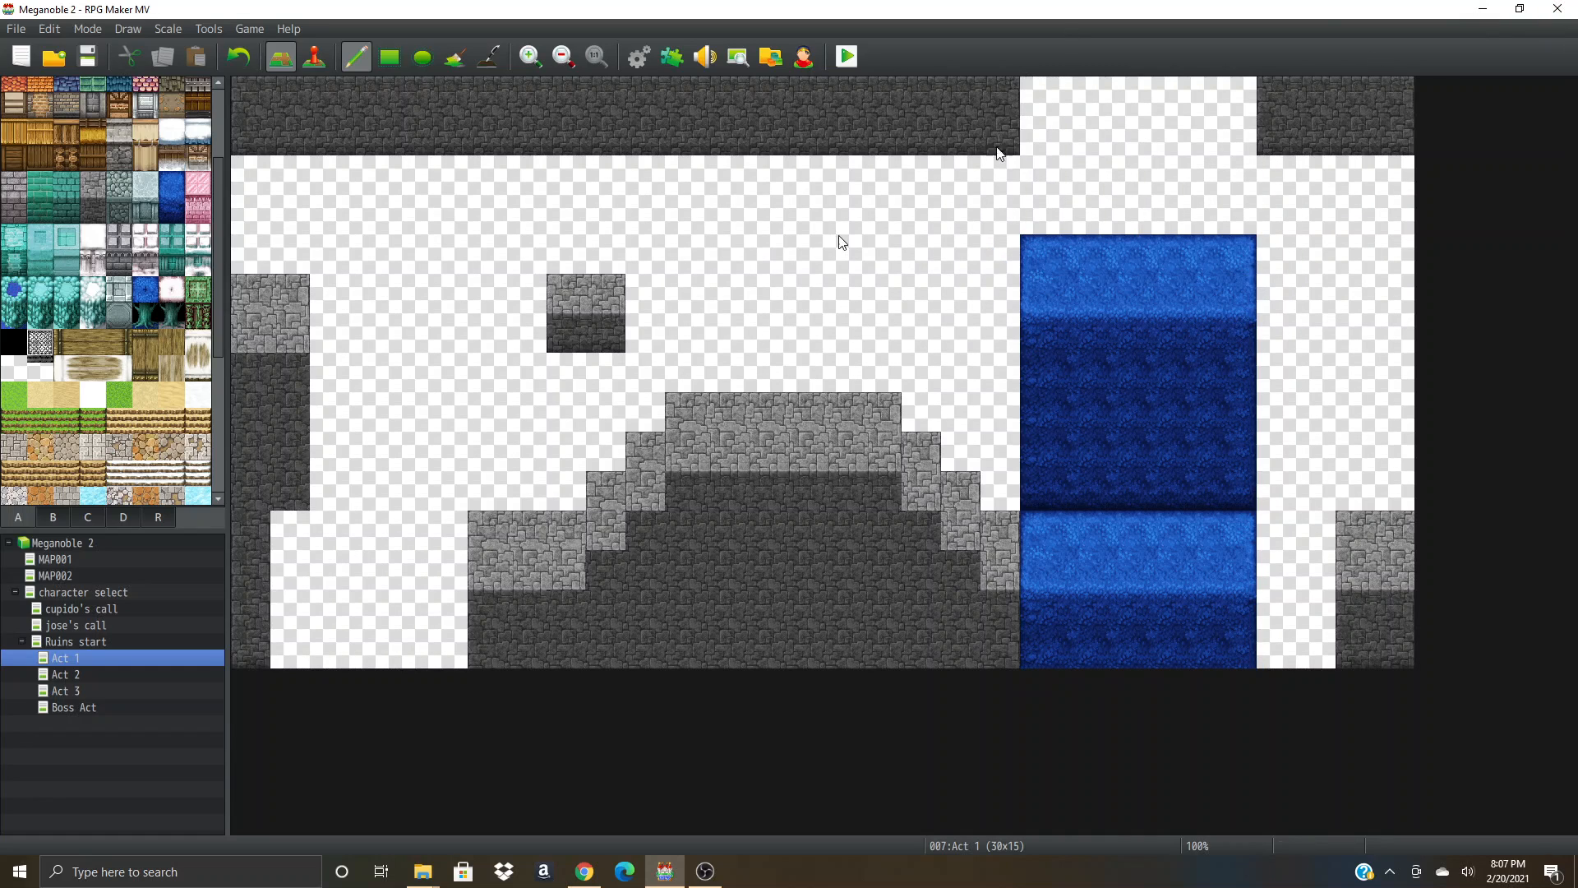
# - Copy Act 1's right-edge stone block into the bottom-left corner of Act 2 and stamp a second copy beside it
pyautogui.click(111, 673)
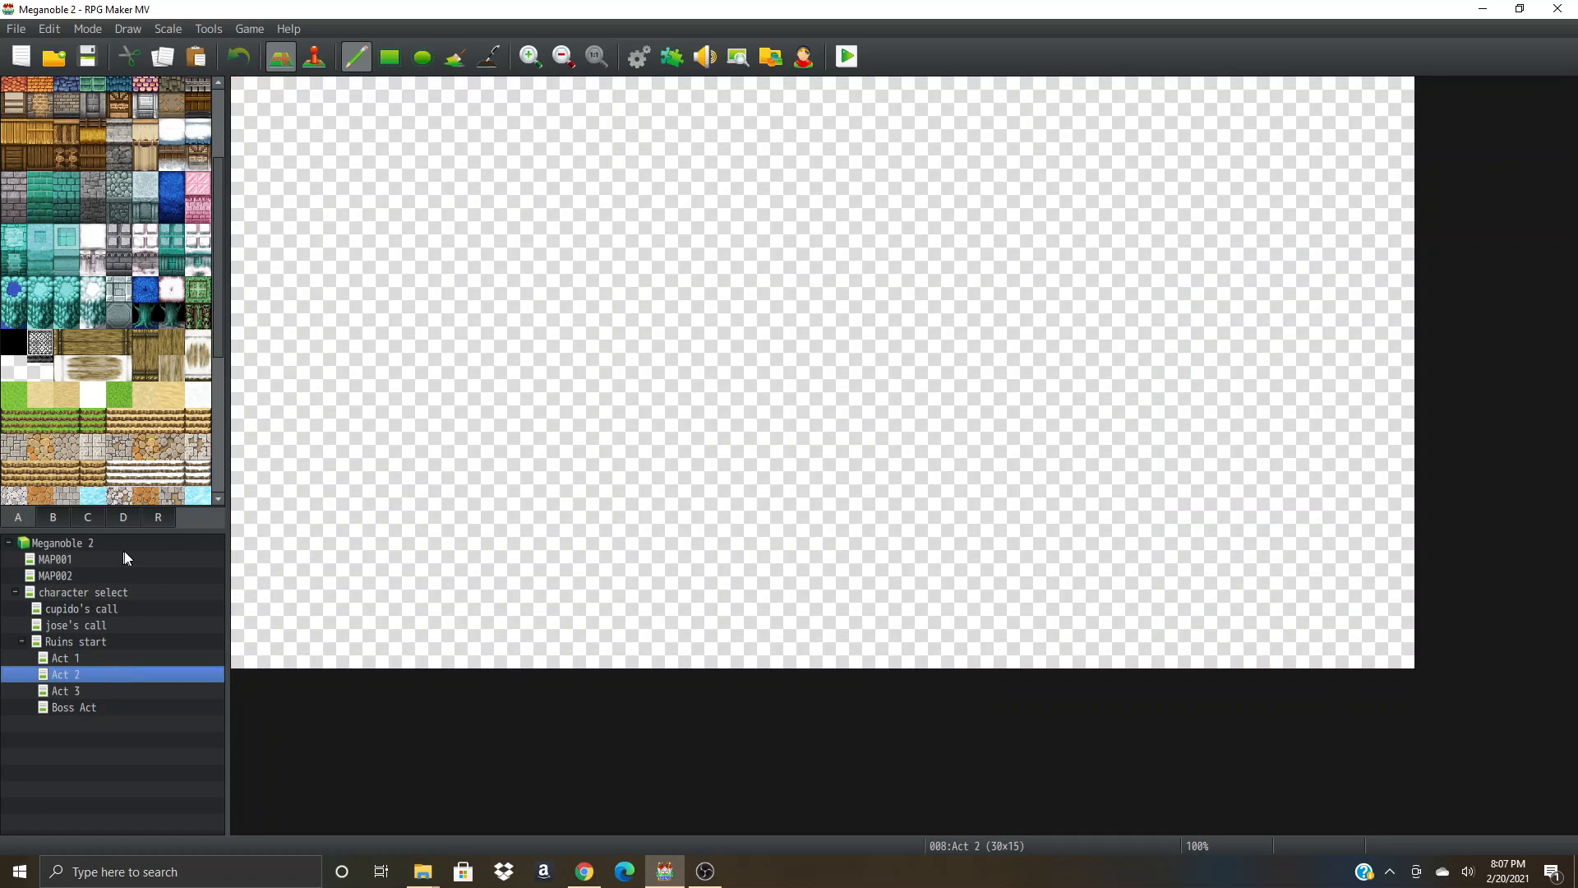
pyautogui.click(65, 657)
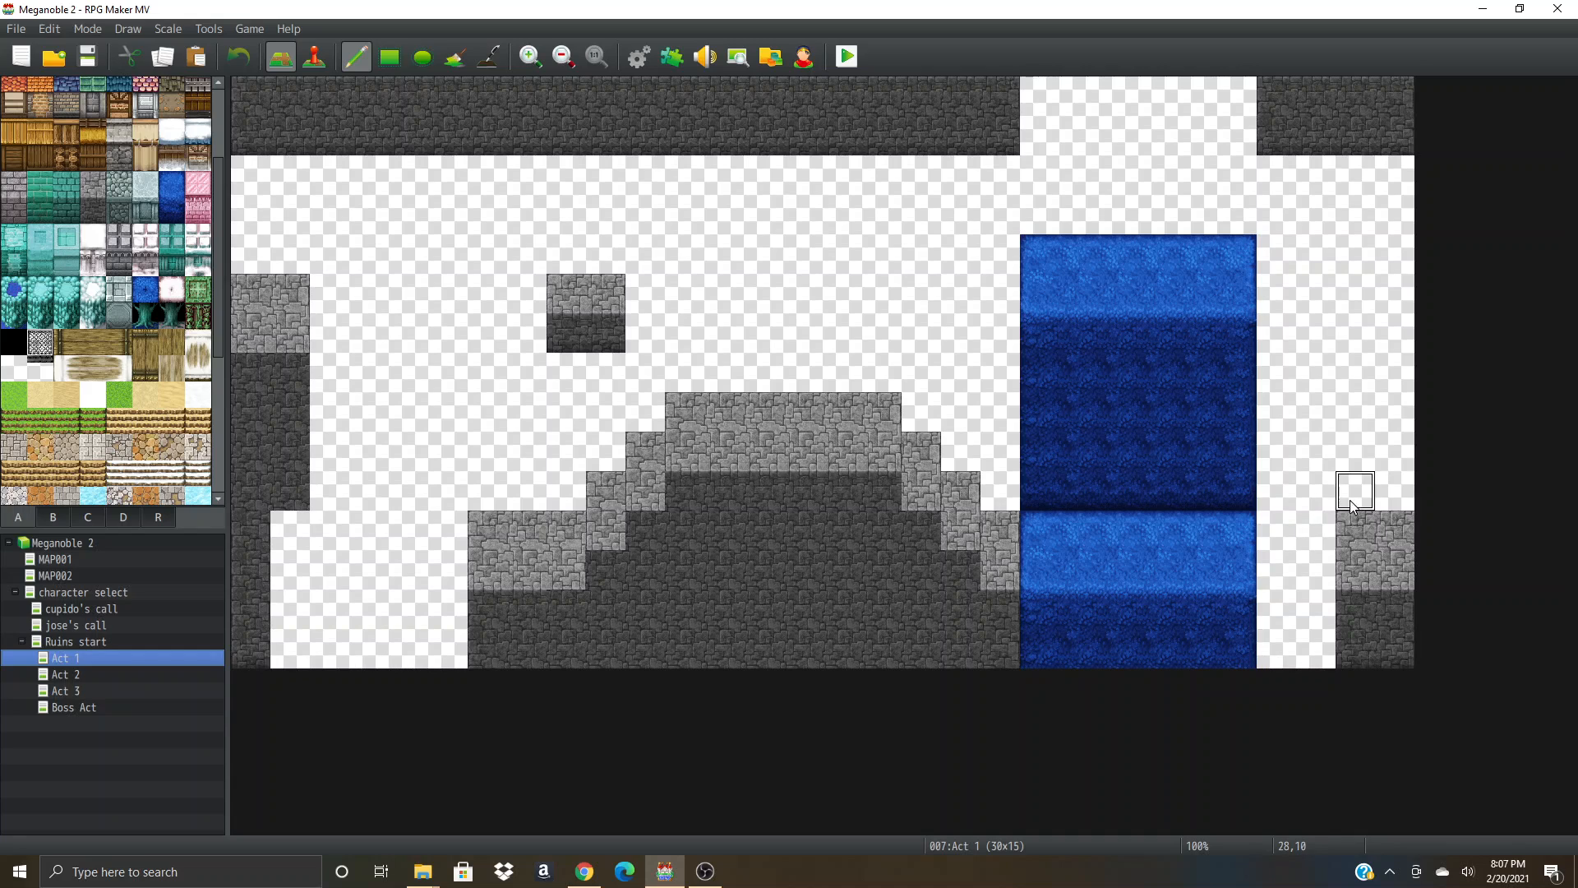
pyautogui.click(96, 677)
pyautogui.click(284, 644)
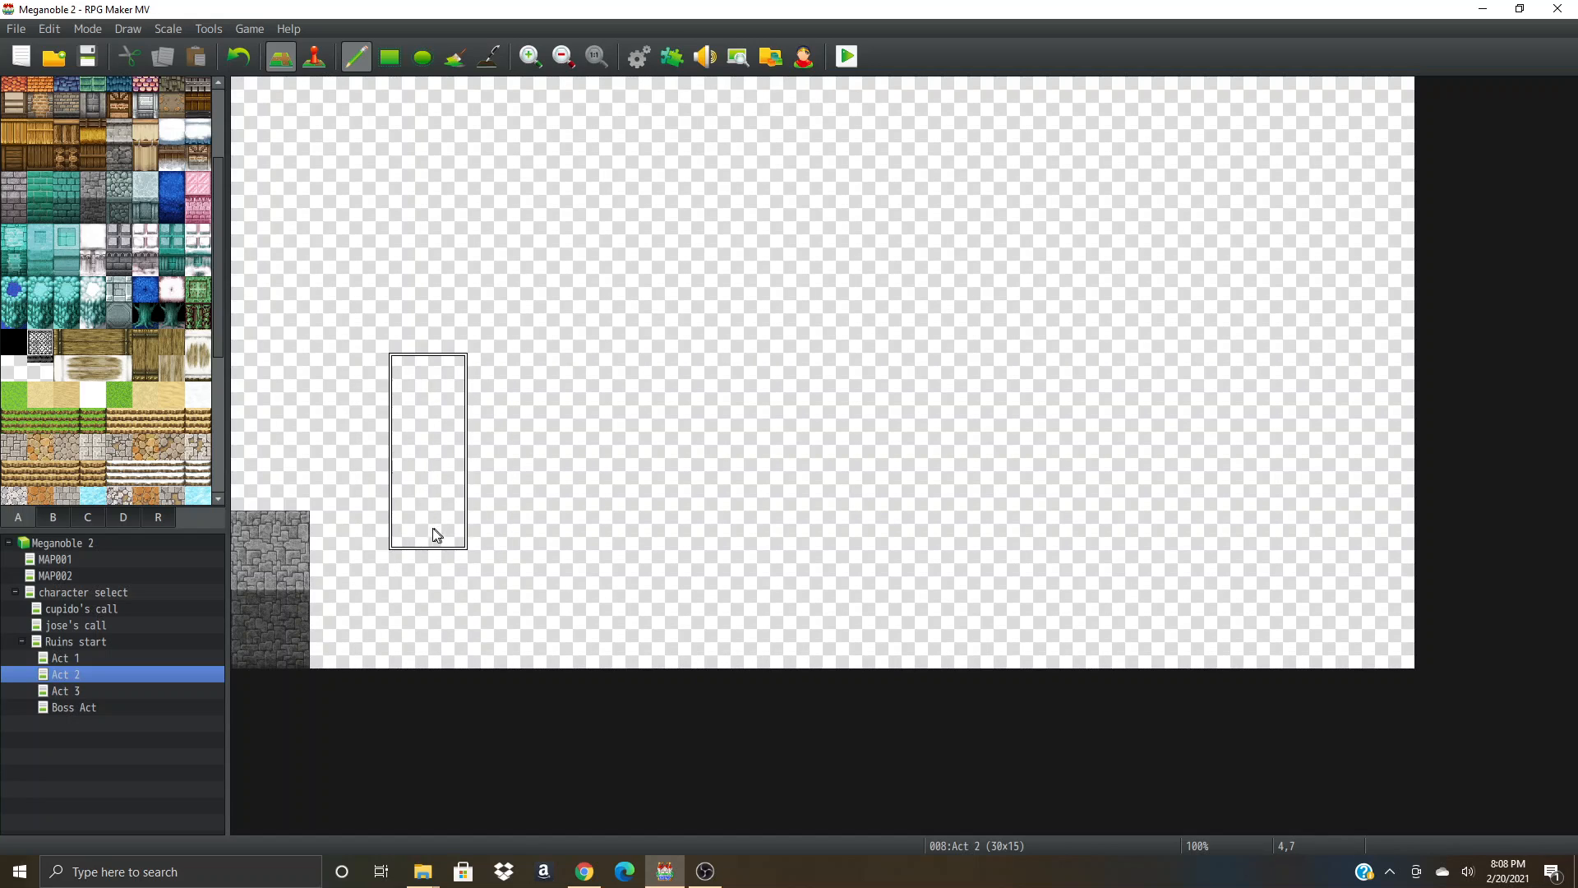
pyautogui.click(374, 653)
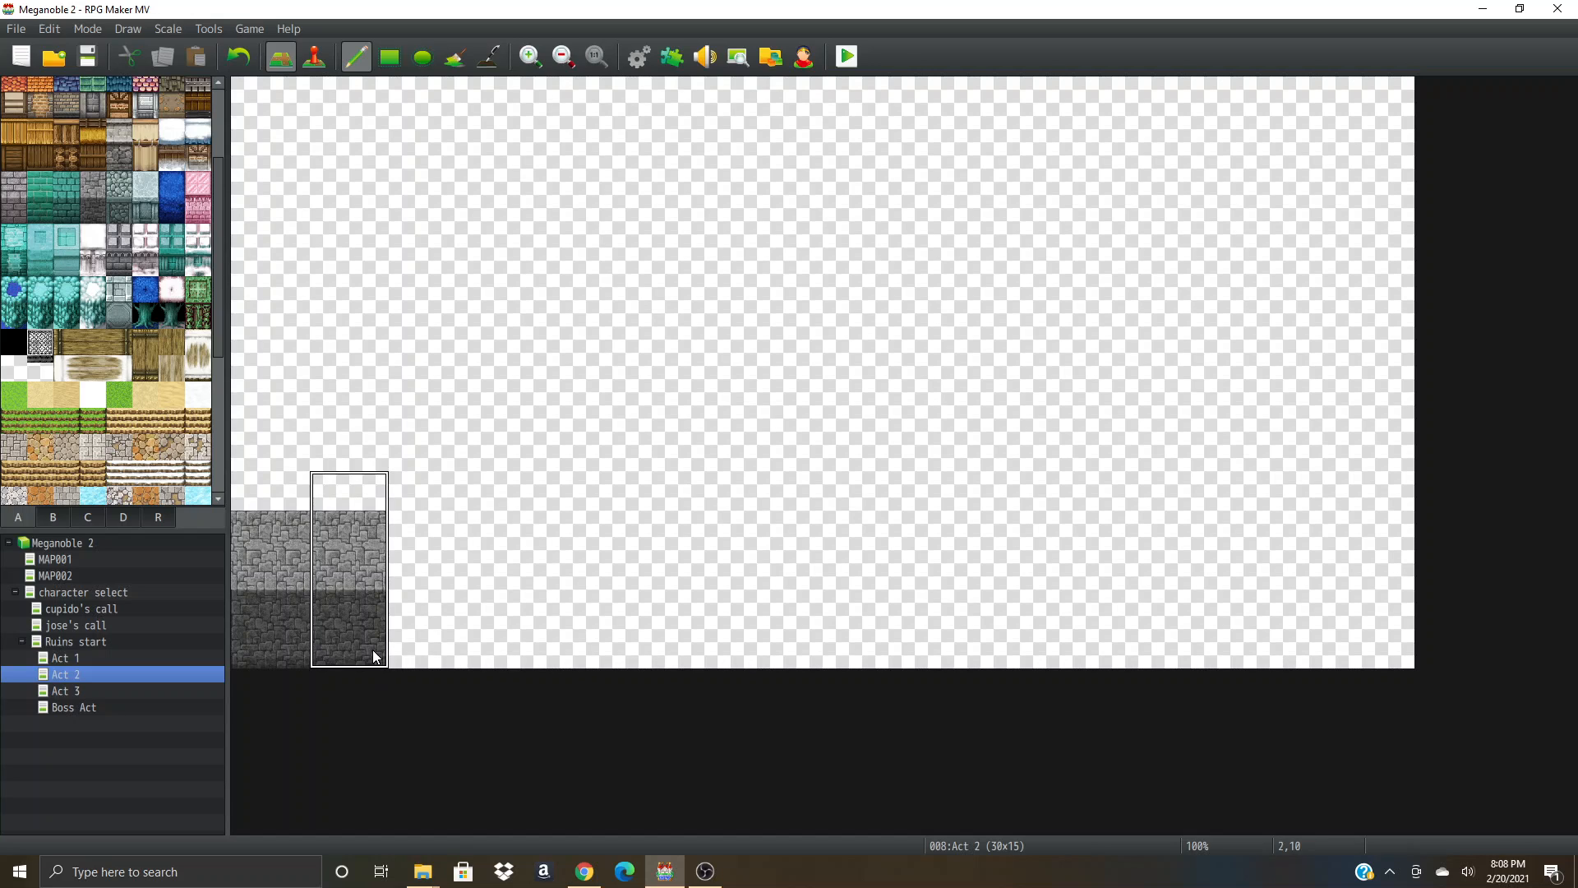
pyautogui.click(455, 652)
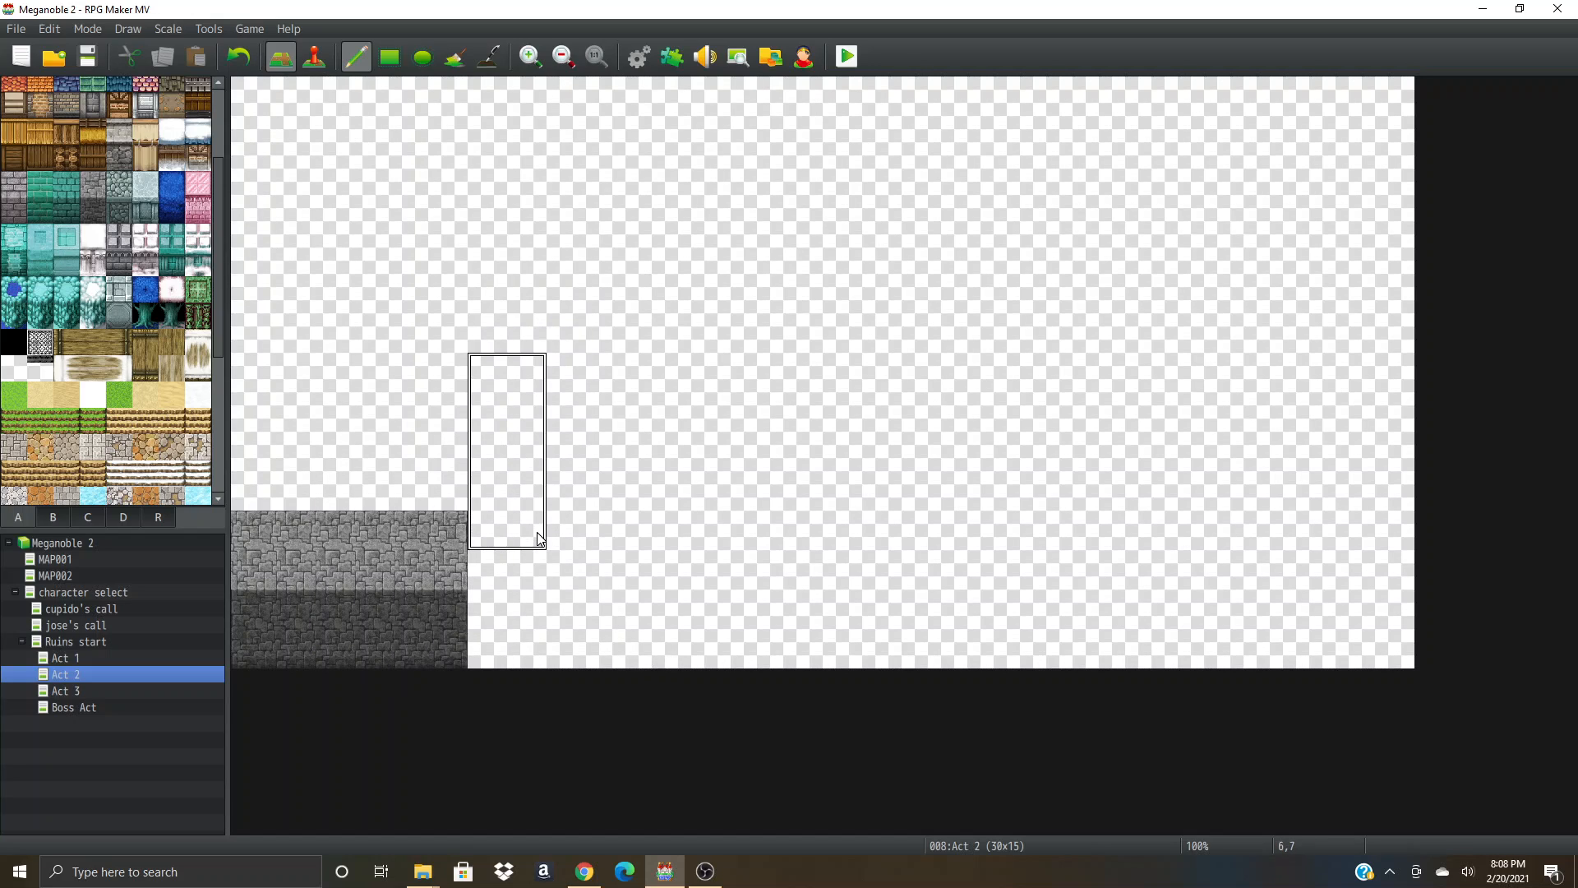
pyautogui.hotkey('ctrl', 'z')
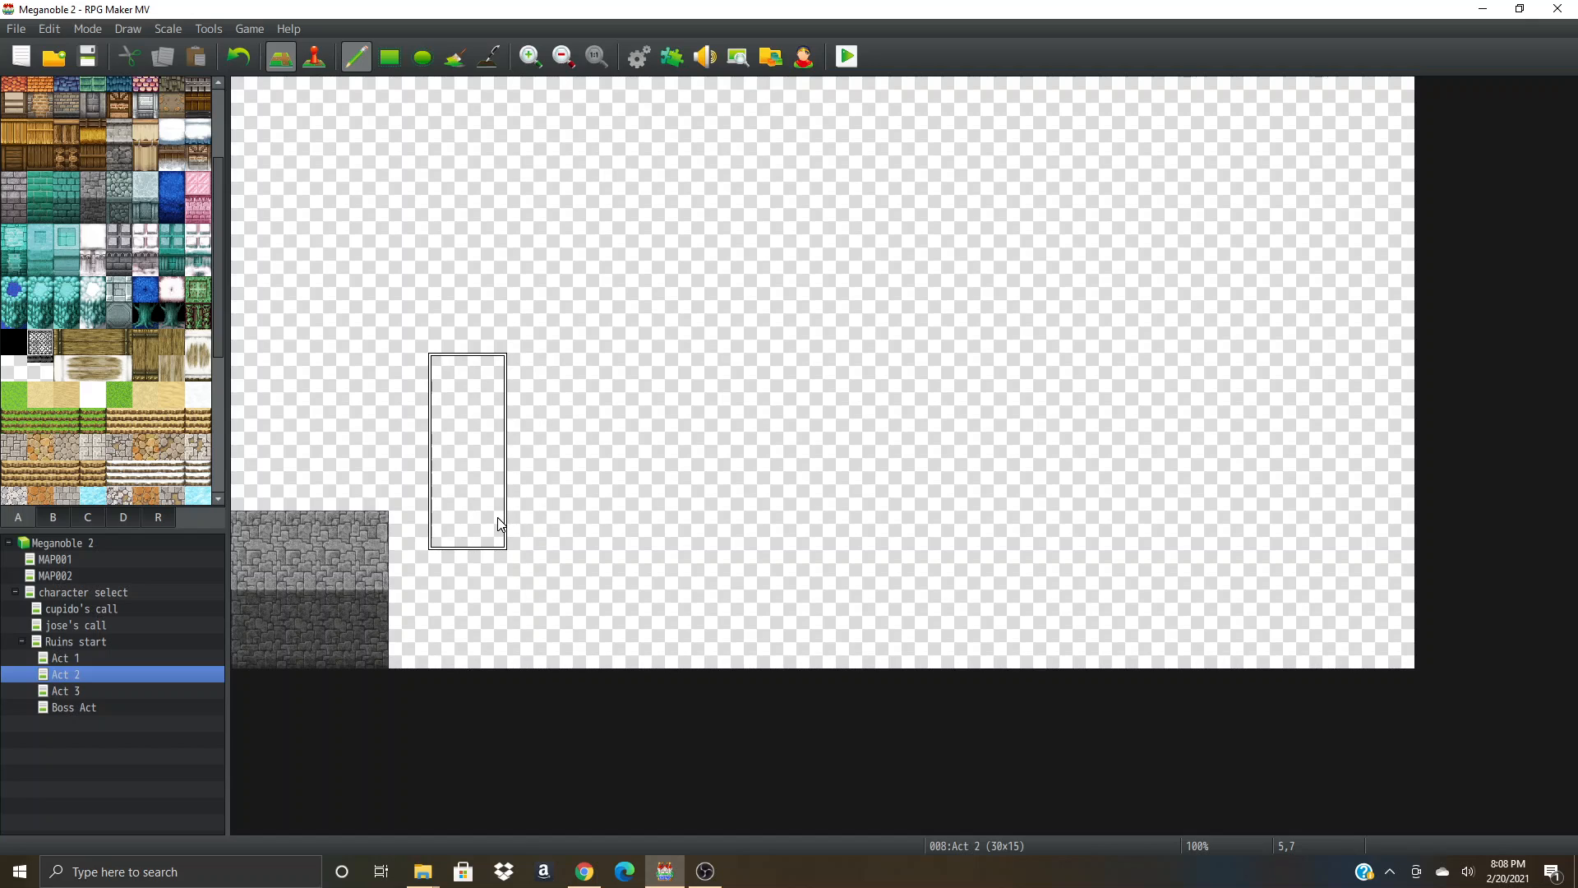
pyautogui.click(498, 522)
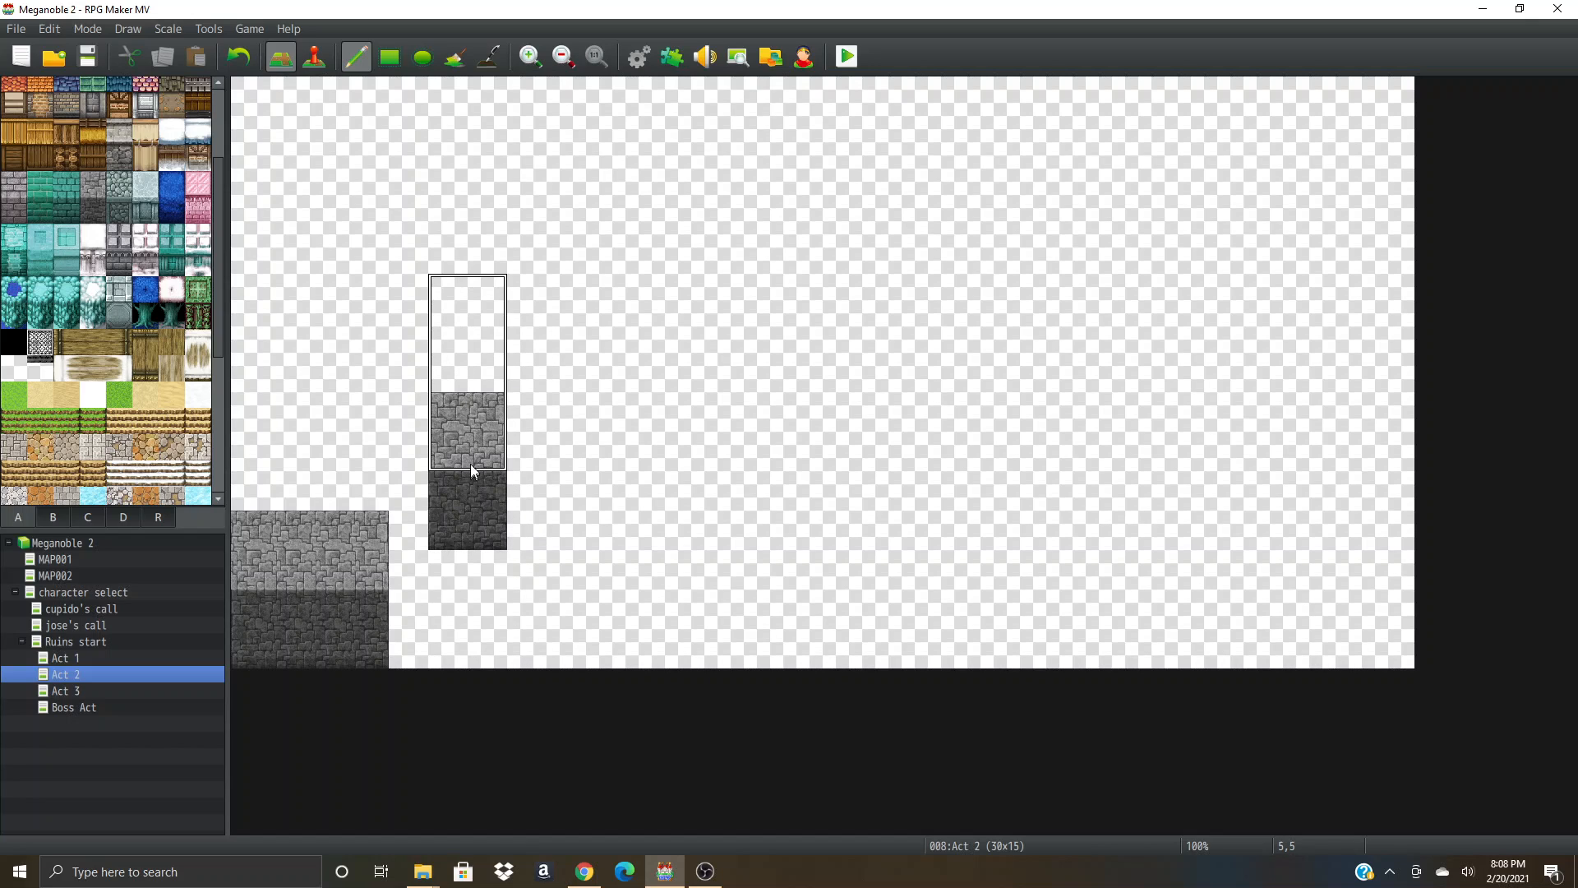
pyautogui.hotkey('ctrl', 'z')
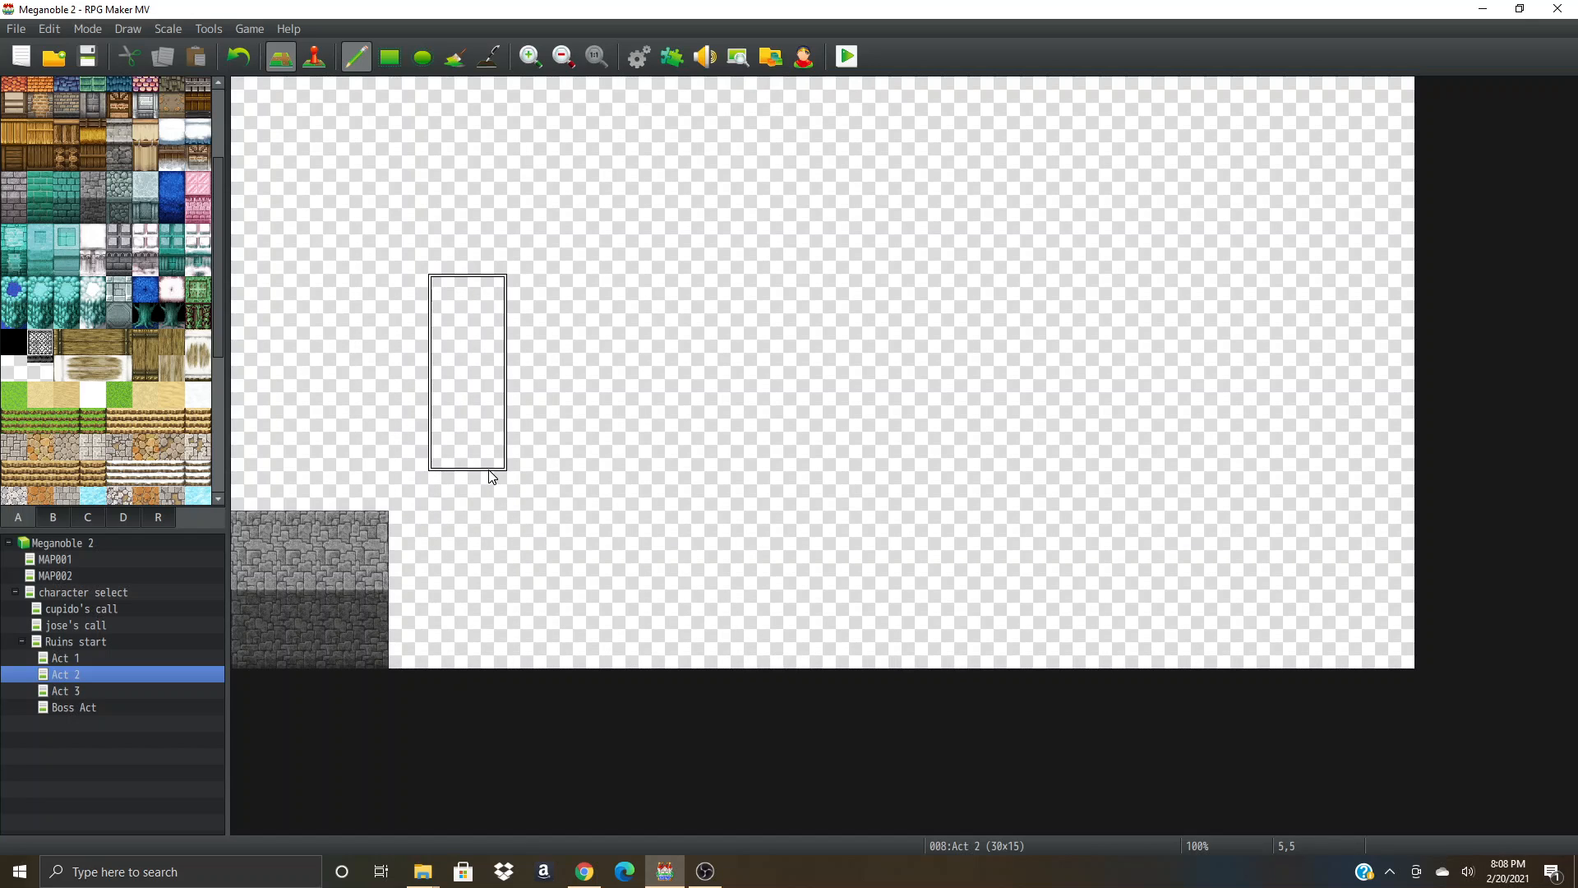
# - Stamp two separate two-tile-wide stone platforms in Act 2's upper-left area and trim each to three tiles tall with one dark bottom row
pyautogui.click(461, 457)
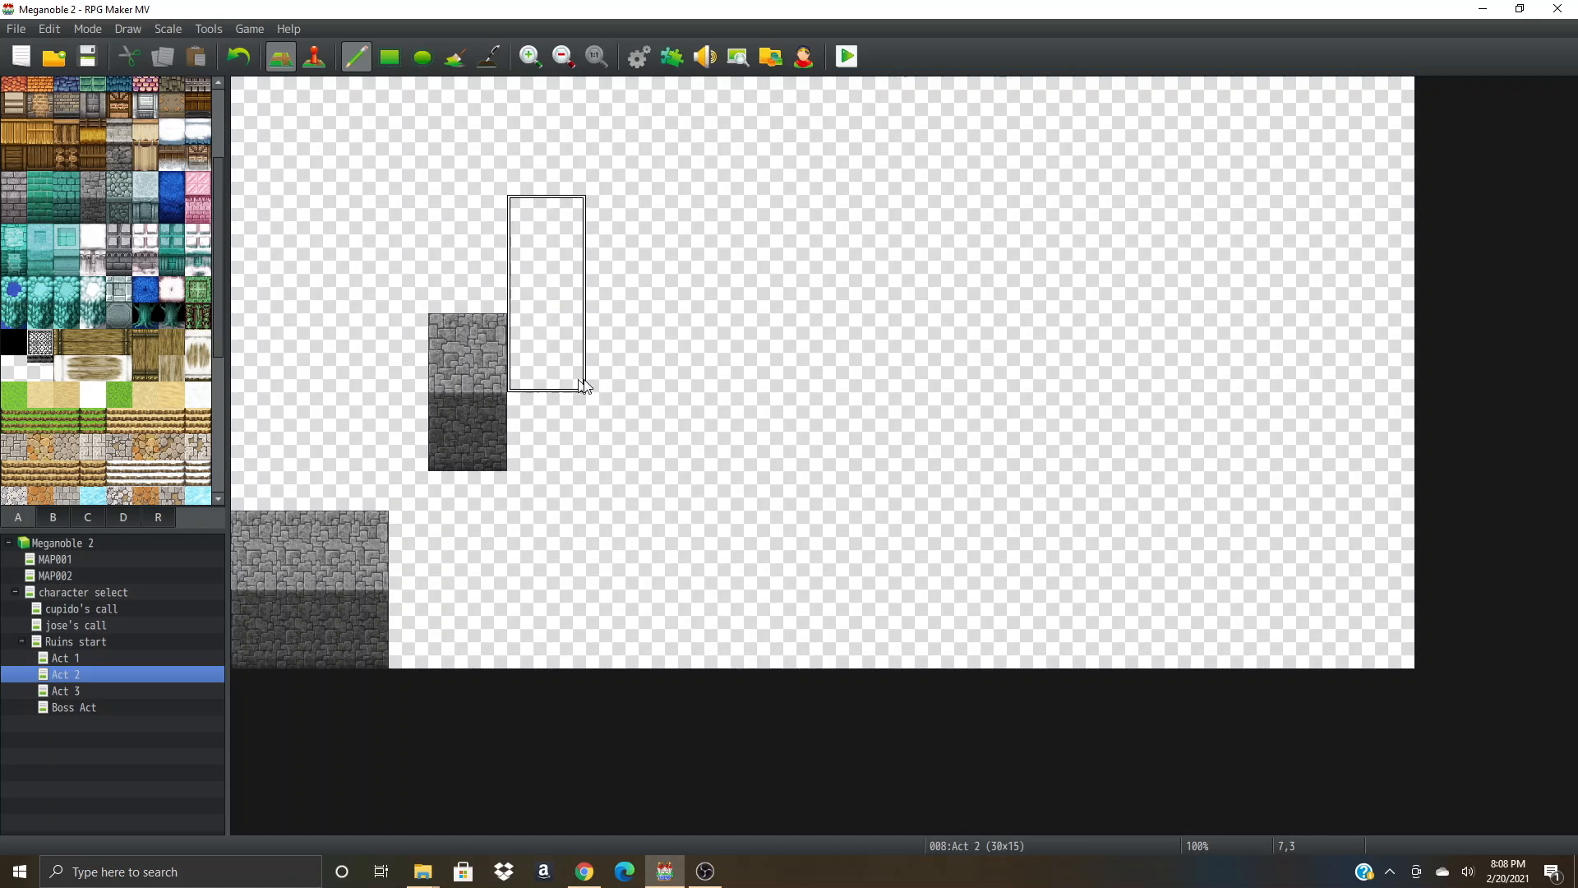
pyautogui.click(630, 366)
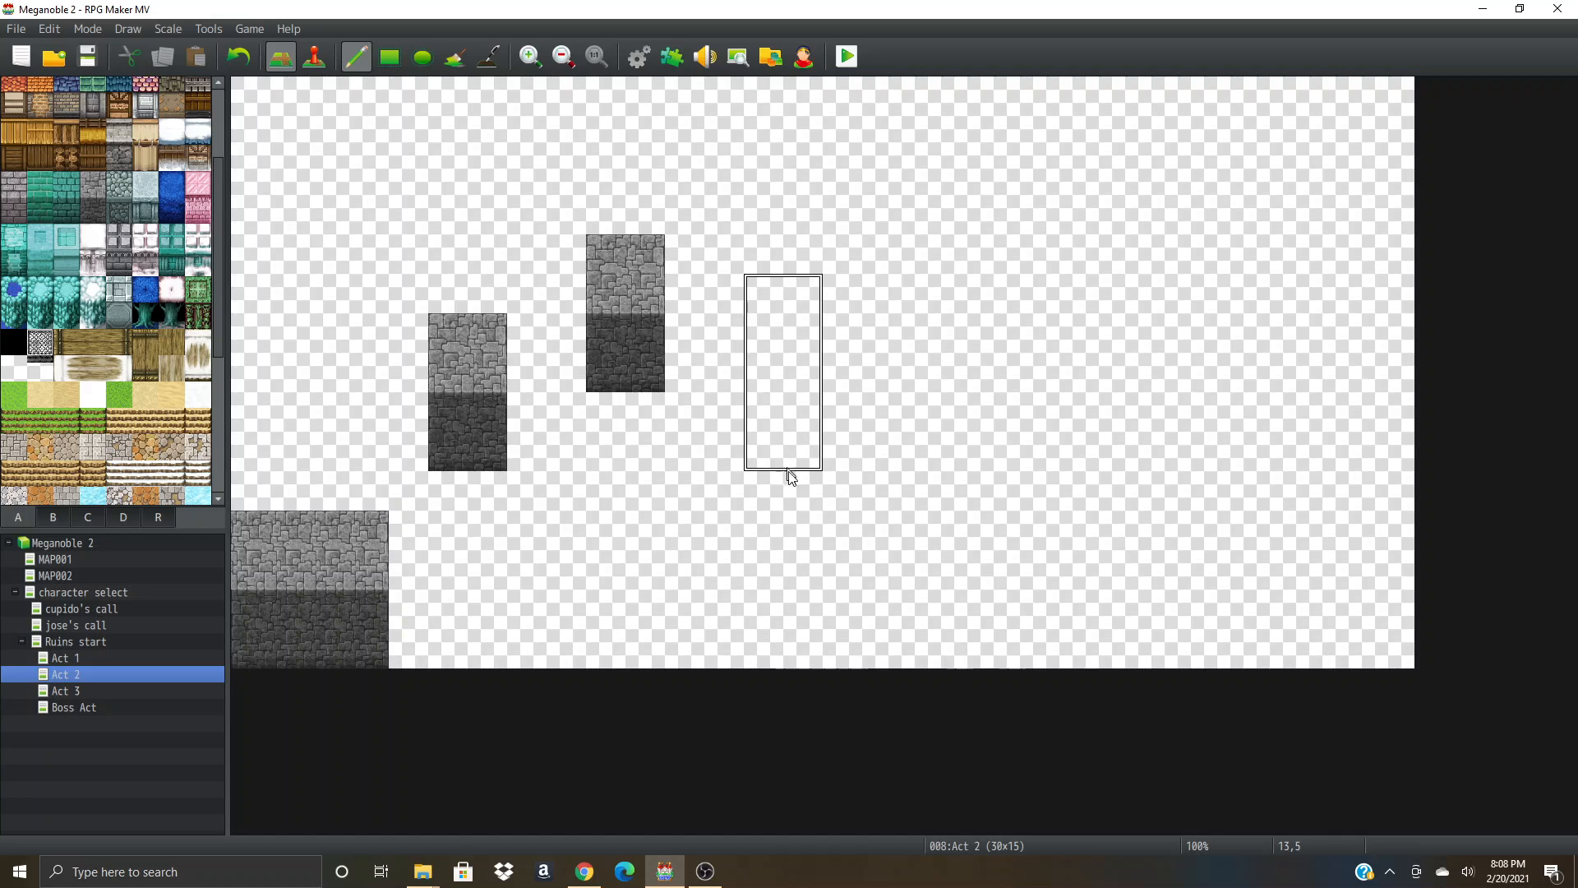
pyautogui.rightClick(496, 442)
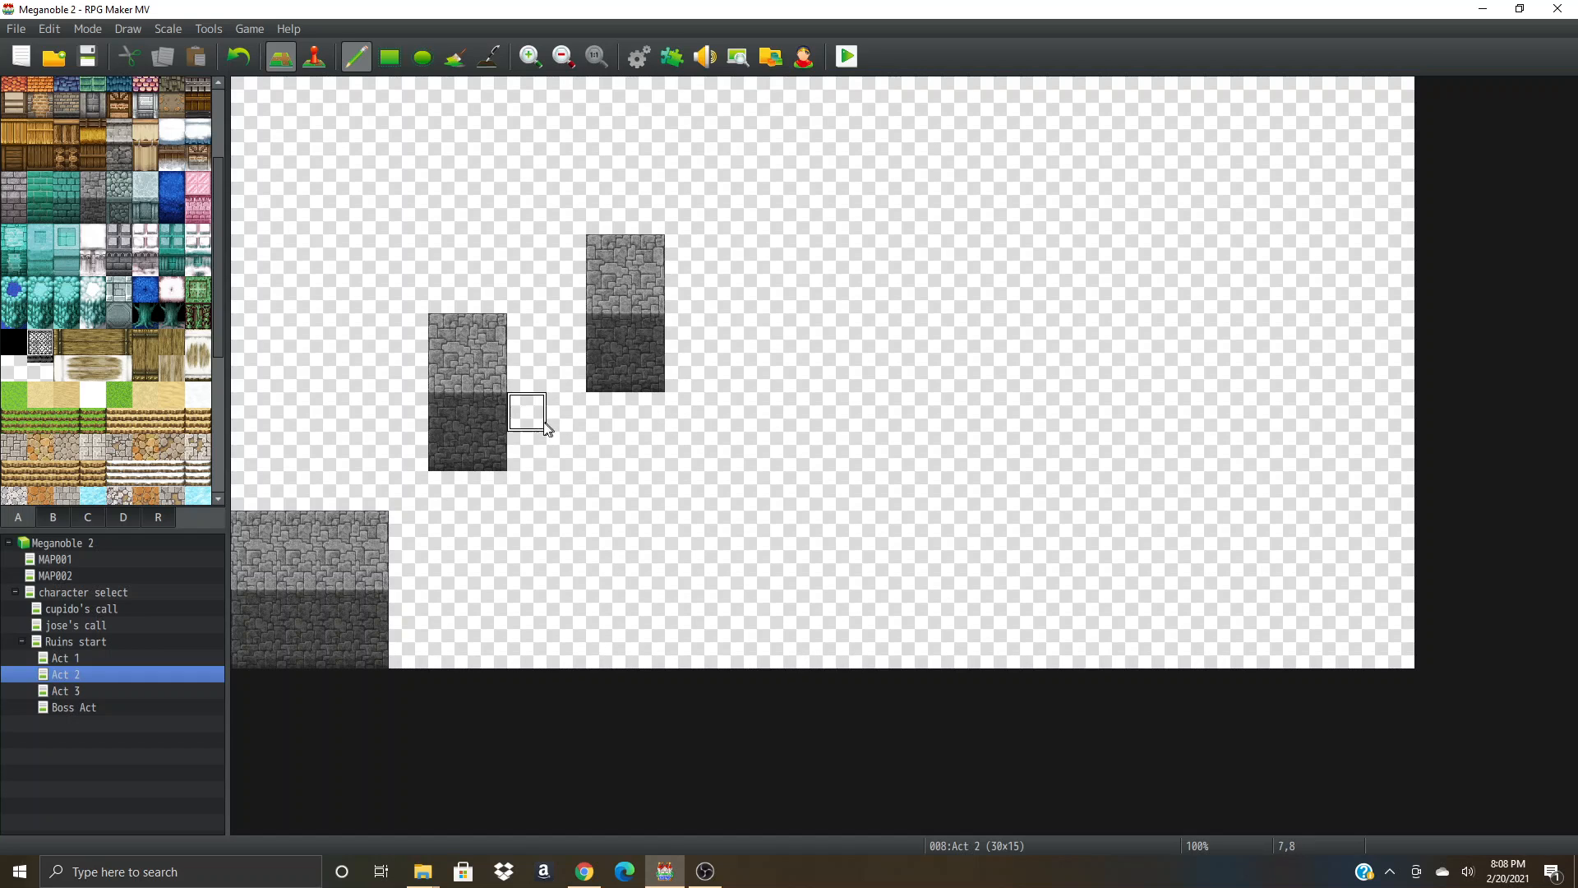
pyautogui.click(450, 435)
pyautogui.rightClick(532, 282)
pyautogui.moveTo(424, 333); pyautogui.dragTo(518, 318)
pyautogui.click(487, 333)
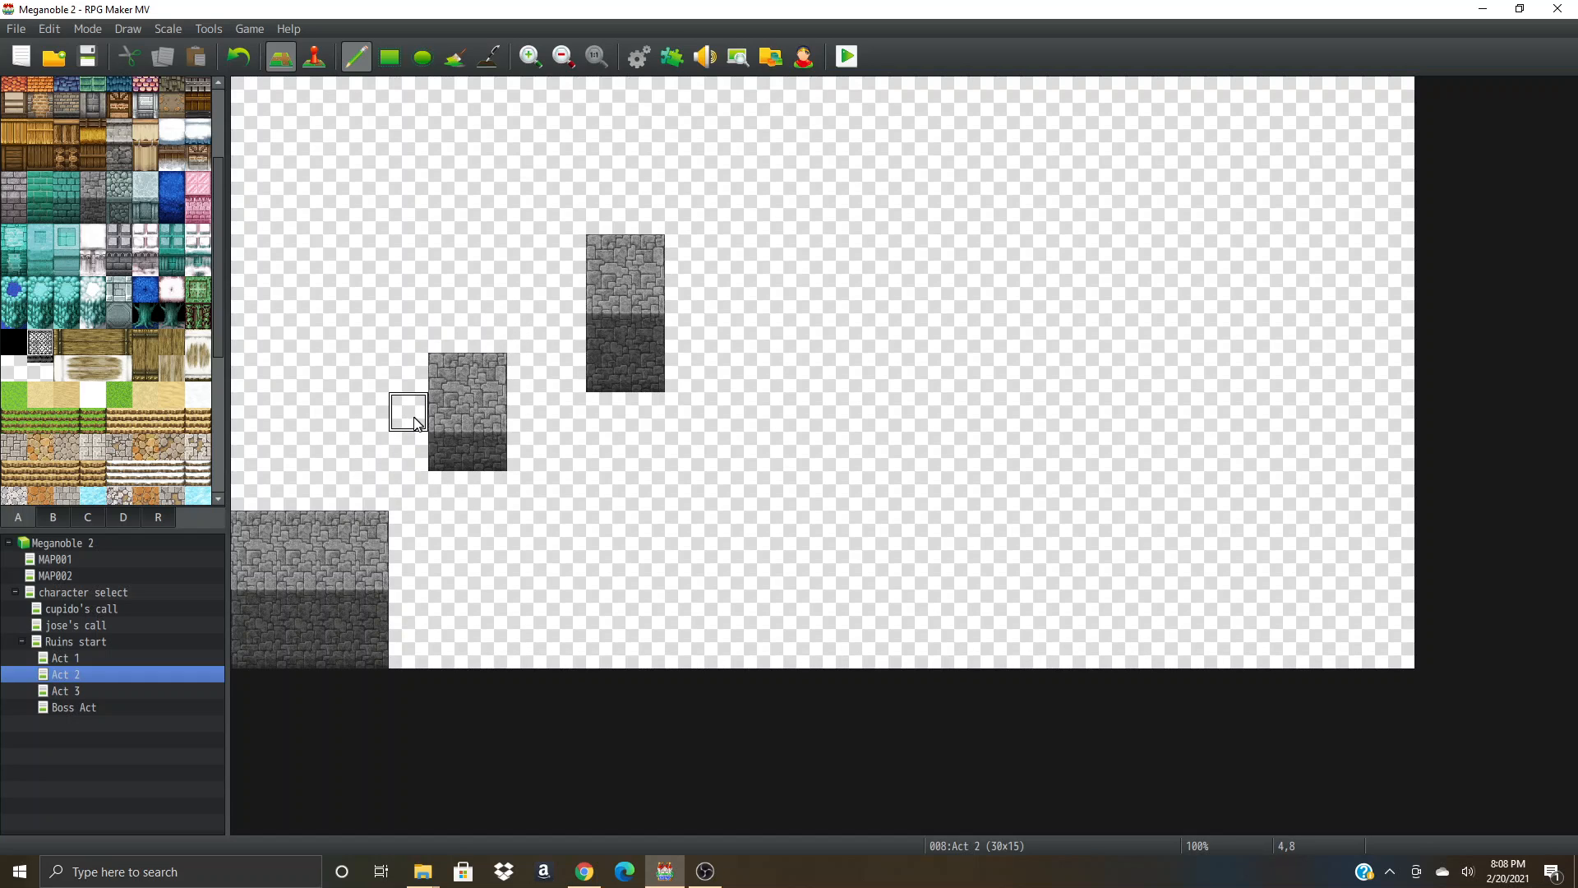
pyautogui.moveTo(534, 374); pyautogui.dragTo(736, 377)
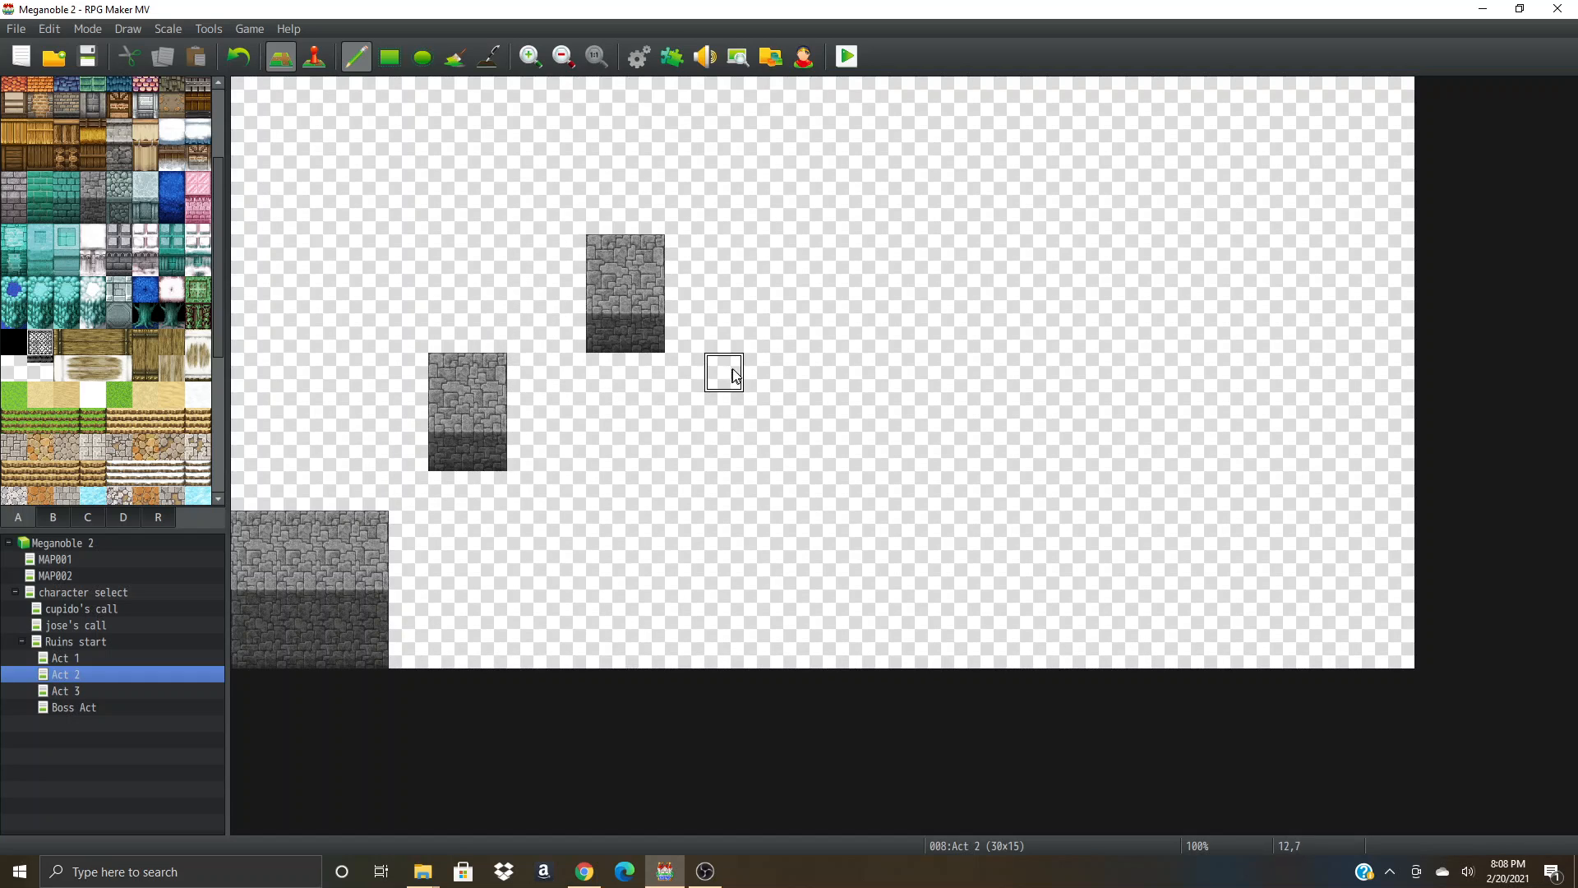
# - Fill a dark stone wall three tiles wide and eight tiles tall in the top-left corner of Act 2
pyautogui.moveTo(682, 175); pyautogui.dragTo(656, 221, button='right')
pyautogui.moveTo(612, 327); pyautogui.dragTo(648, 247, button='right')
pyautogui.click(390, 57)
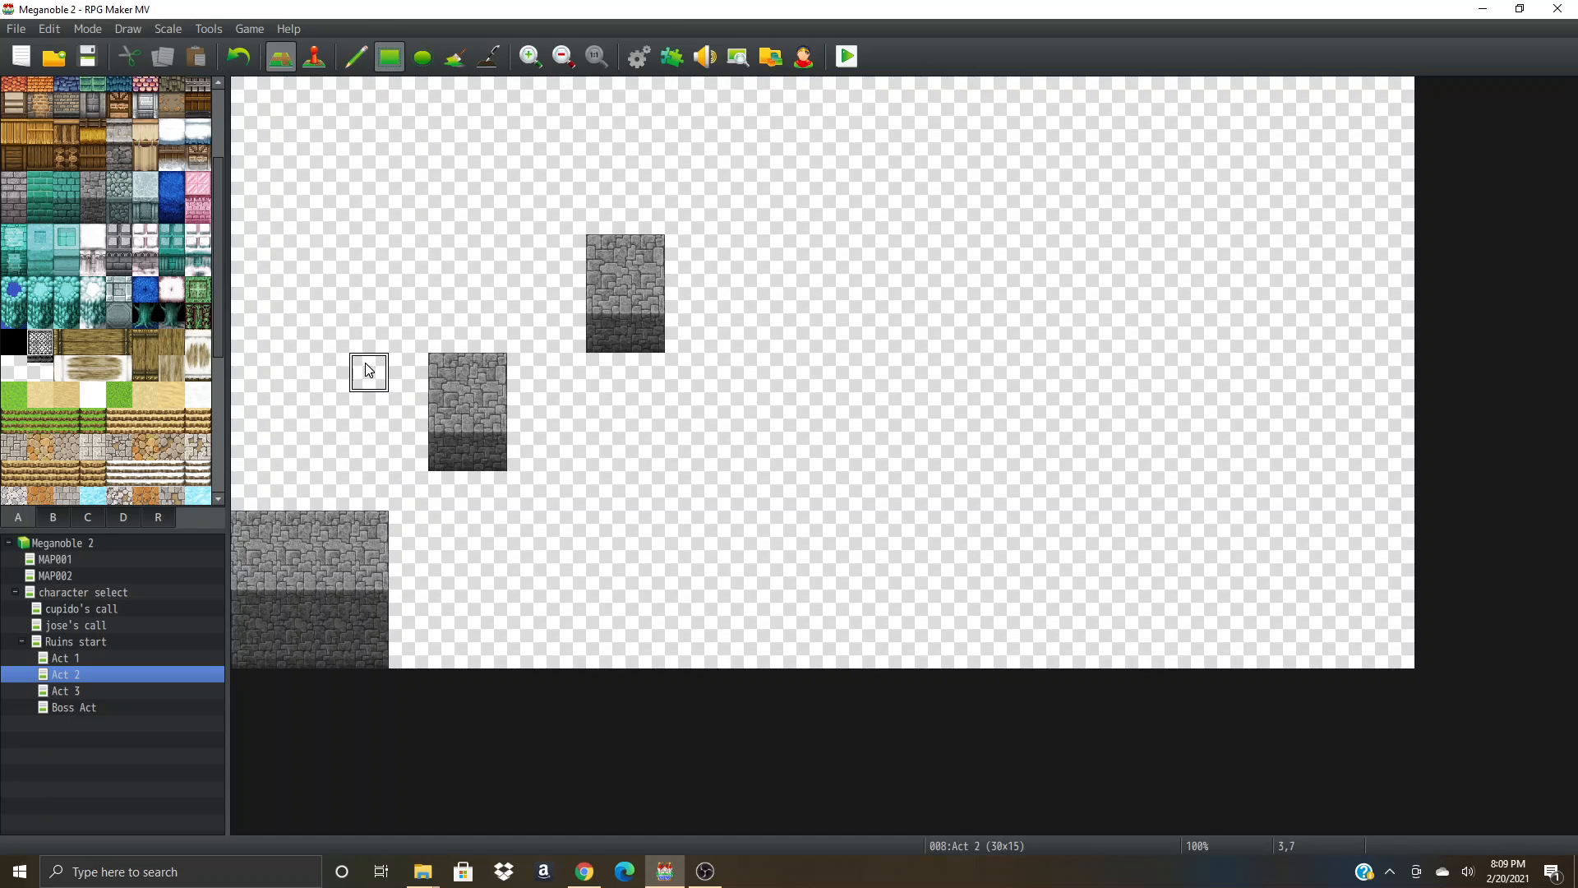
pyautogui.moveTo(346, 376)
pyautogui.mouseDown()
pyautogui.moveTo(302, 214)
pyautogui.moveTo(220, 50)
pyautogui.mouseUp()
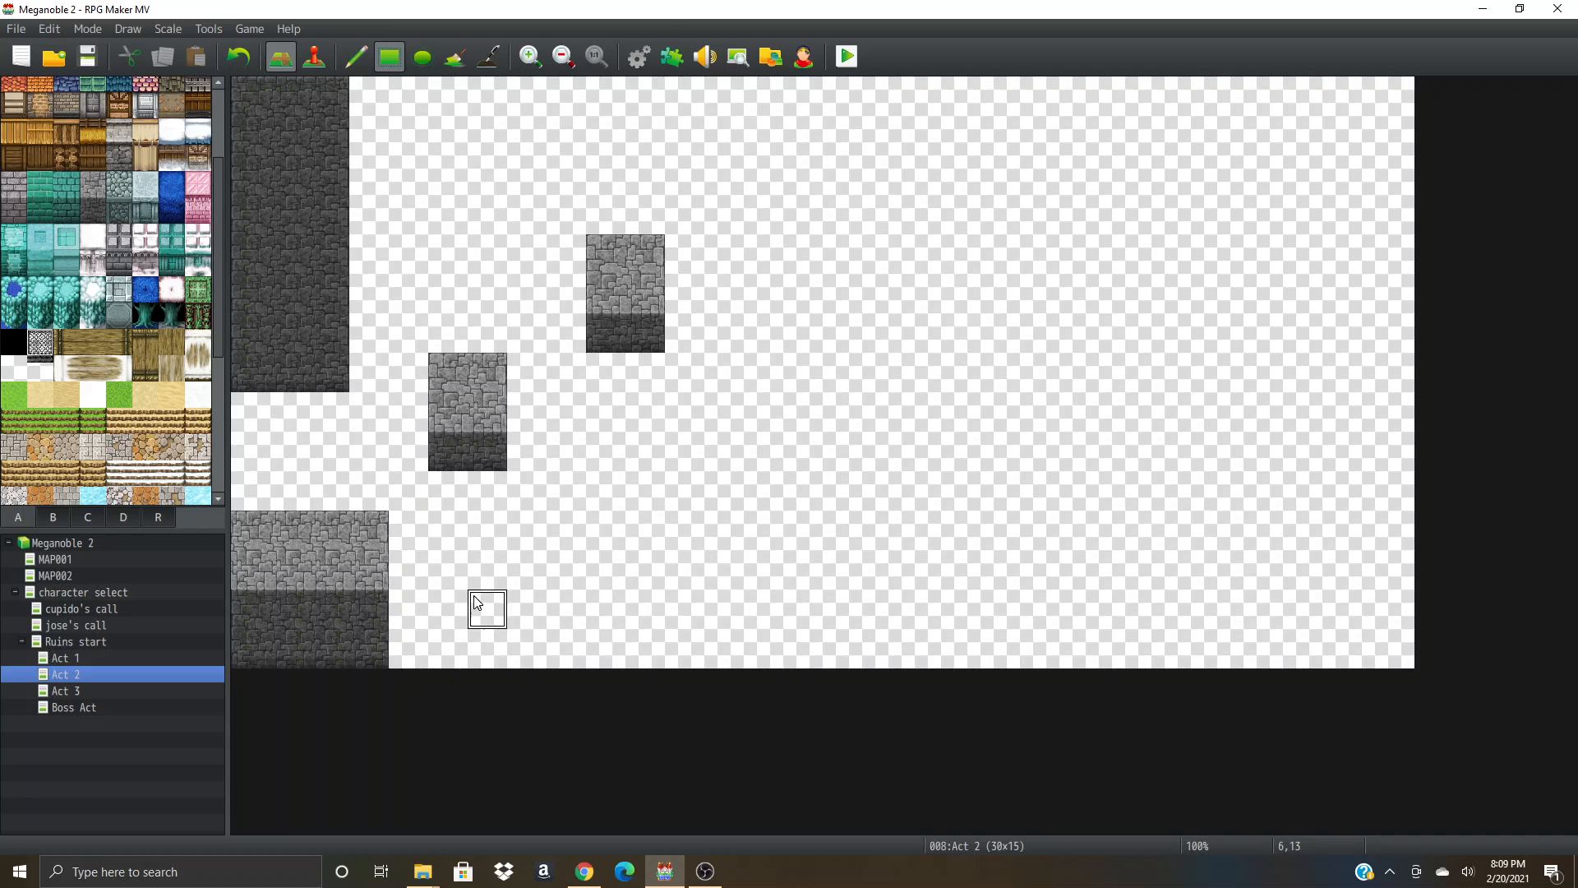
# - Copy the four-by-four-tile stone block from the bottom-left corner to the map's bottom edge, starting at column 13
pyautogui.moveTo(382, 522); pyautogui.dragTo(236, 658, button='right')
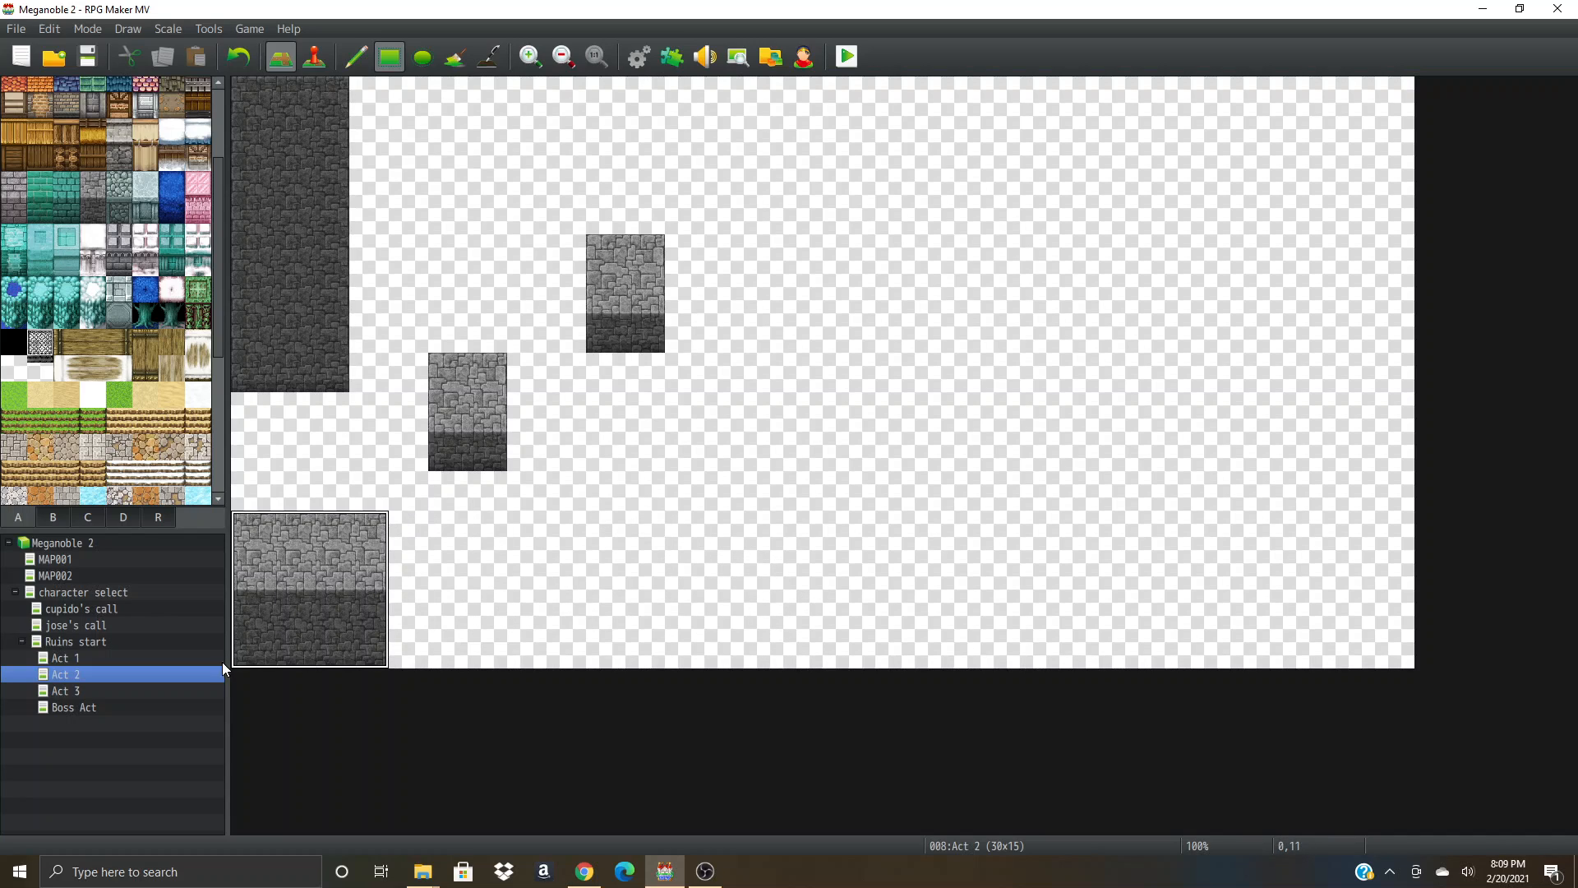
pyautogui.click(761, 632)
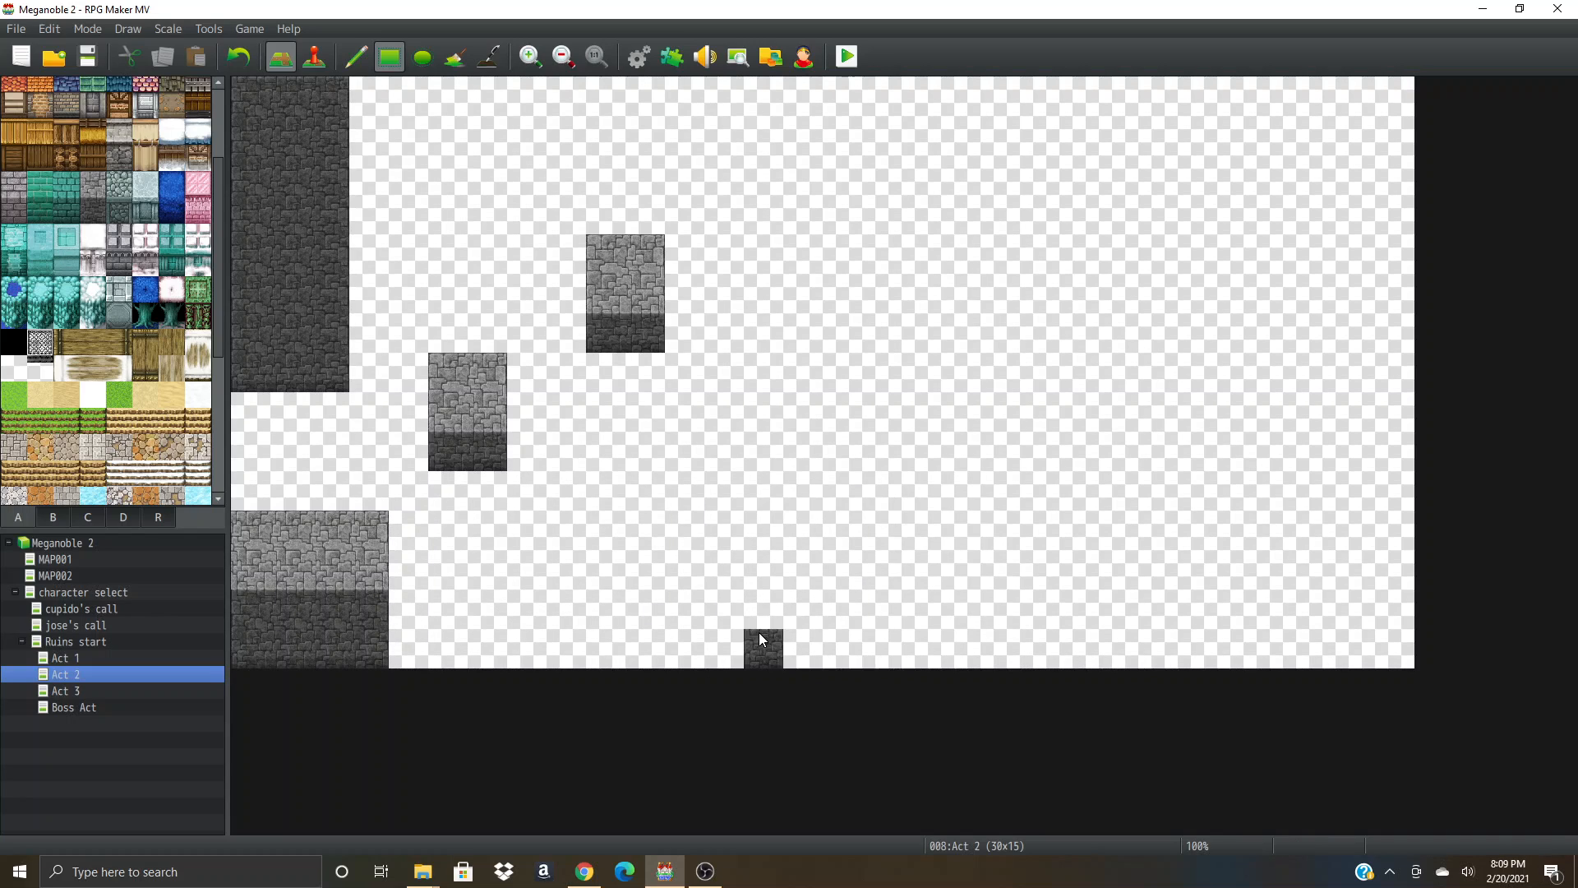
pyautogui.click(349, 58)
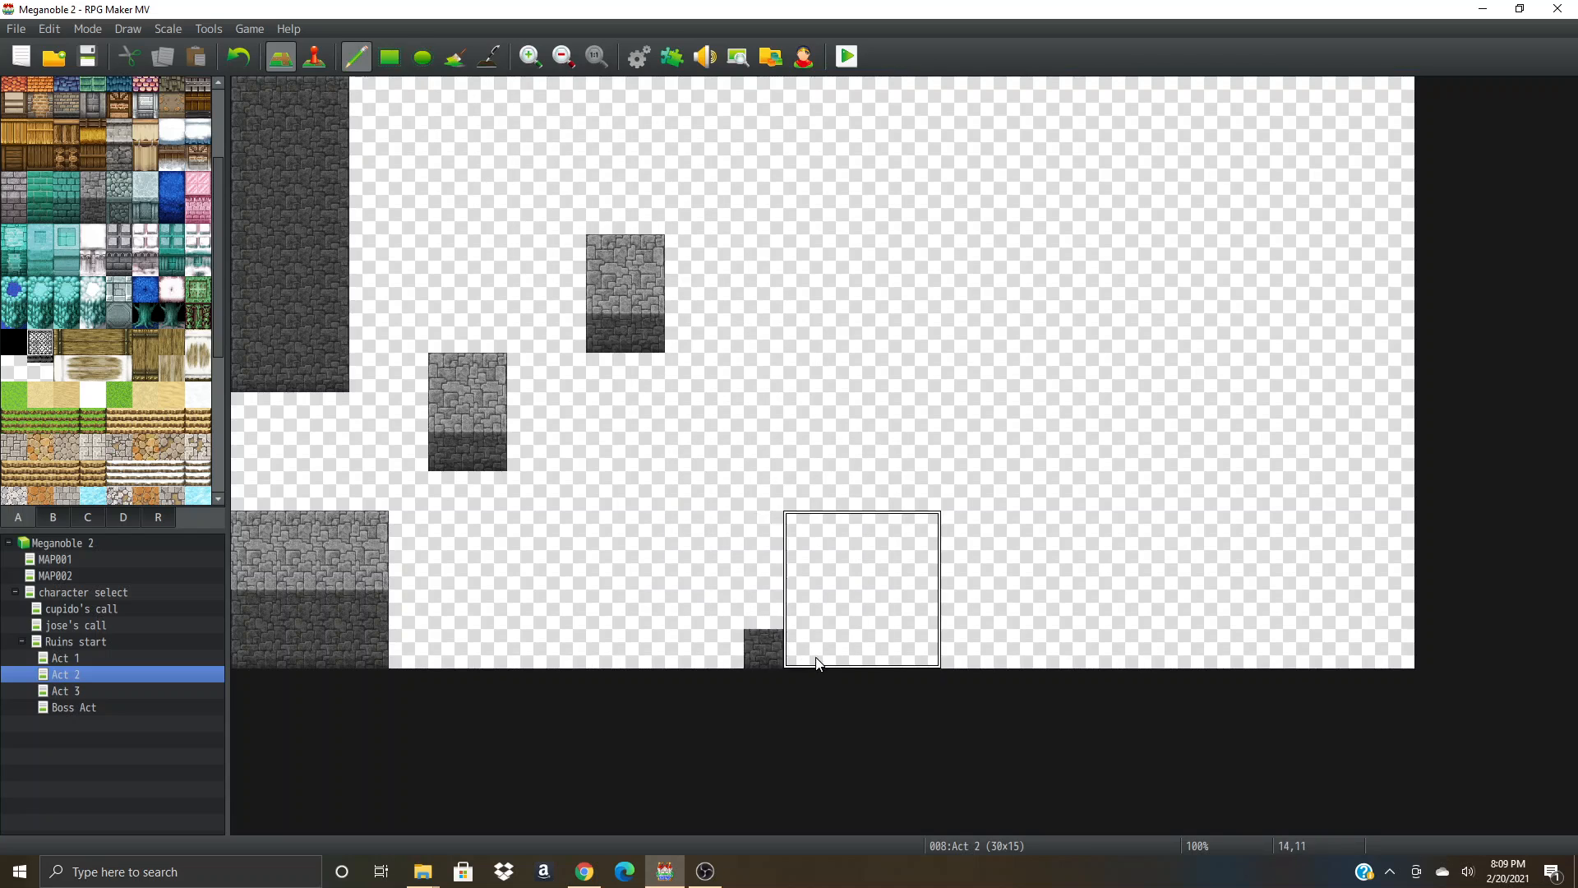
pyautogui.click(754, 630)
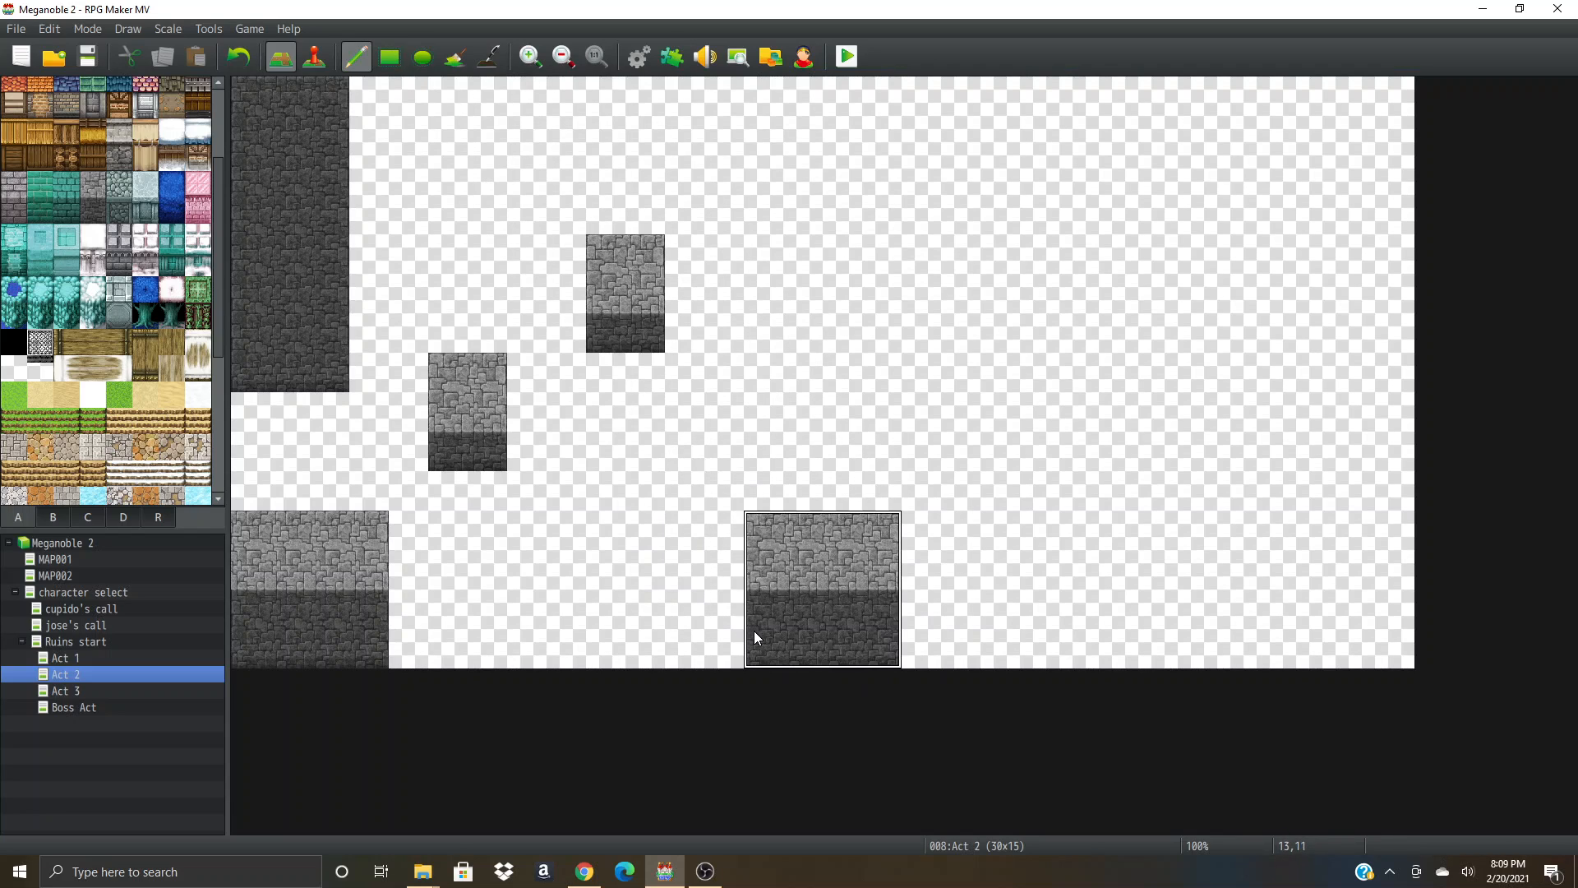
# - Add two one-tile-wide, three-tile-tall steps descending rightward from the upper platform, each one tile lower than the one before
pyautogui.rightClick(697, 296)
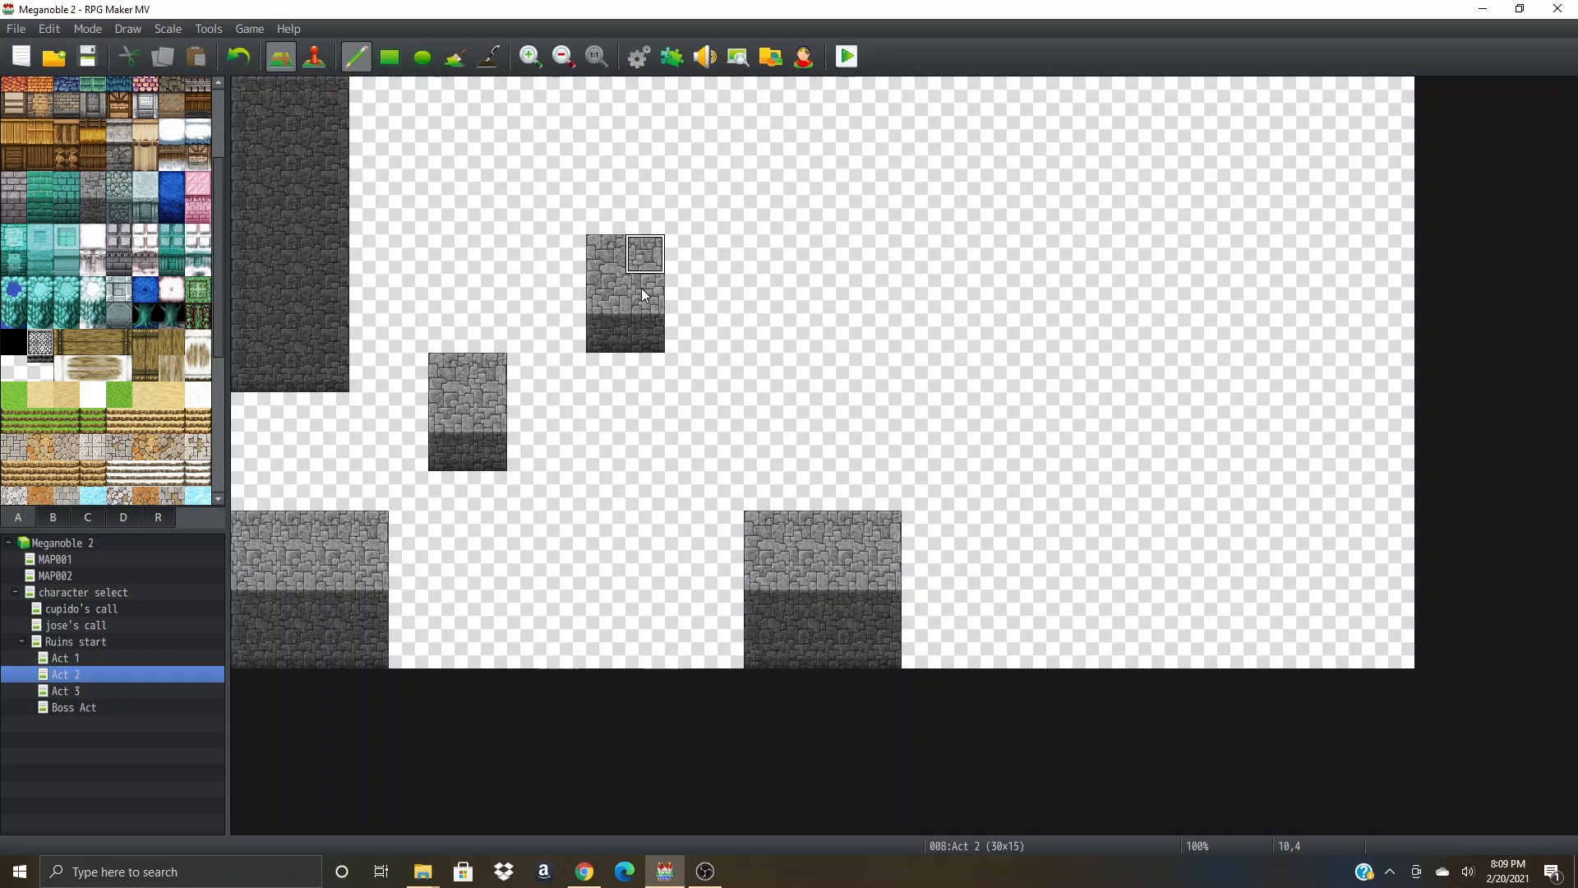
pyautogui.moveTo(644, 295); pyautogui.dragTo(617, 331, button='right')
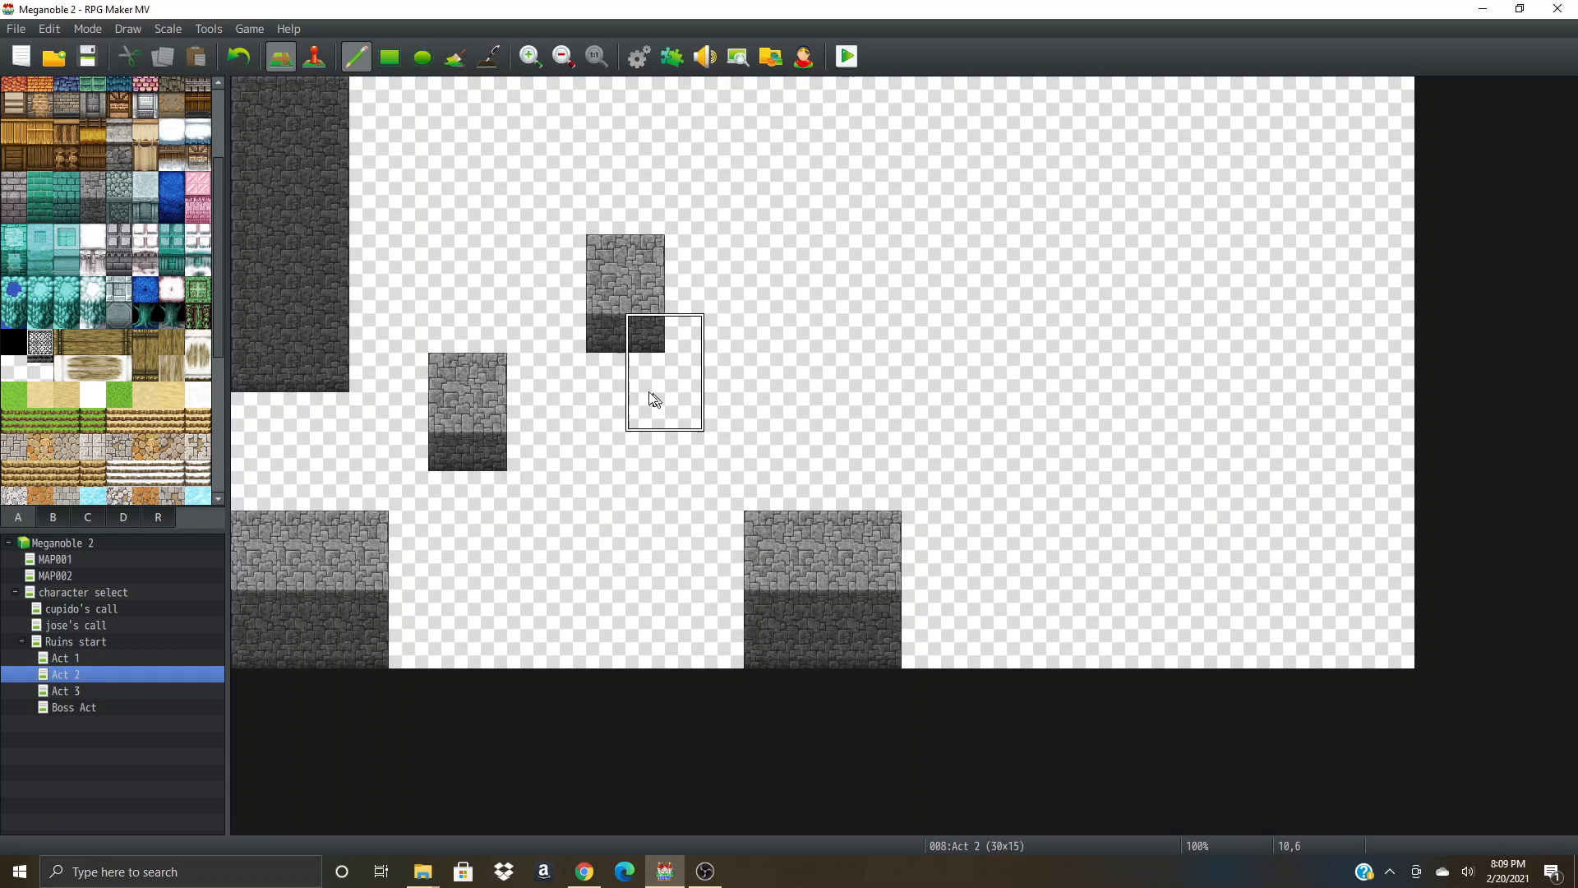
pyautogui.click(684, 374)
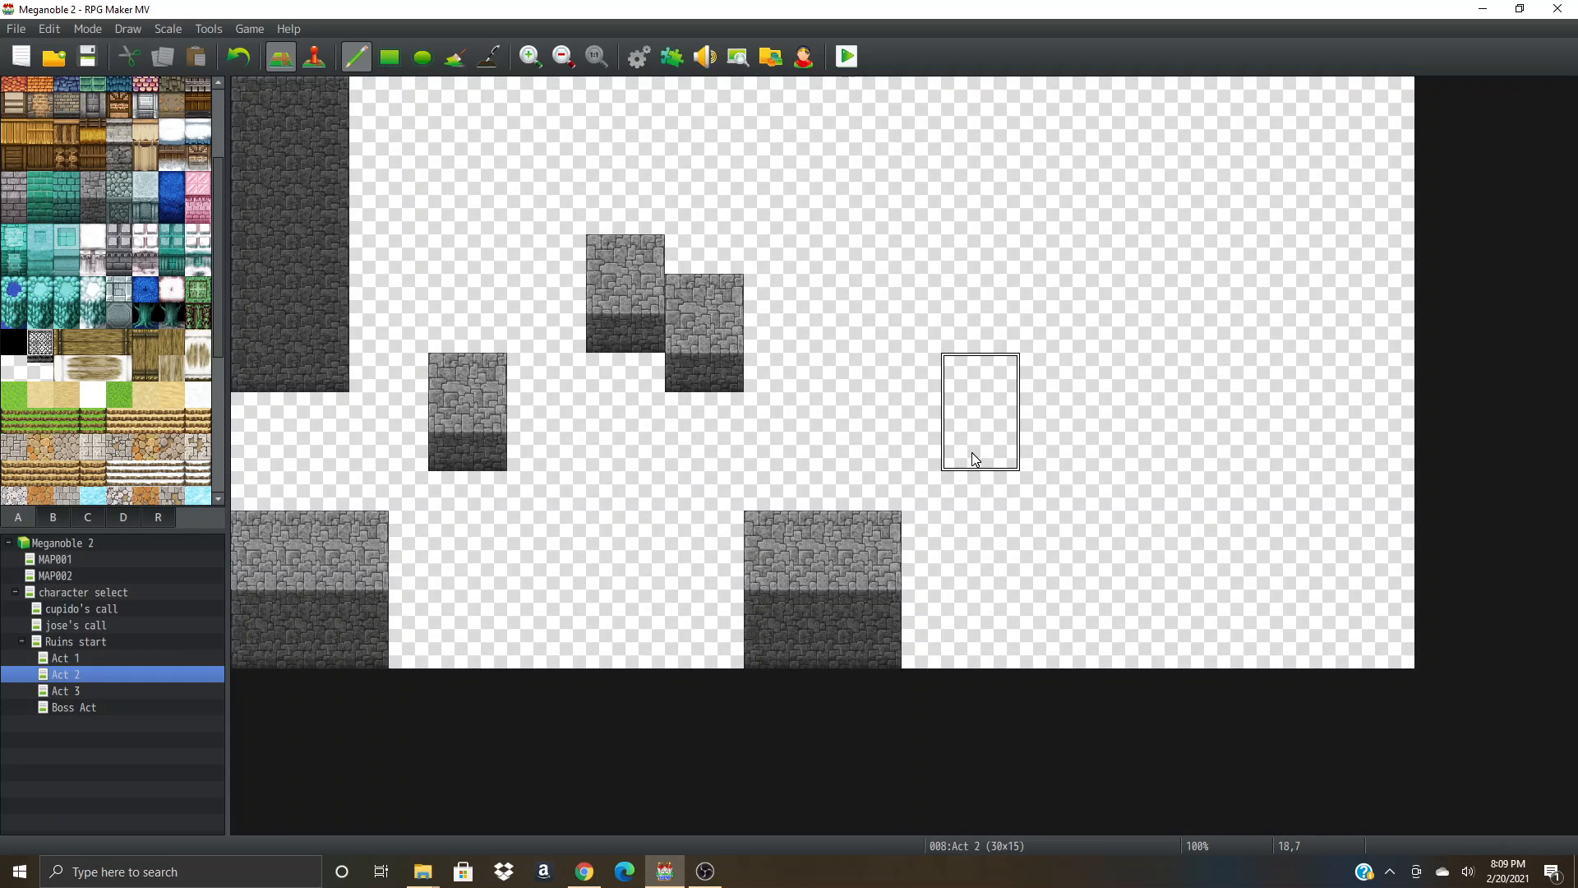
pyautogui.rightClick(761, 293)
pyautogui.moveTo(723, 294); pyautogui.dragTo(737, 348)
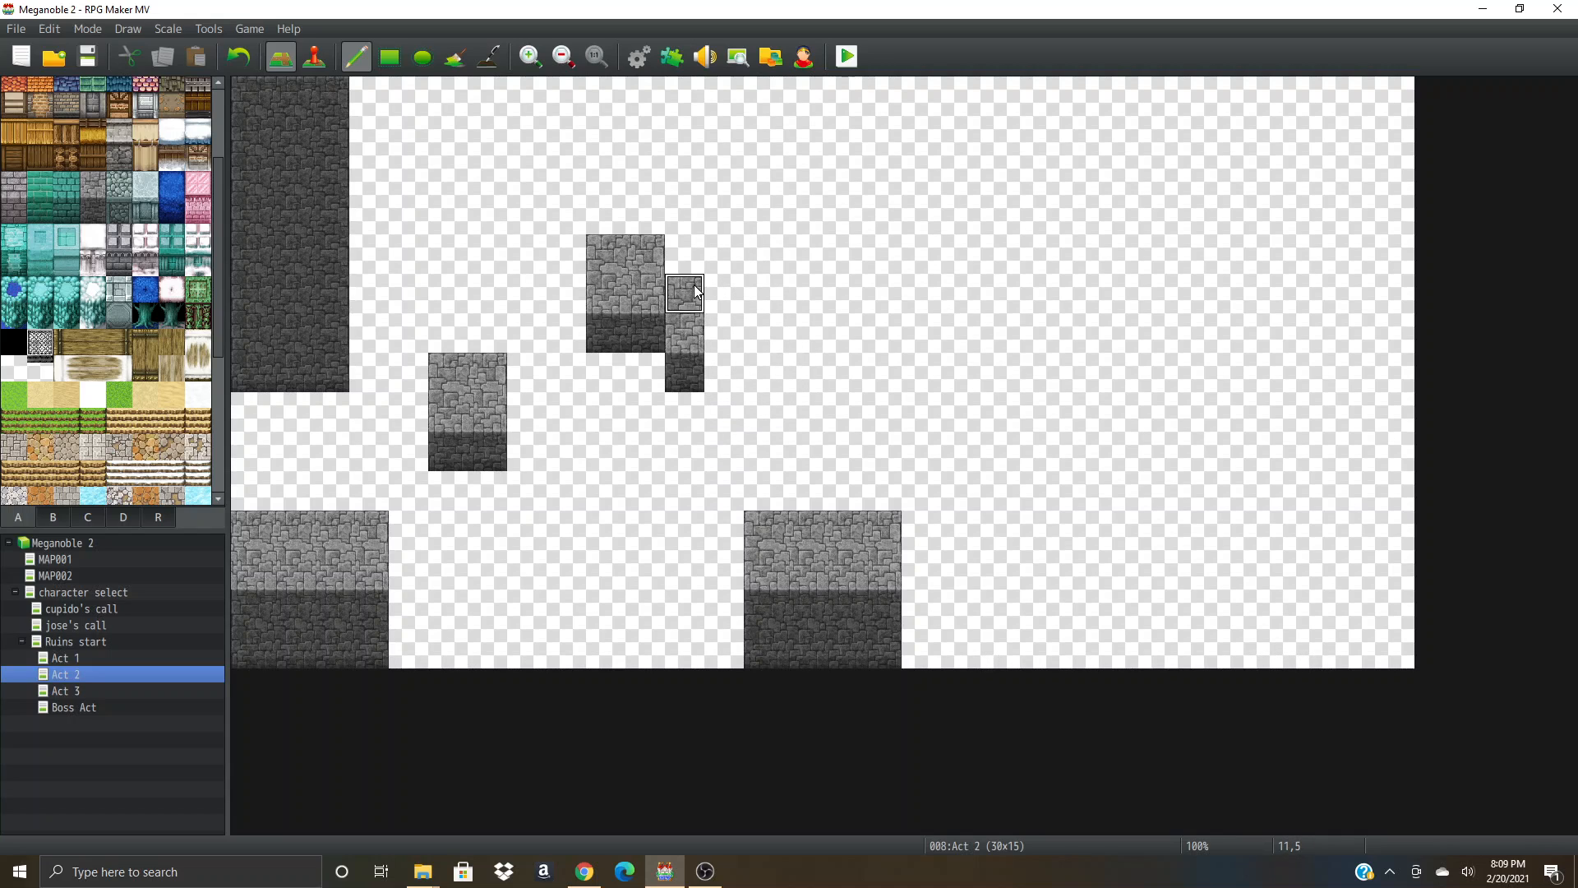
pyautogui.moveTo(692, 292); pyautogui.dragTo(708, 380, button='right')
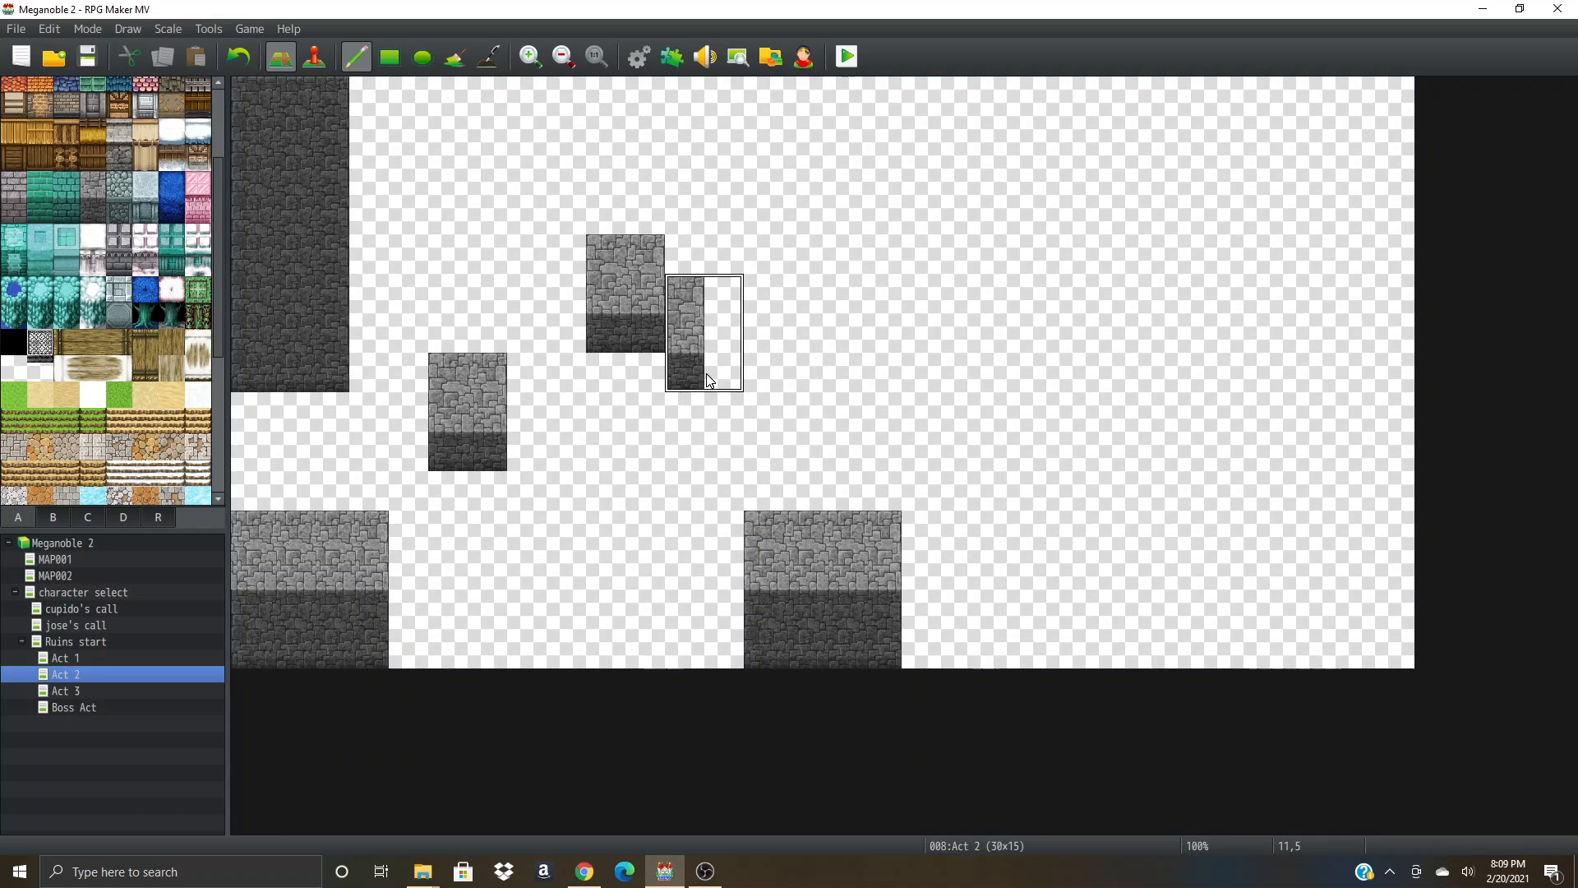
pyautogui.click(739, 401)
pyautogui.rightClick(770, 373)
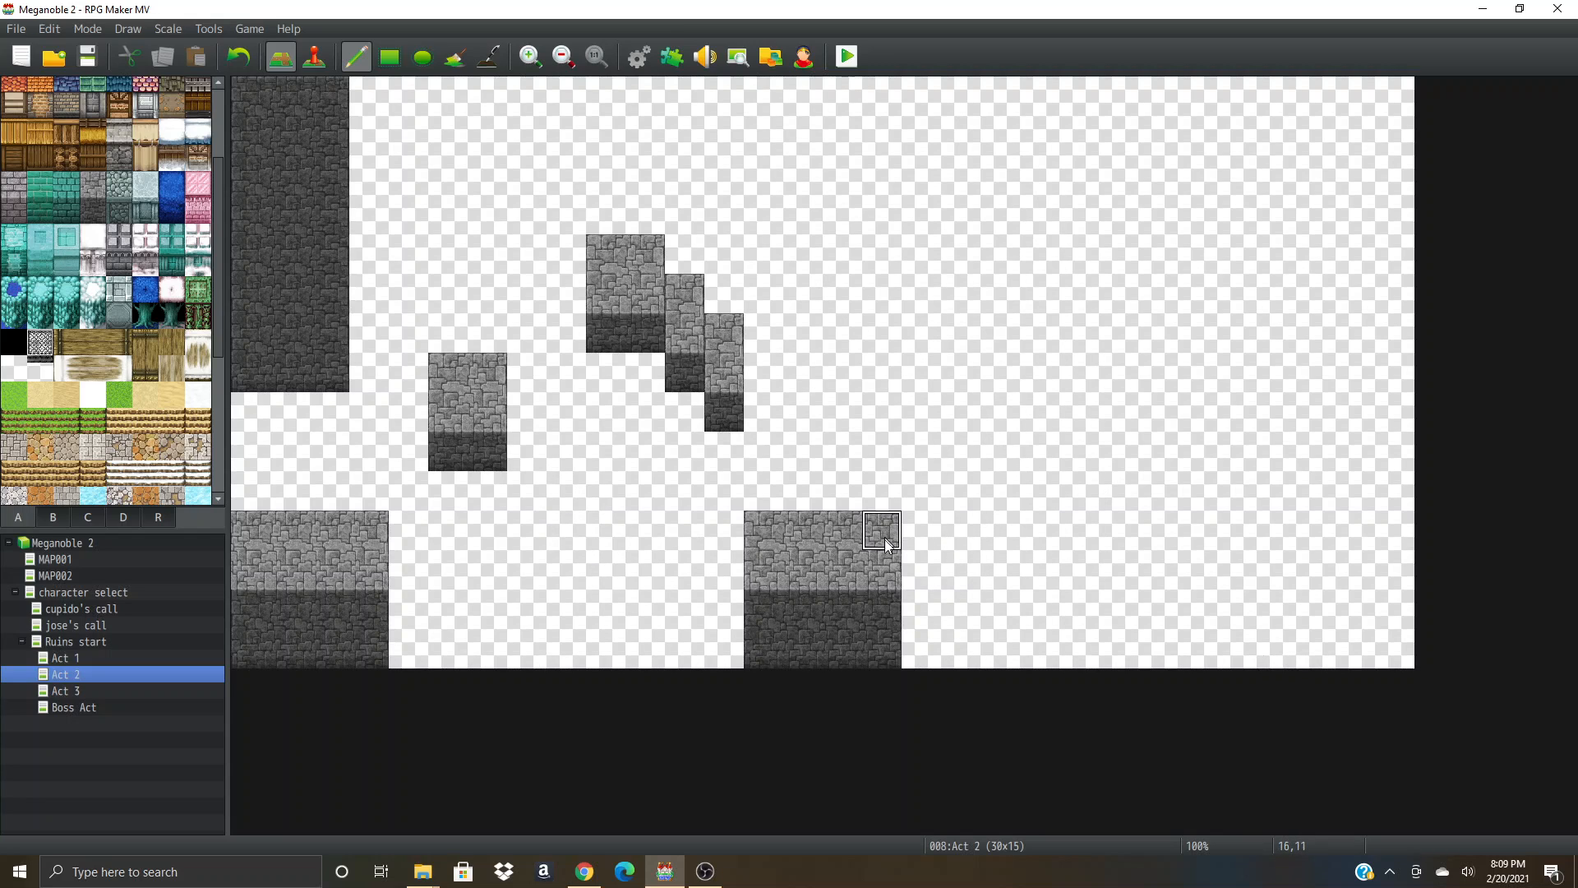
# - Copy the top three rows of the middle ground block and stamp them twice as overlapping steps rising to its right
pyautogui.moveTo(884, 540); pyautogui.dragTo(764, 652, button='right')
pyautogui.rightClick(1157, 371)
pyautogui.moveTo(878, 541); pyautogui.dragTo(776, 653, button='right')
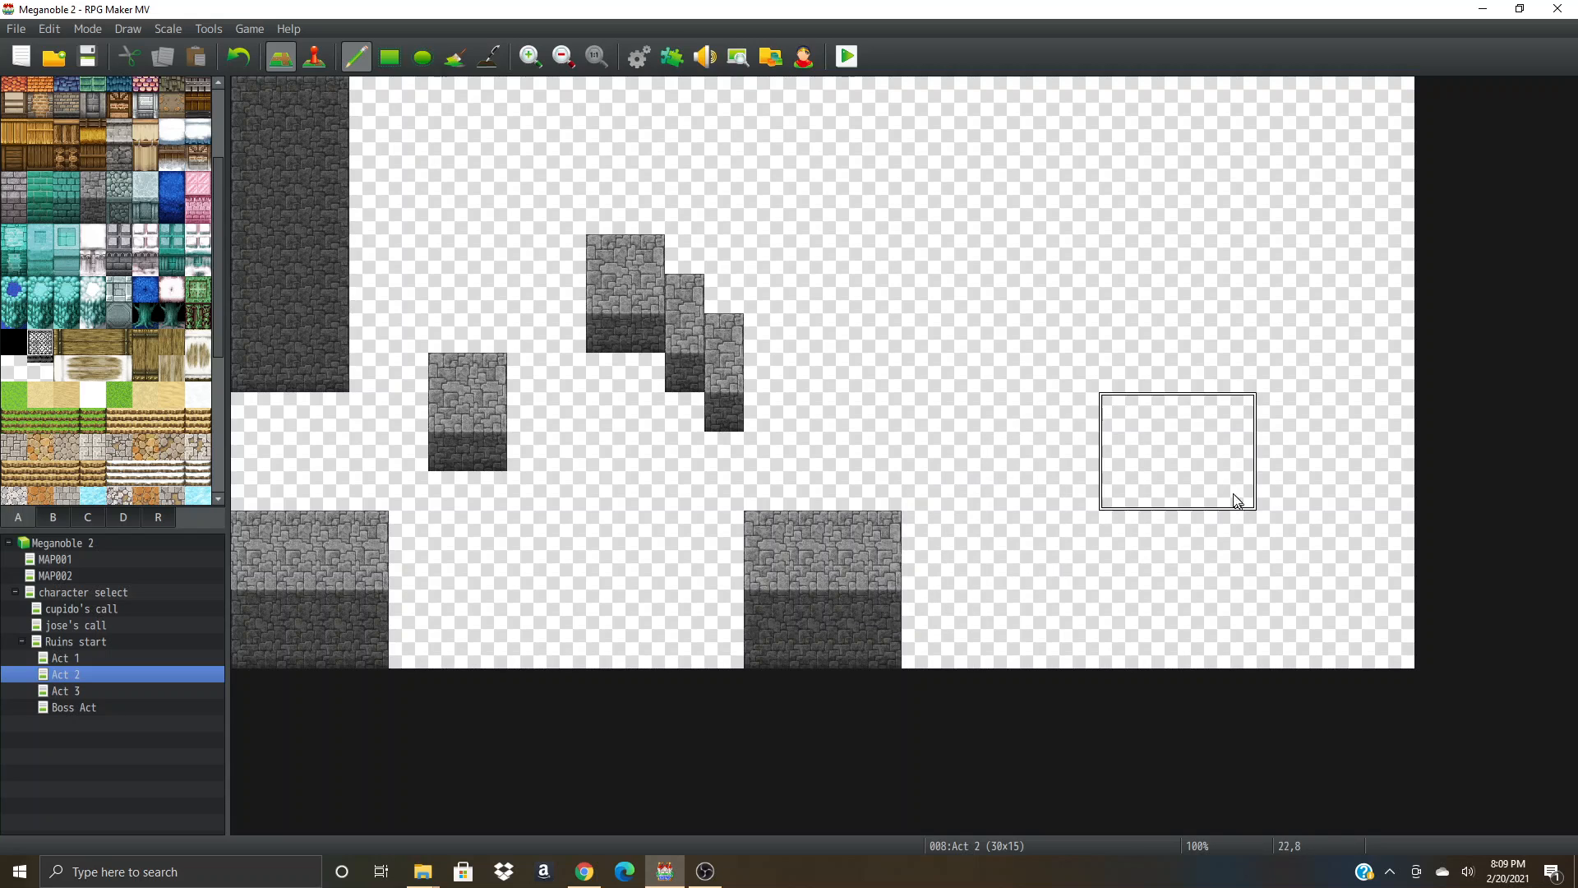
pyautogui.click(1023, 567)
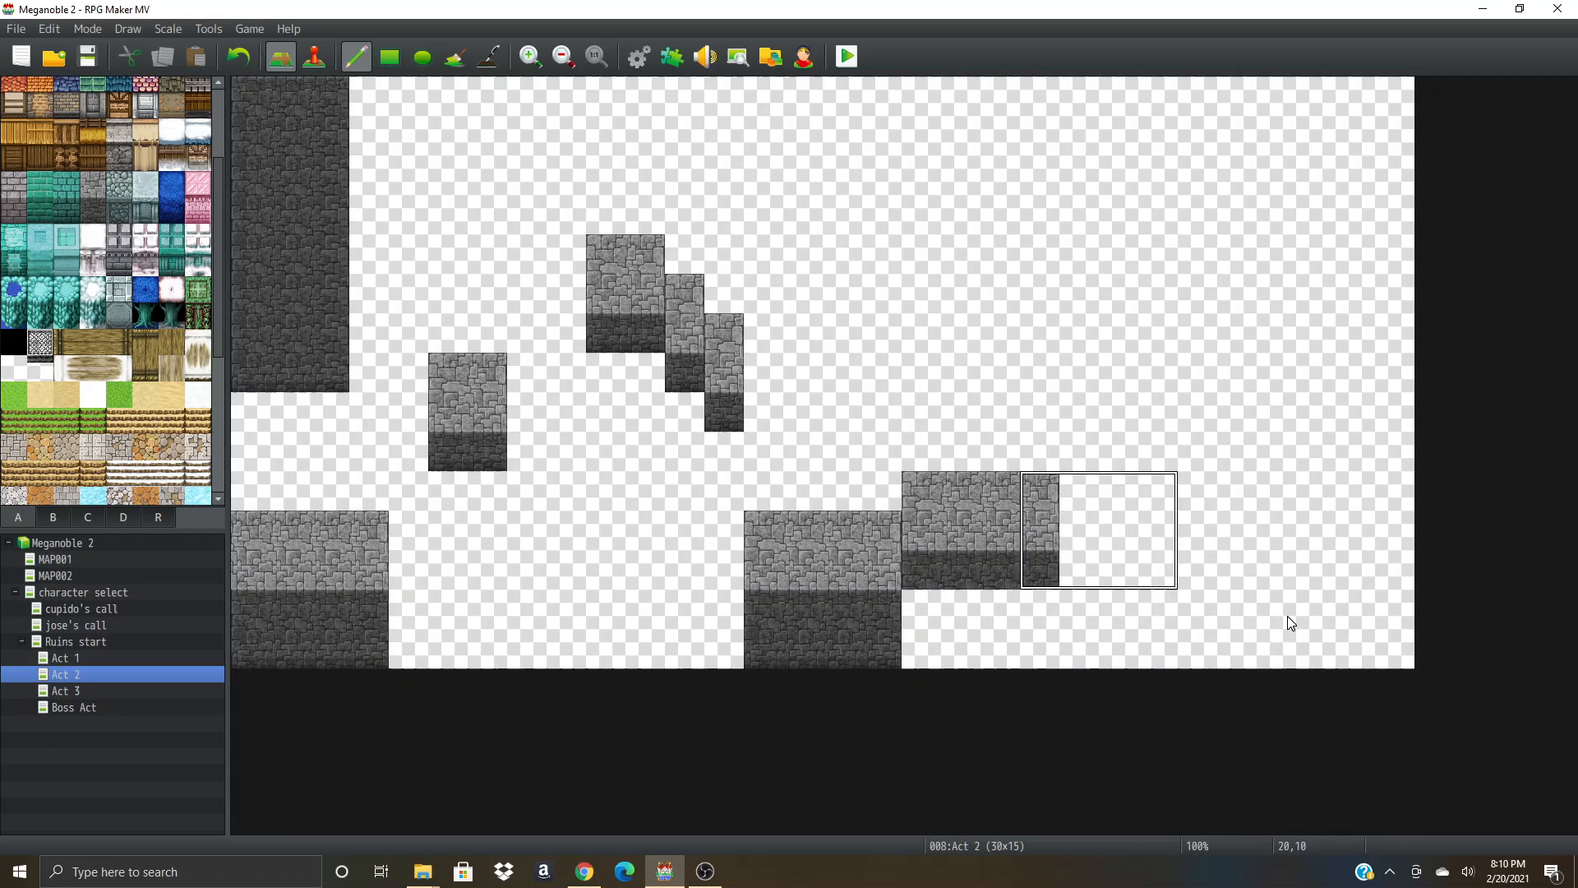
pyautogui.click(1072, 542)
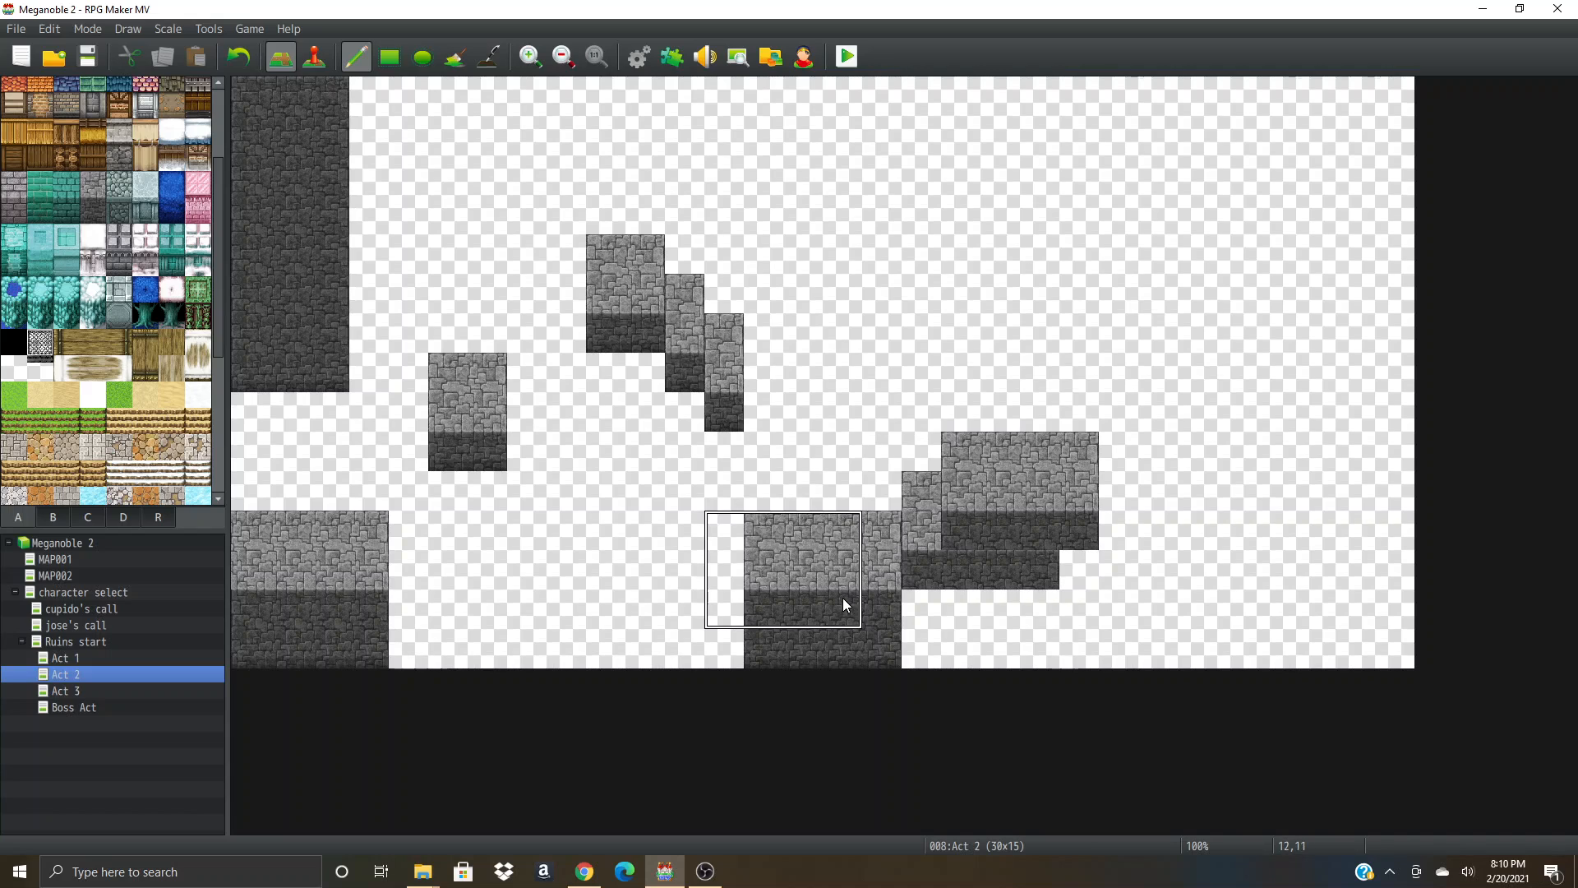
# - Copy a one-tile-wide, three-tile-tall column from the middle ground block's left edge into the gap at column 11, row 11
pyautogui.rightClick(775, 546)
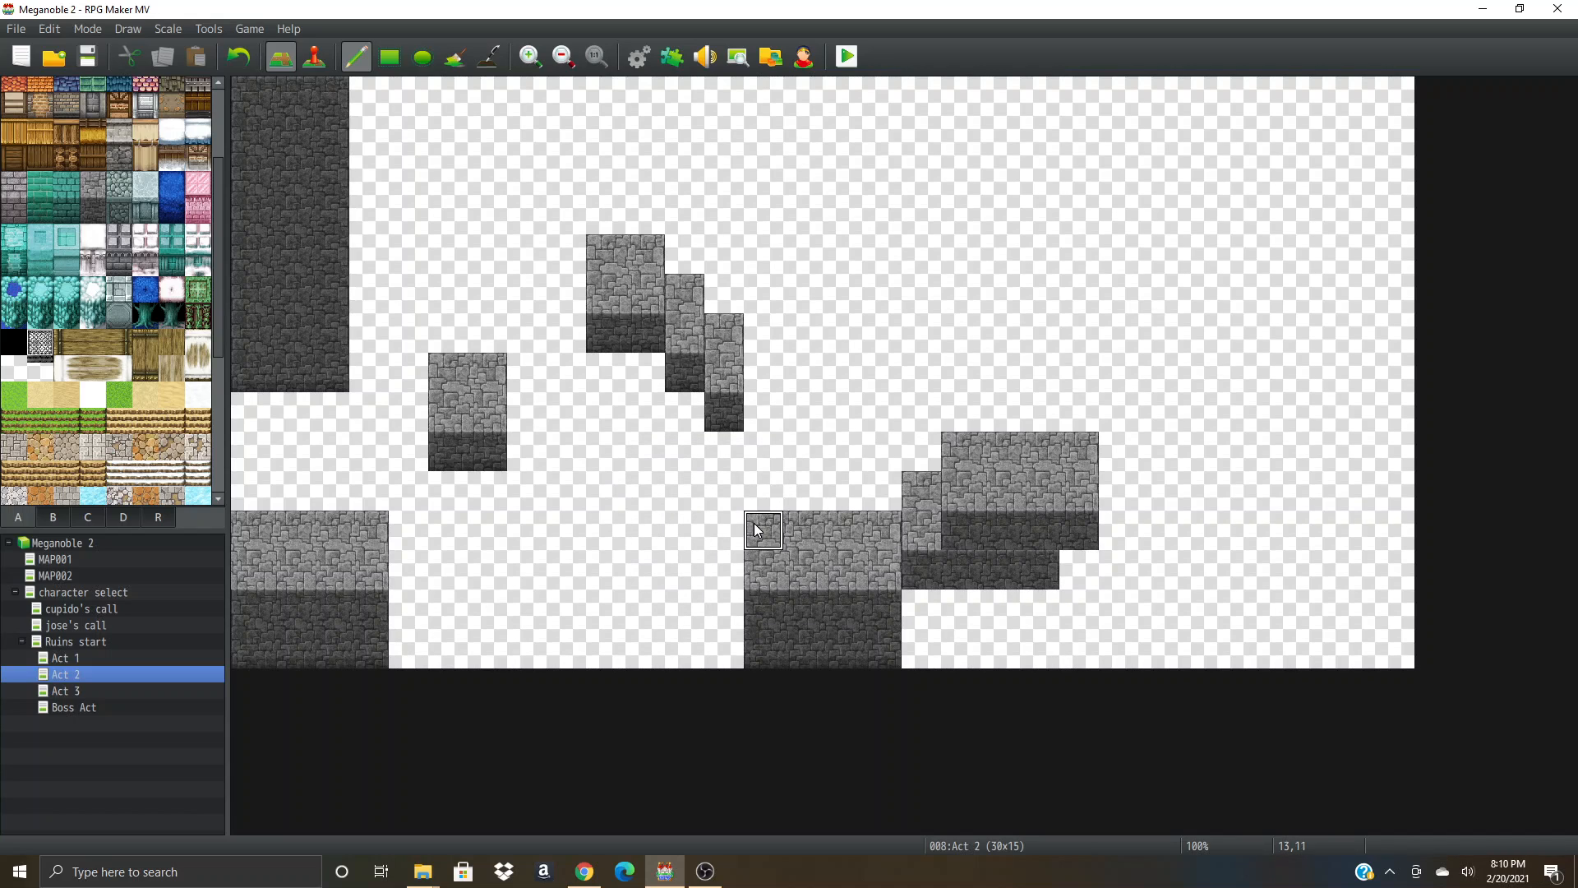
pyautogui.moveTo(753, 522); pyautogui.dragTo(762, 597, button='right')
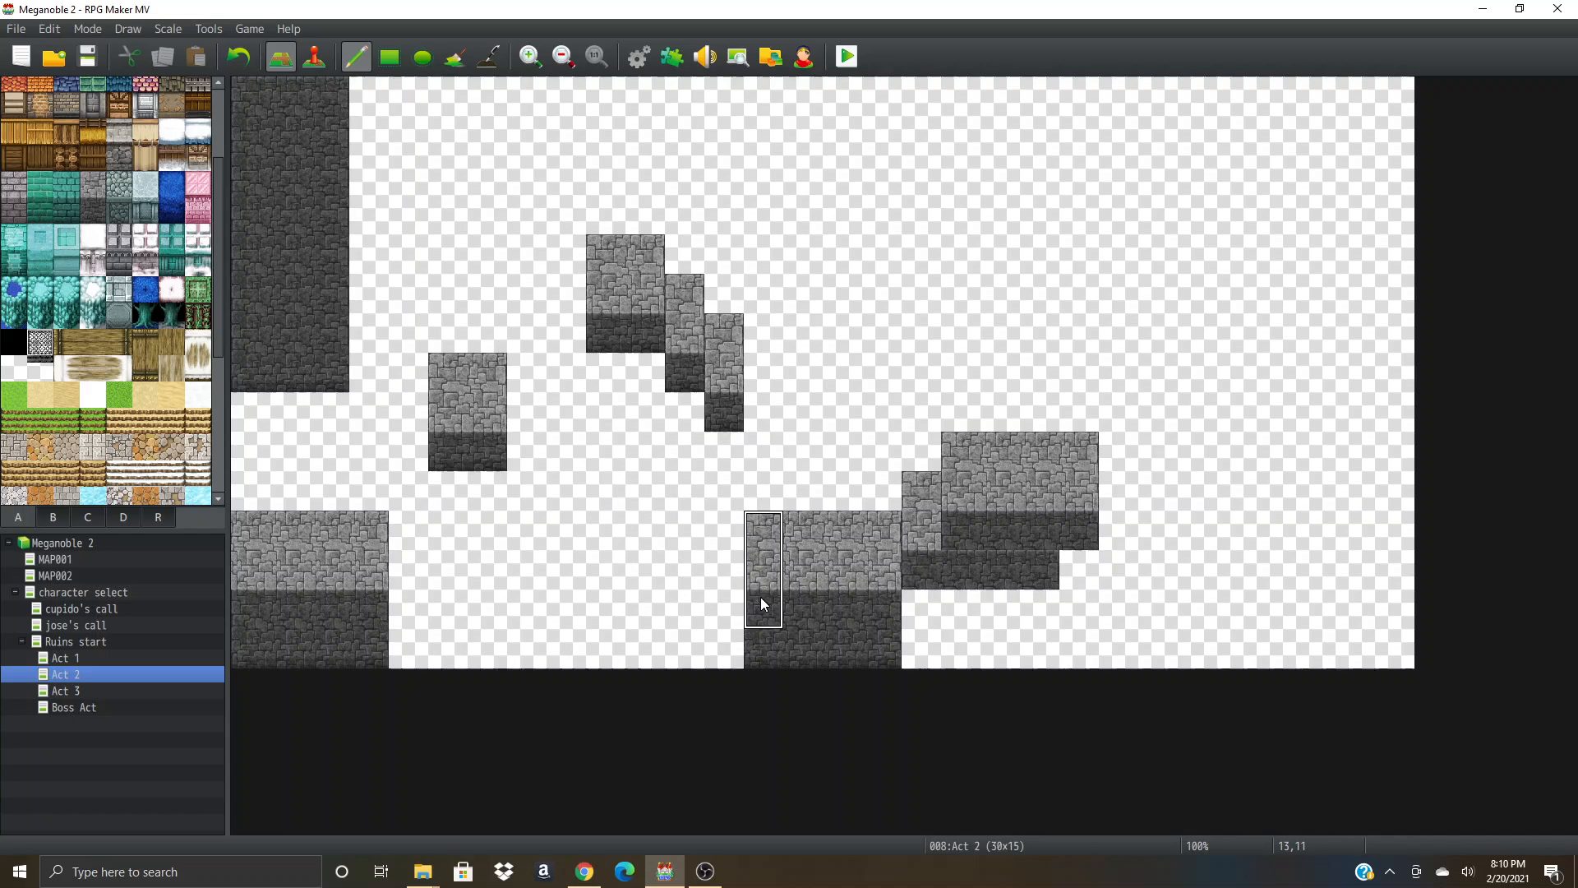
pyautogui.click(695, 612)
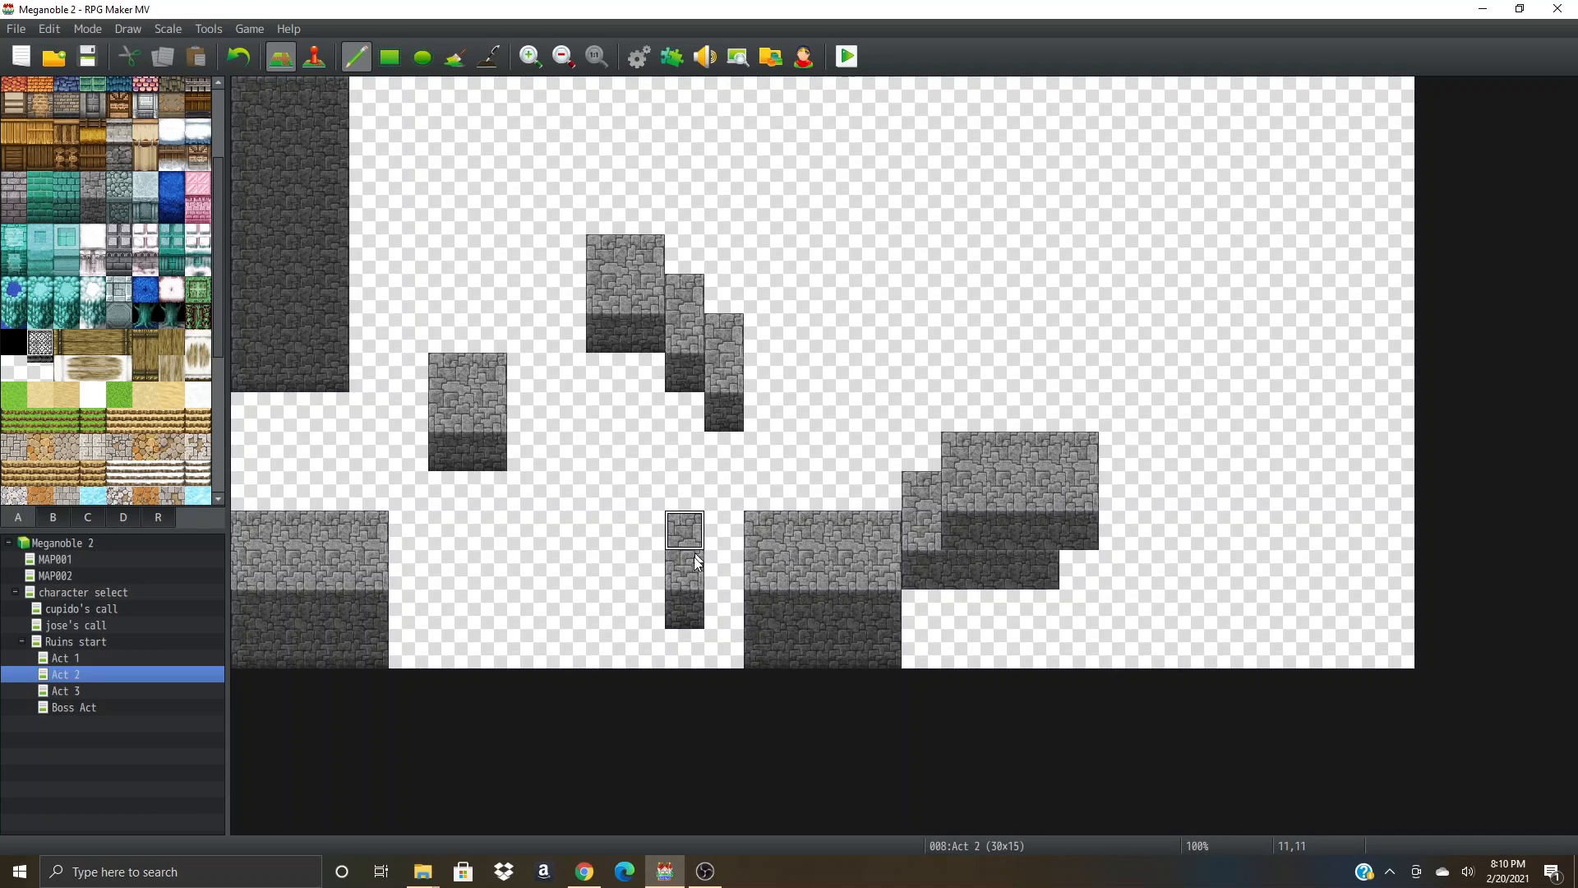
pyautogui.moveTo(691, 544); pyautogui.dragTo(701, 610, button='right')
pyautogui.rightClick(822, 486)
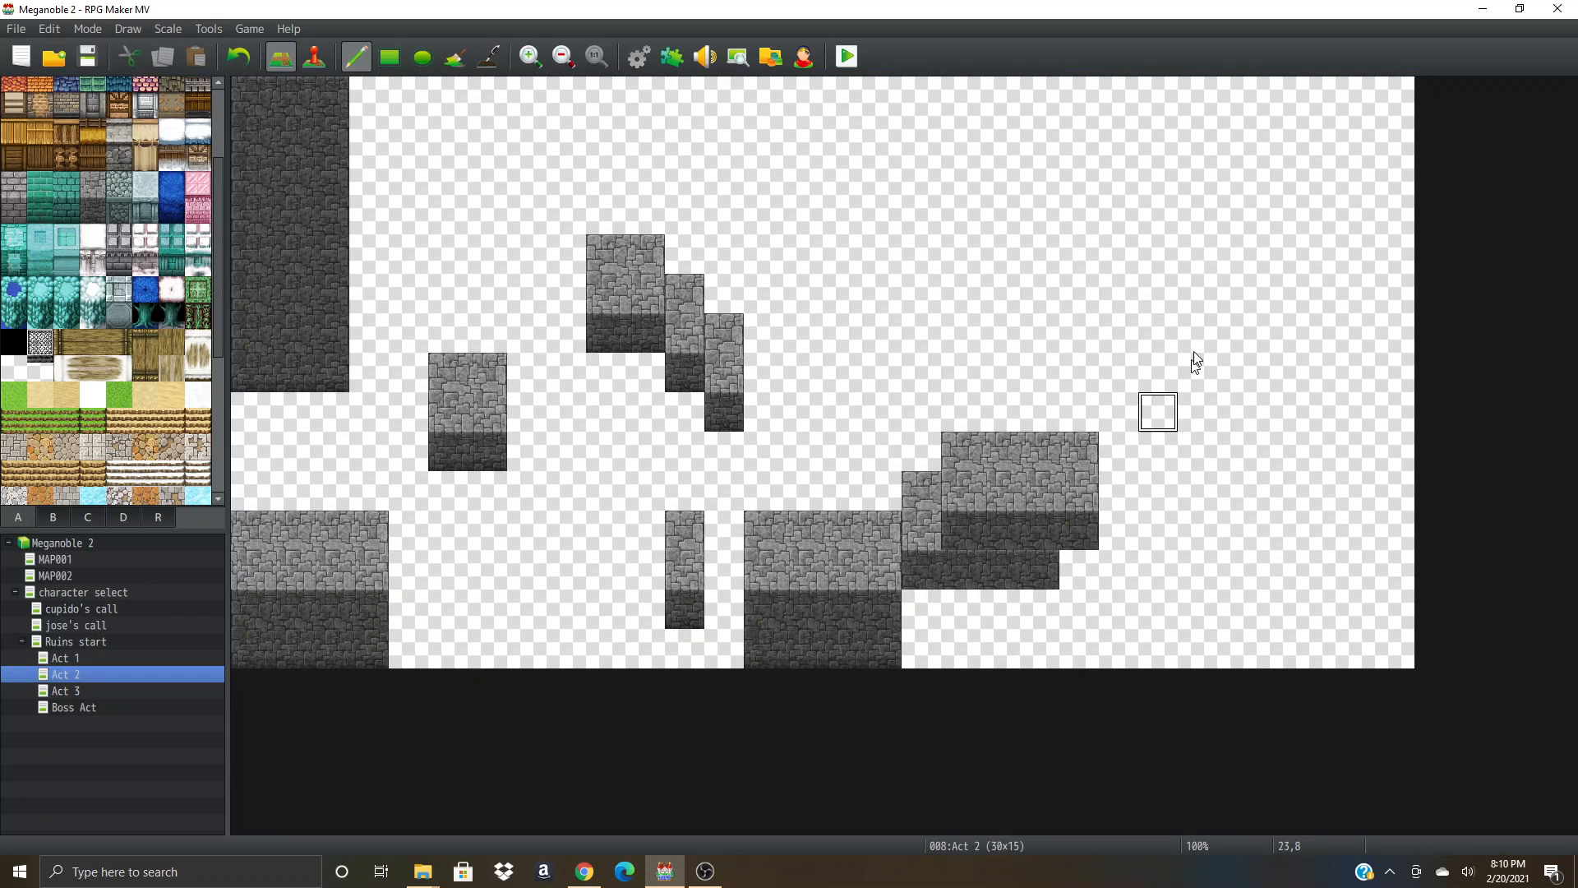
pyautogui.moveTo(1155, 252); pyautogui.dragTo(1228, 294)
pyautogui.hotkey('ctrl', 'z')
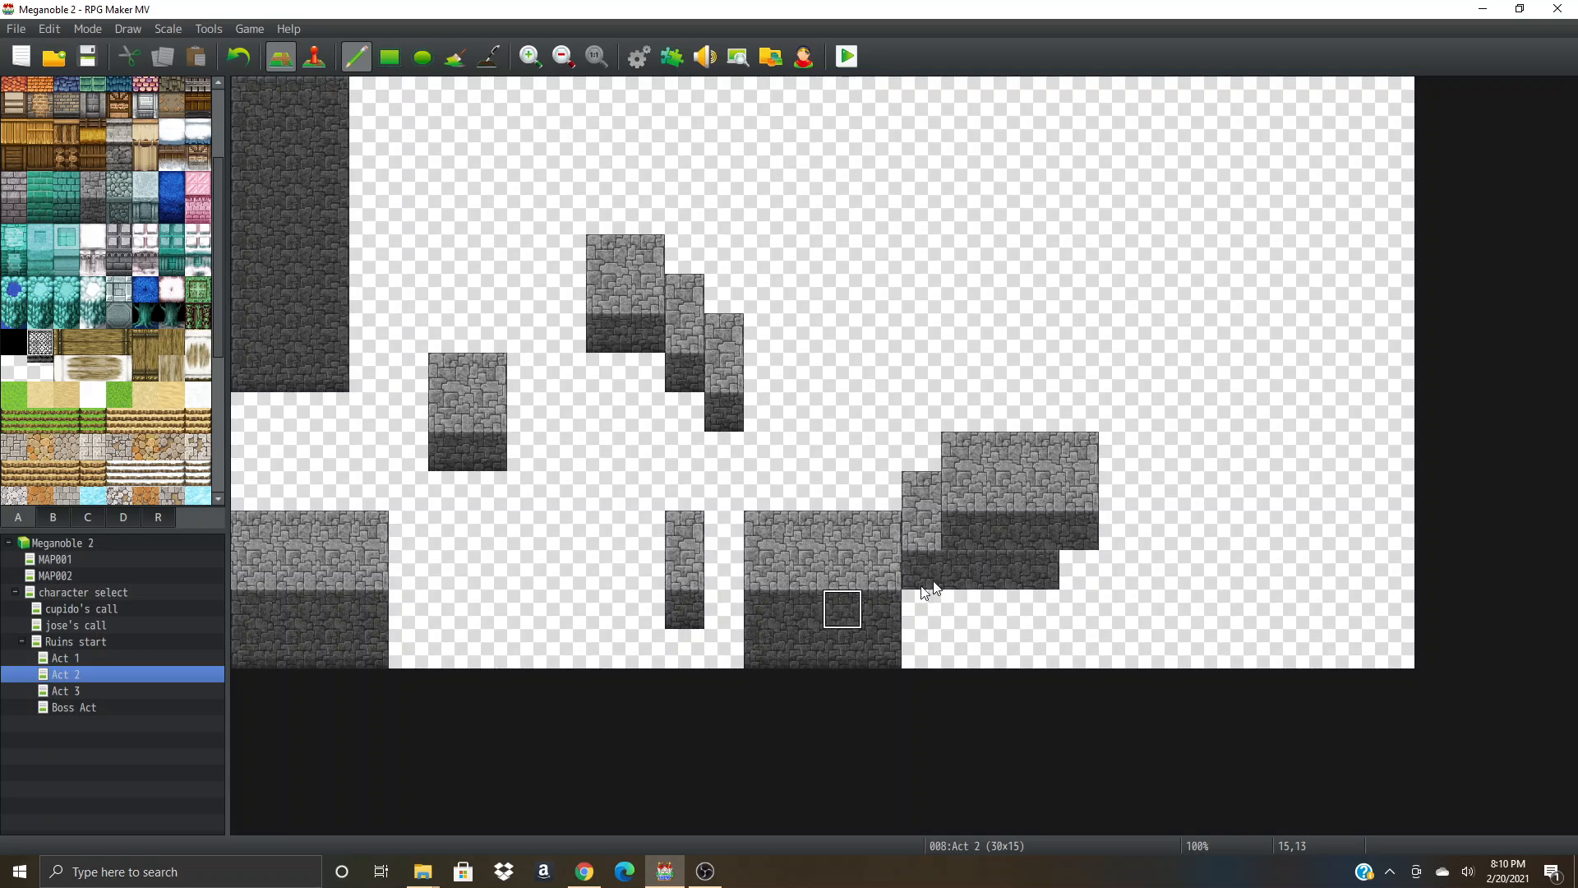
pyautogui.moveTo(1217, 272); pyautogui.dragTo(1235, 431)
pyautogui.hotkey('ctrl', 'z')
# - Draw a one-tile-wide stone column at column 24 with two light tiles from row 4 and dark tiles down to the bottom edge
pyautogui.moveTo(1188, 243); pyautogui.dragTo(1201, 511)
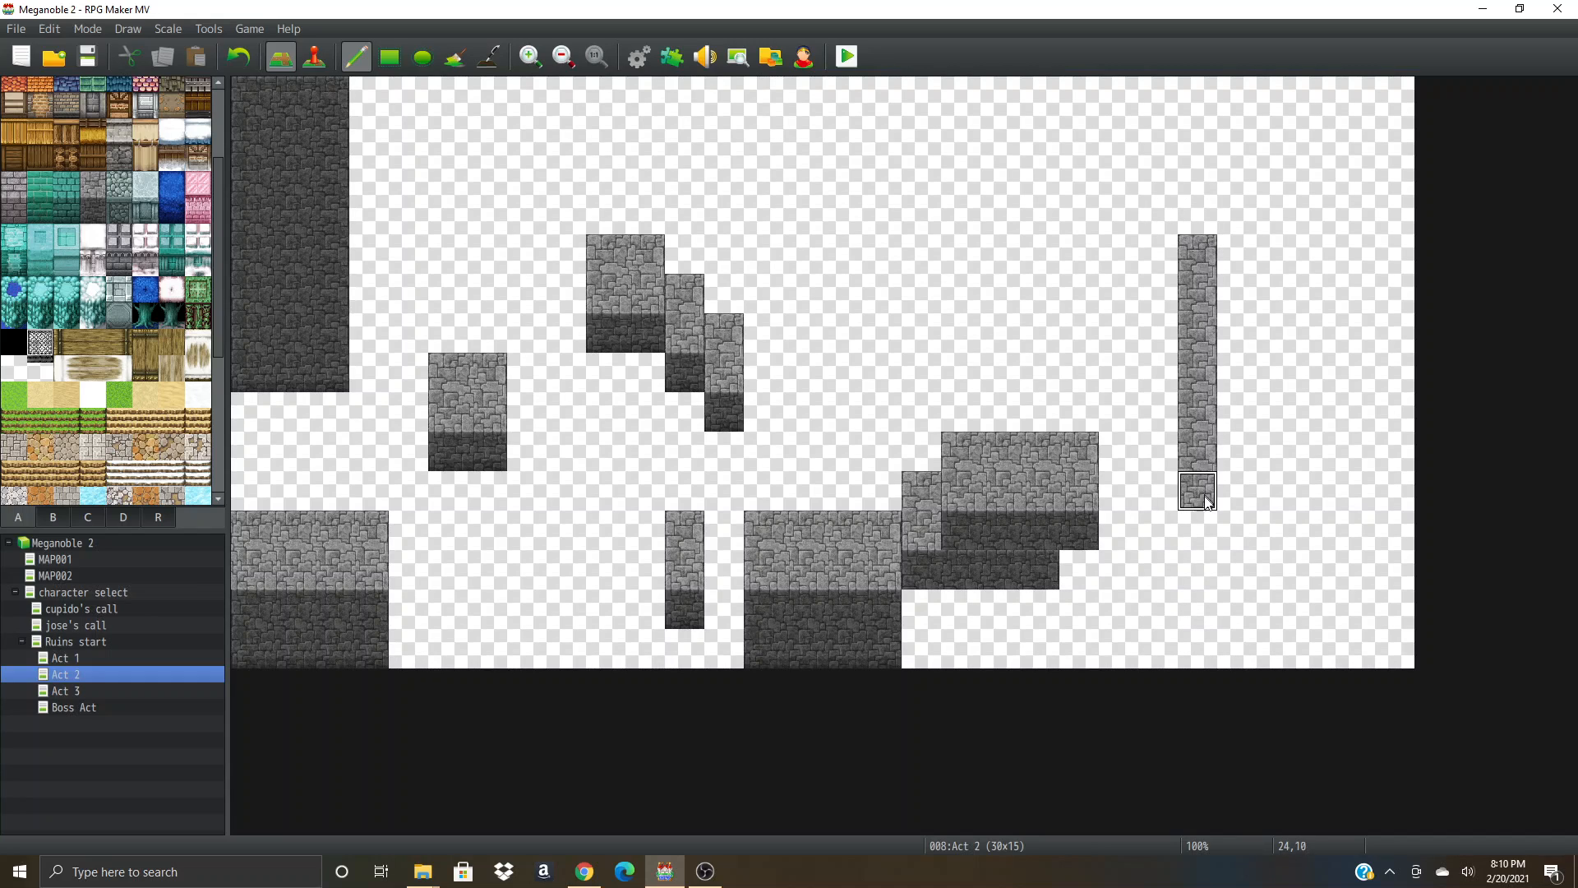
pyautogui.hotkey('ctrl', 'z')
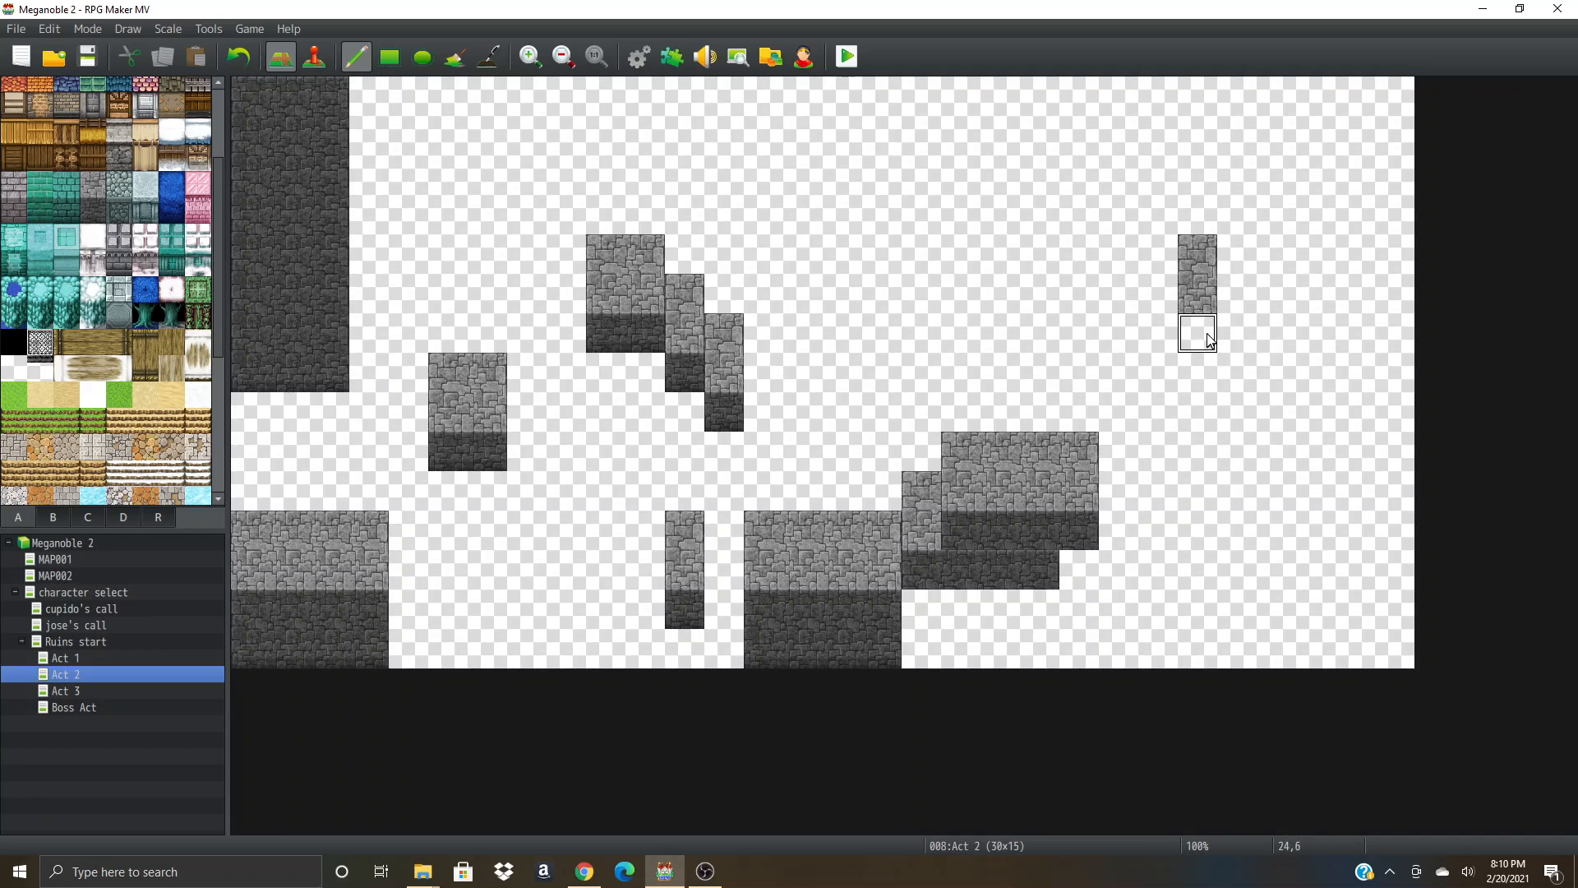
pyautogui.moveTo(1197, 329); pyautogui.dragTo(1209, 633)
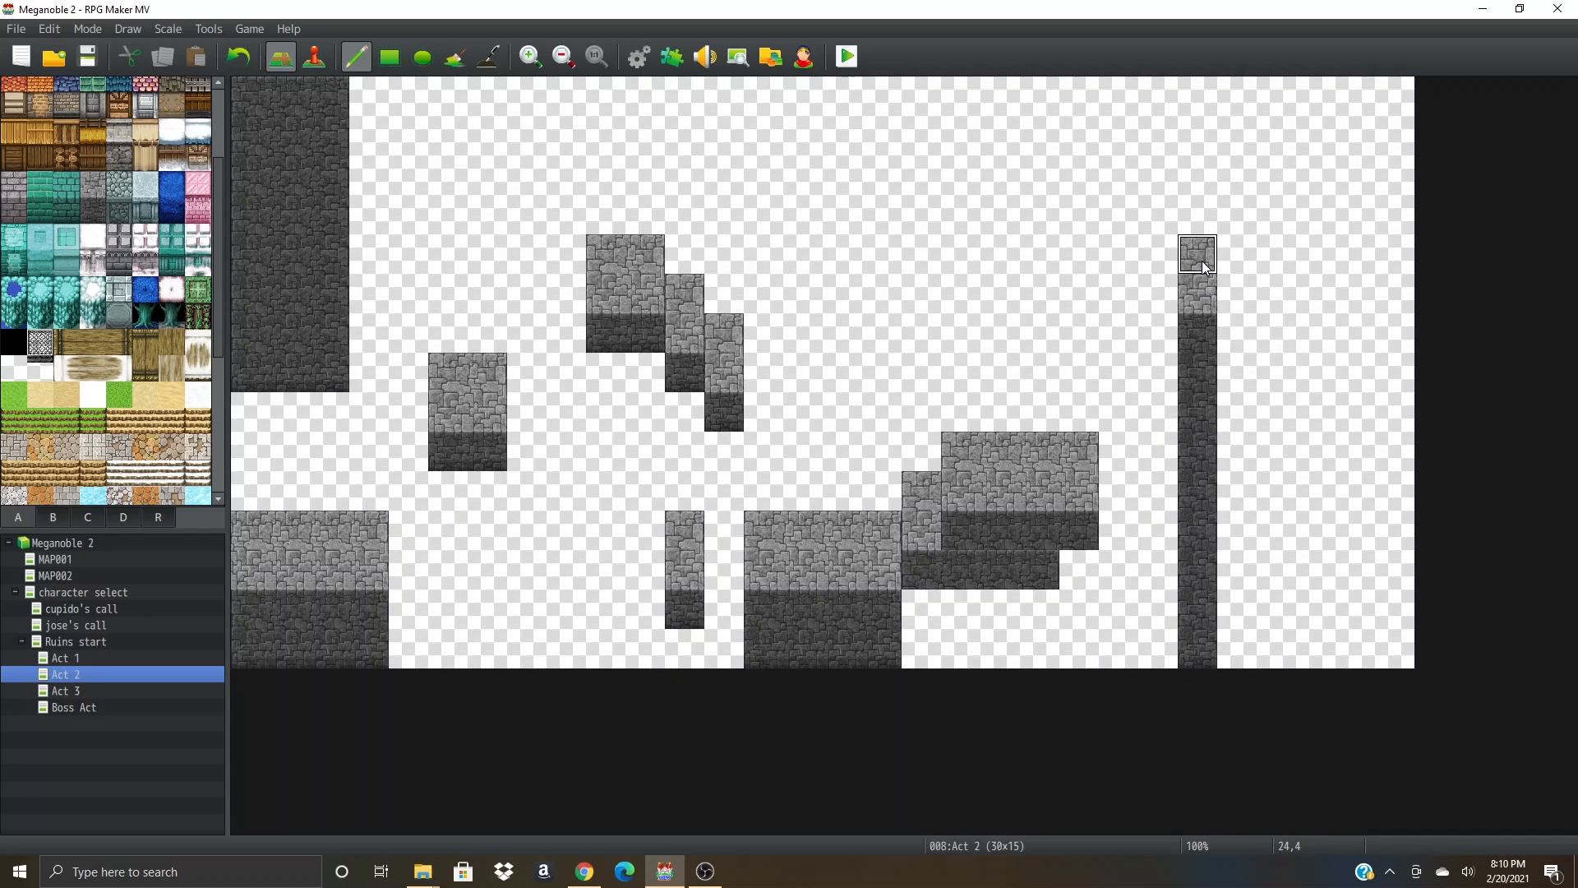
# - Extend the column's light and dark sections to the right map edge and fill a dark ceiling block six by two tiles above
pyautogui.click(398, 52)
pyautogui.moveTo(1213, 264); pyautogui.dragTo(1394, 288)
pyautogui.moveTo(1210, 339); pyautogui.dragTo(1403, 737)
pyautogui.moveTo(1191, 95); pyautogui.dragTo(1397, 144)
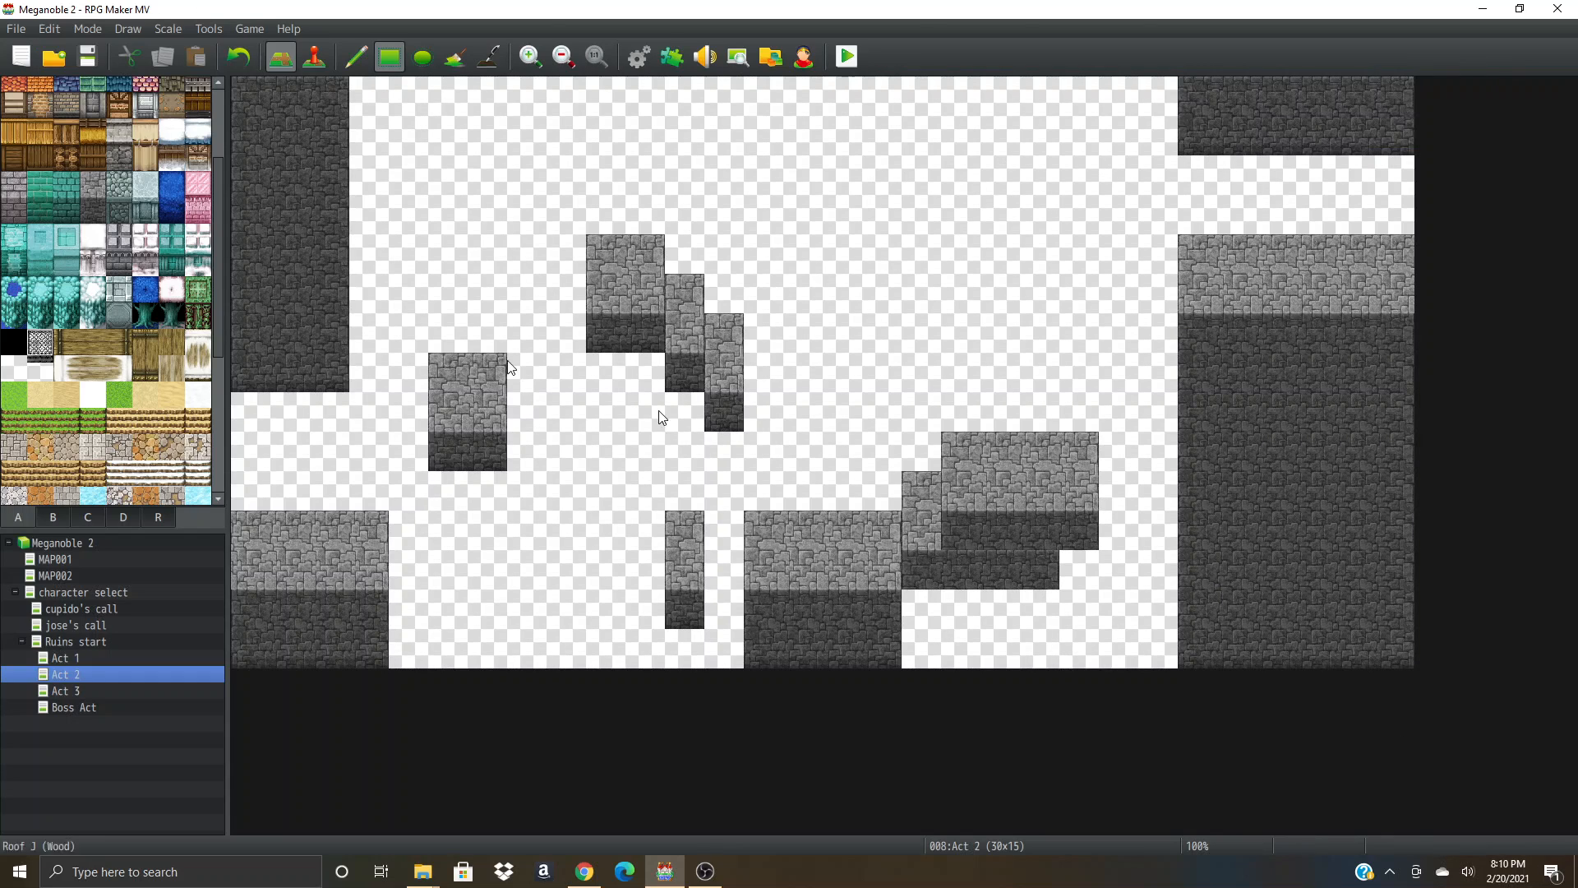
# - Set the Act 3 map's height to 30 tiles in its map properties
pyautogui.click(163, 690)
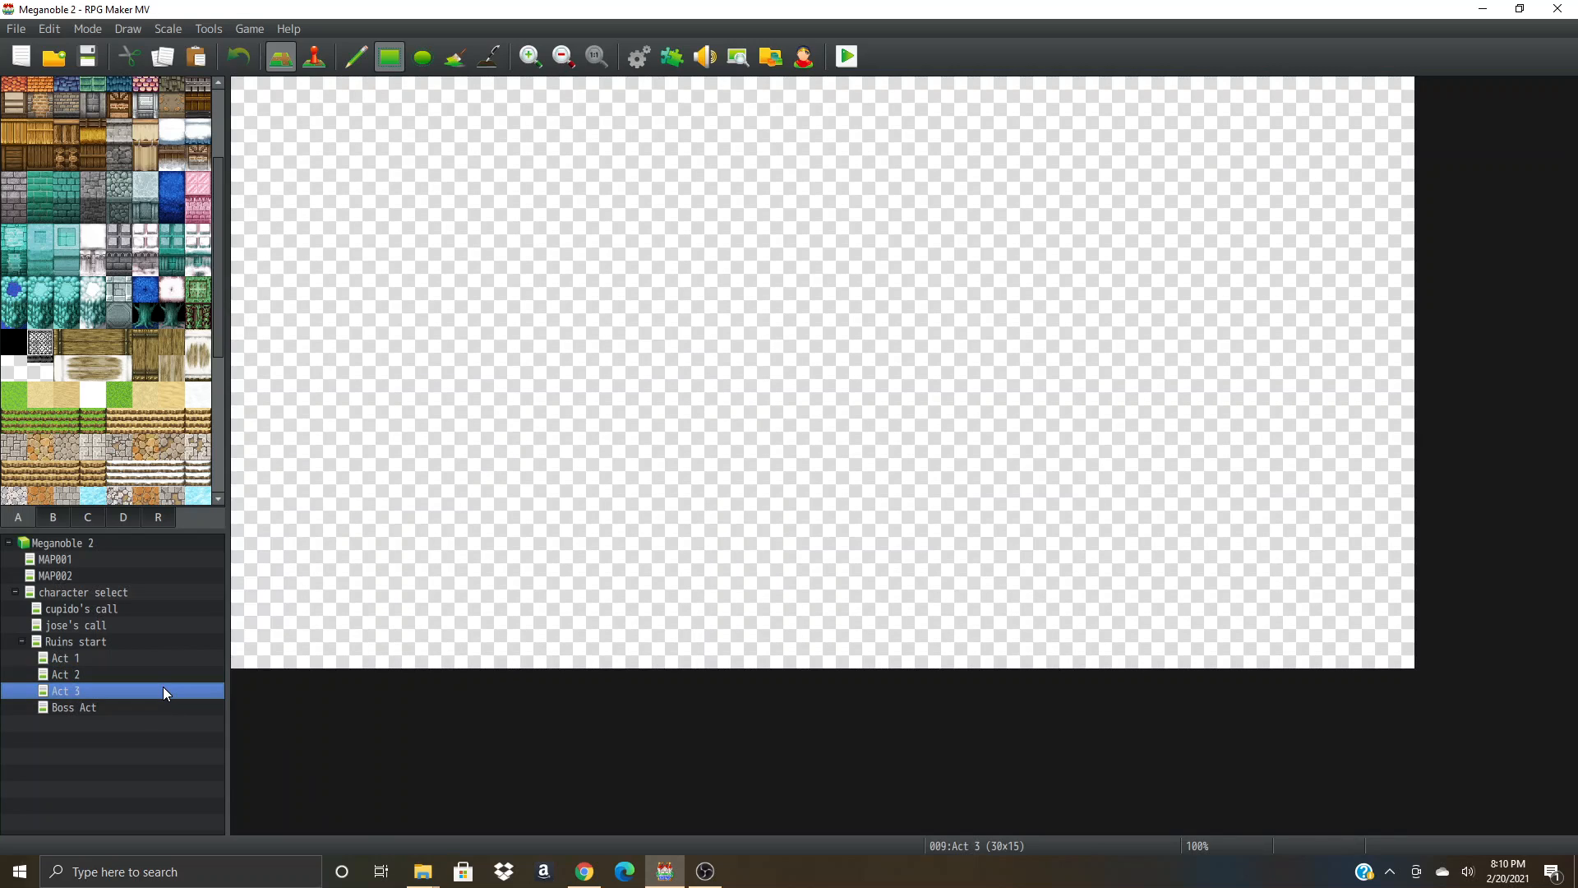
pyautogui.rightClick(162, 687)
pyautogui.click(214, 650)
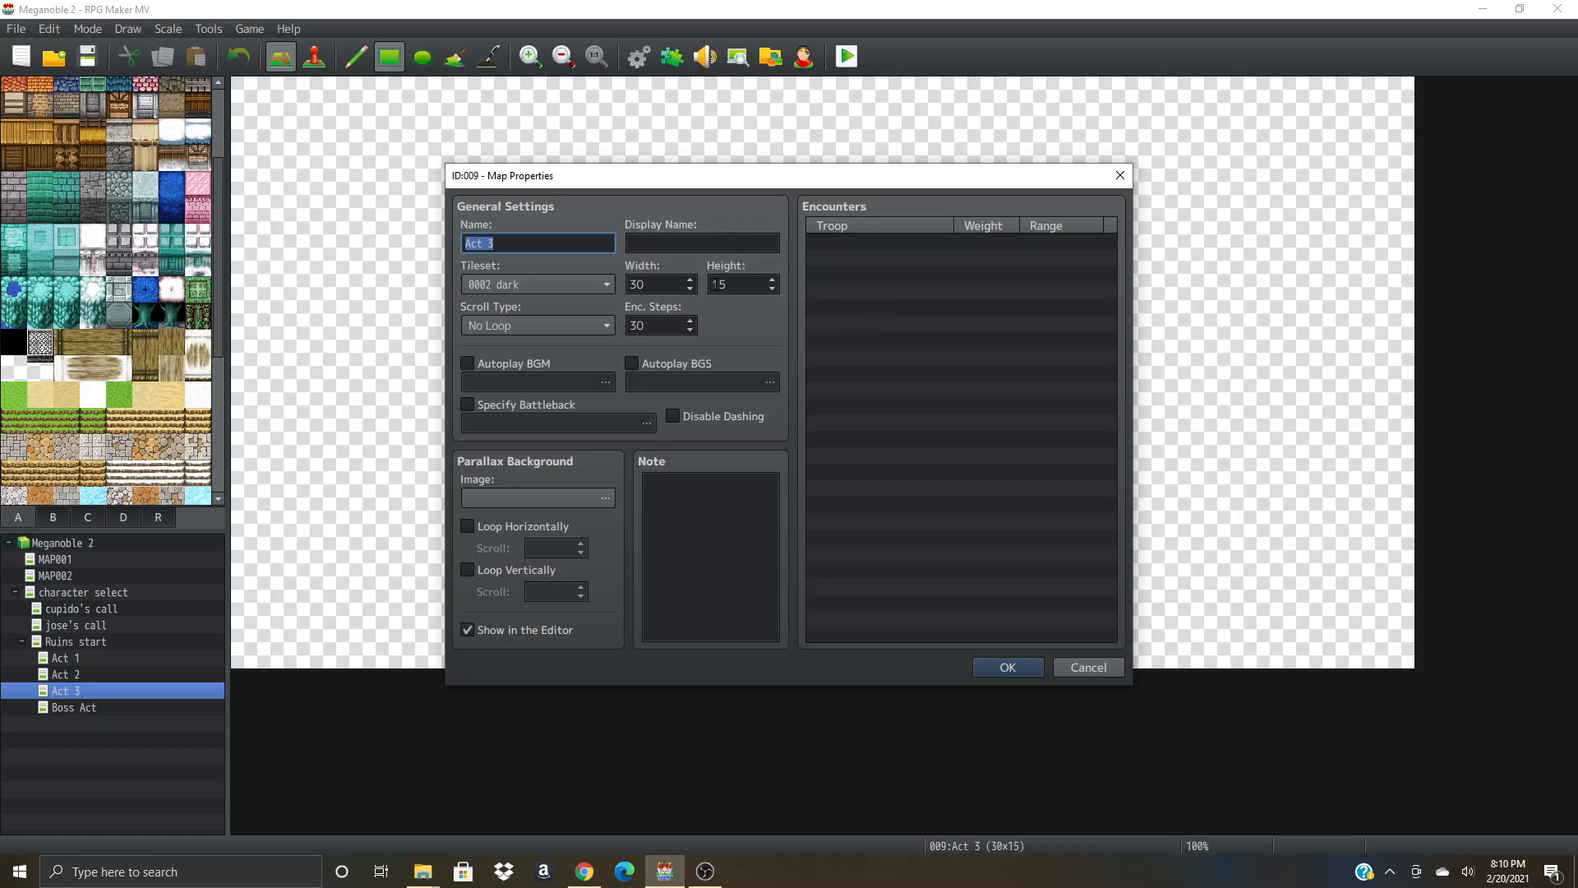
pyautogui.moveTo(715, 284); pyautogui.dragTo(944, 411)
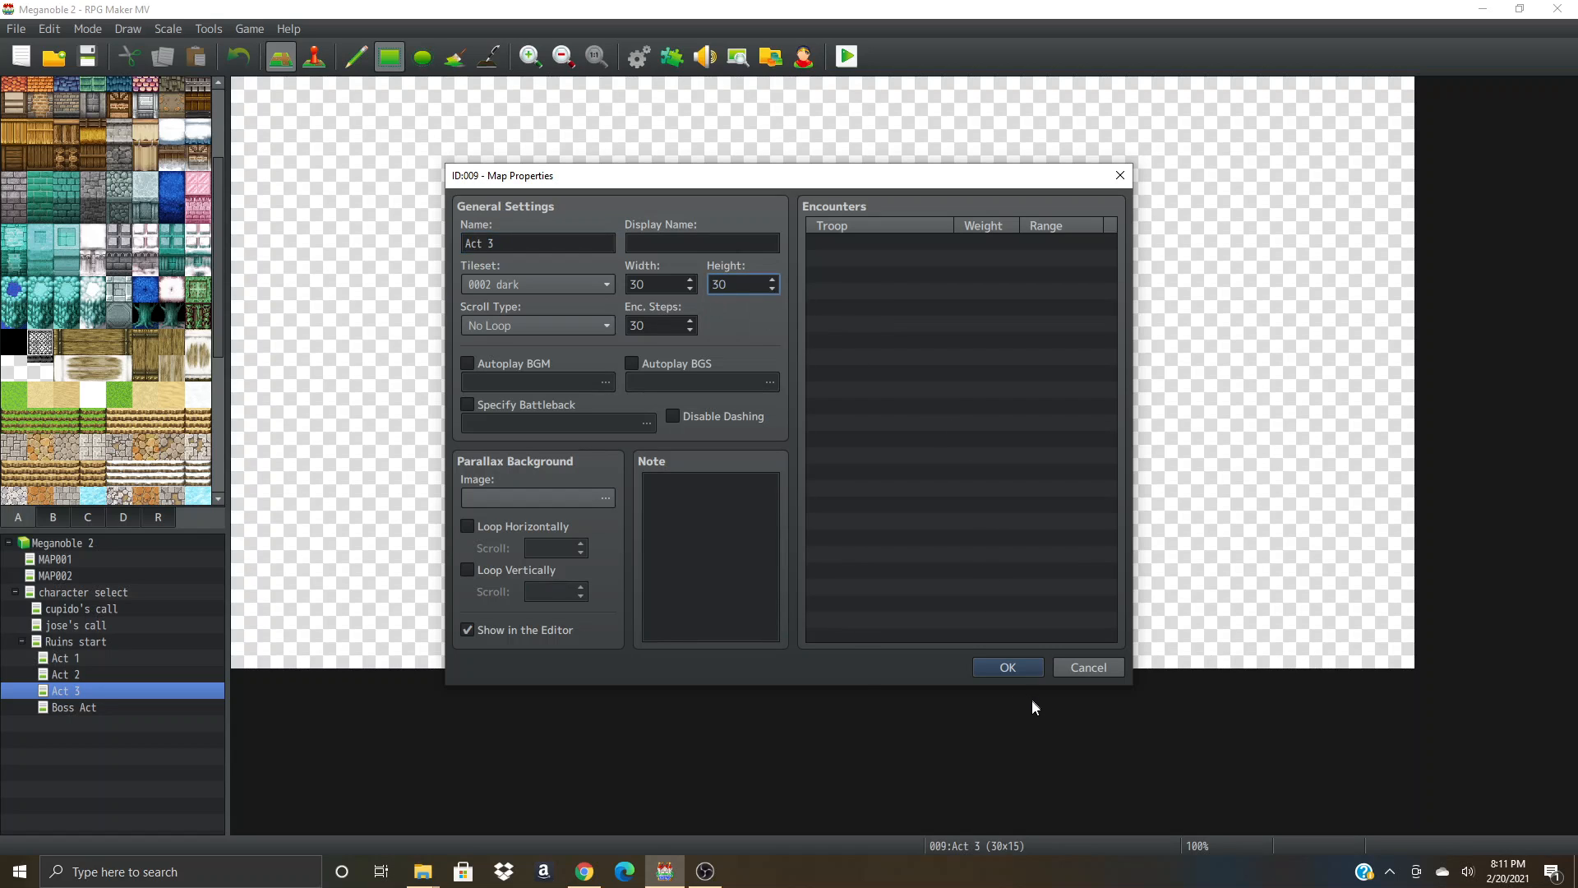
pyautogui.click(1024, 669)
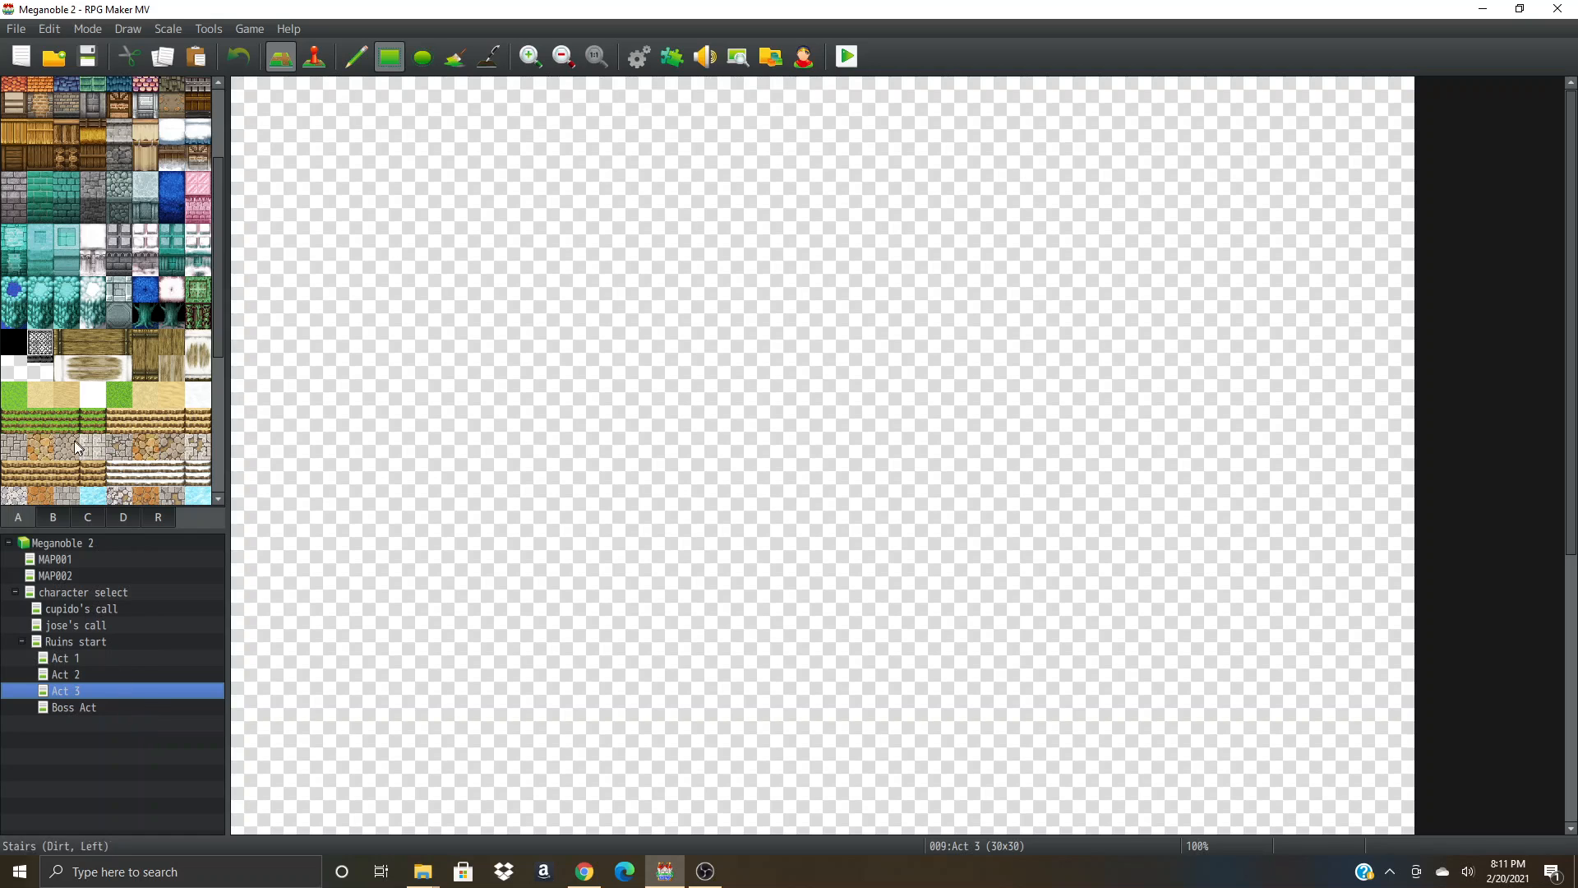
# - Copy the two-tile-wide, eleven-tile-tall stone column at Act 2's right edge into Act 3's bottom-left map corner, starting at row 19
pyautogui.scroll(-3, 78, 447)
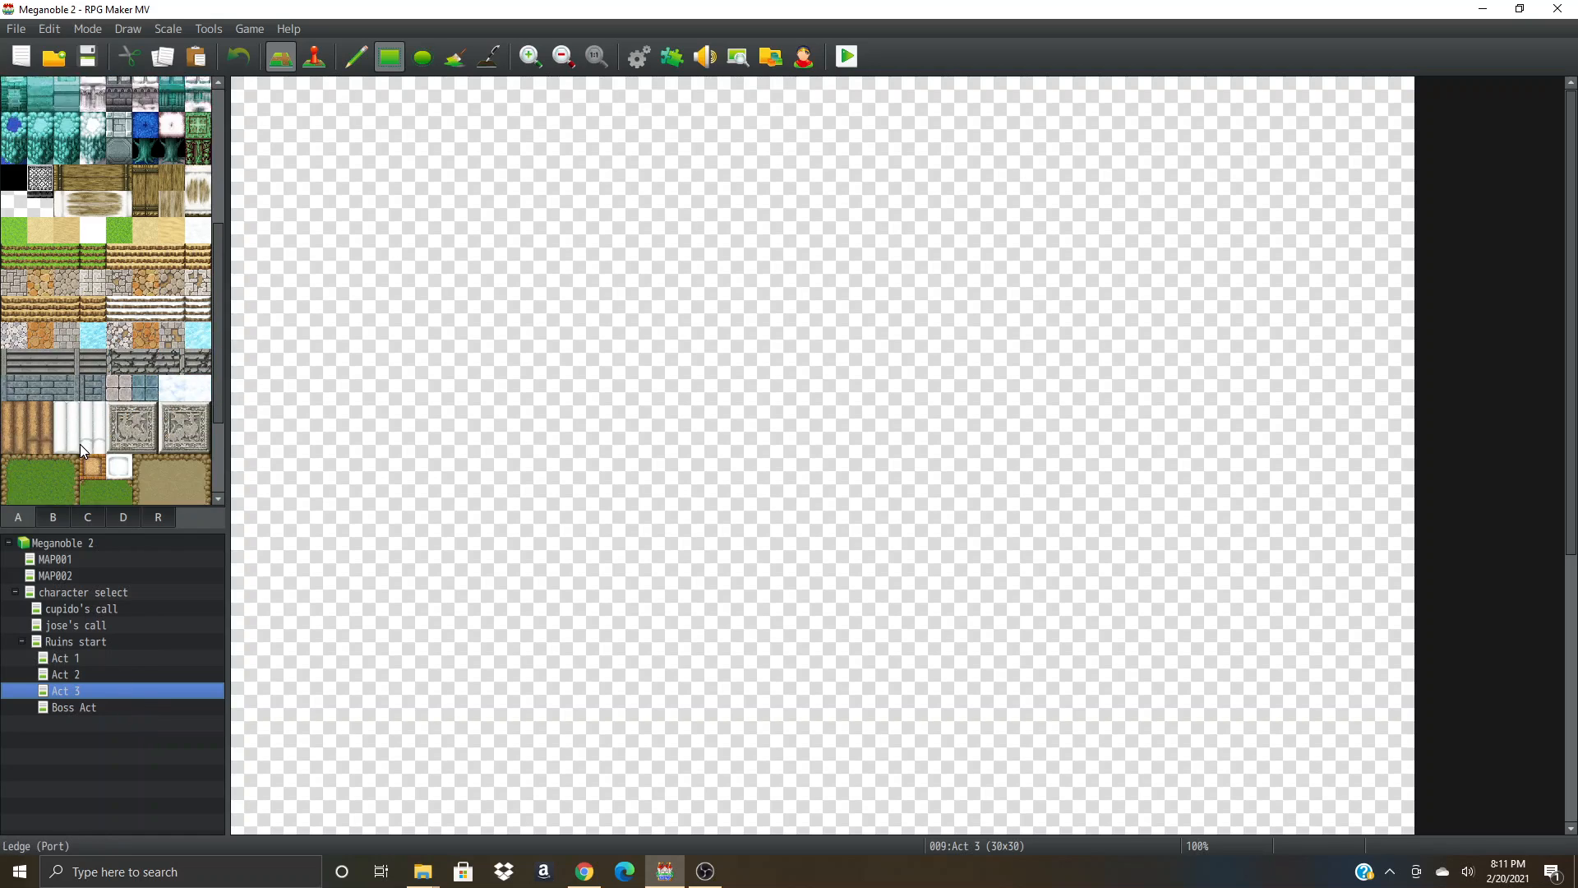
pyautogui.click(79, 677)
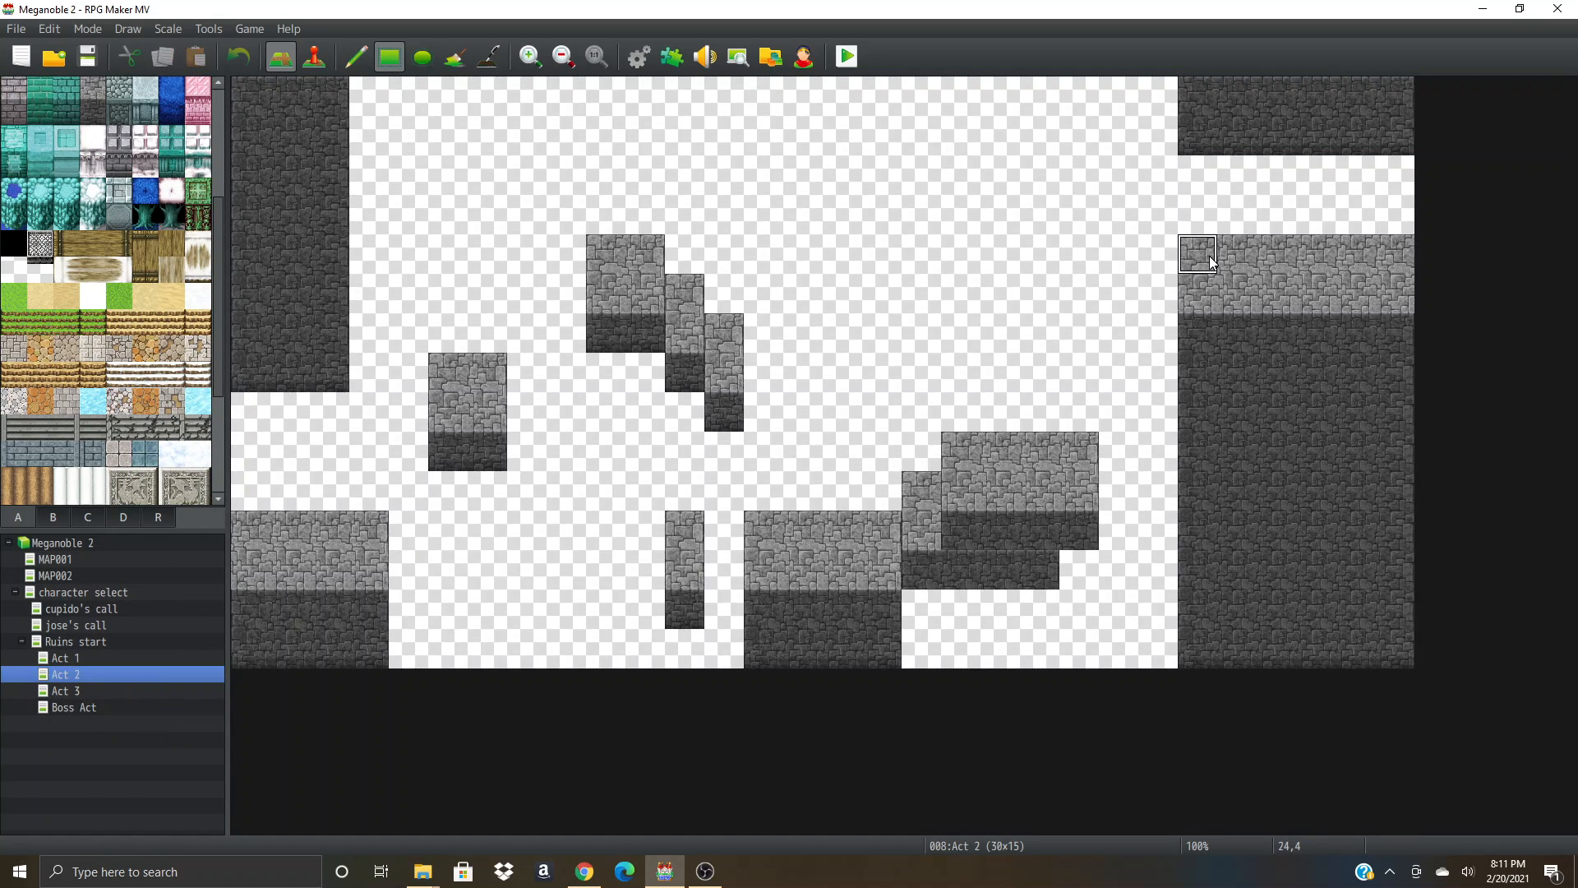
pyautogui.moveTo(1212, 261); pyautogui.dragTo(1401, 354, button='right')
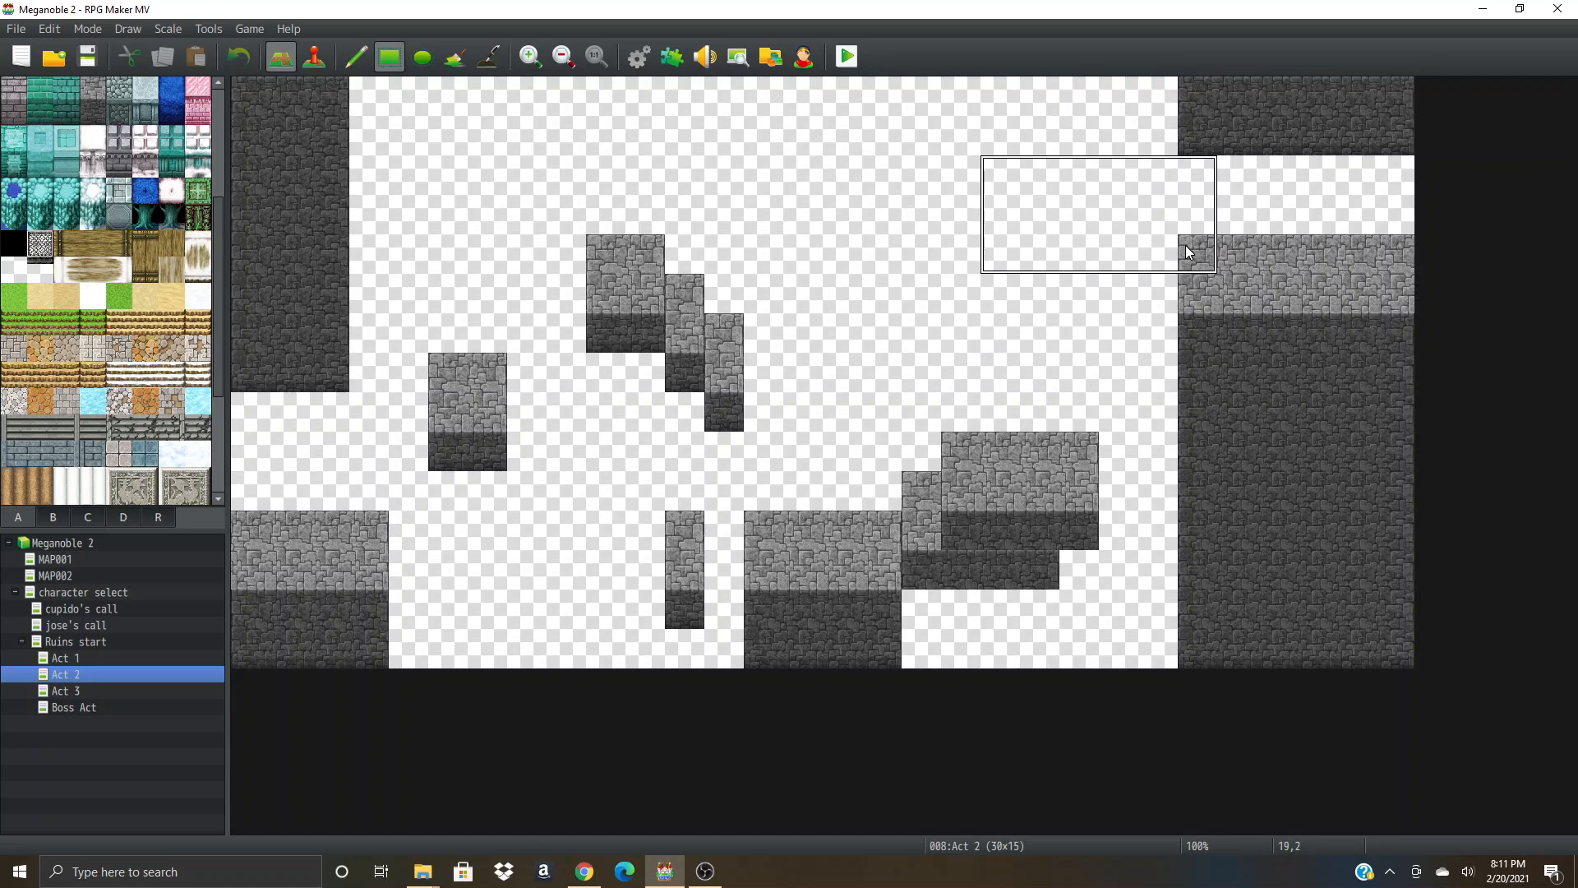
pyautogui.moveTo(1355, 249); pyautogui.dragTo(1425, 678, button='right')
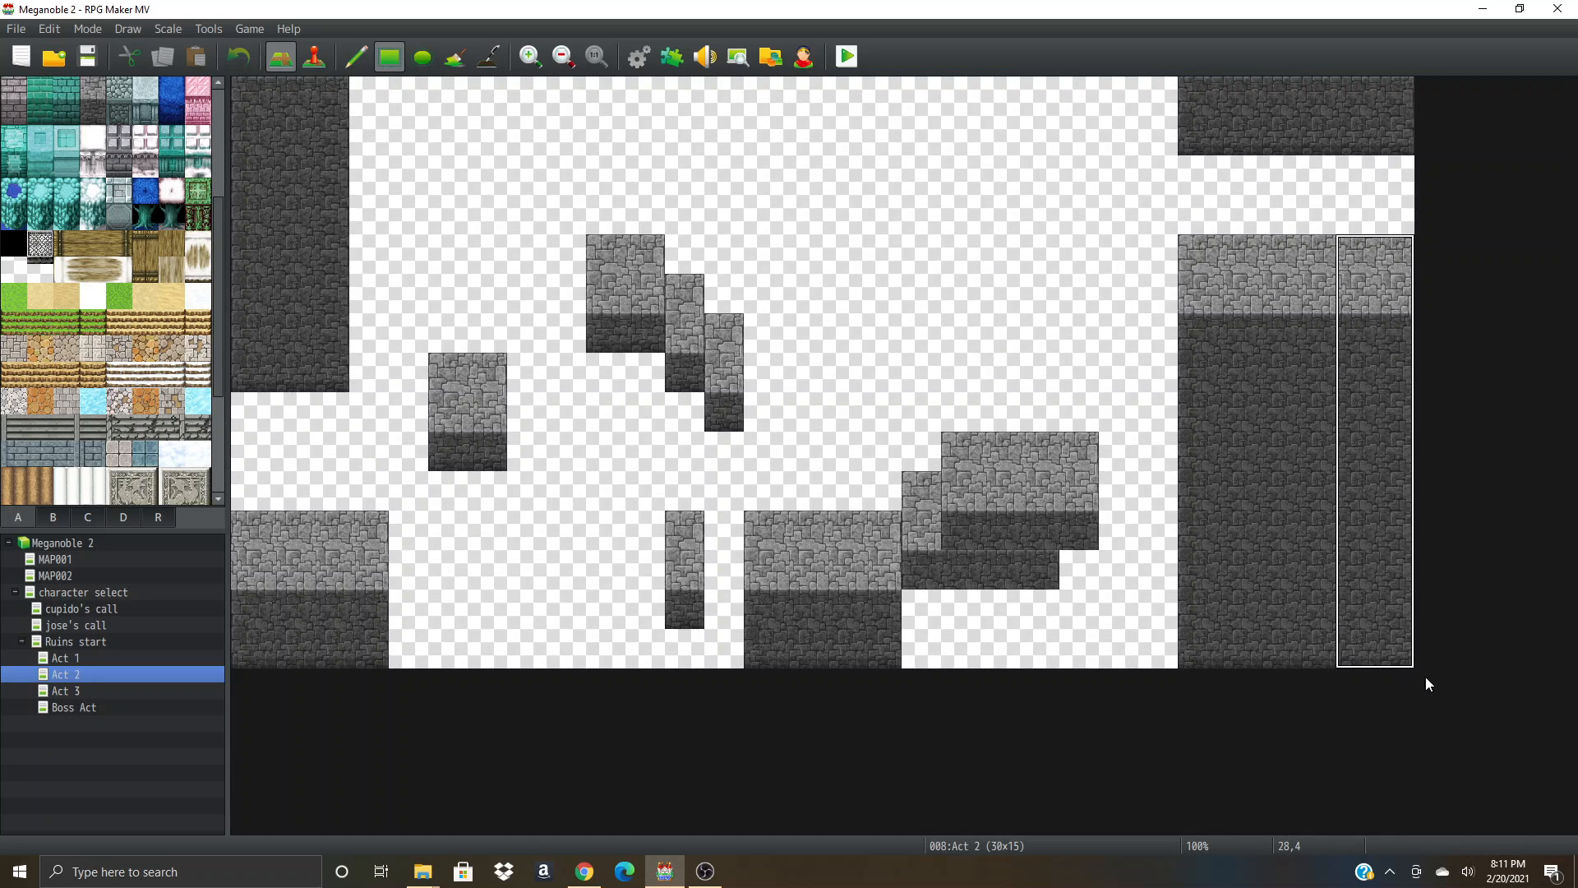
pyautogui.click(169, 689)
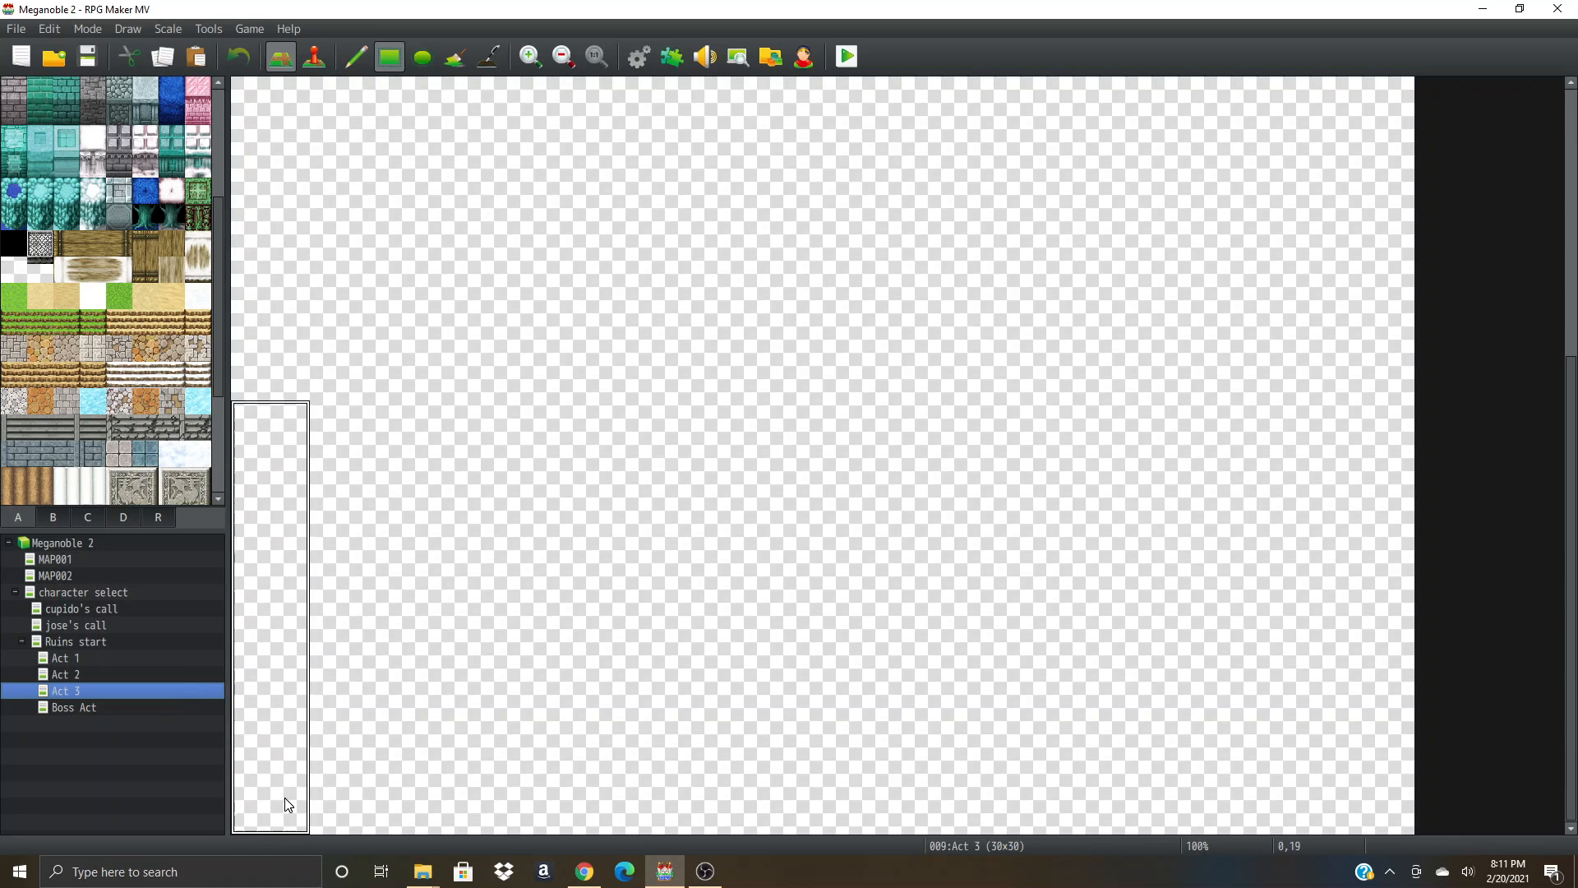
pyautogui.click(306, 816)
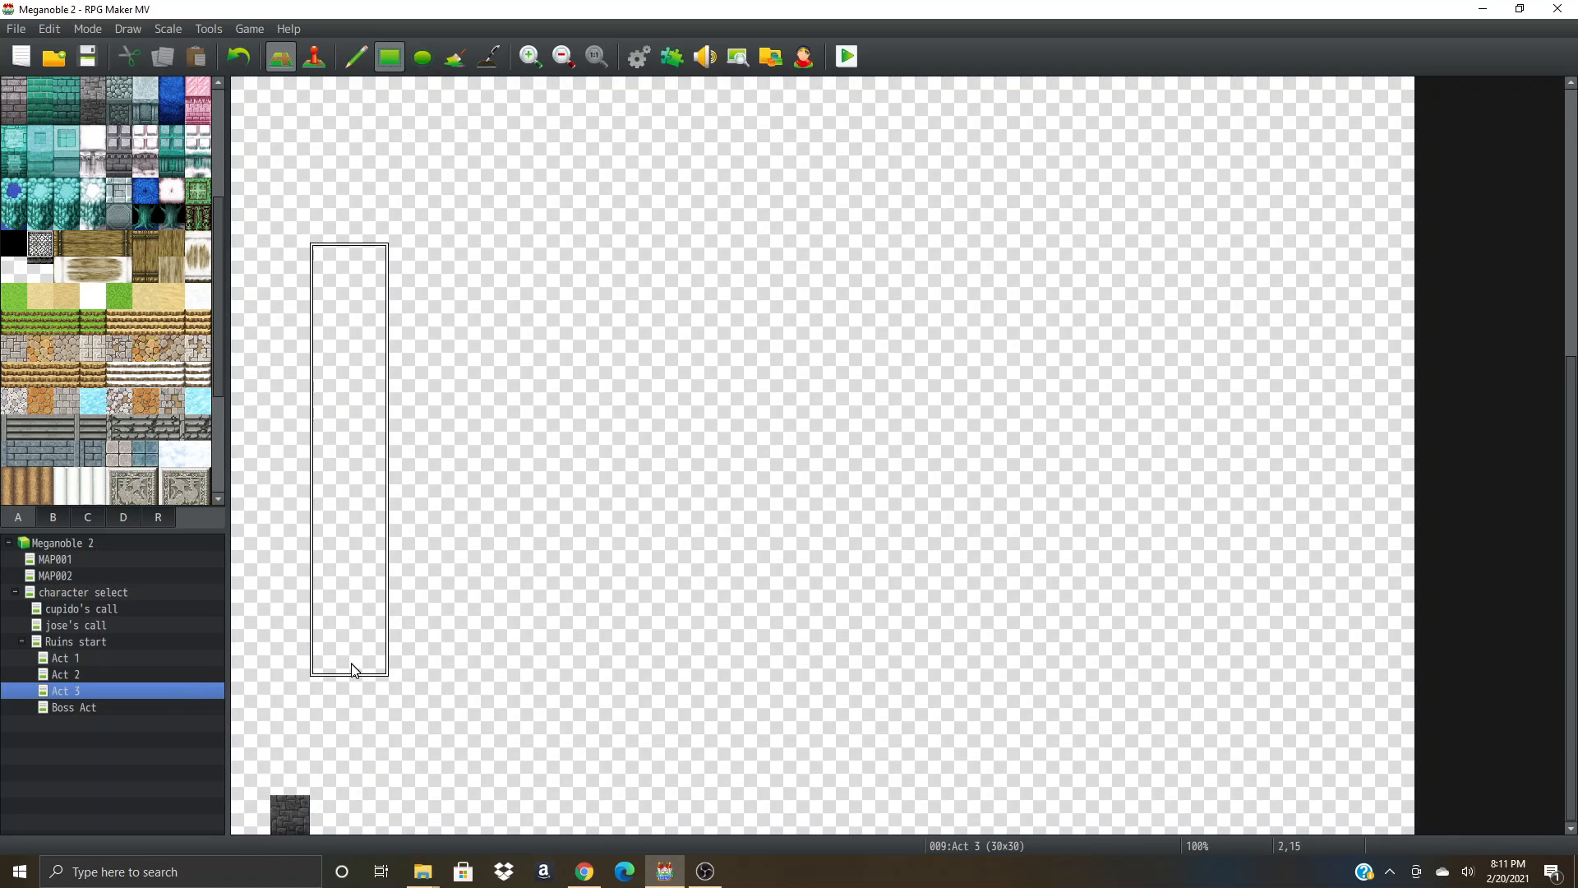
pyautogui.click(353, 57)
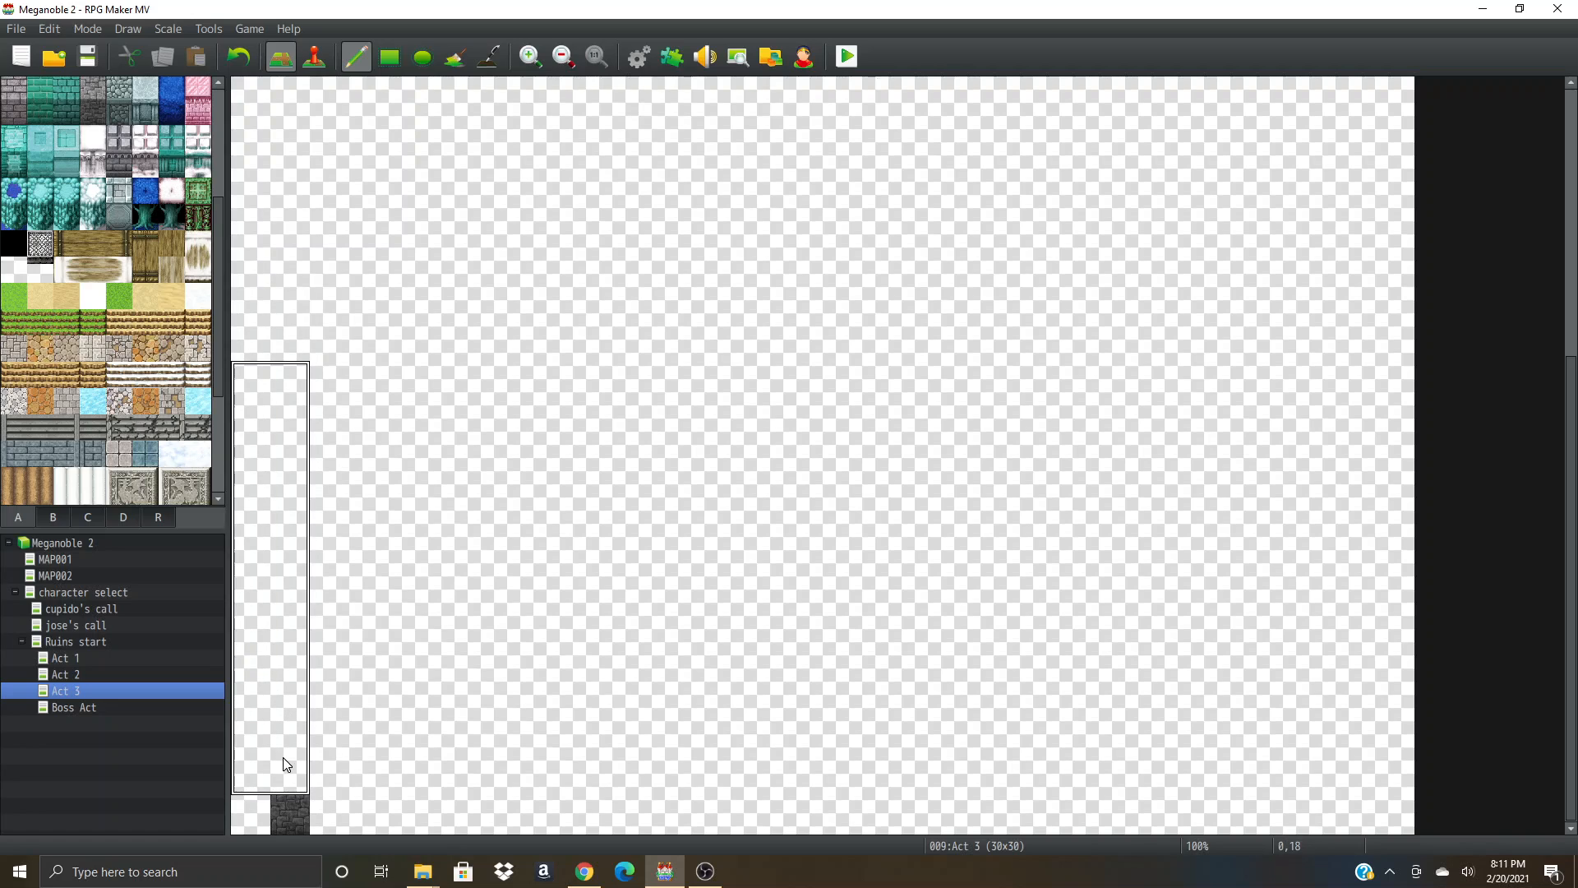
pyautogui.click(294, 810)
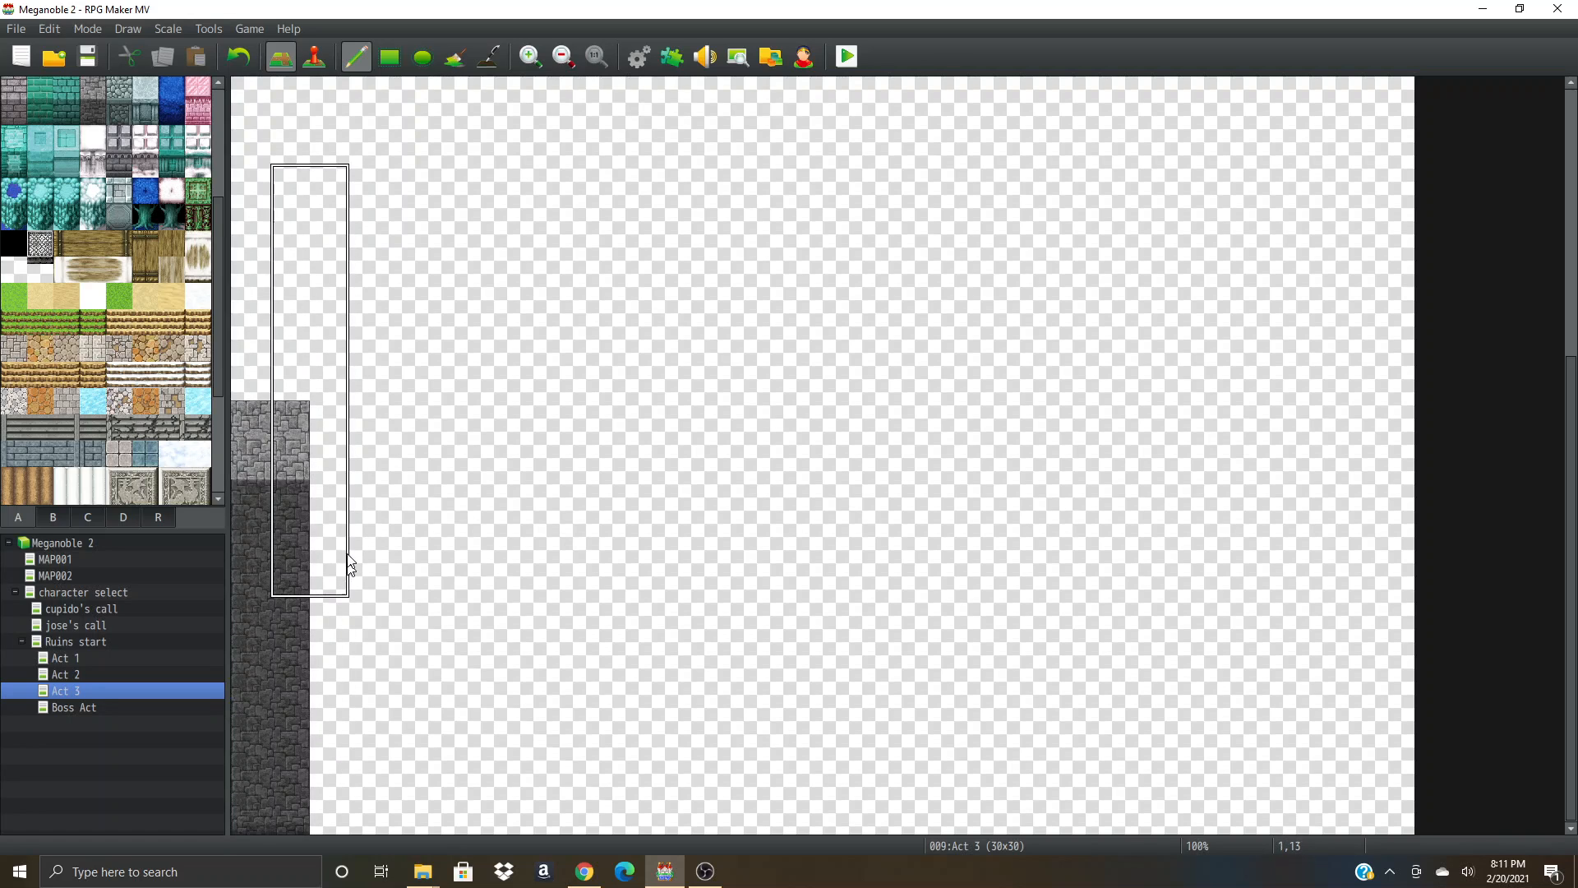
# - Draw a two-tile-wide dark stone wall along Act 3's left edge from the map top to row 14, four tiles above the ground block
pyautogui.rightClick(253, 530)
pyautogui.scroll(4, 383, 386)
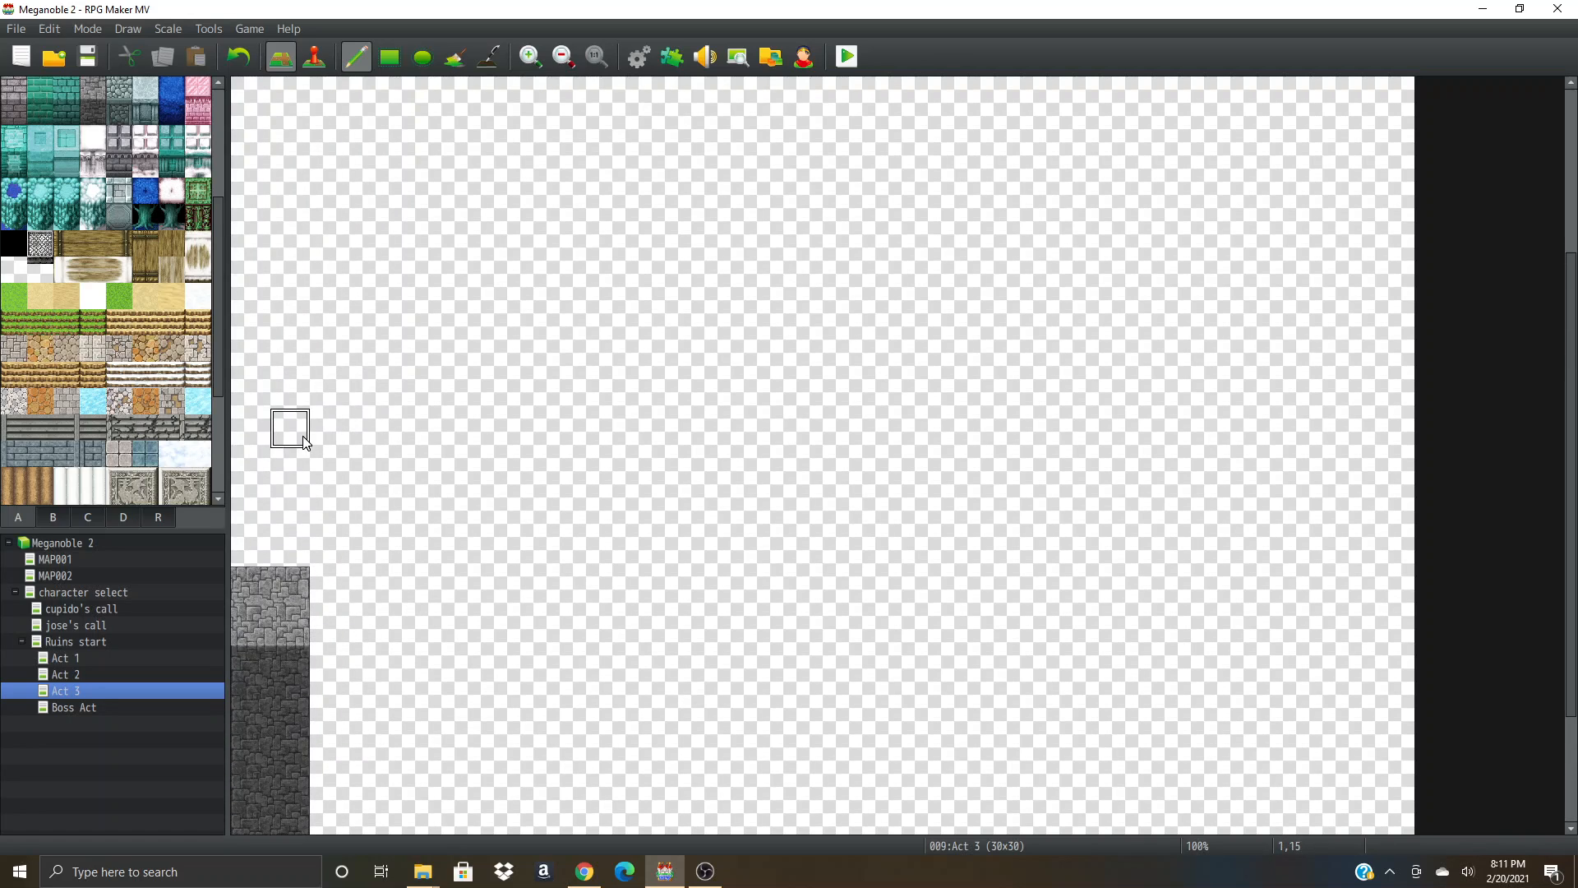
pyautogui.moveTo(297, 387); pyautogui.dragTo(236, 50)
pyautogui.scroll(6, 274, 454)
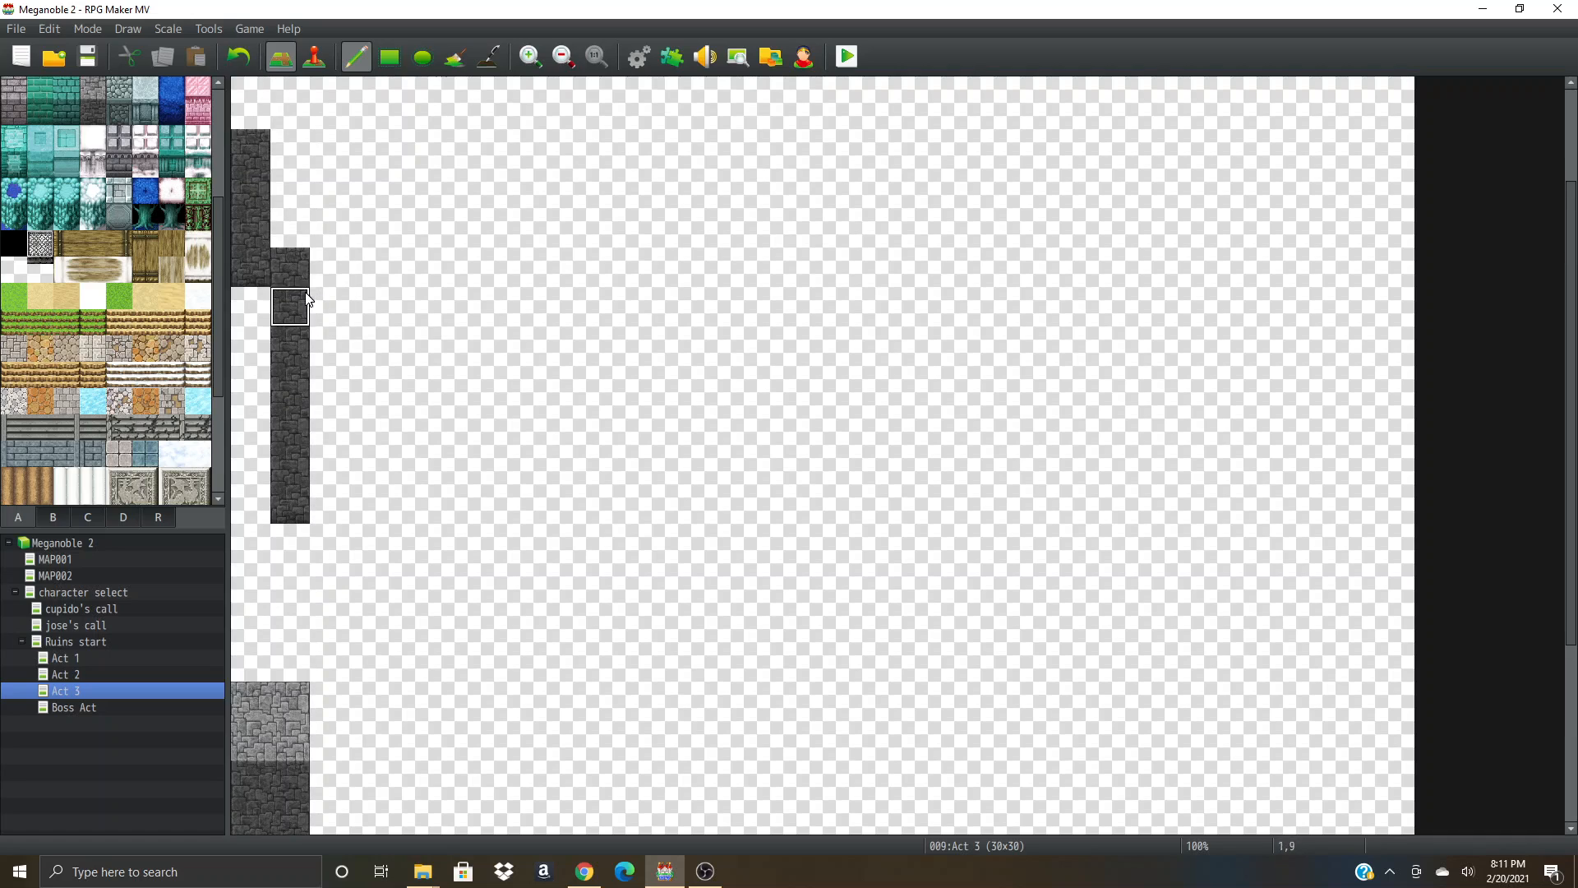
pyautogui.moveTo(257, 648); pyautogui.dragTo(251, 567)
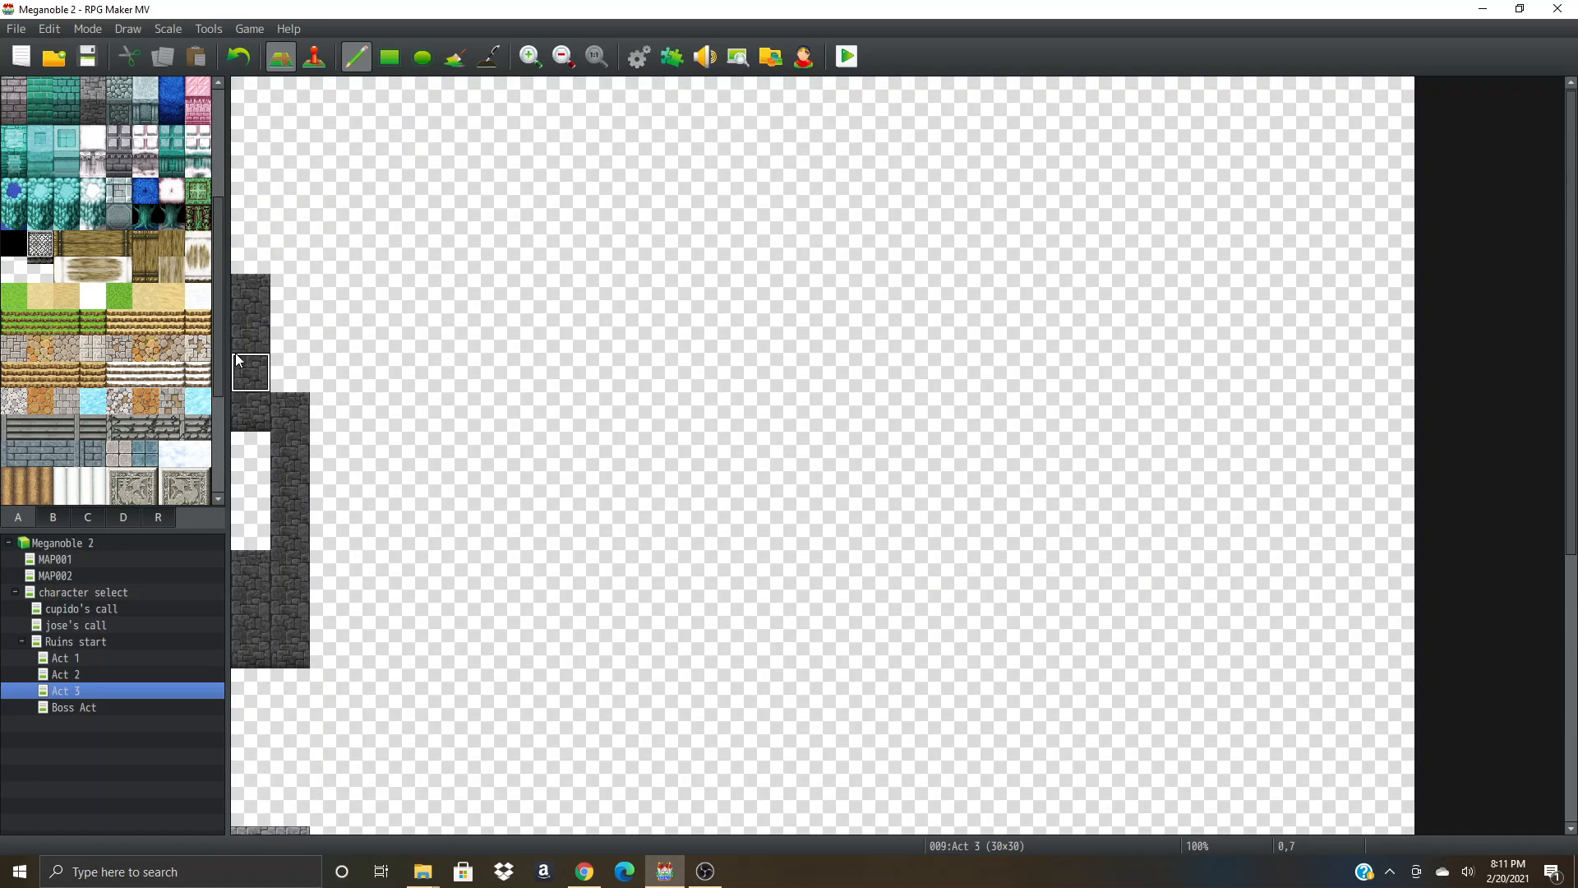
pyautogui.moveTo(284, 300)
pyautogui.mouseDown()
pyautogui.moveTo(287, 200)
pyautogui.moveTo(307, 413)
pyautogui.mouseUp()
pyautogui.moveTo(263, 123)
pyautogui.mouseDown()
pyautogui.moveTo(240, 326)
pyautogui.moveTo(268, 412)
pyautogui.moveTo(261, 615)
pyautogui.mouseUp()
pyautogui.scroll(-1, 331, 515)
pyautogui.scroll(-5, 333, 518)
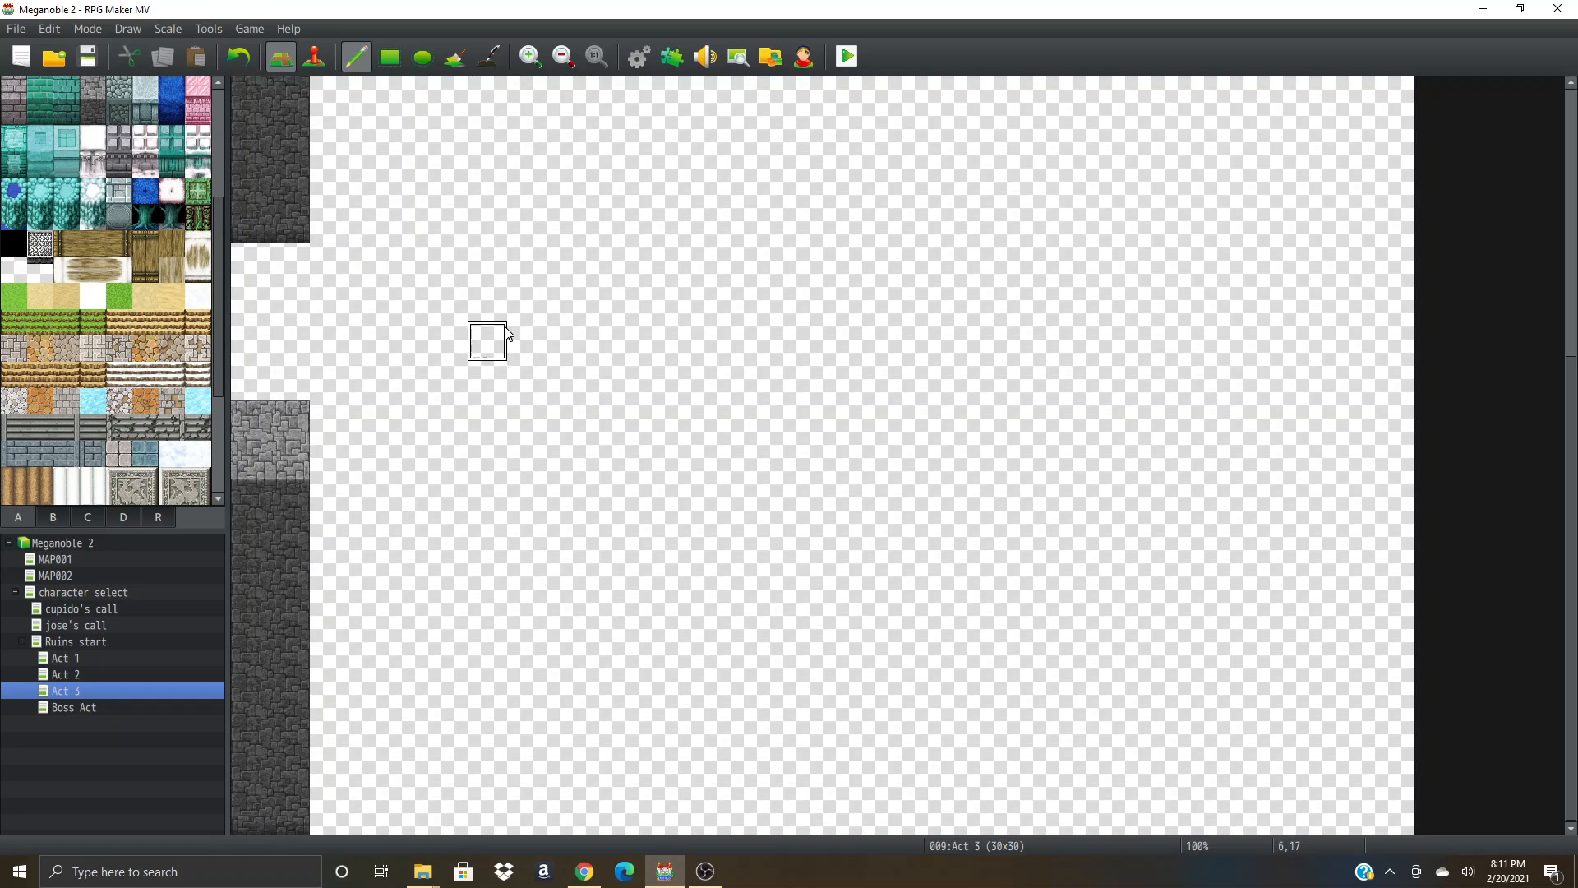
# - Copy a one-tile-wide column of the ground block as three descending steps at columns 2, 3 and 4, starting at rows 20, 21 and 22
pyautogui.scroll(3, 487, 336)
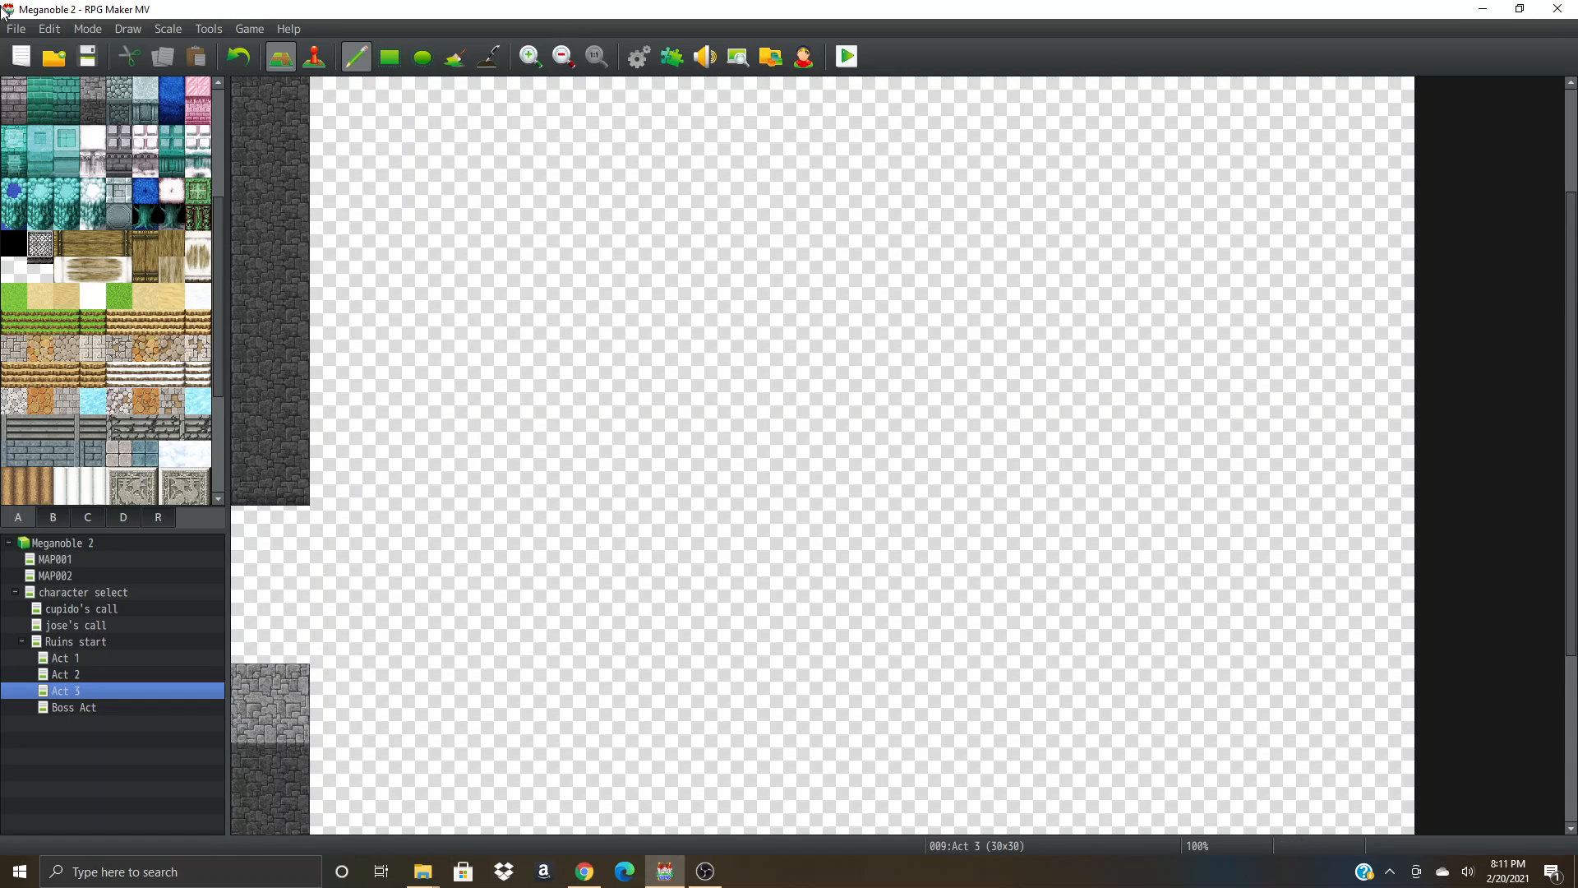
pyautogui.scroll(1, 334, 431)
pyautogui.scroll(-4, 403, 526)
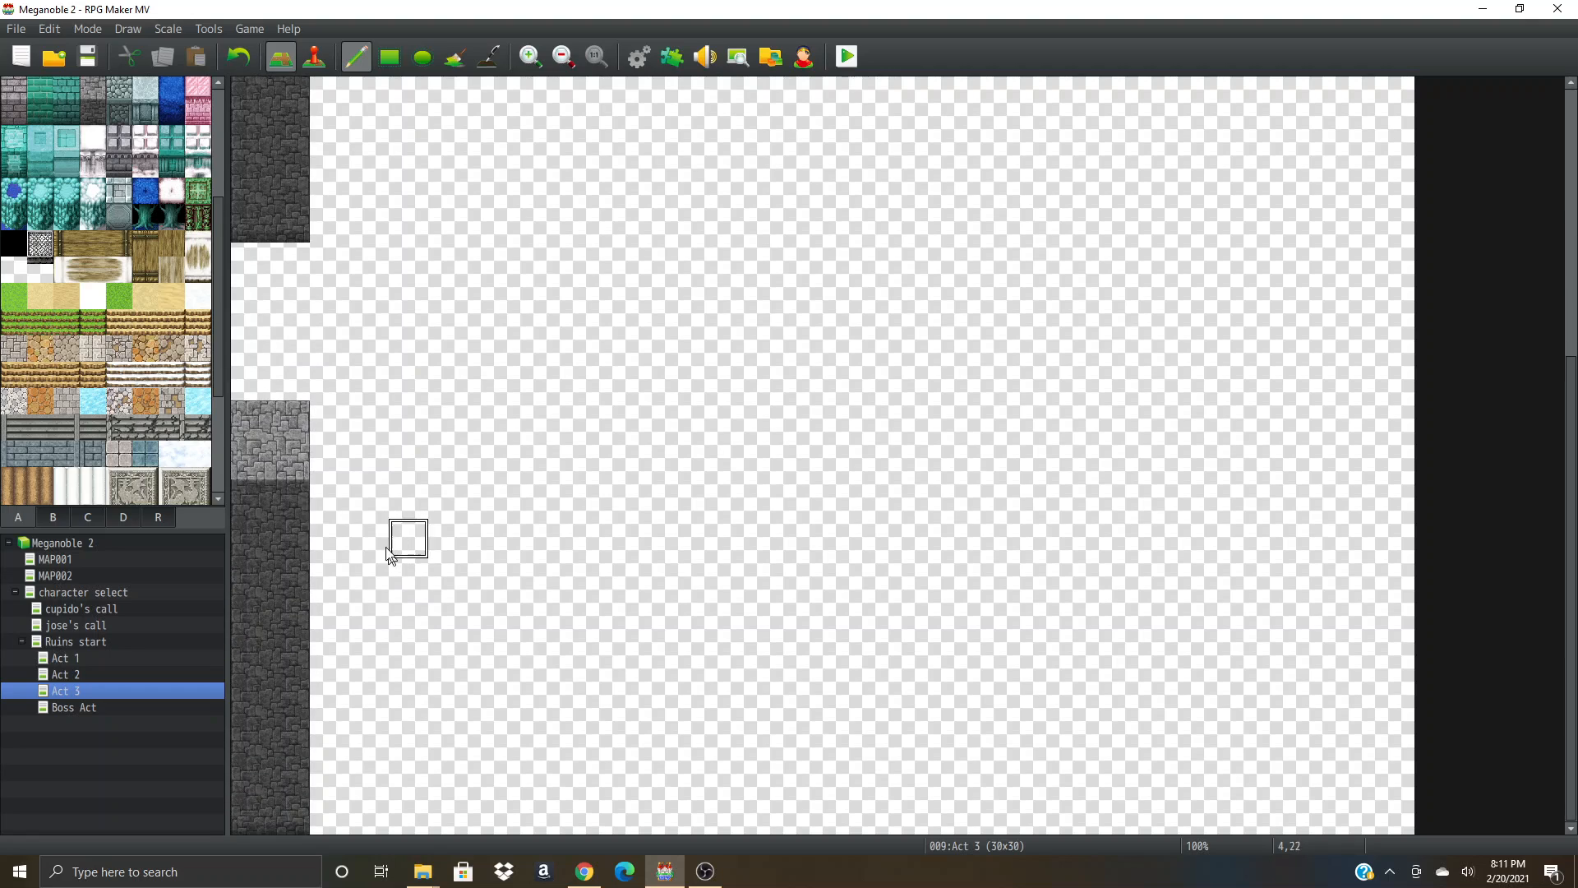
pyautogui.moveTo(258, 427)
pyautogui.mouseDown(button='right')
pyautogui.moveTo(338, 801)
pyautogui.moveTo(298, 855)
pyautogui.mouseUp(button='right')
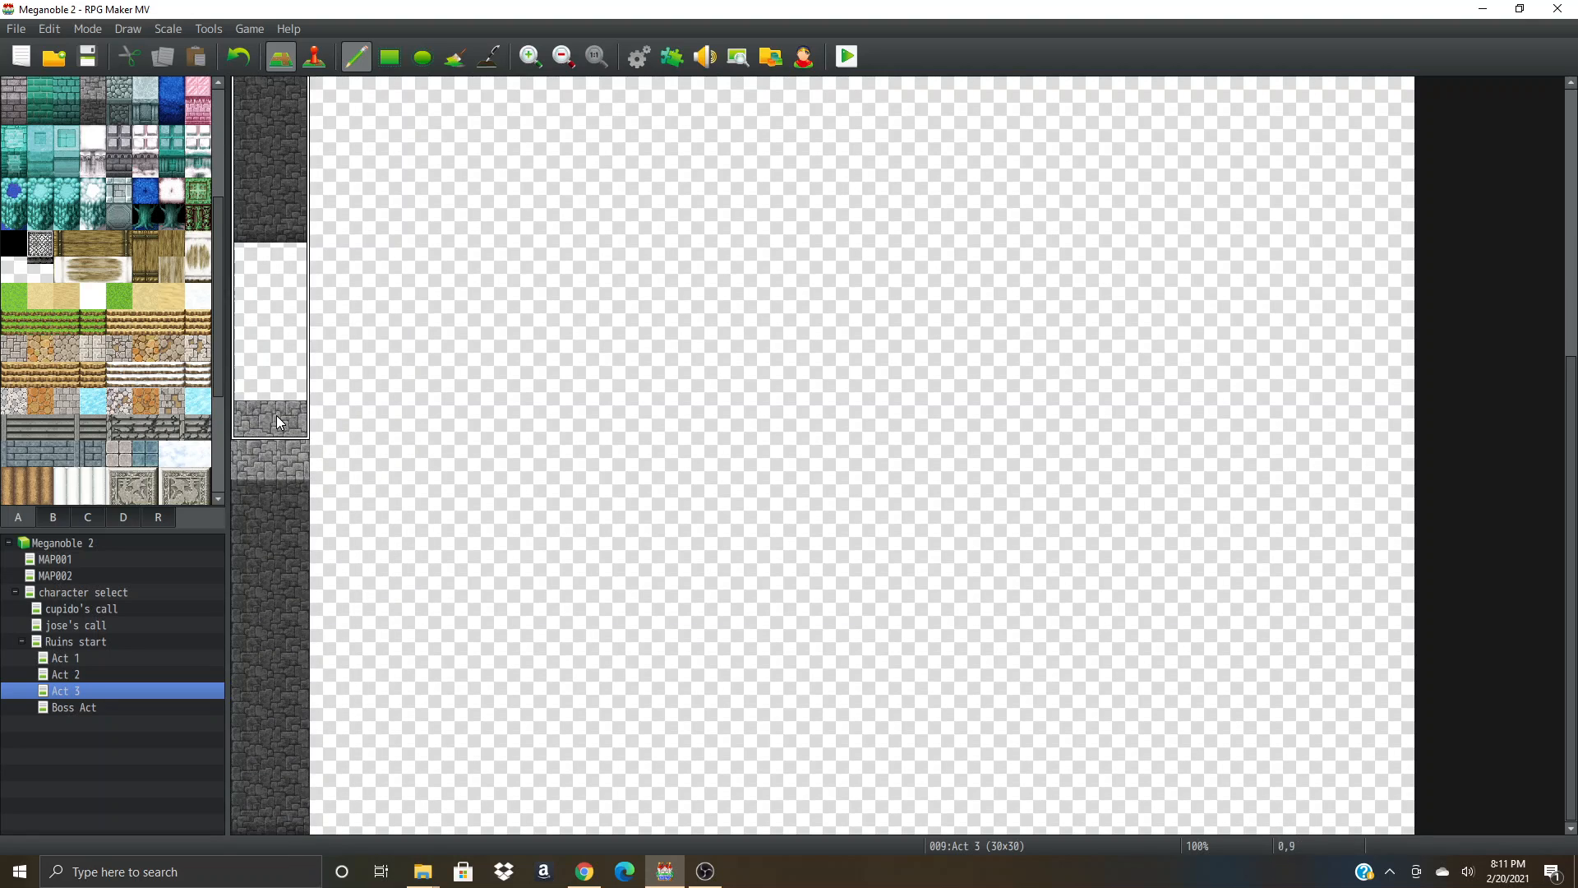
pyautogui.moveTo(276, 416); pyautogui.dragTo(299, 643, button='right')
pyautogui.moveTo(306, 750); pyautogui.dragTo(289, 428, button='right')
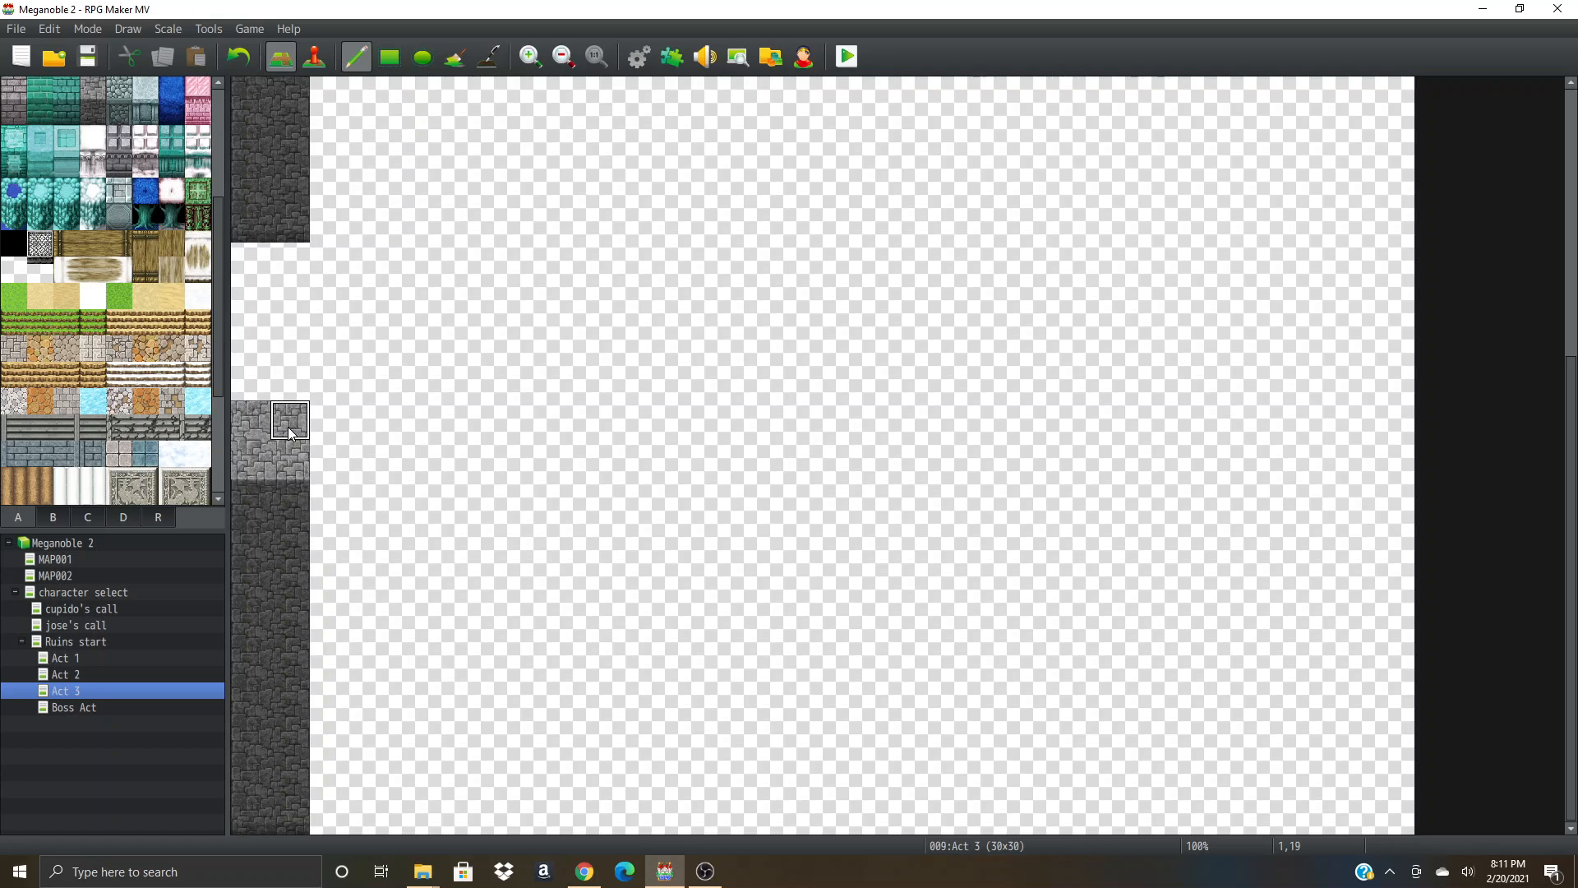
pyautogui.moveTo(298, 823); pyautogui.dragTo(294, 497, button='right')
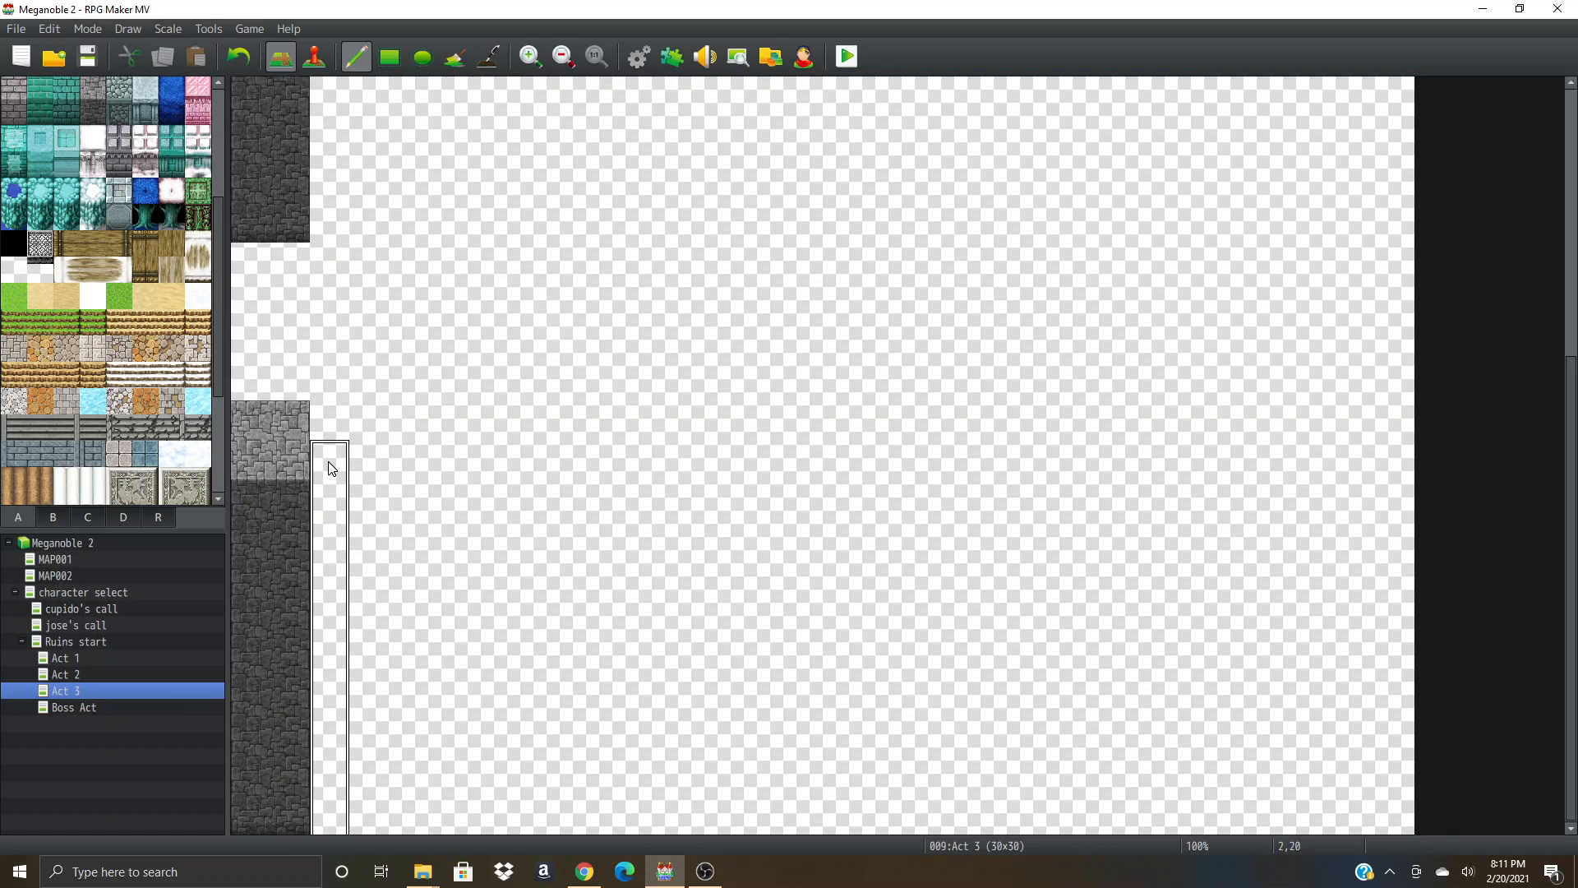
pyautogui.click(329, 461)
pyautogui.click(372, 495)
pyautogui.click(397, 528)
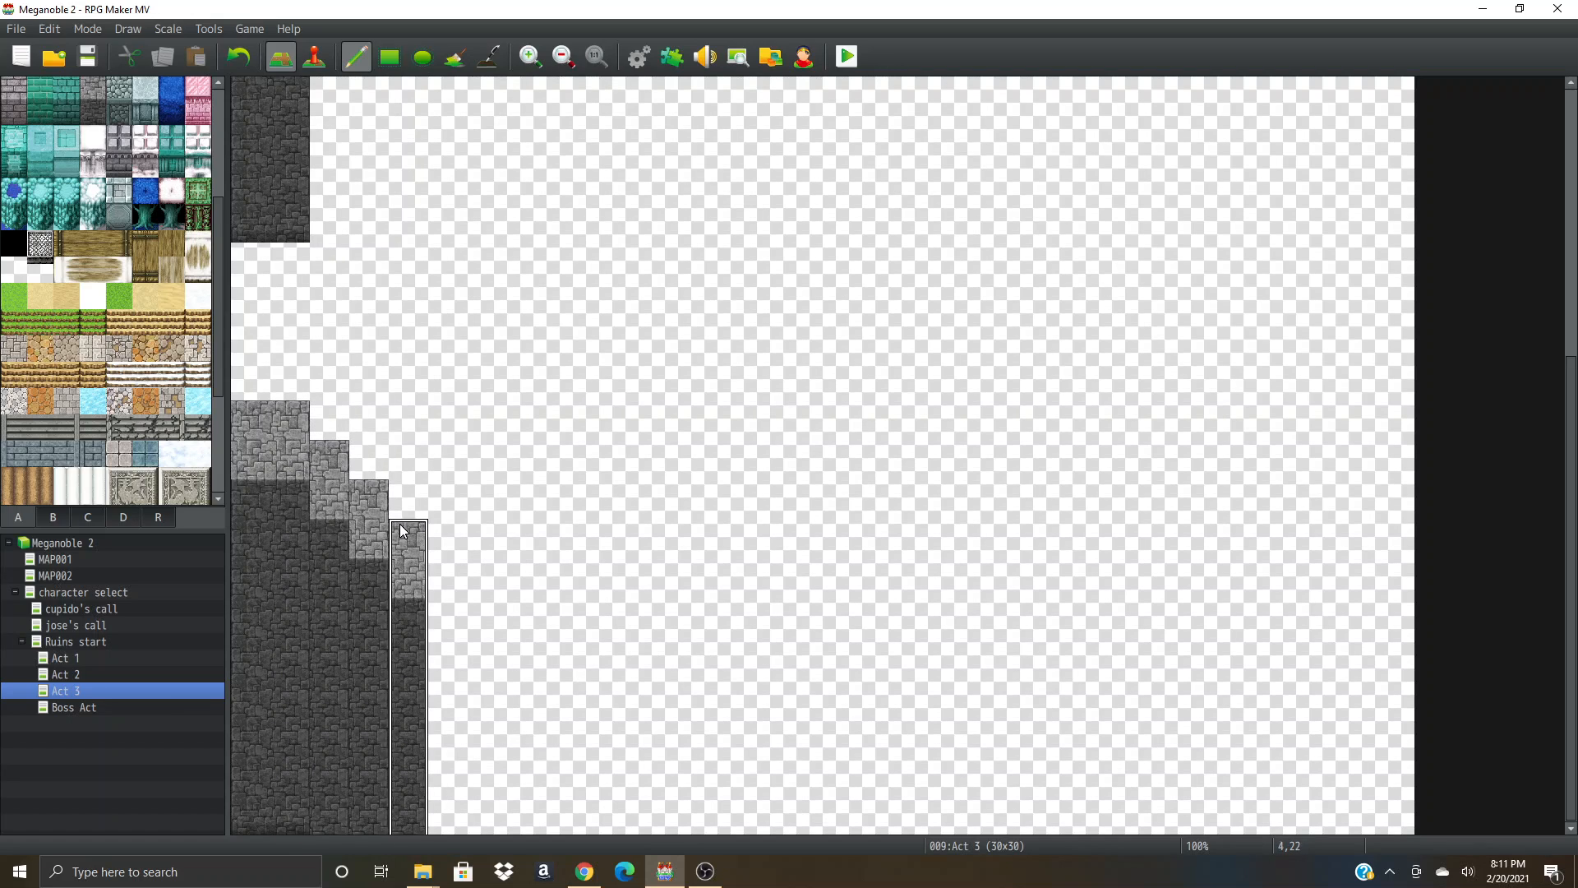
# - Copy a two-by-four-tile piece from the top of the left ground block as a floating platform at column 6, row 17
pyautogui.scroll(4, 703, 473)
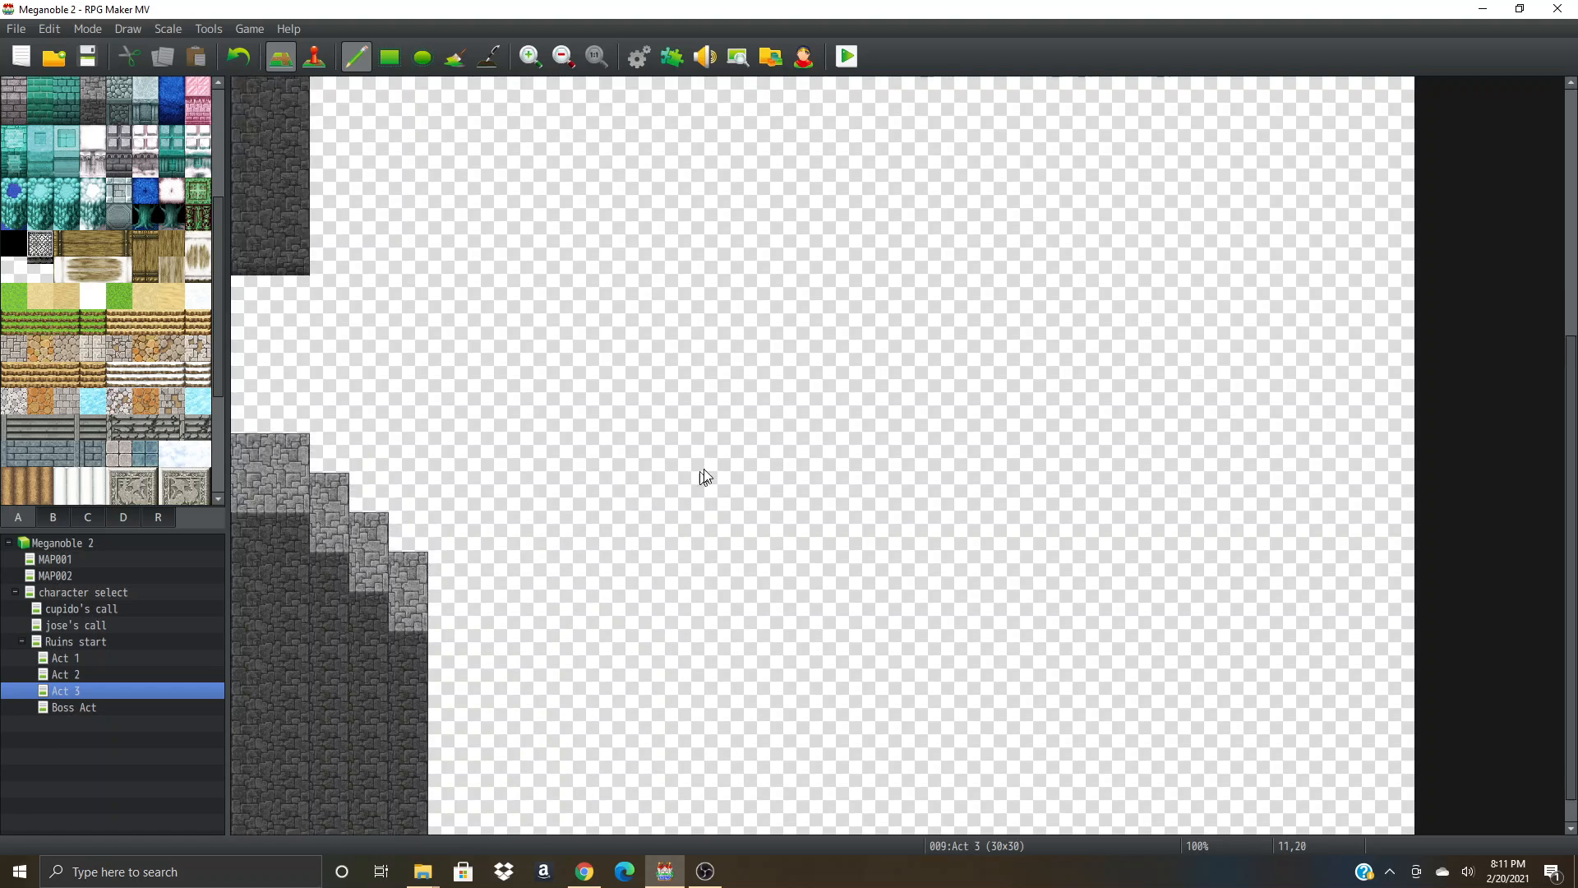
pyautogui.scroll(-1, 727, 461)
pyautogui.scroll(1, 726, 464)
pyautogui.scroll(2, 656, 467)
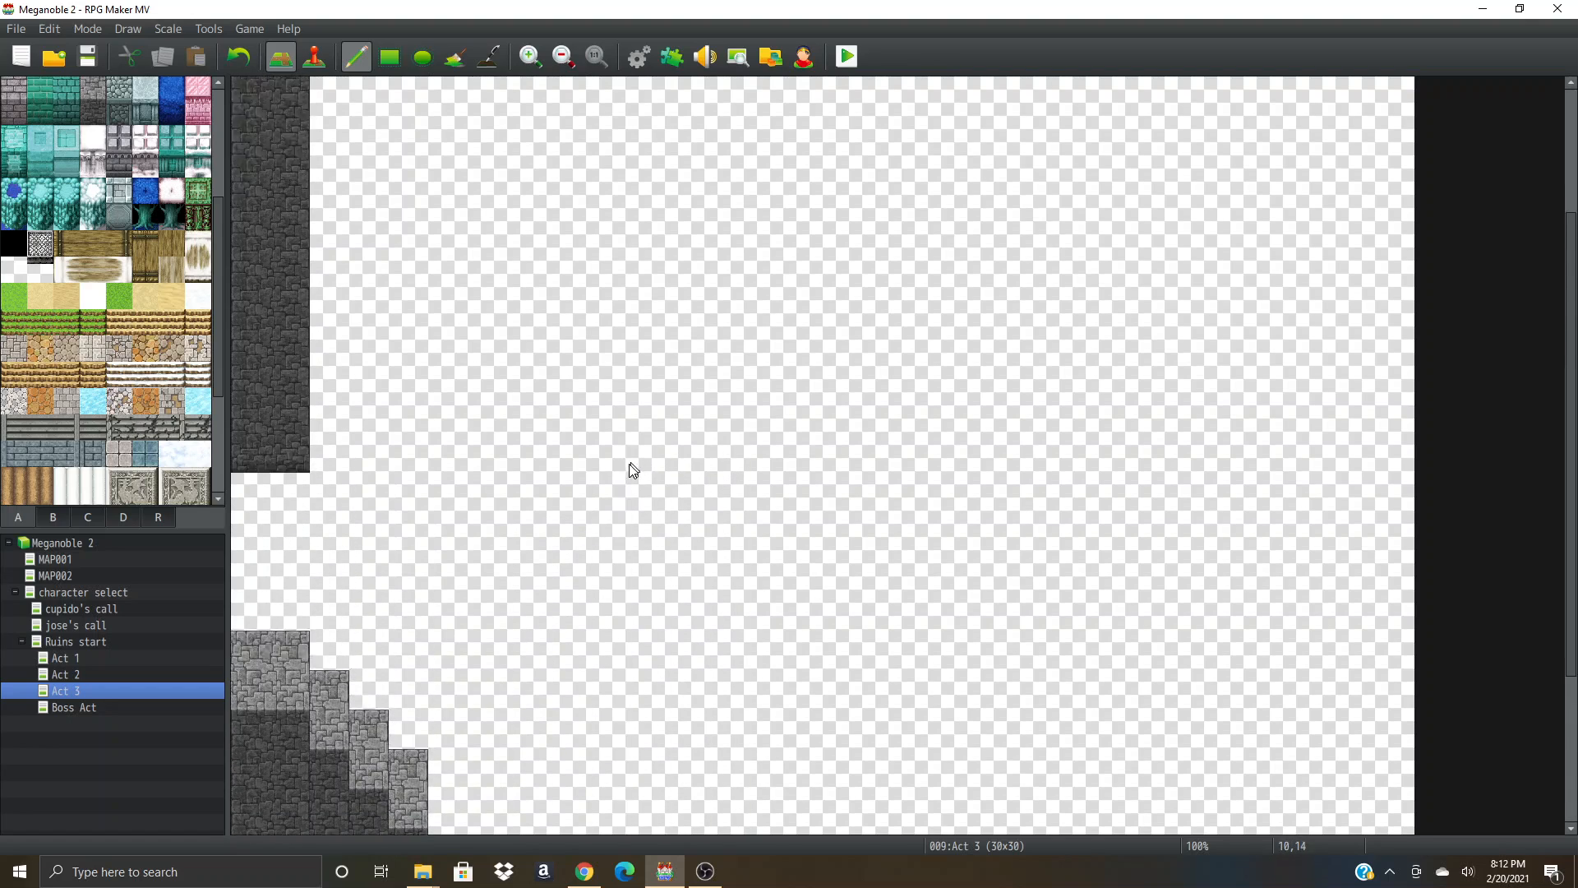
pyautogui.scroll(-7, 636, 451)
pyautogui.rightClick(421, 624)
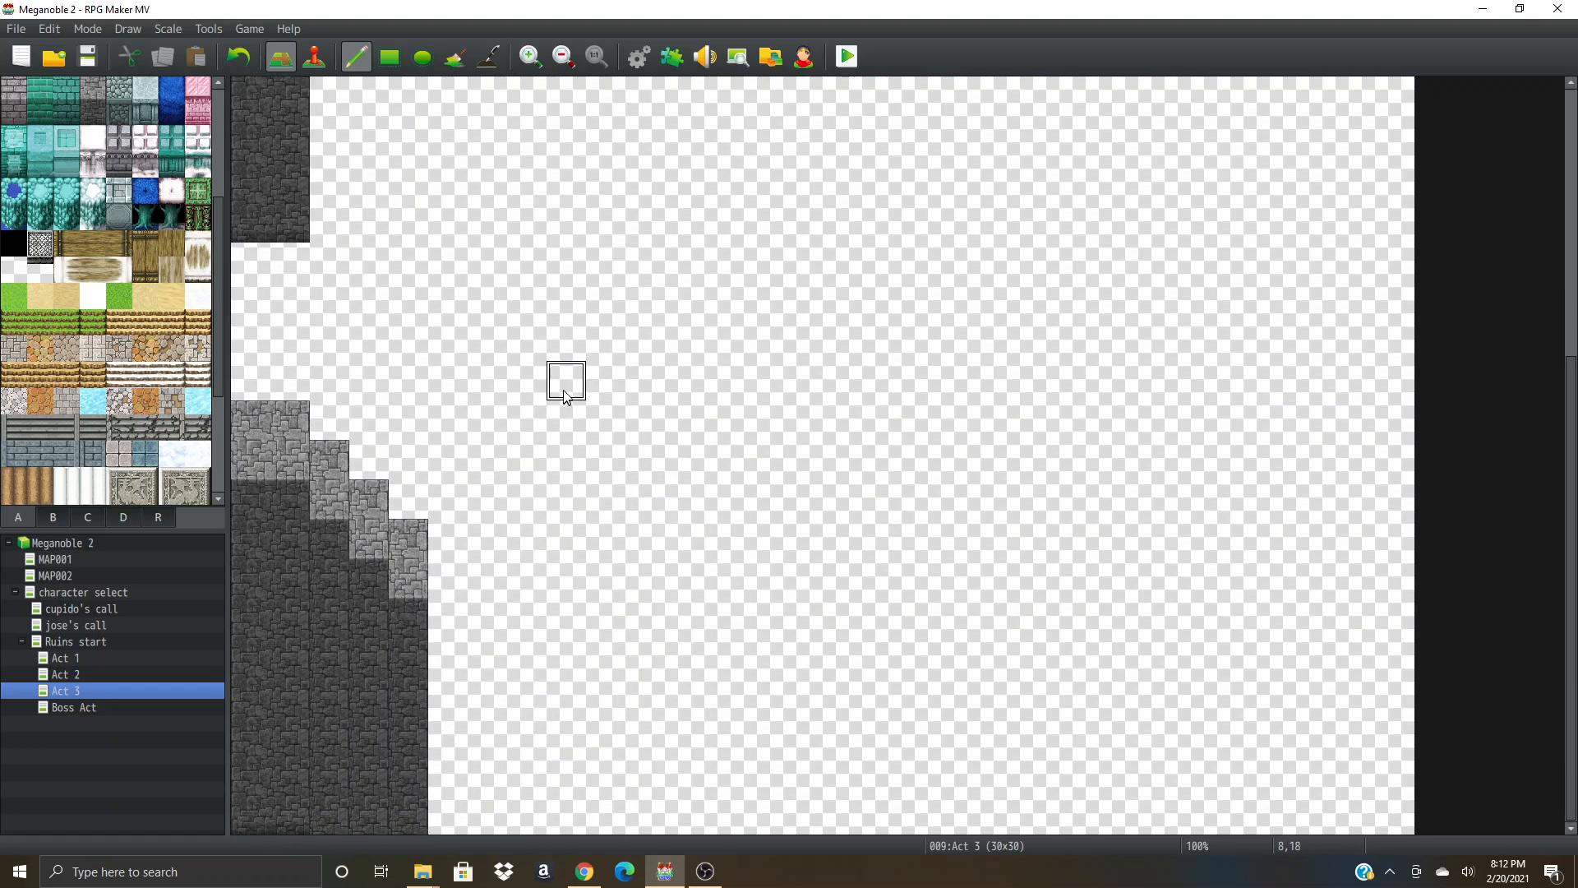
pyautogui.moveTo(254, 429); pyautogui.dragTo(301, 538, button='right')
pyautogui.click(531, 475)
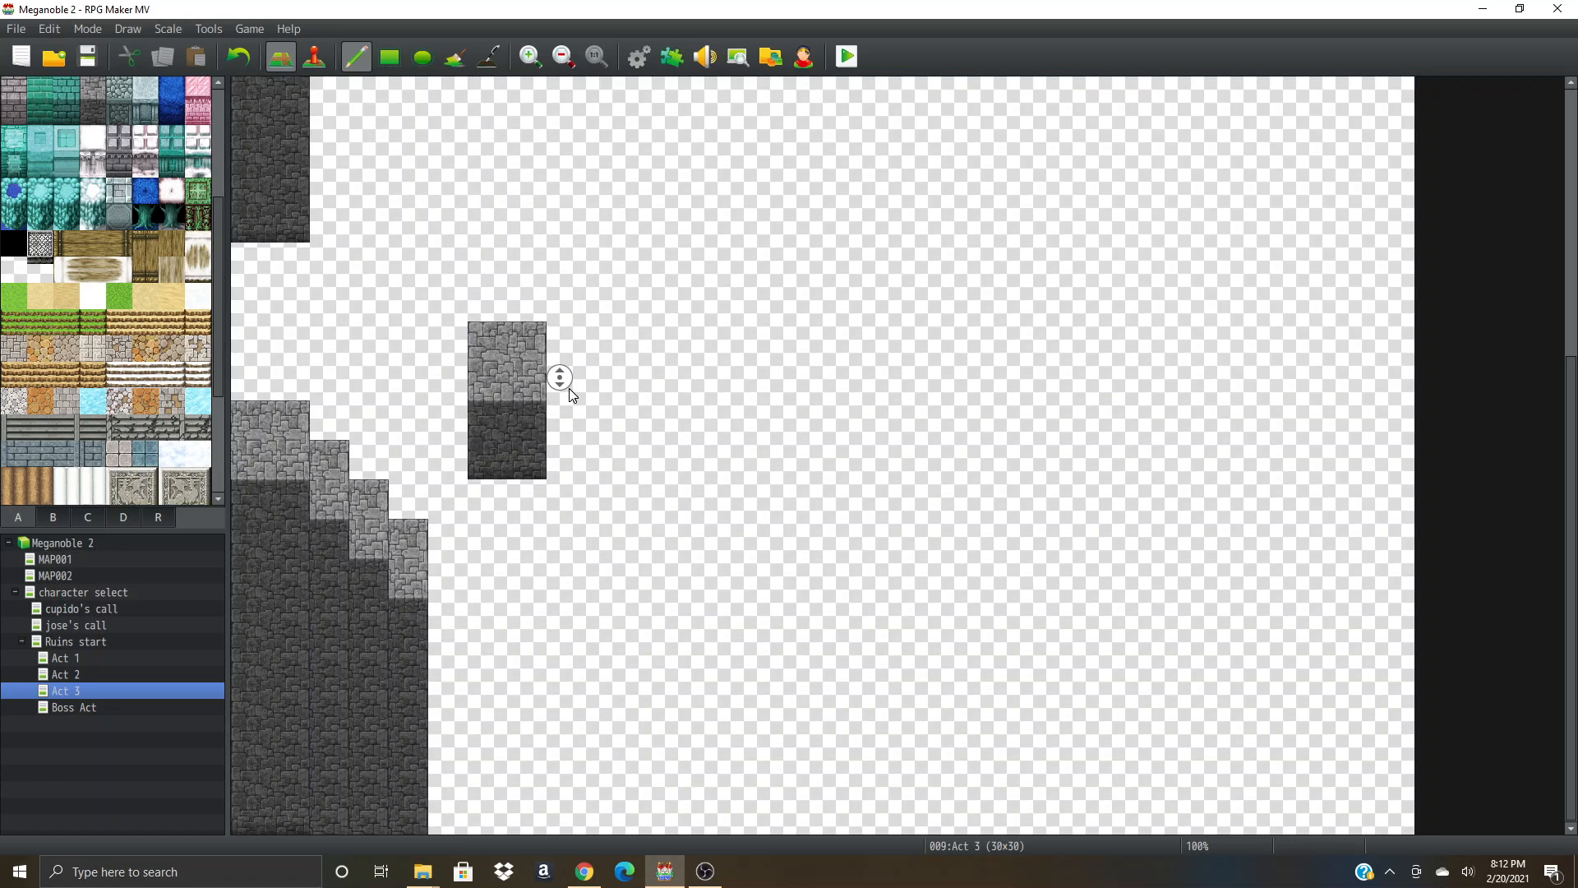
# - Place two more copies of the two-by-four platform above it, at column 4, row 12 and column 4, row 5
pyautogui.scroll(5, 567, 354)
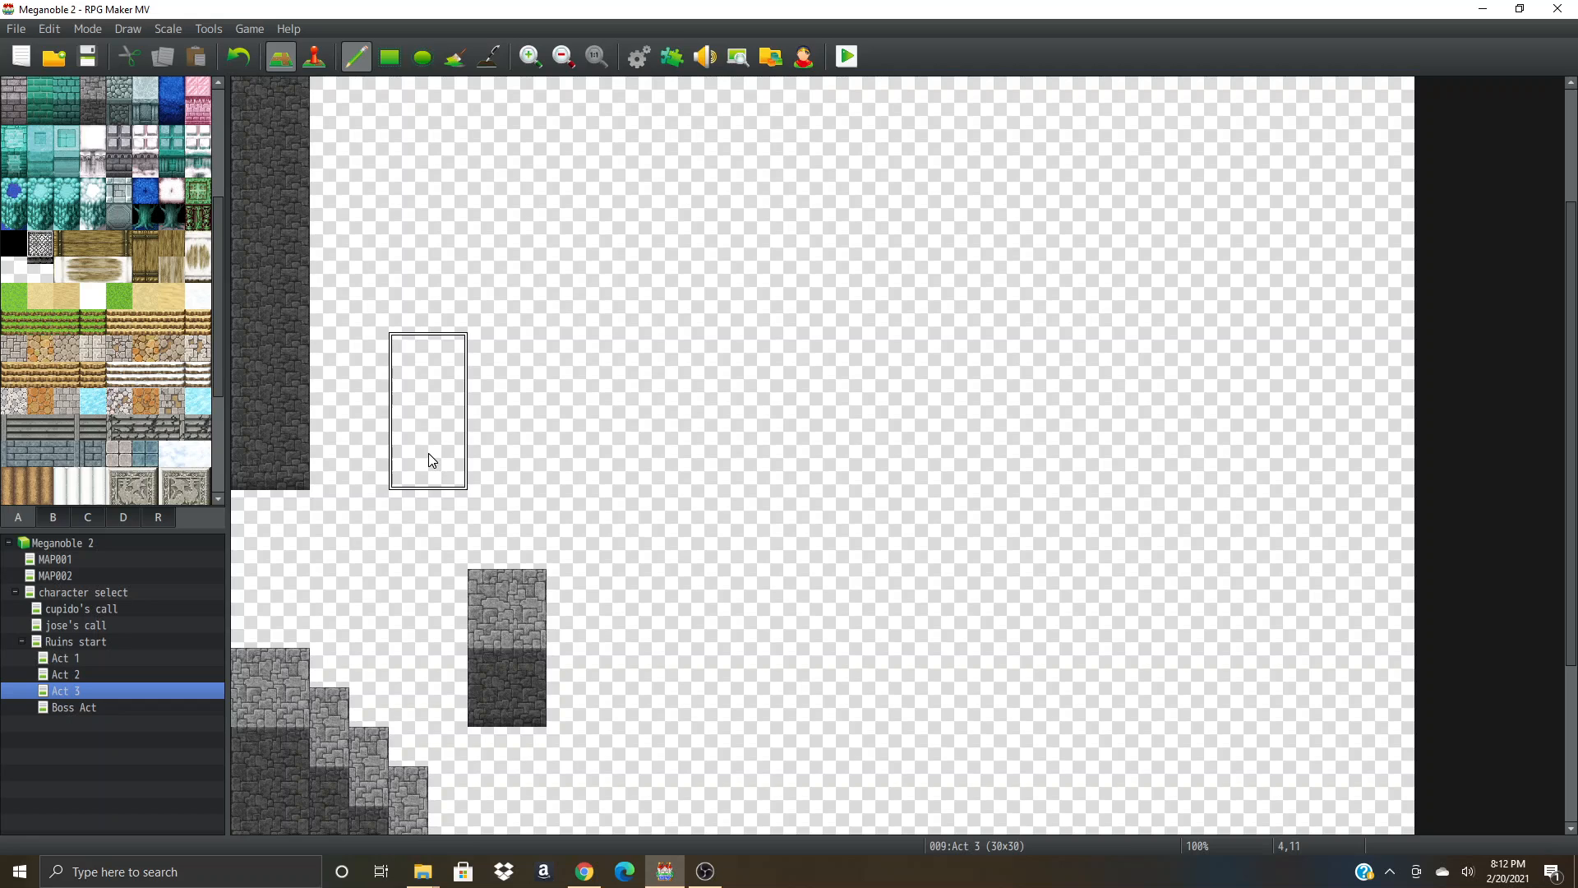
pyautogui.click(427, 452)
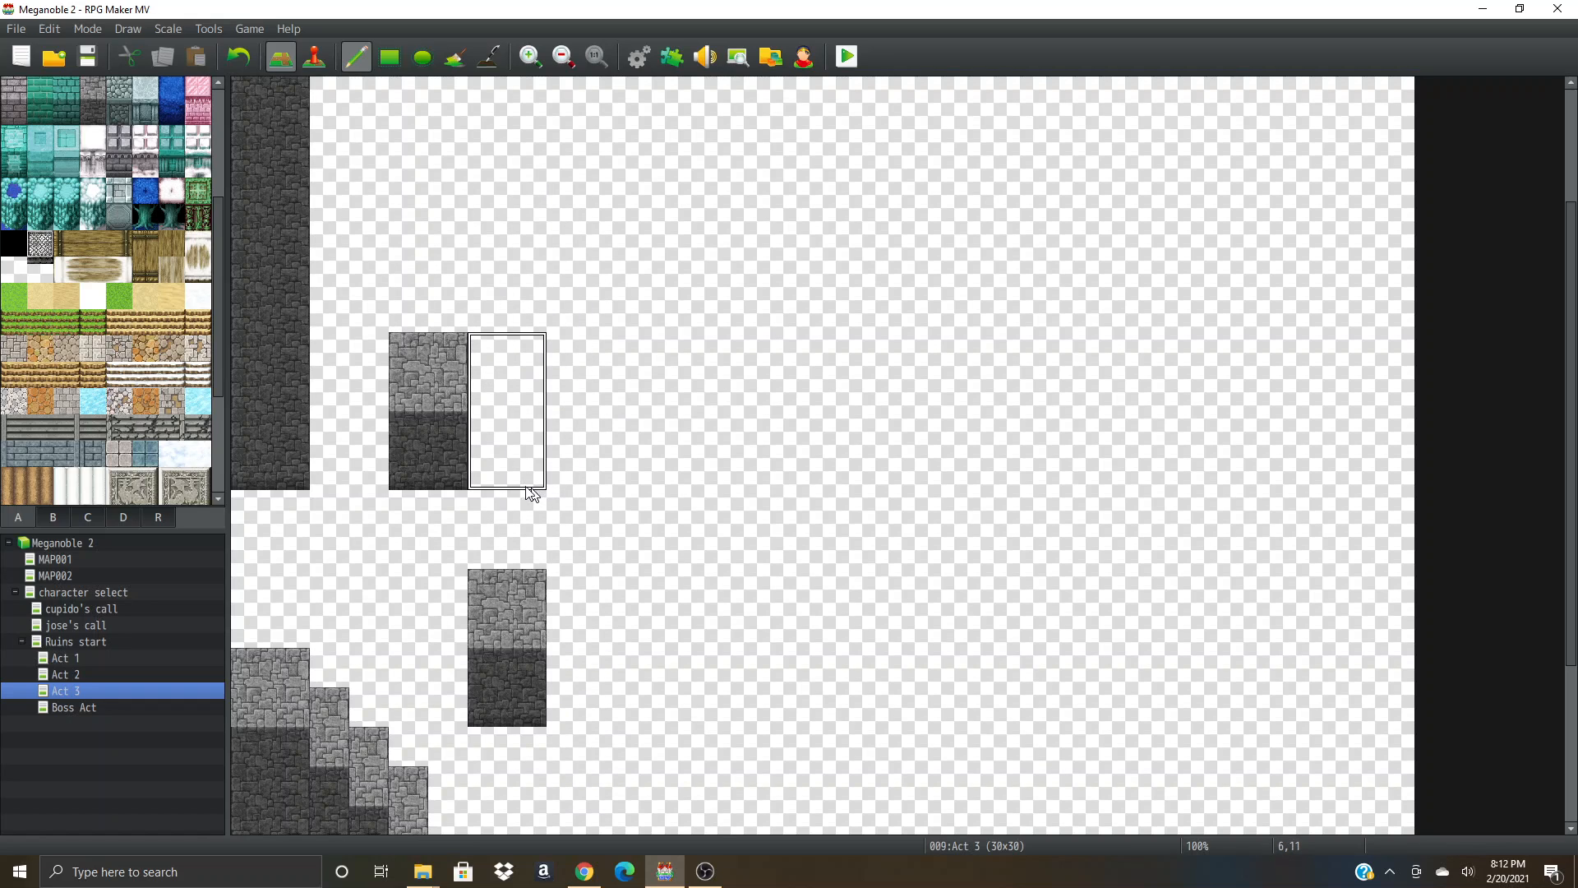
pyautogui.hotkey('ctrl', 'z')
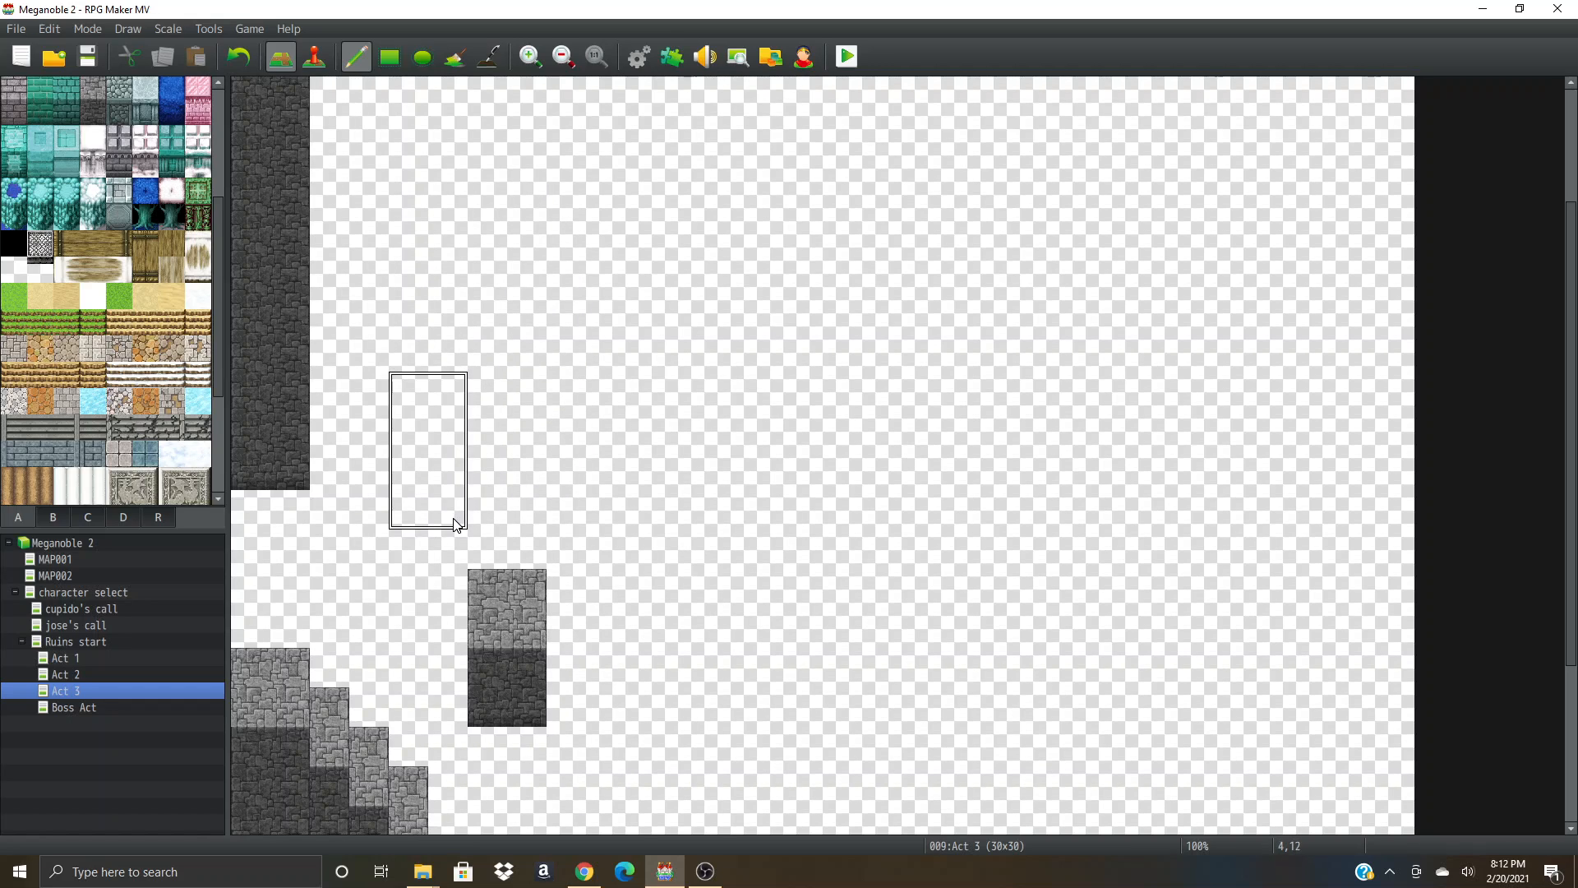
pyautogui.click(458, 523)
pyautogui.scroll(-1, 510, 514)
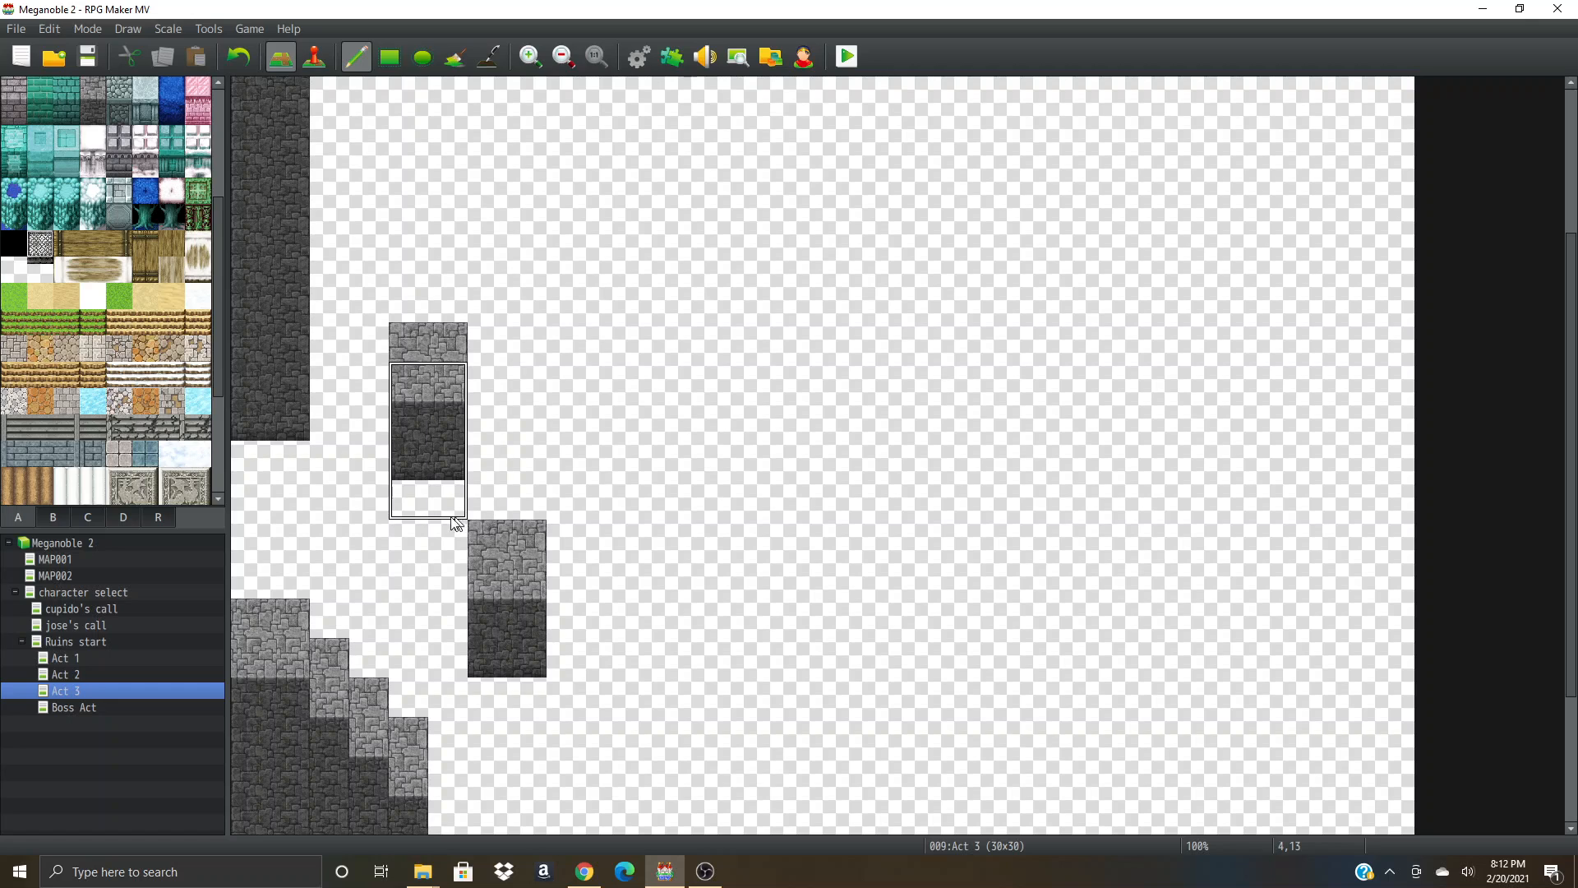
pyautogui.scroll(3, 485, 349)
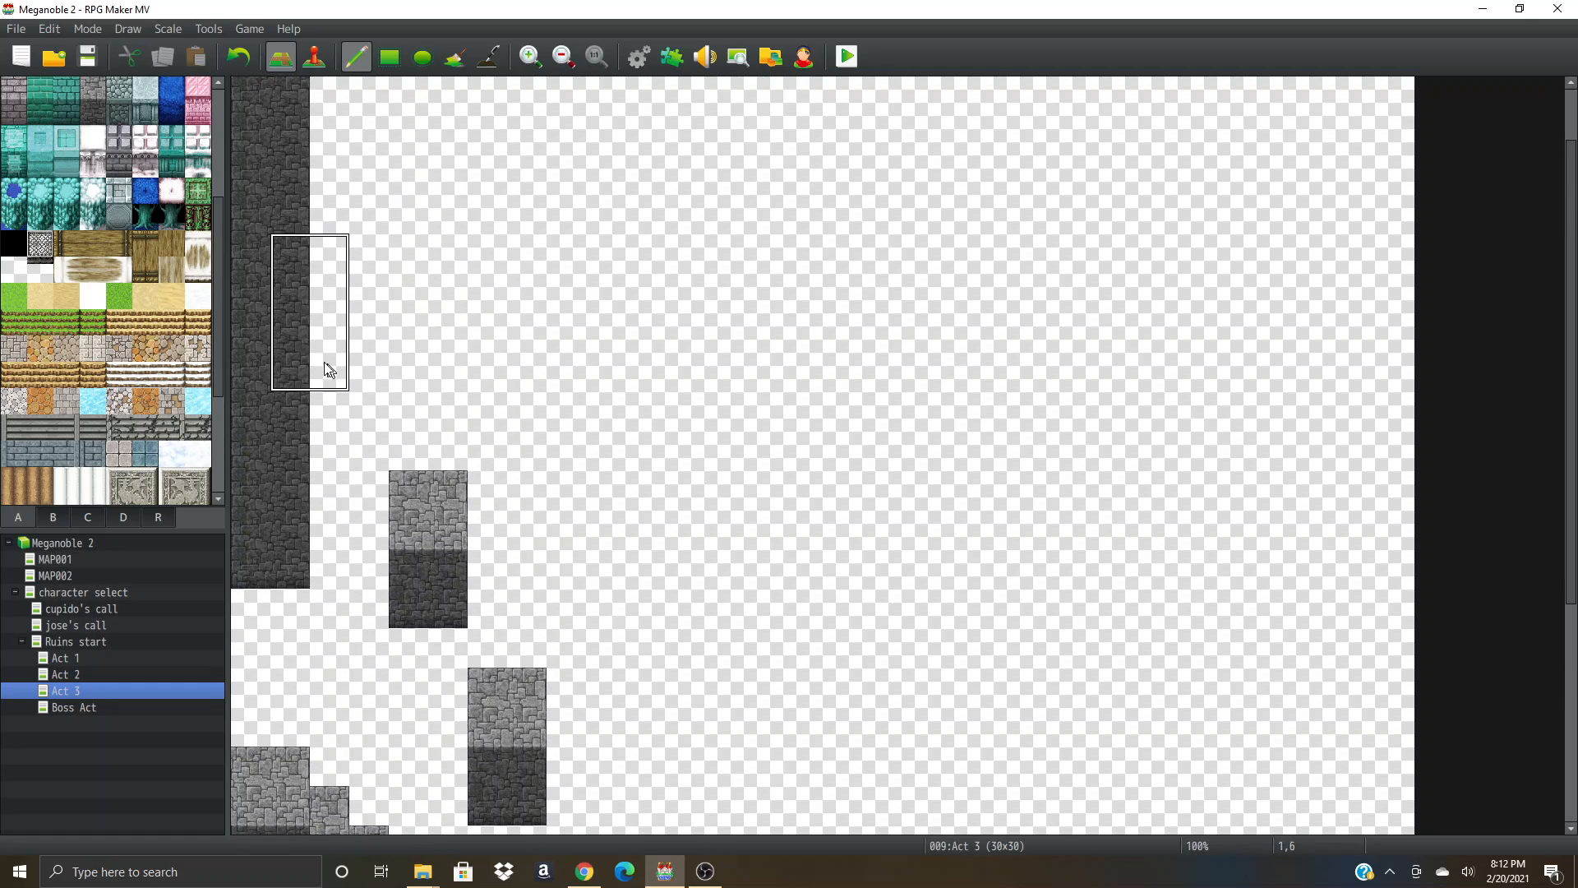
pyautogui.click(450, 320)
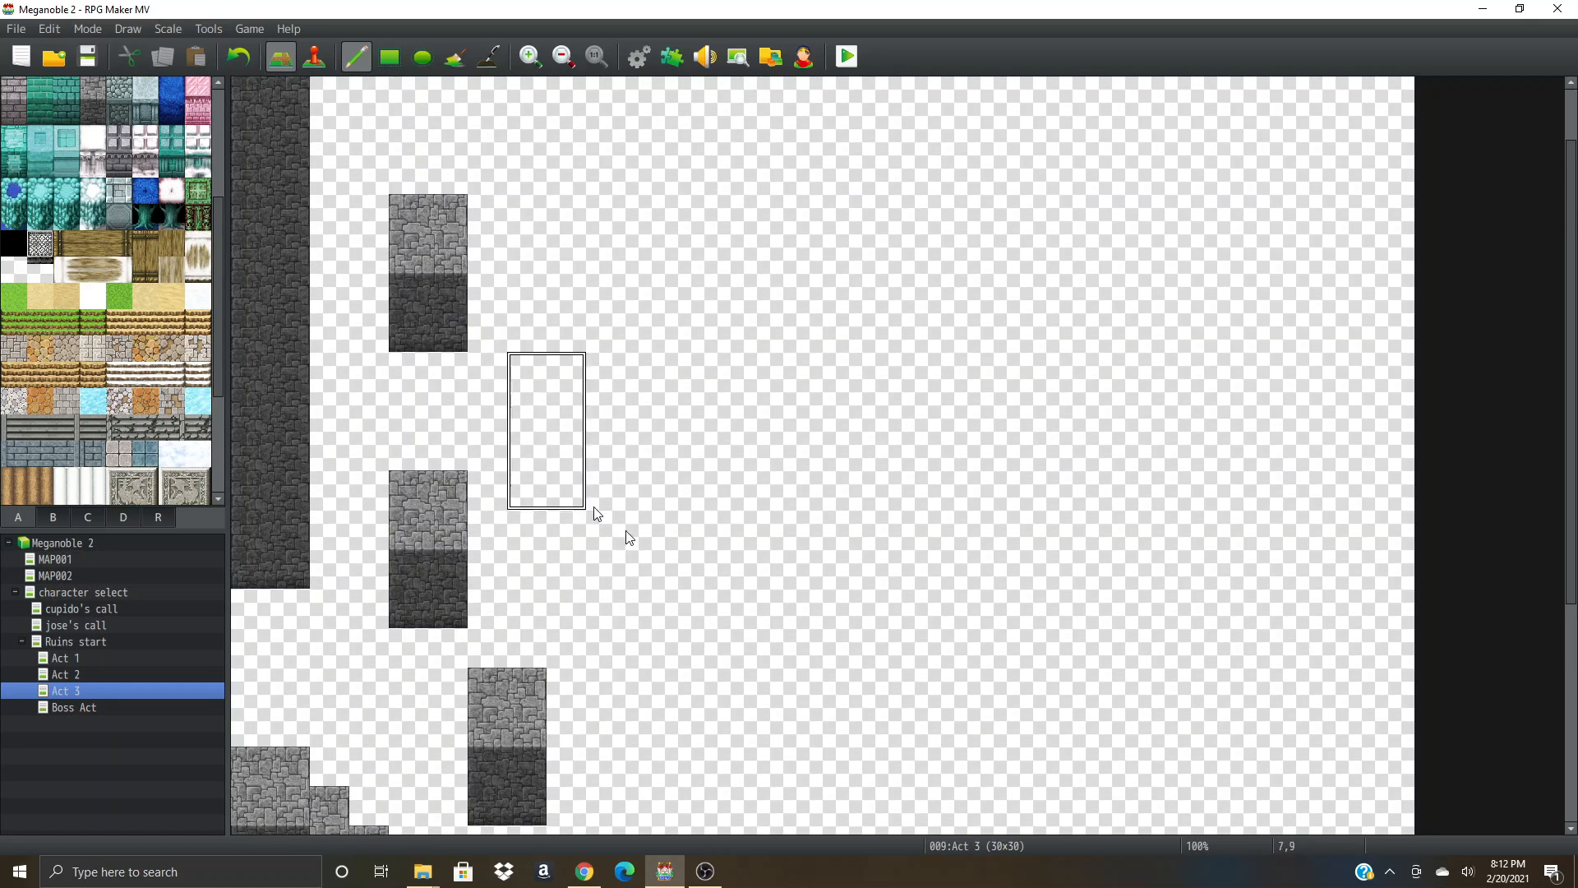
# - Extend the topmost platform at row 5 rightward to column 13, making it ten tiles wide
pyautogui.scroll(-4, 620, 559)
pyautogui.rightClick(416, 536)
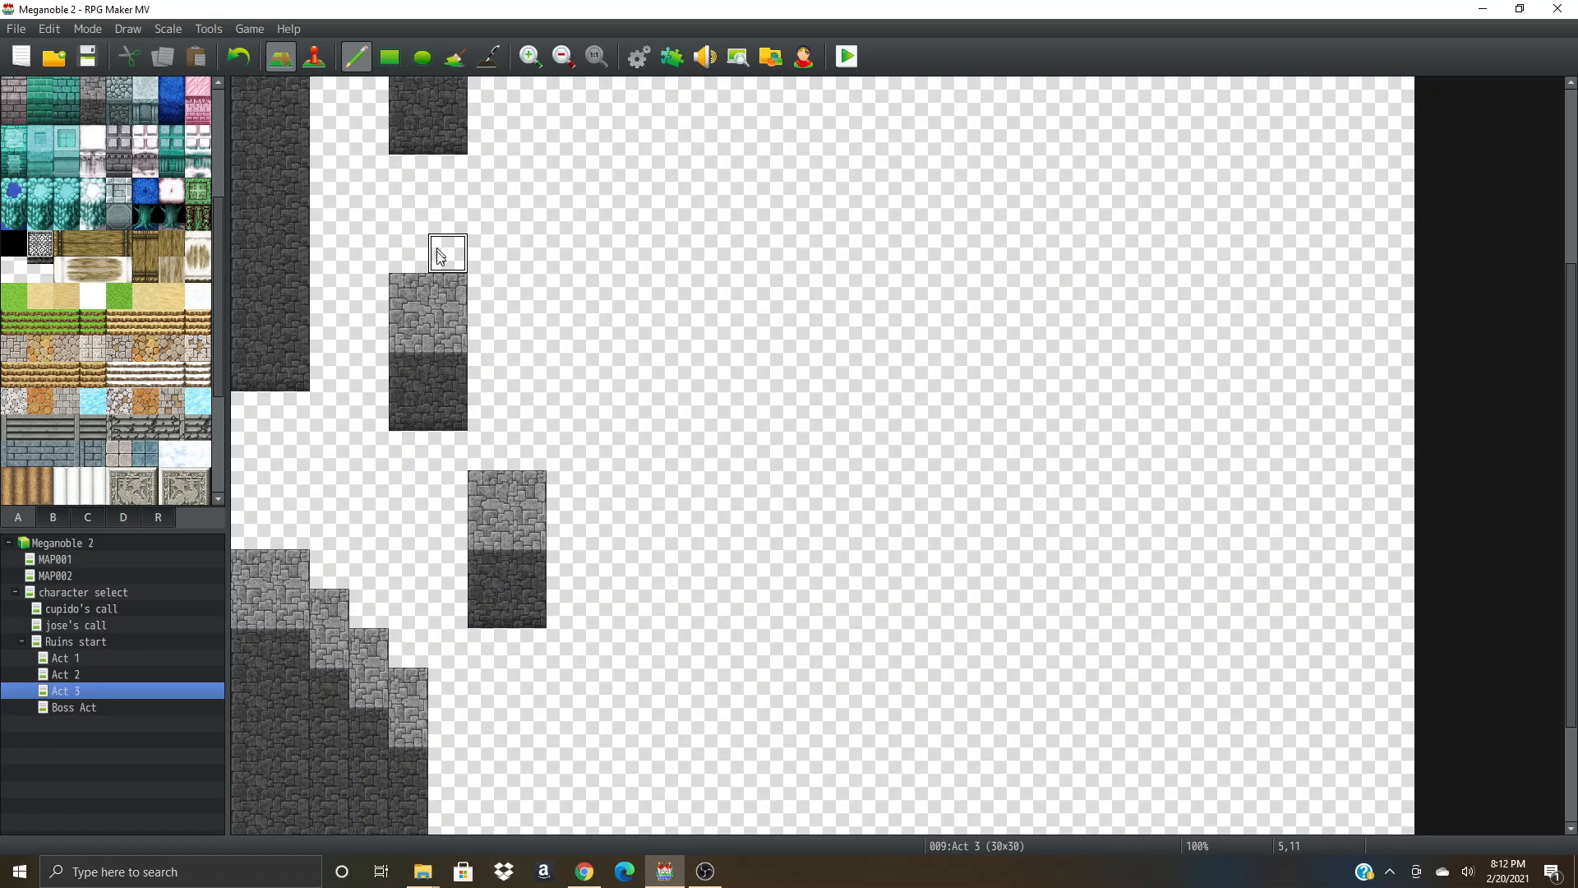
pyautogui.scroll(2, 434, 365)
pyautogui.scroll(5, 434, 365)
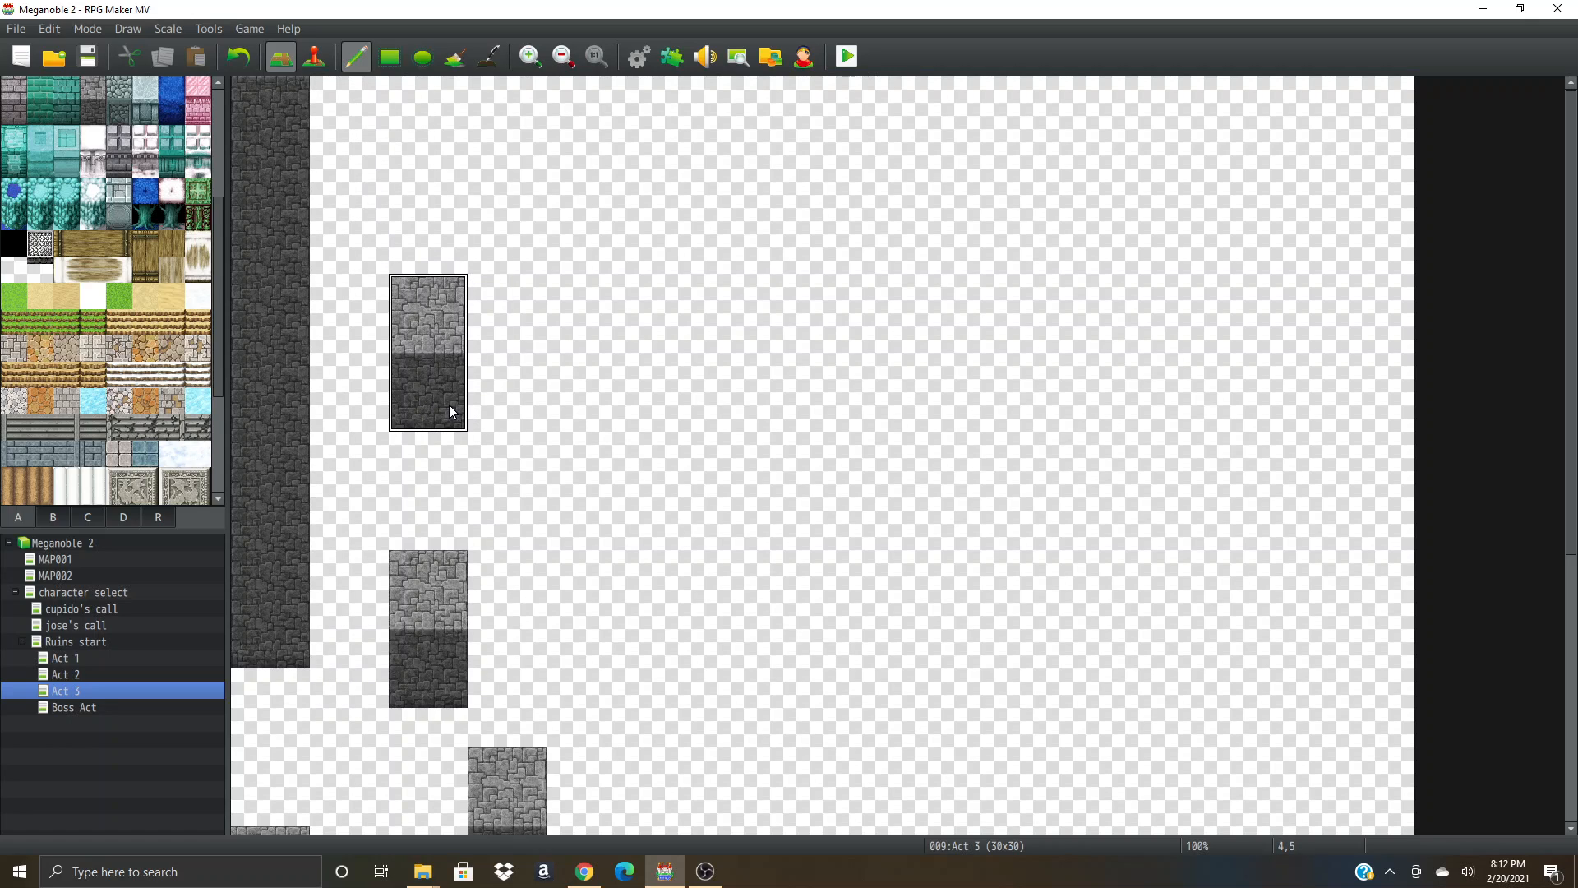
pyautogui.moveTo(449, 404); pyautogui.dragTo(723, 401)
pyautogui.scroll(-10, 835, 427)
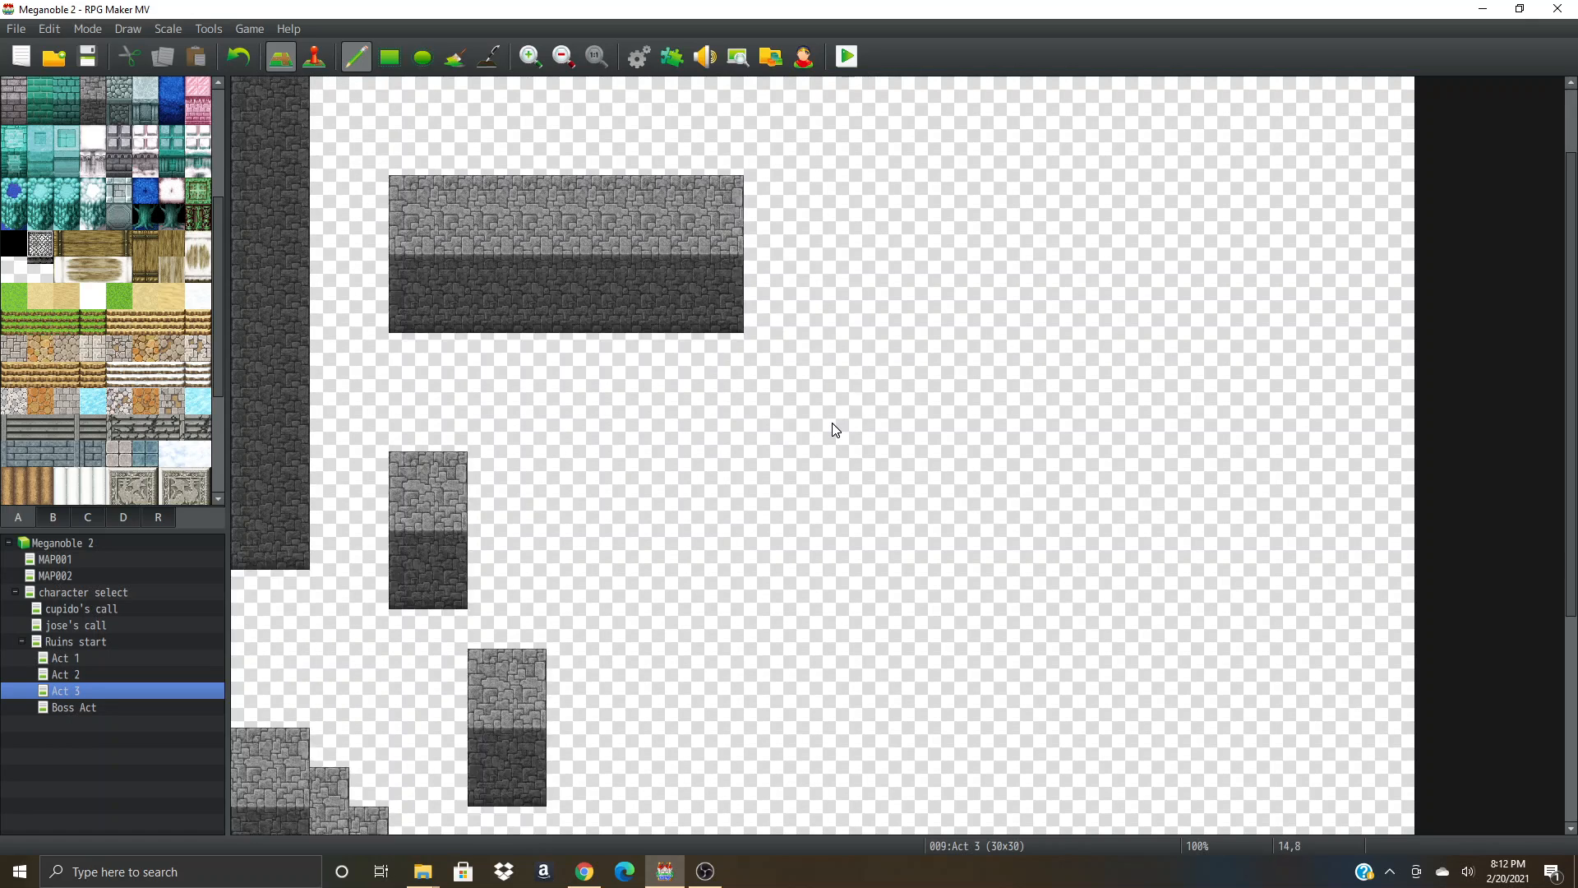
pyautogui.scroll(5, 842, 433)
pyautogui.scroll(5, 842, 433)
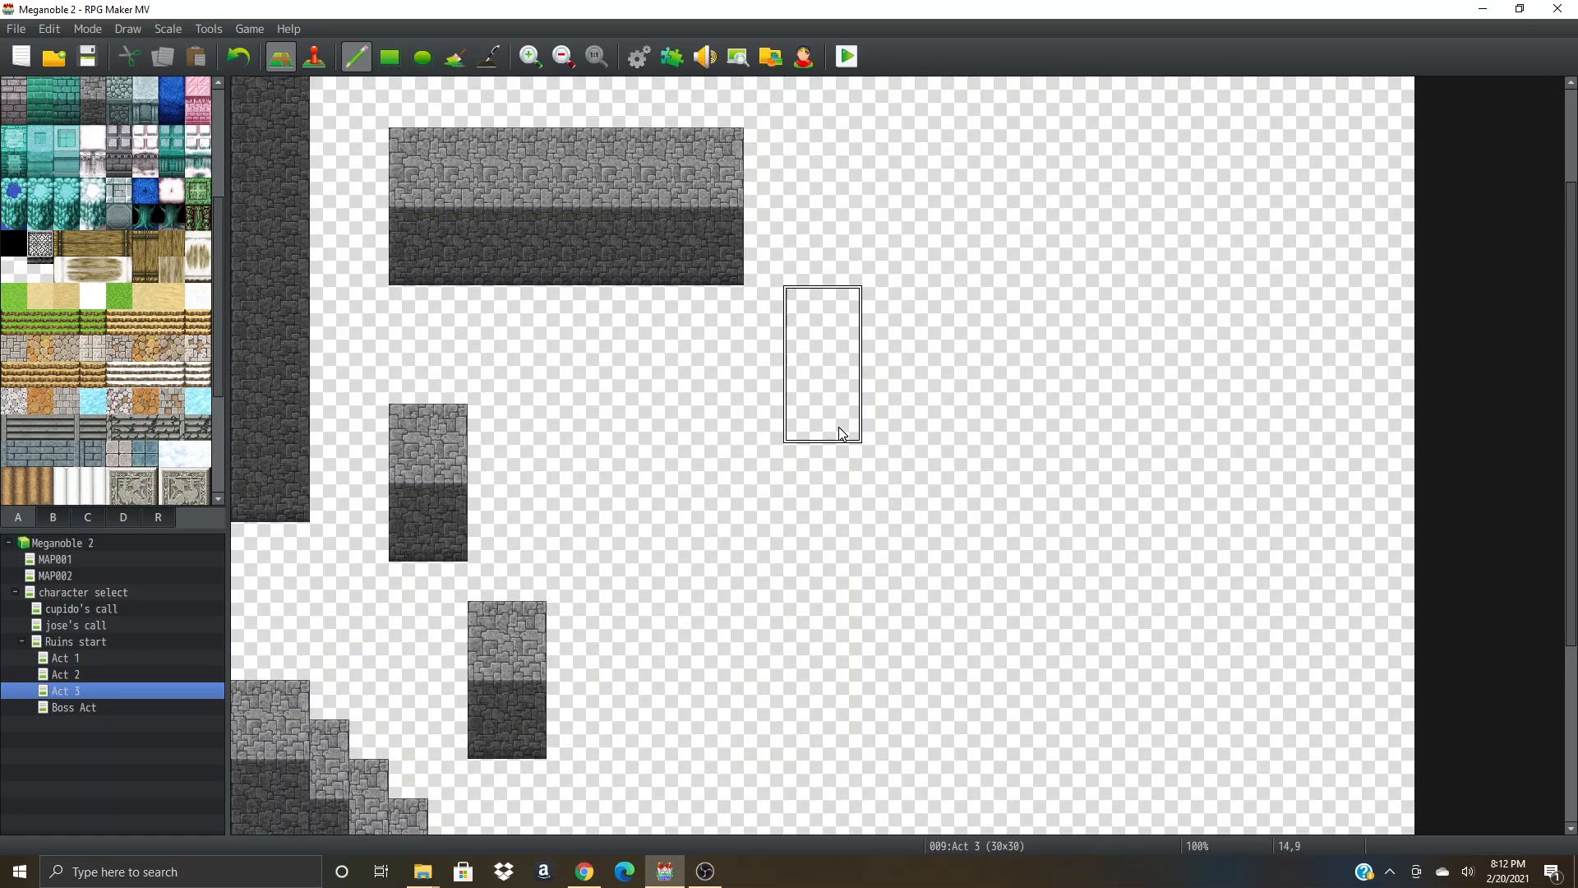
pyautogui.scroll(-3, 835, 437)
pyautogui.scroll(3, 832, 440)
pyautogui.scroll(1, 830, 441)
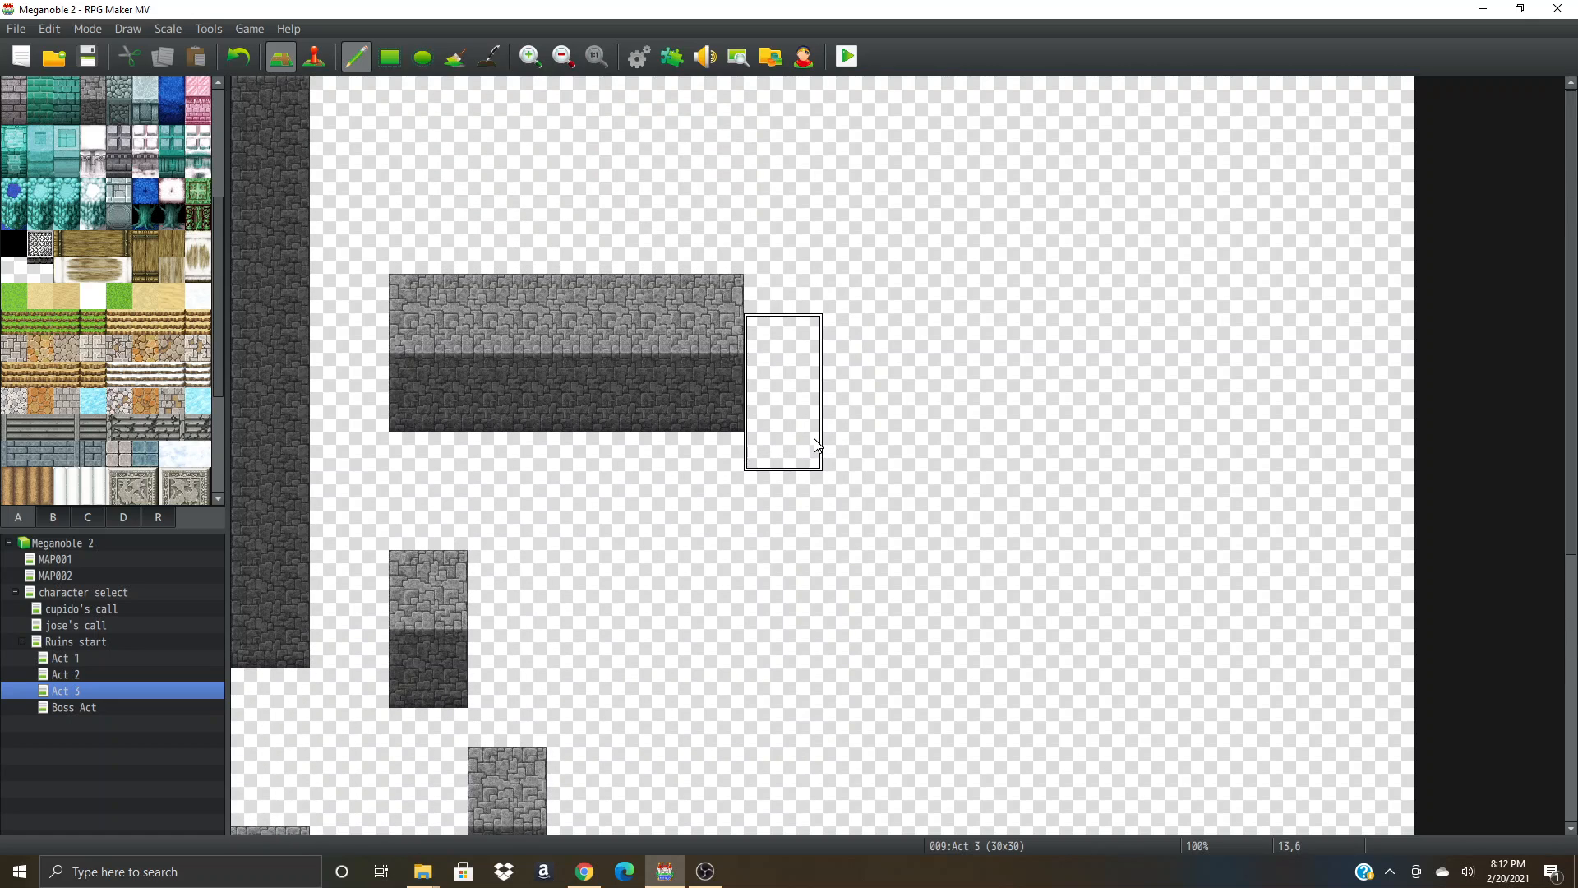
pyautogui.click(748, 408)
pyautogui.scroll(-6, 749, 411)
pyautogui.scroll(3, 748, 385)
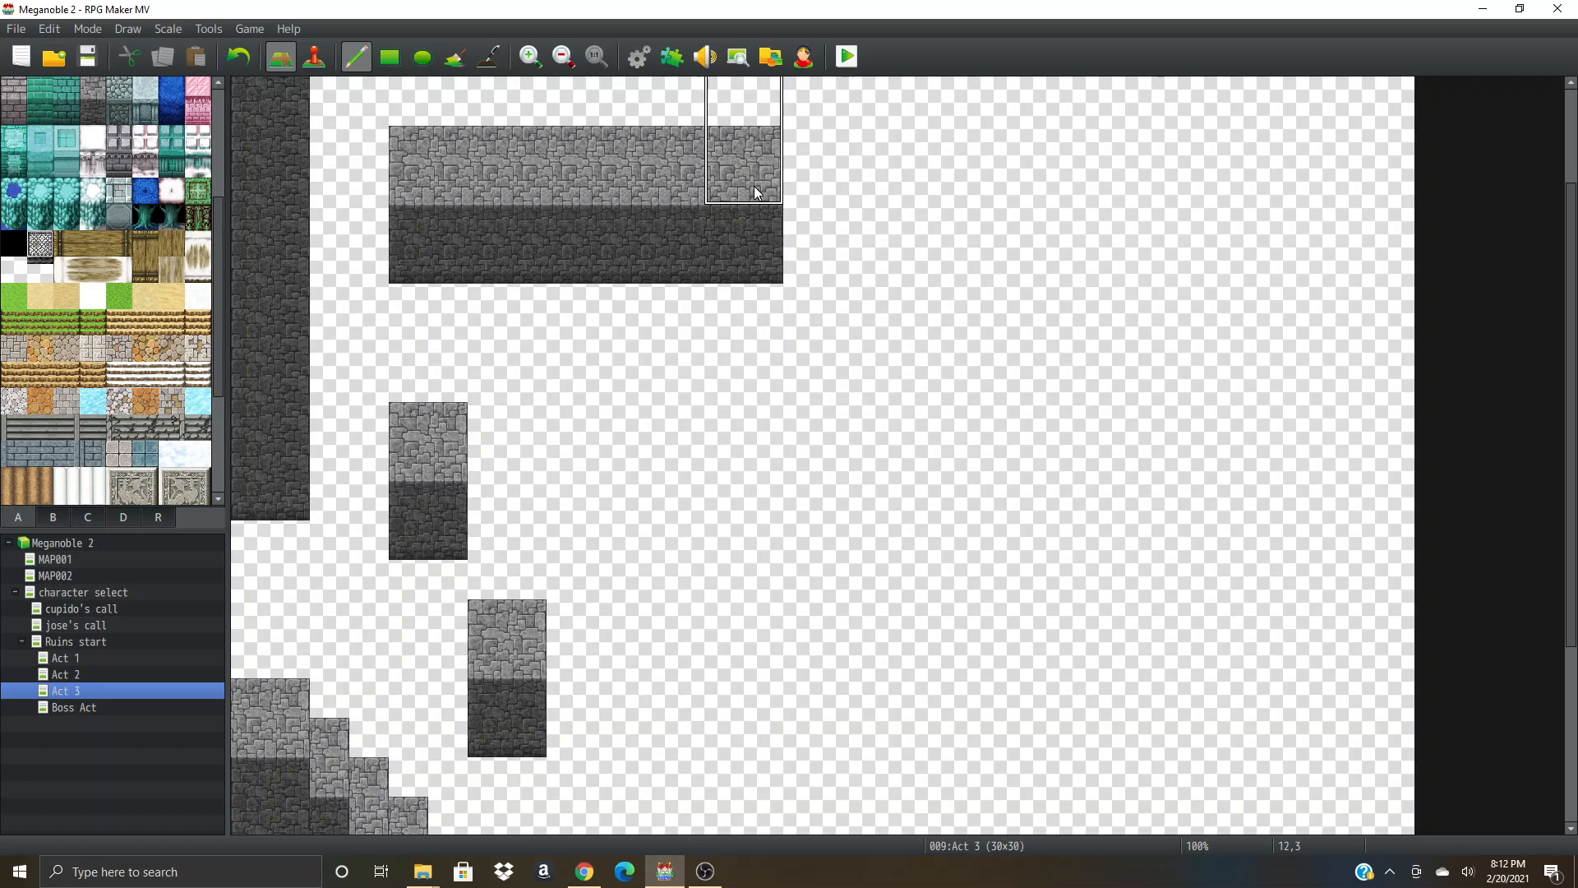
pyautogui.scroll(-2, 746, 265)
pyautogui.scroll(2, 738, 286)
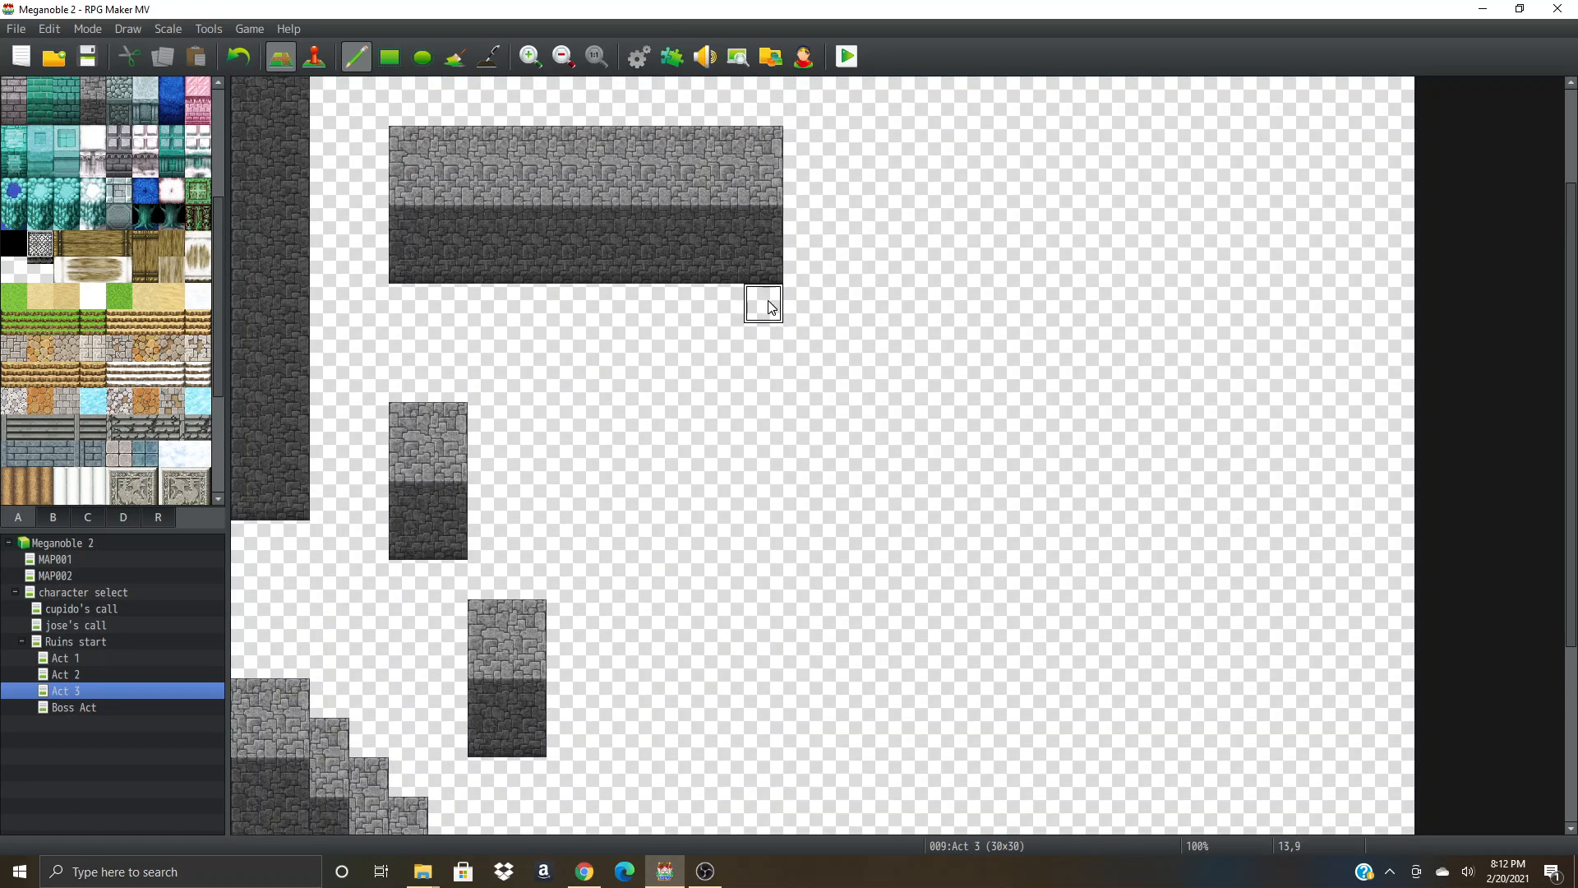
# - Shorten the topmost platform to end at column 11, and paint a one-tile-wide dark wall down column 11 to the map's last row
pyautogui.moveTo(768, 299)
pyautogui.mouseDown()
pyautogui.moveTo(763, 133)
pyautogui.moveTo(723, 140)
pyautogui.moveTo(739, 265)
pyautogui.mouseUp()
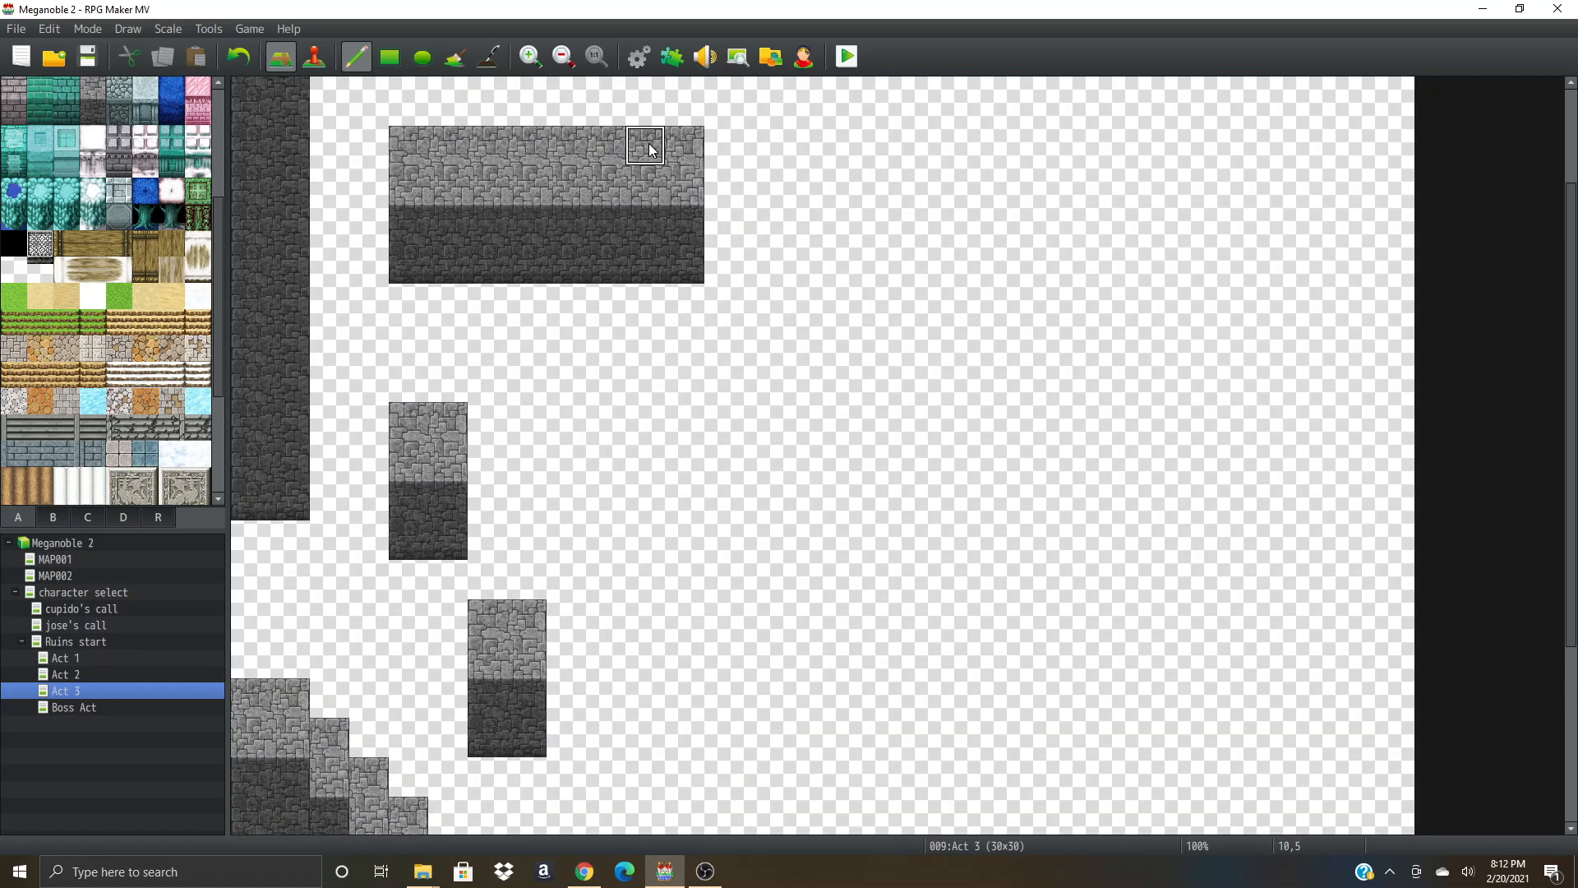
pyautogui.scroll(-6, 679, 257)
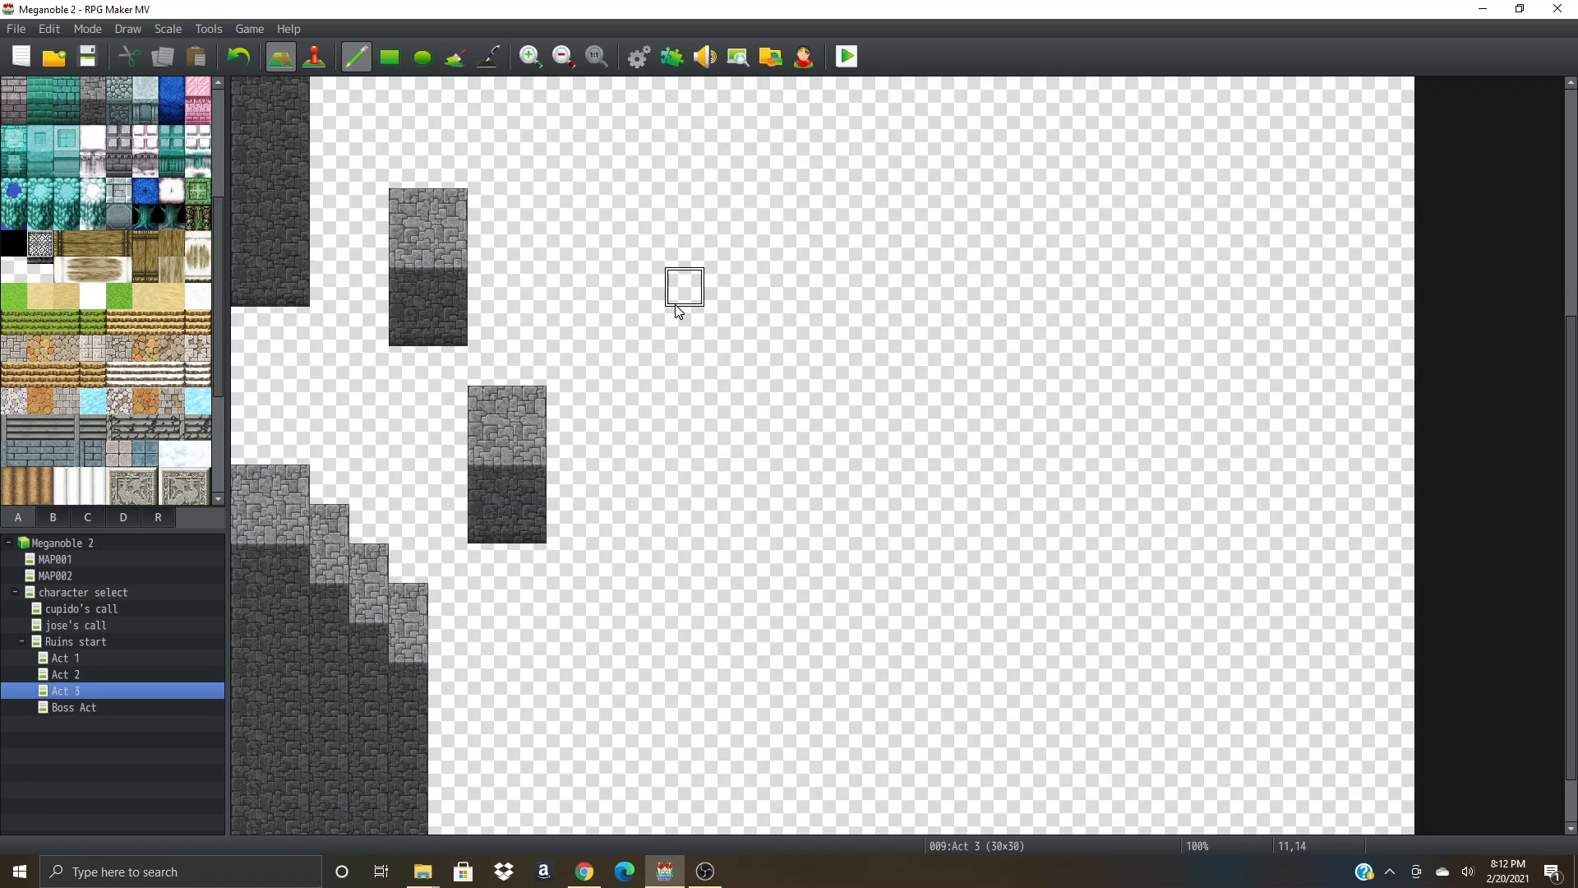
pyautogui.scroll(3, 669, 296)
pyautogui.scroll(2, 687, 164)
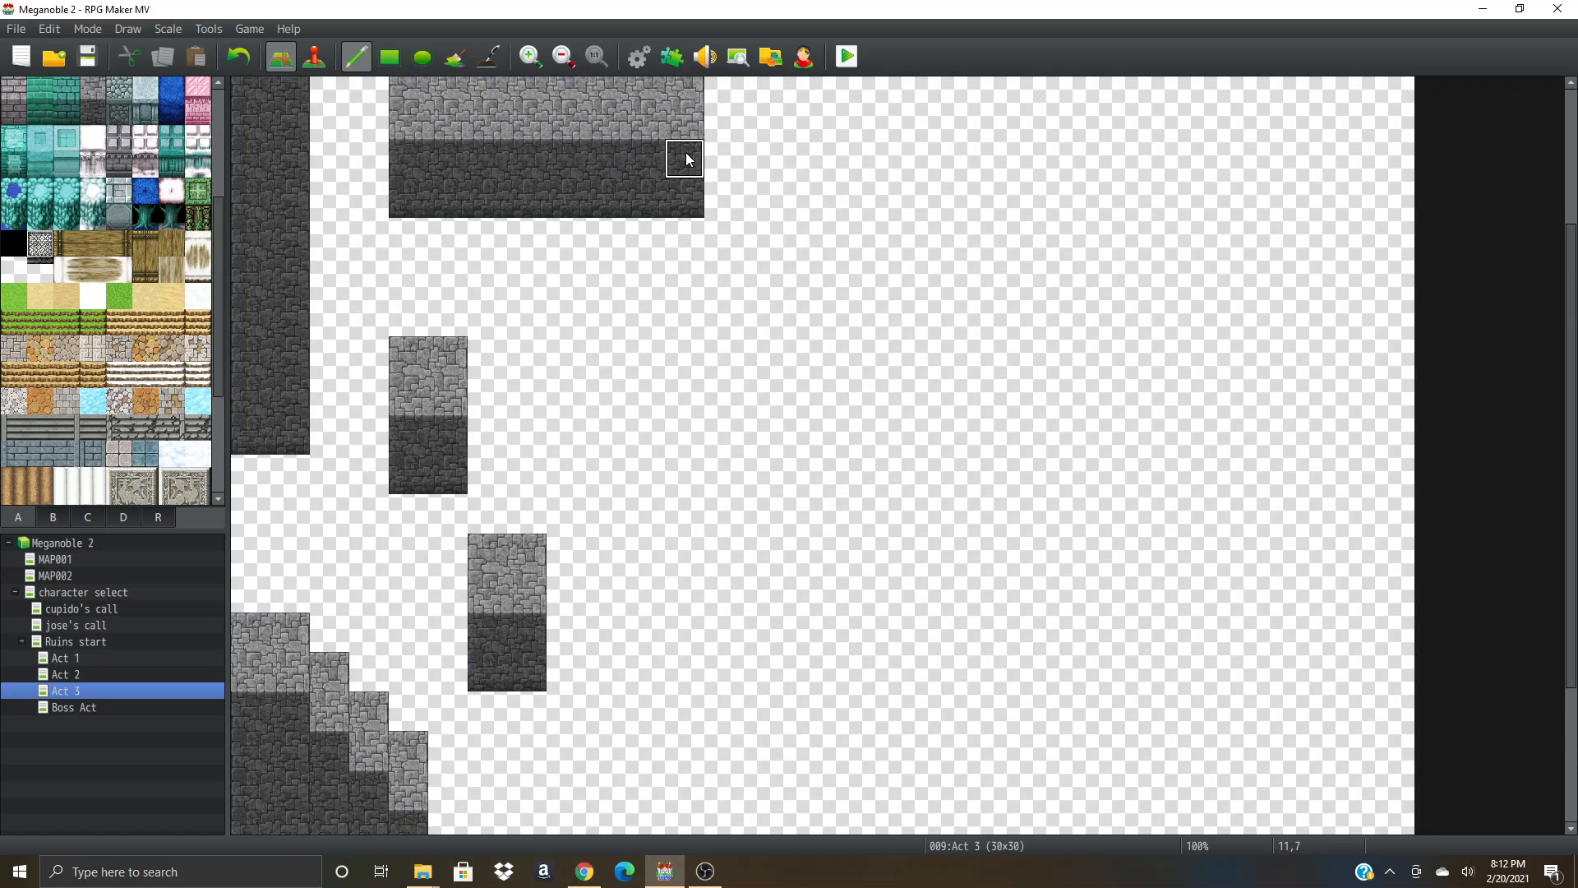
pyautogui.moveTo(686, 152)
pyautogui.mouseDown()
pyautogui.moveTo(711, 360)
pyautogui.moveTo(689, 590)
pyautogui.mouseUp()
pyautogui.hotkey('ctrl', 'z')
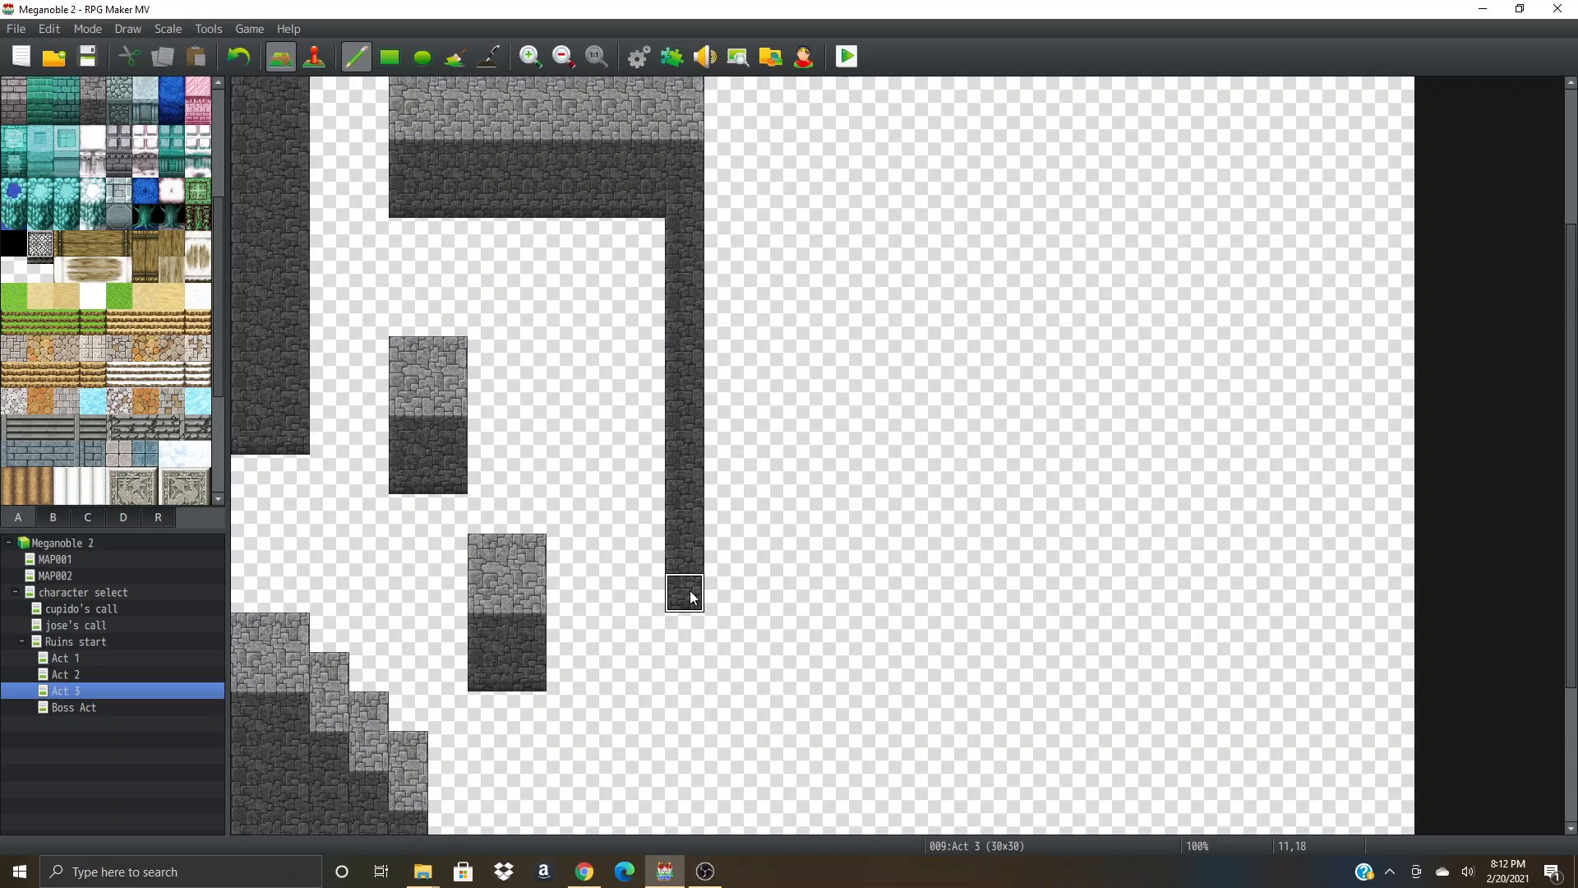
pyautogui.scroll(-6, 684, 534)
pyautogui.moveTo(683, 397); pyautogui.dragTo(692, 820)
pyautogui.scroll(1, 641, 671)
pyautogui.scroll(8, 642, 670)
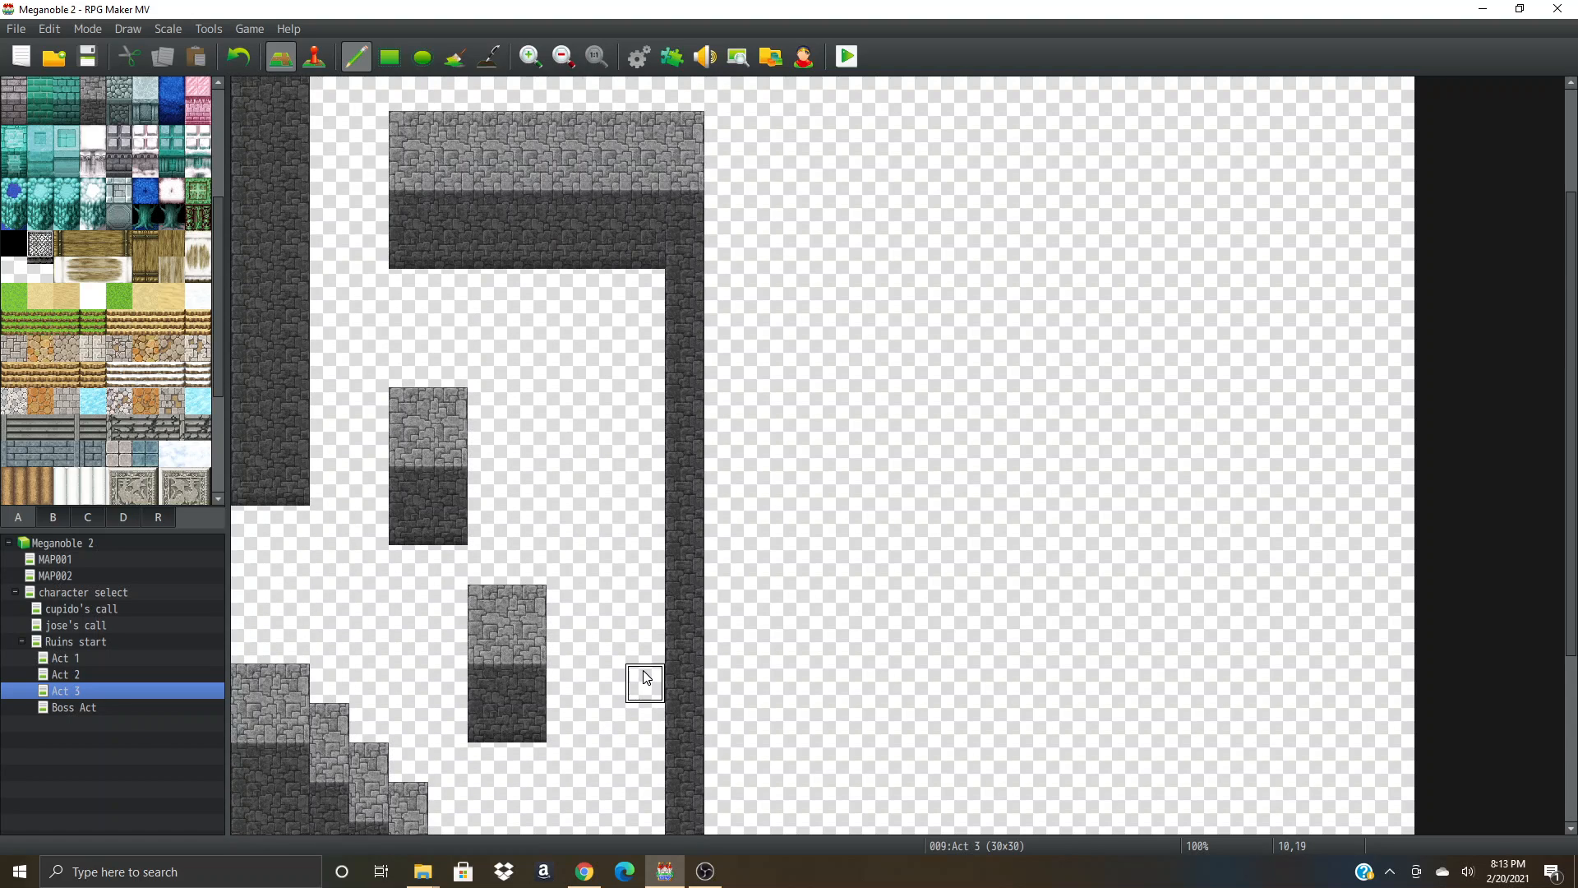
pyautogui.scroll(-3, 564, 585)
pyautogui.scroll(3, 555, 575)
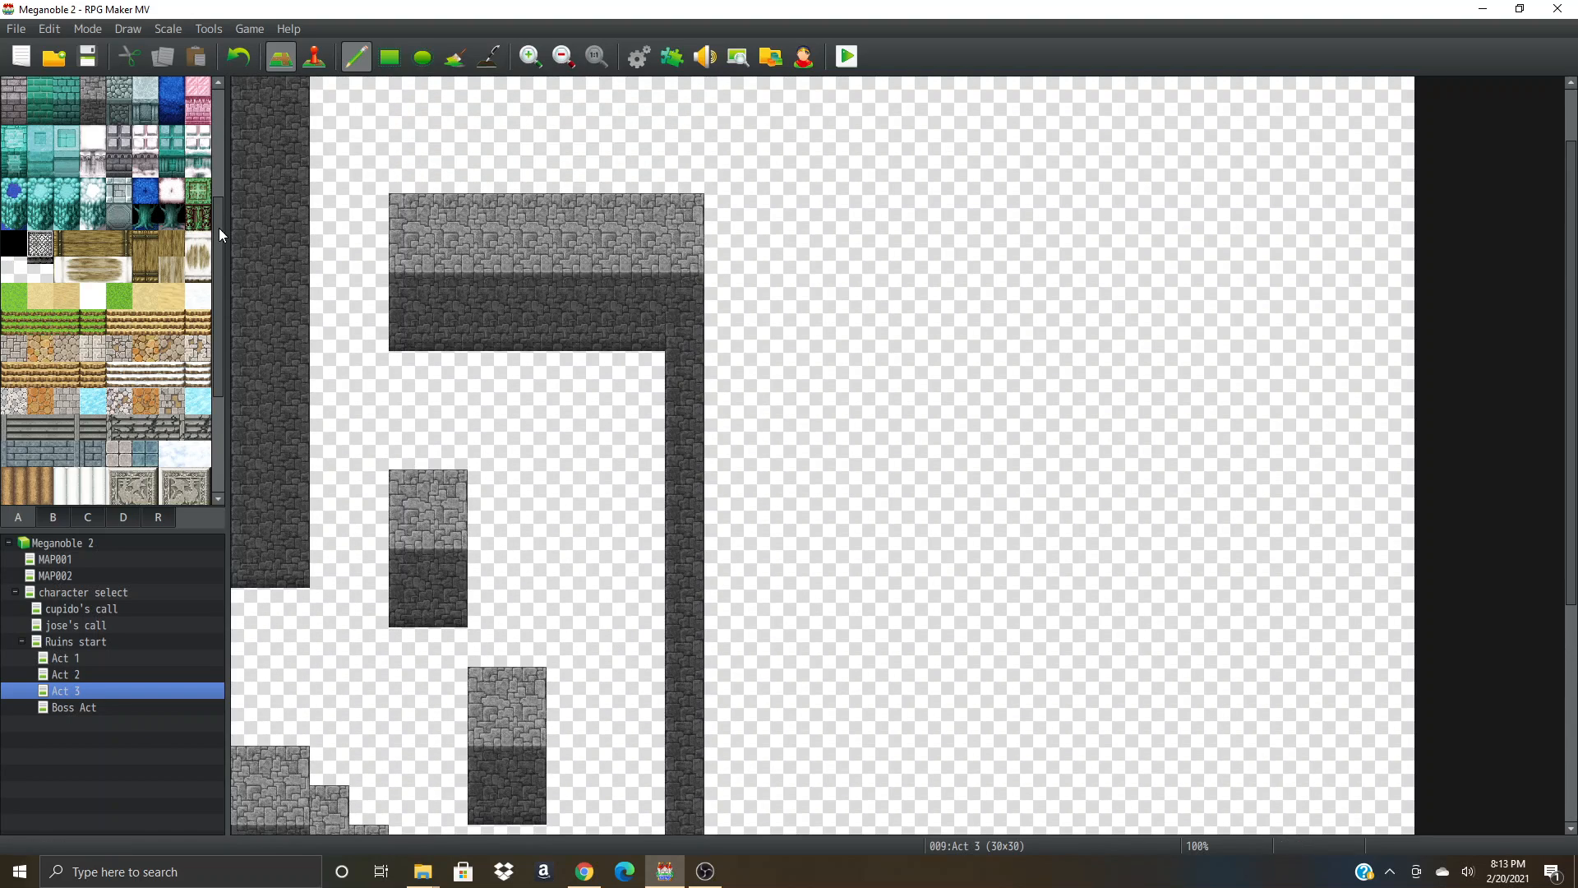
# - Look through the A, B, C, D and R tile pages for usable tiles
pyautogui.moveTo(219, 229); pyautogui.dragTo(215, 58)
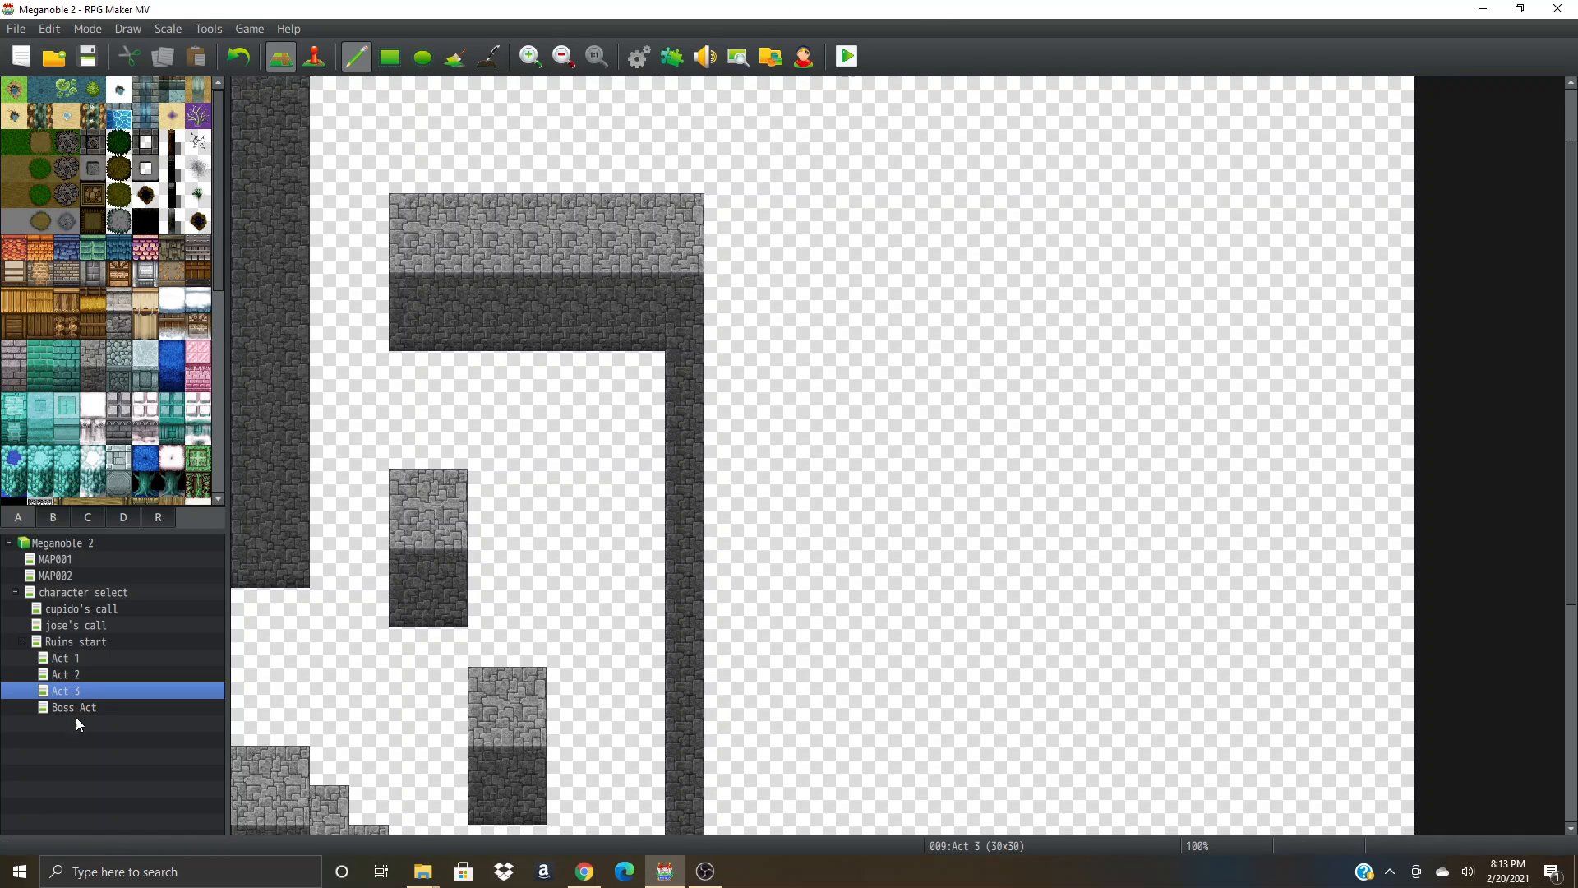
pyautogui.scroll(-8, 156, 329)
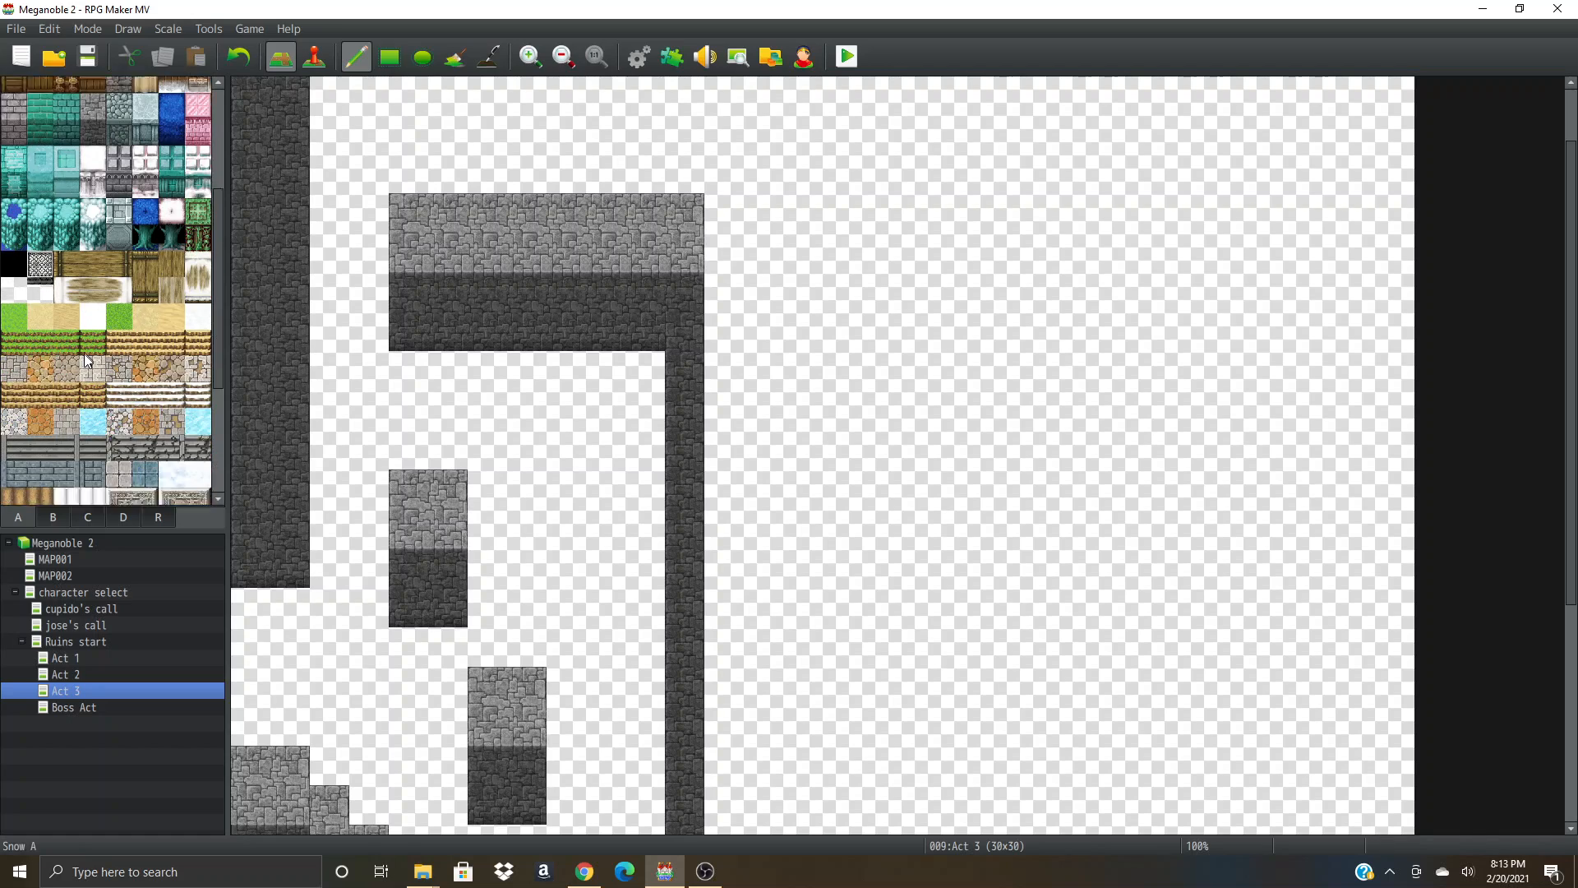
pyautogui.scroll(4, 205, 394)
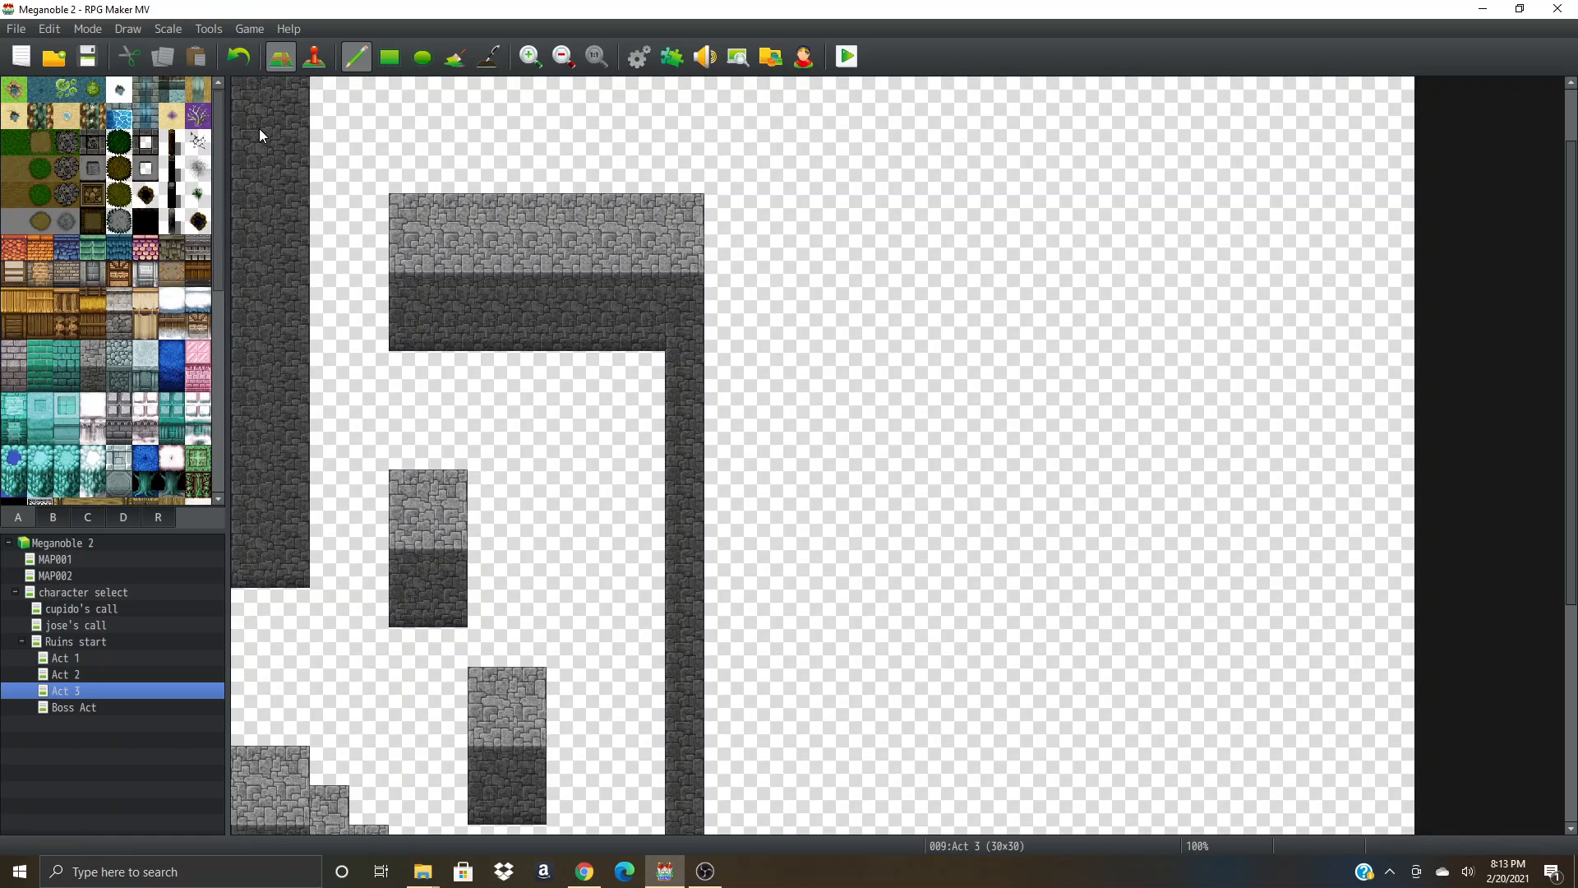
pyautogui.moveTo(259, 128); pyautogui.dragTo(222, 130)
pyautogui.click(52, 516)
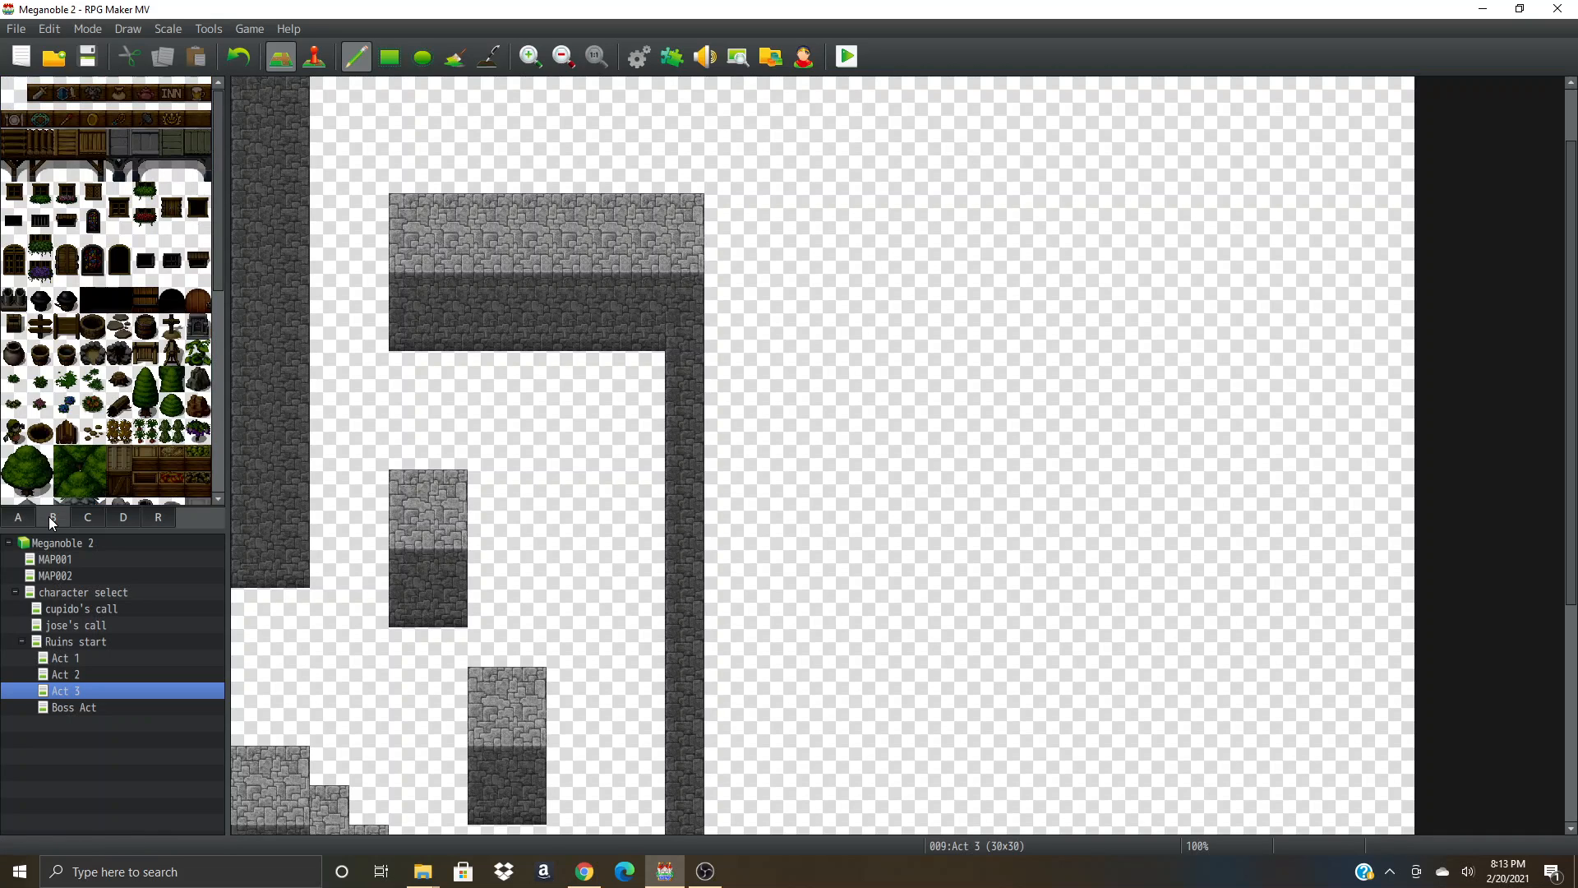
pyautogui.click(92, 518)
pyautogui.click(123, 517)
pyautogui.click(150, 515)
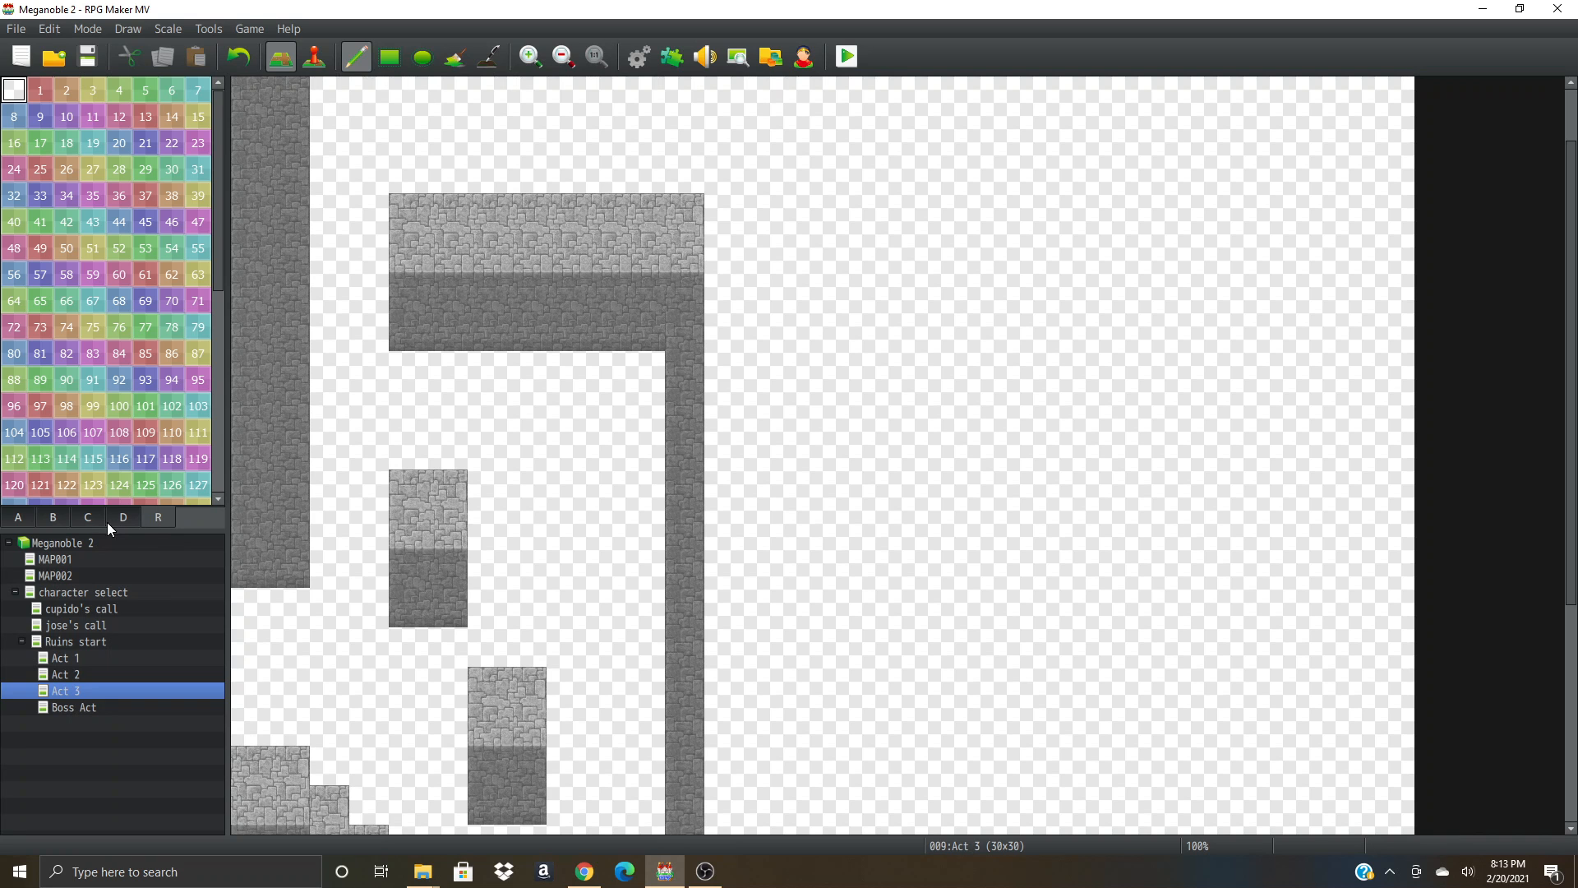
pyautogui.click(90, 520)
pyautogui.click(19, 518)
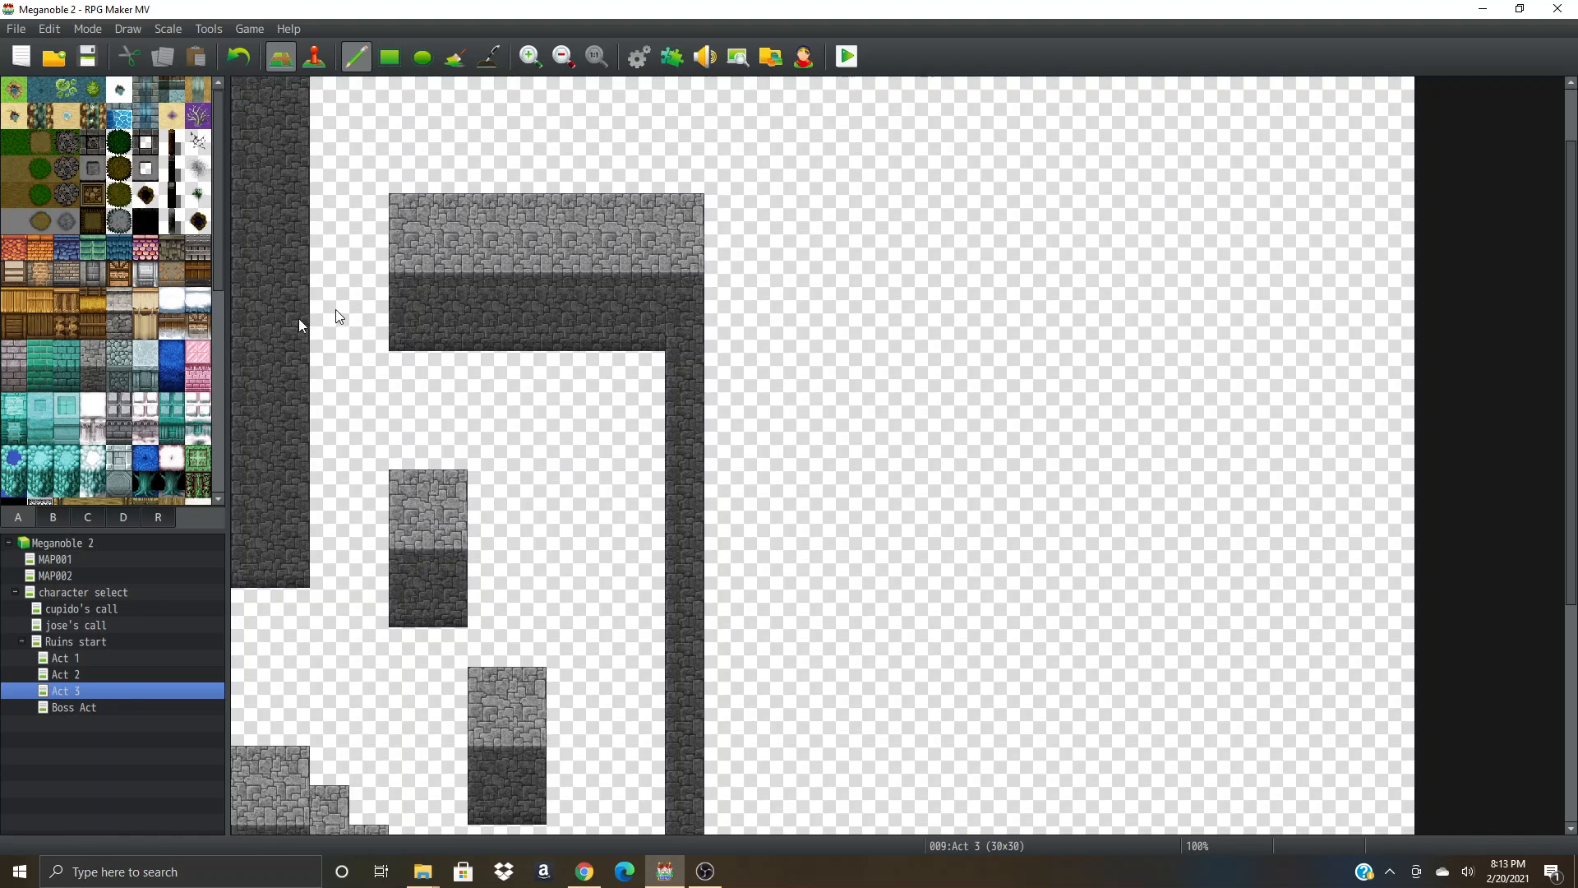
# - Paint a two-row dark stone ceiling over rows 0 and 1 from column 2 to 12, and extend the row 5 platform to column 12
pyautogui.scroll(-5, 555, 398)
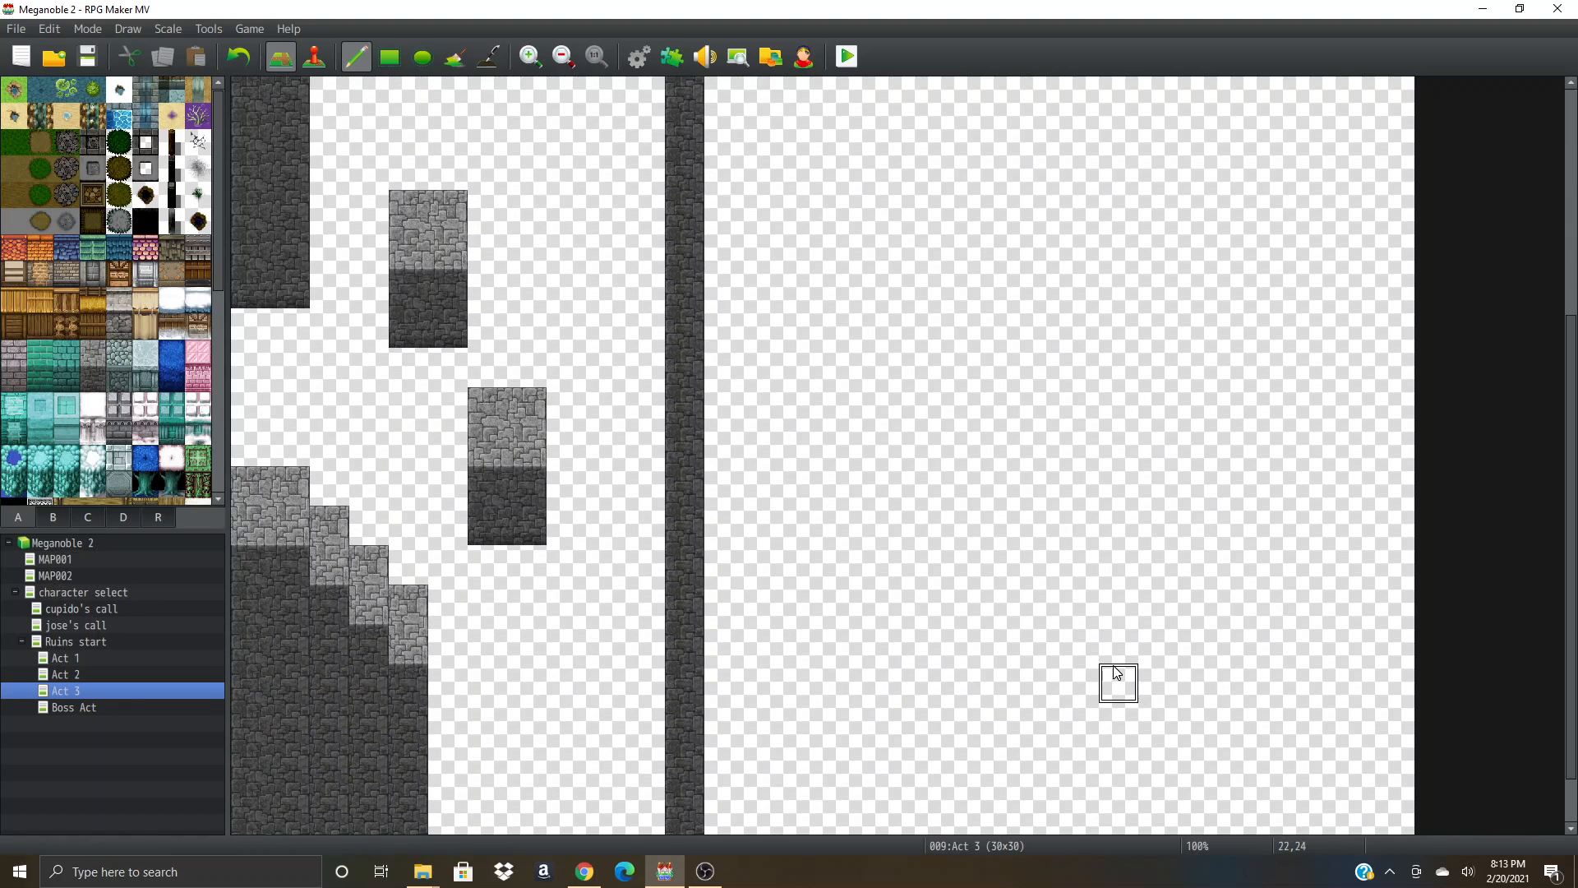
pyautogui.scroll(6, 1073, 632)
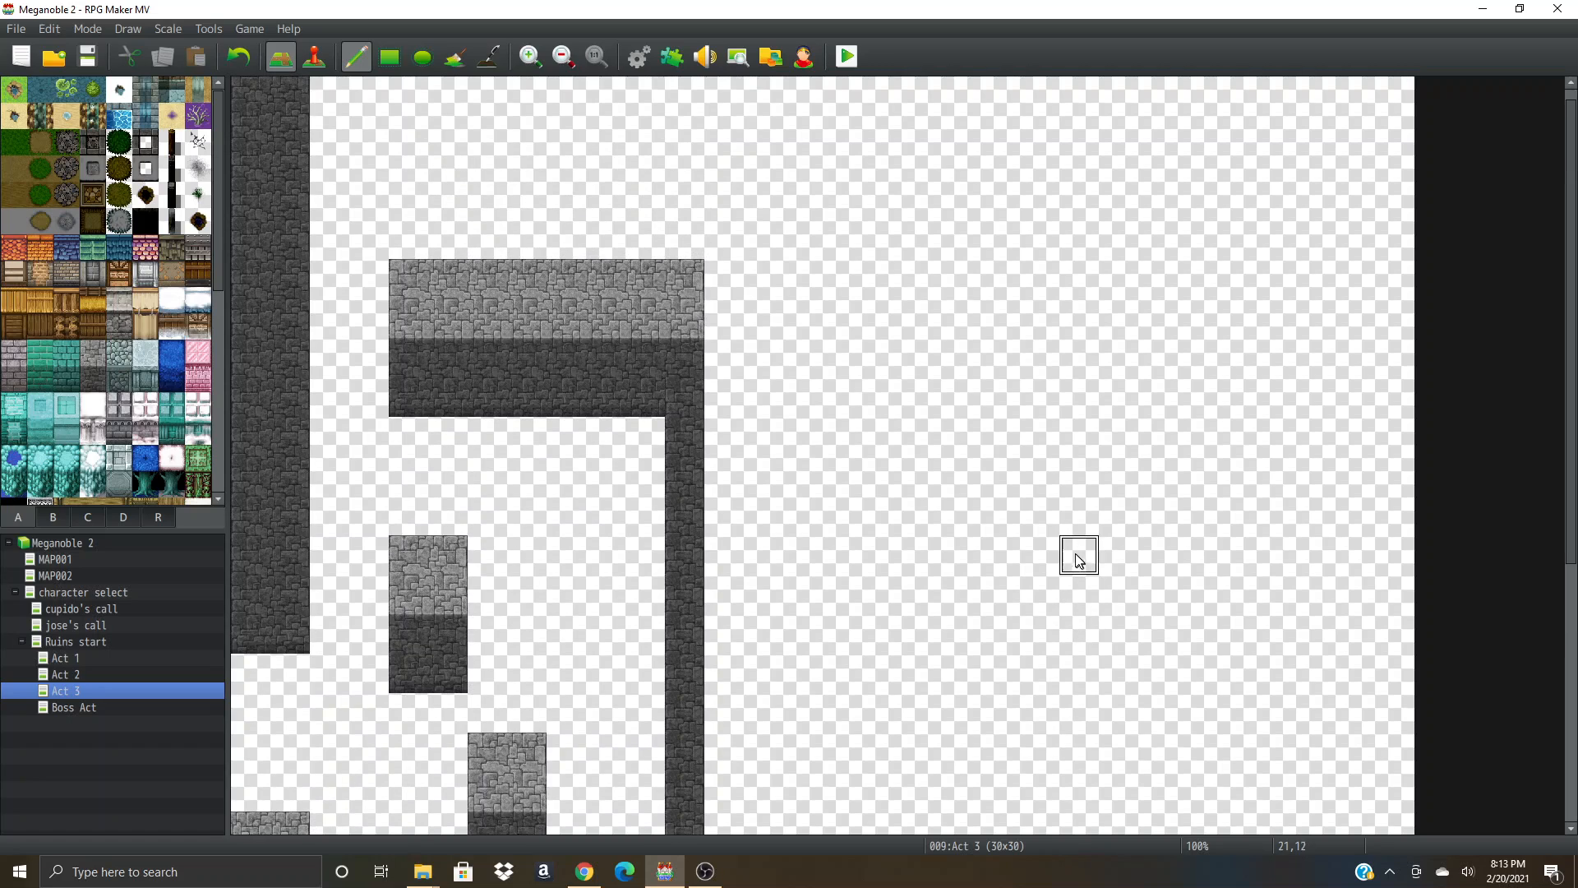
pyautogui.scroll(1, 1077, 560)
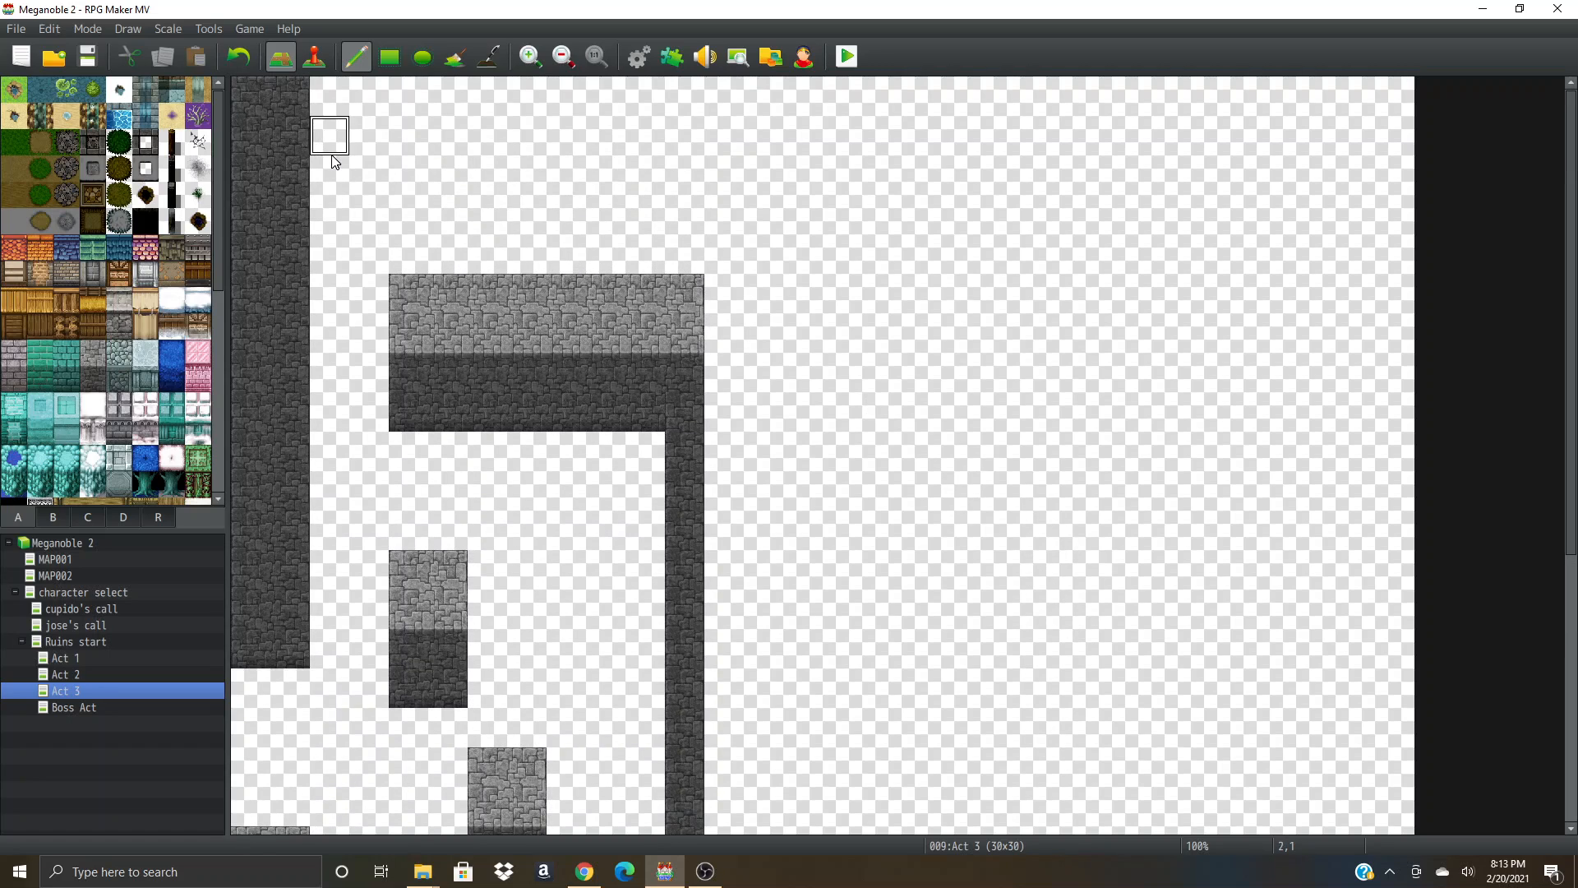
pyautogui.moveTo(339, 141)
pyautogui.mouseDown()
pyautogui.moveTo(619, 129)
pyautogui.moveTo(699, 107)
pyautogui.moveTo(474, 89)
pyautogui.moveTo(391, 120)
pyautogui.moveTo(704, 111)
pyautogui.mouseUp()
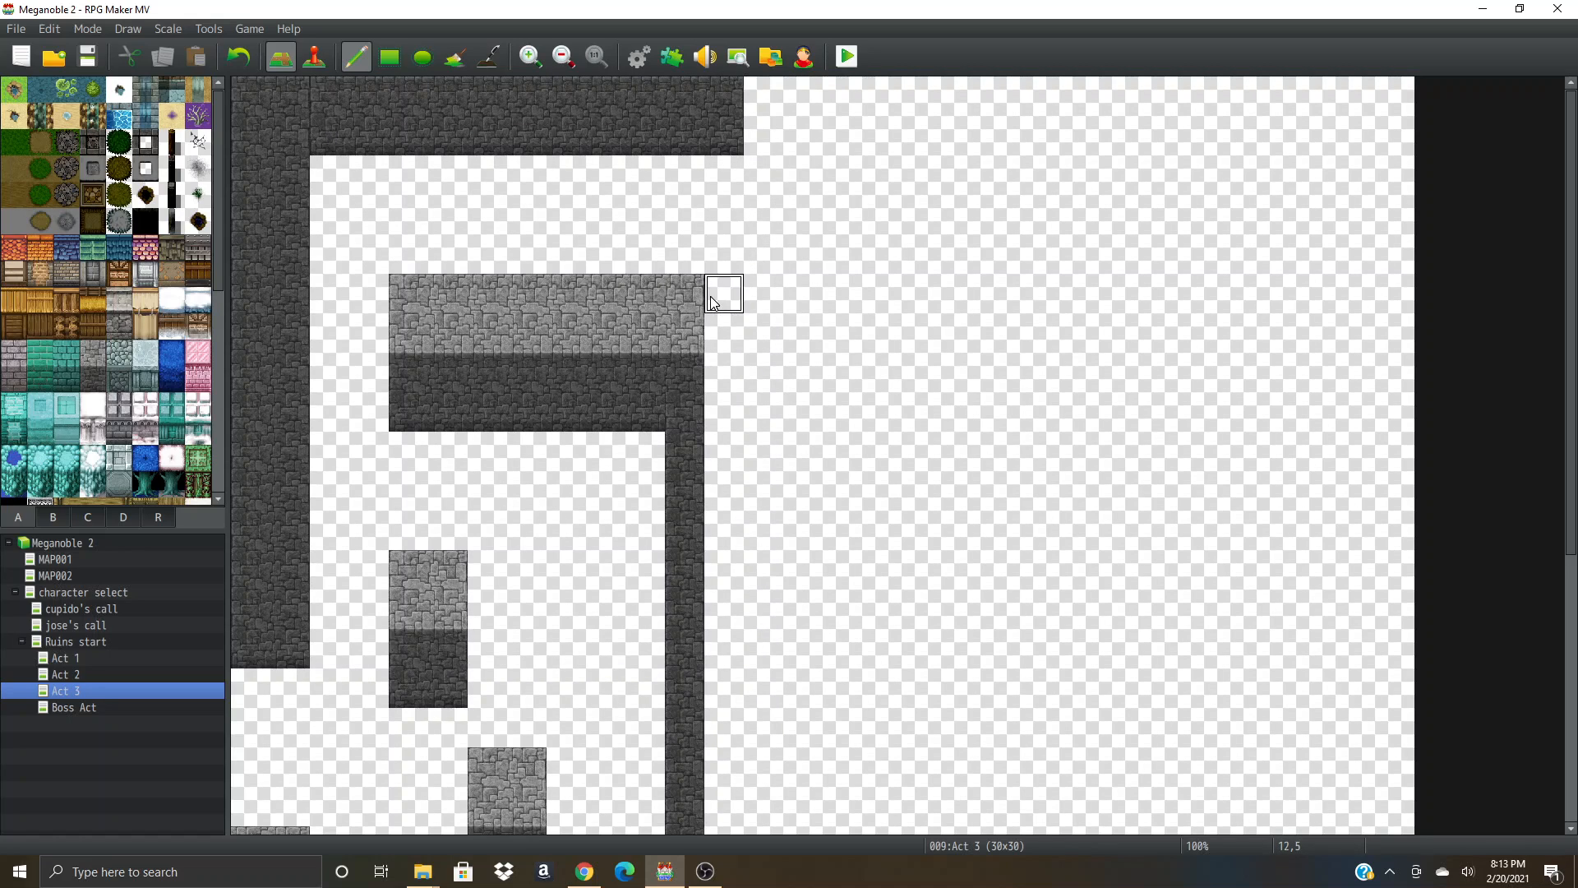
pyautogui.moveTo(711, 302); pyautogui.dragTo(714, 432)
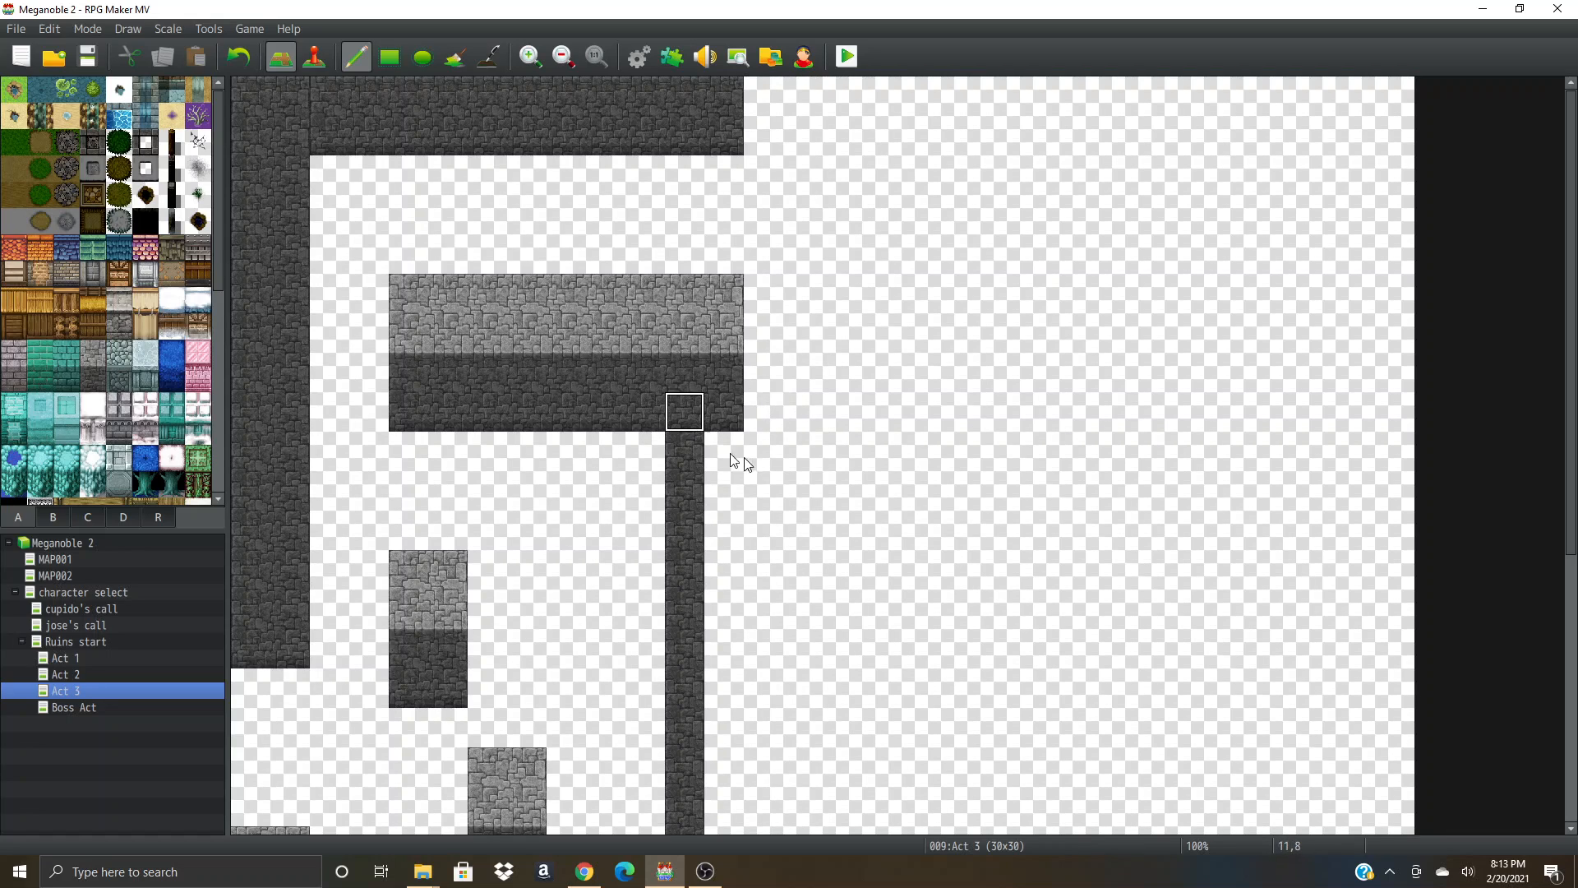
pyautogui.click(679, 393)
pyautogui.scroll(-3, 876, 448)
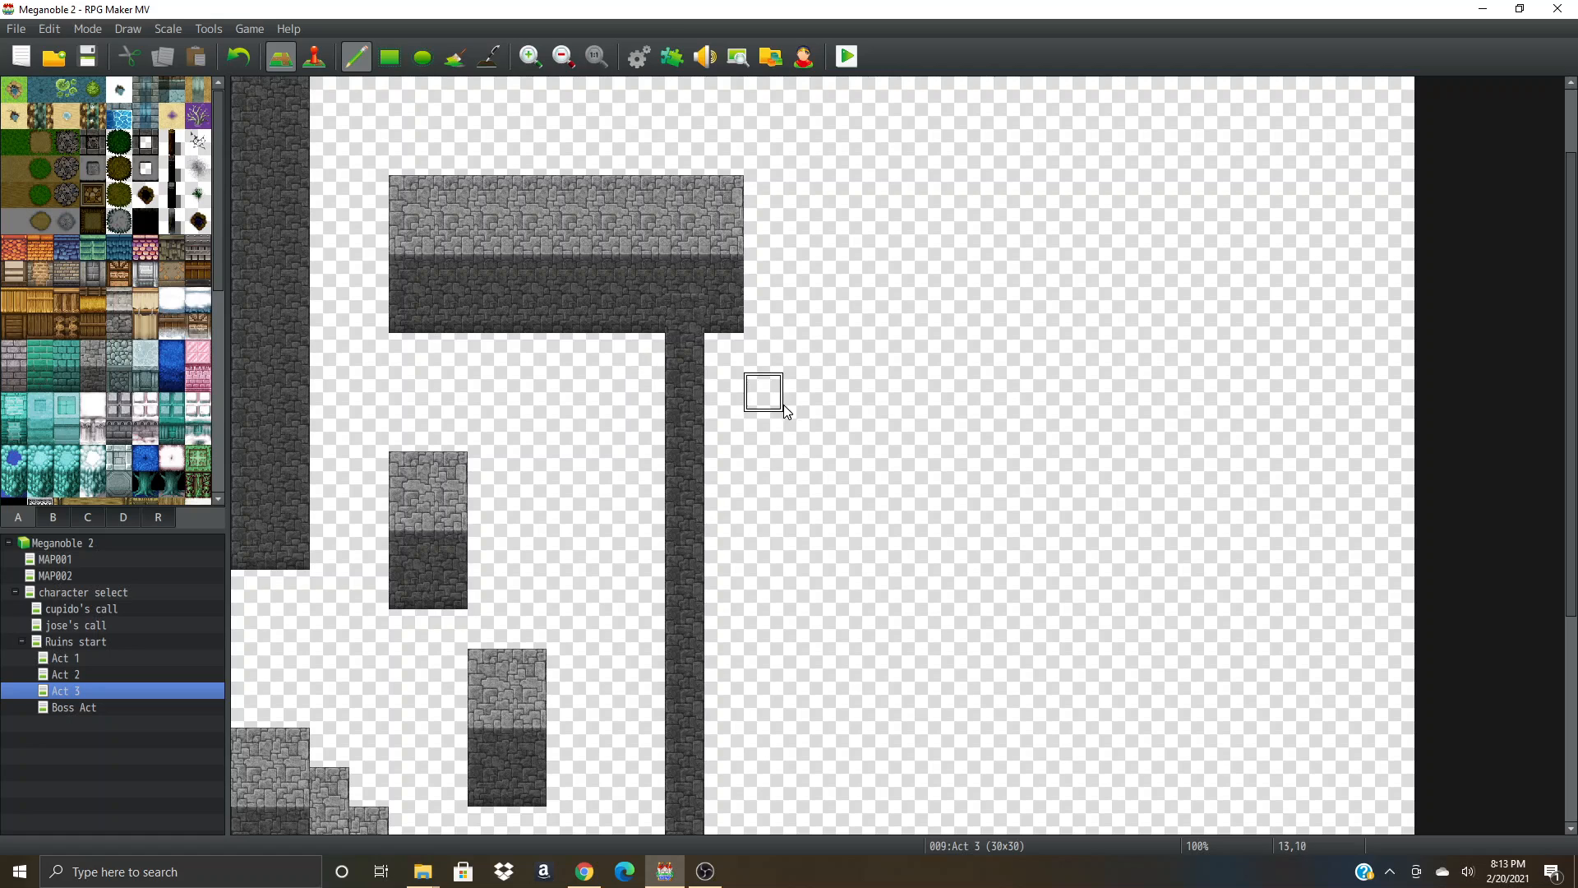
pyautogui.scroll(-6, 958, 485)
pyautogui.scroll(2, 958, 485)
pyautogui.scroll(-4, 955, 478)
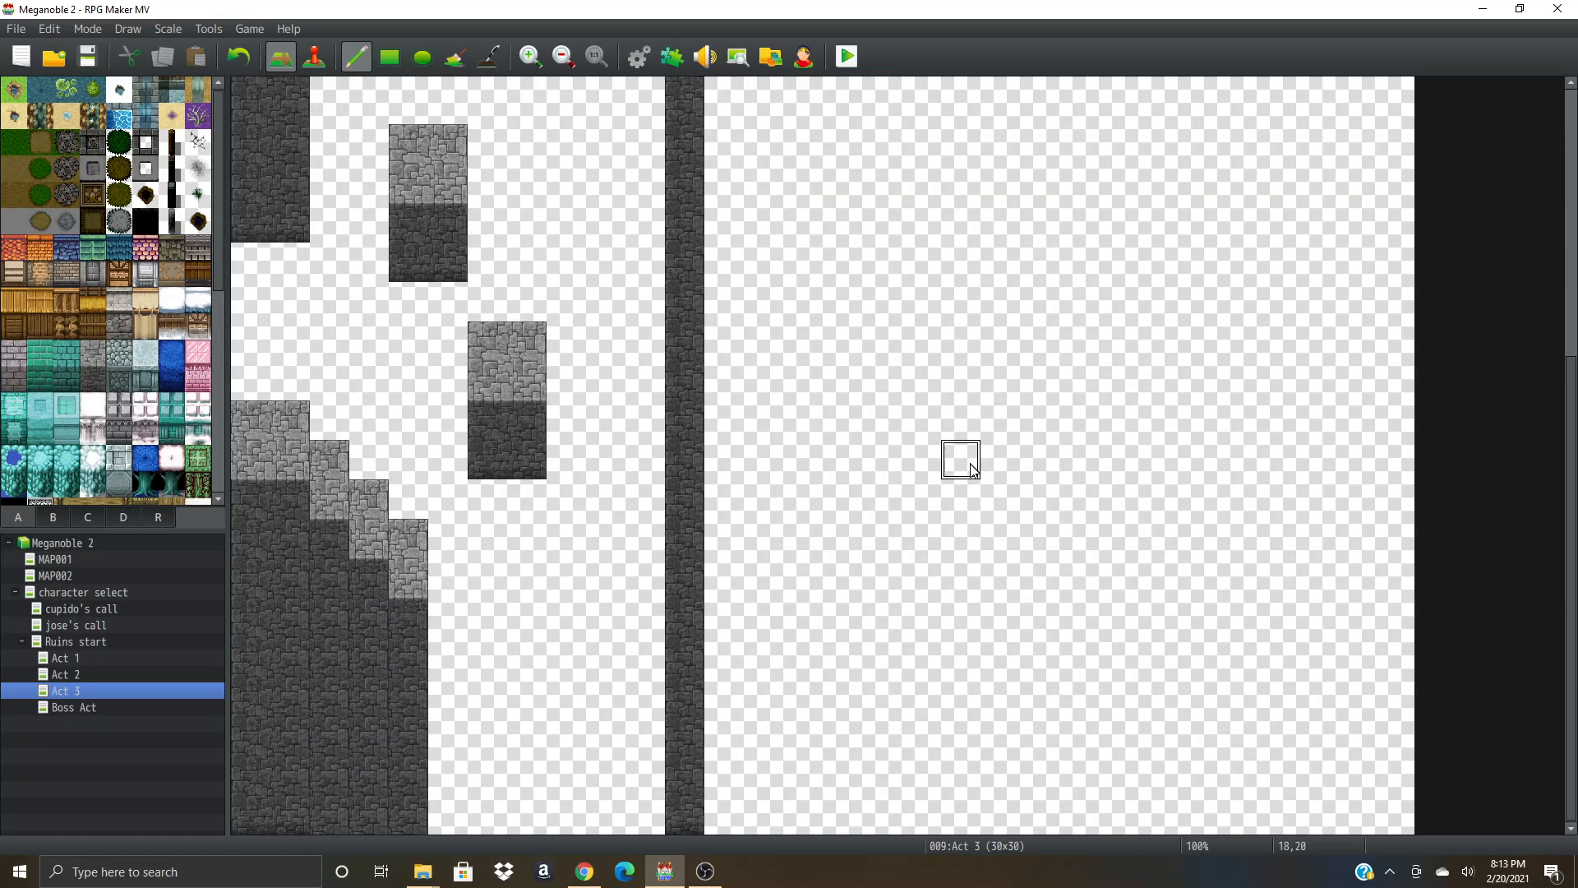
pyautogui.scroll(6, 797, 545)
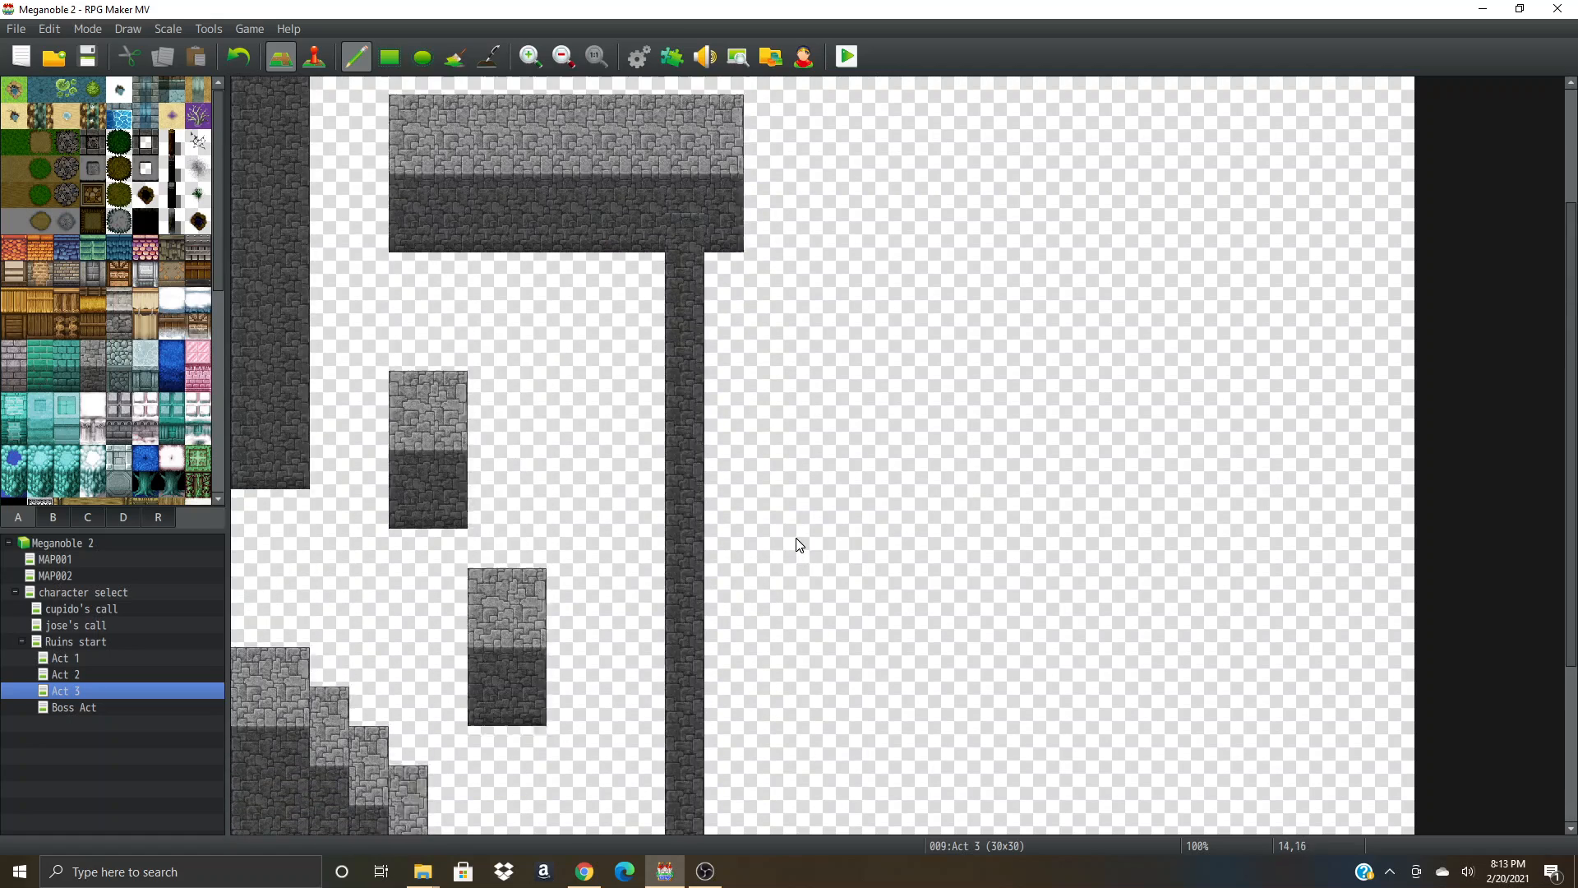
pyautogui.scroll(4, 798, 545)
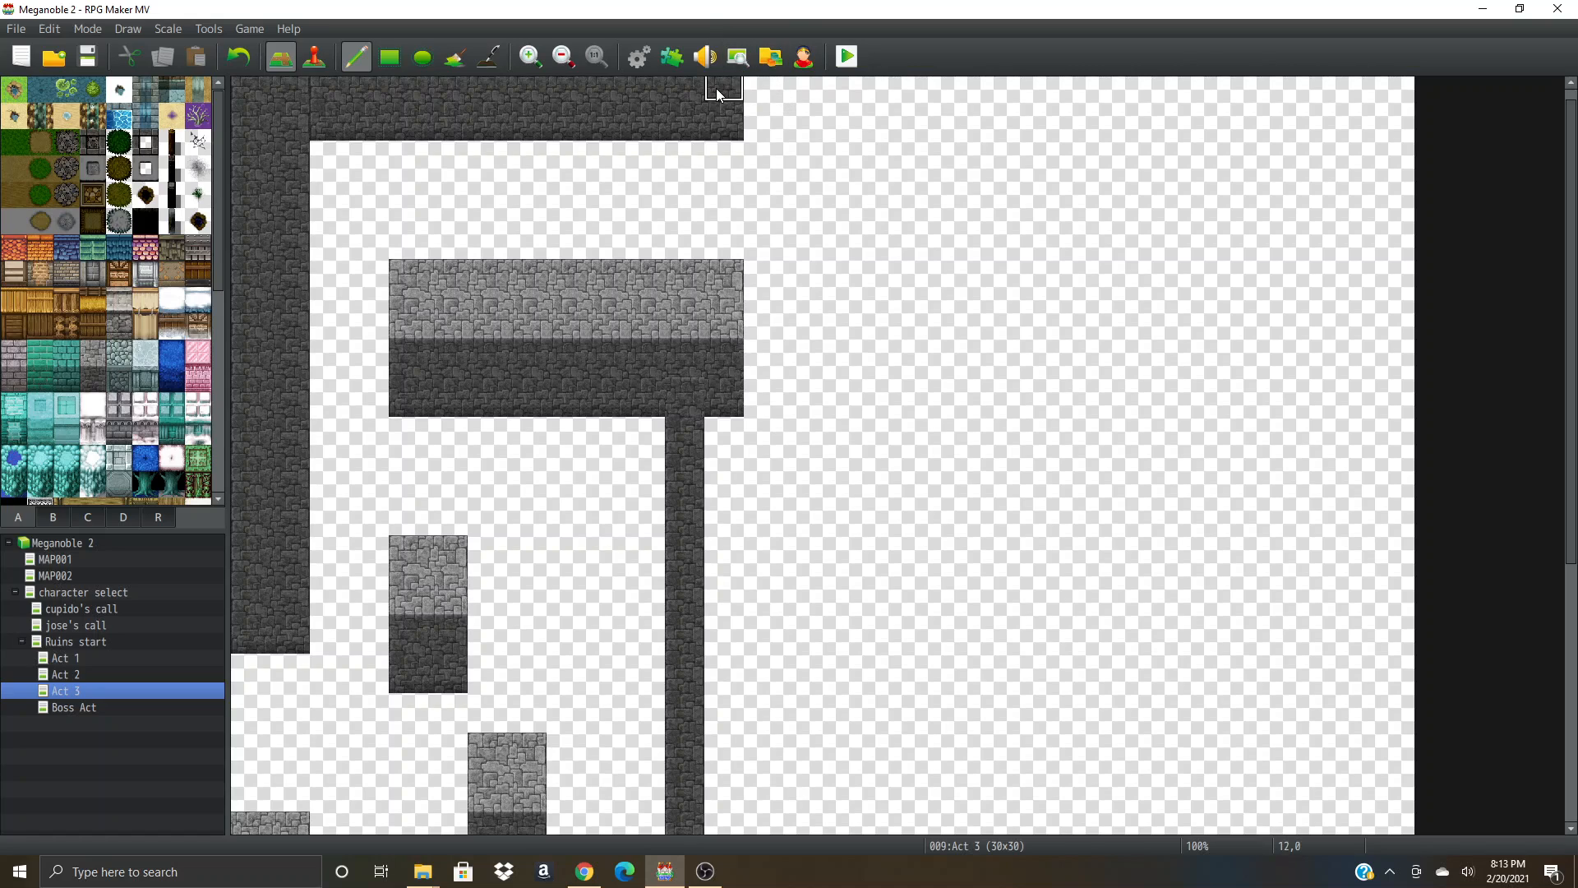
pyautogui.moveTo(741, 105)
pyautogui.mouseDown()
pyautogui.moveTo(853, 123)
pyautogui.moveTo(838, 380)
pyautogui.mouseUp()
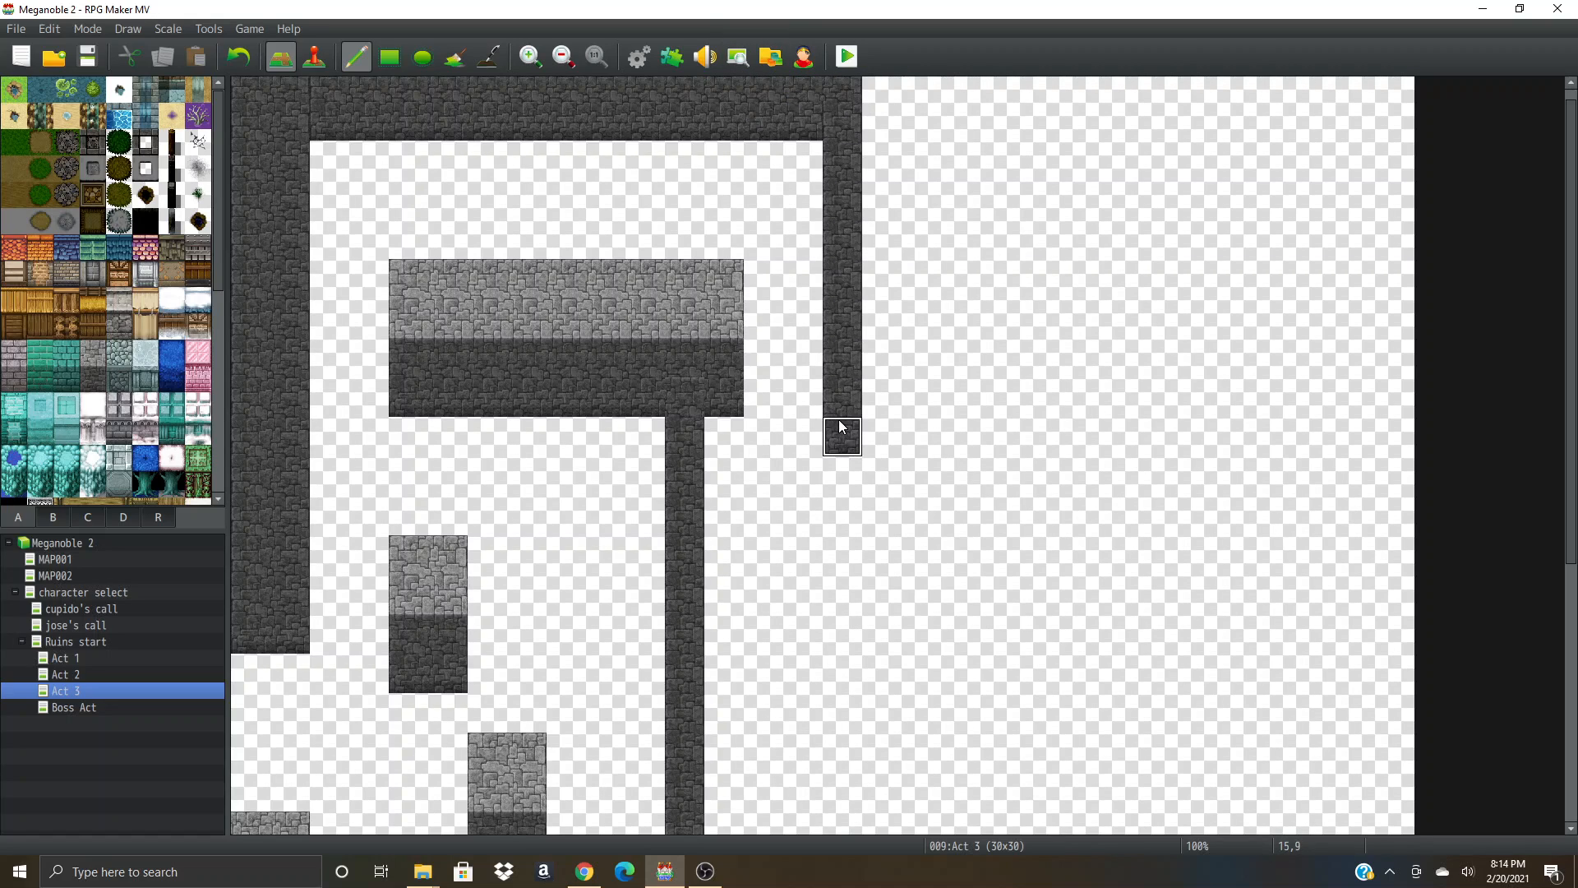
pyautogui.hotkey('ctrl', 'z')
pyautogui.hotkey('ctrl', 'z')
pyautogui.hotkey('ctrl', 'z')
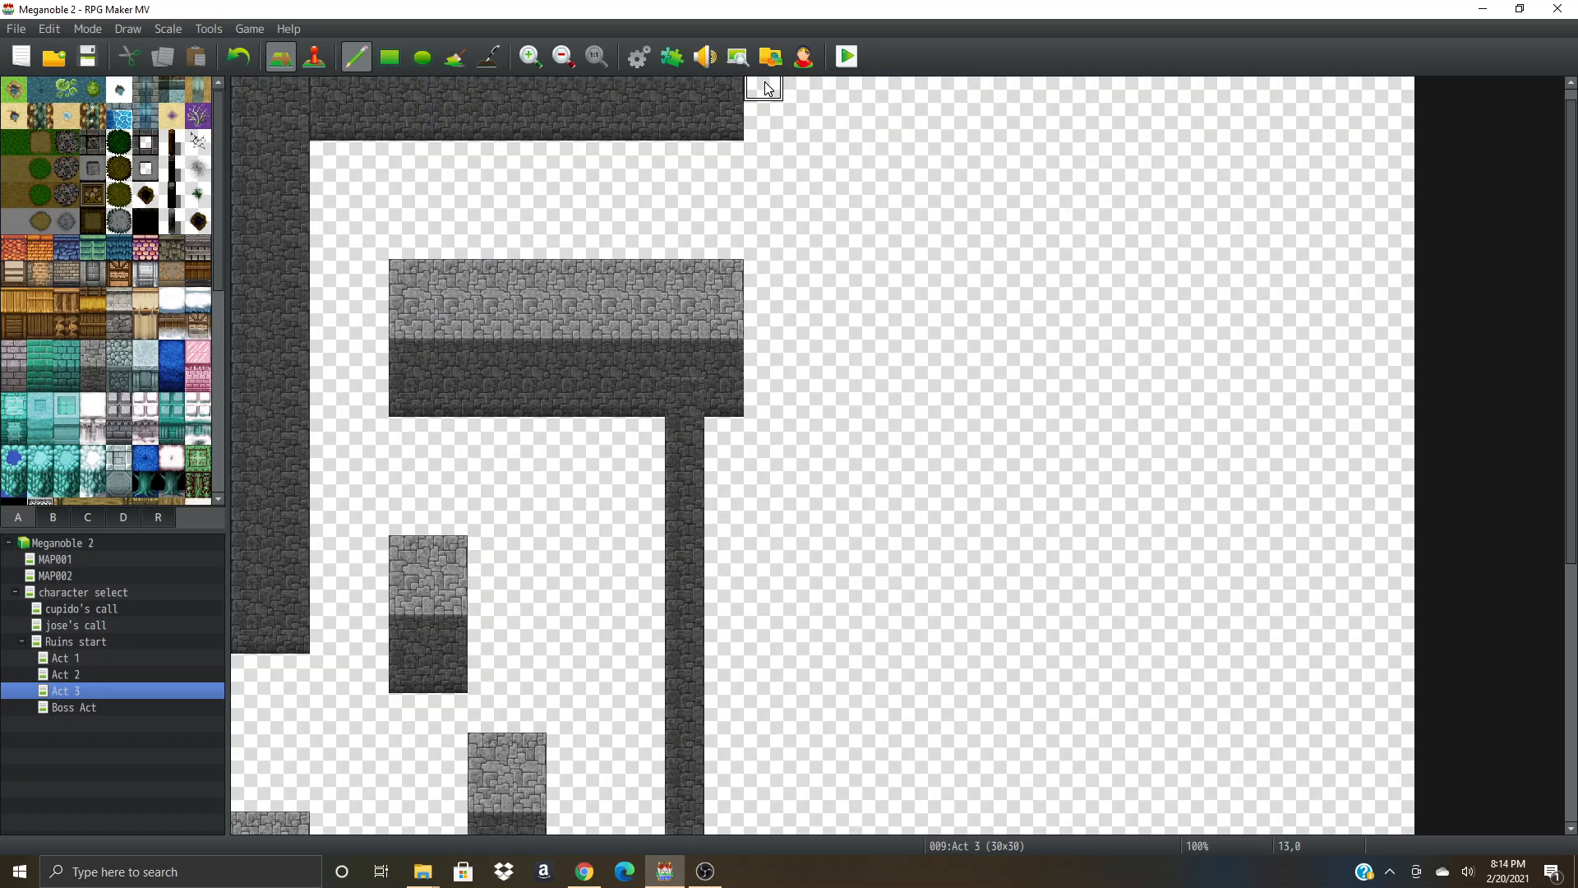
# - Extend the two-row ceiling to column 17 and paint a one-tile-wide dark wall down column 17 to row 6
pyautogui.moveTo(767, 88); pyautogui.dragTo(892, 97)
pyautogui.scroll(1, 912, 103)
pyautogui.moveTo(743, 104); pyautogui.dragTo(920, 106)
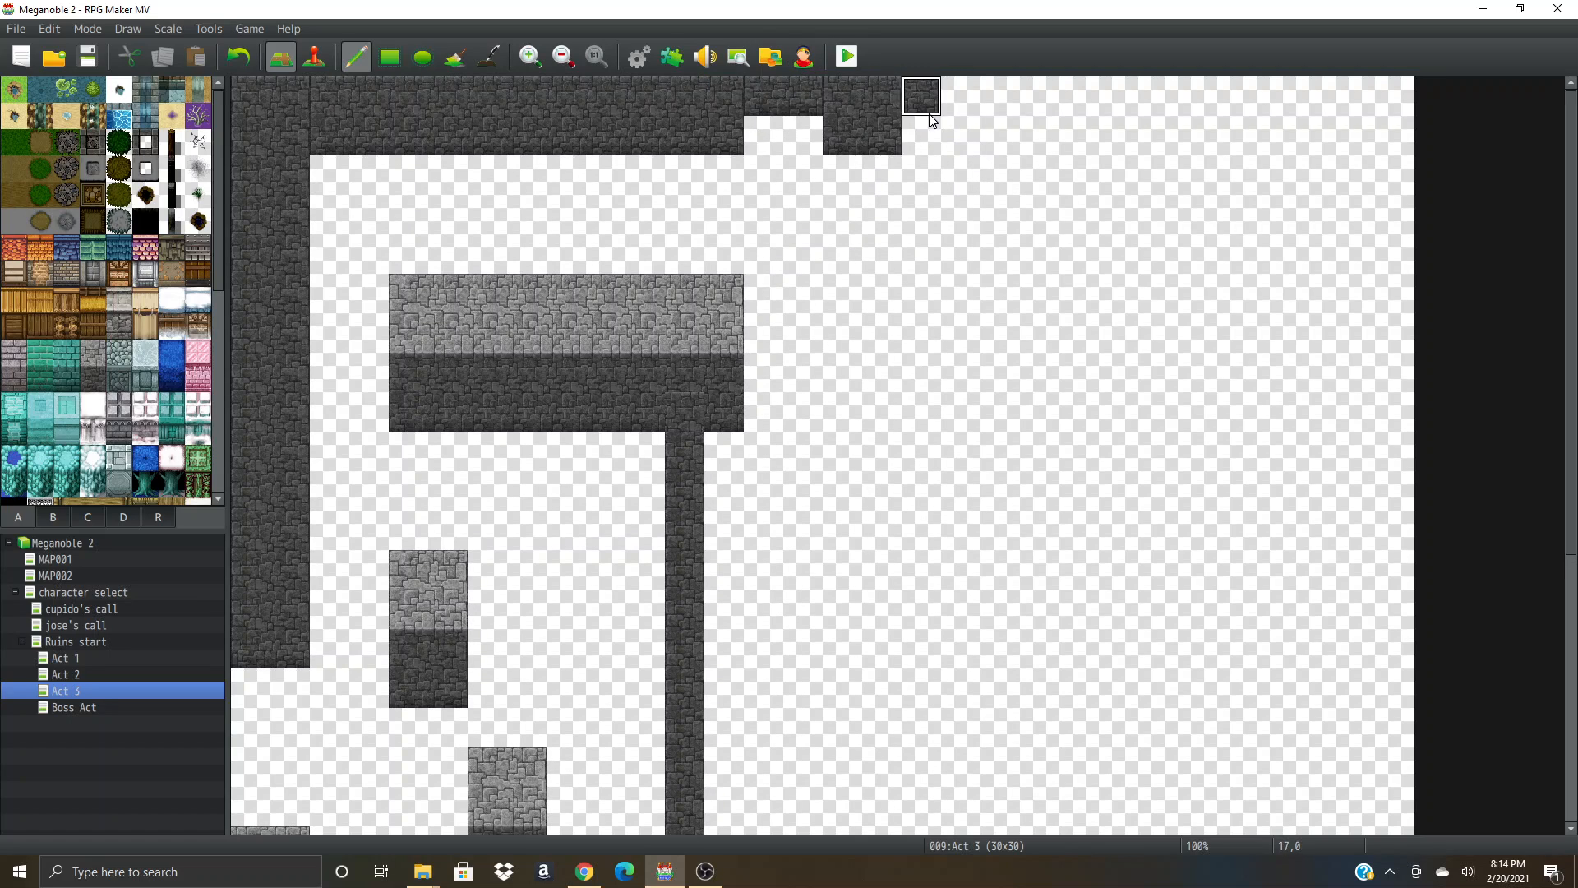
pyautogui.moveTo(748, 135)
pyautogui.mouseDown()
pyautogui.moveTo(903, 100)
pyautogui.moveTo(915, 317)
pyautogui.mouseUp()
# - Build a platform with a dark base at columns 14 to 16, rows 5 to 8, and carry the column 17 wall down to row 8
pyautogui.moveTo(722, 323); pyautogui.dragTo(723, 329, button='right')
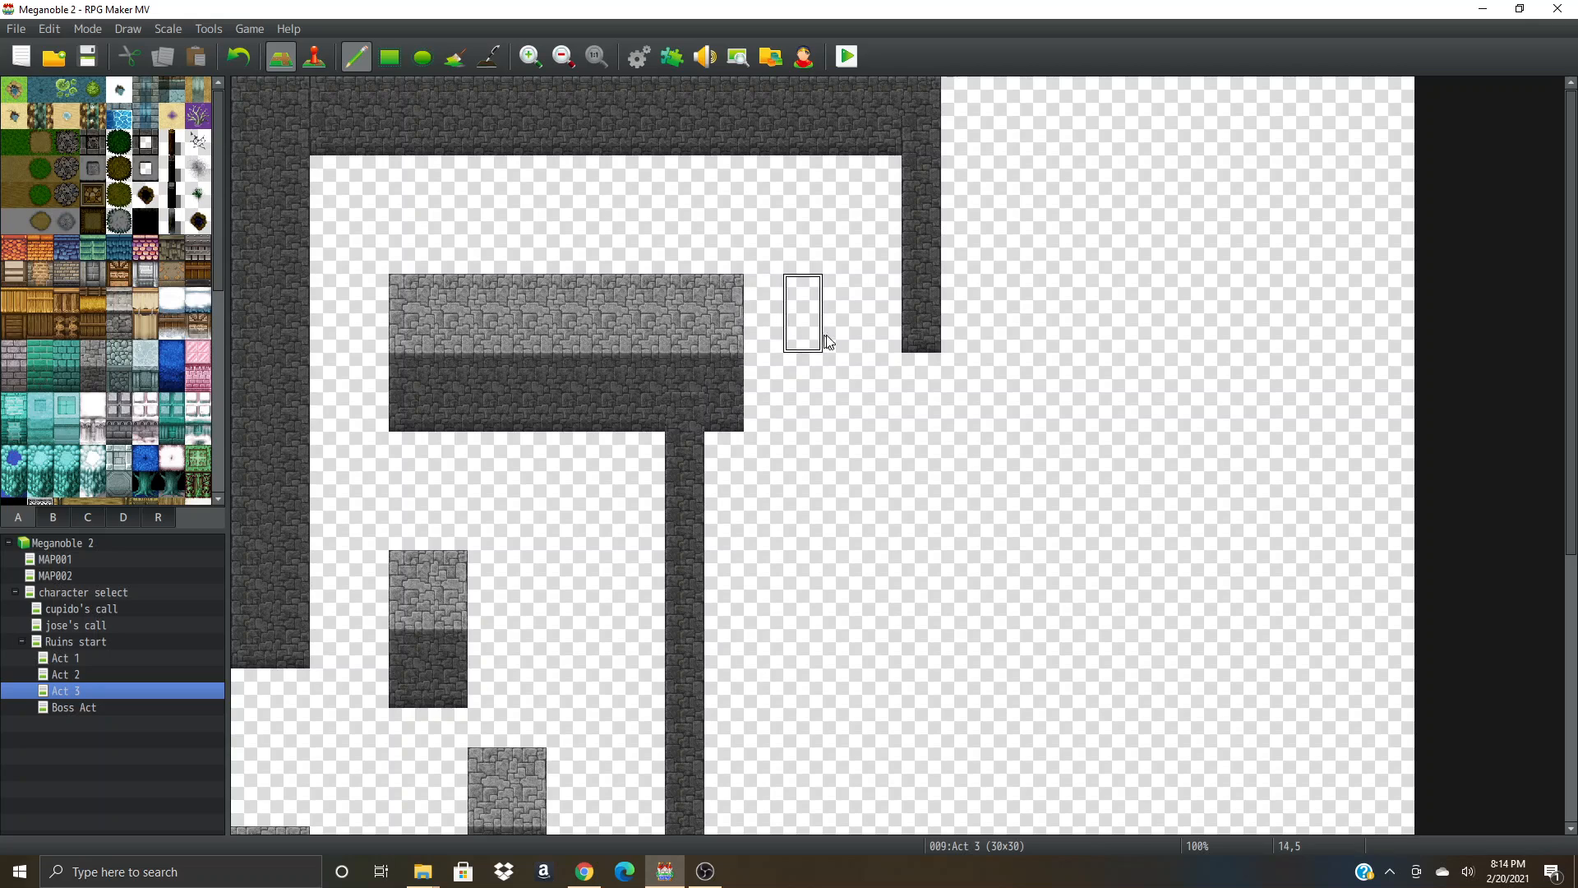
pyautogui.moveTo(881, 333)
pyautogui.mouseDown()
pyautogui.moveTo(801, 333)
pyautogui.moveTo(830, 339)
pyautogui.moveTo(832, 383)
pyautogui.moveTo(909, 412)
pyautogui.moveTo(806, 409)
pyautogui.mouseUp()
pyautogui.rightClick(730, 374)
pyautogui.scroll(-3, 806, 408)
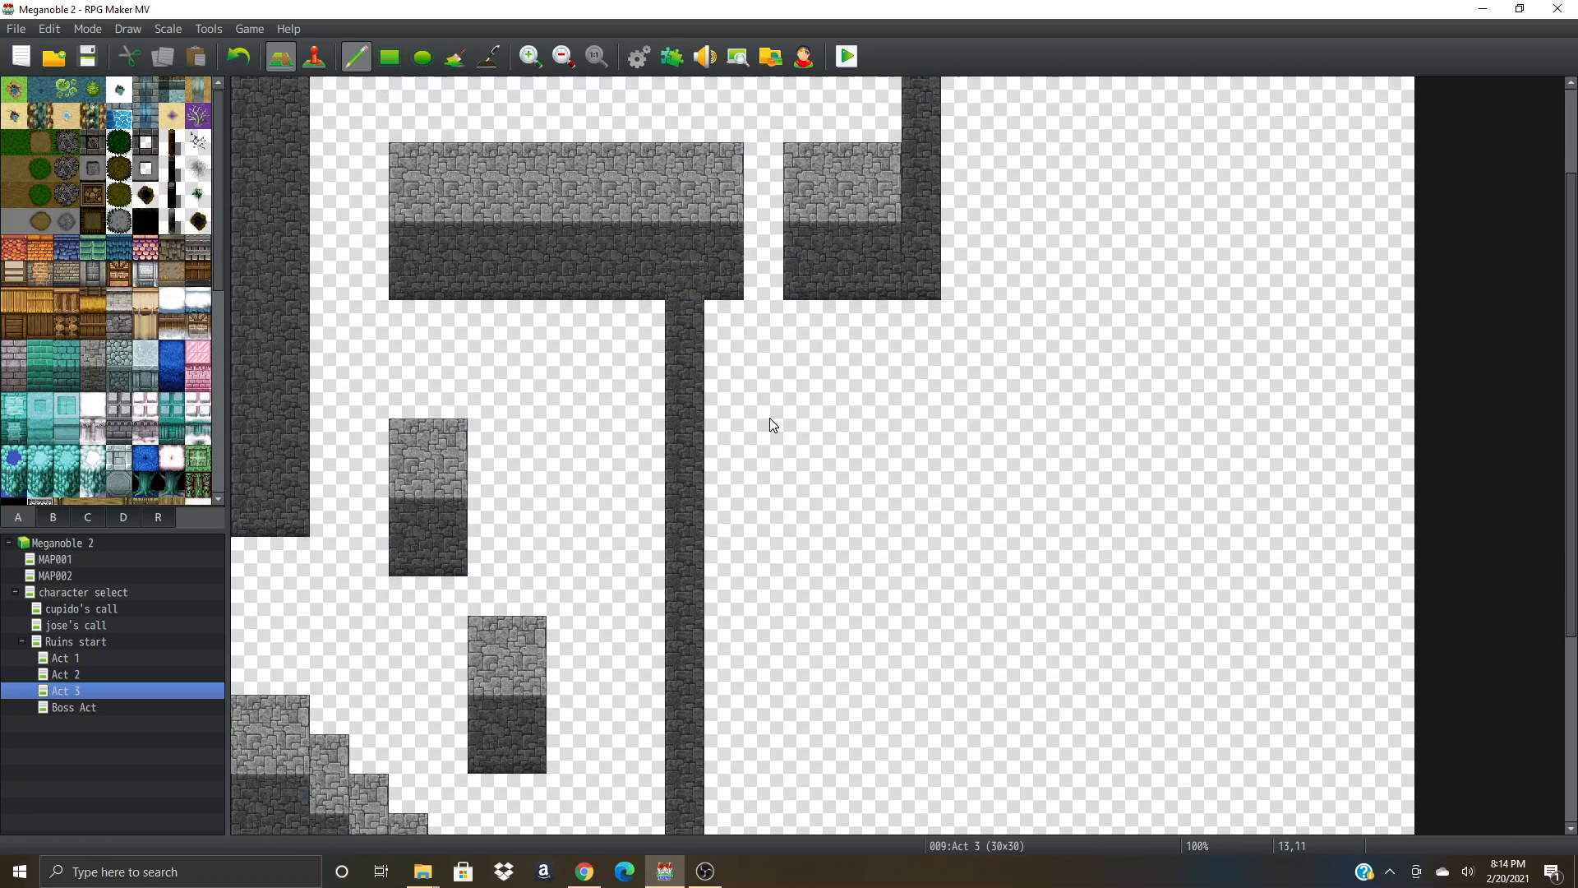
# - Clear column 14 of the new platform and extend the long row 5 platform to column 13, leaving a one-tile gap
pyautogui.scroll(2, 795, 215)
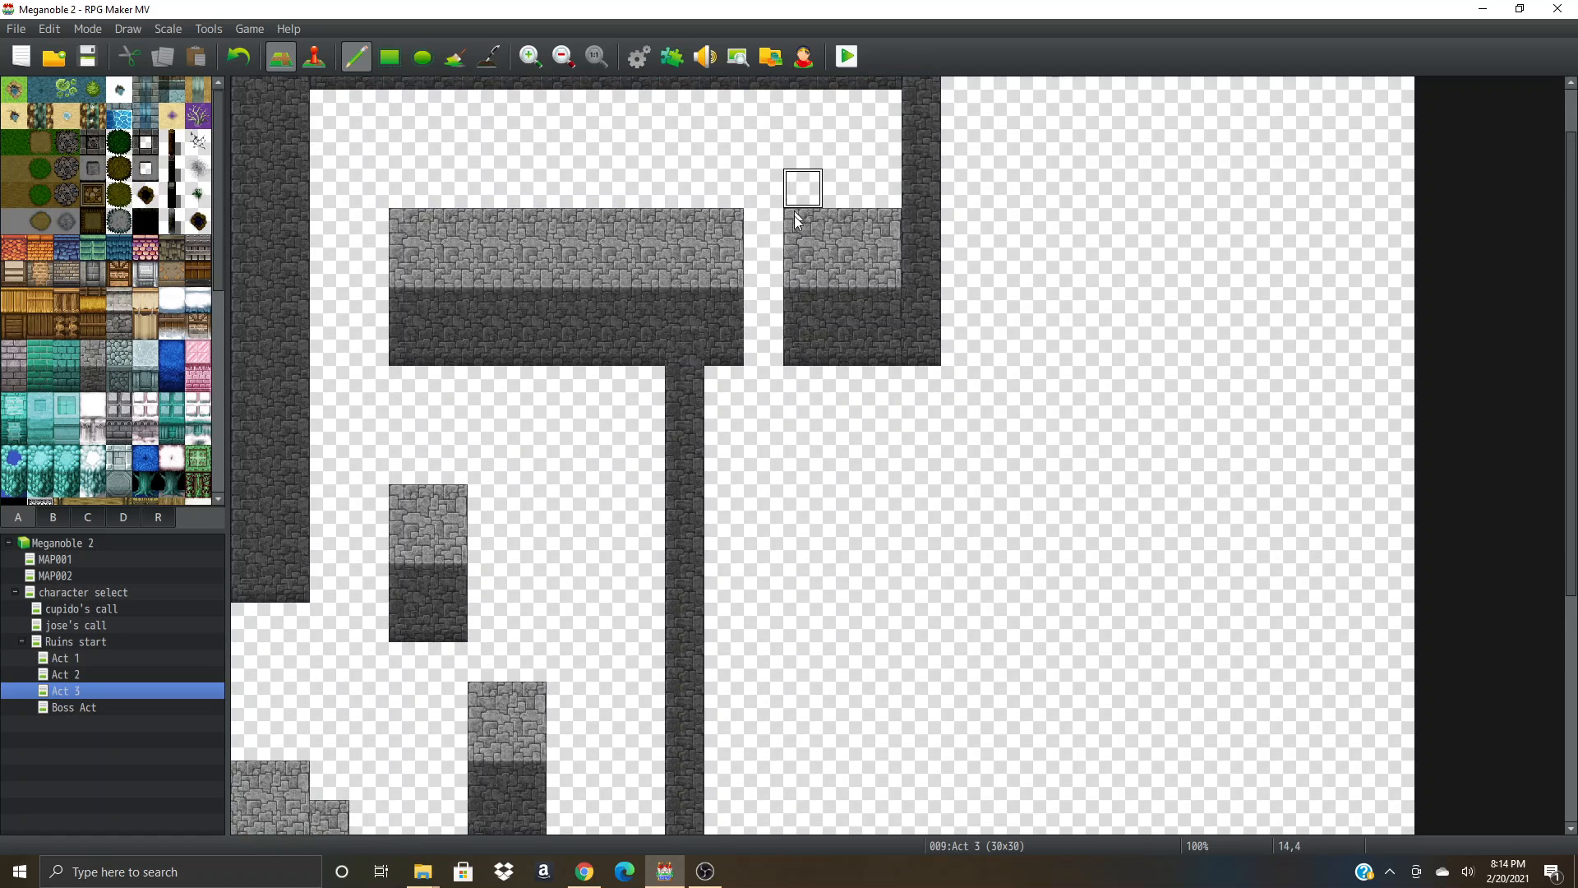
pyautogui.moveTo(796, 219); pyautogui.dragTo(802, 353)
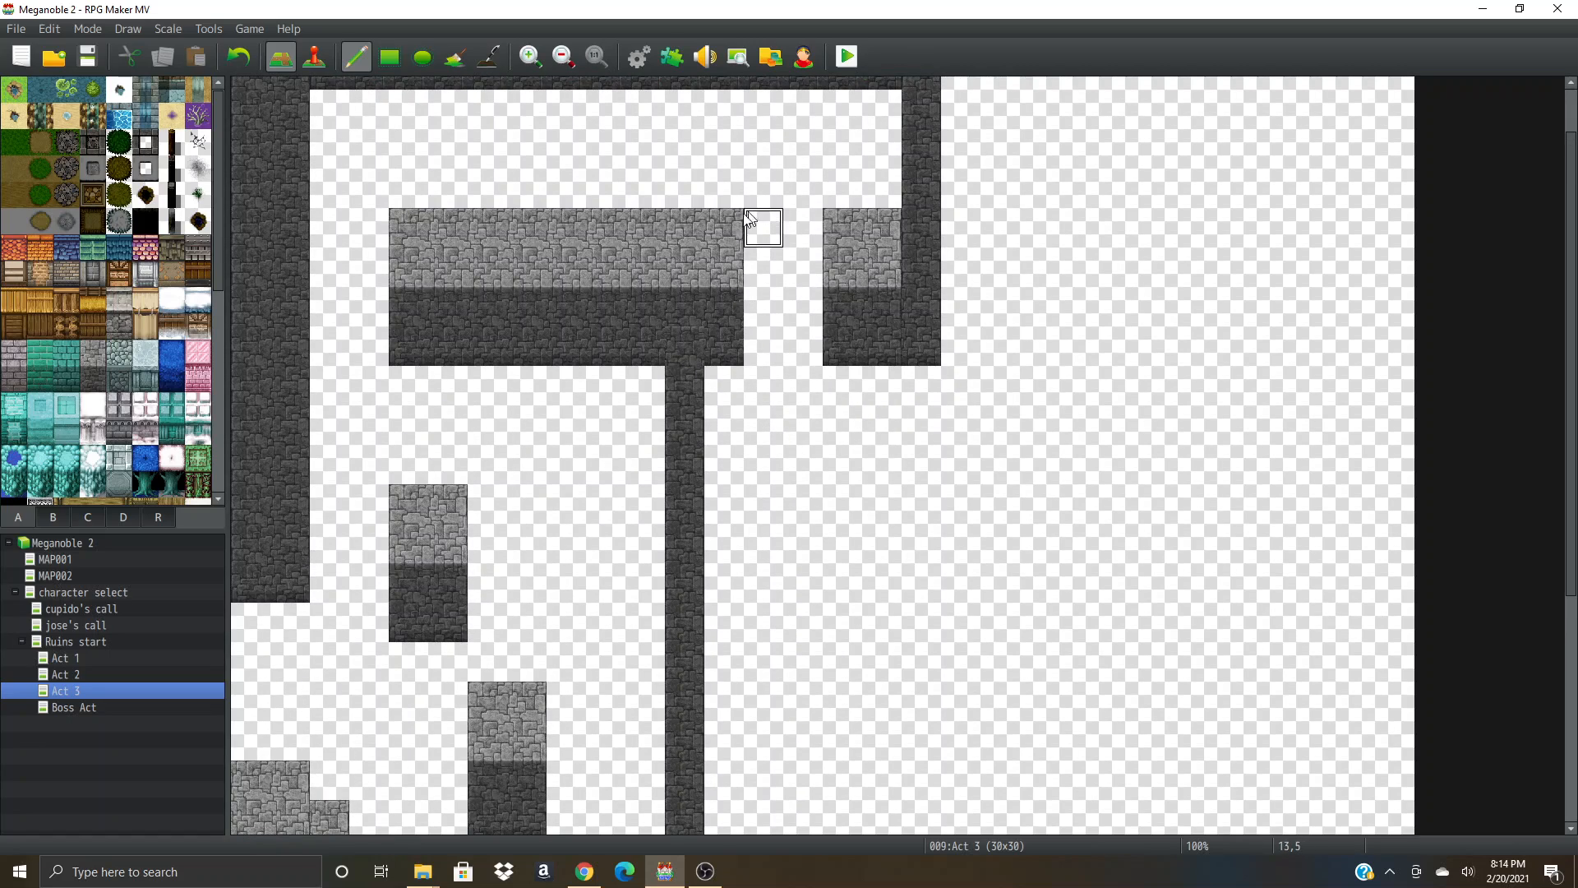
pyautogui.moveTo(740, 222); pyautogui.dragTo(755, 342)
# - Extend the dark wall in column 17 down to row 13
pyautogui.scroll(-1, 812, 247)
pyautogui.scroll(-3, 812, 247)
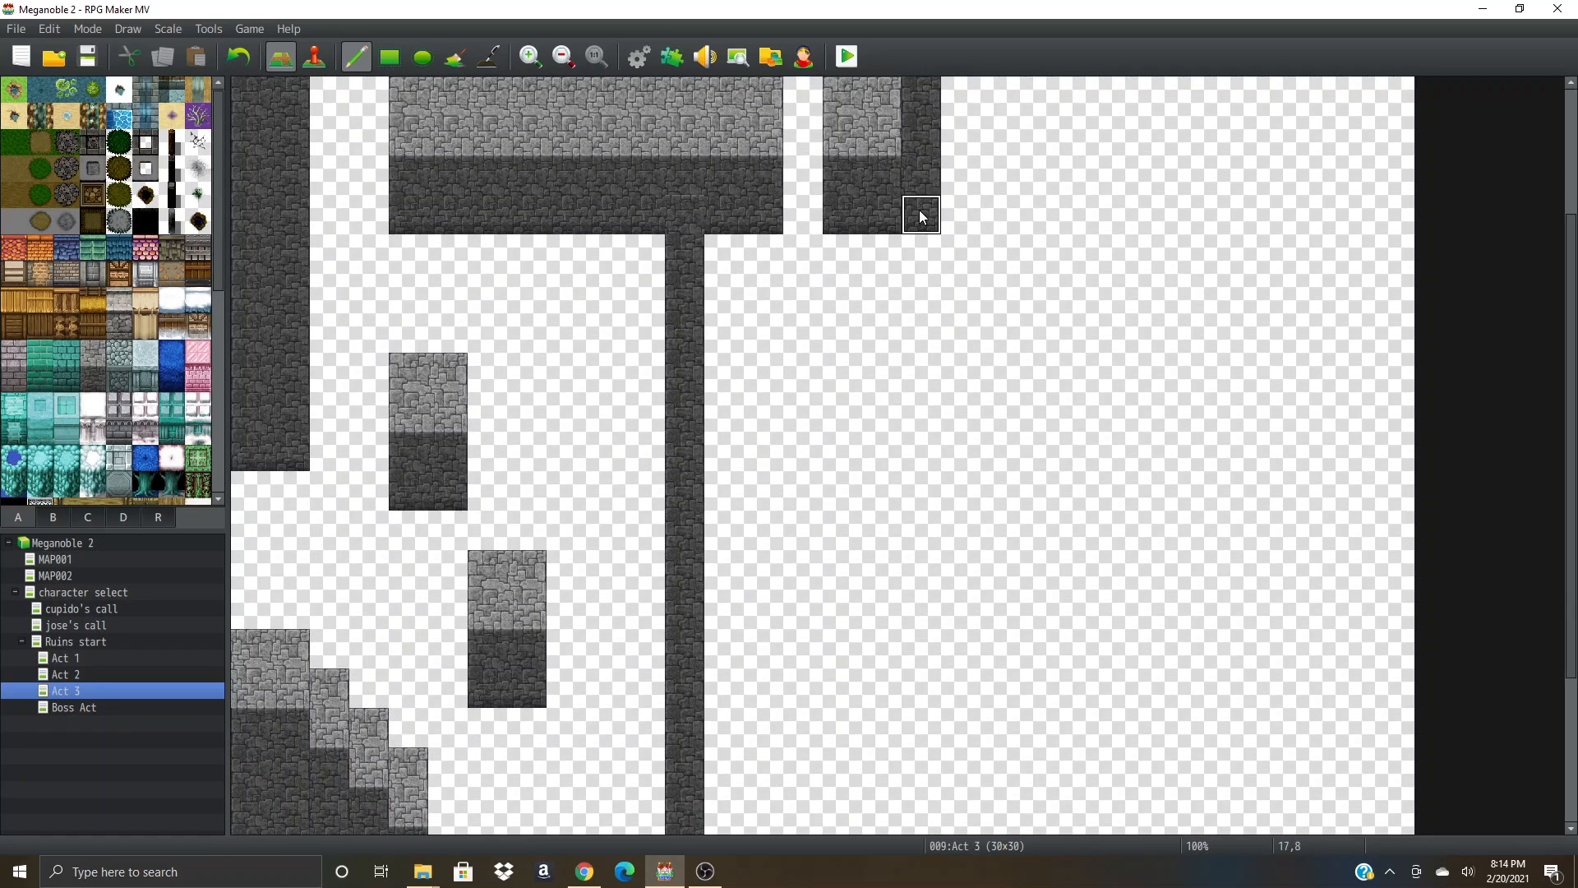
pyautogui.moveTo(923, 271); pyautogui.dragTo(922, 415)
# - Copy the light stone surface to rows 12 and 13 at column 12 and at columns 15 and 16, between the two walls
pyautogui.scroll(3, 876, 247)
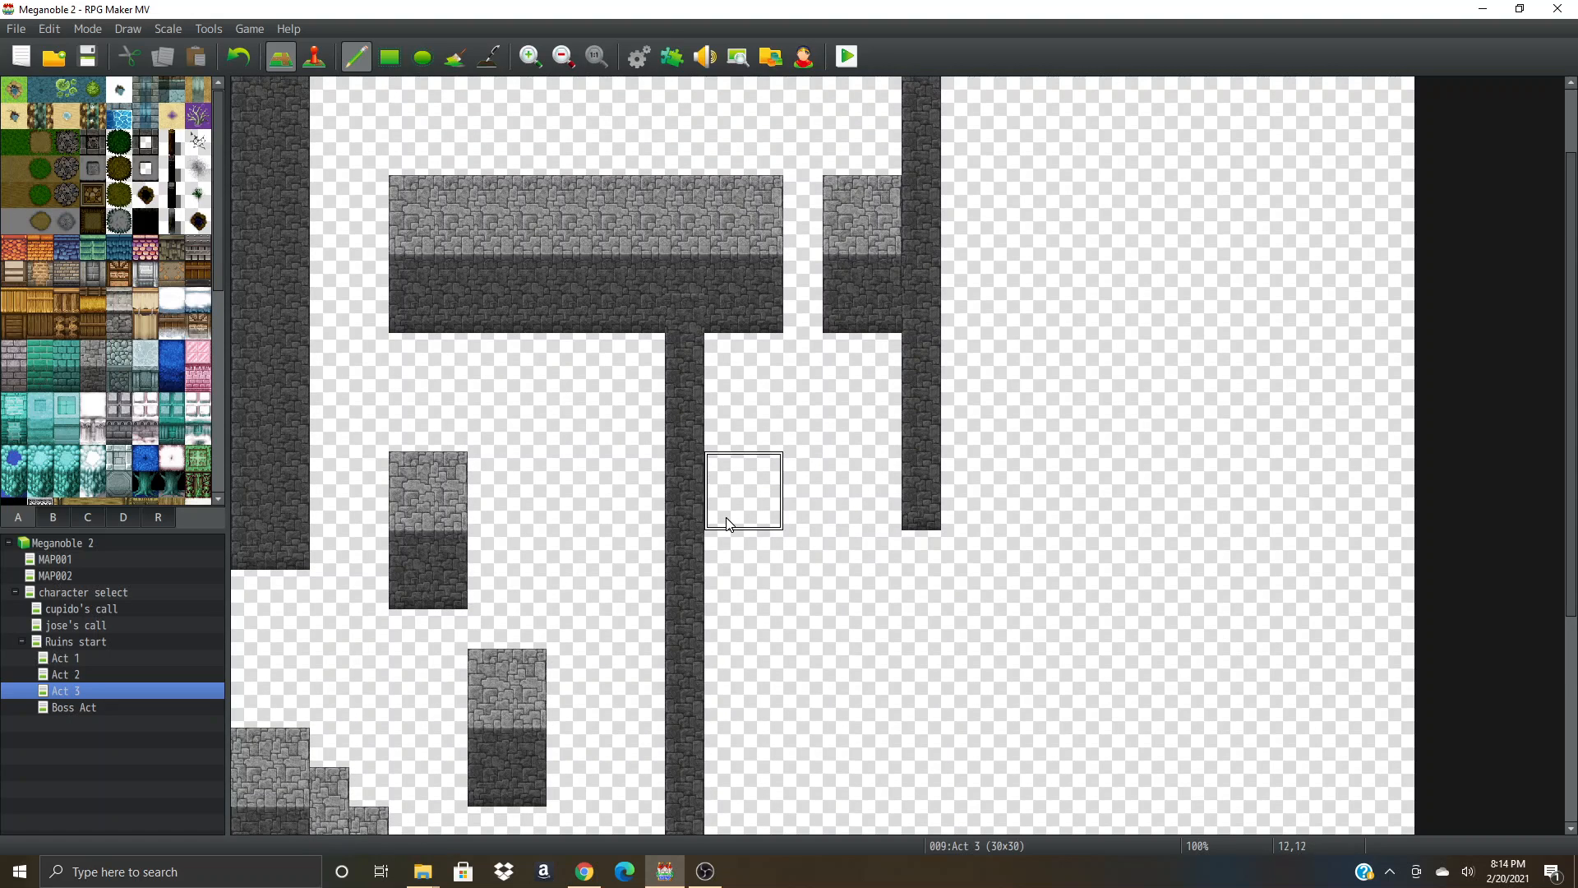
pyautogui.moveTo(847, 198); pyautogui.dragTo(833, 245, button='right')
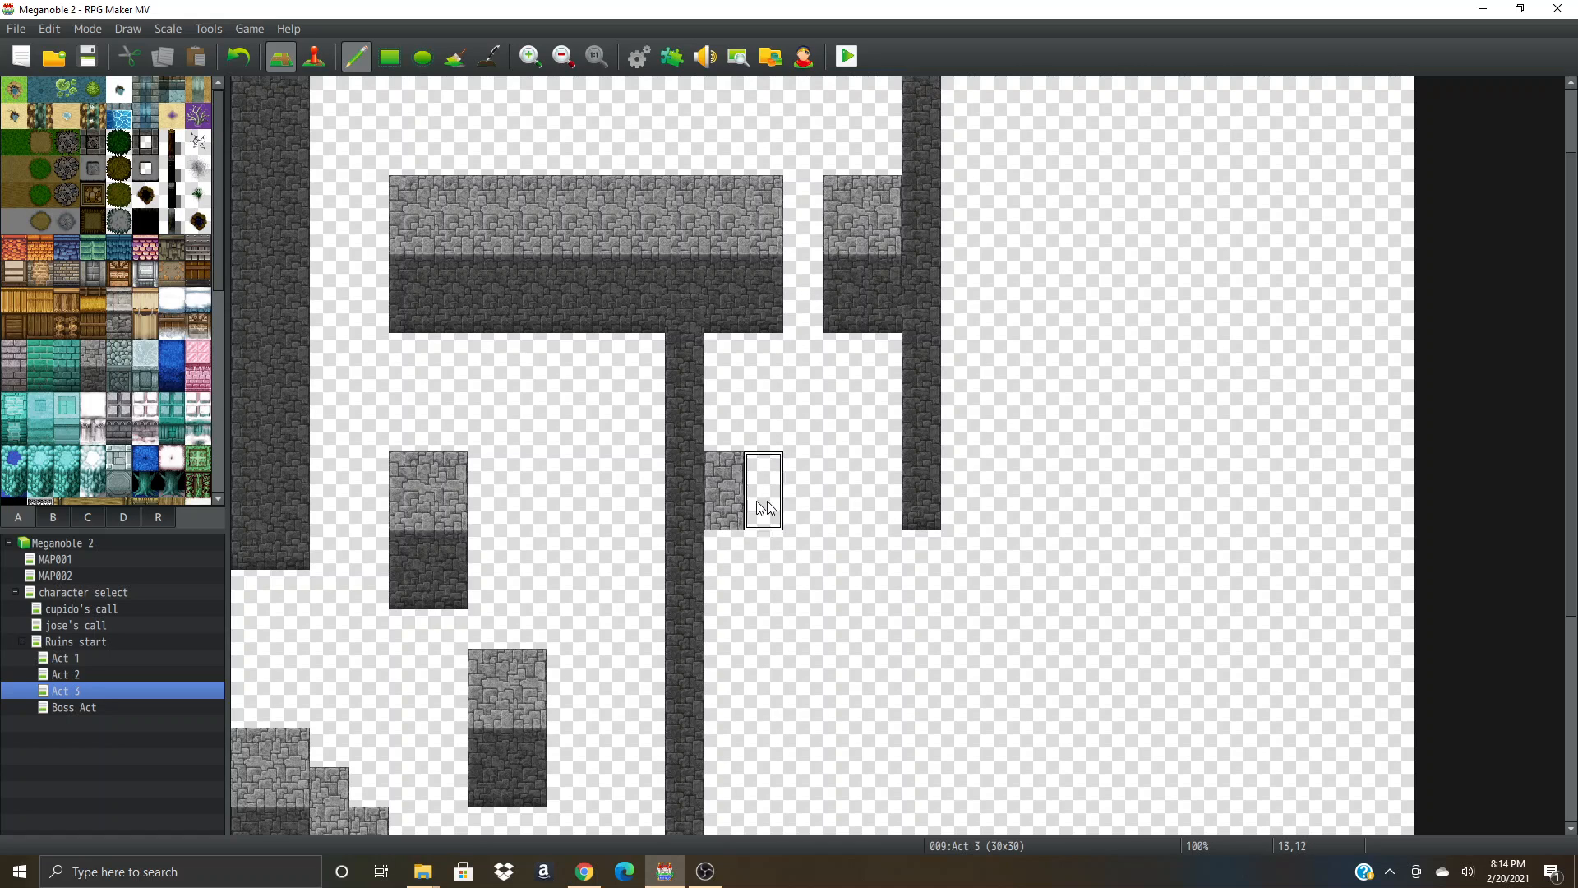
pyautogui.moveTo(877, 502); pyautogui.dragTo(829, 496)
pyautogui.scroll(-1, 835, 411)
# - Add dark stone bases at rows 14 and 15 under both light surfaces, and widen the ledge at columns 15 and 16 to include column 14
pyautogui.rightClick(871, 231)
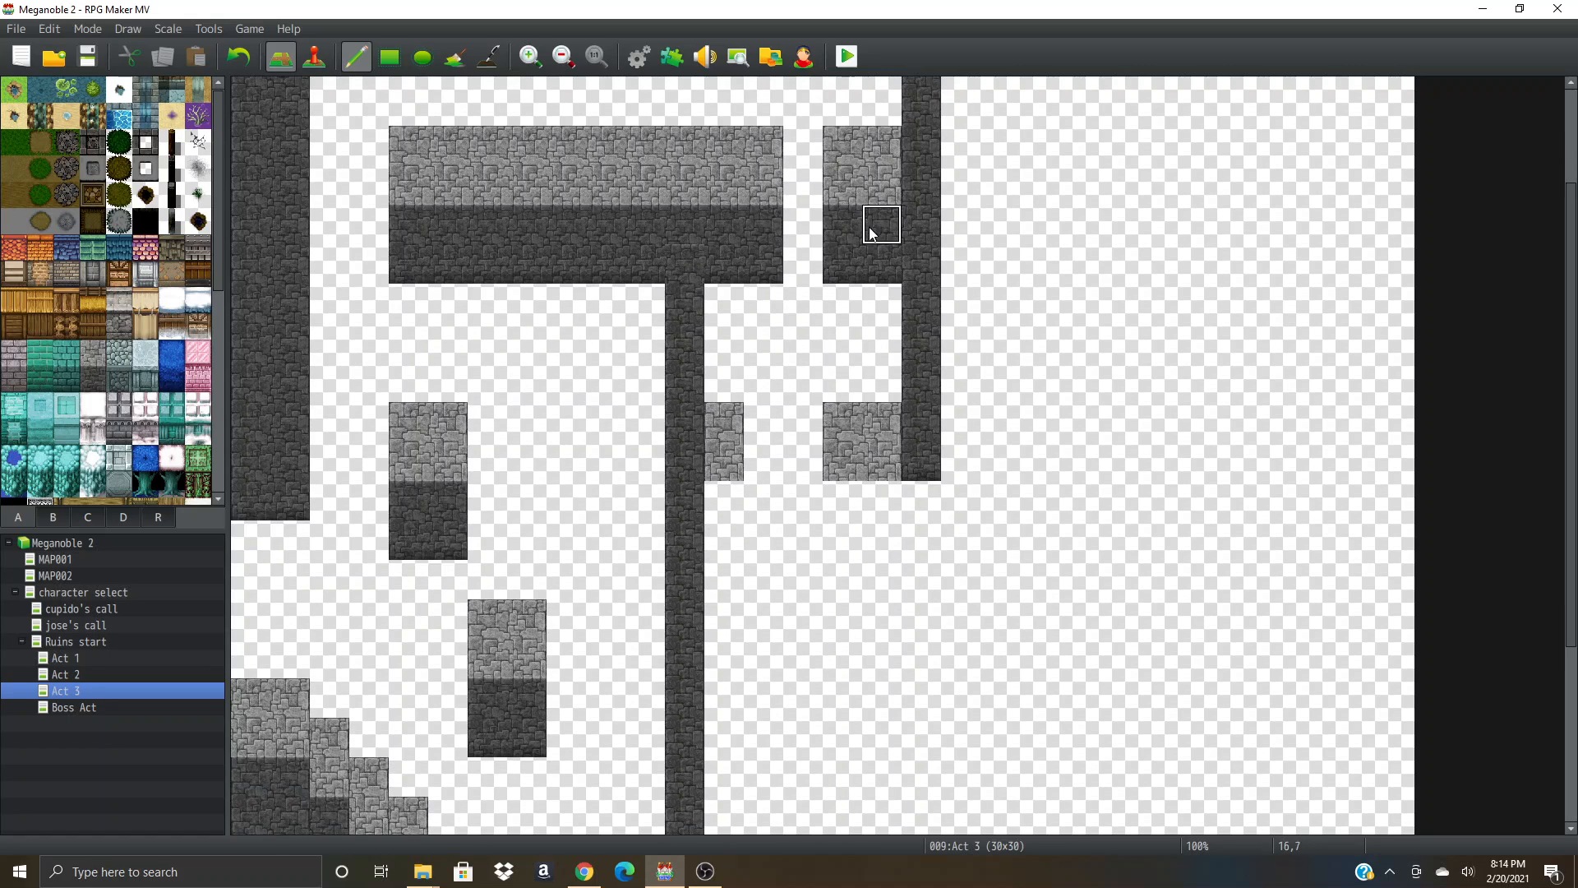
pyautogui.moveTo(868, 276); pyautogui.dragTo(840, 277, button='right')
pyautogui.scroll(-2, 848, 464)
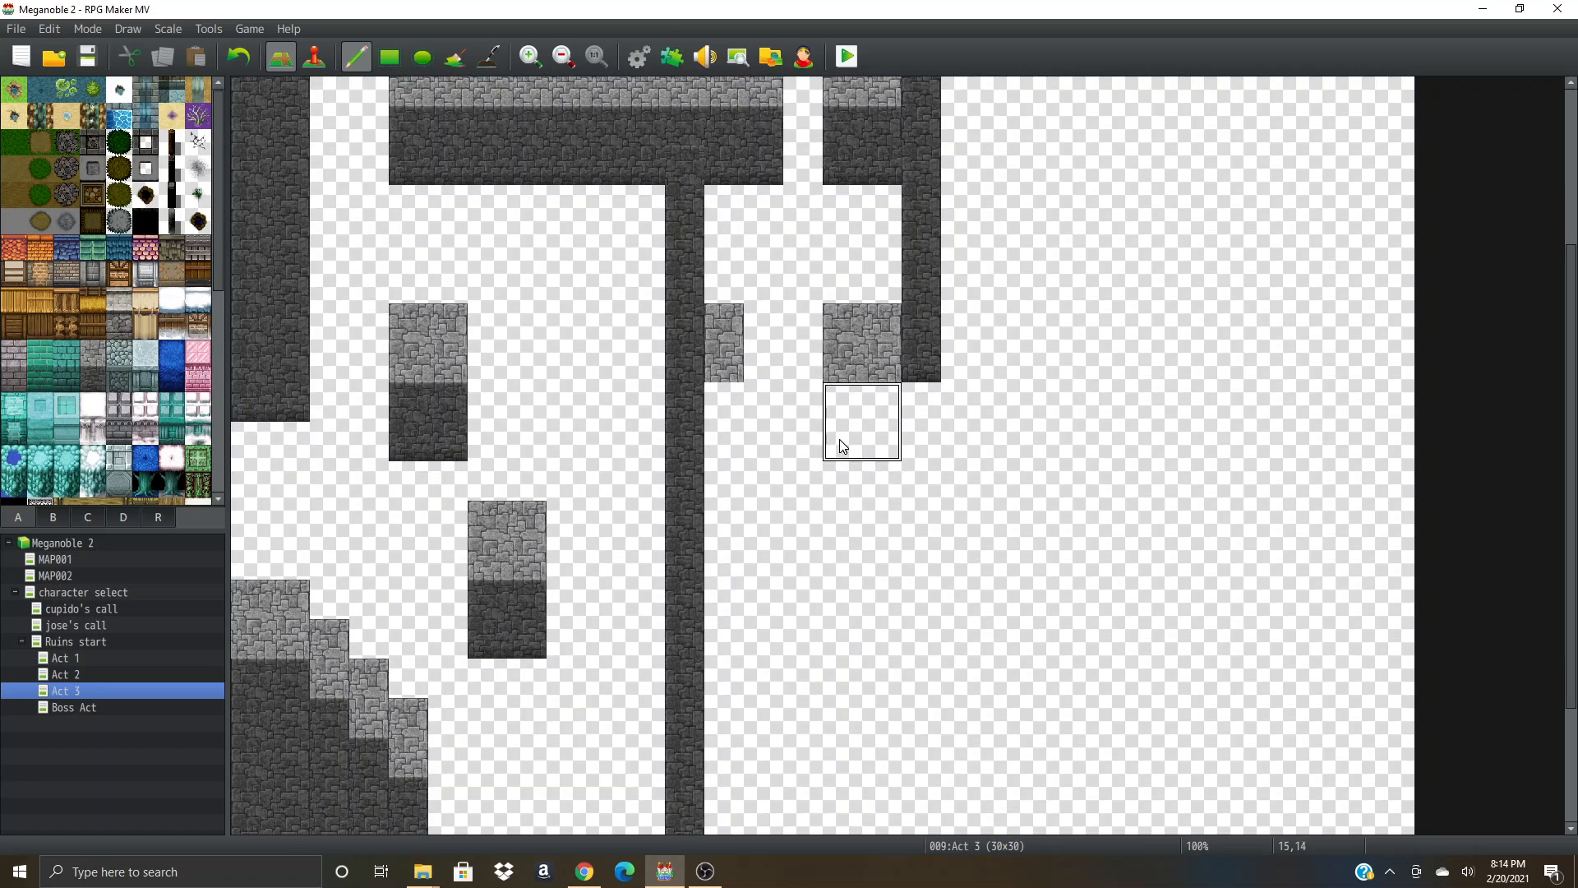
pyautogui.click(840, 439)
pyautogui.moveTo(884, 405); pyautogui.dragTo(880, 424, button='right')
pyautogui.click(730, 431)
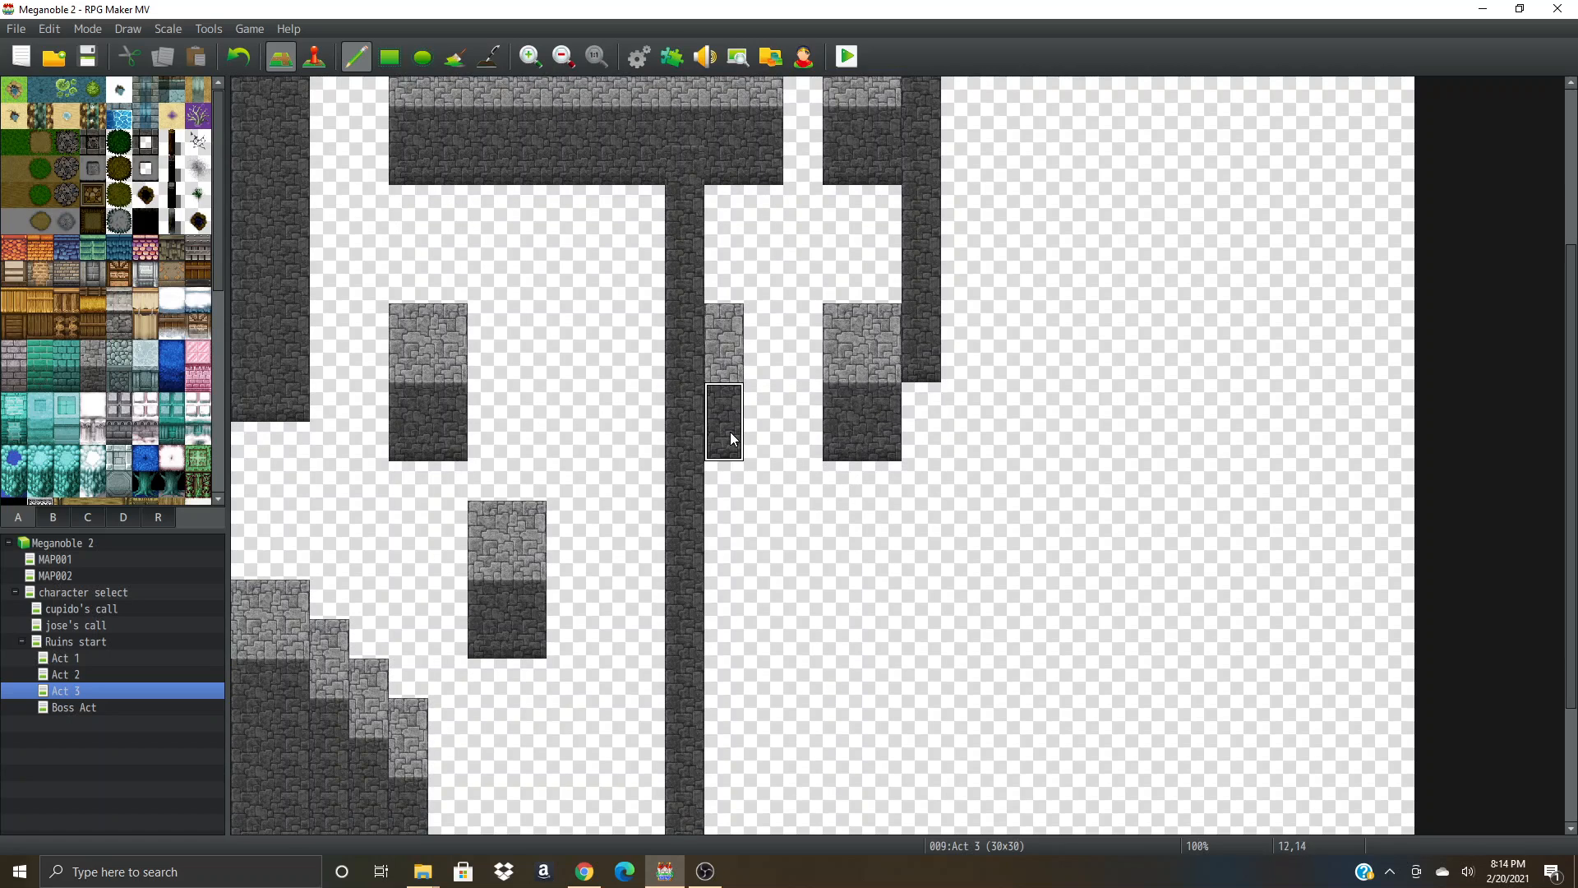
pyautogui.moveTo(824, 337); pyautogui.dragTo(829, 426, button='right')
pyautogui.click(811, 426)
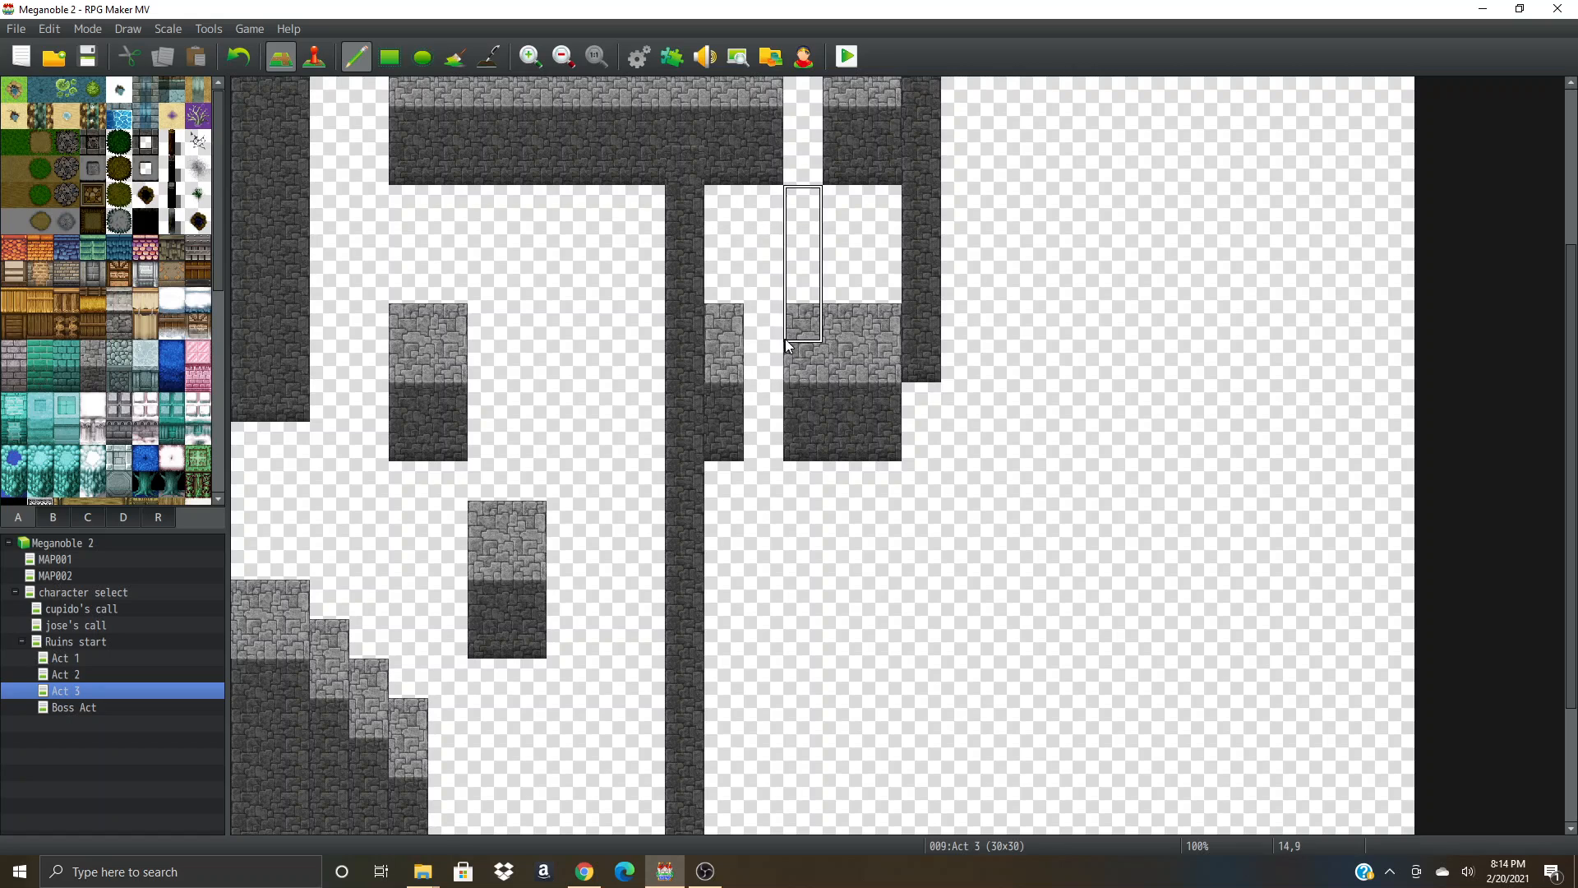
# - Copy the three-tile ledge to columns 12 to 14 and the one-tile ledge to column 16, both on rows 18 to 21
pyautogui.moveTo(799, 314); pyautogui.dragTo(881, 432, button='right')
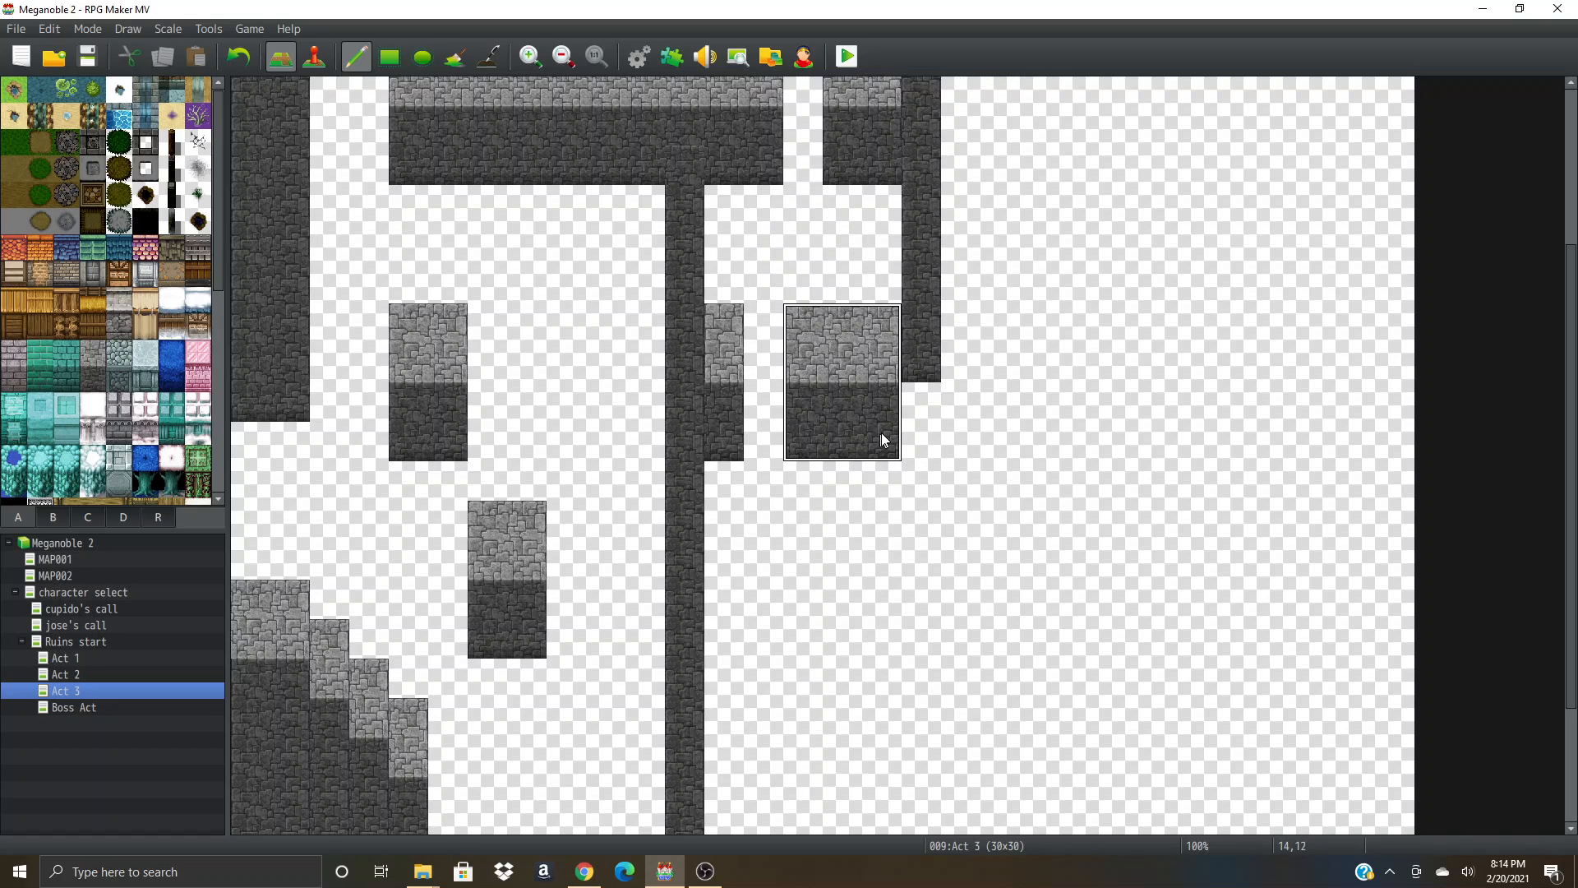
pyautogui.scroll(-3, 881, 433)
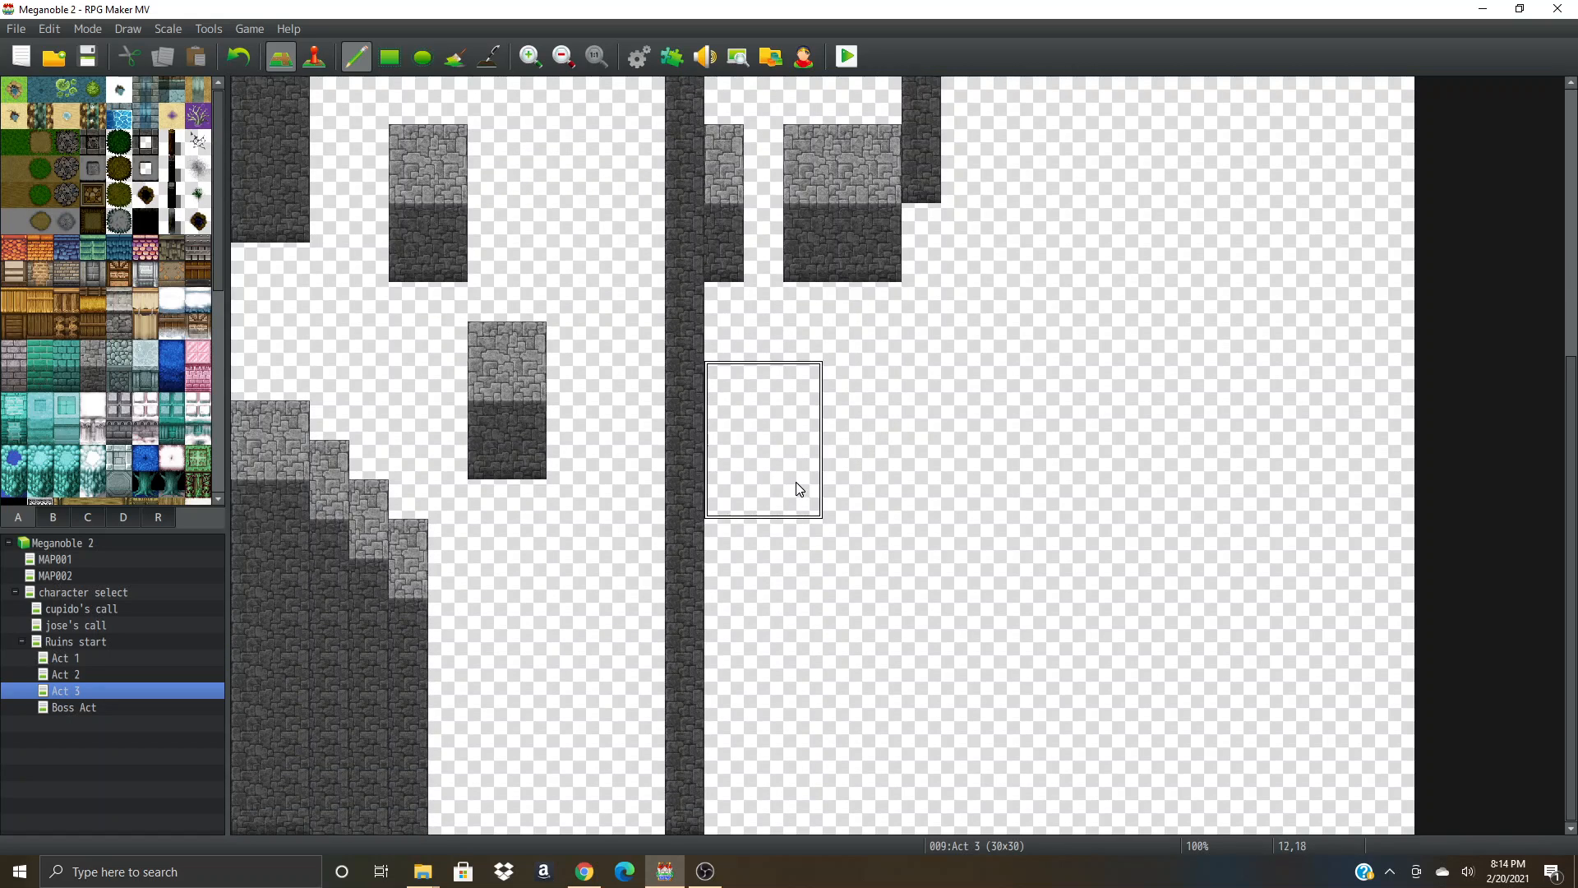
pyautogui.click(799, 491)
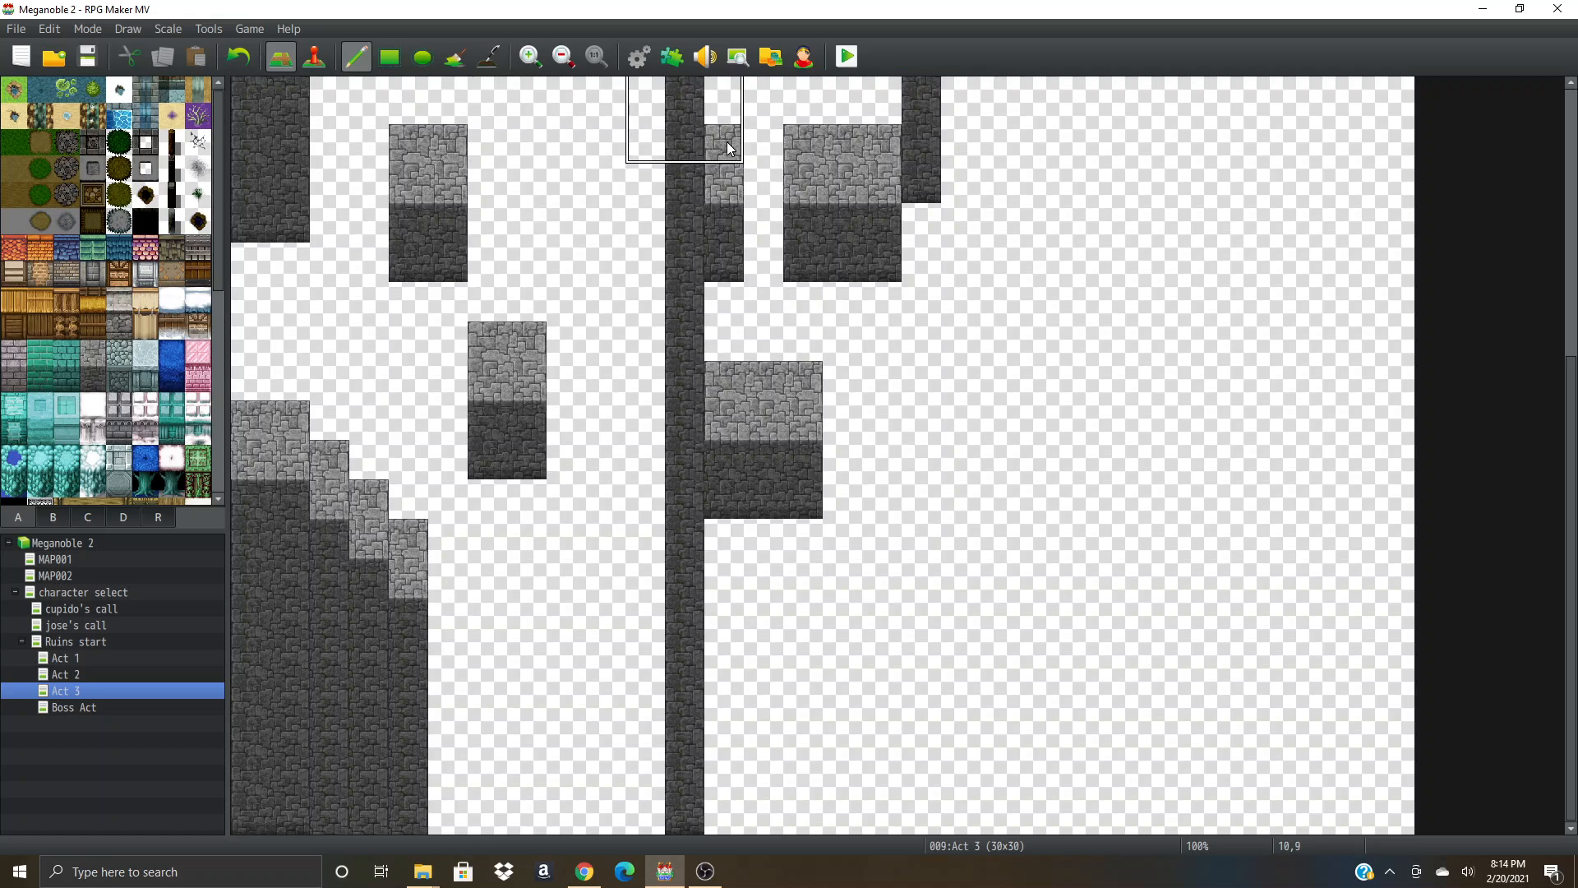
pyautogui.moveTo(730, 148); pyautogui.dragTo(726, 263, button='right')
pyautogui.click(881, 497)
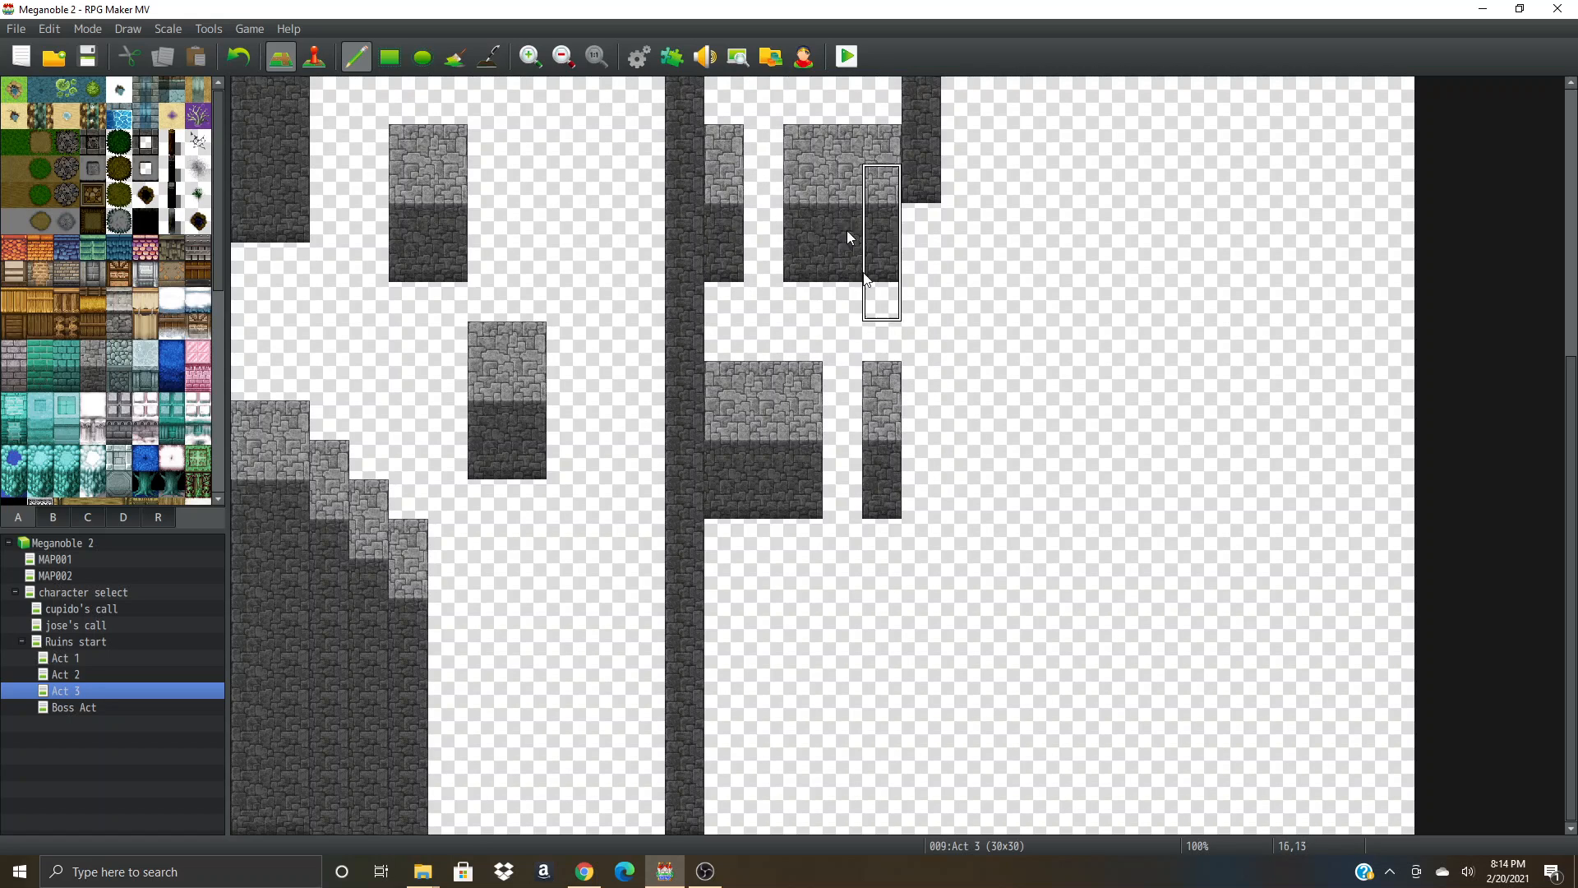
# - Try copying the row 12 pair of ledges down to rows 23 to 26 at columns 12 to 16
pyautogui.moveTo(873, 146); pyautogui.dragTo(724, 264, button='right')
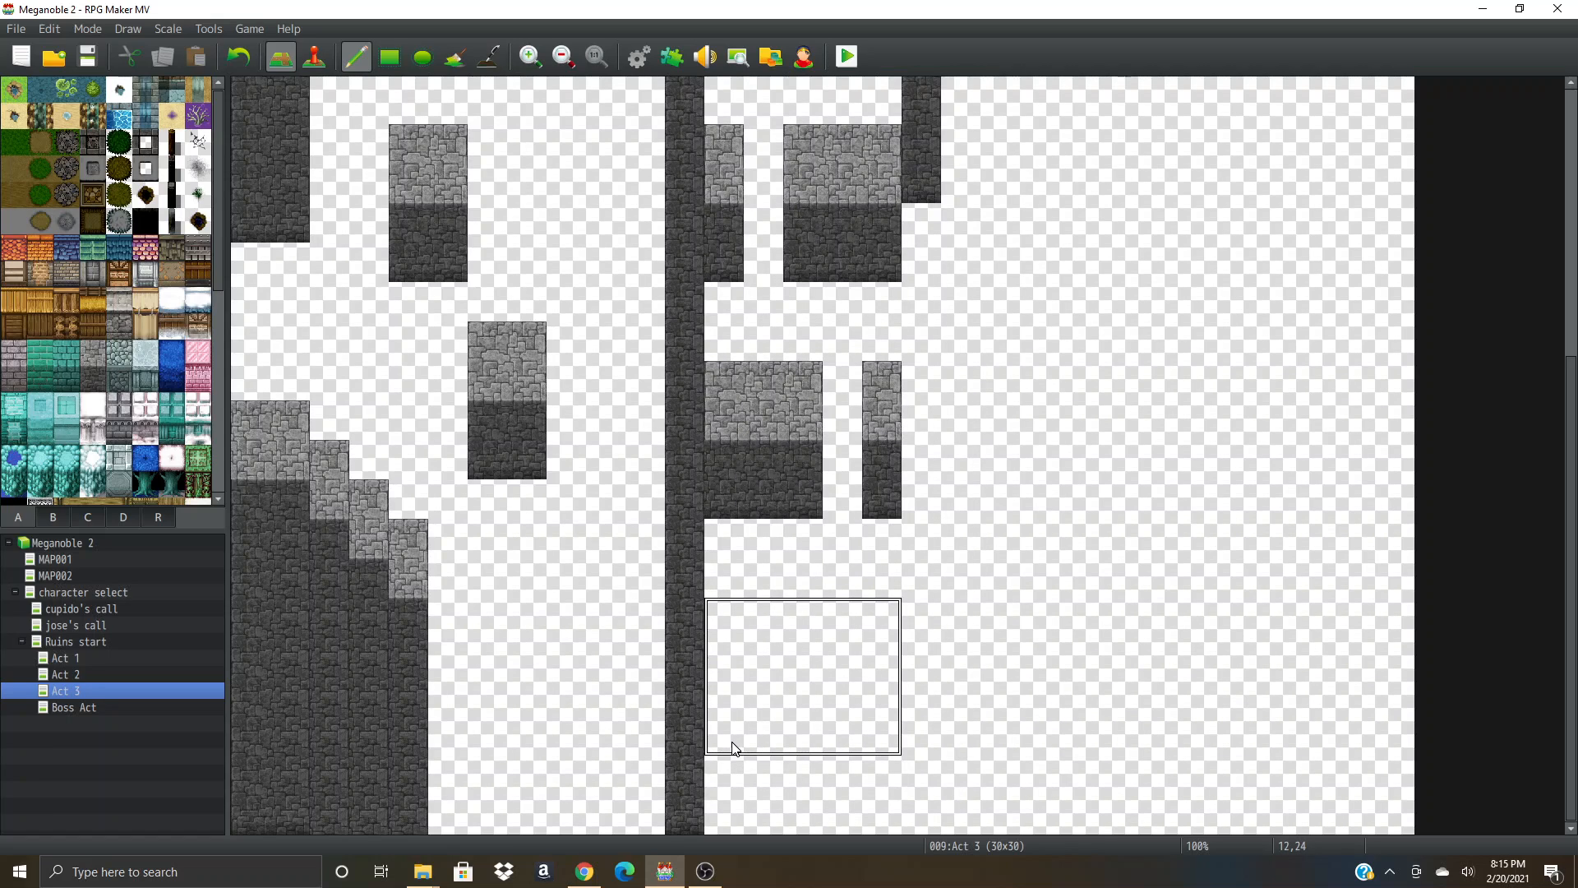
pyautogui.scroll(1, 737, 707)
pyautogui.click(742, 705)
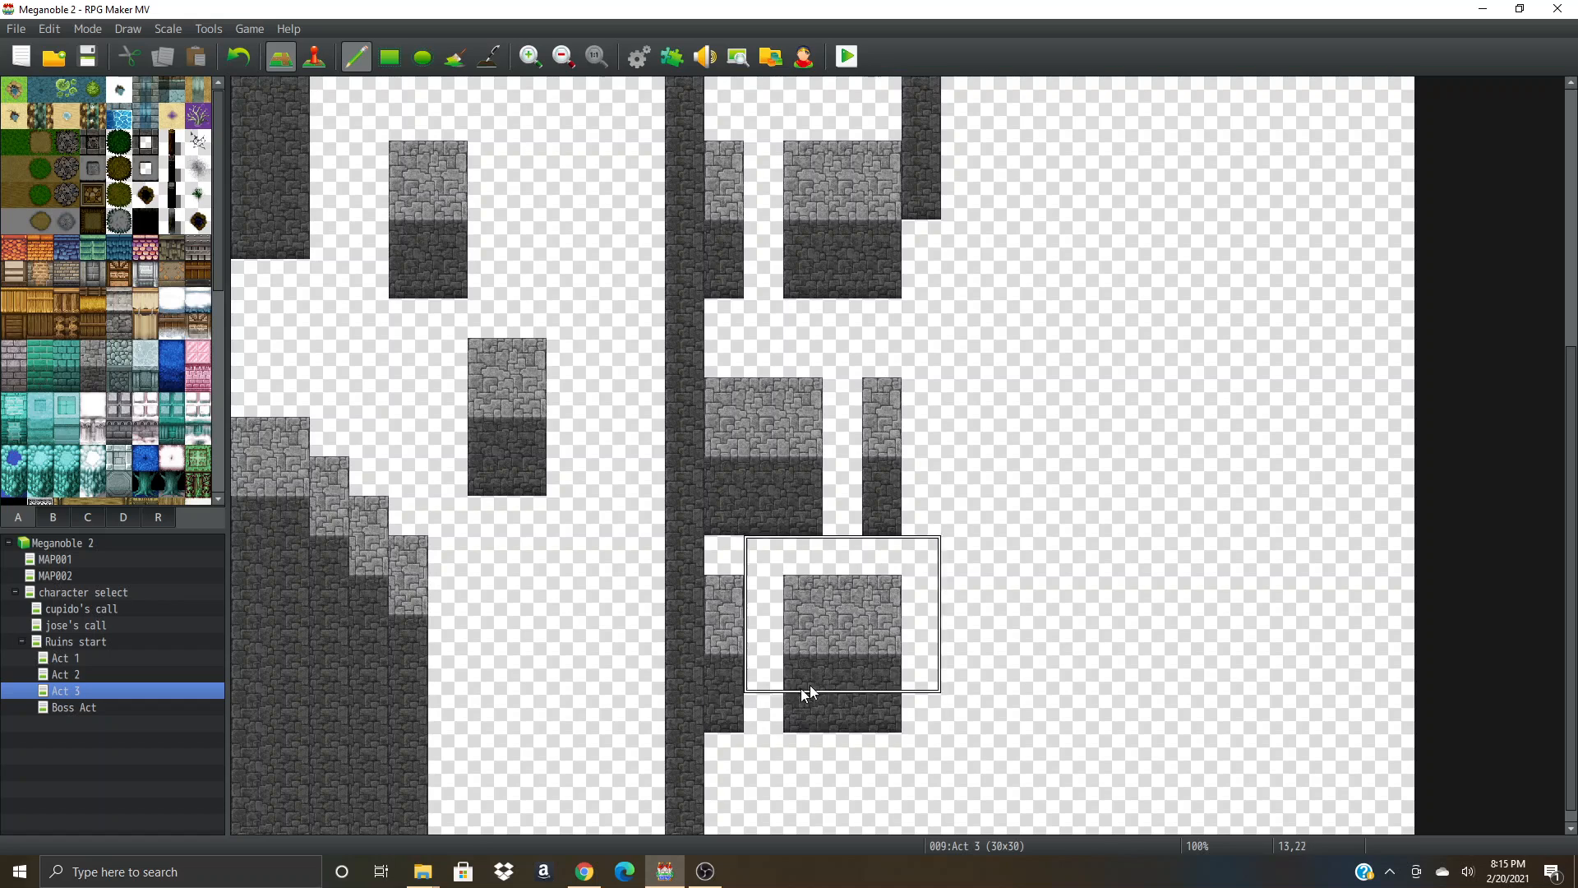
pyautogui.rightClick(838, 555)
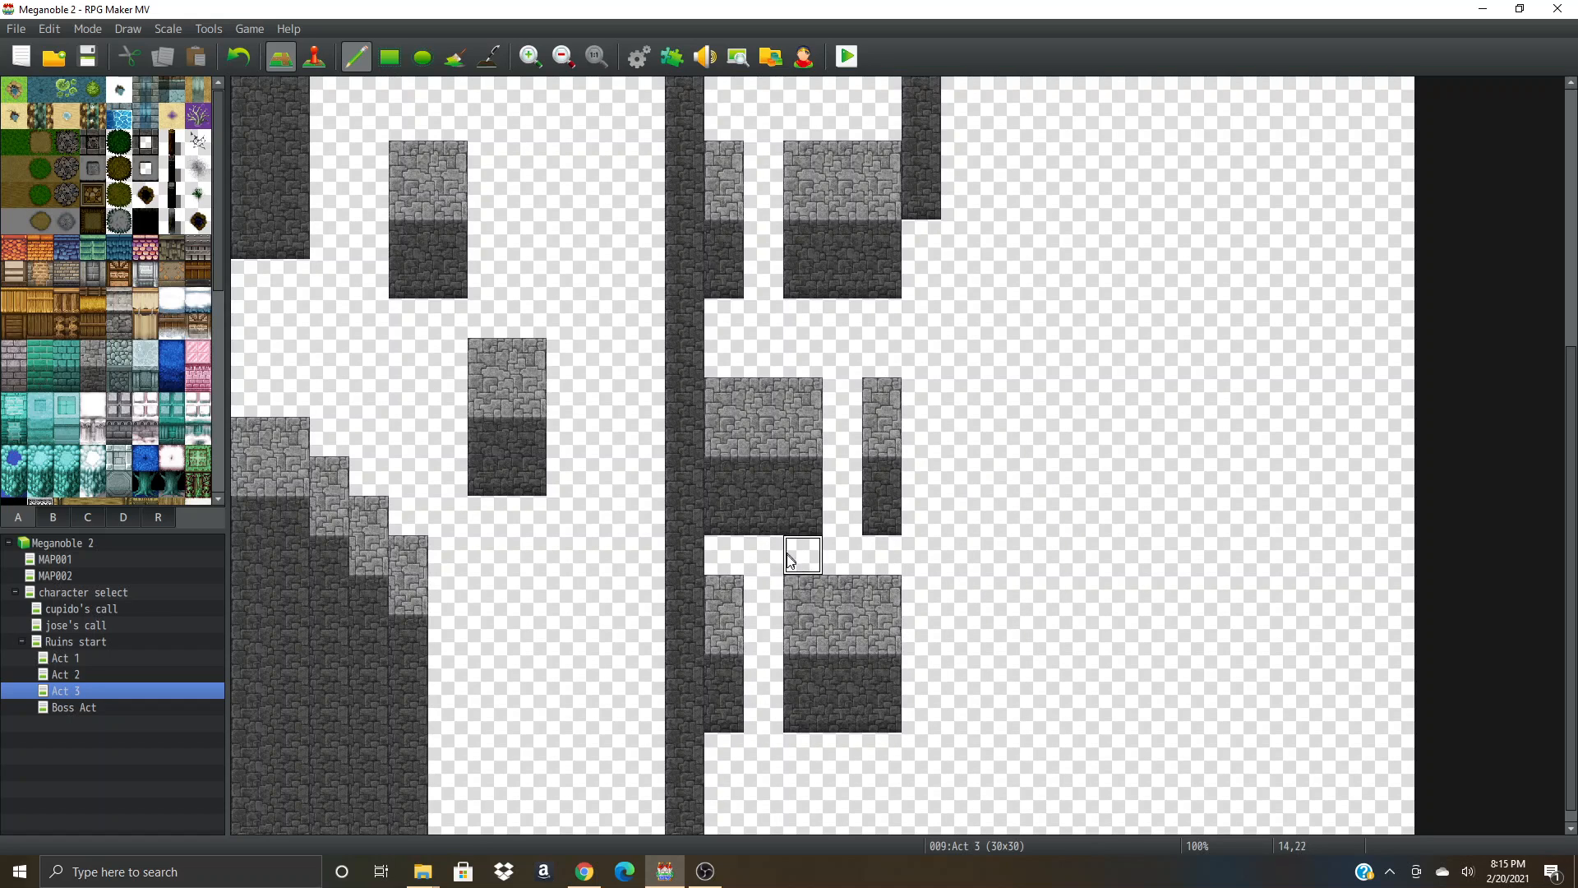
pyautogui.scroll(-1, 866, 595)
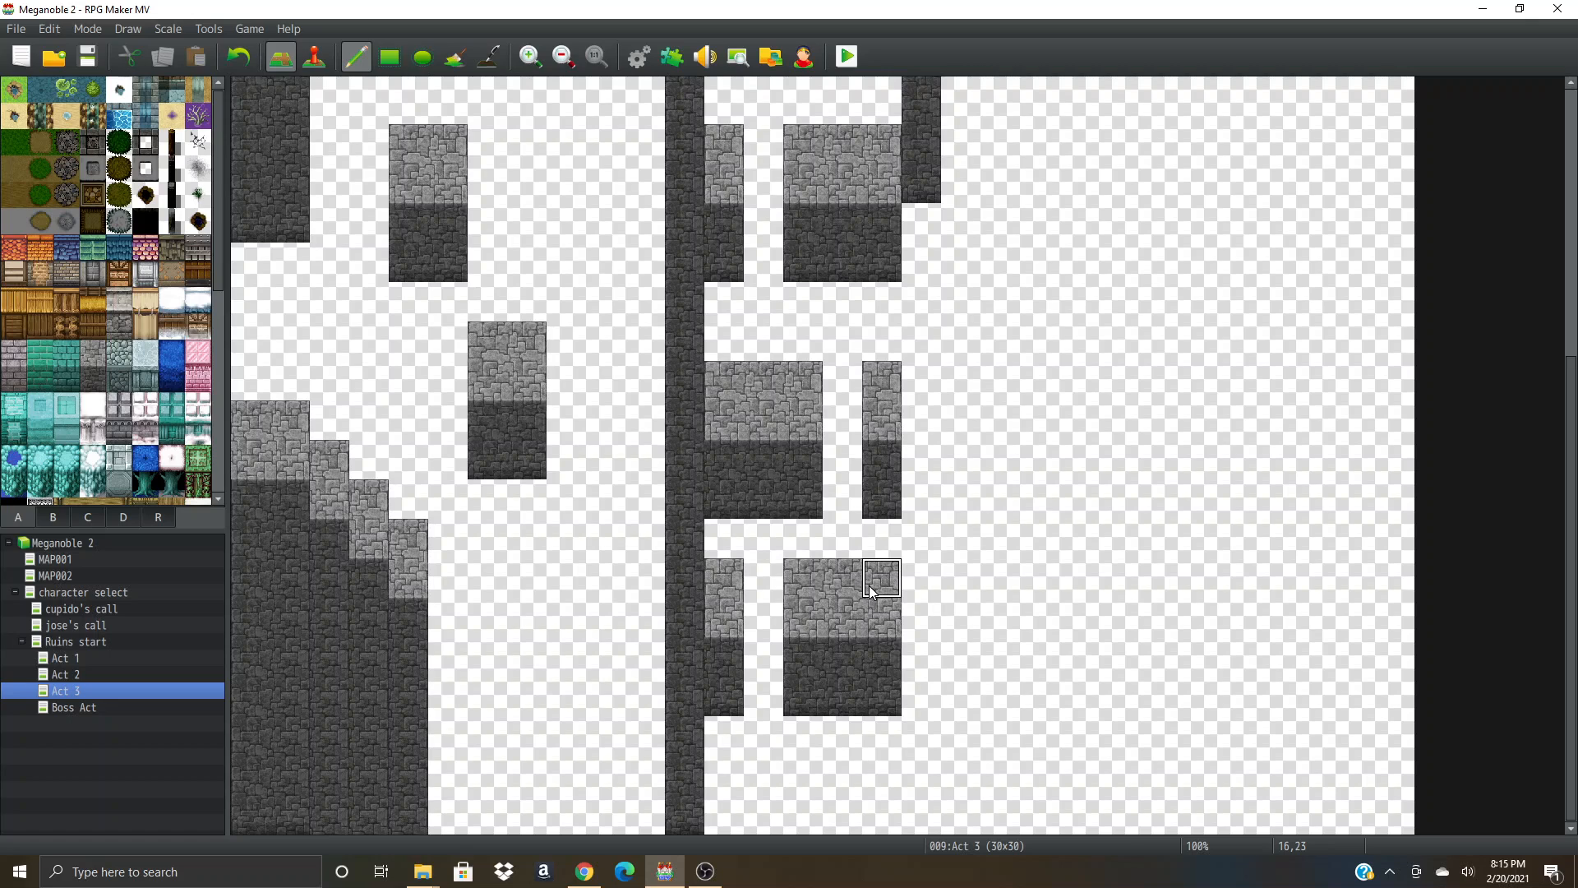
pyautogui.moveTo(870, 585); pyautogui.dragTo(736, 693, button='right')
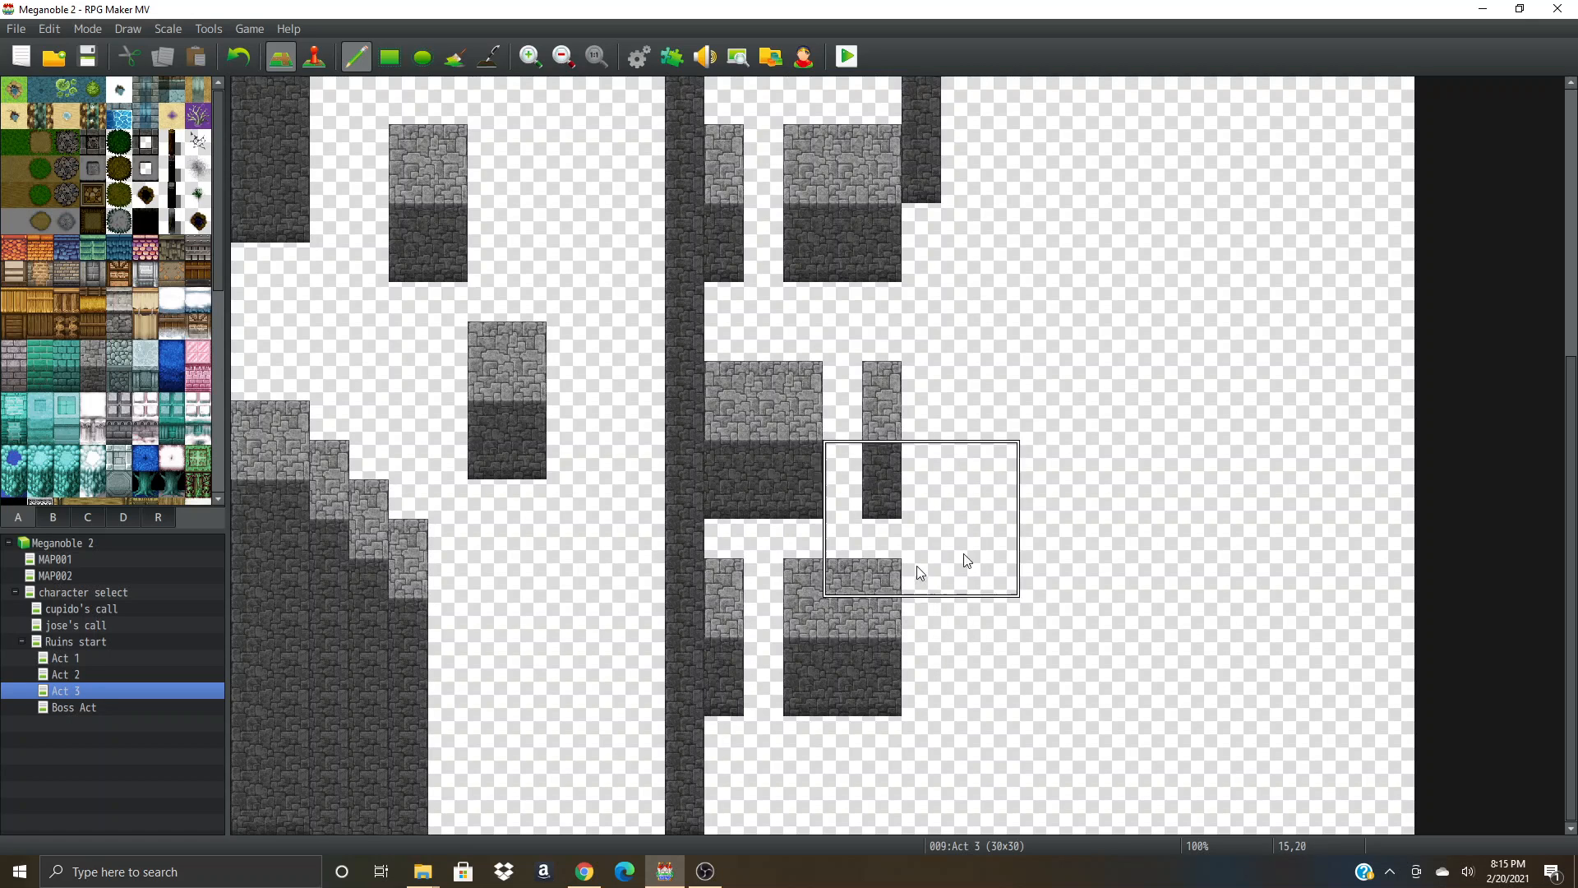
# - Shift both pairs of ledges between the two walls up one row, starting at rows 11 and 17
pyautogui.scroll(3, 988, 535)
pyautogui.scroll(5, 988, 535)
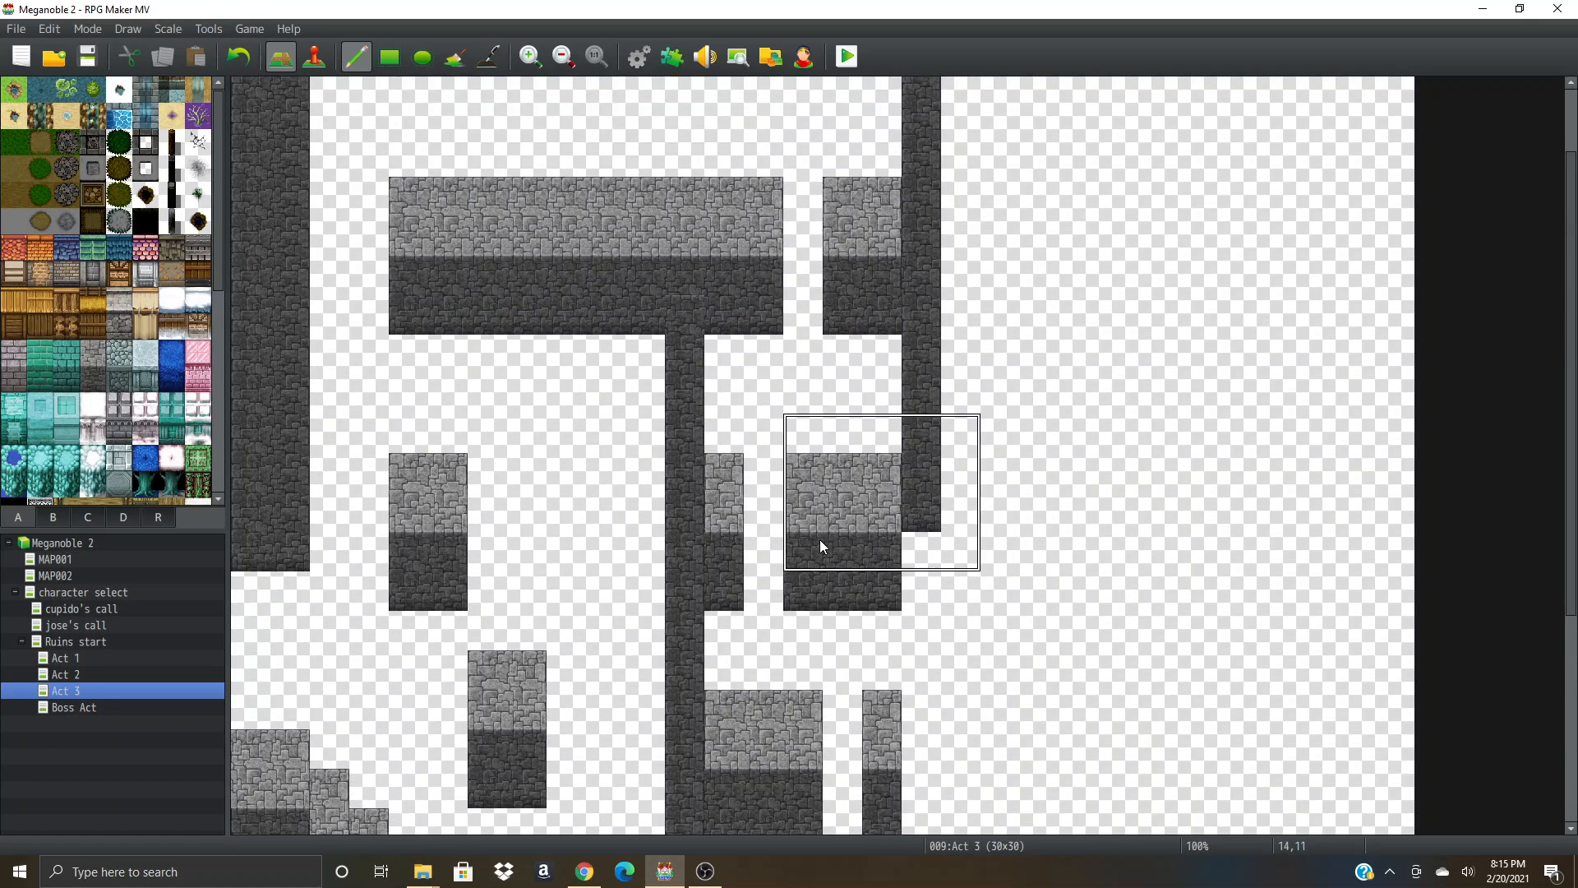
pyautogui.rightClick(897, 472)
pyautogui.scroll(-2, 895, 427)
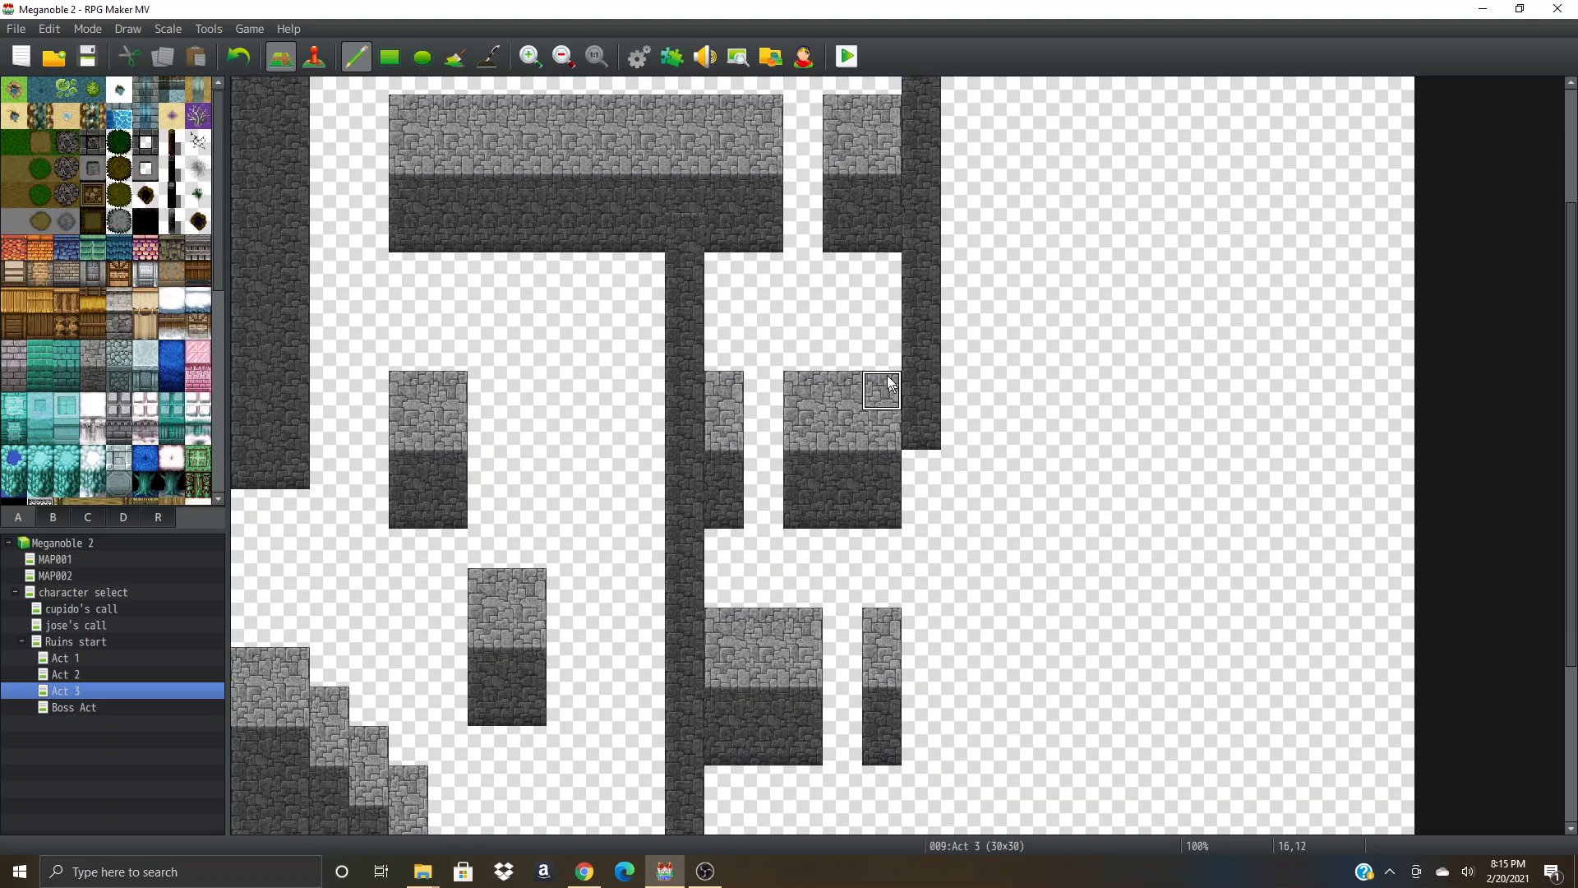
pyautogui.moveTo(879, 352); pyautogui.dragTo(723, 740, button='right')
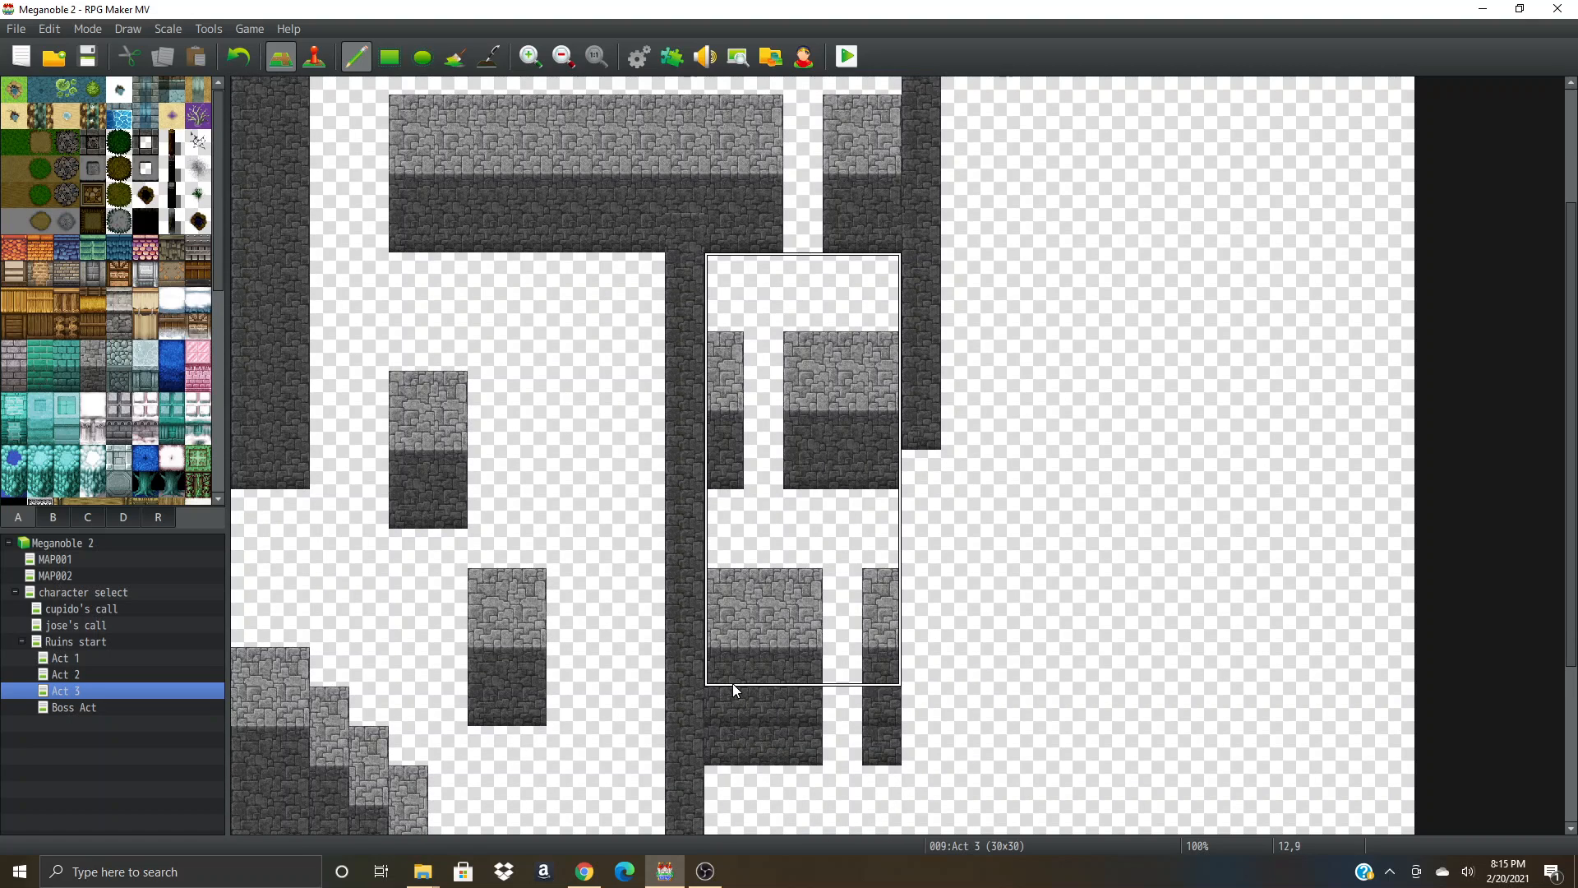
# - Raise columns 12 to 16 of the upper platform to row 4, and place a 2×2 light stone block at columns 23 and 24, rows 5 and 6
pyautogui.scroll(2, 744, 654)
pyautogui.scroll(2, 750, 651)
pyautogui.moveTo(879, 255); pyautogui.dragTo(715, 447, button='right')
pyautogui.click(709, 421)
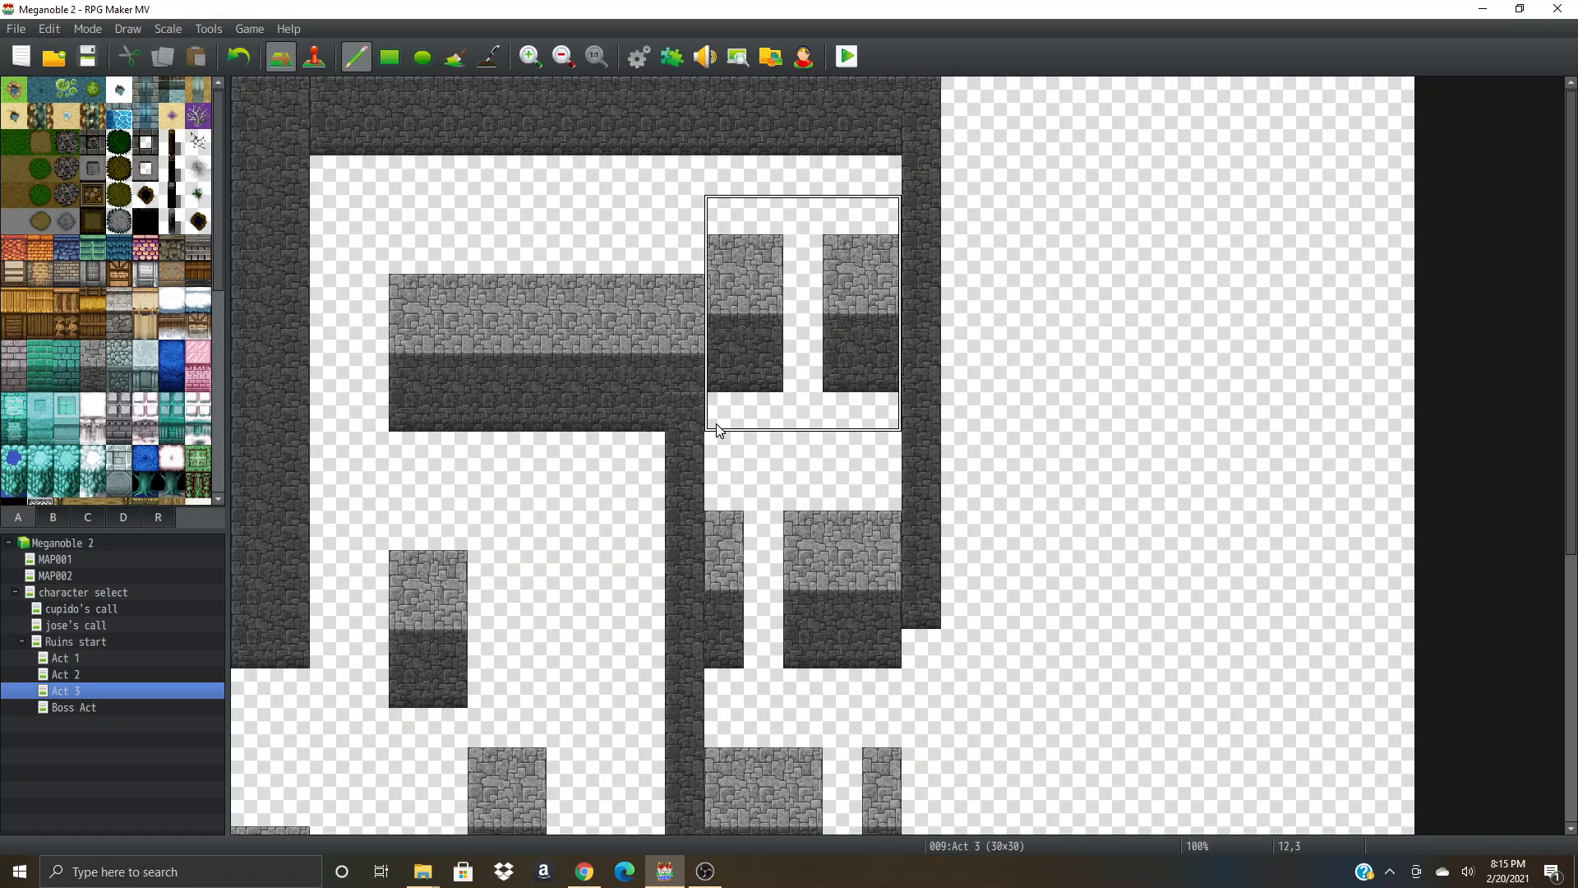
pyautogui.rightClick(713, 264)
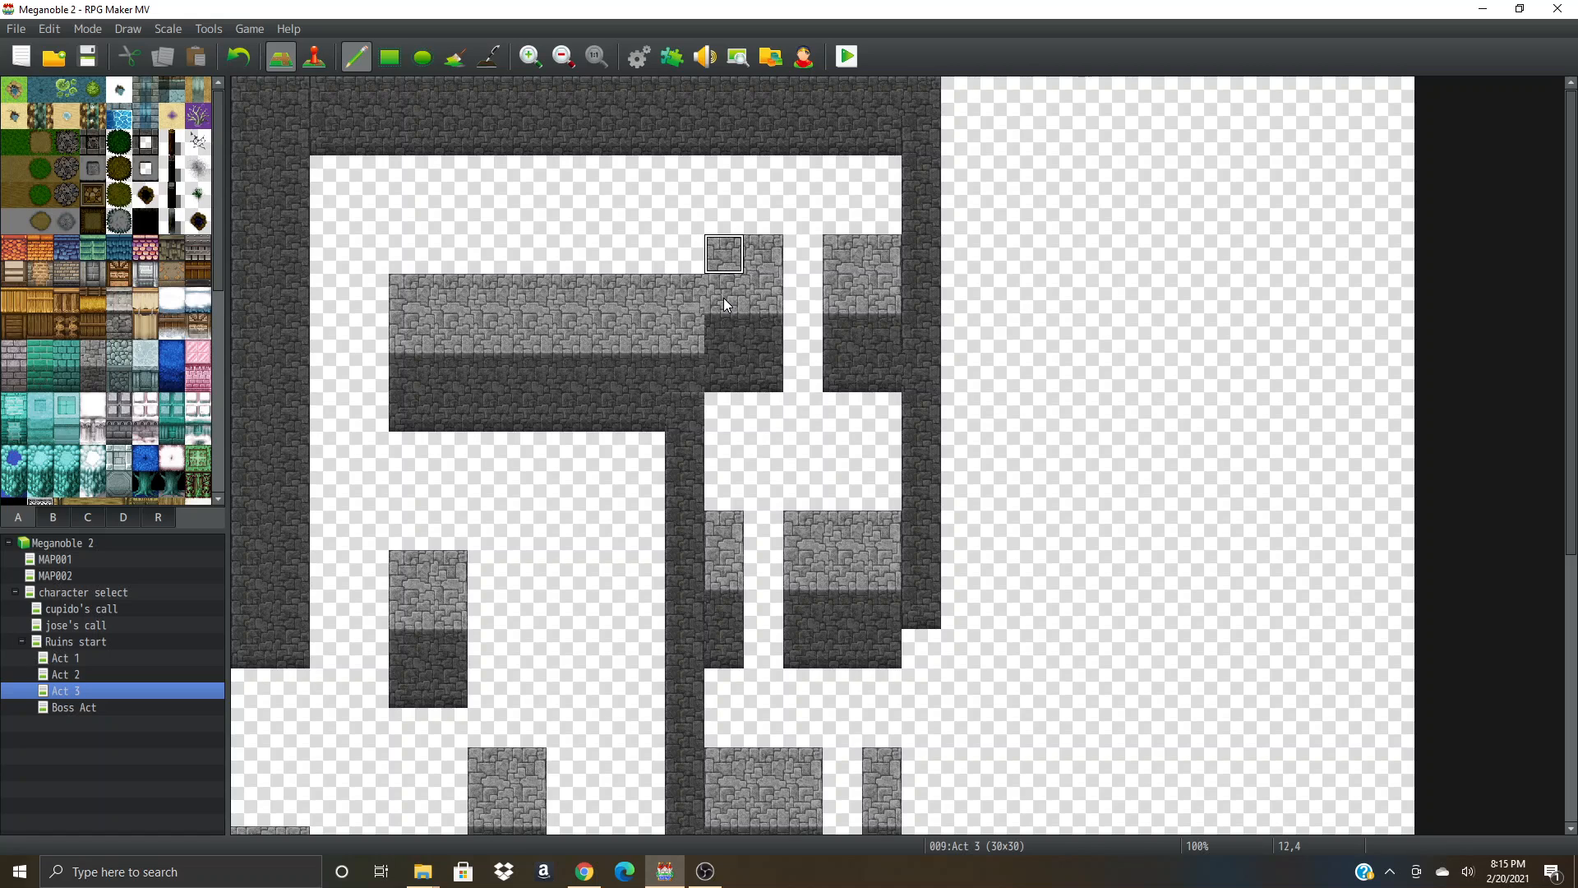
pyautogui.moveTo(1150, 329); pyautogui.dragTo(1182, 330)
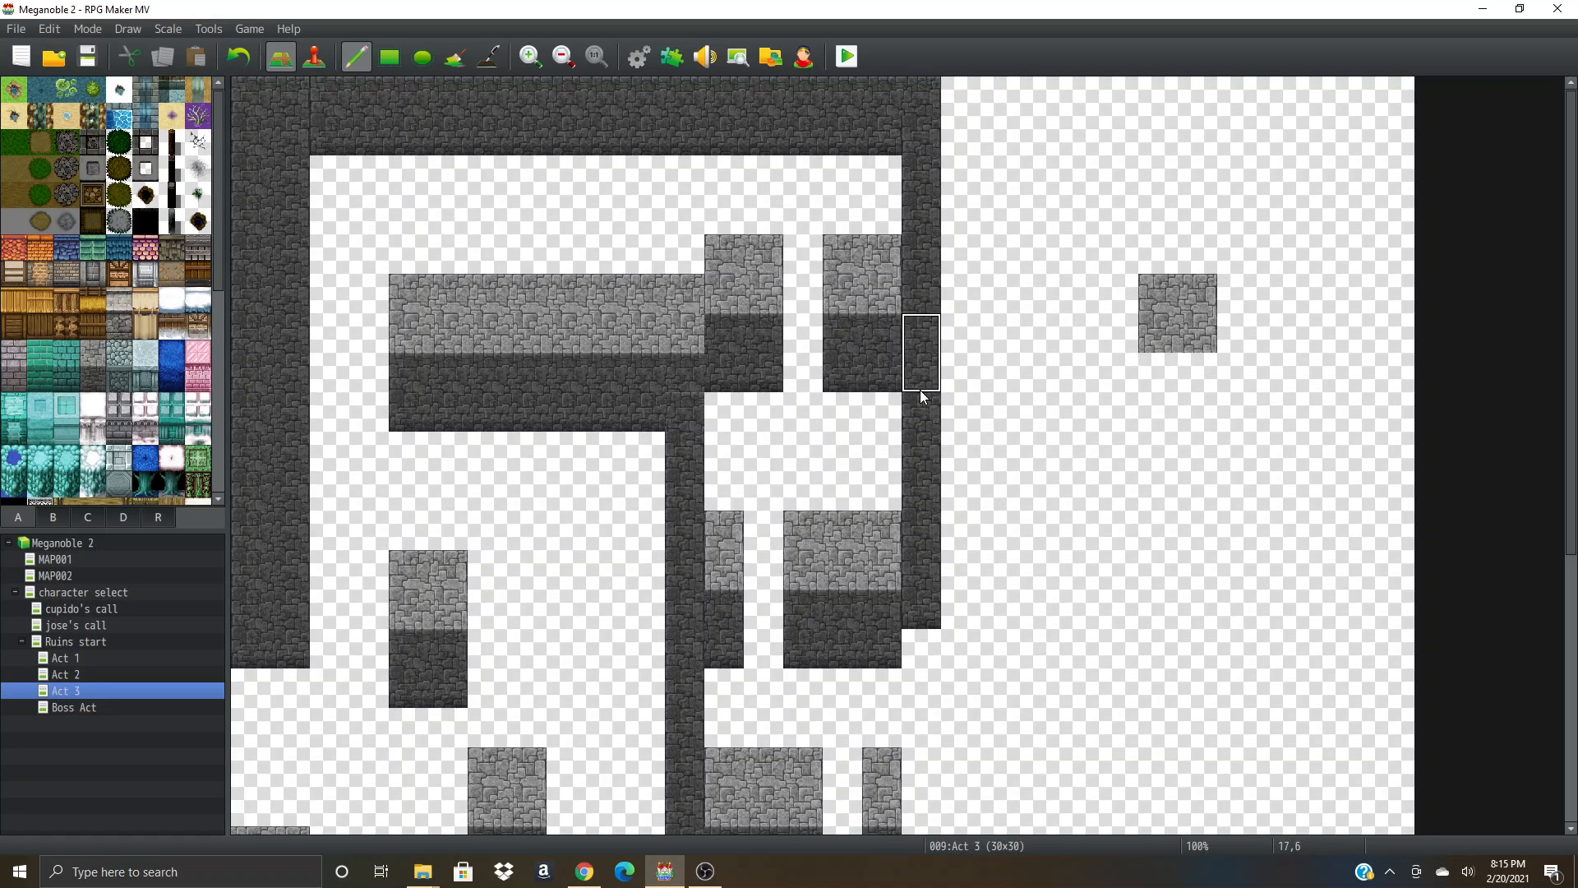
# - Clear the leftover dark stone on row 21 and shift both ledge pairs up one more row, starting at rows 10 and 16
pyautogui.scroll(-1, 904, 394)
pyautogui.scroll(-5, 898, 400)
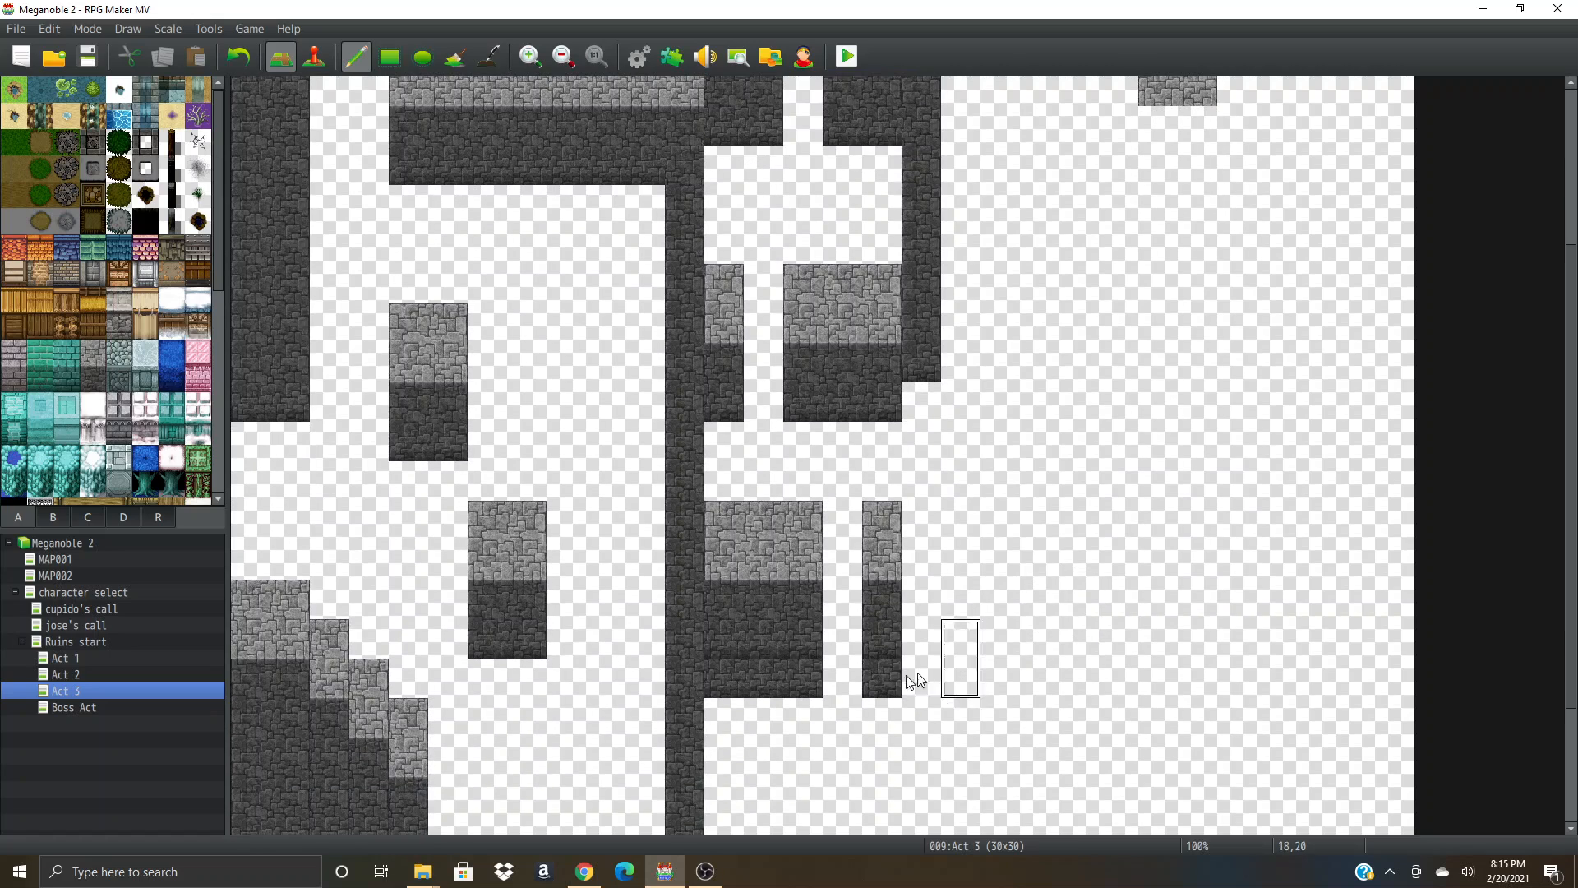
pyautogui.moveTo(905, 679); pyautogui.dragTo(737, 678)
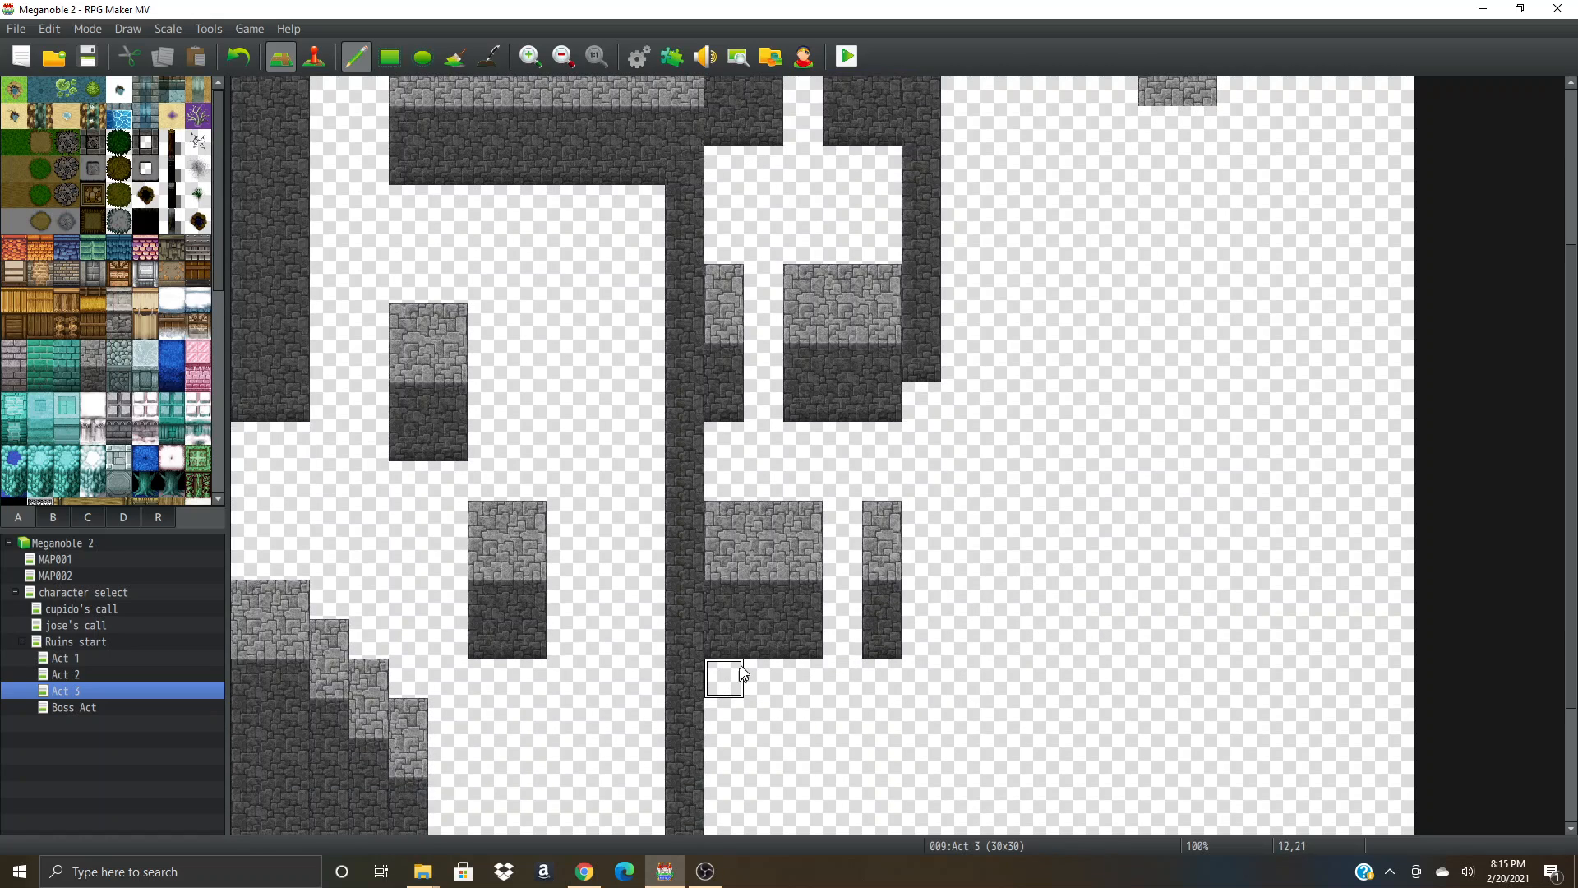
pyautogui.moveTo(742, 674); pyautogui.dragTo(881, 264, button='right')
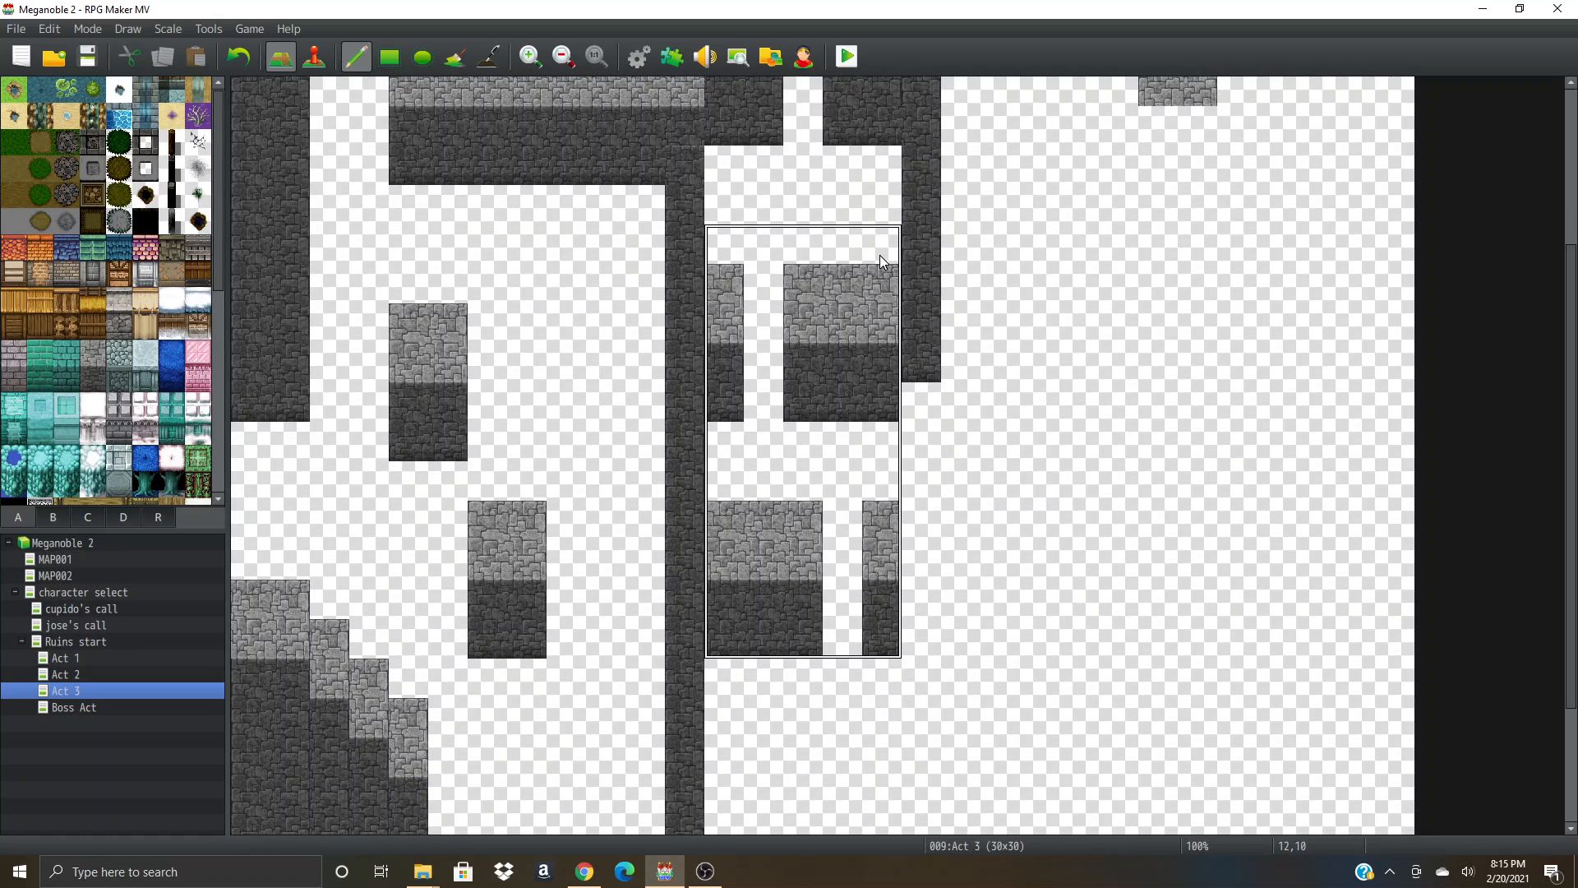
pyautogui.click(880, 262)
# - Copy the row 10 pair of ledges with their dark bases to rows 22 to 25 at columns 12 to 16
pyautogui.scroll(-2, 954, 321)
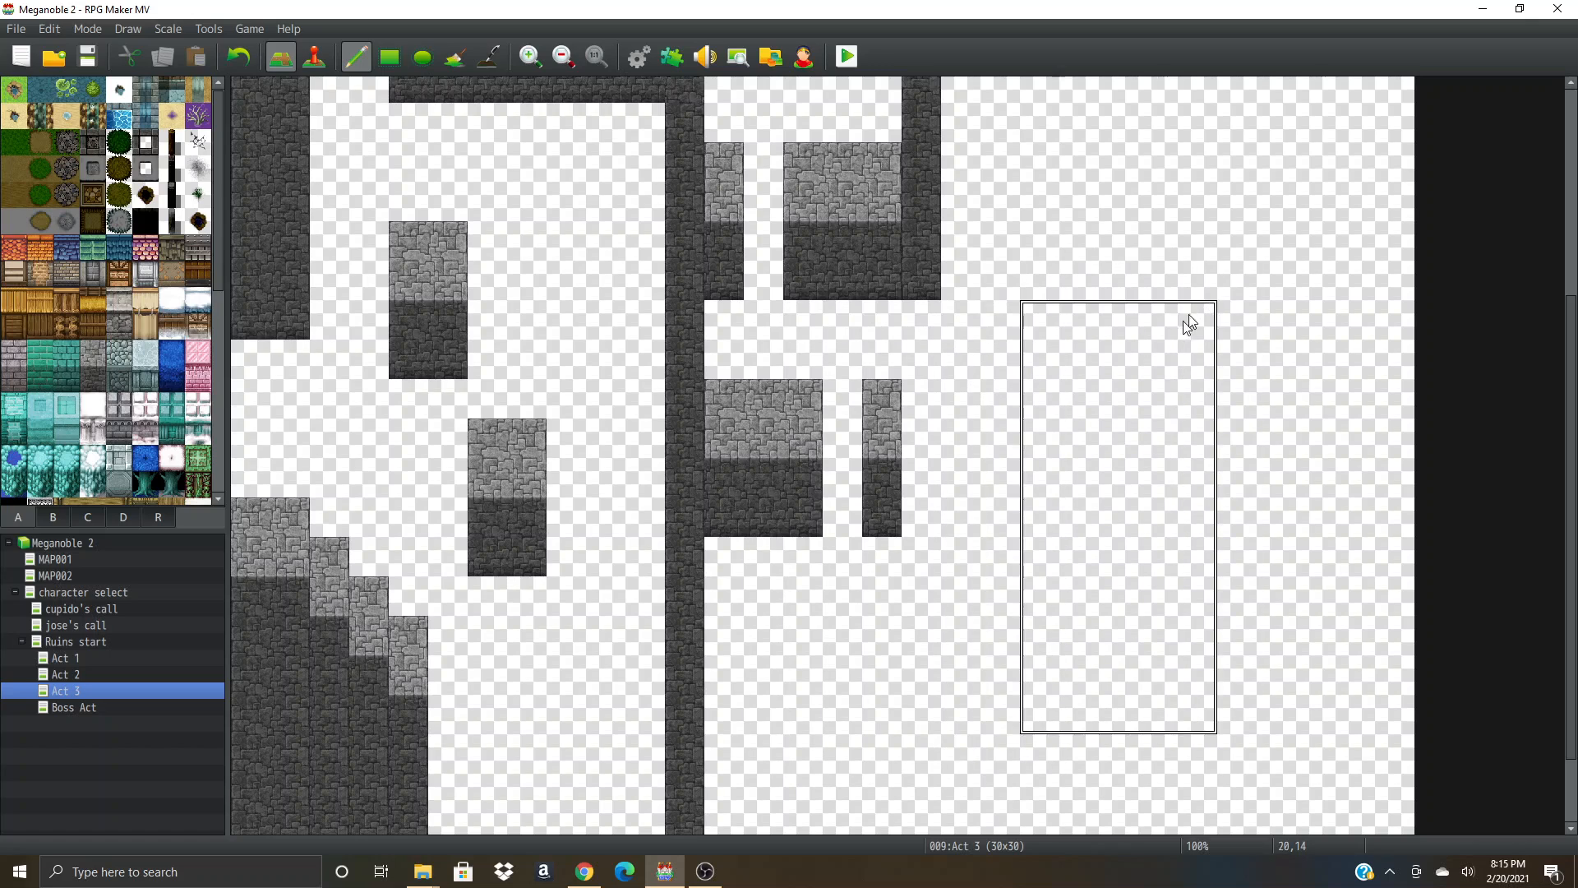
pyautogui.scroll(-2, 1184, 337)
pyautogui.scroll(3, 1171, 365)
pyautogui.rightClick(1079, 347)
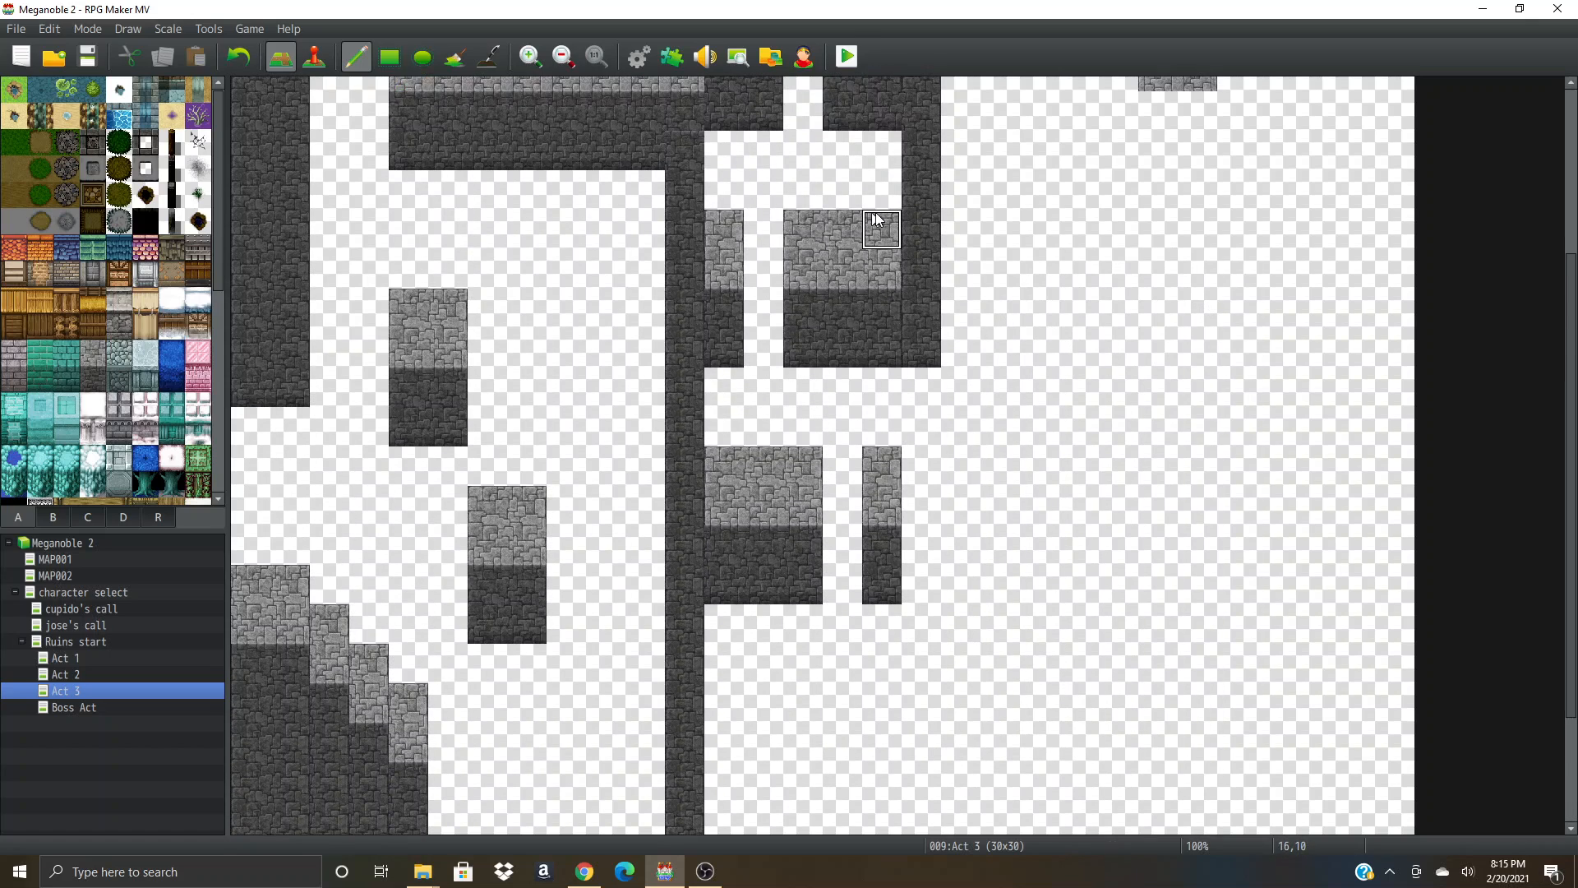
pyautogui.moveTo(875, 215); pyautogui.dragTo(726, 338, button='right')
pyautogui.scroll(-4, 748, 364)
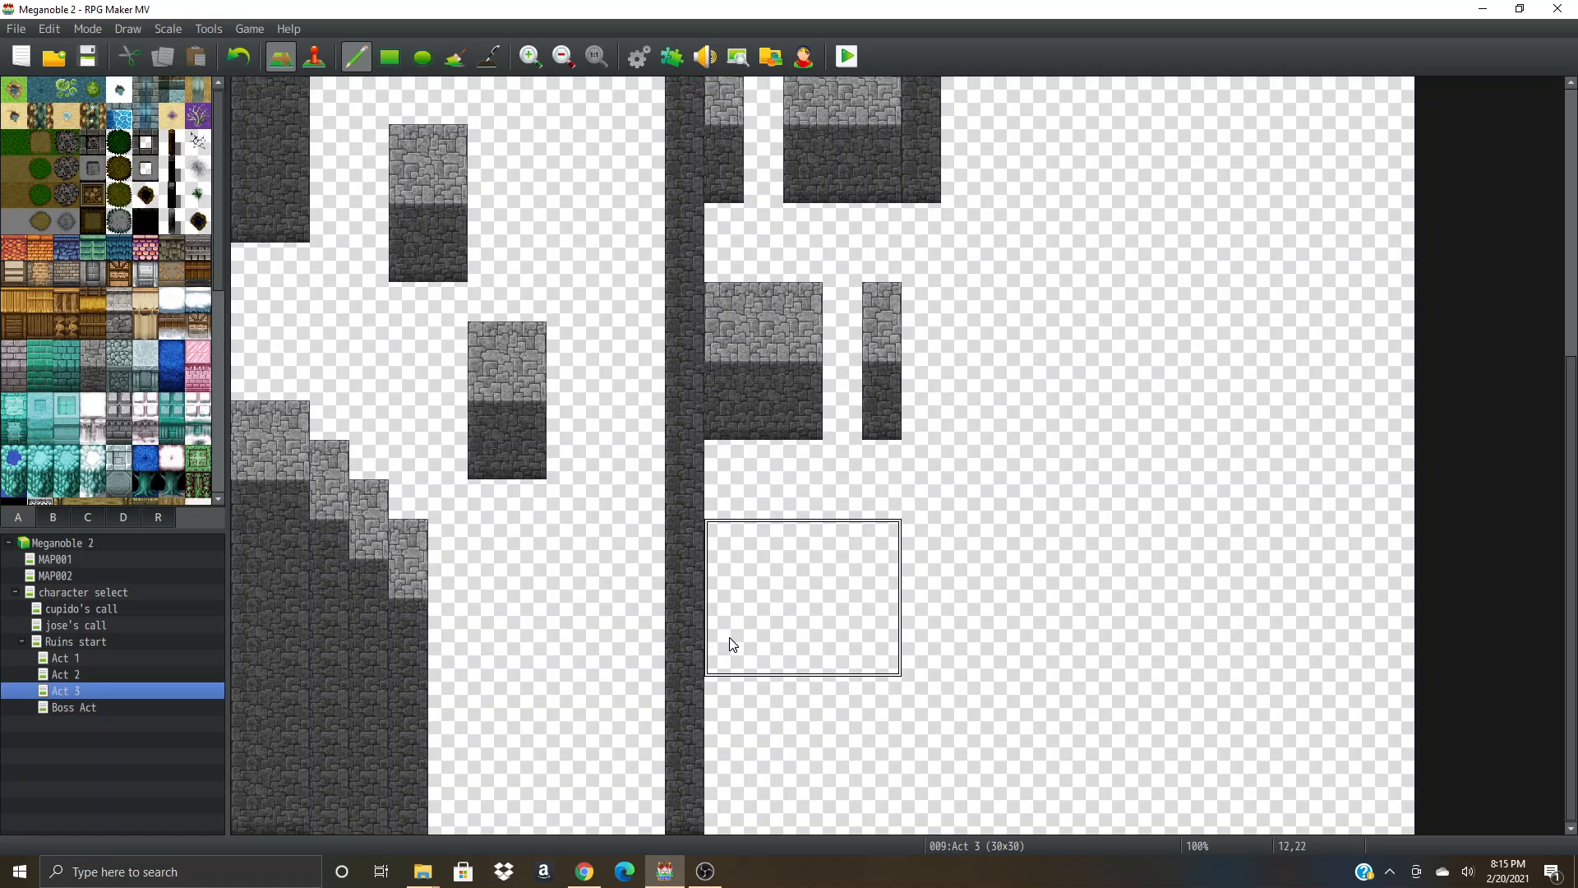
pyautogui.click(723, 657)
# - Copy the three-tile light stone surface to rows 28 and 29 at columns 12 to 14
pyautogui.rightClick(801, 734)
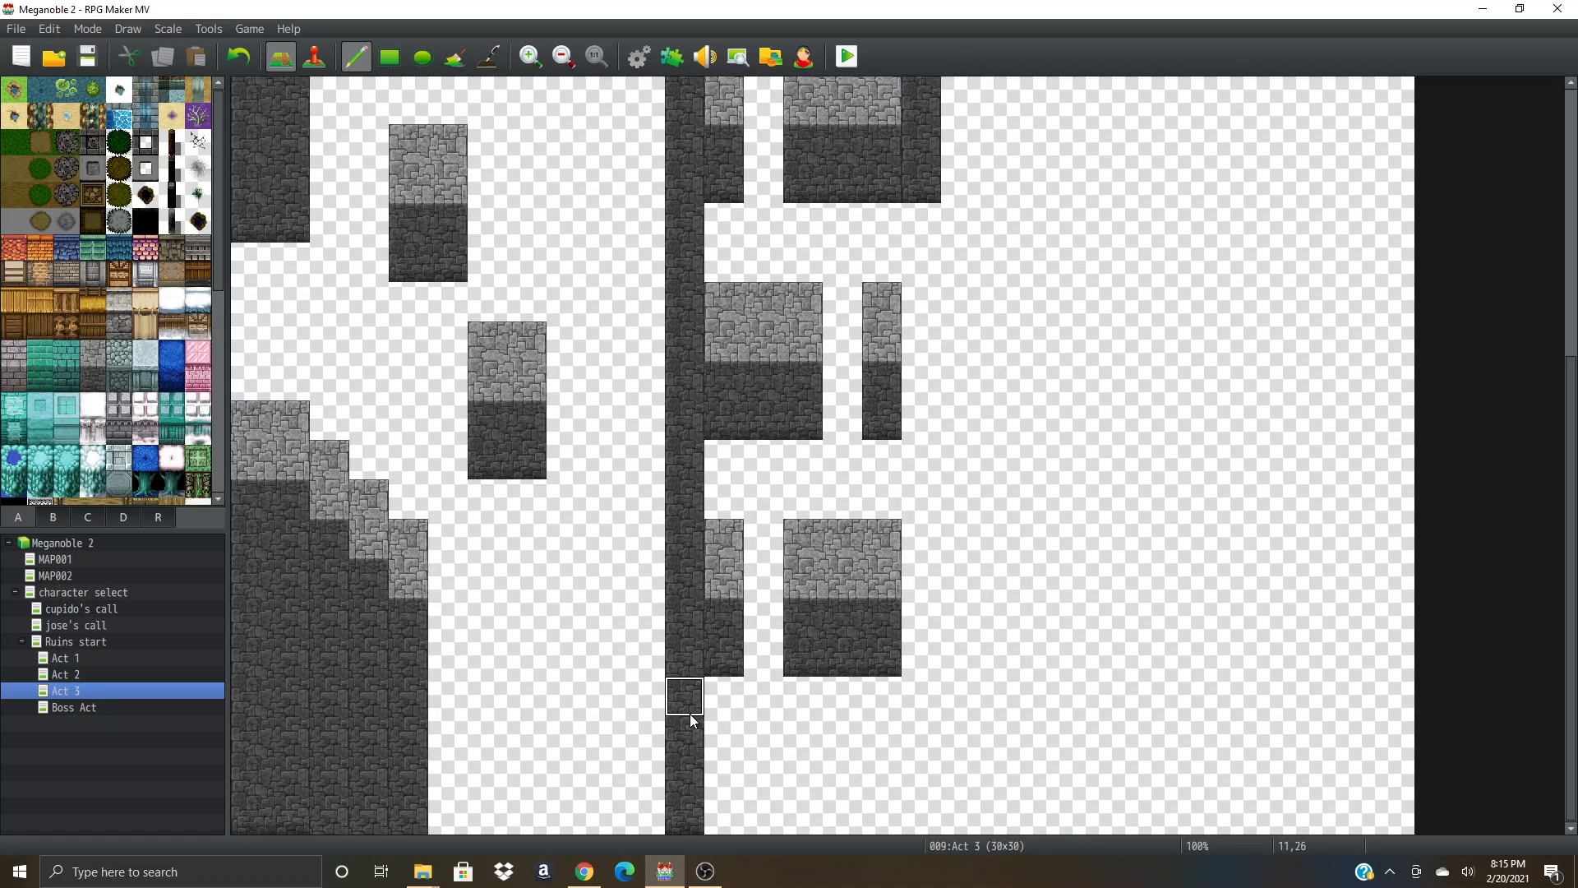
pyautogui.moveTo(865, 547); pyautogui.dragTo(818, 598, button='right')
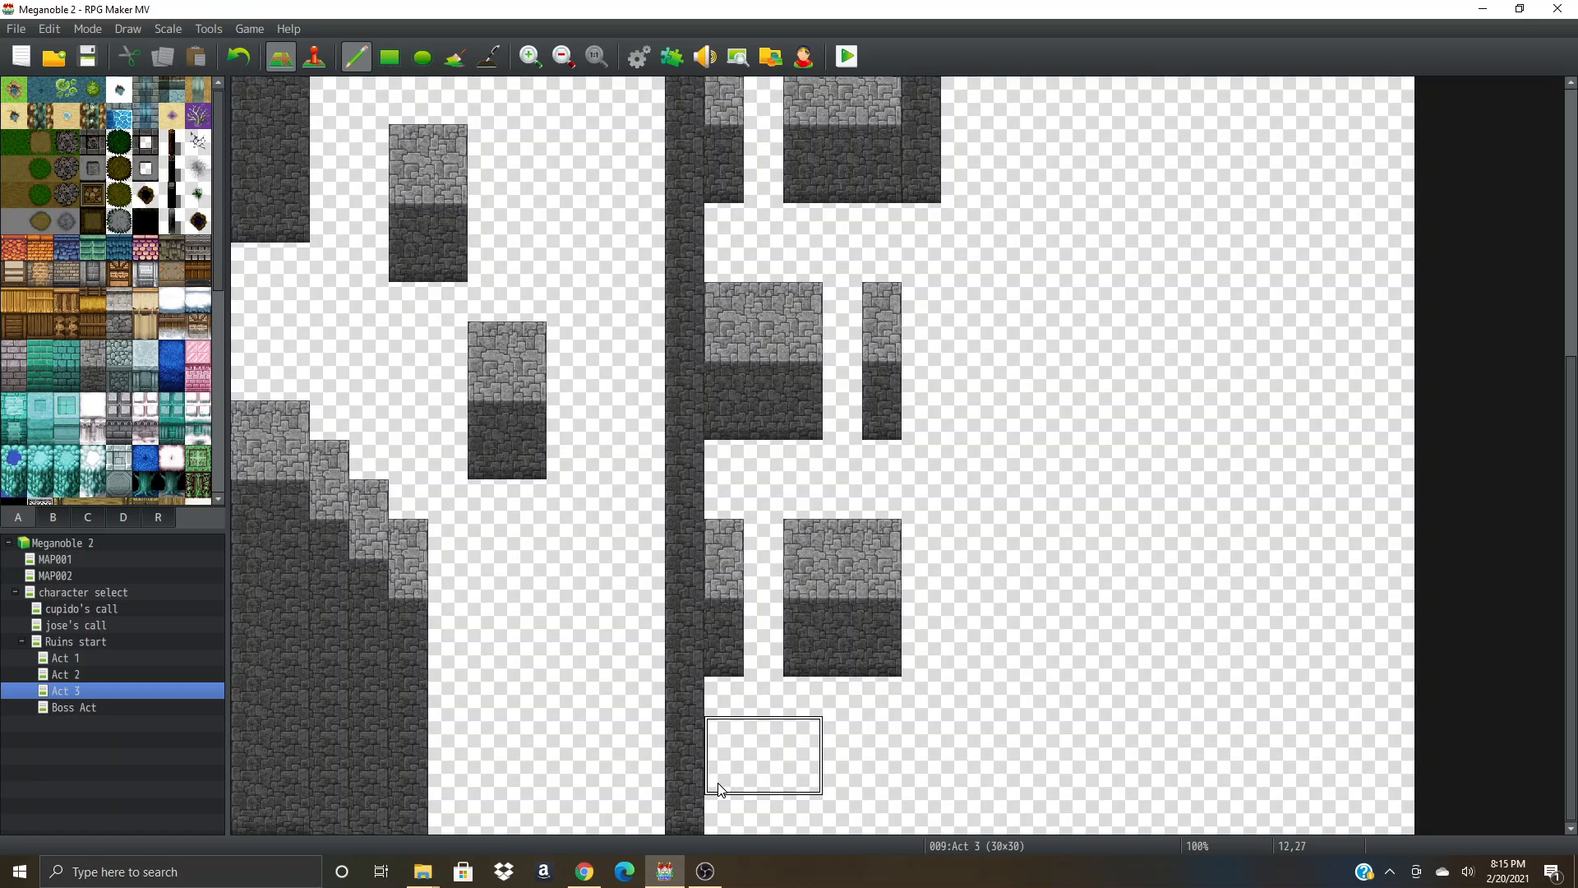
pyautogui.click(731, 799)
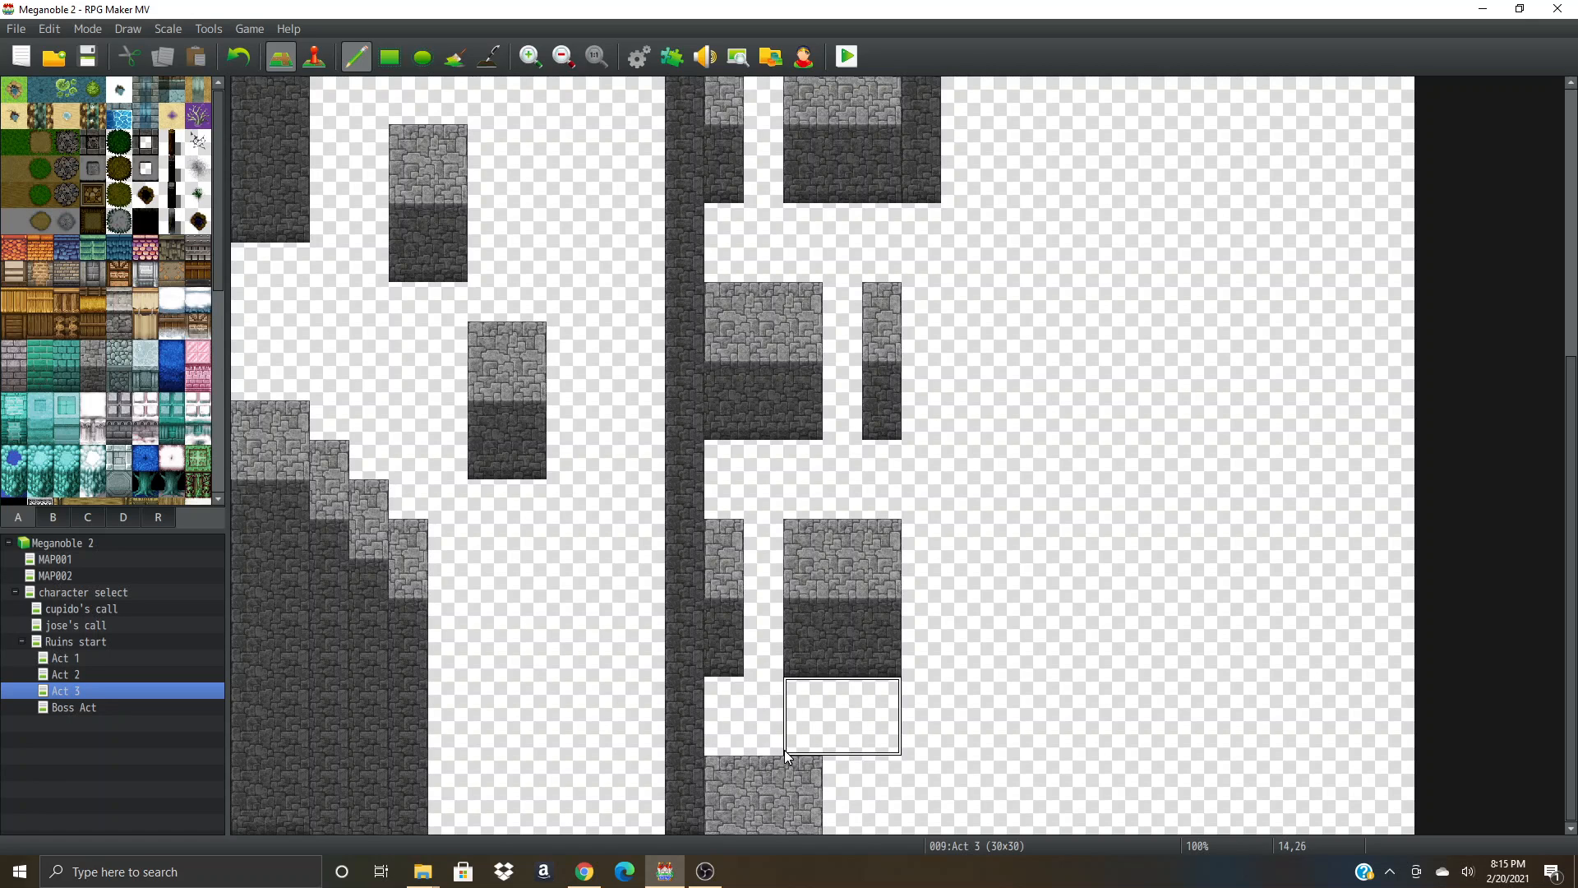
# - Shift all ledges in columns 12 to 16 up one row, starting at rows 3, 9, 15, 21 and 27
pyautogui.scroll(5, 793, 708)
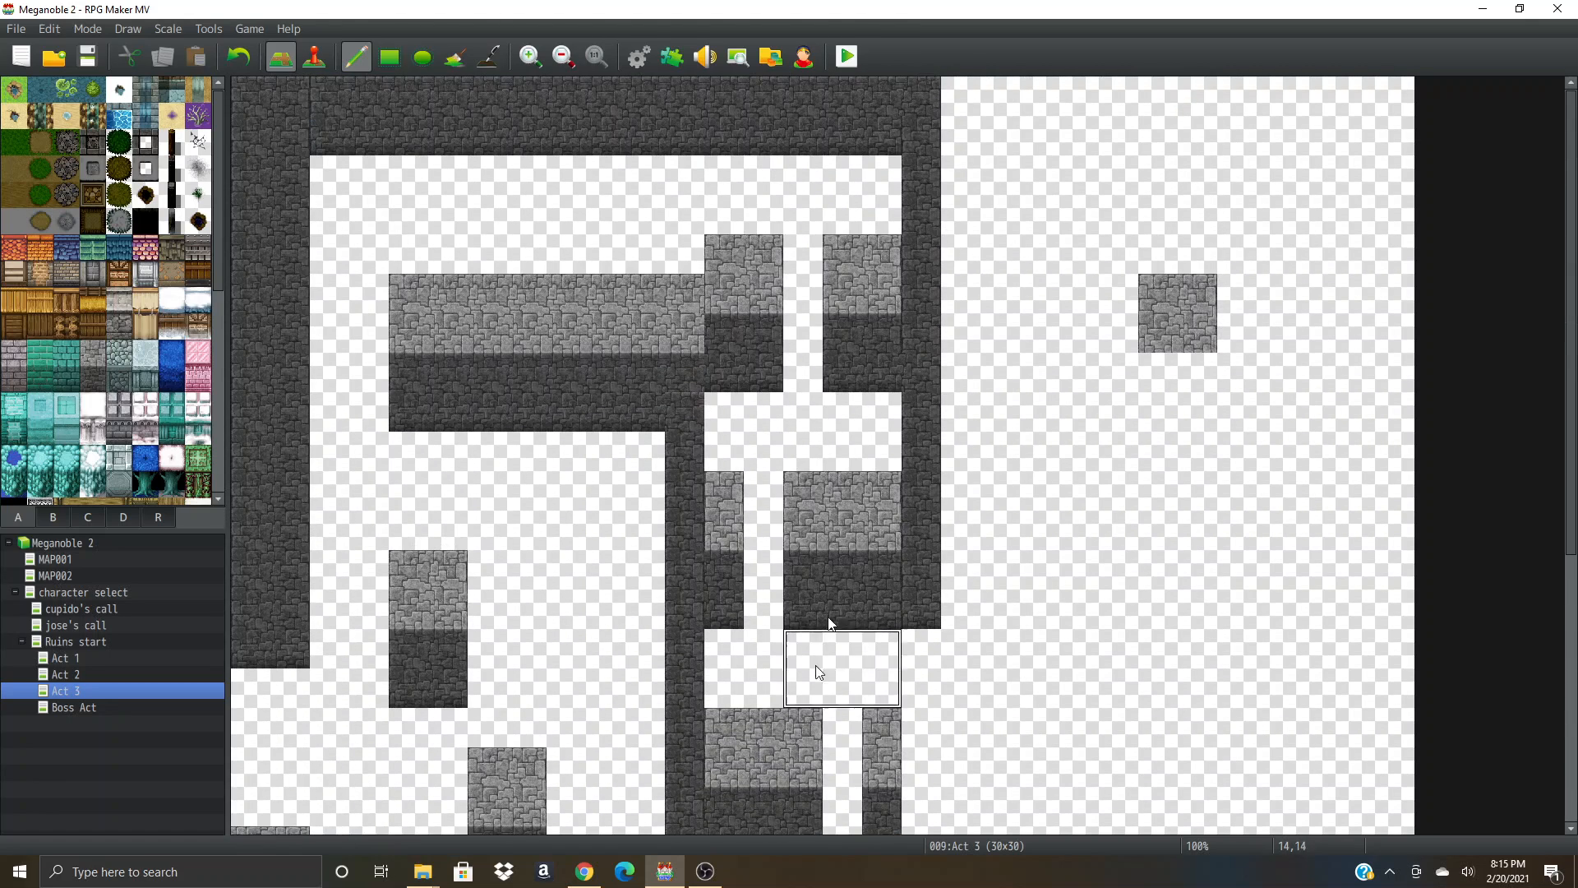
pyautogui.moveTo(717, 239); pyautogui.dragTo(882, 779, button='right')
pyautogui.scroll(-4, 872, 720)
pyautogui.scroll(-1, 879, 771)
pyautogui.scroll(4, 954, 664)
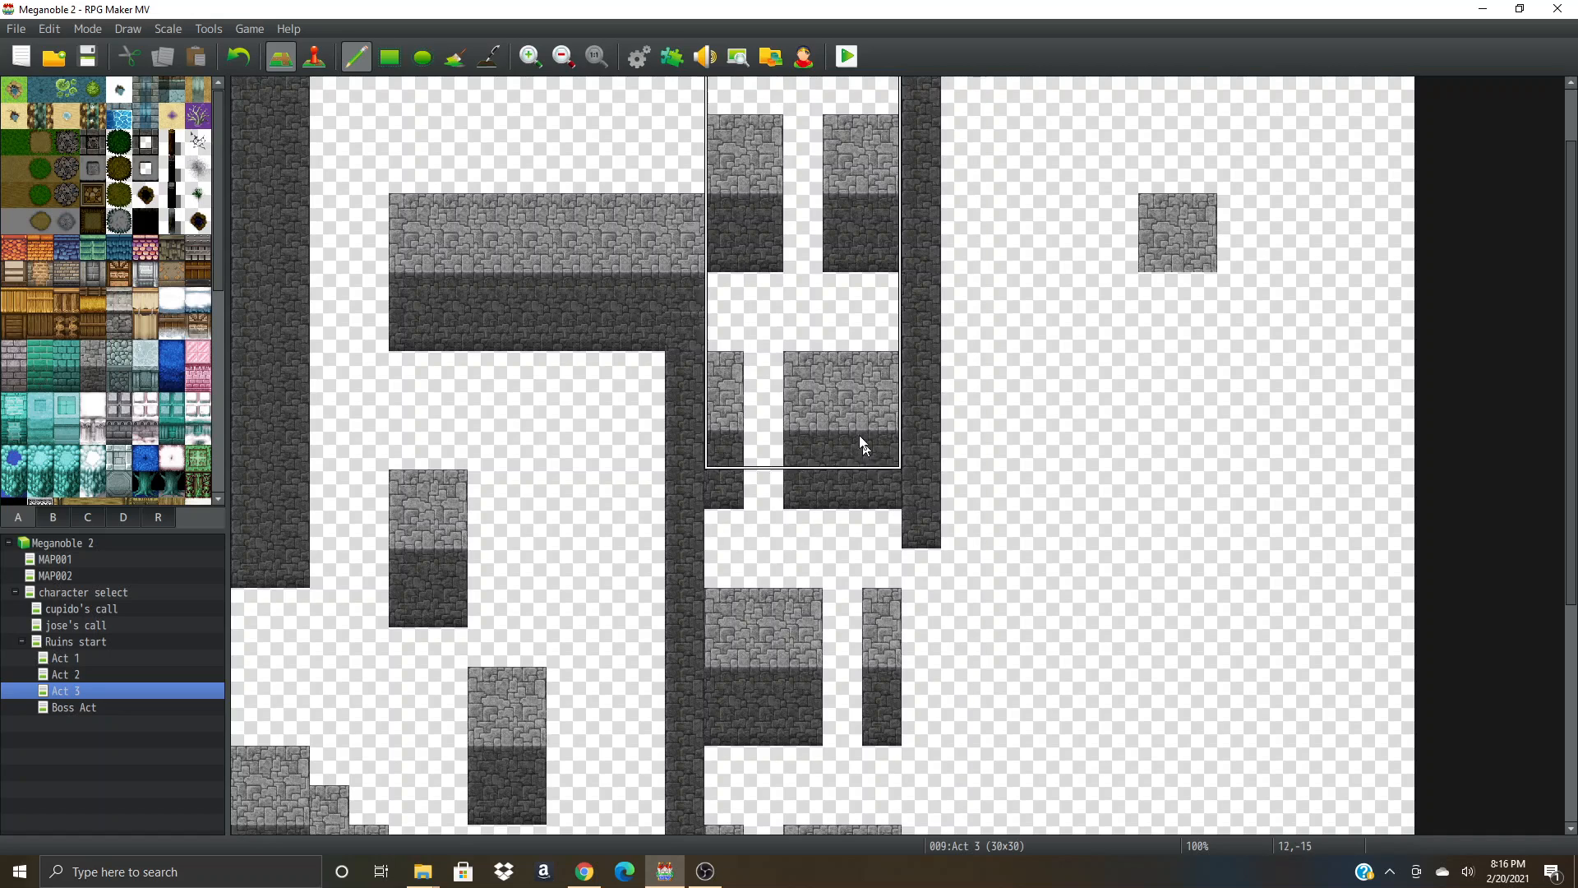
pyautogui.scroll(1, 865, 445)
# - Clear the dark ceiling tiles on row 1 from column 11 to column 16
pyautogui.rightClick(814, 304)
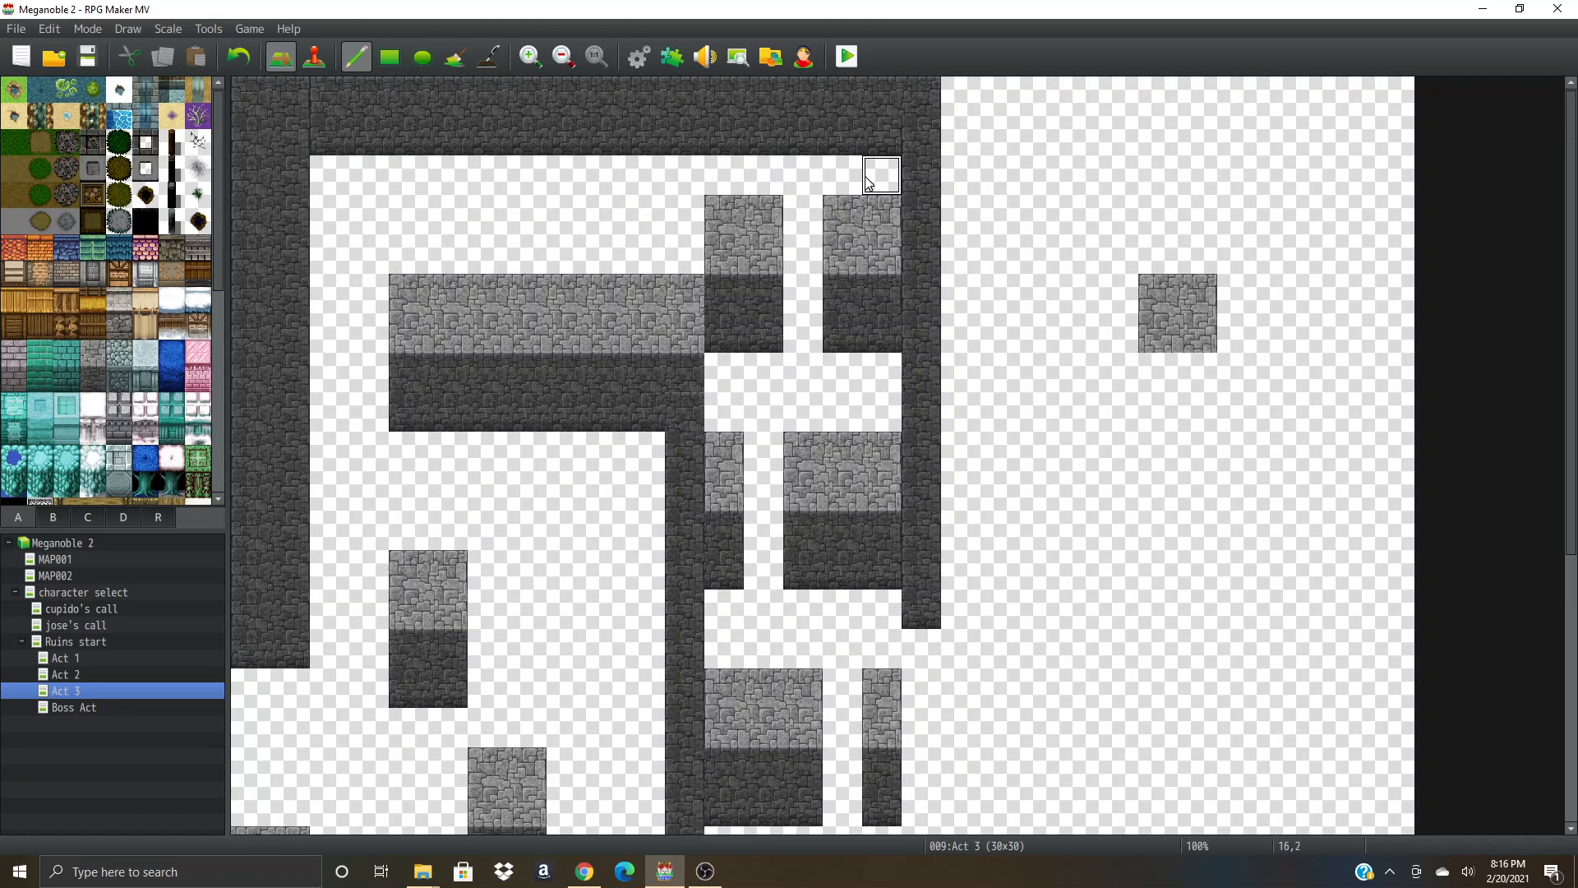
pyautogui.moveTo(869, 162)
pyautogui.mouseDown()
pyautogui.moveTo(838, 135)
pyautogui.moveTo(689, 156)
pyautogui.mouseUp()
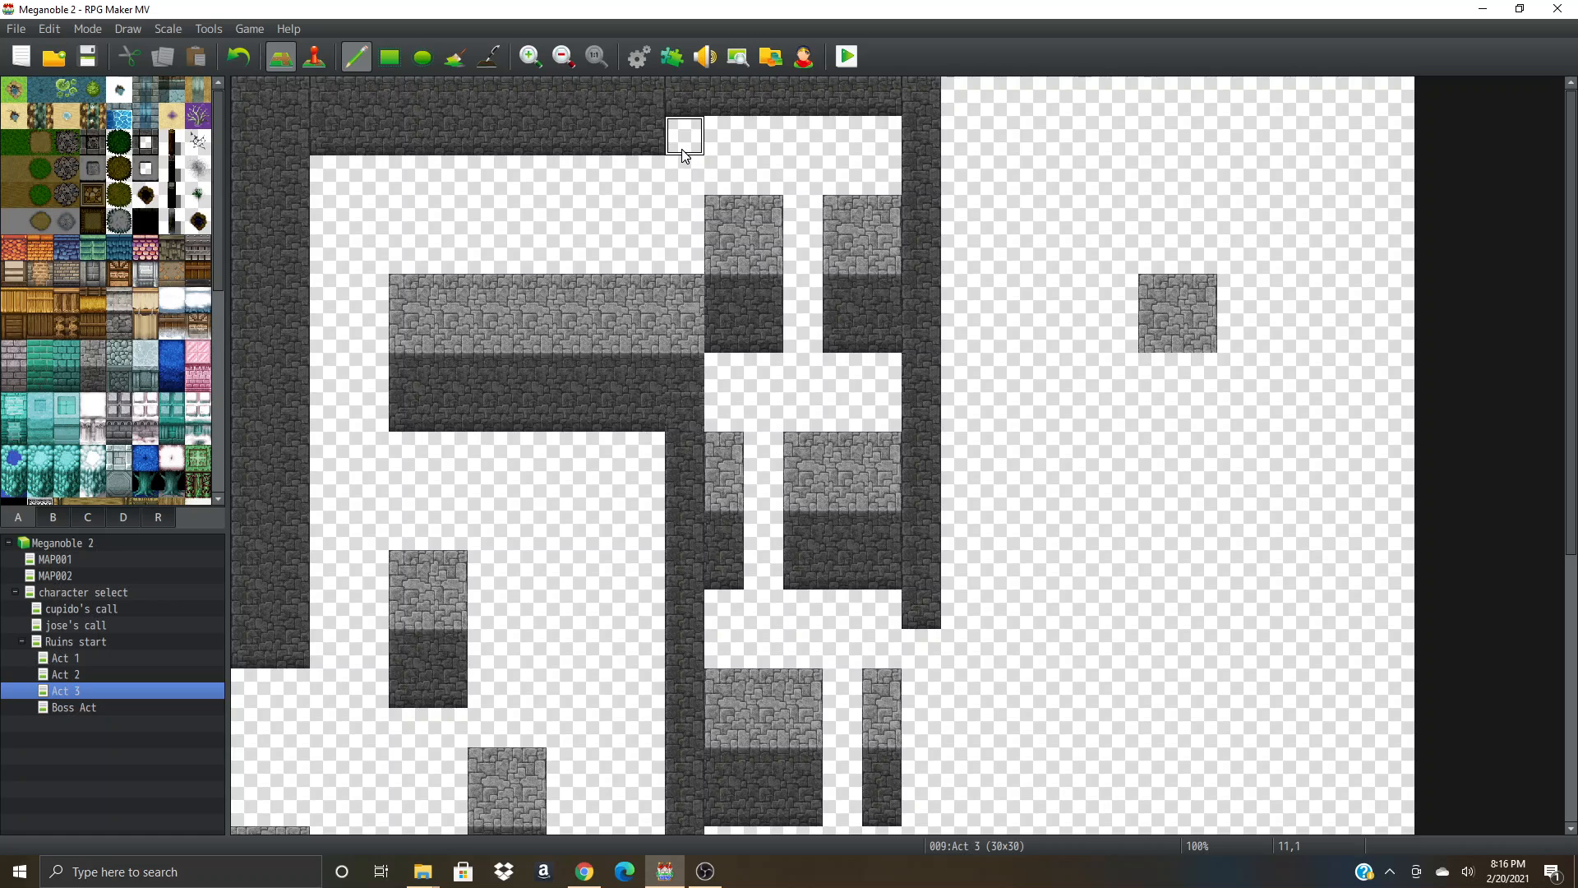
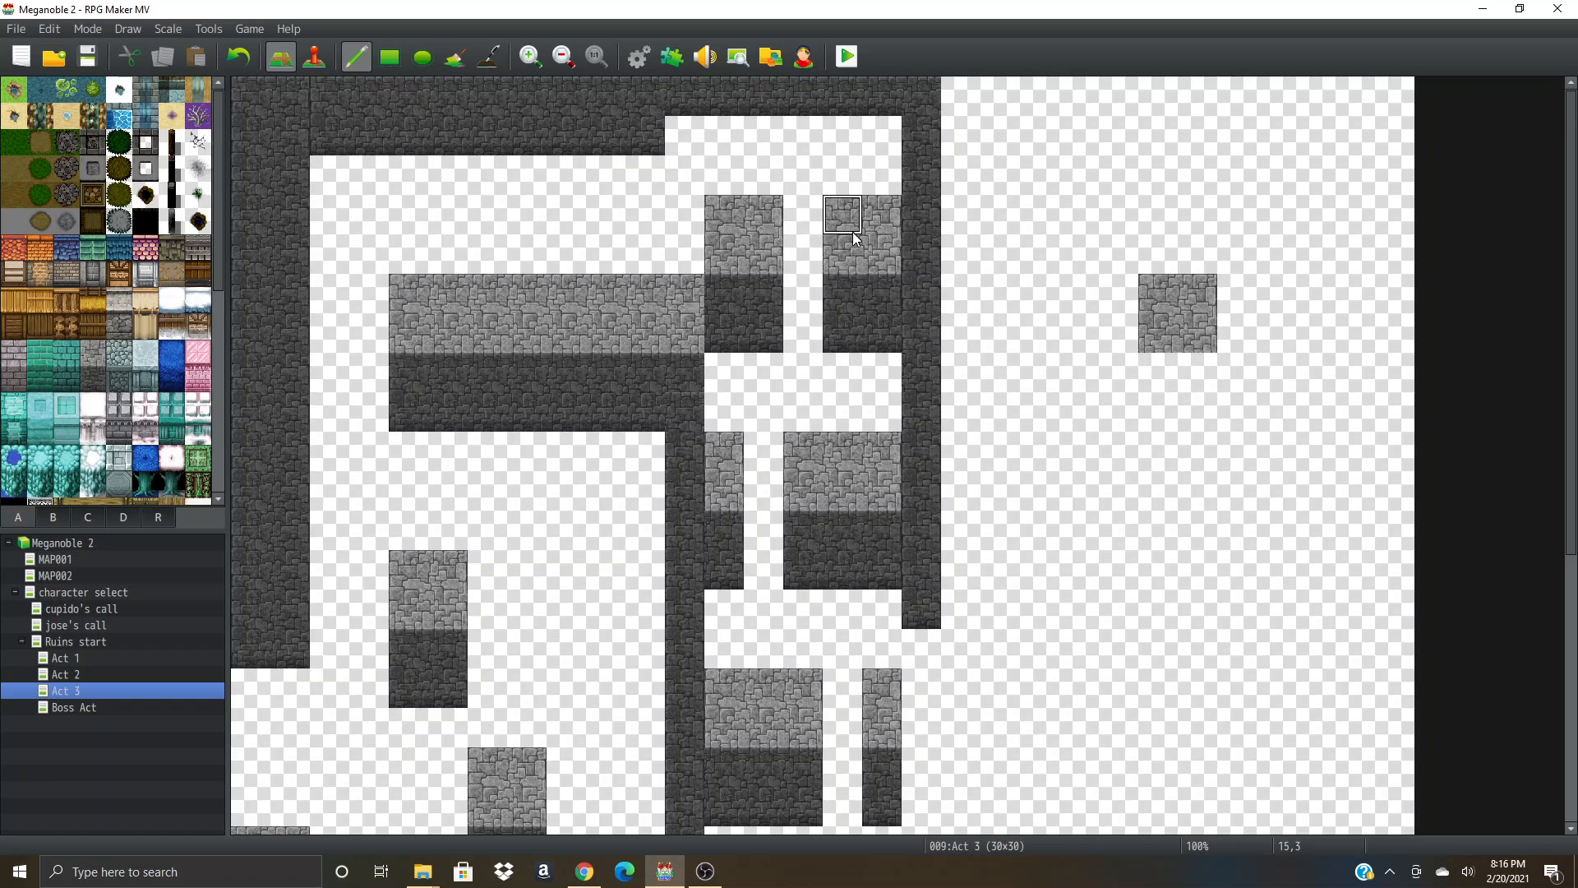
# - Turn column 11 into a stair step with light stone on rows 4 and 5 and dark stone from row 6 down
pyautogui.scroll(-1, 849, 232)
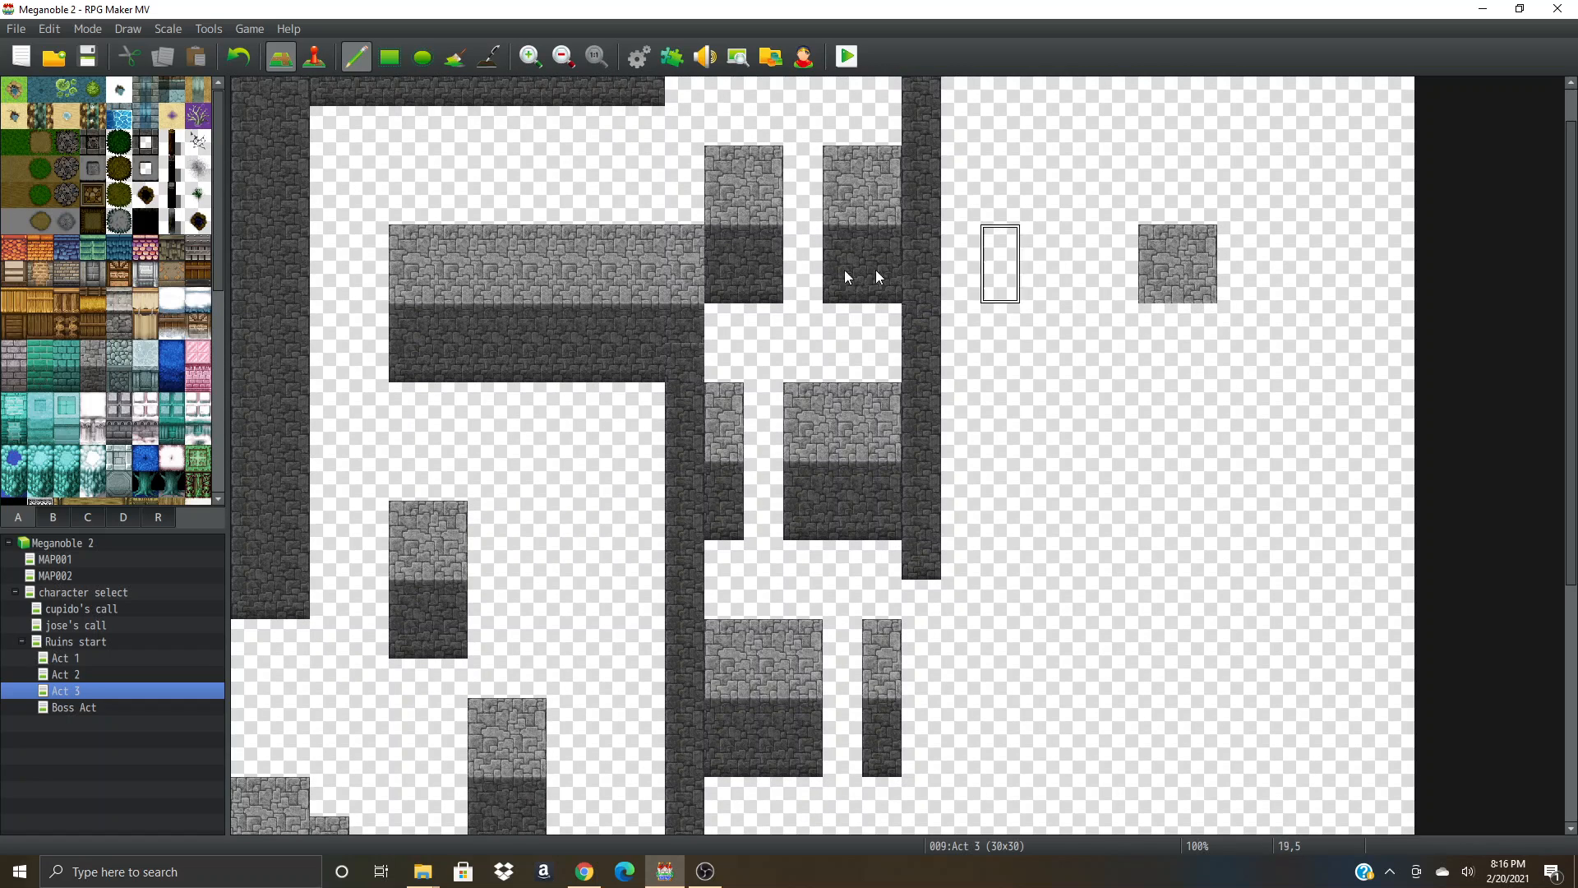
pyautogui.rightClick(695, 335)
pyautogui.click(696, 280)
pyautogui.click(702, 323)
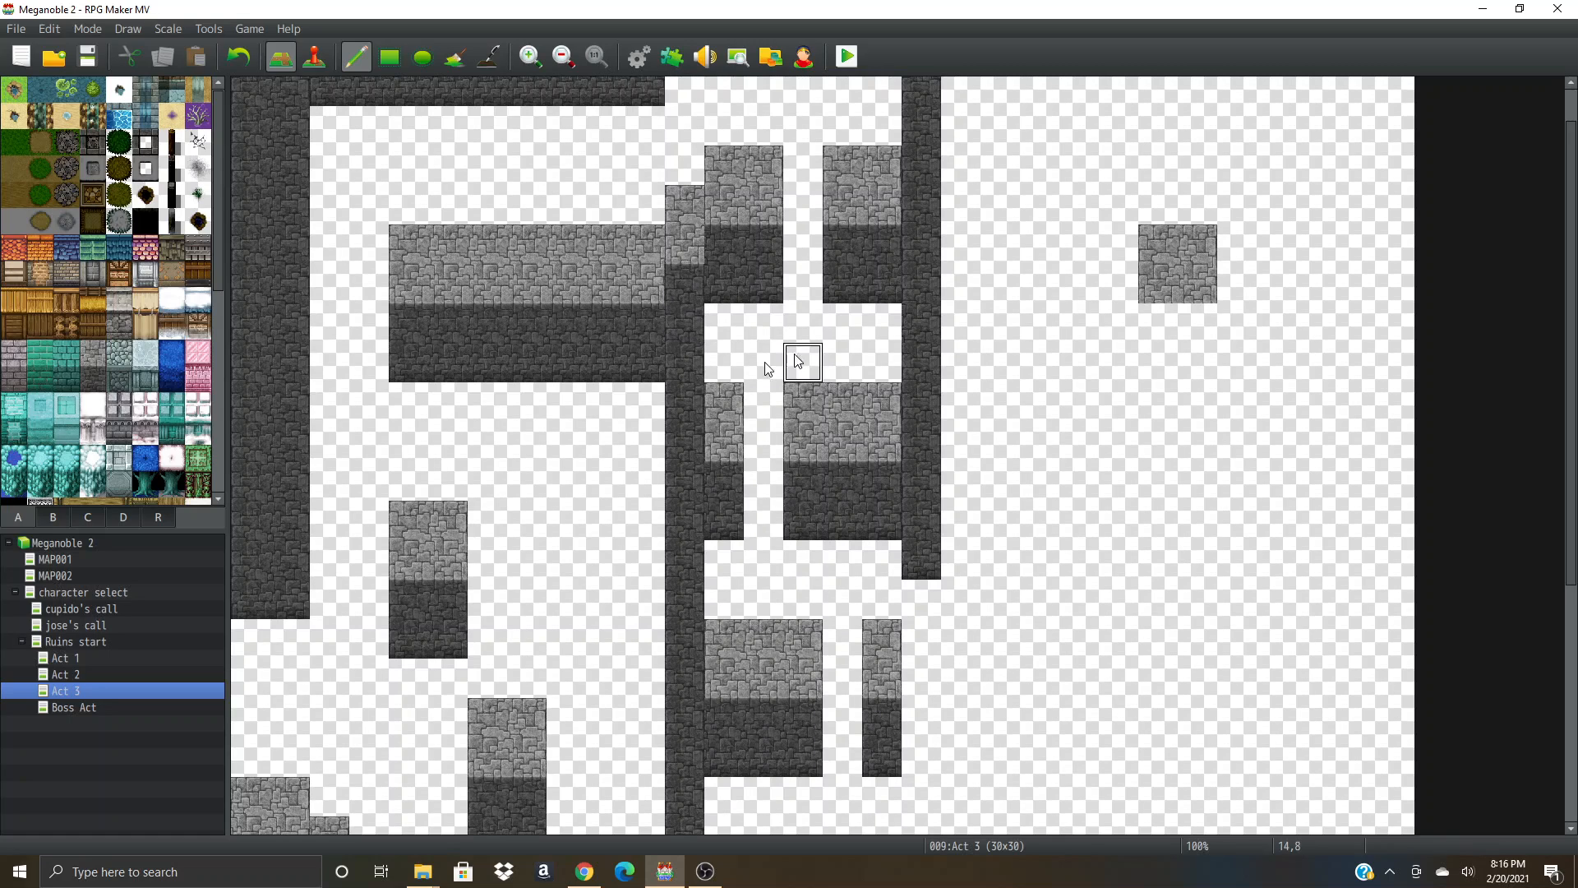
pyautogui.click(681, 326)
pyautogui.click(687, 377)
pyautogui.moveTo(687, 302); pyautogui.dragTo(695, 367)
# - Copy the lowest three-tile ledge with its dark base to columns 17 to 19, rows 27 to 29
pyautogui.scroll(-9, 646, 477)
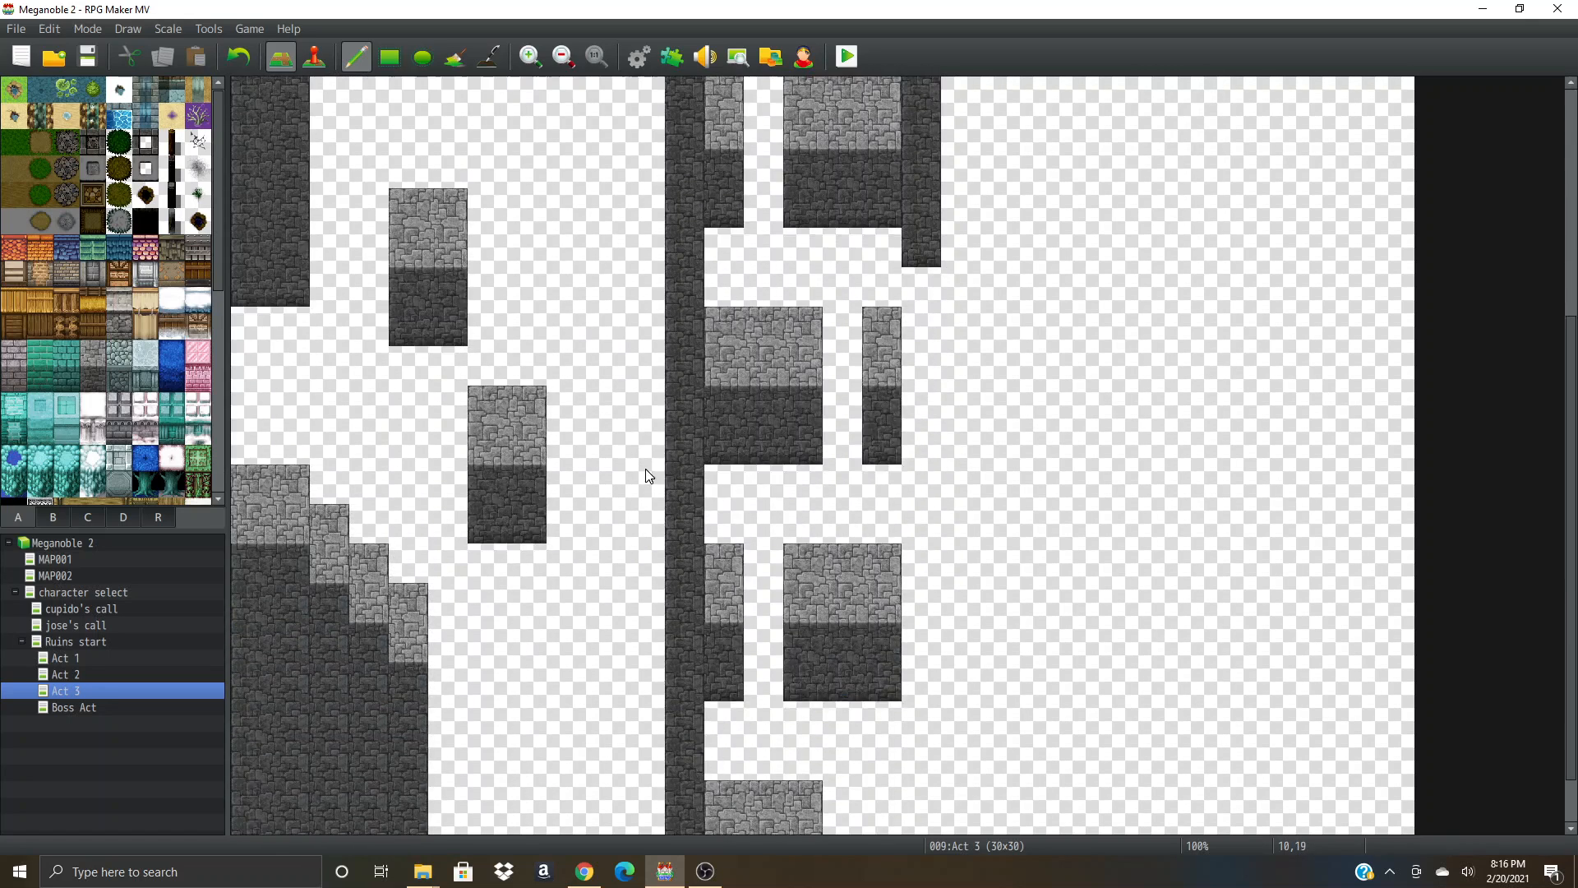
pyautogui.scroll(2, 646, 464)
pyautogui.scroll(-2, 758, 715)
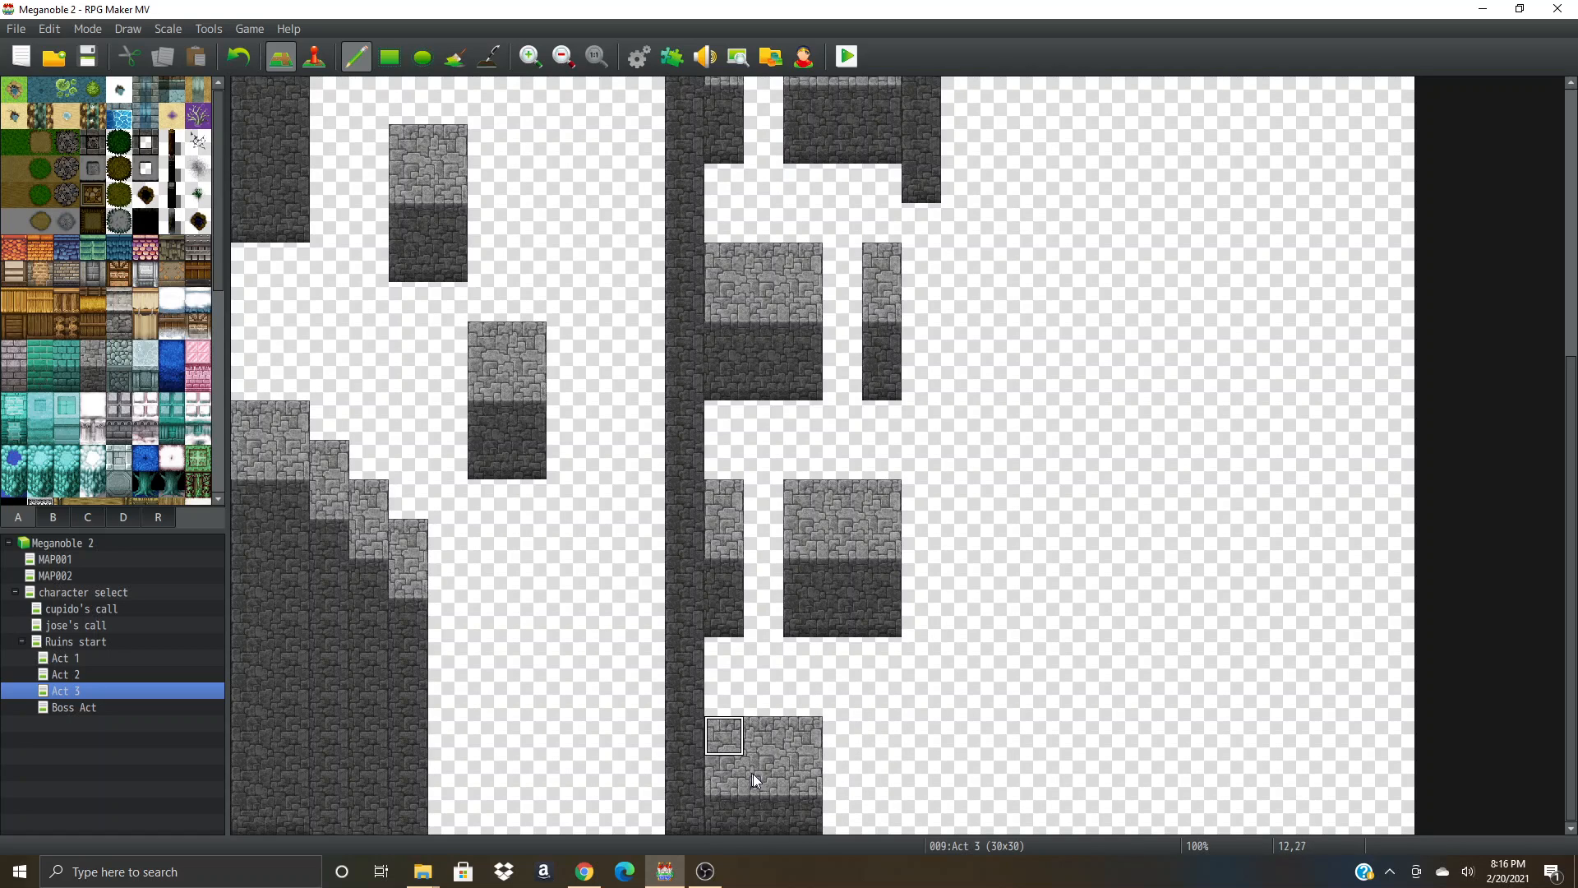
pyautogui.moveTo(753, 772); pyautogui.dragTo(801, 806, button='right')
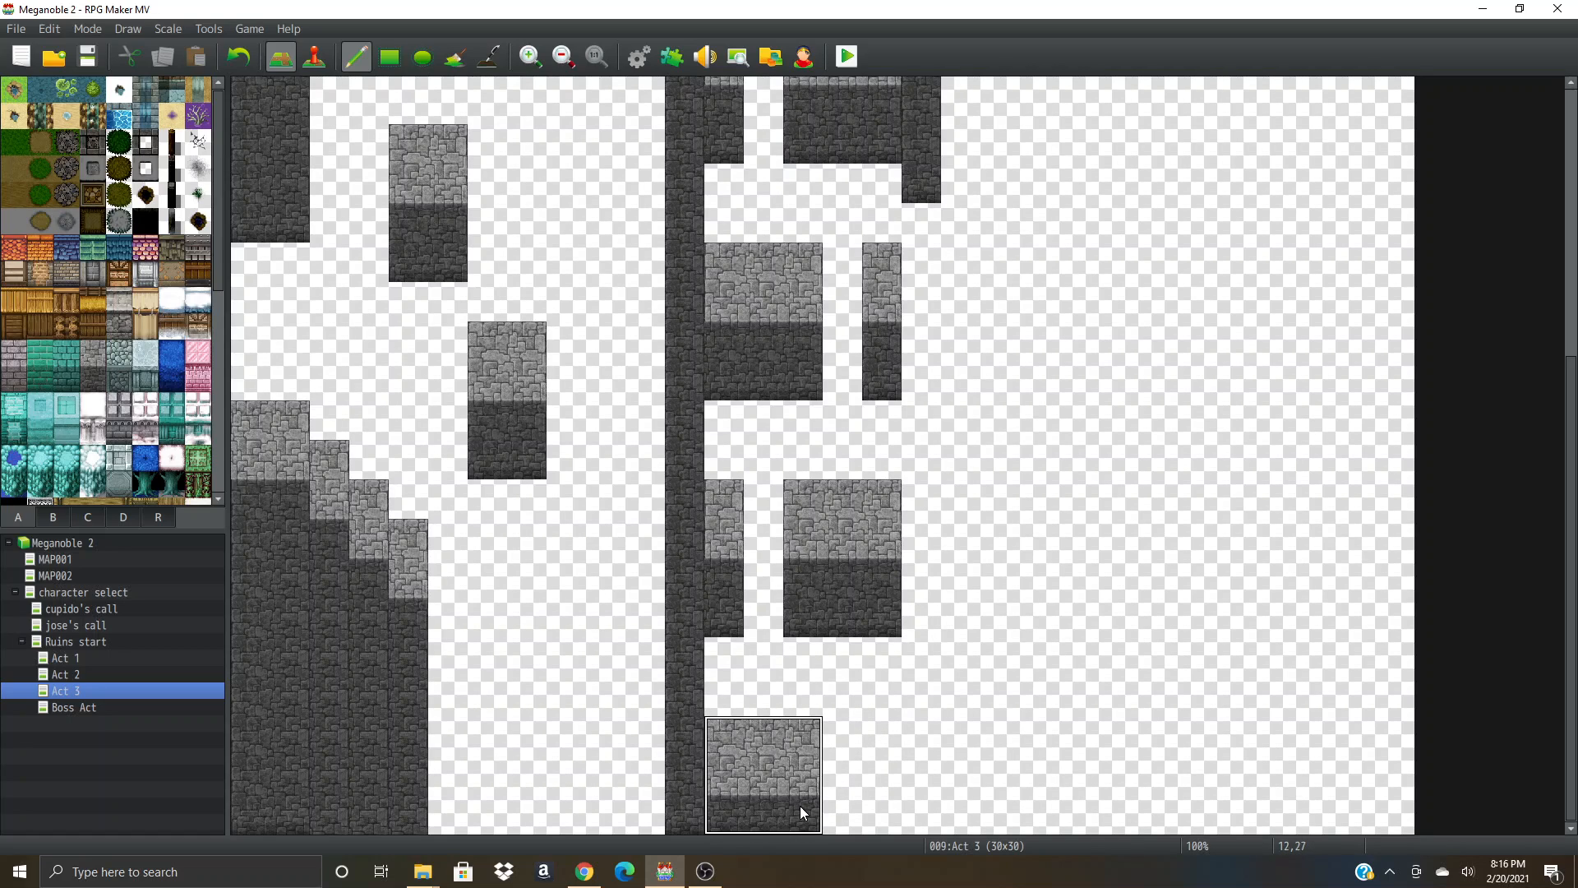
pyautogui.click(992, 804)
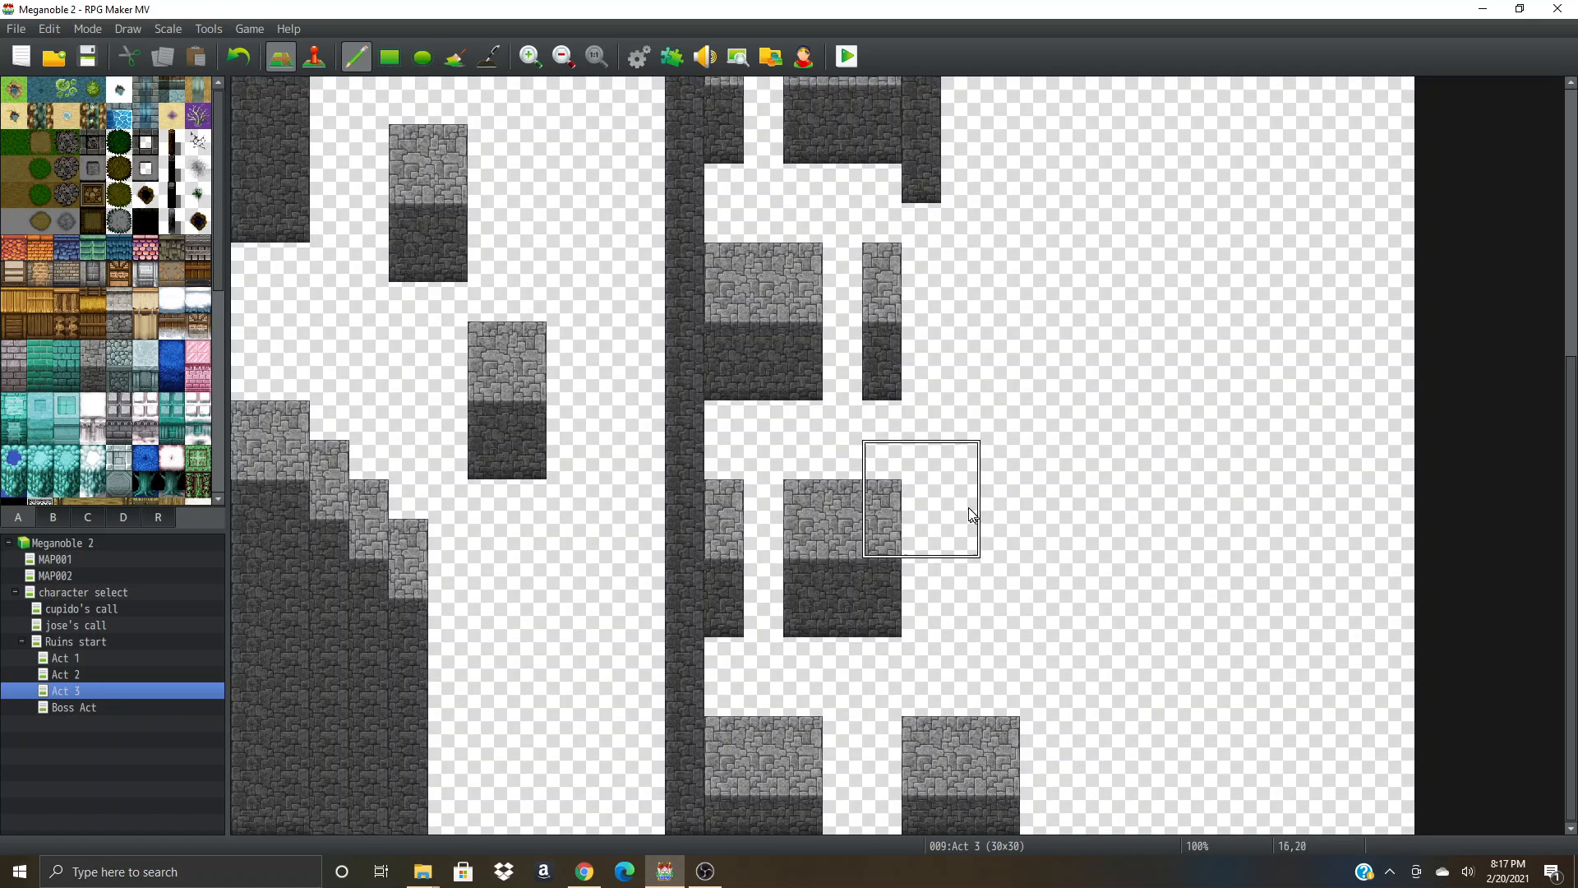
# - Extend the dark stone wall in column 17 down from row 13 to row 24
pyautogui.scroll(3, 972, 516)
pyautogui.moveTo(900, 215); pyautogui.dragTo(811, 349, button='right')
pyautogui.scroll(-2, 811, 349)
pyautogui.rightClick(917, 274)
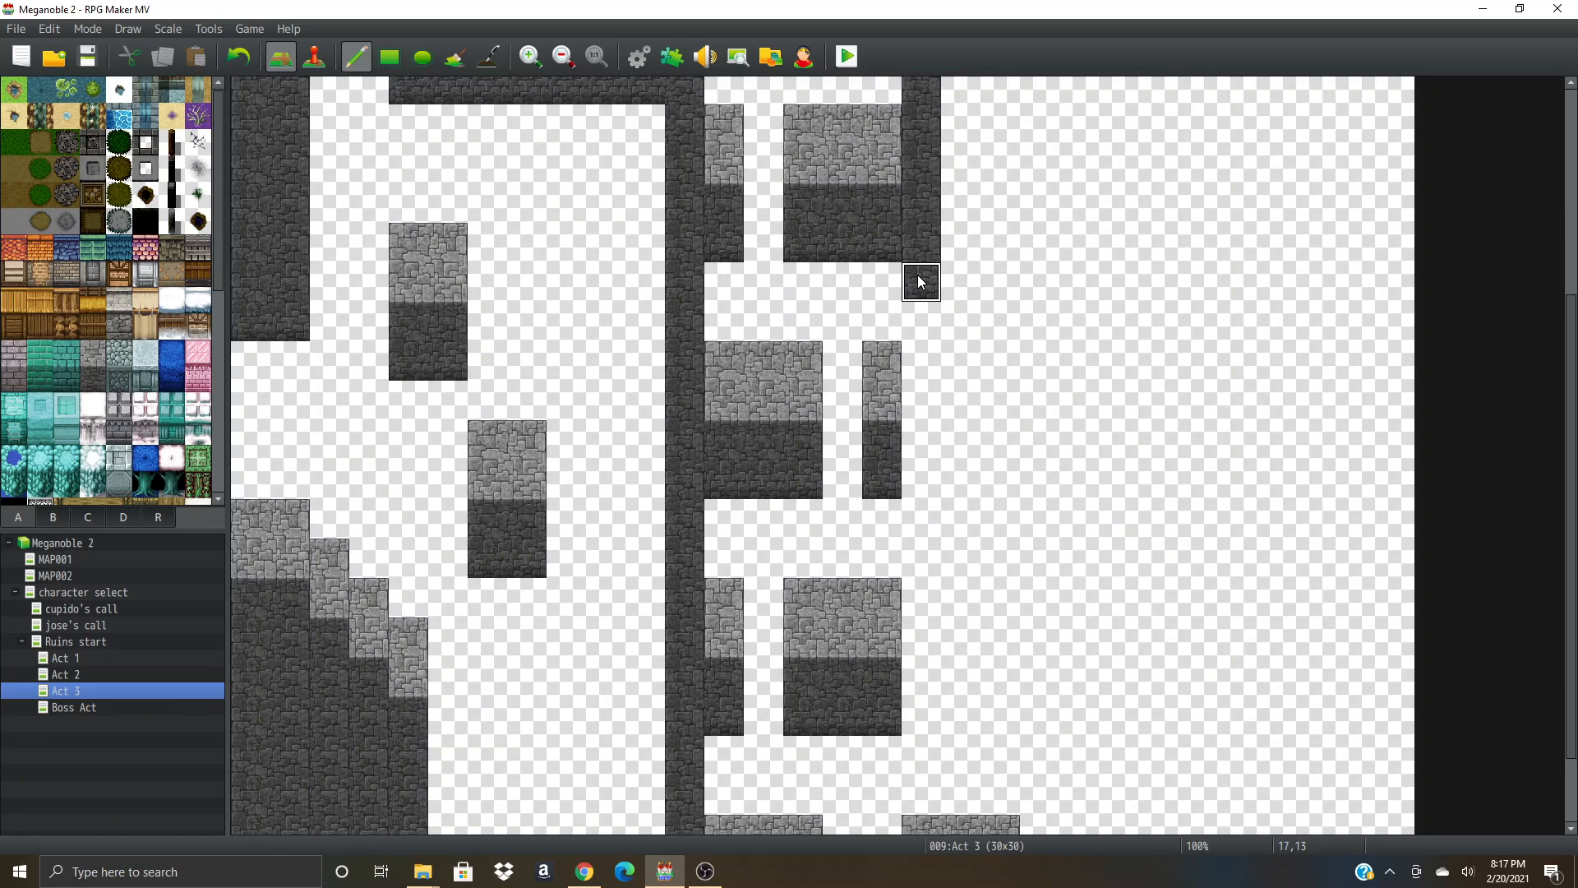
pyautogui.moveTo(924, 224); pyautogui.dragTo(934, 389)
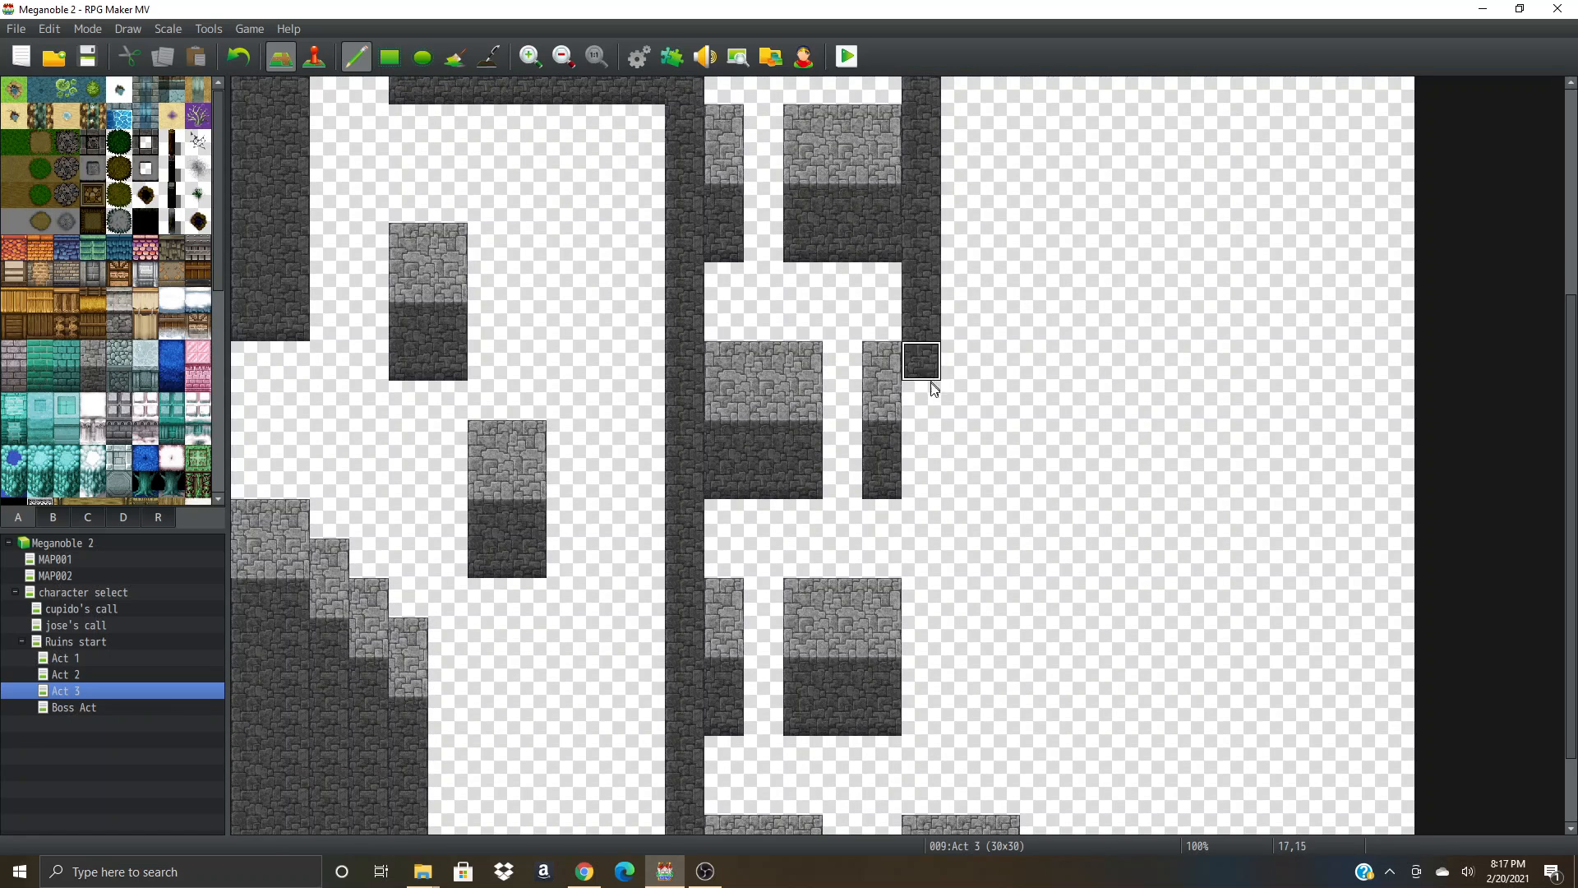
pyautogui.moveTo(926, 496); pyautogui.dragTo(921, 582)
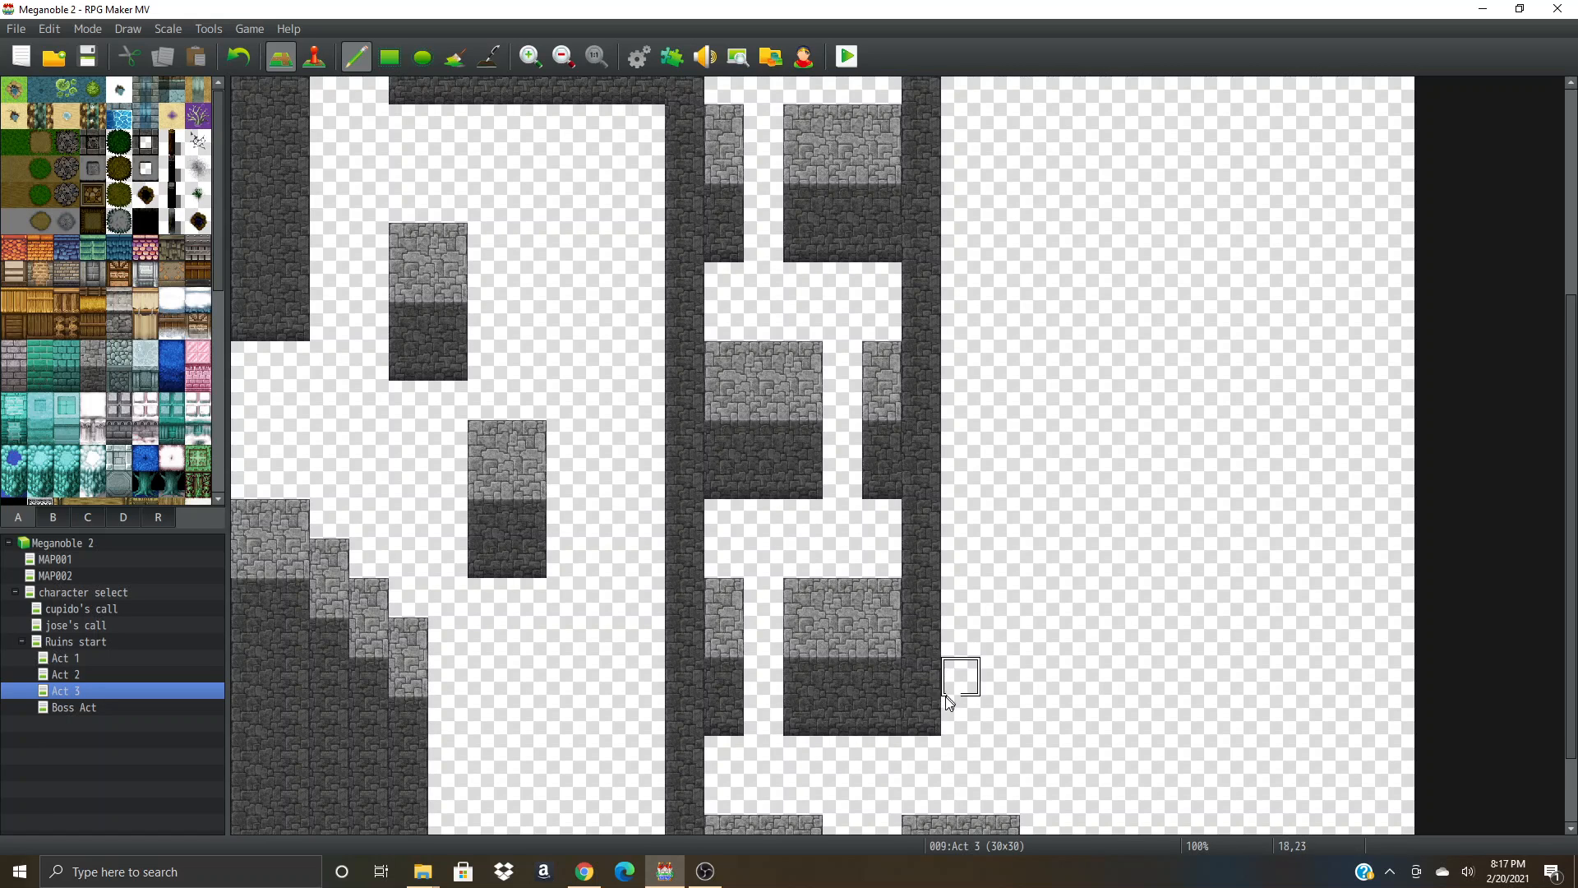
# - Copy a two-wide light-over-dark block as the first three stairs, starting at column 19, row 25, rising two rows per column
pyautogui.scroll(-1, 949, 700)
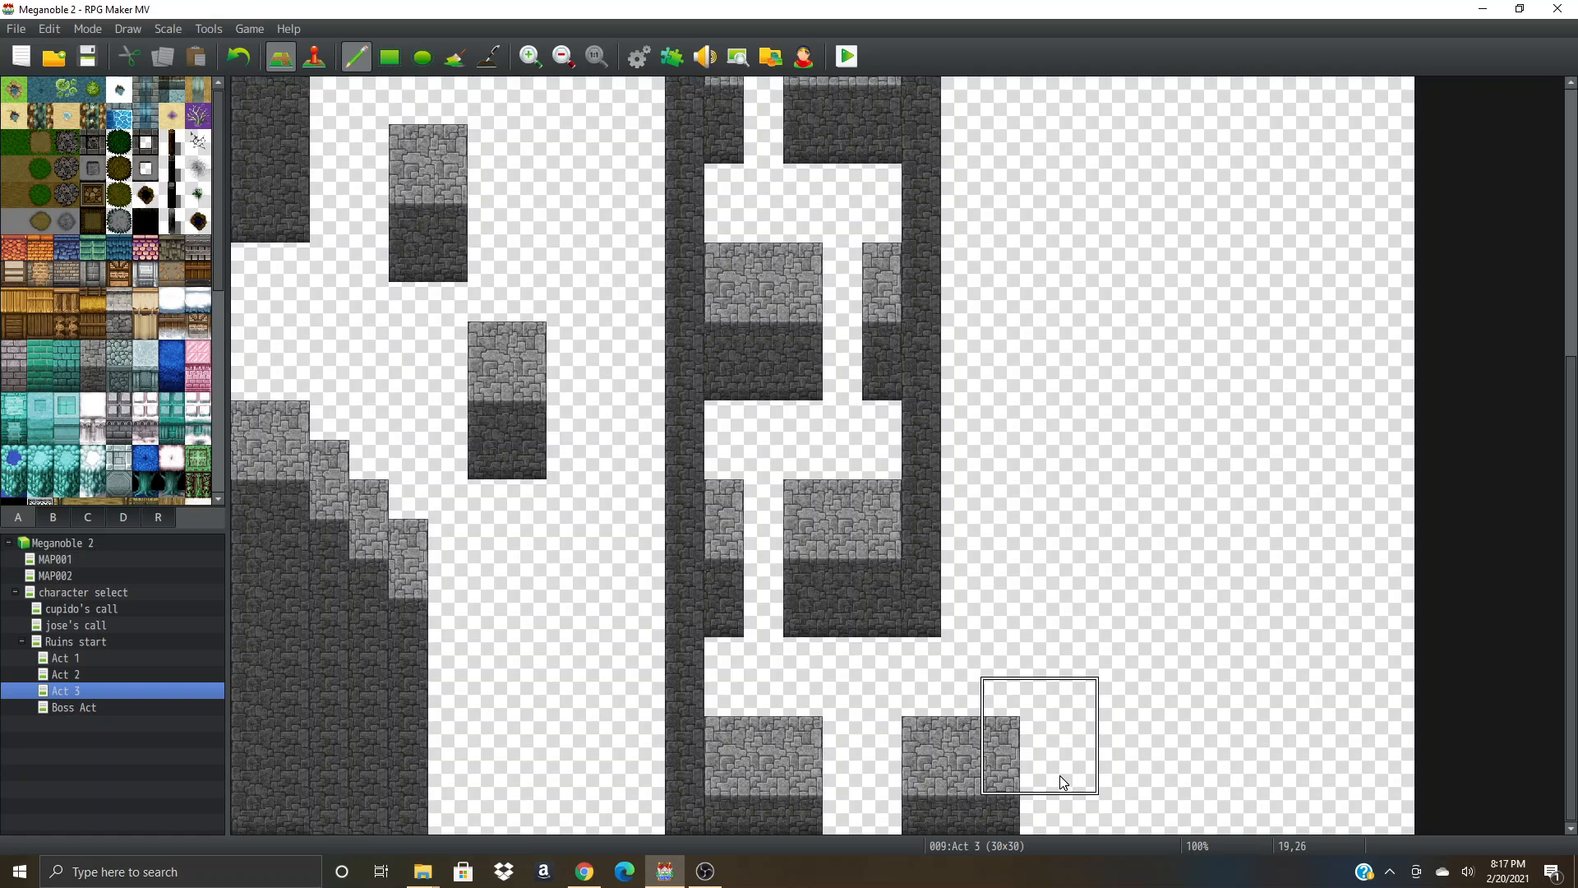
pyautogui.scroll(1, 1028, 427)
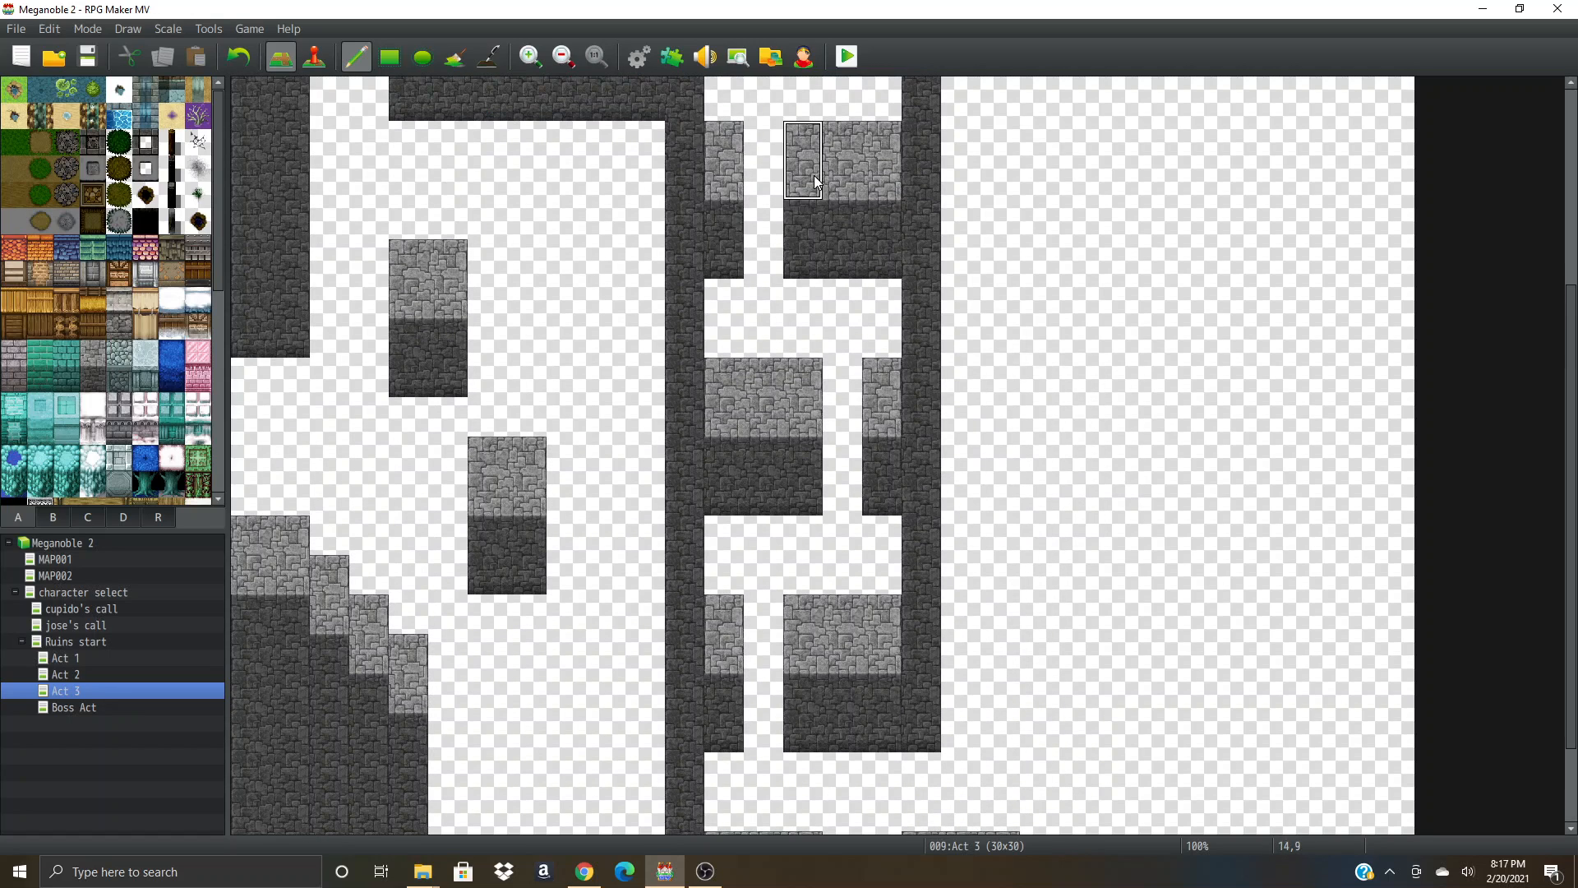
pyautogui.scroll(-1, 921, 306)
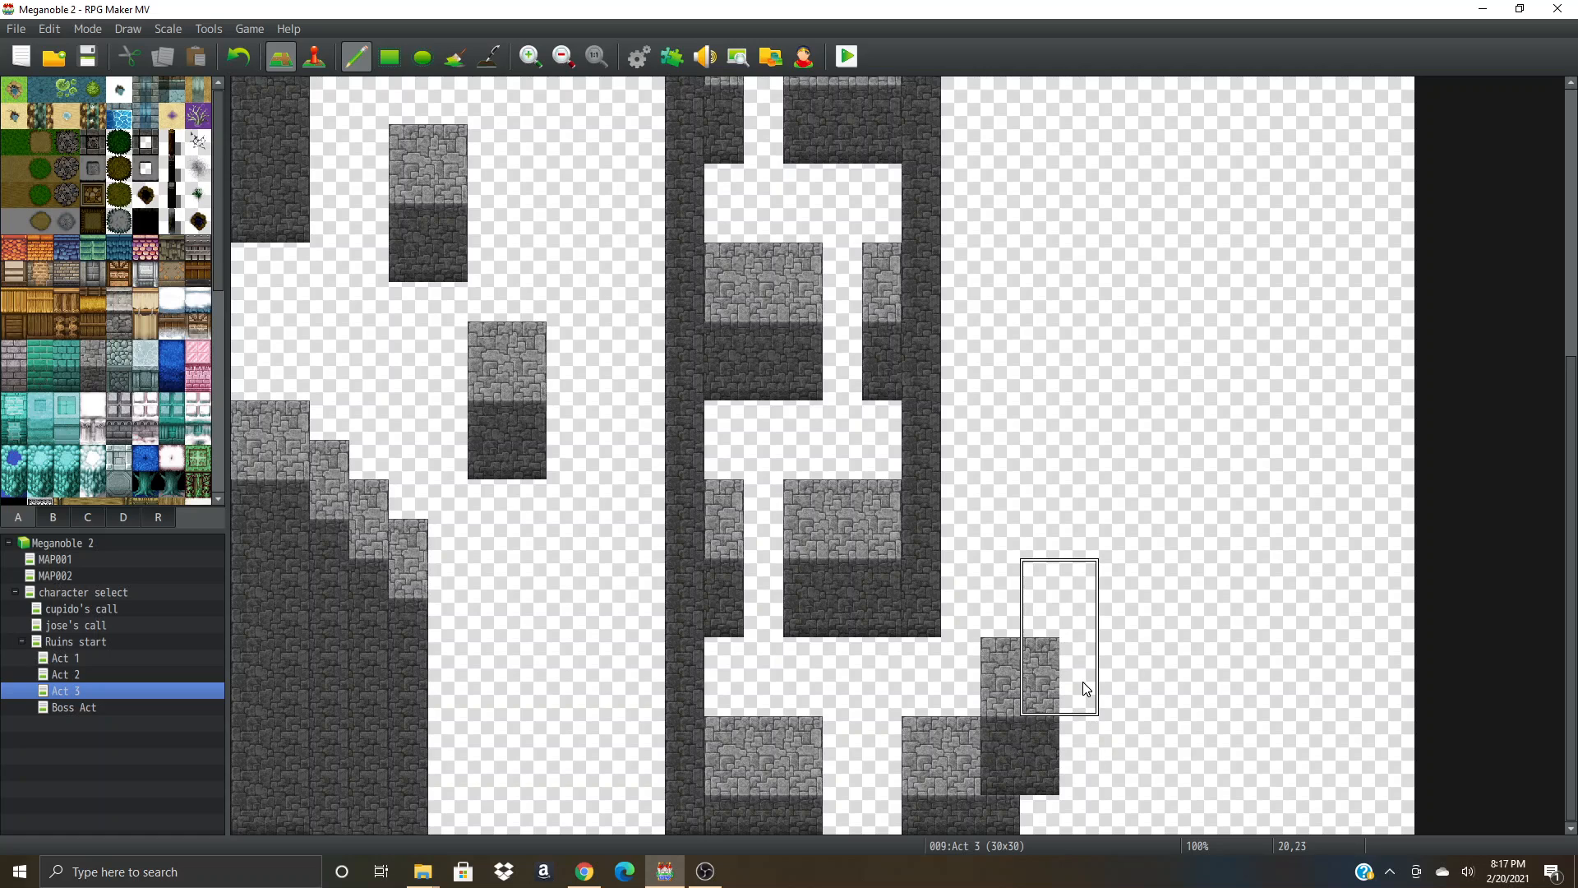
pyautogui.click(1083, 688)
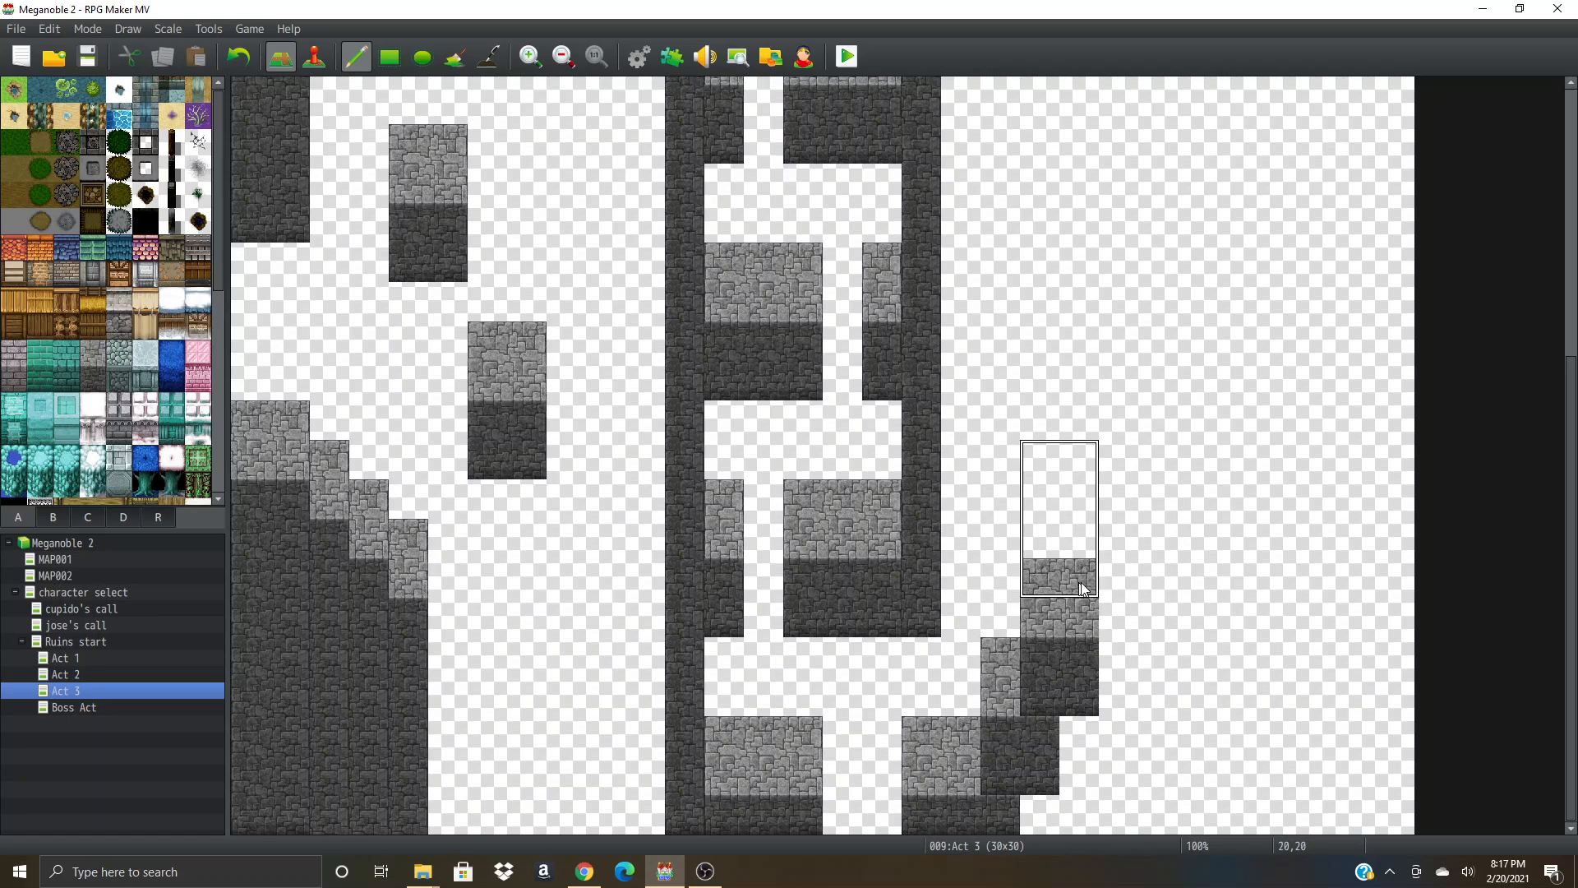
pyautogui.click(1124, 565)
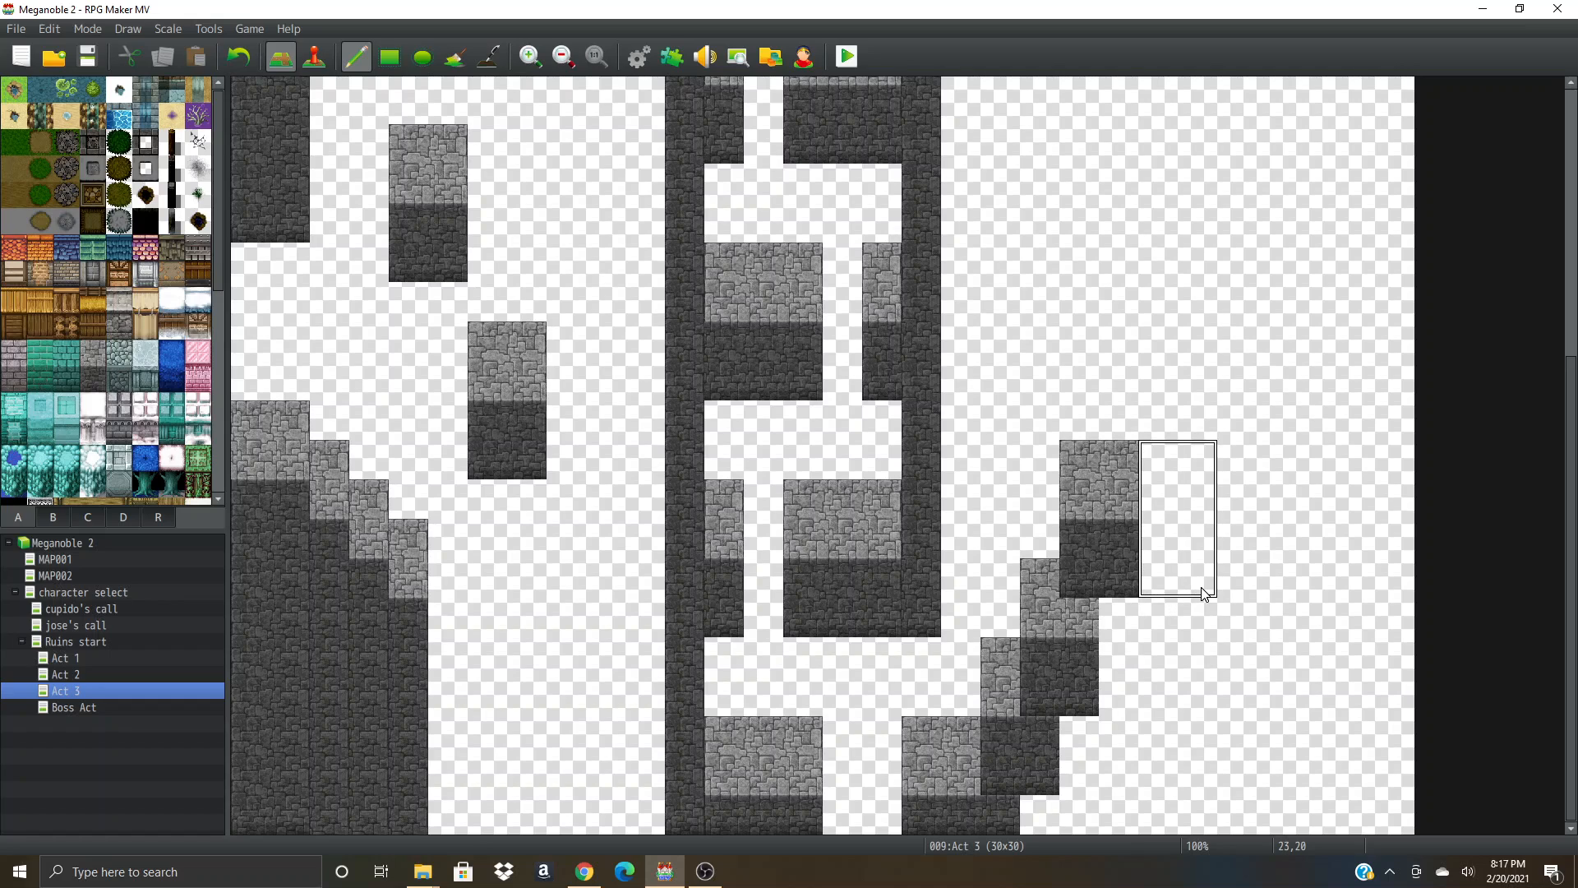
pyautogui.hotkey('ctrl', 'z')
pyautogui.click(1116, 604)
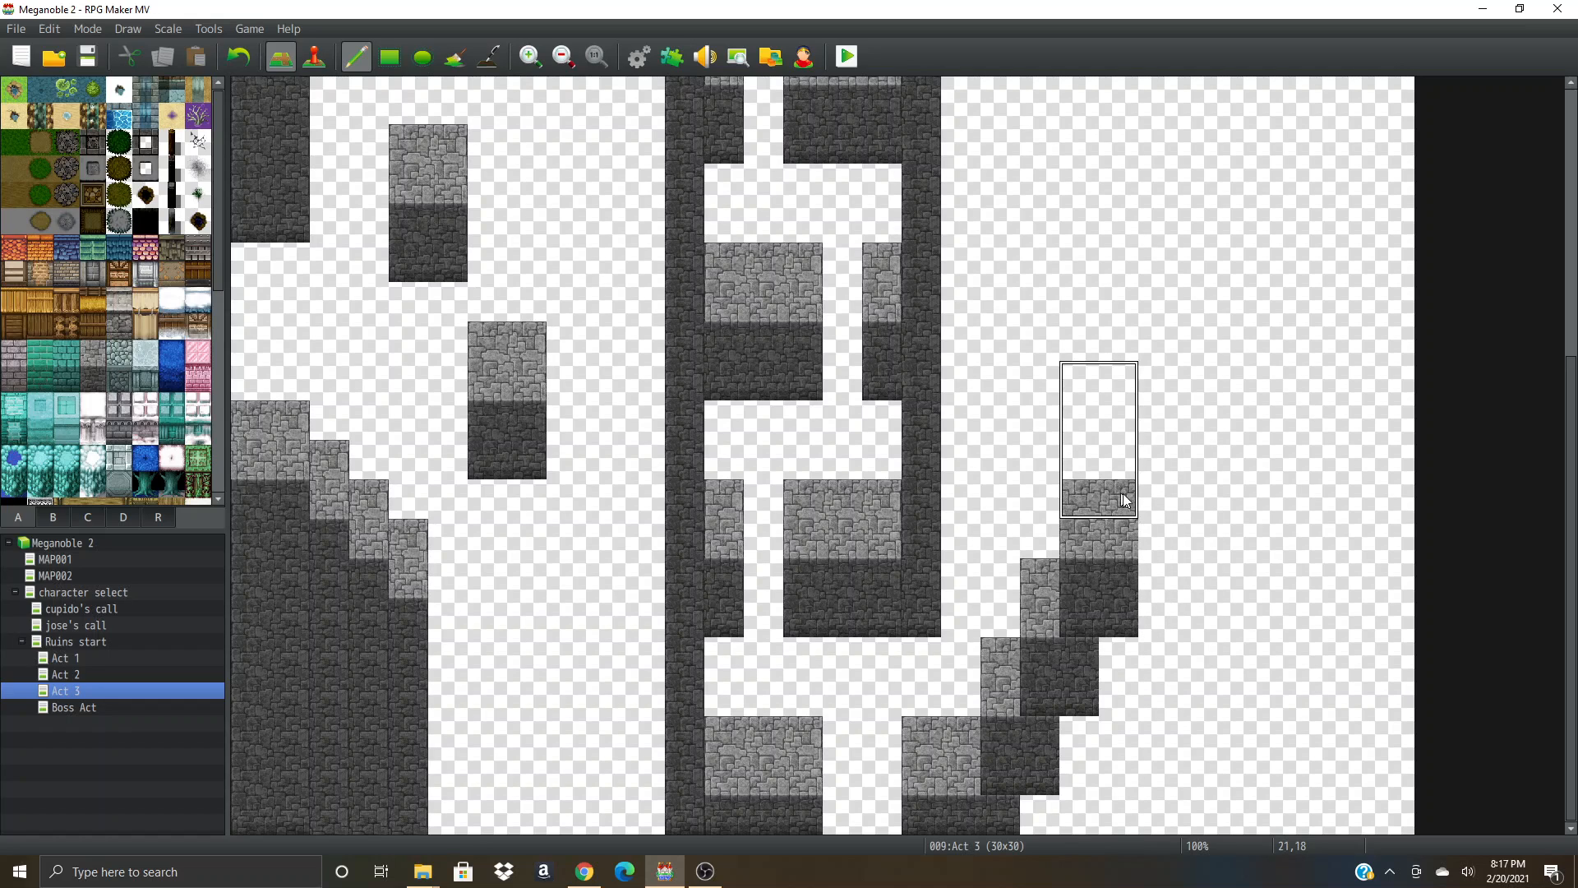
# - Continue the staircase with three more two-wide light-over-dark blocks, up to columns 24 and 25 at row 15
pyautogui.click(1157, 530)
pyautogui.scroll(2, 1189, 556)
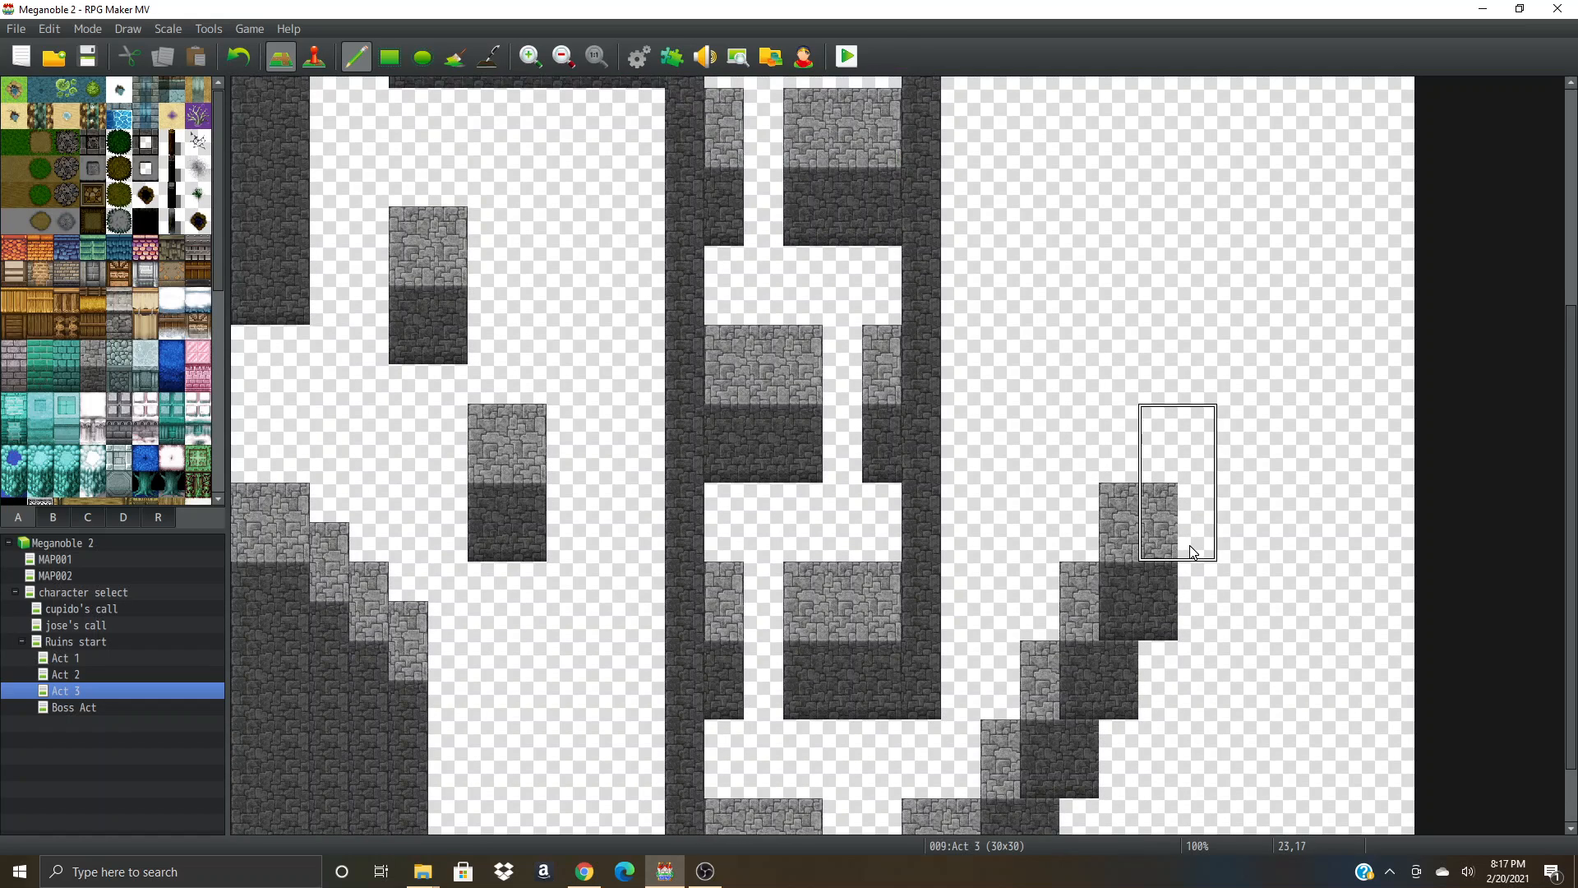
pyautogui.click(1190, 545)
pyautogui.click(1241, 448)
pyautogui.scroll(1, 1259, 442)
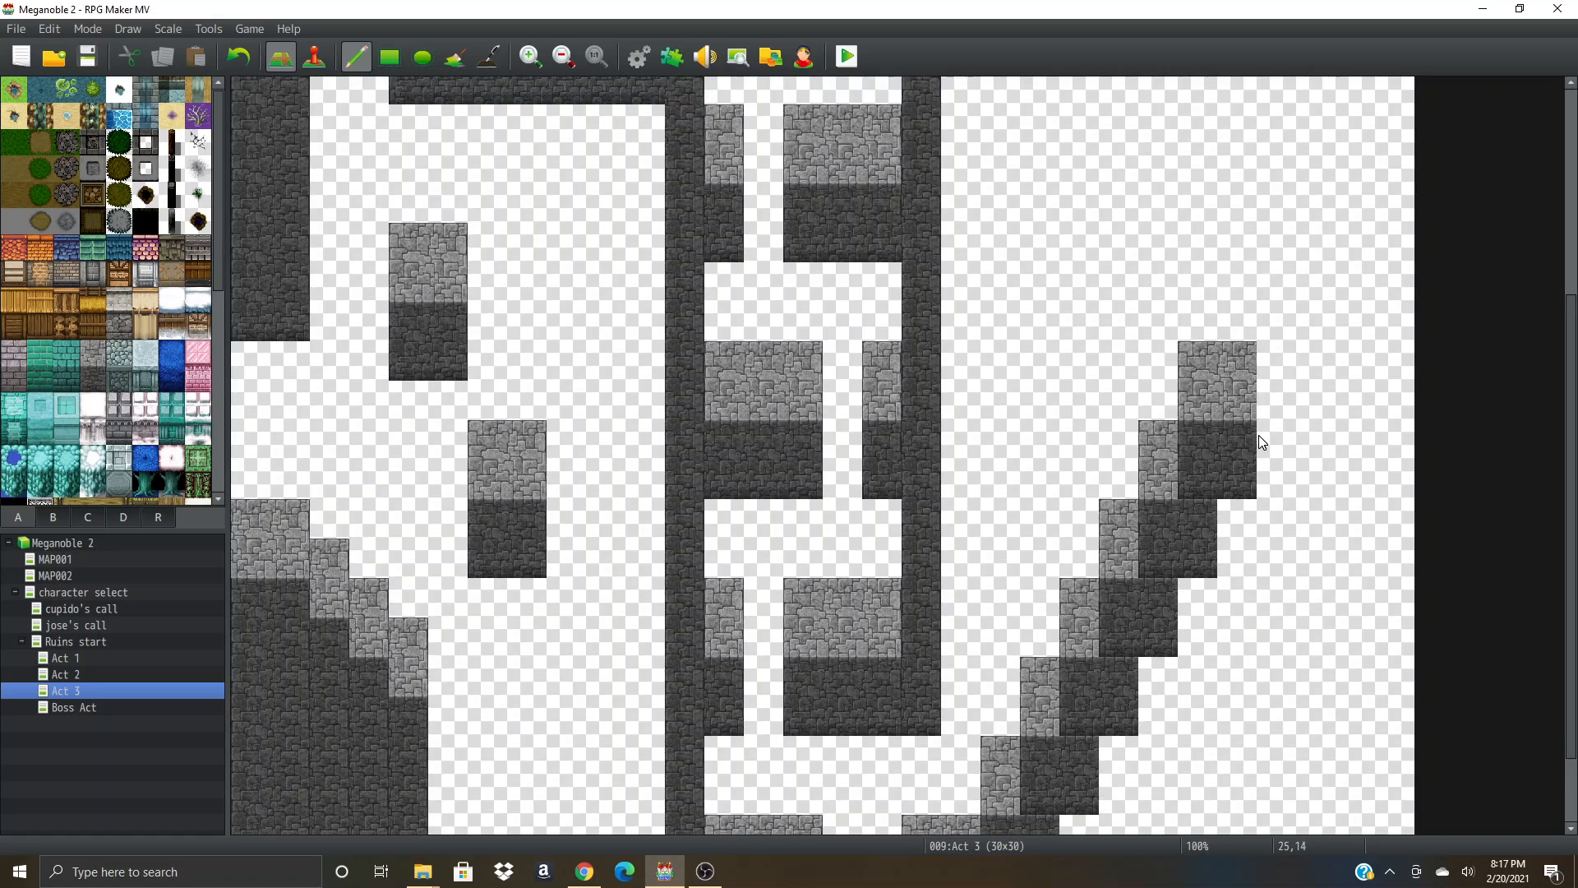
pyautogui.scroll(-2, 1259, 442)
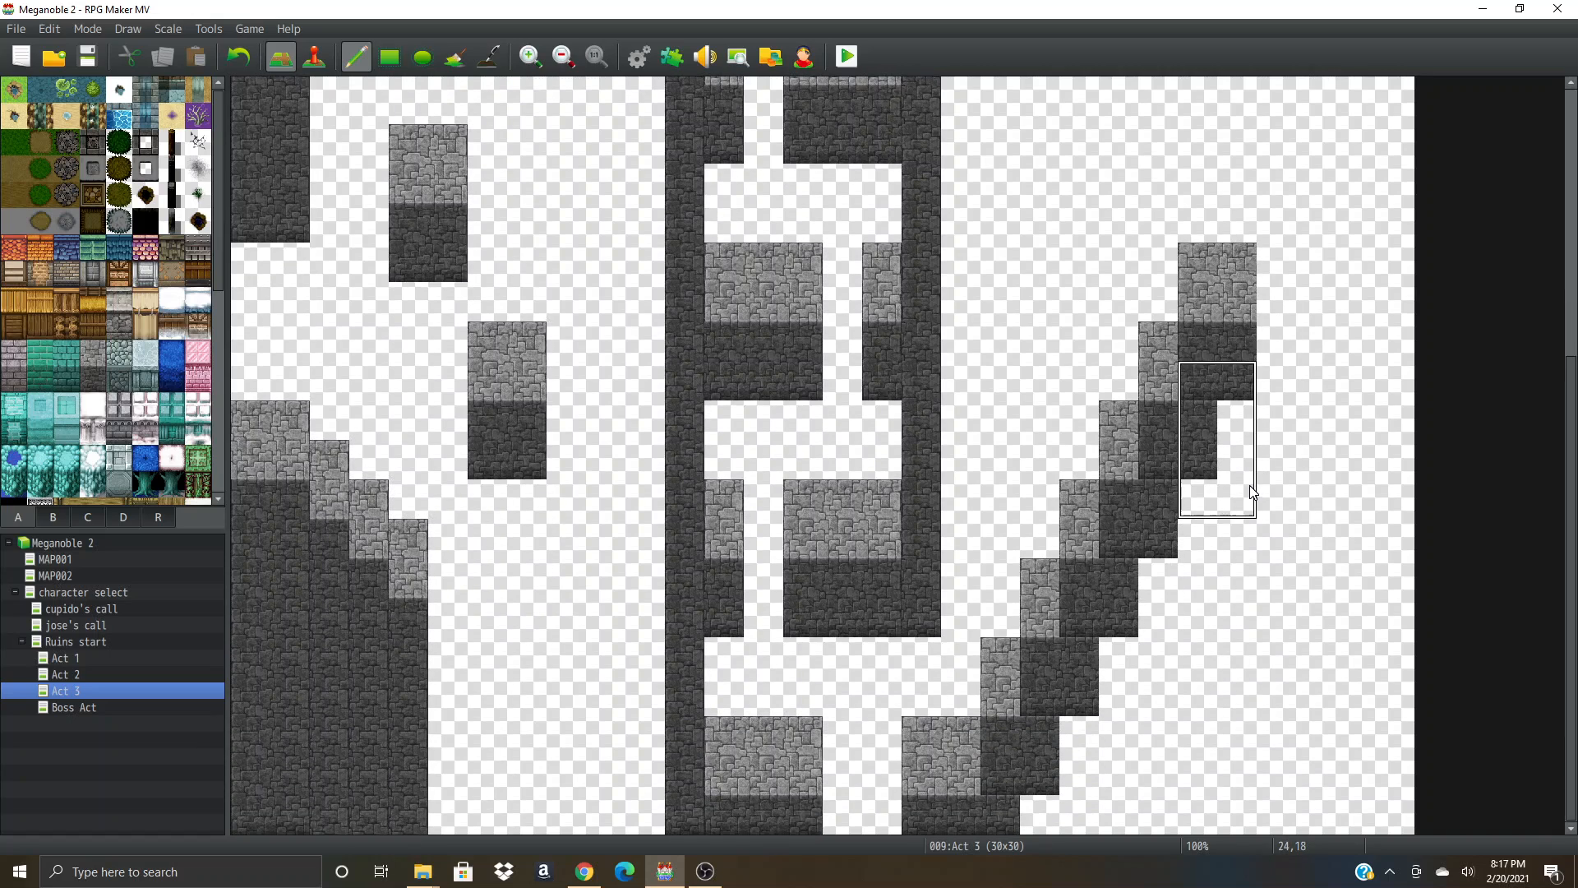
pyautogui.click(1202, 491)
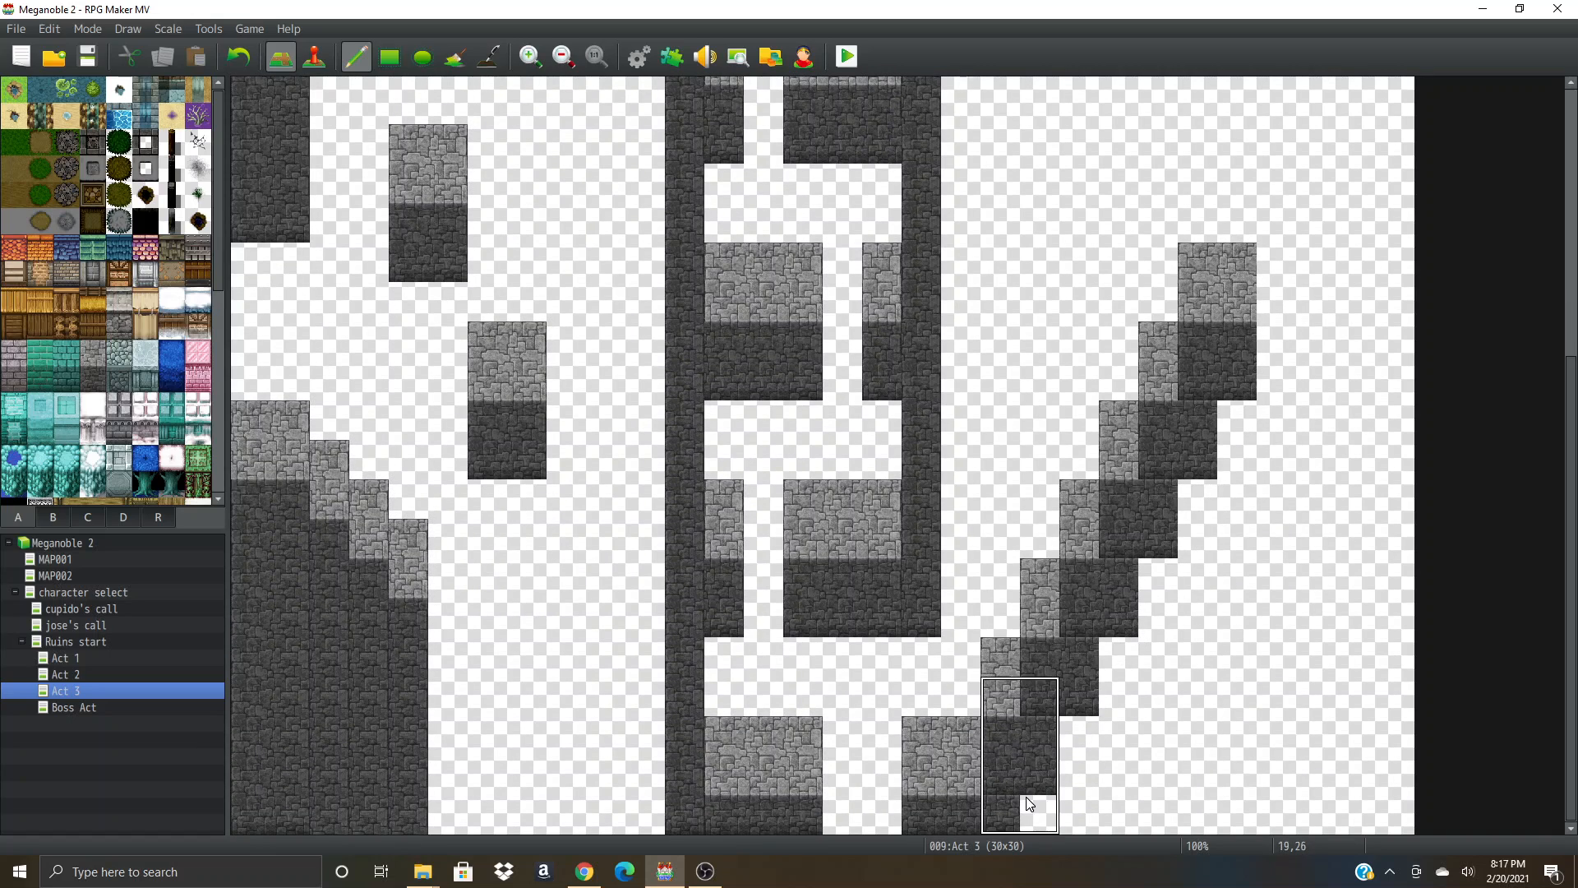
# - Copy the two-wide light-over-dark block to columns 28 and 29, rows 15 to 18, and to columns 21 and 22, rows 4 to 7
pyautogui.scroll(4, 1294, 401)
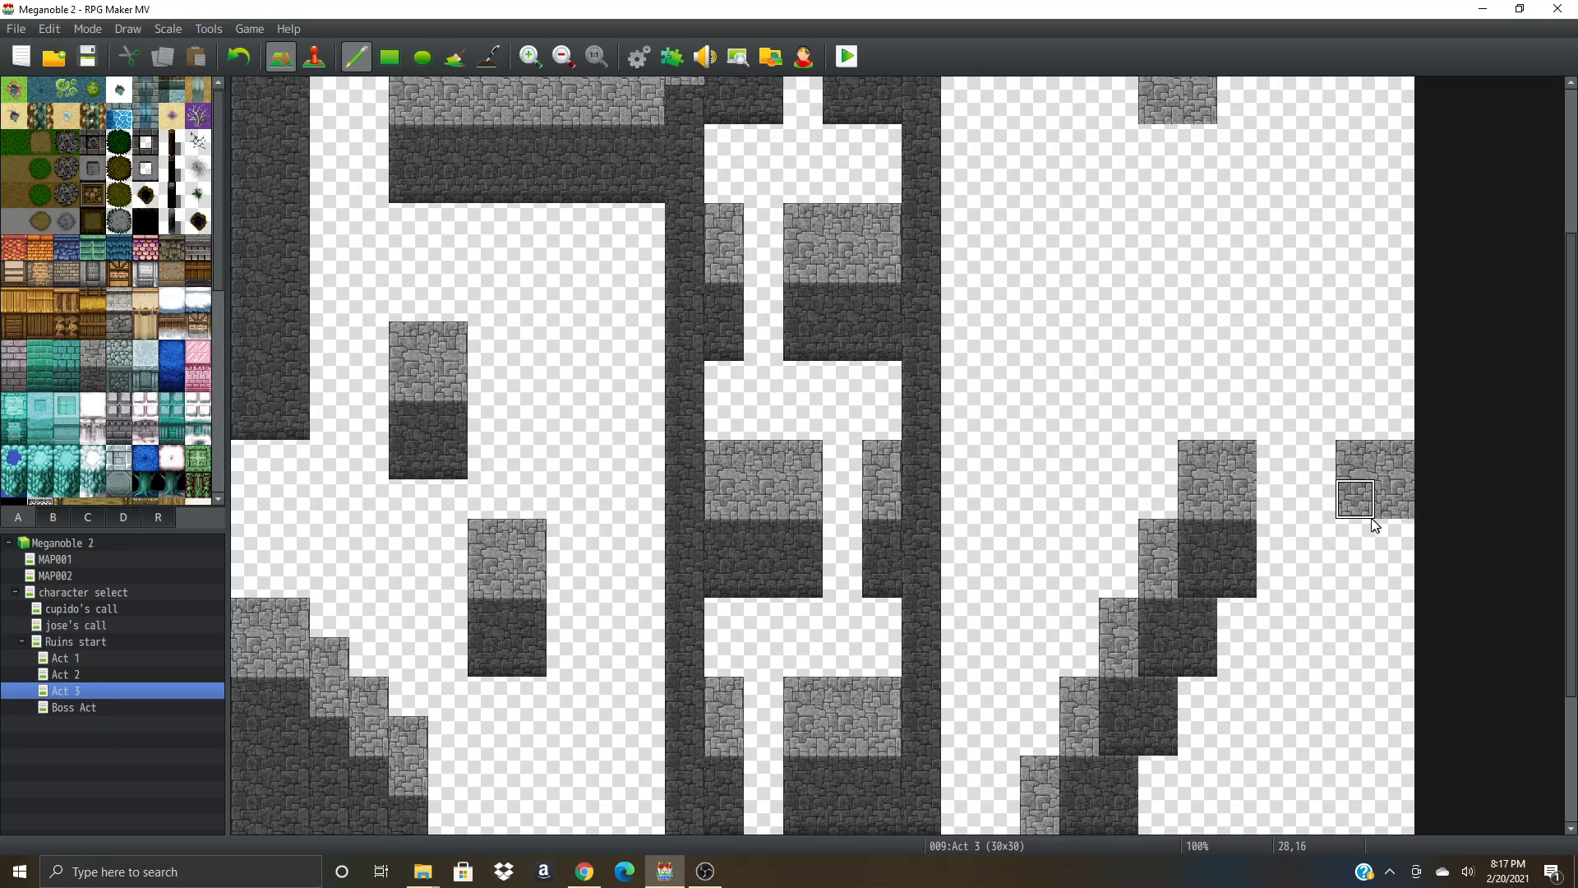
pyautogui.click(1395, 535)
pyautogui.scroll(5, 1315, 411)
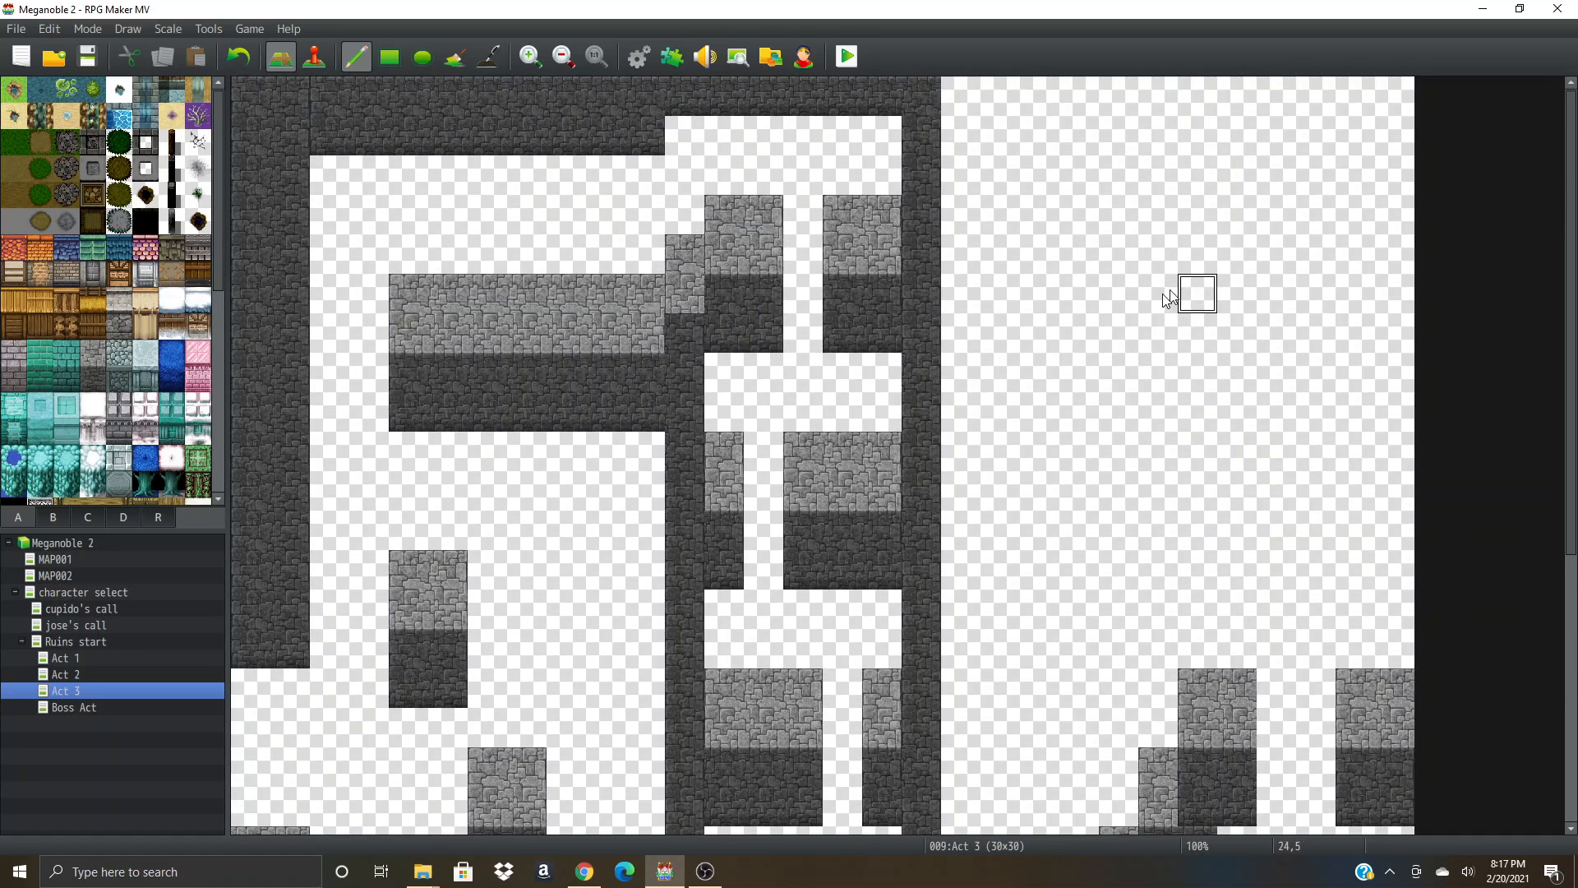
pyautogui.scroll(-5, 1208, 403)
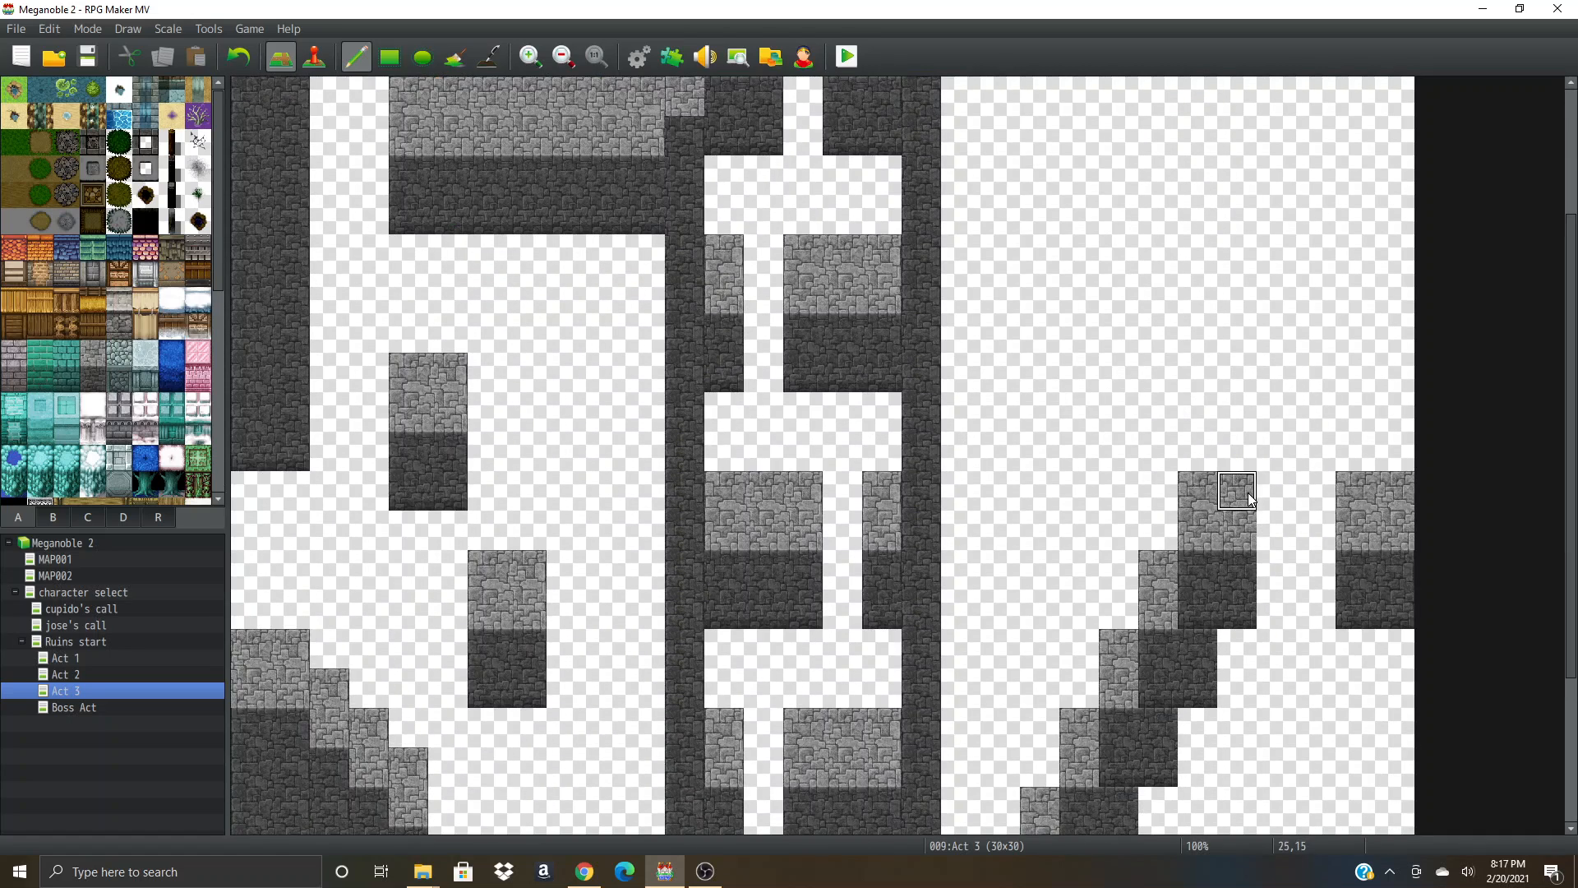
pyautogui.scroll(5, 994, 399)
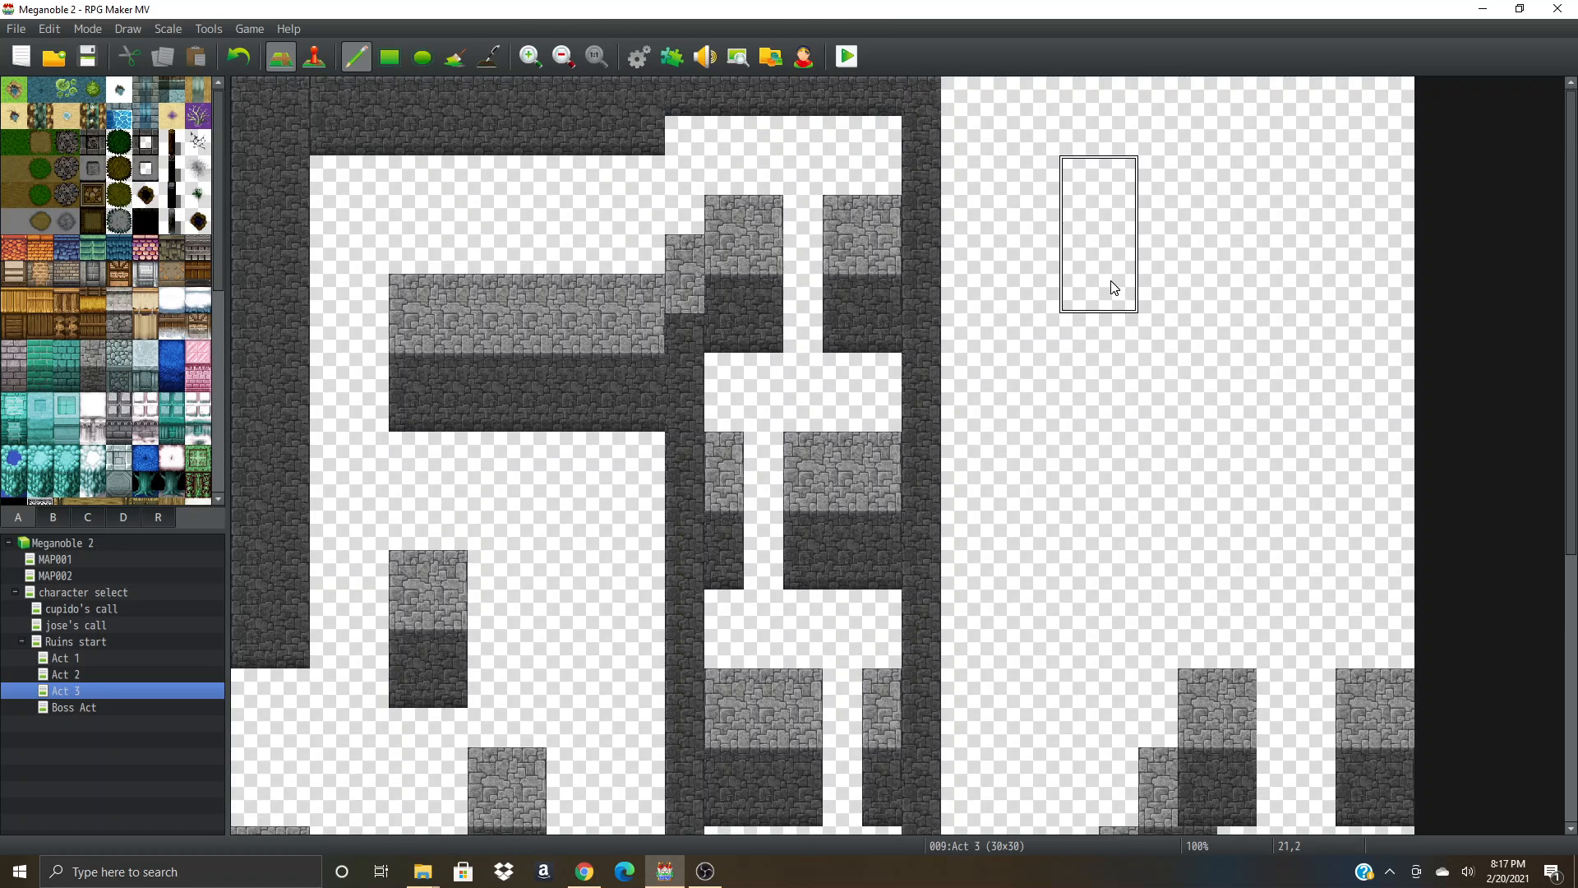
pyautogui.click(1108, 330)
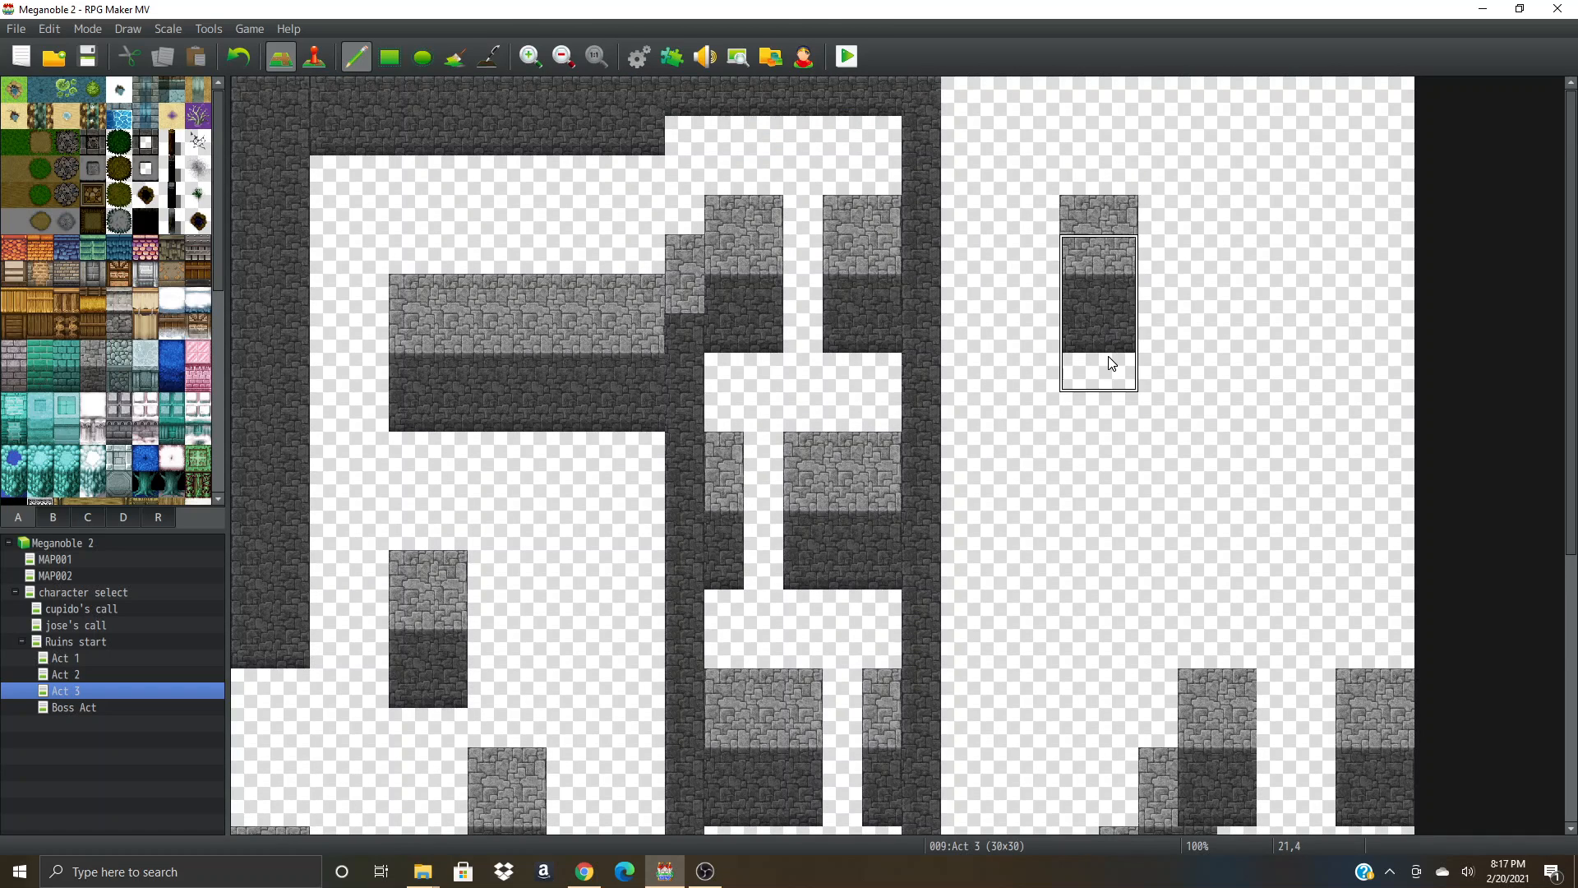
pyautogui.hotkey('ctrl', 'z')
pyautogui.click(1106, 372)
# - Paint a dark ceiling on row 0 across columns 18 to 29 and a dark platform body across columns 21 to 29, down to row 10
pyautogui.rightClick(914, 129)
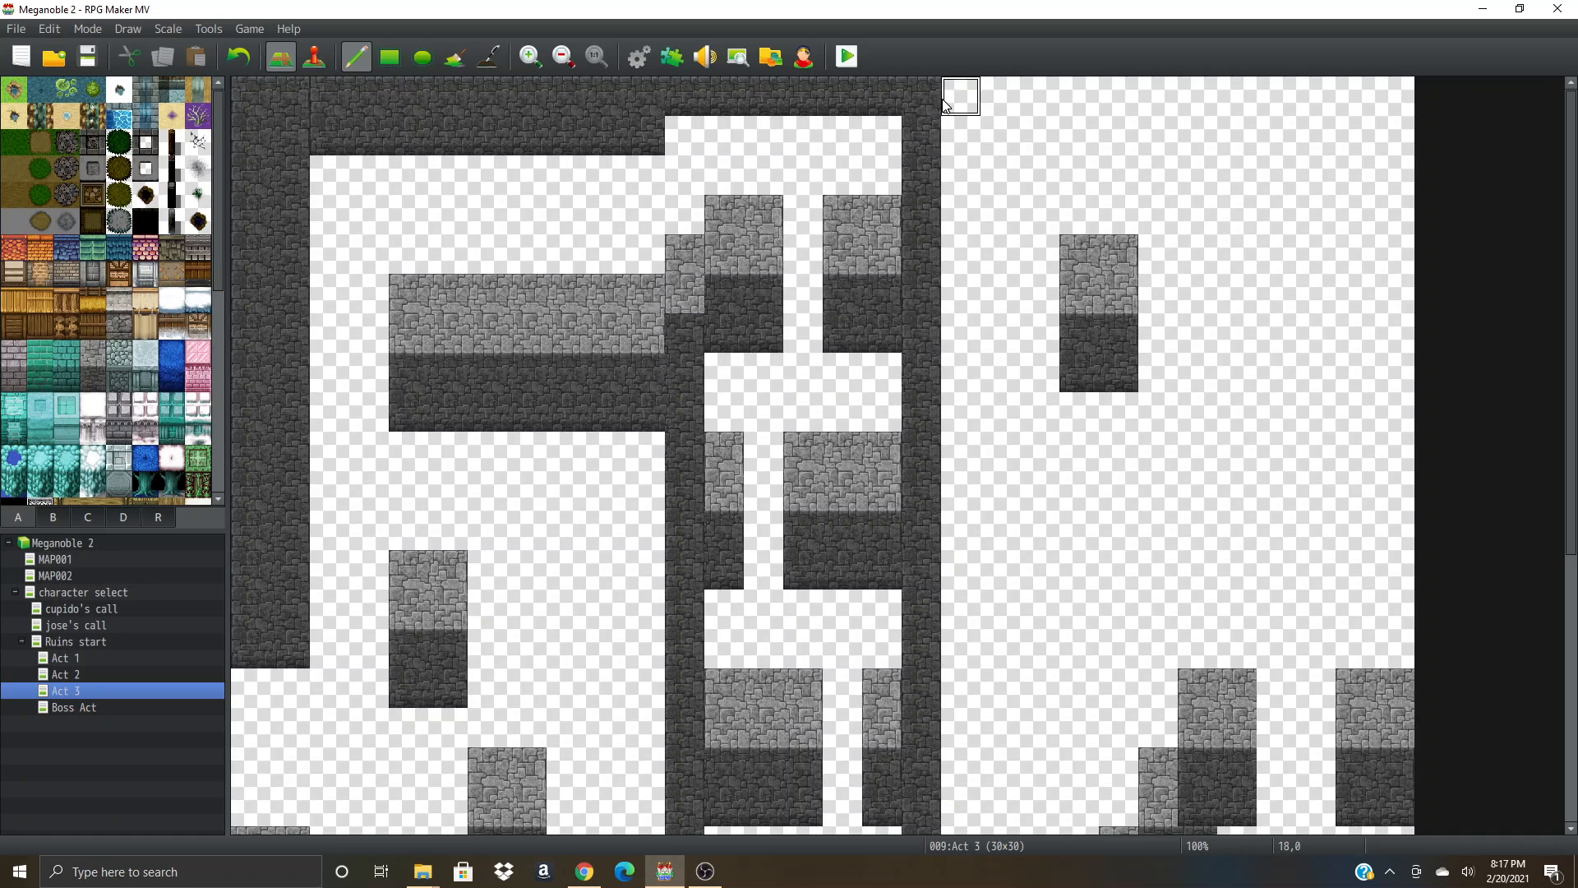
pyautogui.moveTo(960, 101); pyautogui.dragTo(1394, 97)
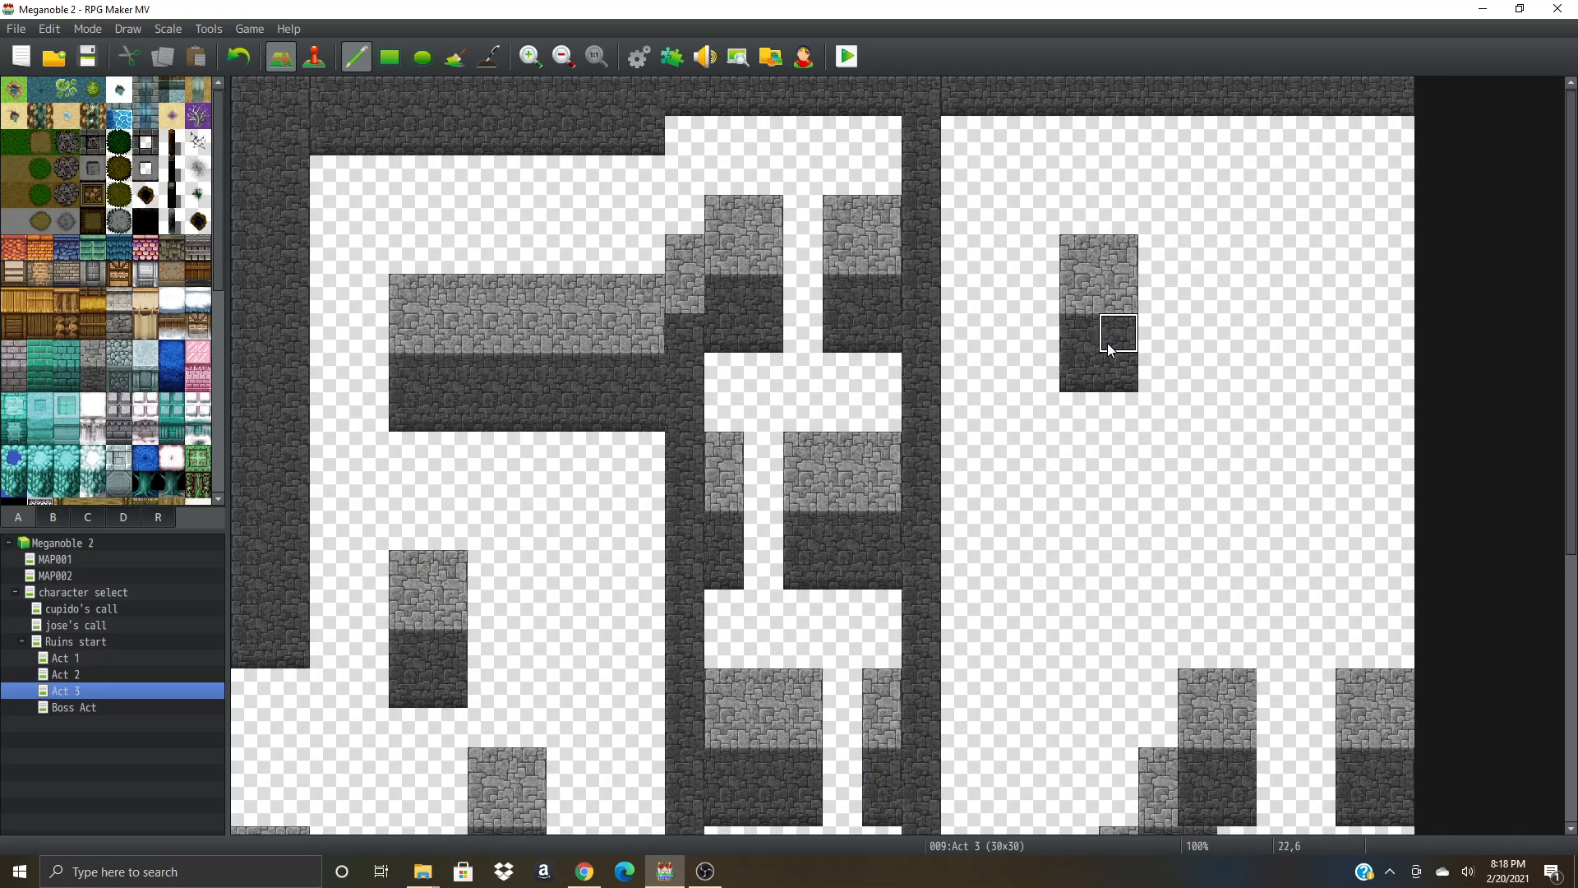
pyautogui.moveTo(1085, 411)
pyautogui.mouseDown()
pyautogui.moveTo(1133, 456)
pyautogui.moveTo(1089, 446)
pyautogui.moveTo(1136, 486)
pyautogui.moveTo(1357, 491)
pyautogui.moveTo(1396, 372)
pyautogui.moveTo(1182, 347)
pyautogui.moveTo(1418, 348)
pyautogui.moveTo(1118, 411)
pyautogui.moveTo(1372, 418)
pyautogui.mouseUp()
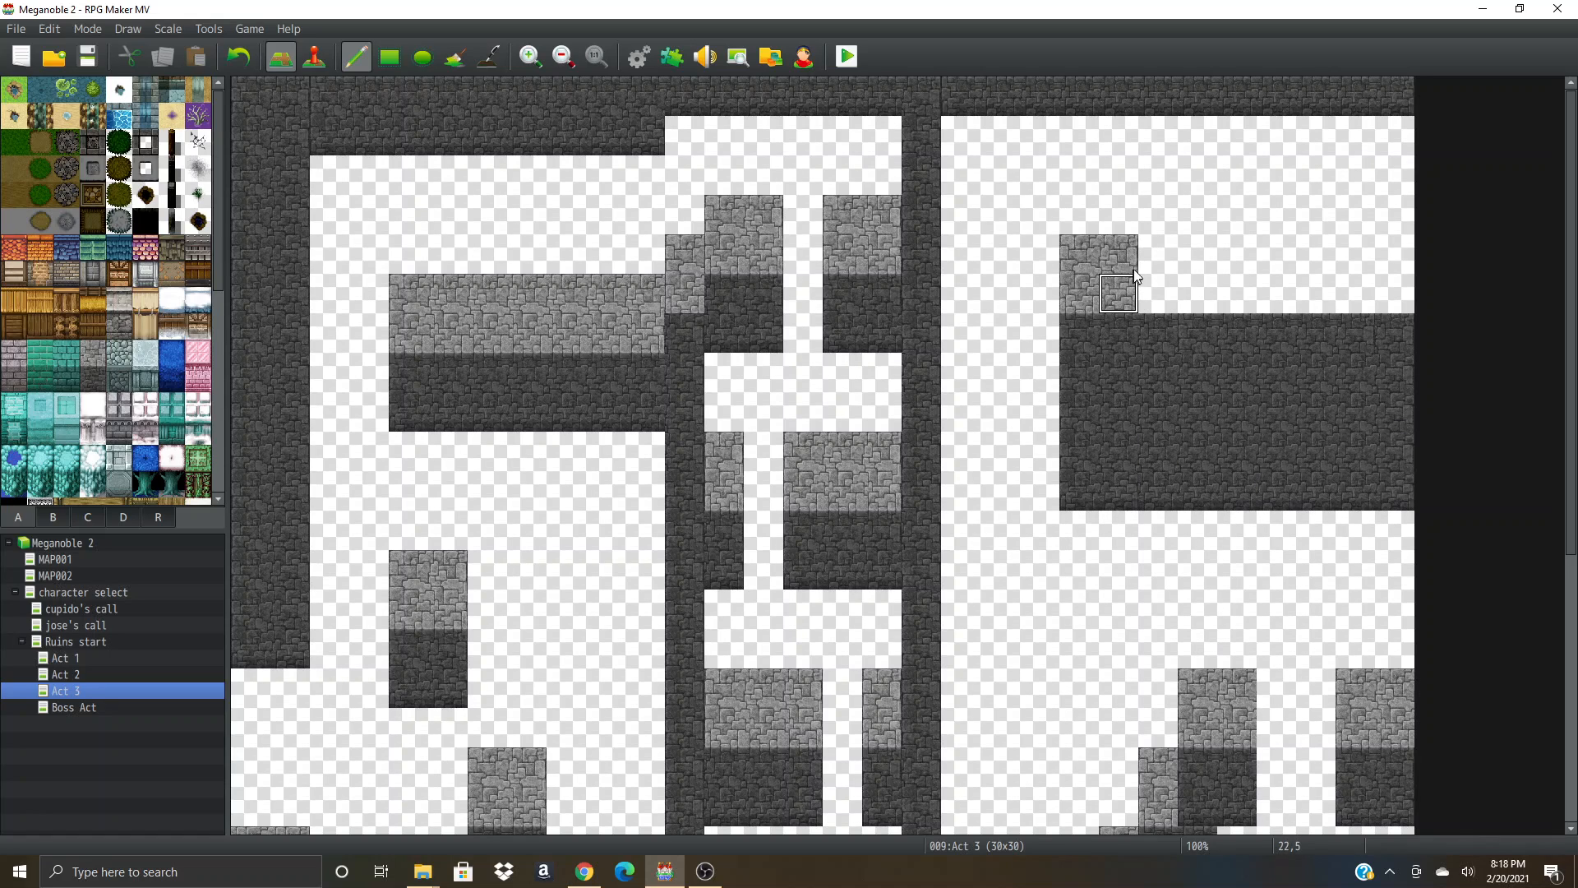
# - Surface the upper platform with light stone on rows 4 and 5, and close column 29 with dark stone from the ceiling down to the platform
pyautogui.moveTo(1136, 275)
pyautogui.mouseDown()
pyautogui.moveTo(1187, 337)
pyautogui.moveTo(1437, 328)
pyautogui.mouseUp()
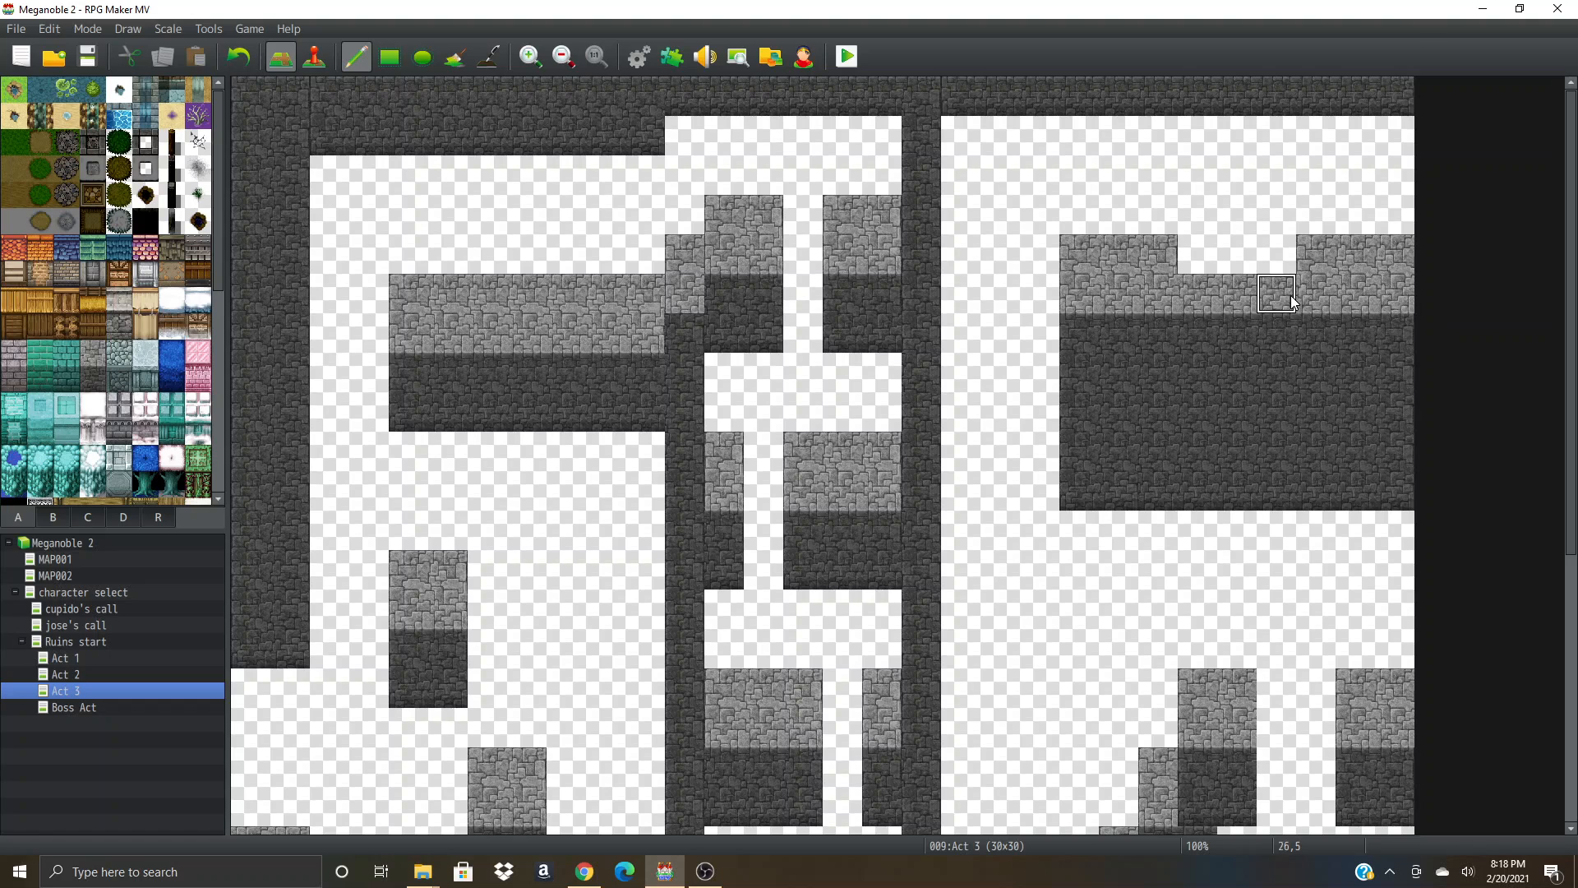
pyautogui.moveTo(1176, 273); pyautogui.dragTo(1365, 263)
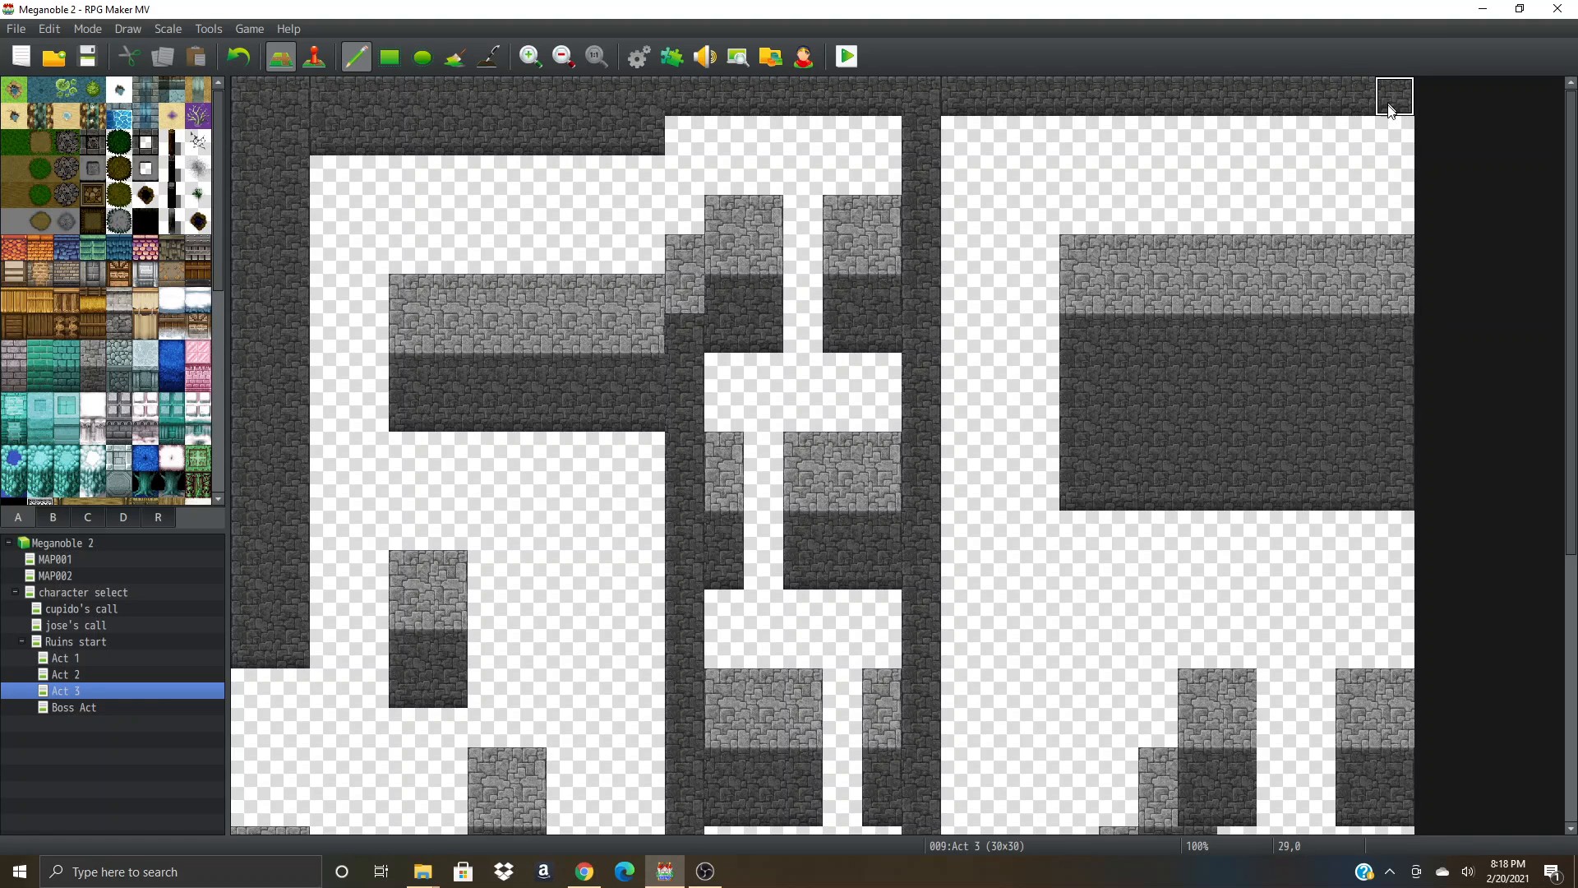
pyautogui.moveTo(1389, 110); pyautogui.dragTo(1408, 343)
# - Examine the Act 3 layout from the ceiling down to the staircase and floating blocks
pyautogui.scroll(-2, 1339, 345)
pyautogui.scroll(-1, 440, 475)
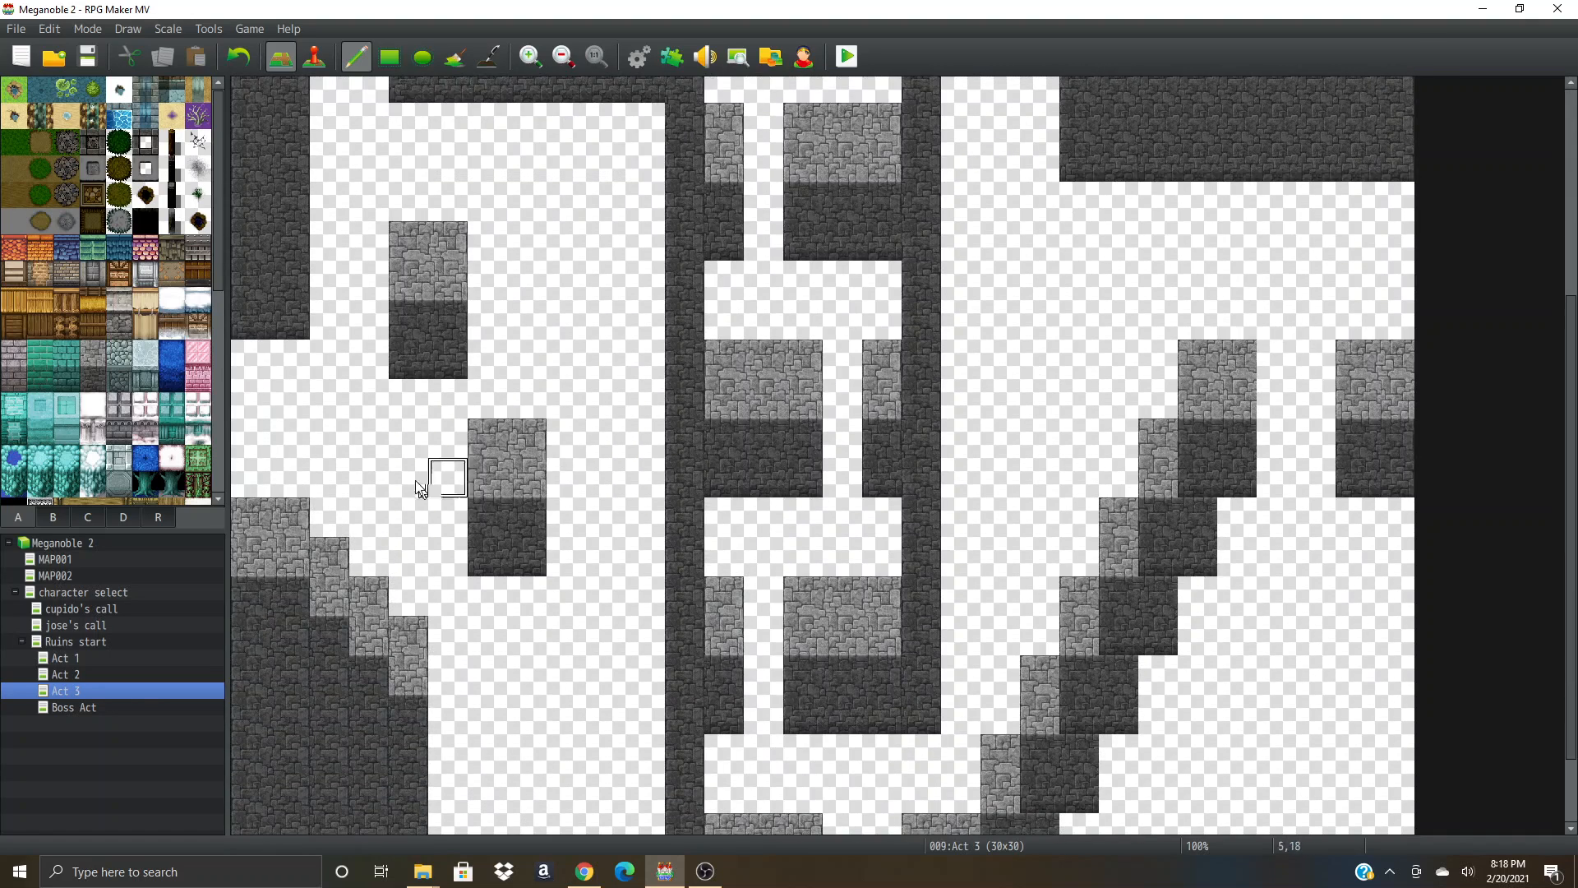
pyautogui.scroll(1, 382, 362)
pyautogui.scroll(1, 380, 395)
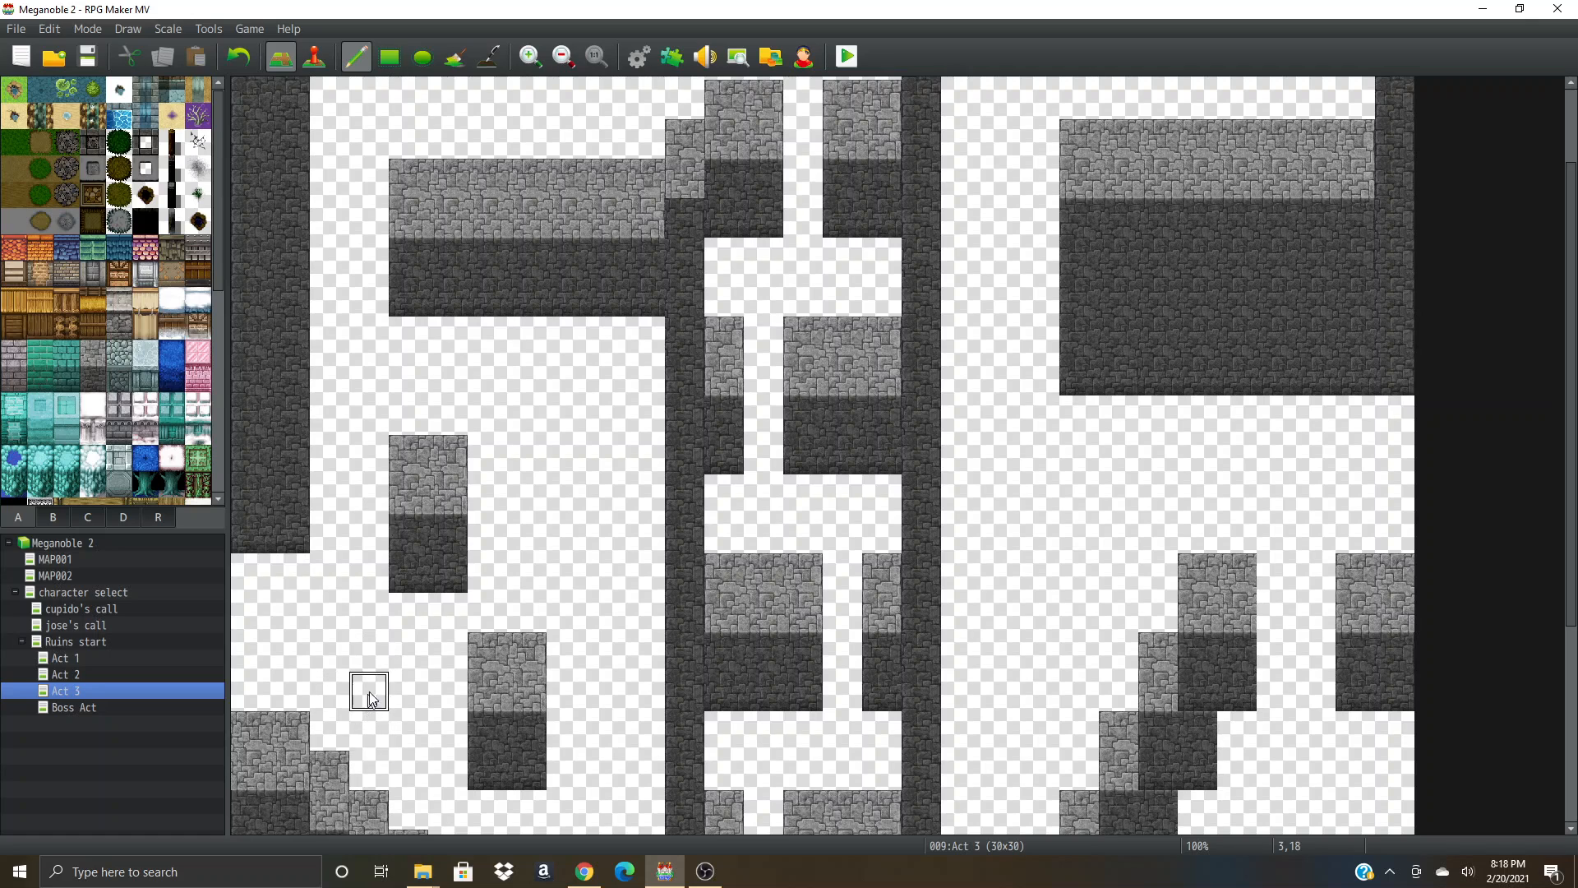
pyautogui.scroll(-1, 374, 674)
pyautogui.scroll(2, 383, 271)
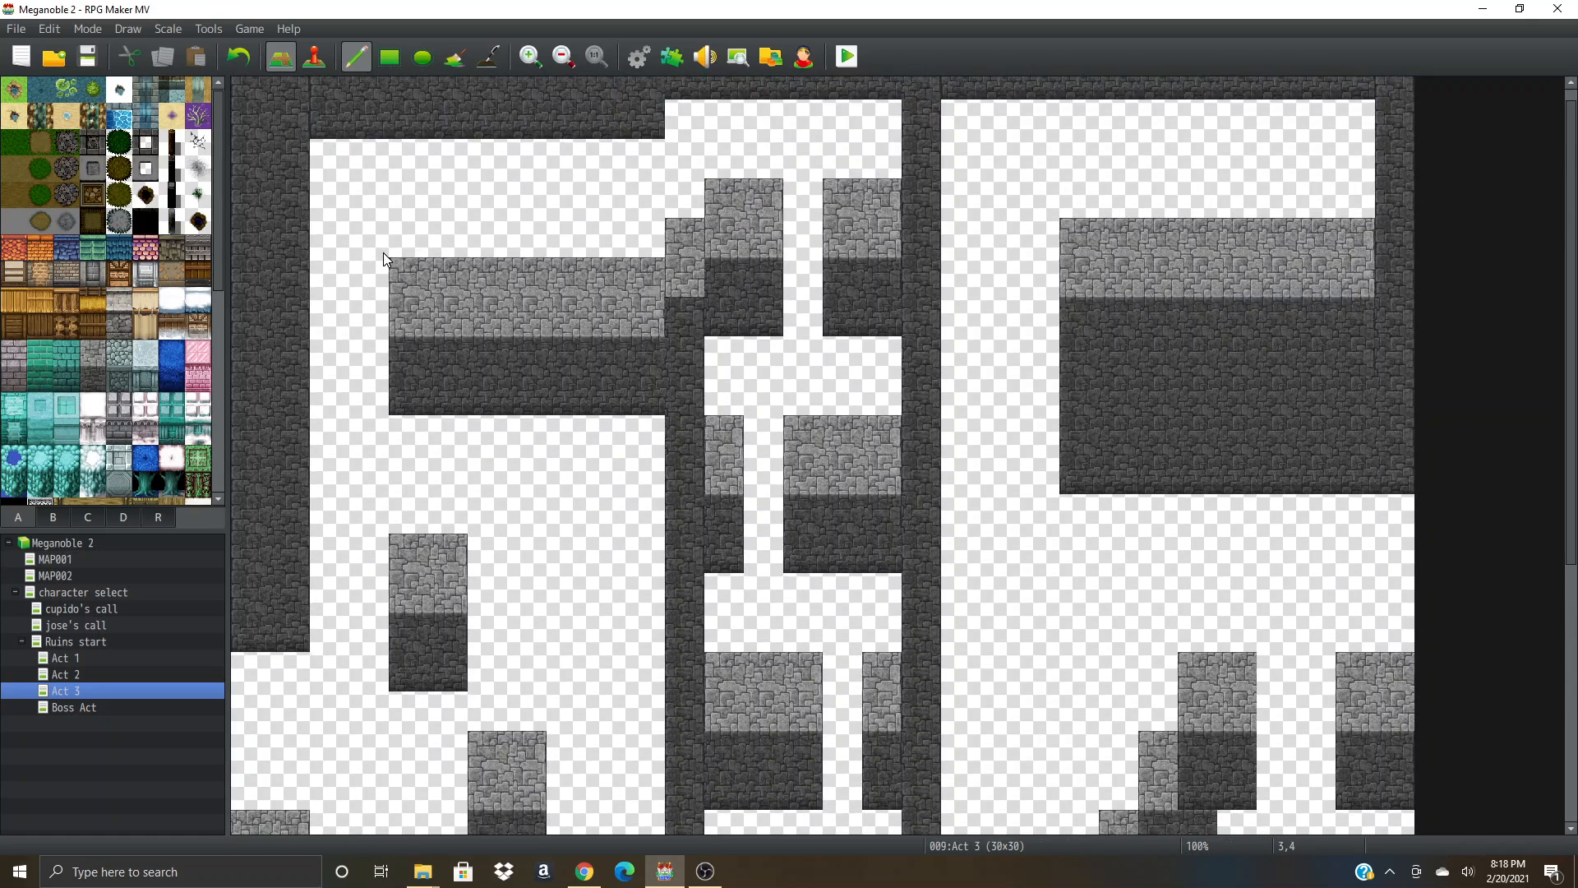
pyautogui.scroll(-1, 805, 386)
pyautogui.scroll(-3, 828, 469)
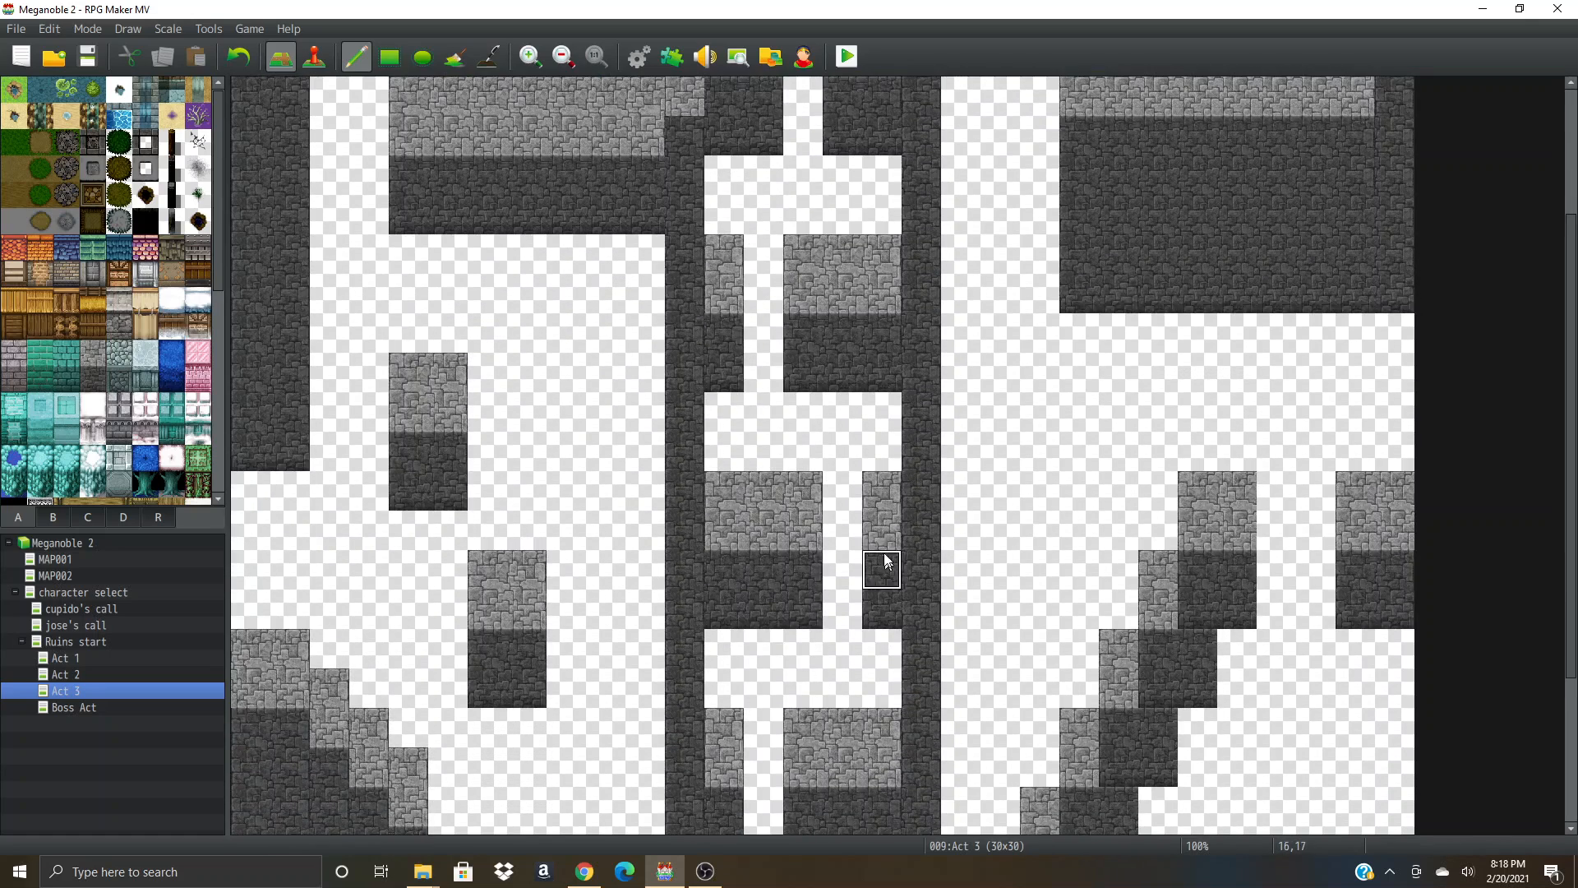
pyautogui.scroll(2, 1118, 353)
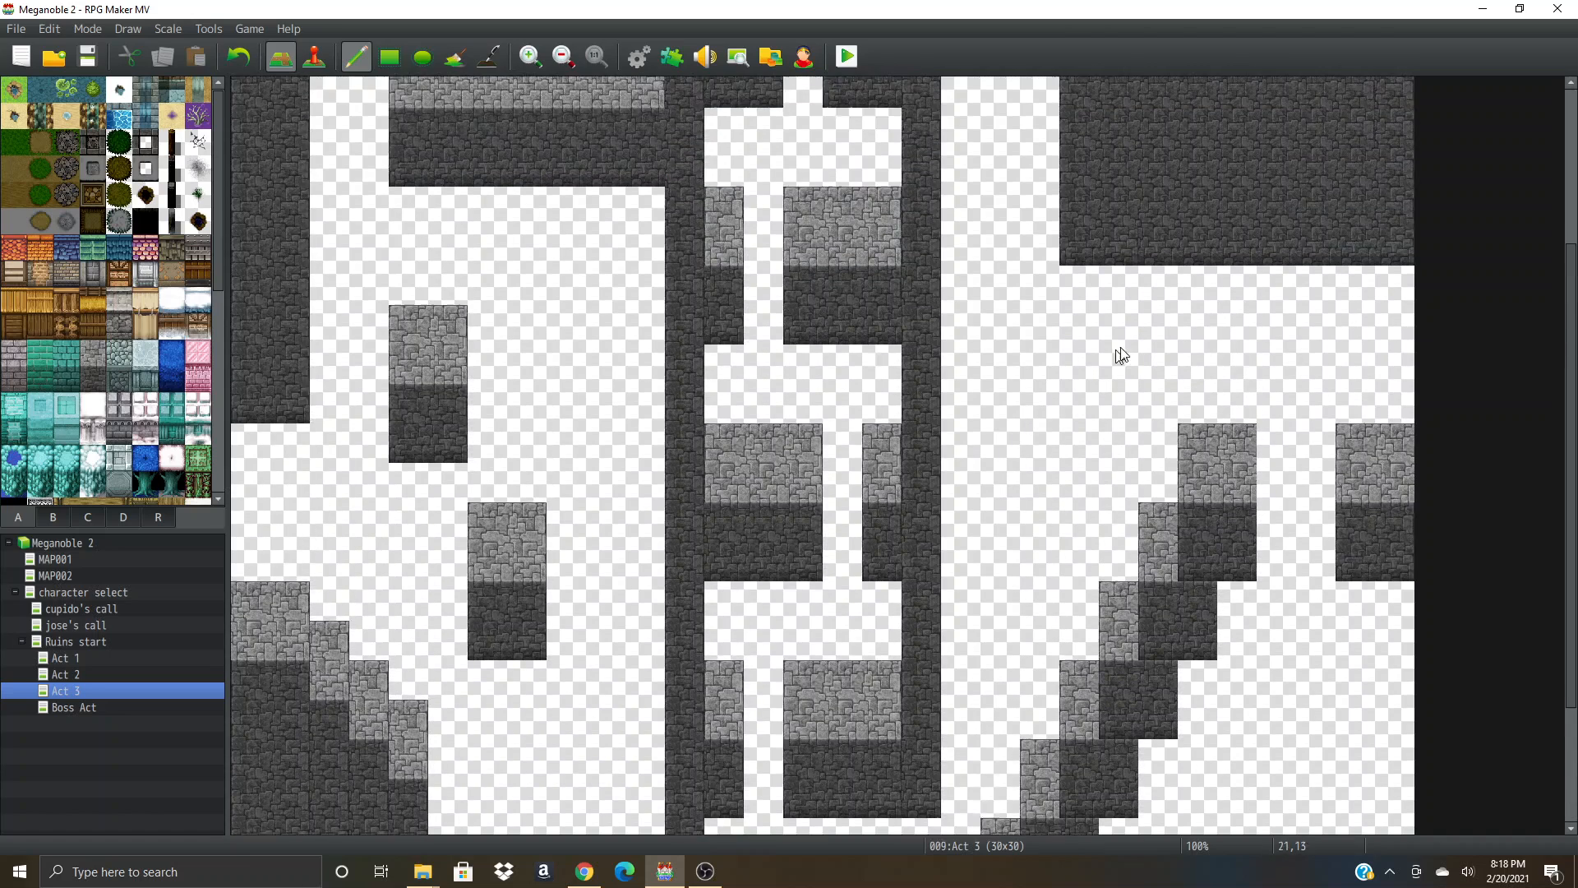
# - Fill dark stone down to the map's bottom edge beneath the staircase through column 25 and beneath the block in columns 28 and 29
pyautogui.scroll(-2, 1295, 424)
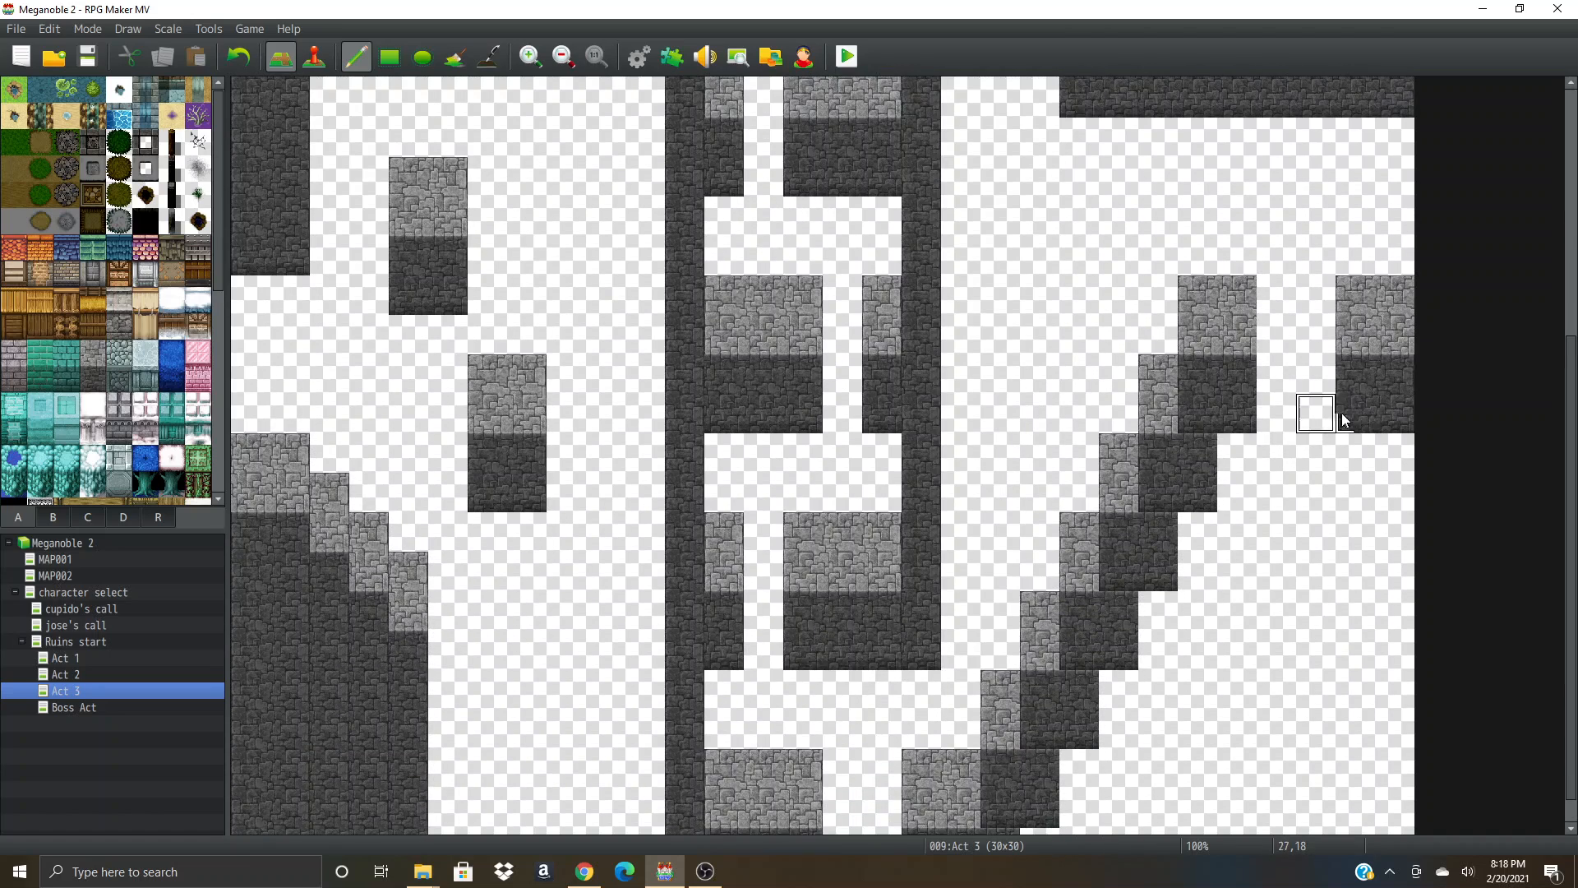
pyautogui.scroll(-1, 1197, 408)
pyautogui.click(1229, 420)
pyautogui.moveTo(1230, 421)
pyautogui.mouseDown()
pyautogui.moveTo(1232, 729)
pyautogui.moveTo(1146, 814)
pyautogui.moveTo(1085, 728)
pyautogui.moveTo(1197, 747)
pyautogui.moveTo(1118, 658)
pyautogui.moveTo(1116, 694)
pyautogui.moveTo(1196, 530)
pyautogui.moveTo(1210, 653)
pyautogui.mouseUp()
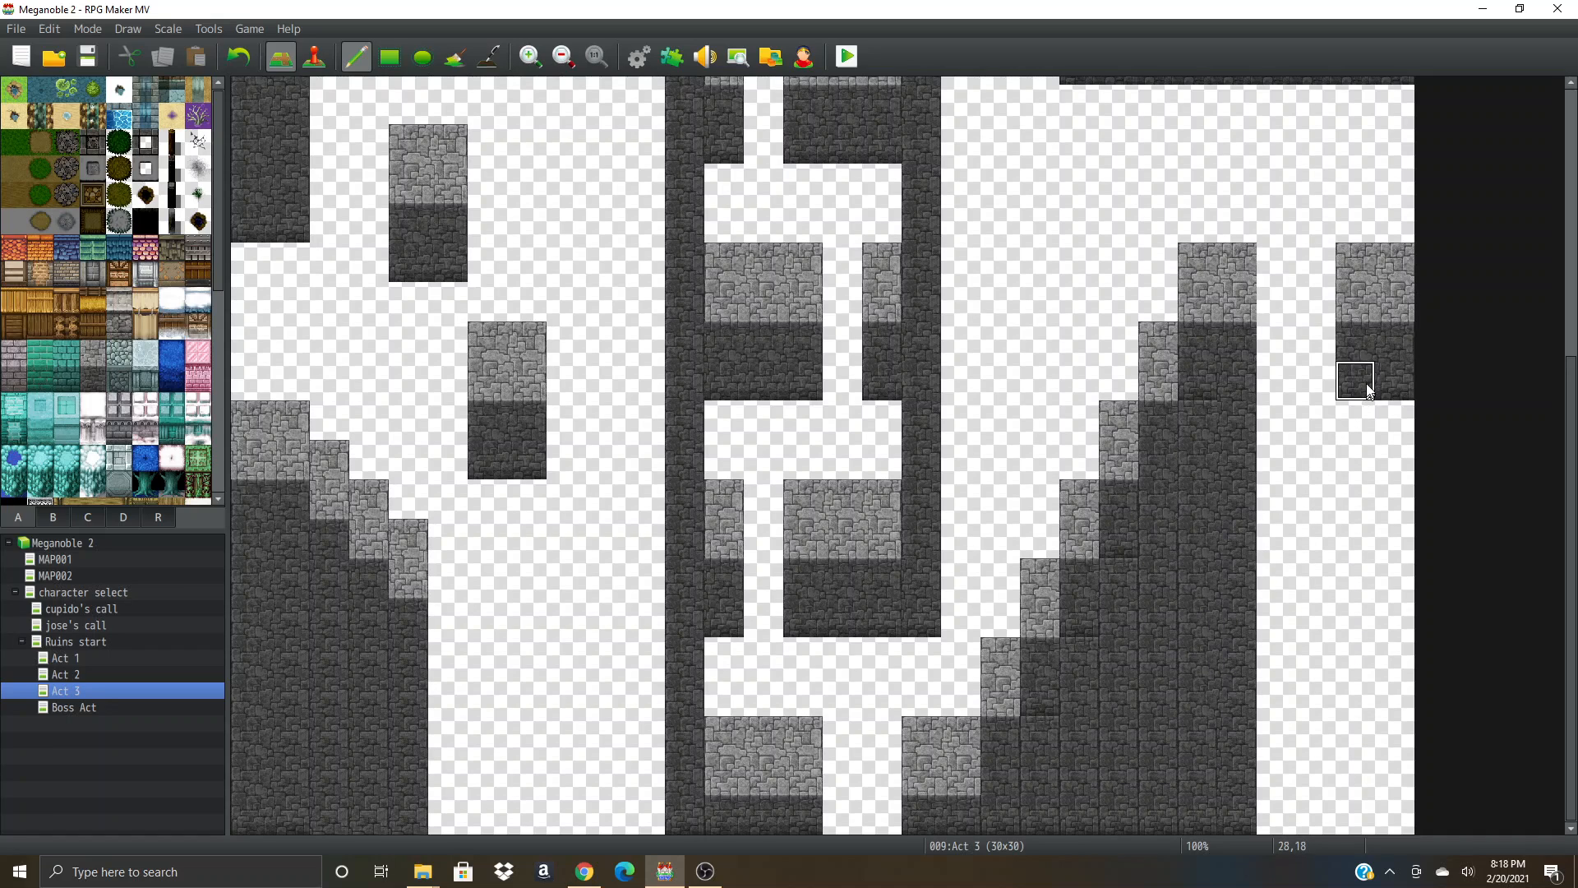
pyautogui.click(390, 57)
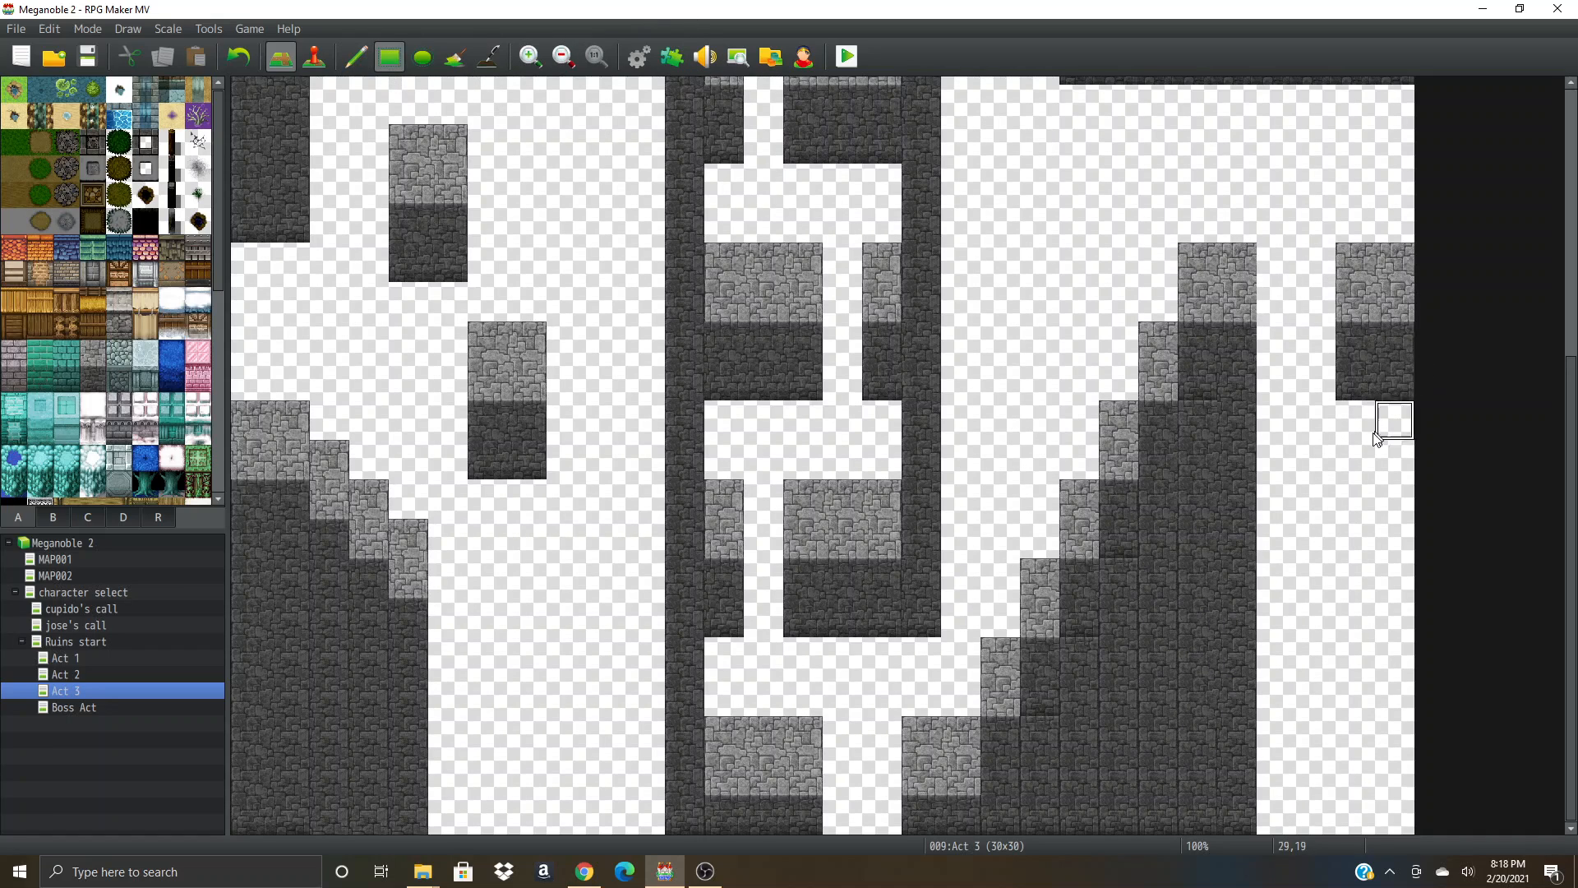
pyautogui.moveTo(1384, 416)
pyautogui.mouseDown()
pyautogui.moveTo(1349, 437)
pyautogui.moveTo(1356, 822)
pyautogui.mouseUp()
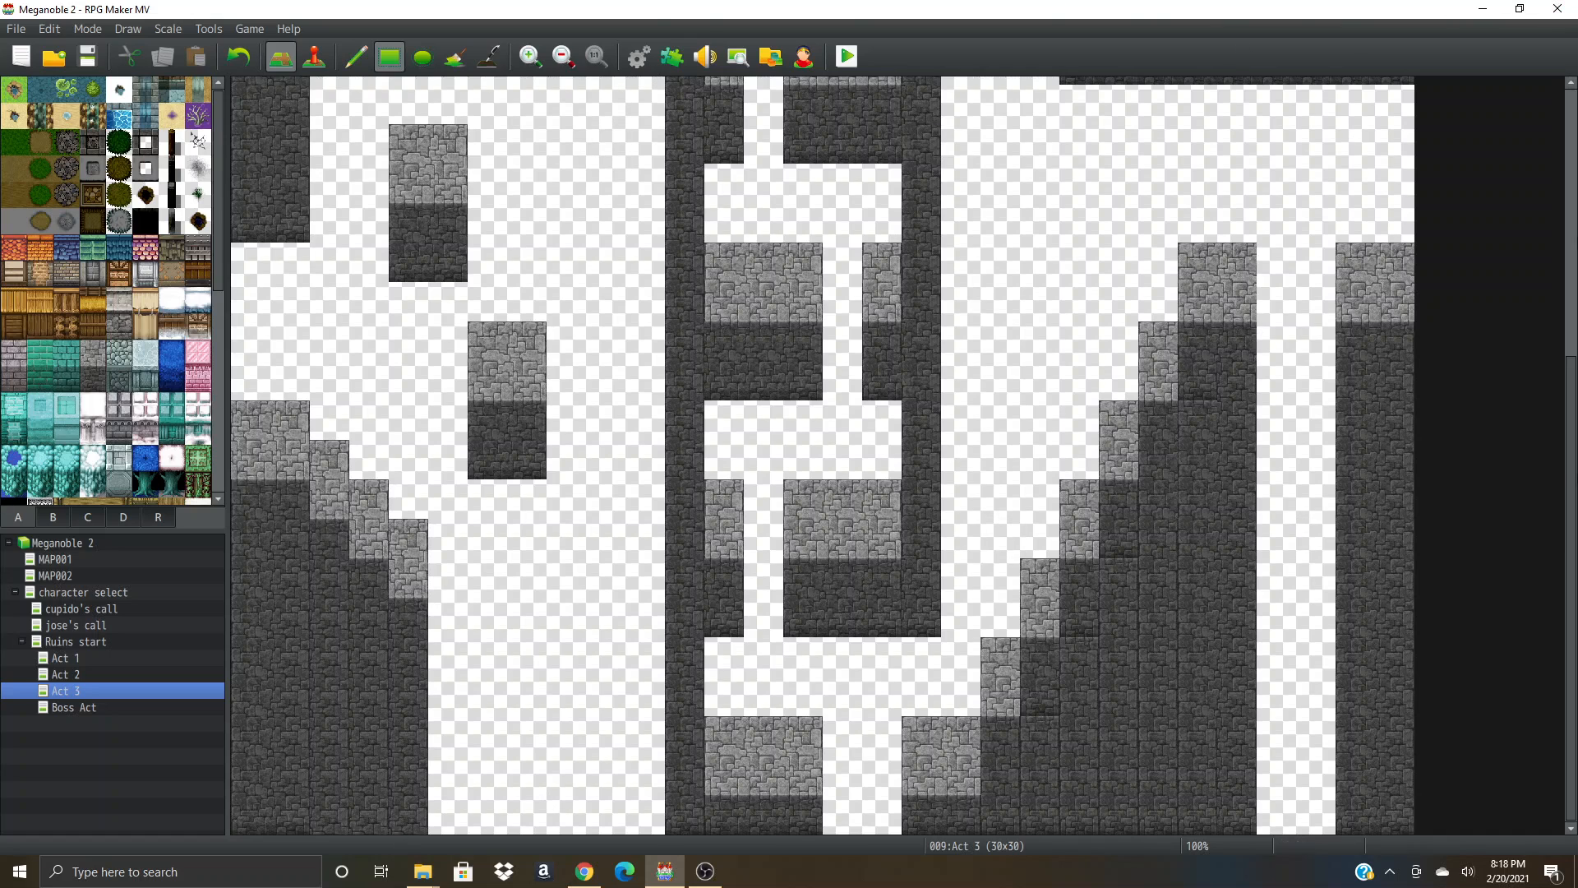
pyautogui.scroll(6, 1094, 329)
pyautogui.scroll(-2, 1150, 493)
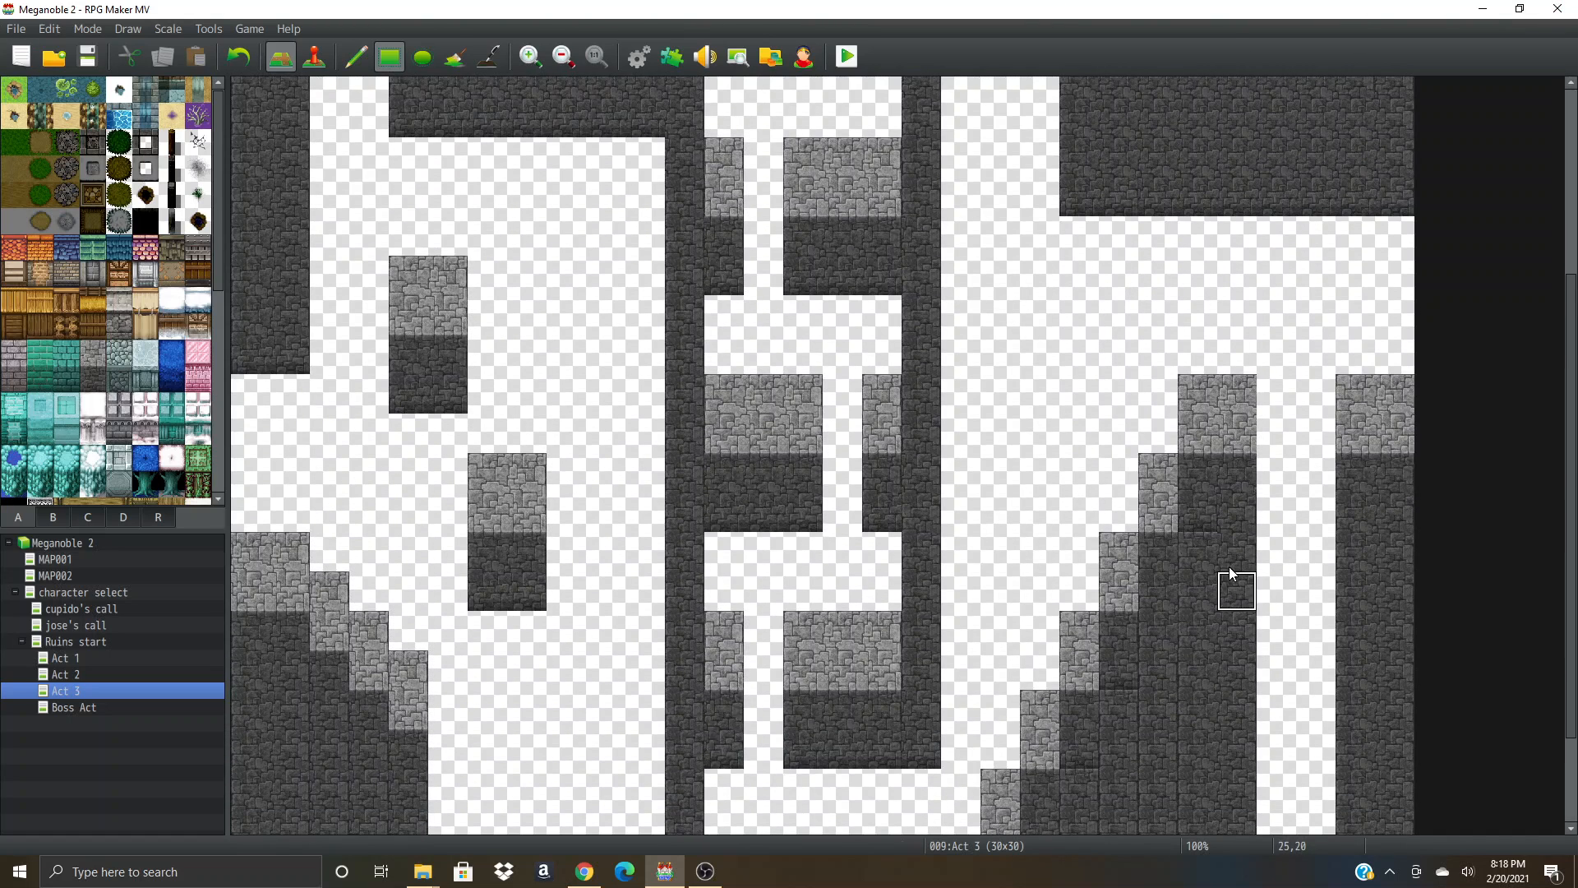
pyautogui.scroll(-2, 1237, 649)
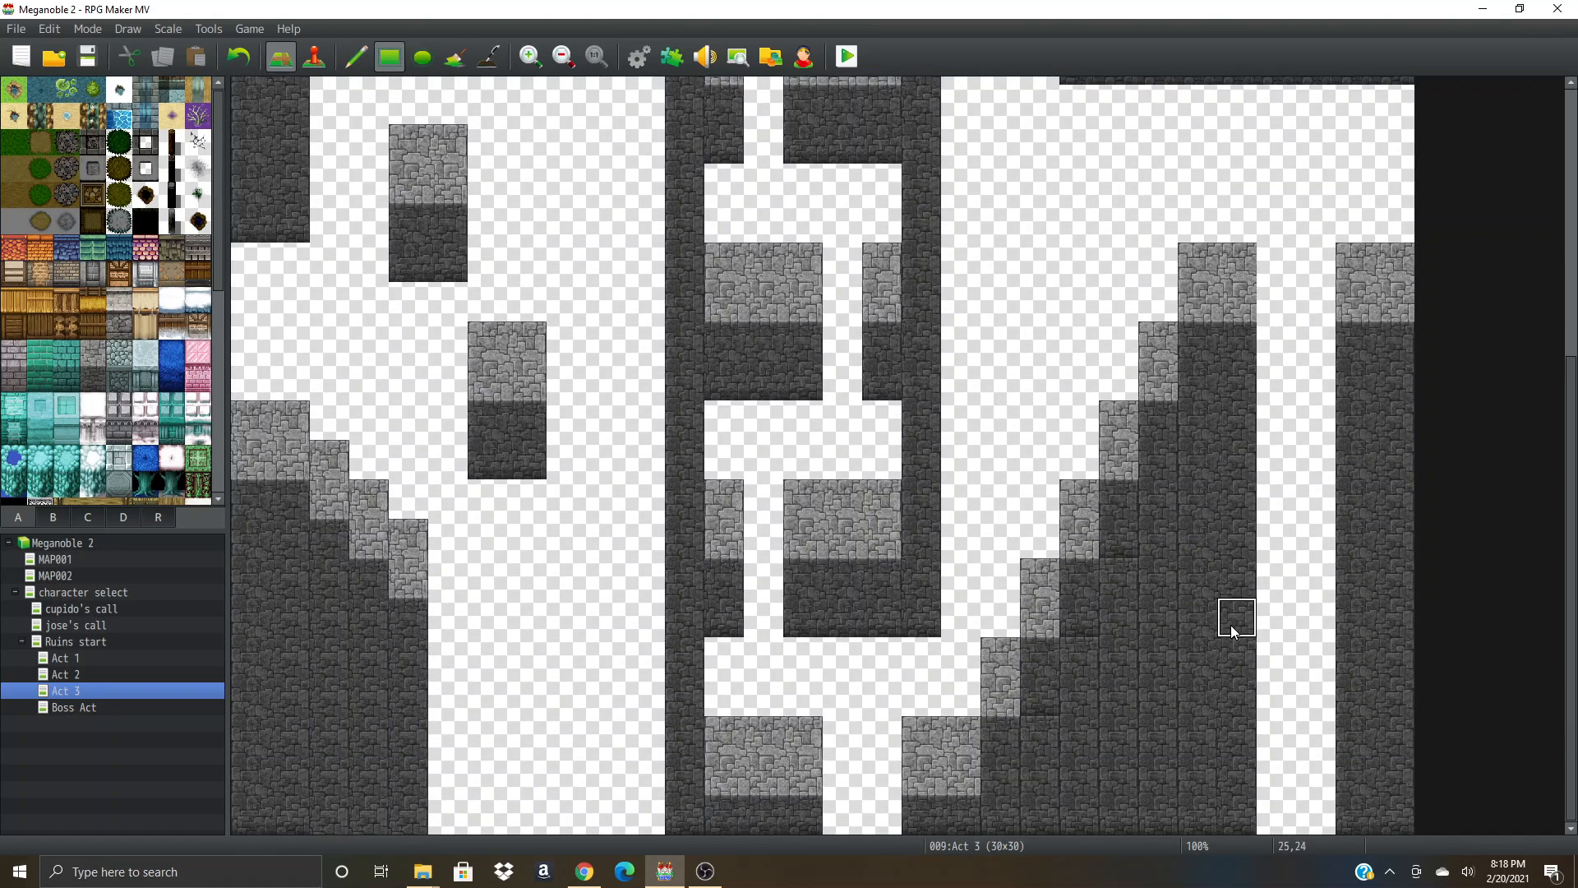
pyautogui.scroll(4, 1230, 623)
pyautogui.scroll(6, 1224, 624)
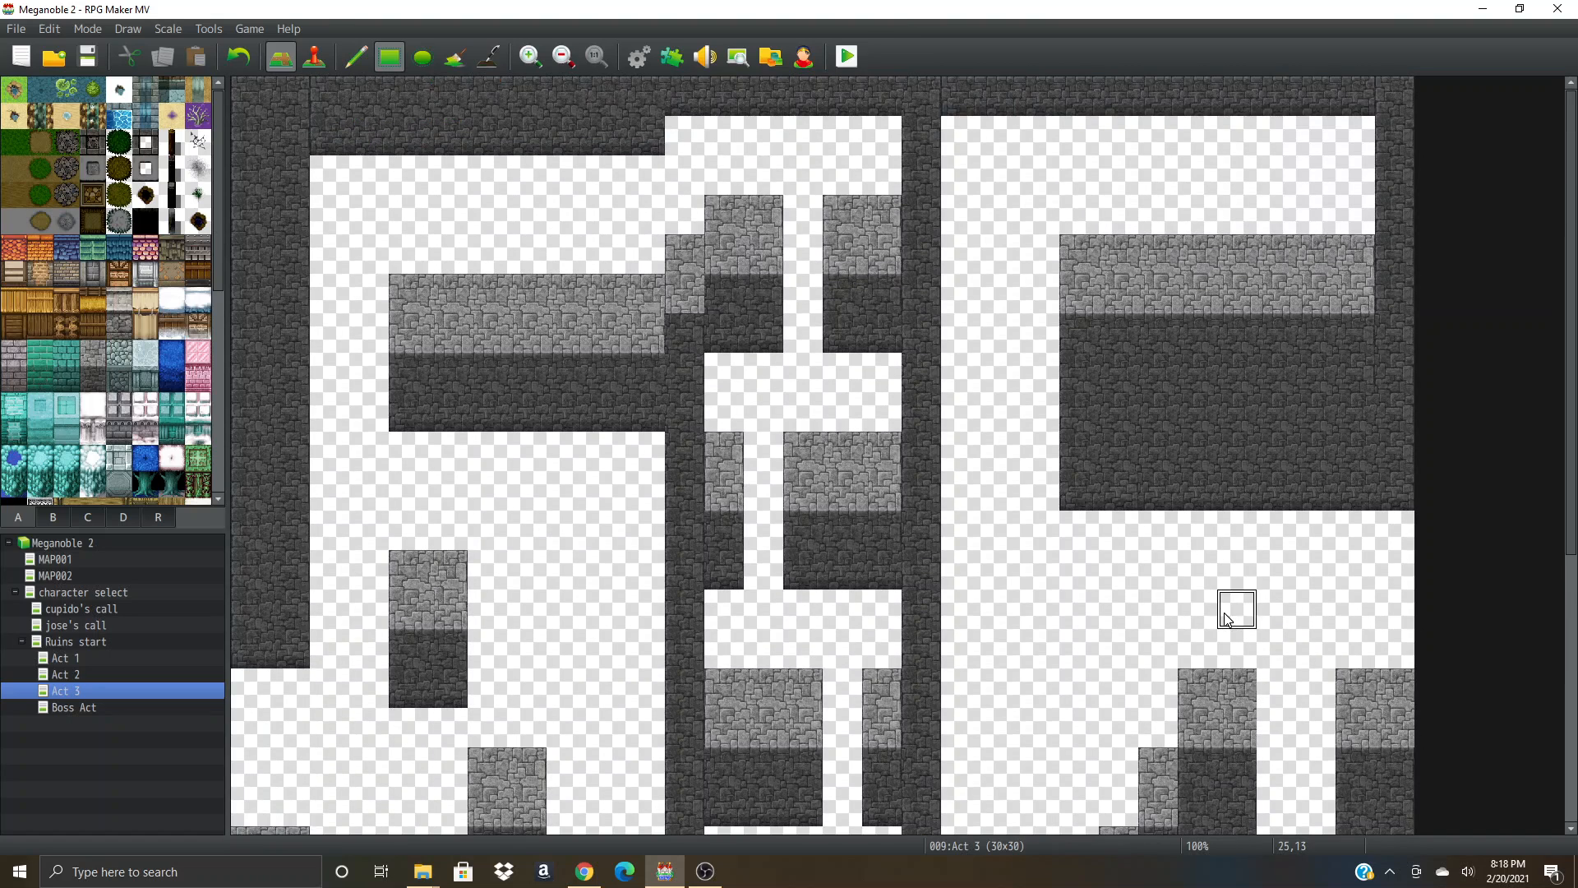
# - Examine the Act 3 layout between the upper platform, the central shaft and the staircase below
pyautogui.scroll(-6, 1113, 581)
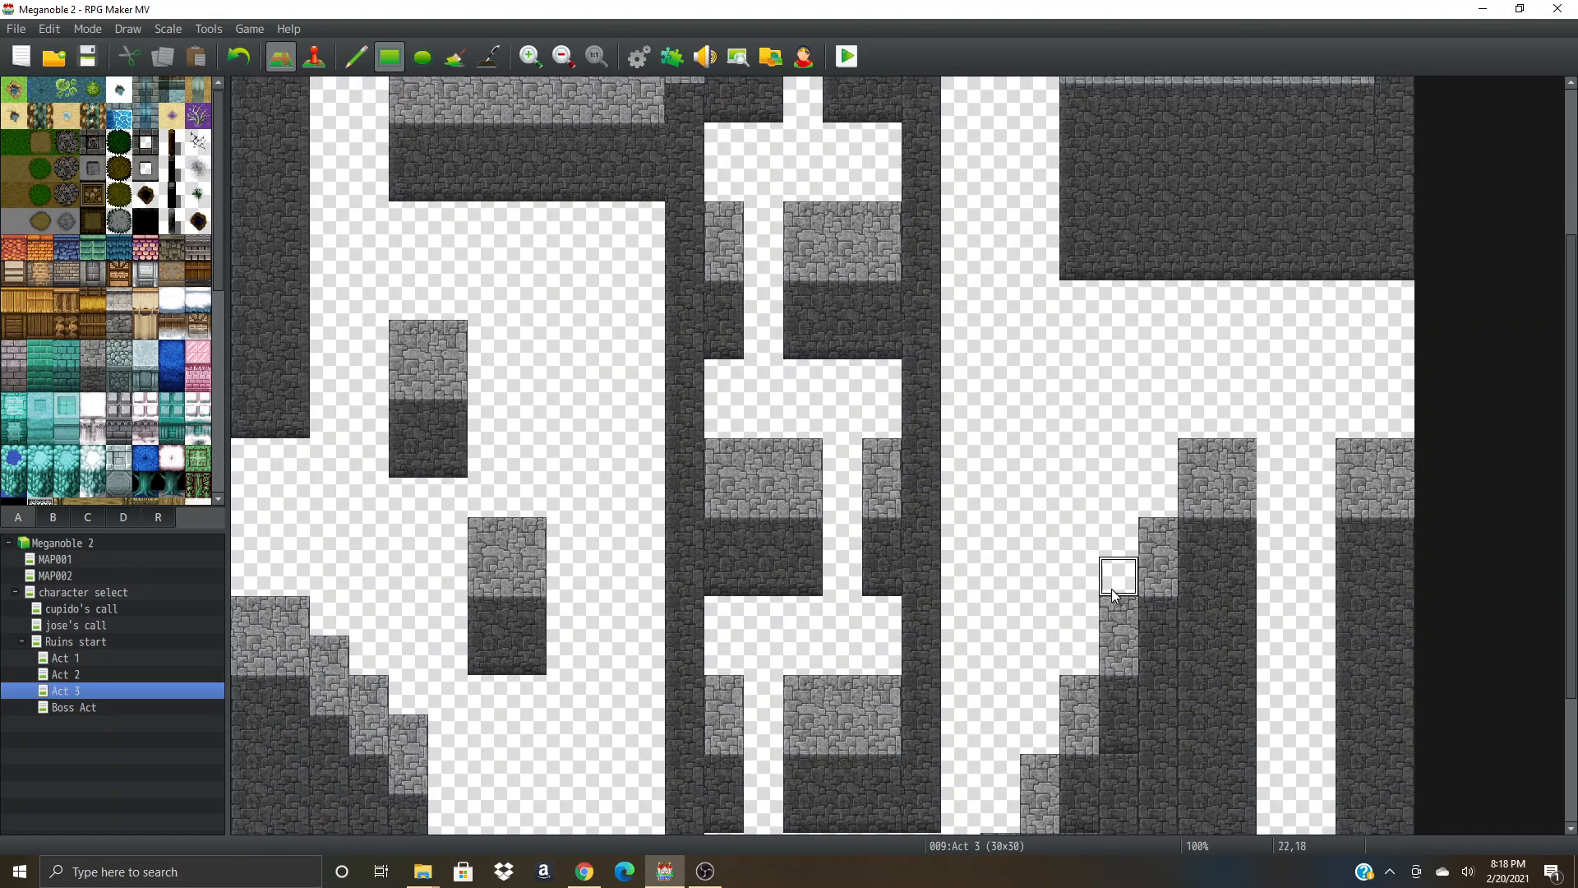
pyautogui.scroll(4, 1115, 596)
pyautogui.scroll(-1, 1151, 509)
pyautogui.scroll(3, 1155, 522)
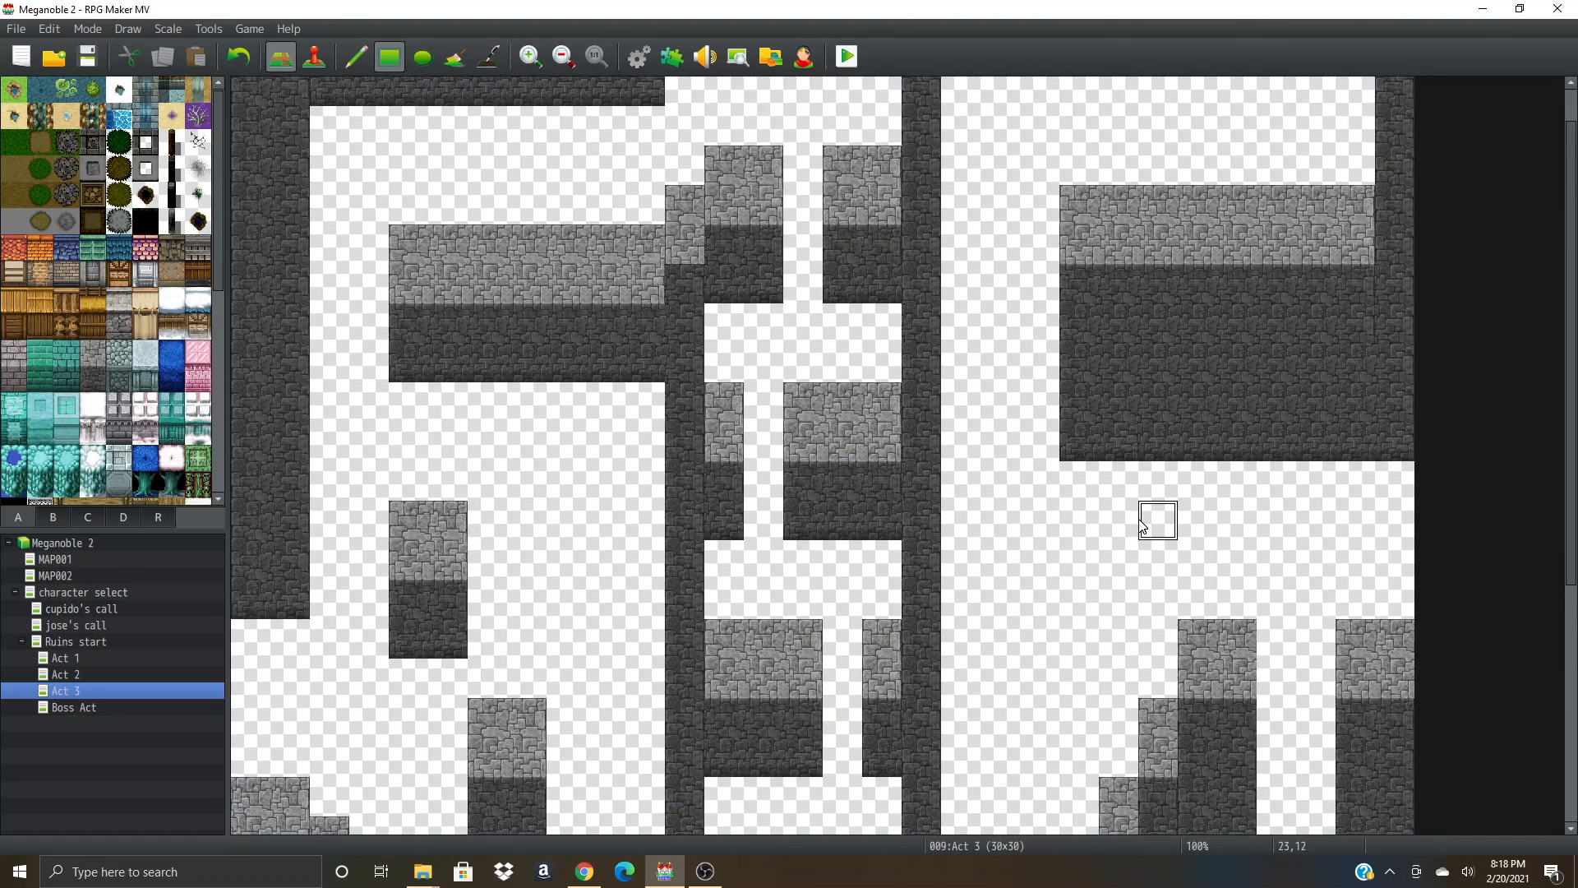
pyautogui.scroll(-3, 1117, 518)
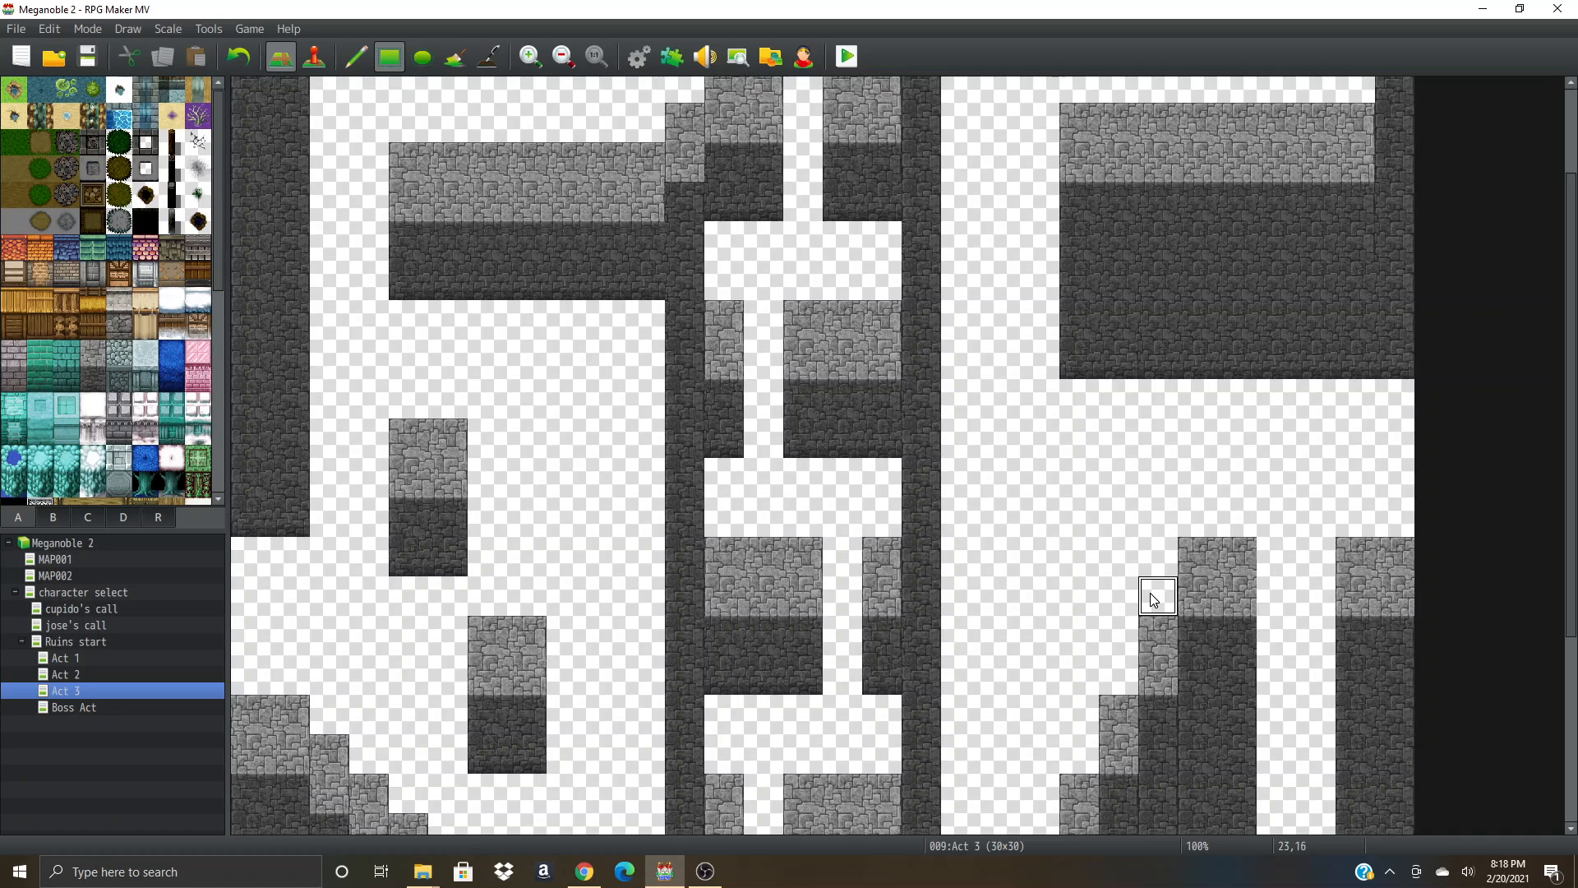
pyautogui.scroll(3, 963, 485)
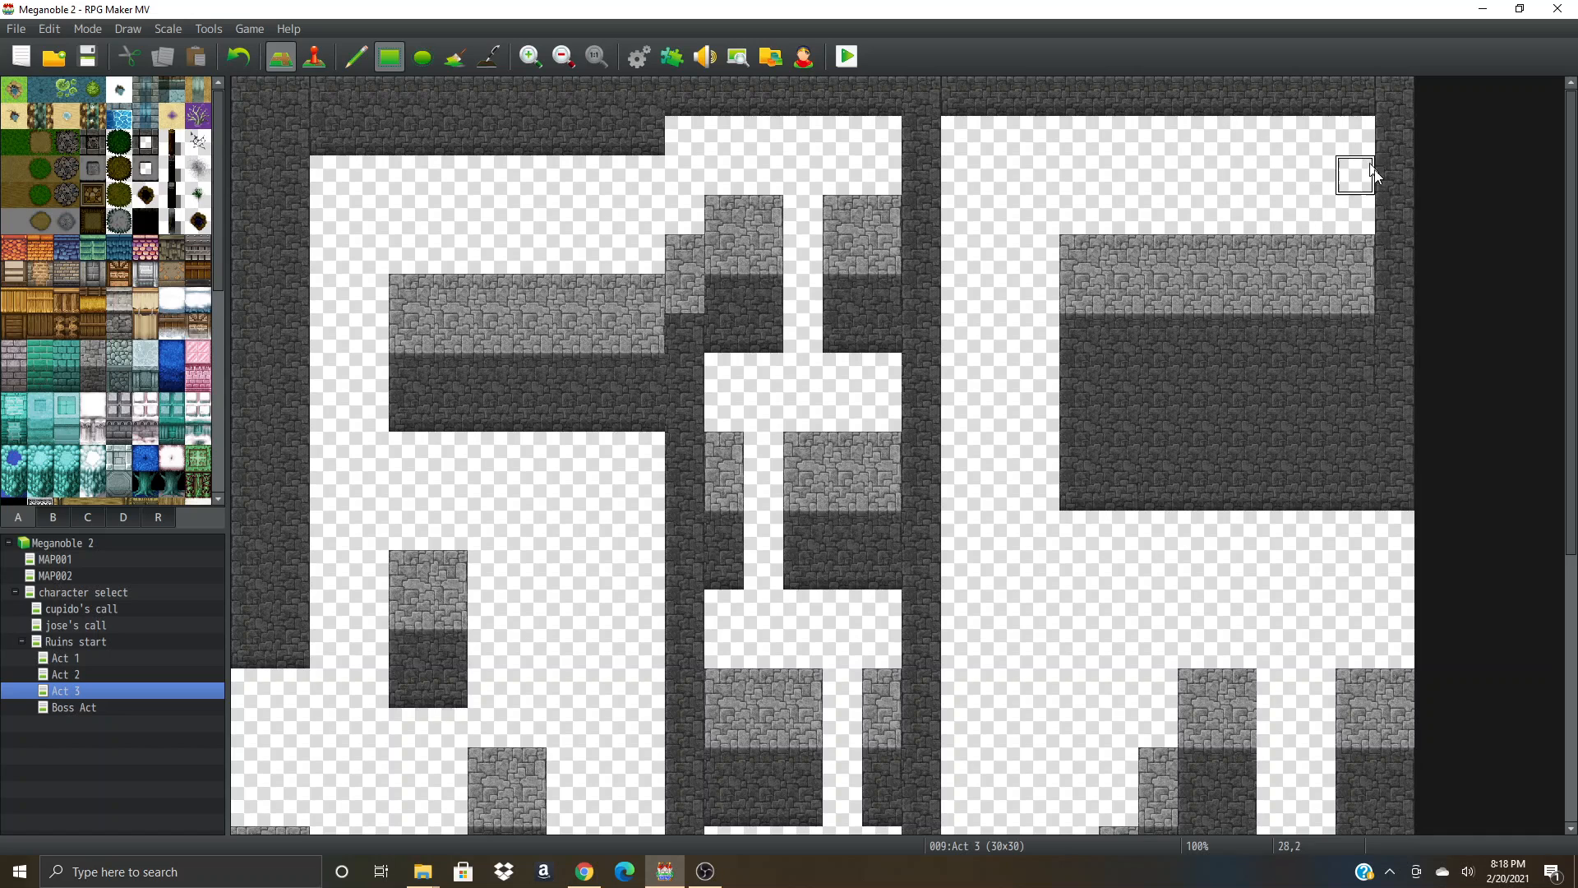
pyautogui.scroll(-2, 1125, 320)
pyautogui.scroll(-2, 1124, 321)
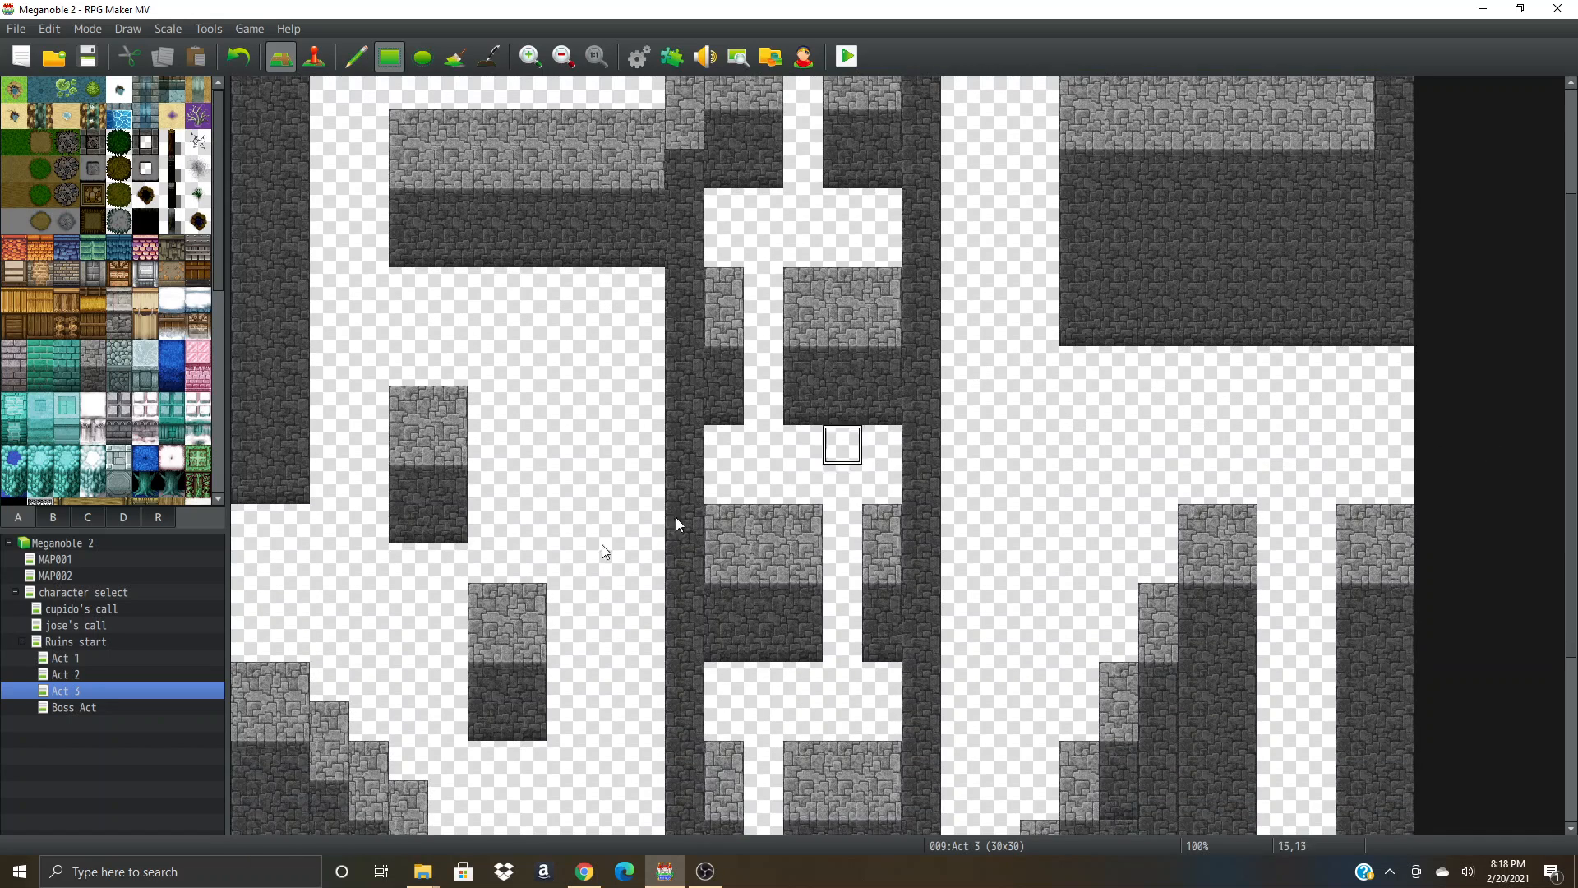
# - Copy column 4 of Act 3, rows 22 to 29, with its light top and dark body, and open the Boss Act map
pyautogui.click(66, 707)
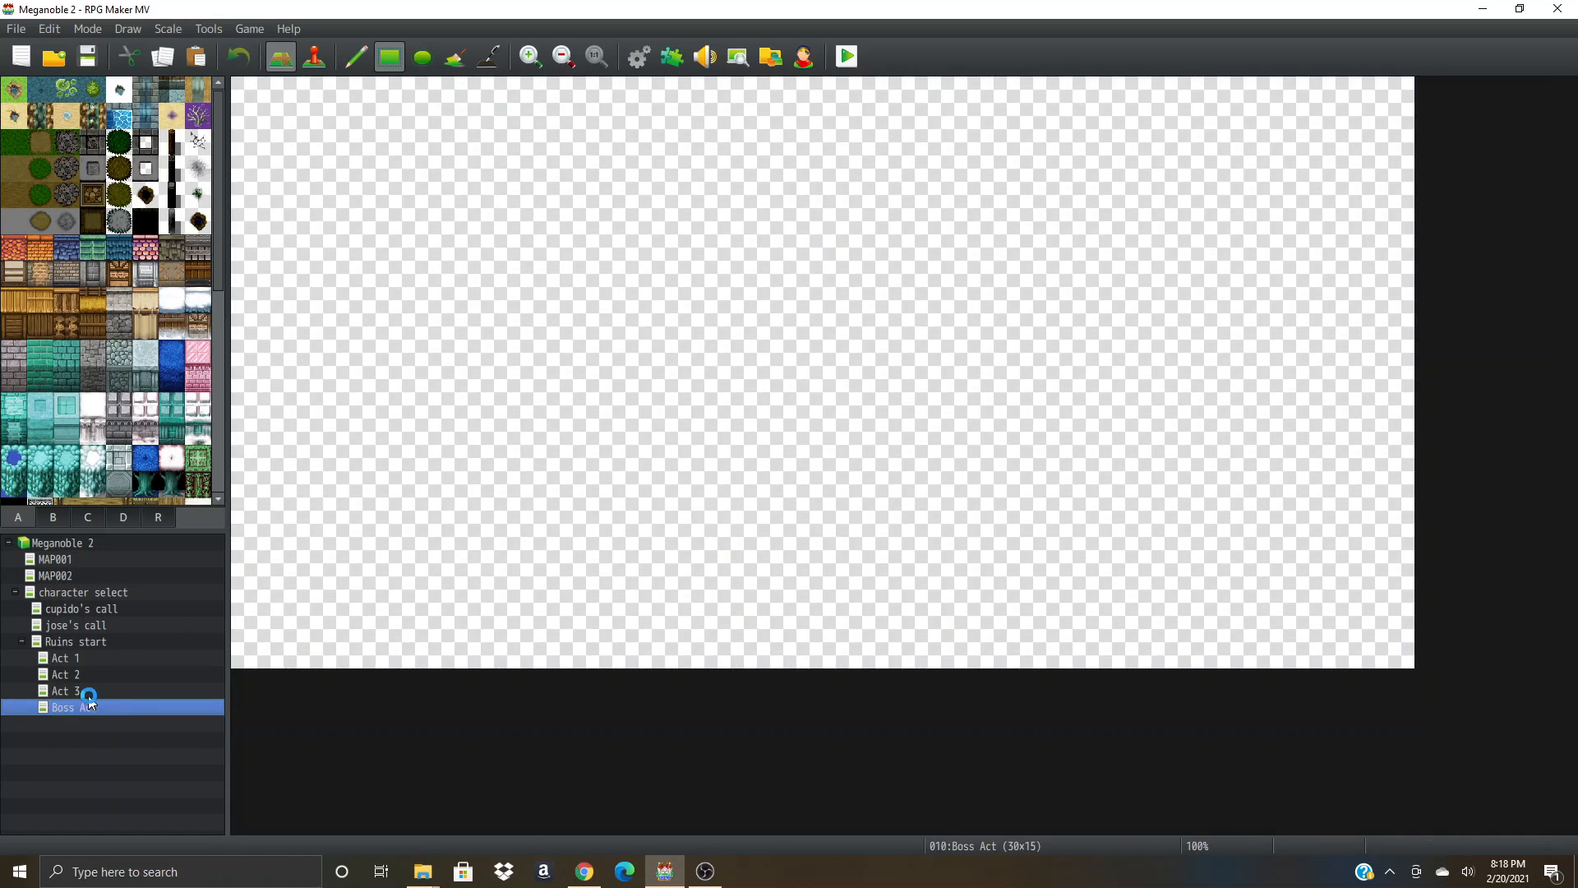
pyautogui.click(88, 693)
pyautogui.moveTo(1353, 565); pyautogui.dragTo(1392, 836, button='right')
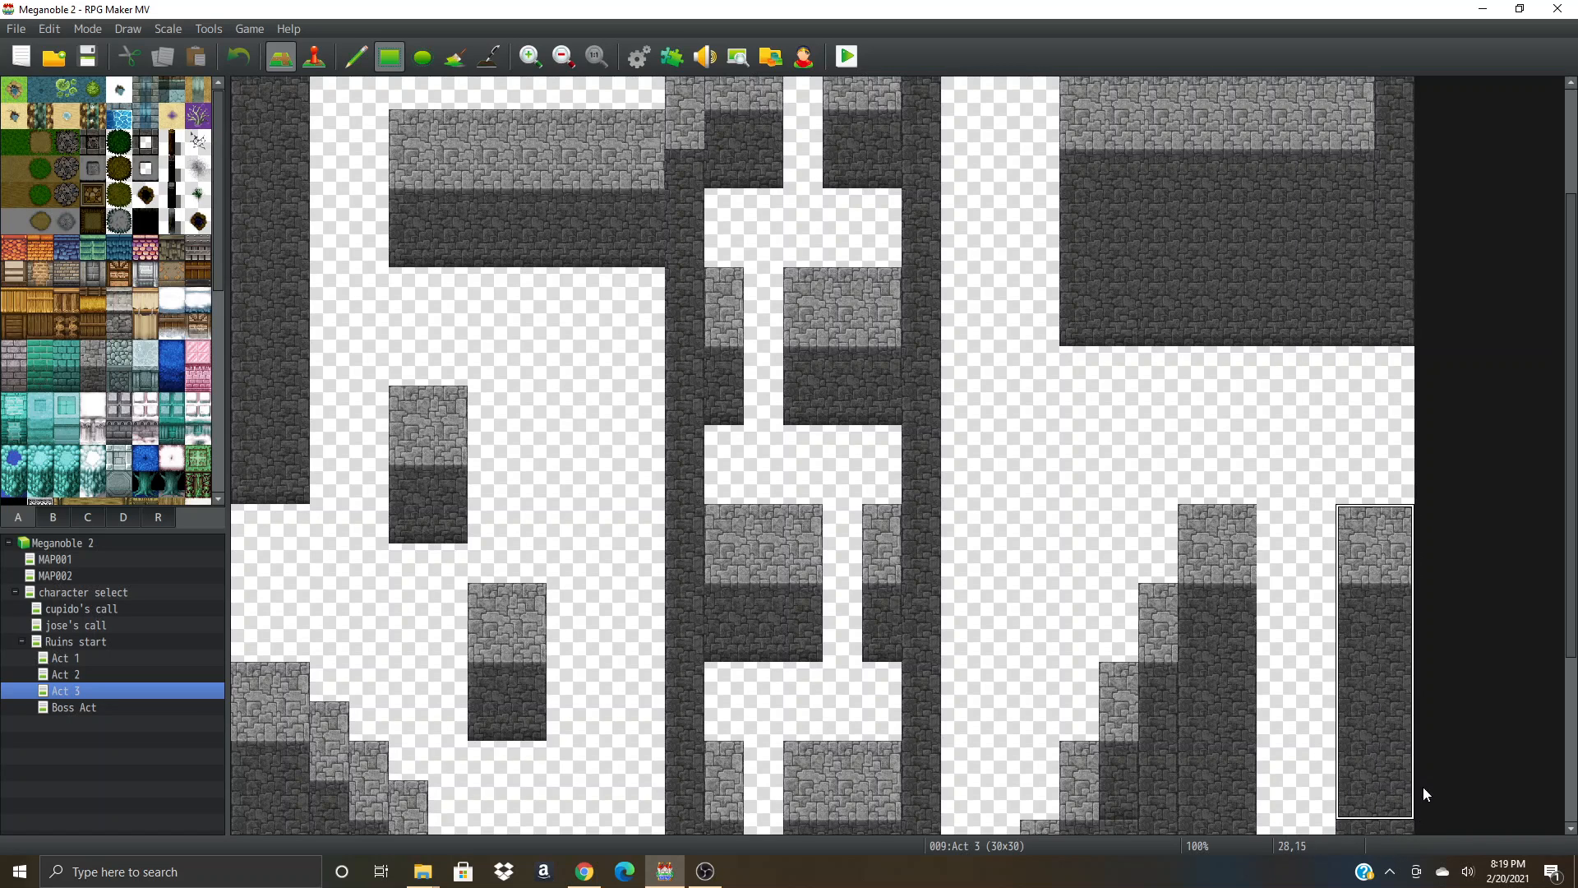
pyautogui.scroll(-3, 1365, 765)
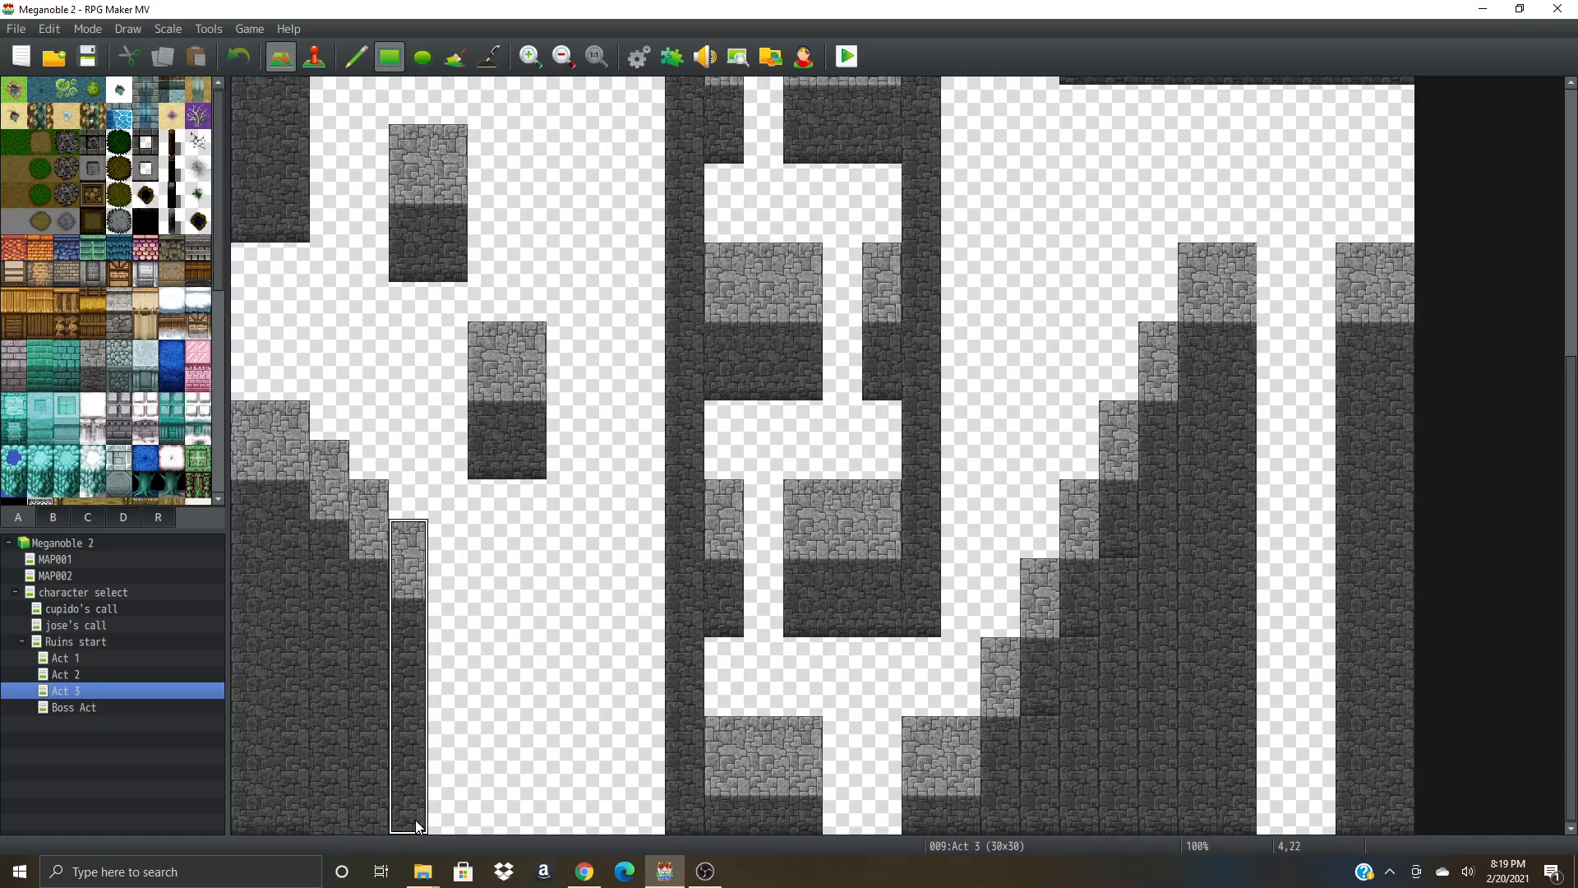
pyautogui.click(129, 707)
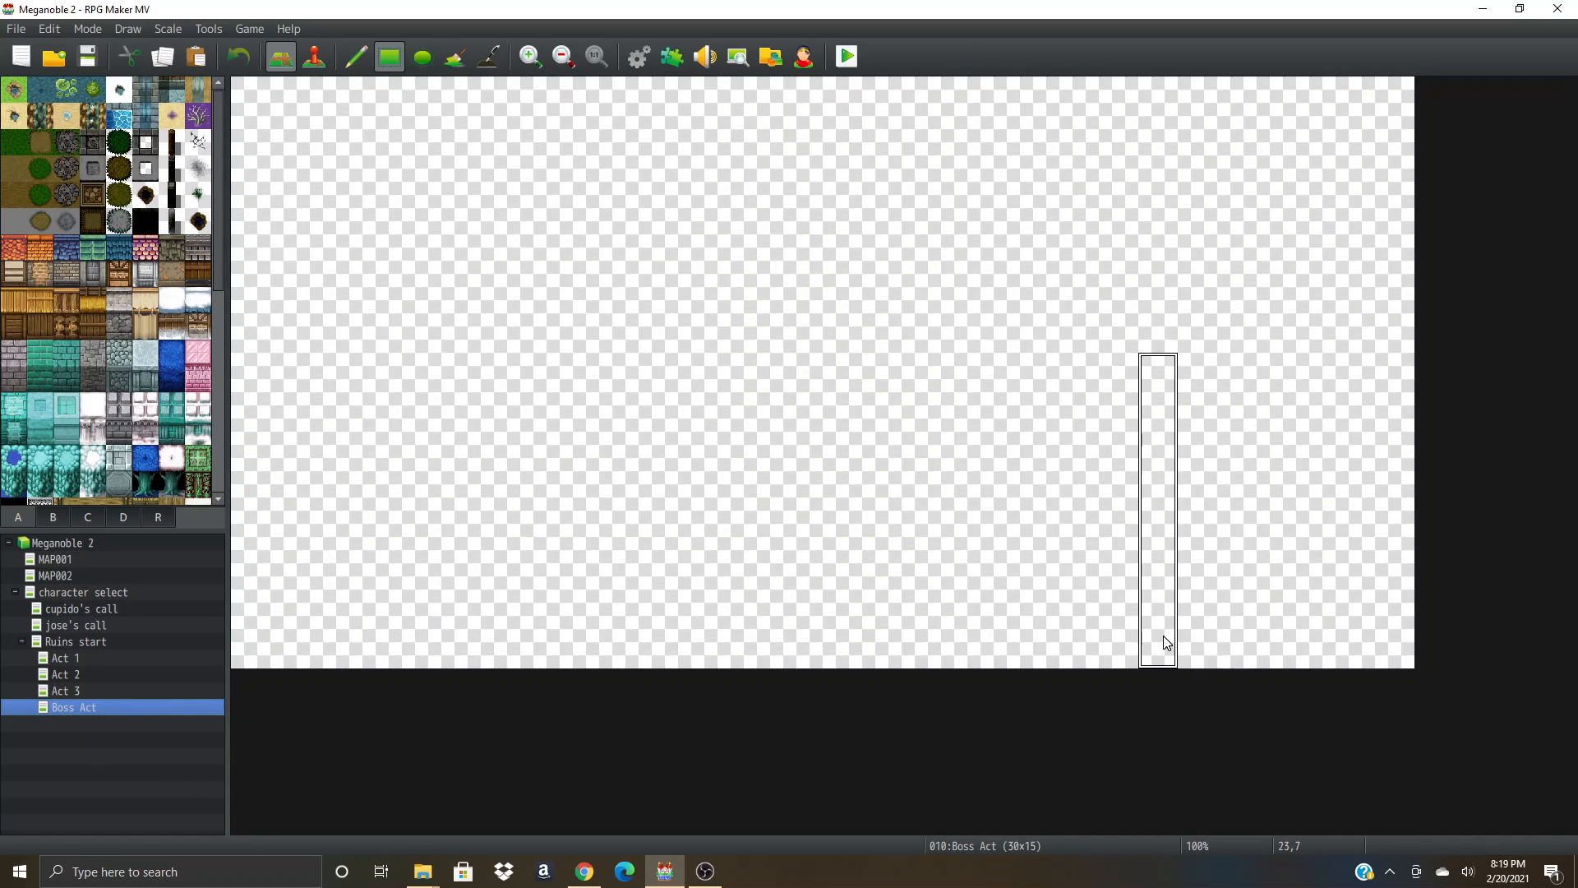
# - Build a stone platform across columns 11 to 24 of Boss Act, with light stone on rows 9 and 10 over dark stone to row 14
pyautogui.click(1202, 637)
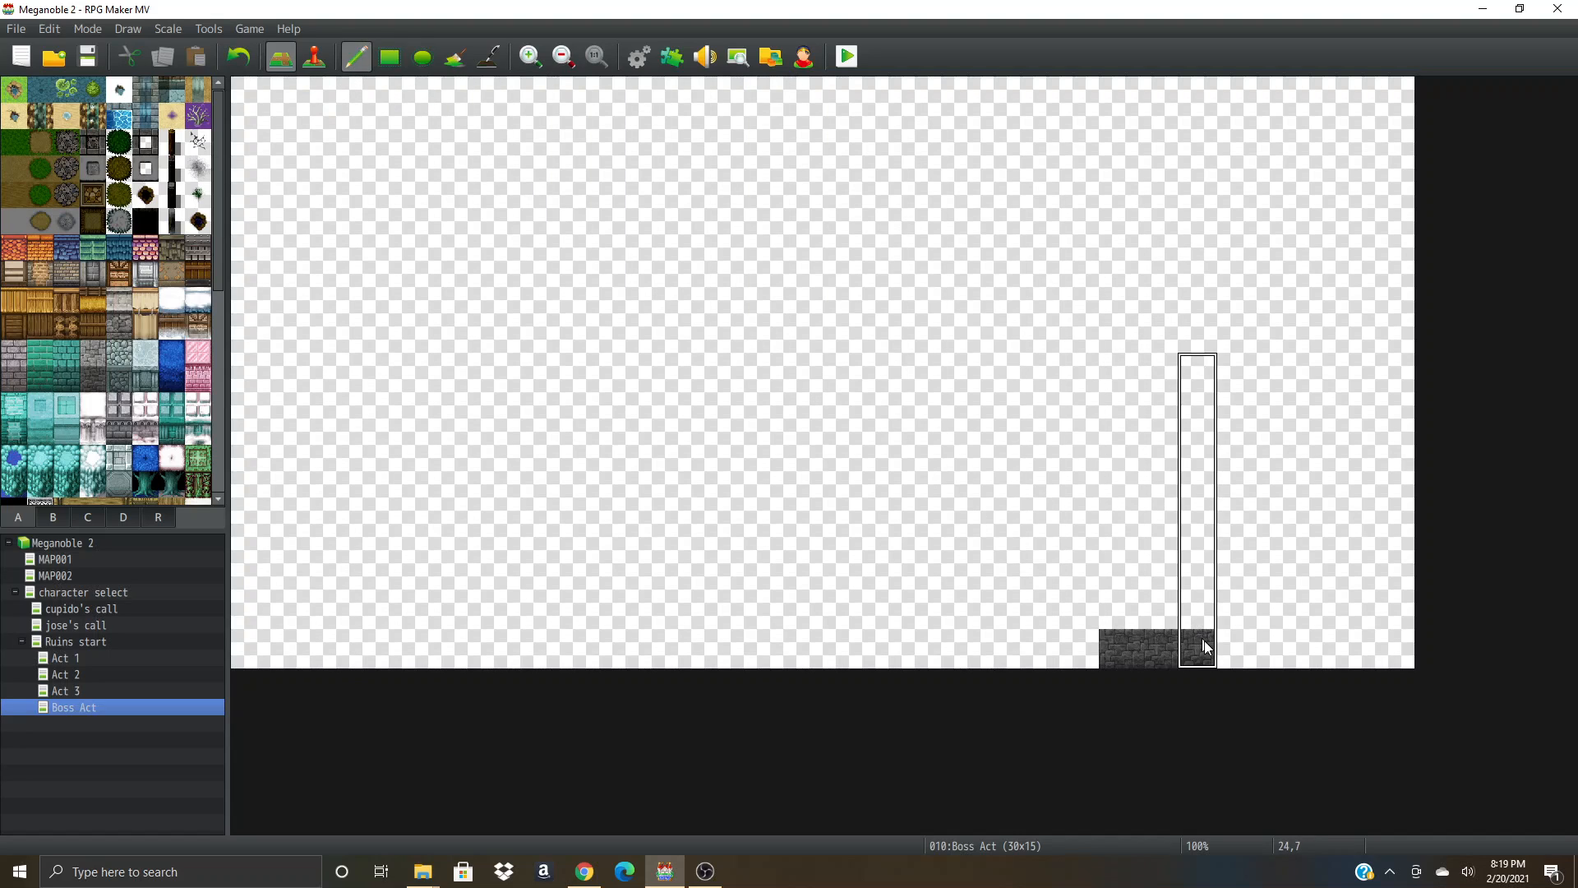
pyautogui.moveTo(1198, 642); pyautogui.dragTo(896, 639)
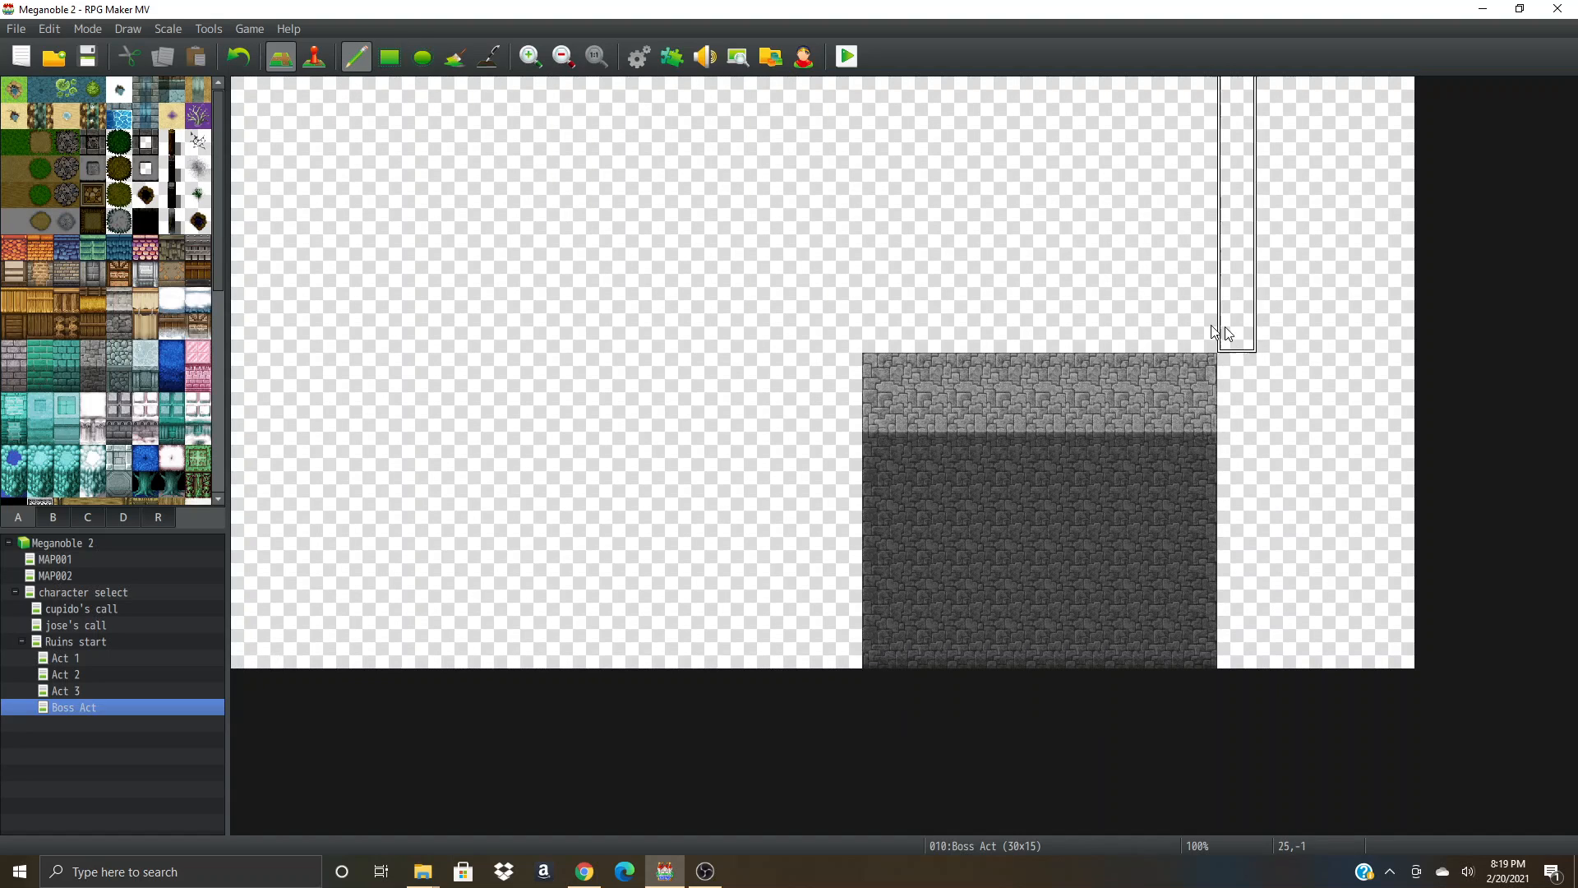
pyautogui.moveTo(1200, 337)
pyautogui.mouseDown(button='right')
pyautogui.moveTo(1025, 452)
pyautogui.moveTo(889, 500)
pyautogui.mouseUp(button='right')
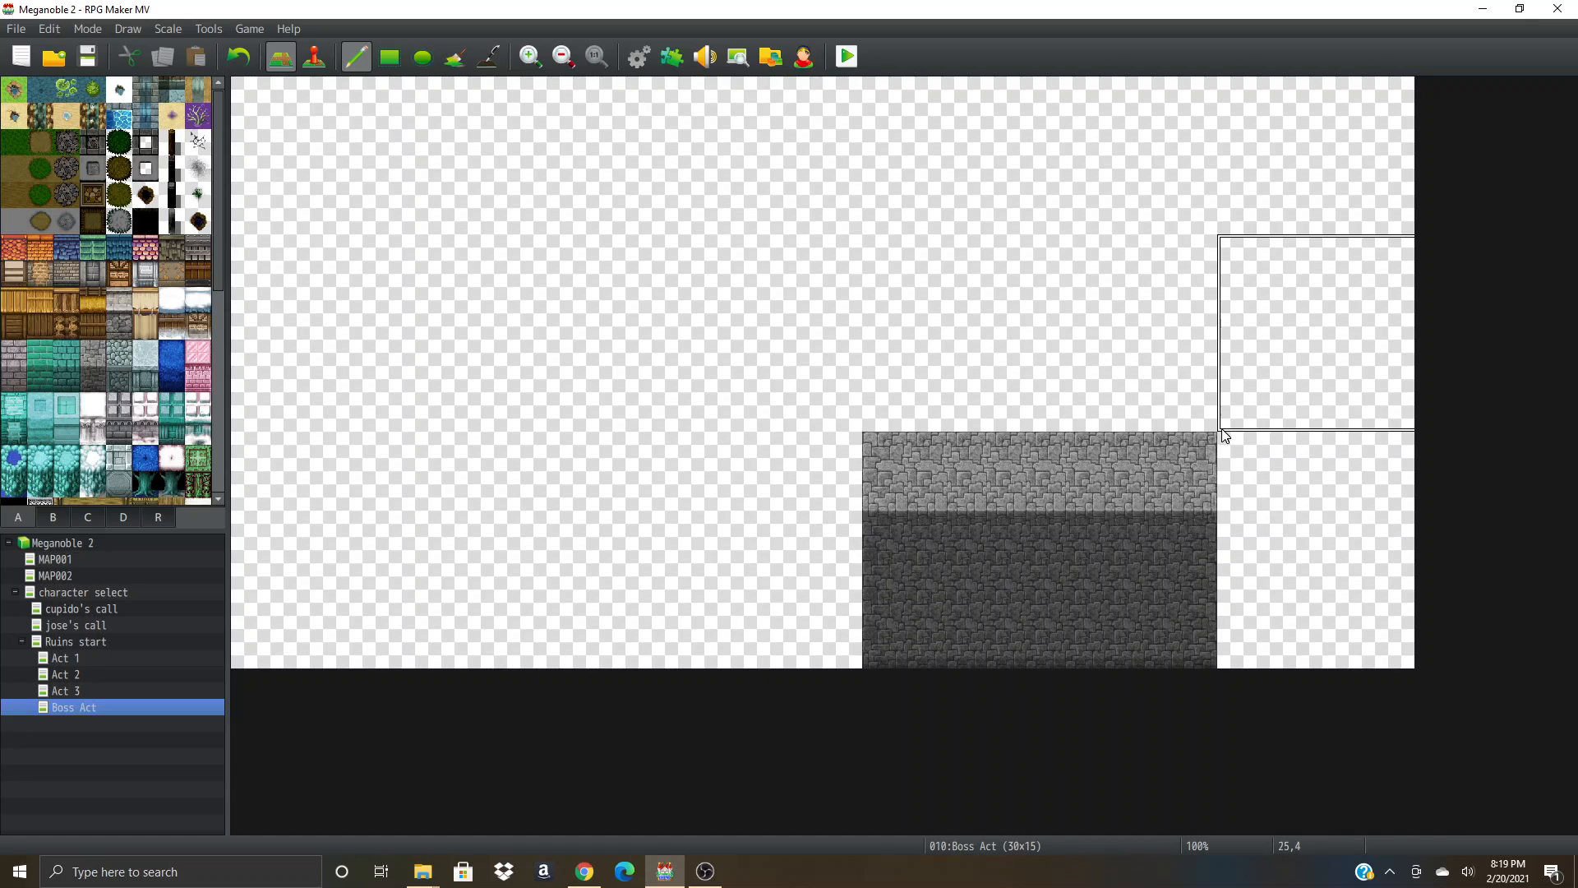
pyautogui.moveTo(1179, 444); pyautogui.dragTo(890, 662, button='right')
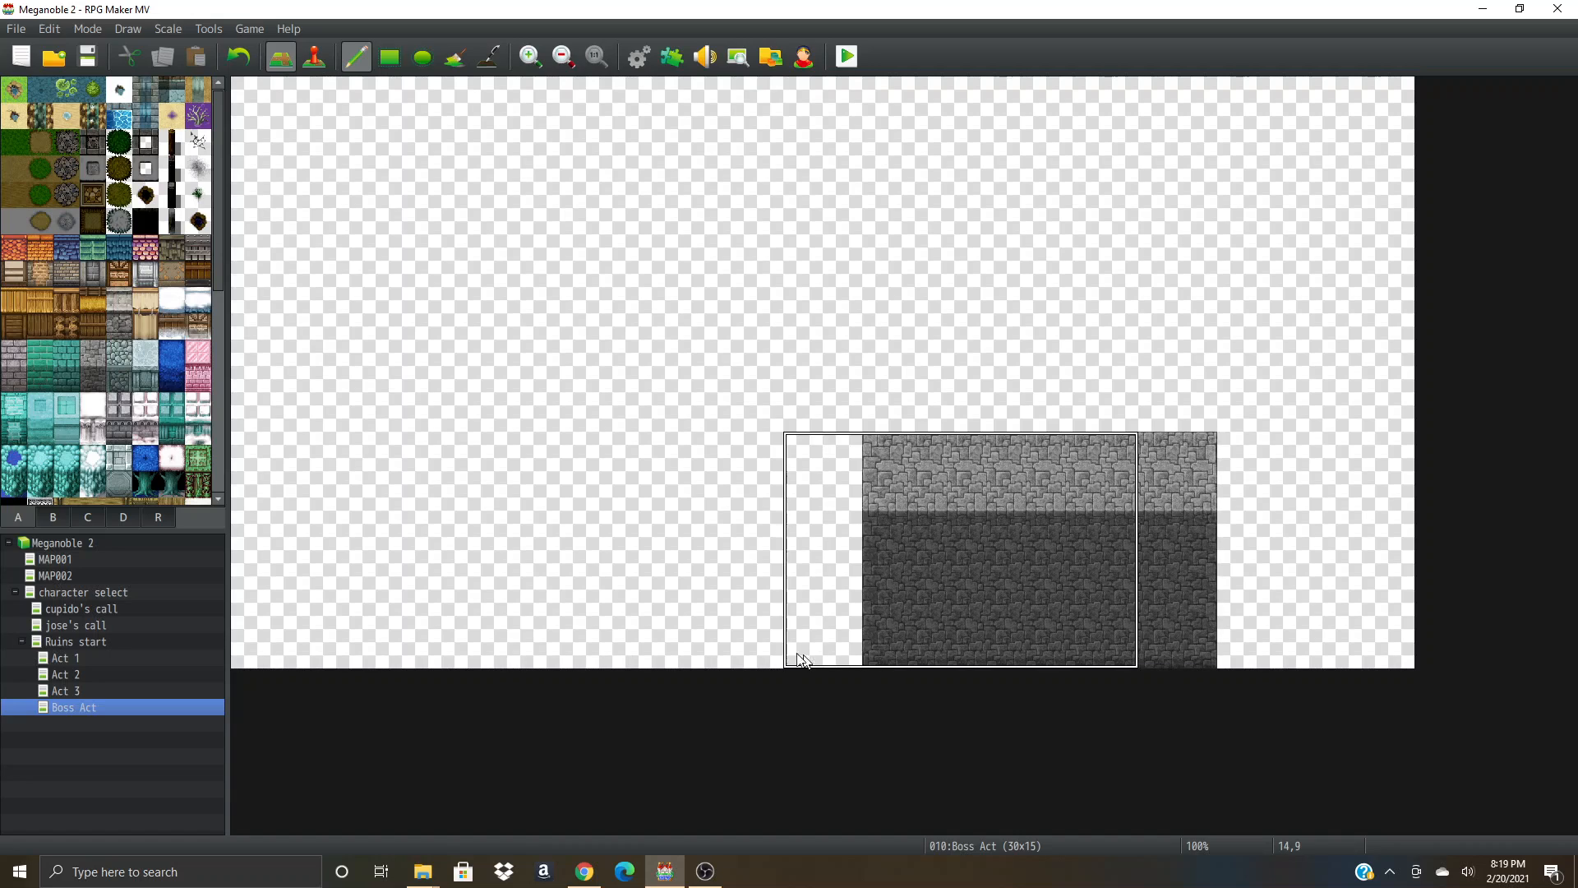
pyautogui.click(757, 648)
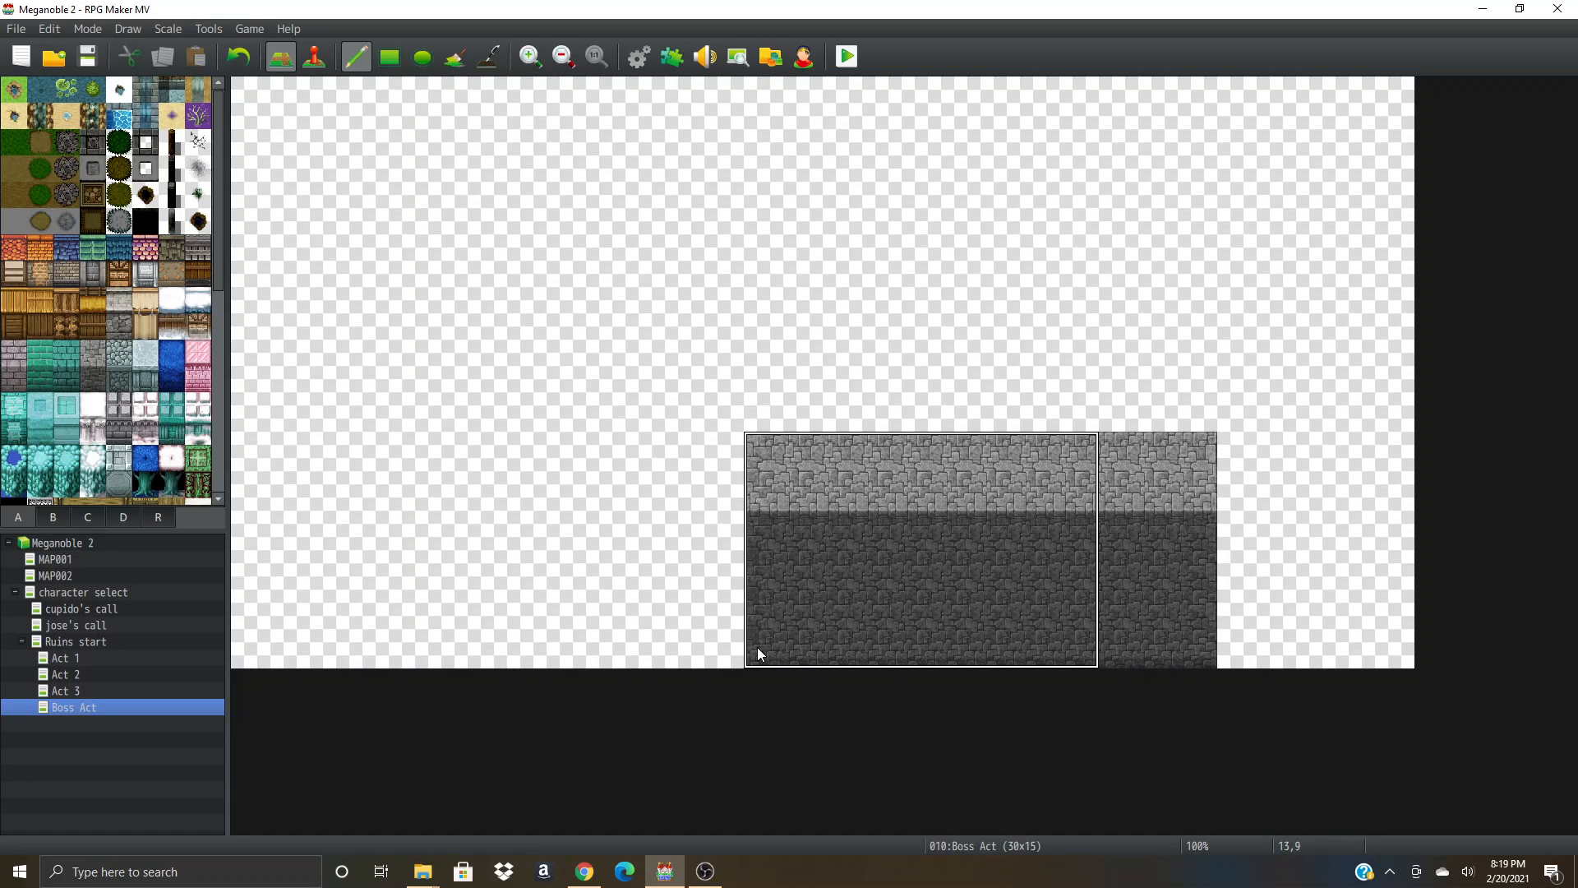
pyautogui.click(684, 640)
pyautogui.rightClick(808, 424)
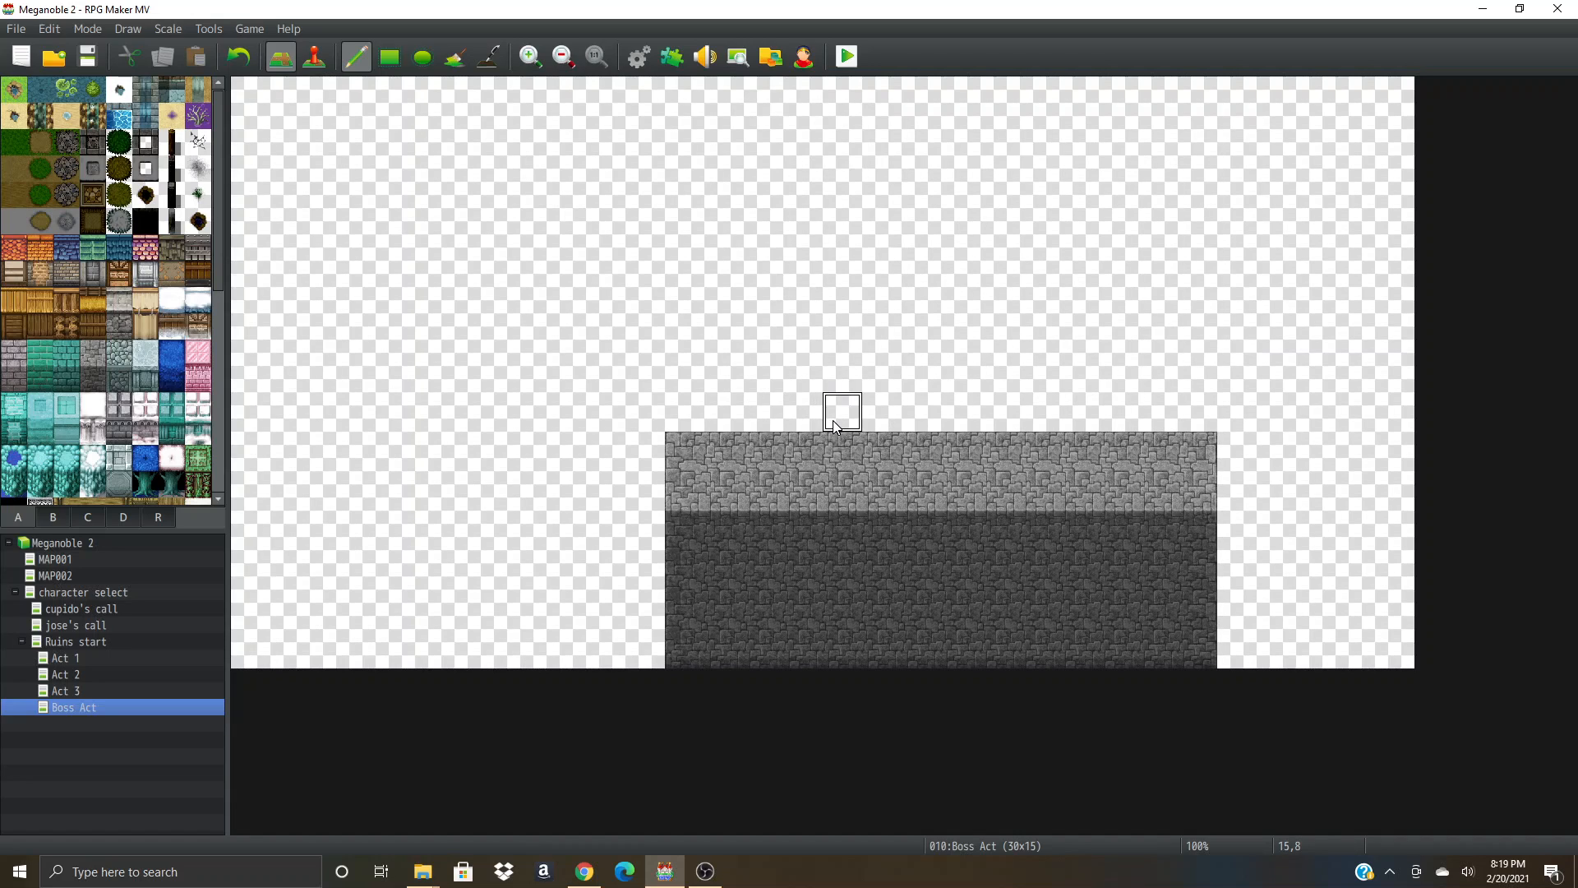
# - Shift the platform to span columns 14 to 25, clearing the surplus columns at both ends
pyautogui.moveTo(646, 450); pyautogui.dragTo(1194, 693, button='right')
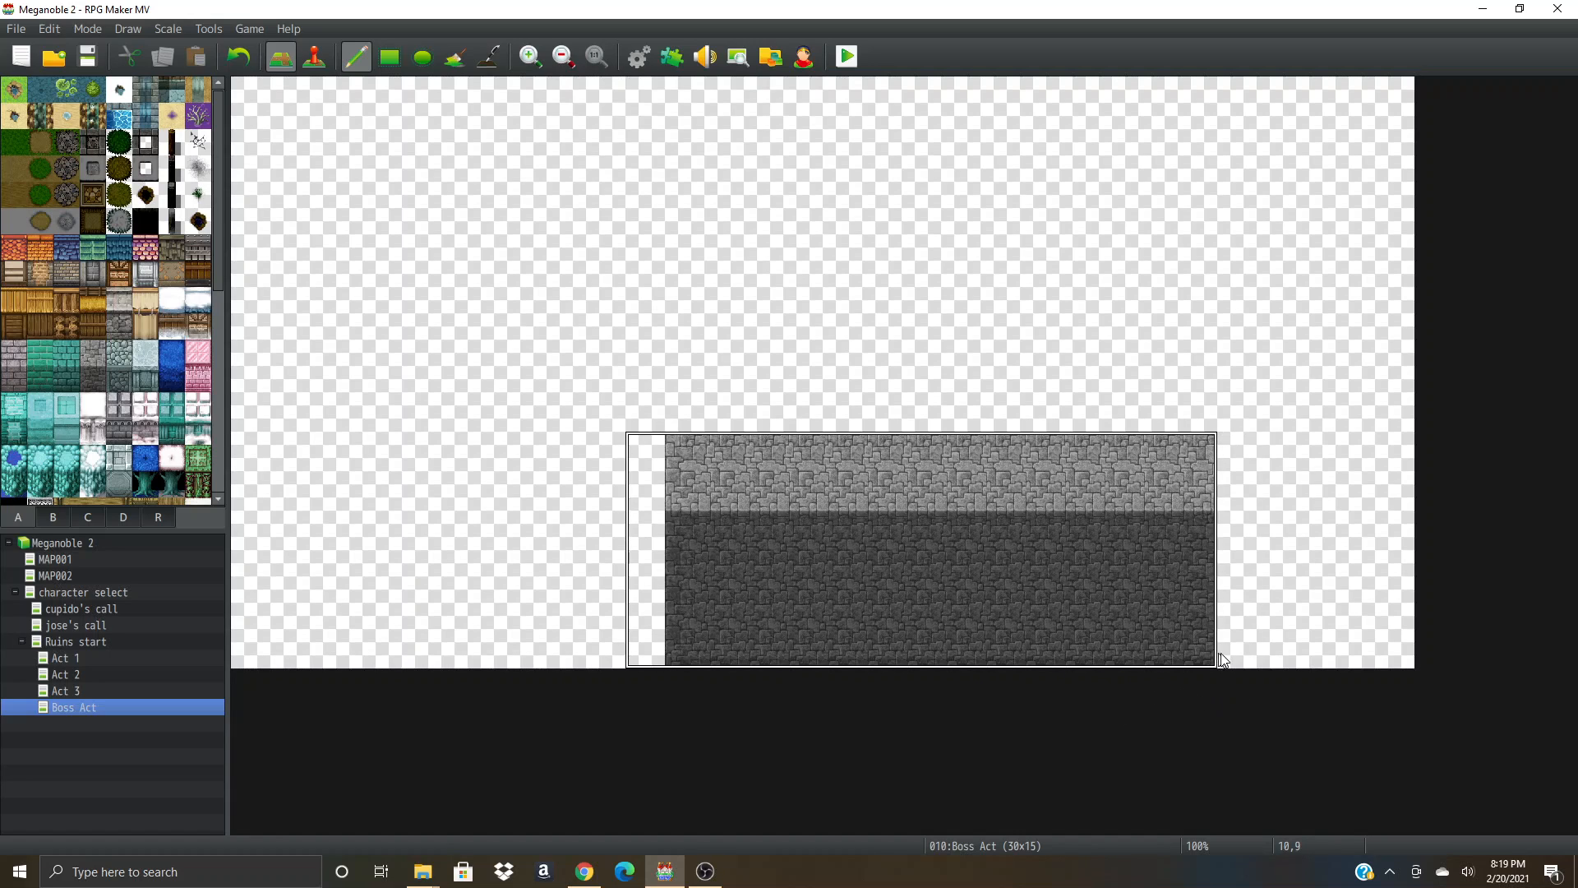
pyautogui.click(1245, 649)
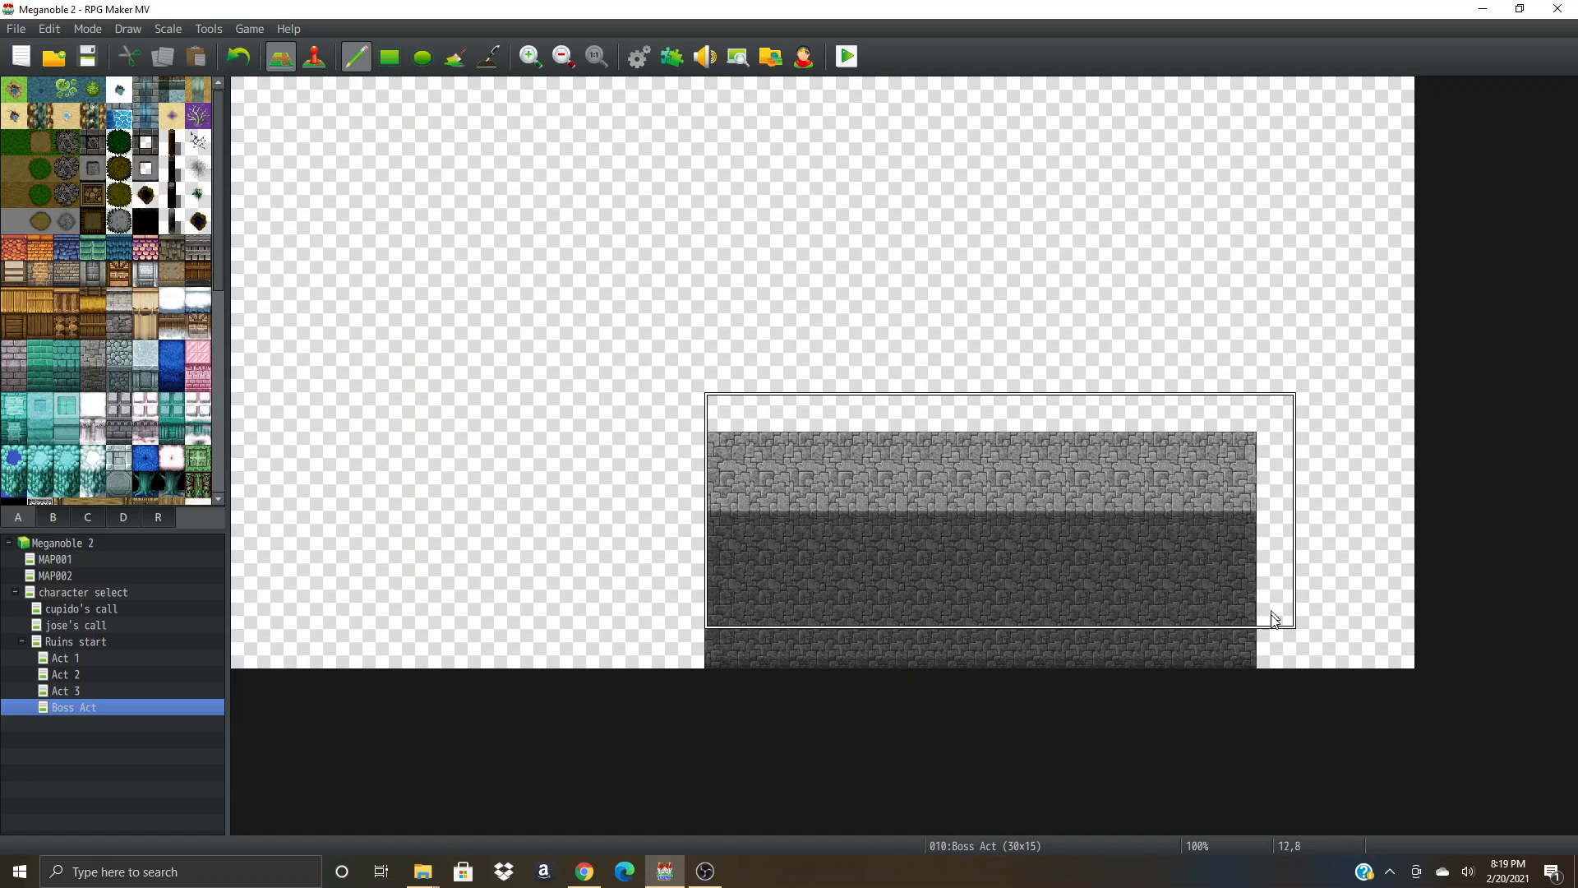
pyautogui.click(1267, 652)
pyautogui.rightClick(1300, 425)
pyautogui.moveTo(1279, 460)
pyautogui.mouseDown()
pyautogui.moveTo(1278, 528)
pyautogui.moveTo(1314, 644)
pyautogui.moveTo(1277, 558)
pyautogui.mouseUp()
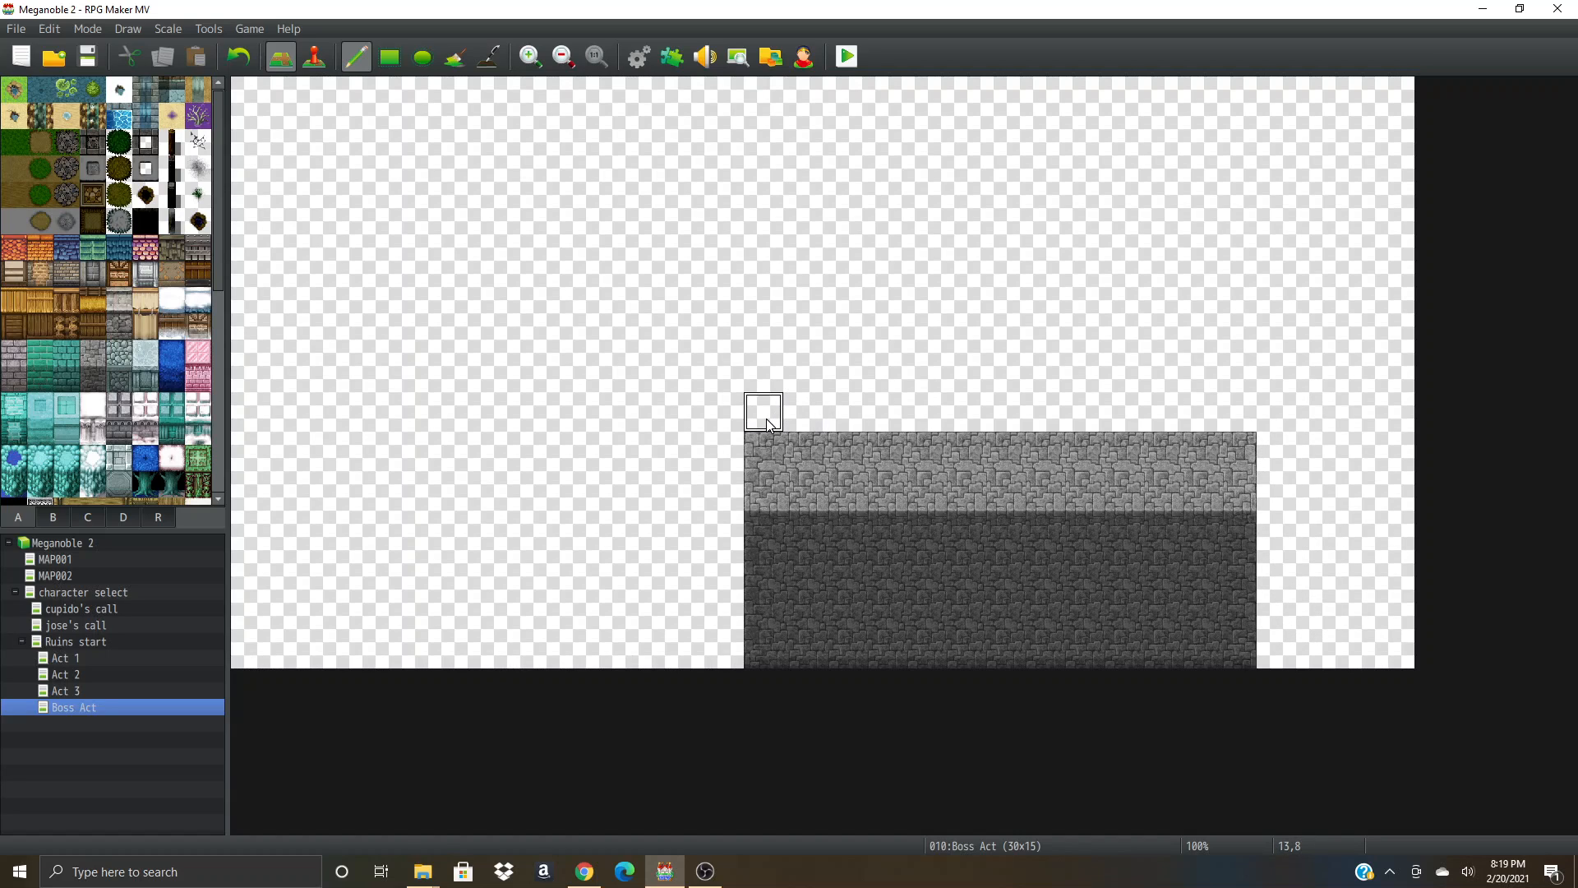
pyautogui.moveTo(766, 418); pyautogui.dragTo(766, 651)
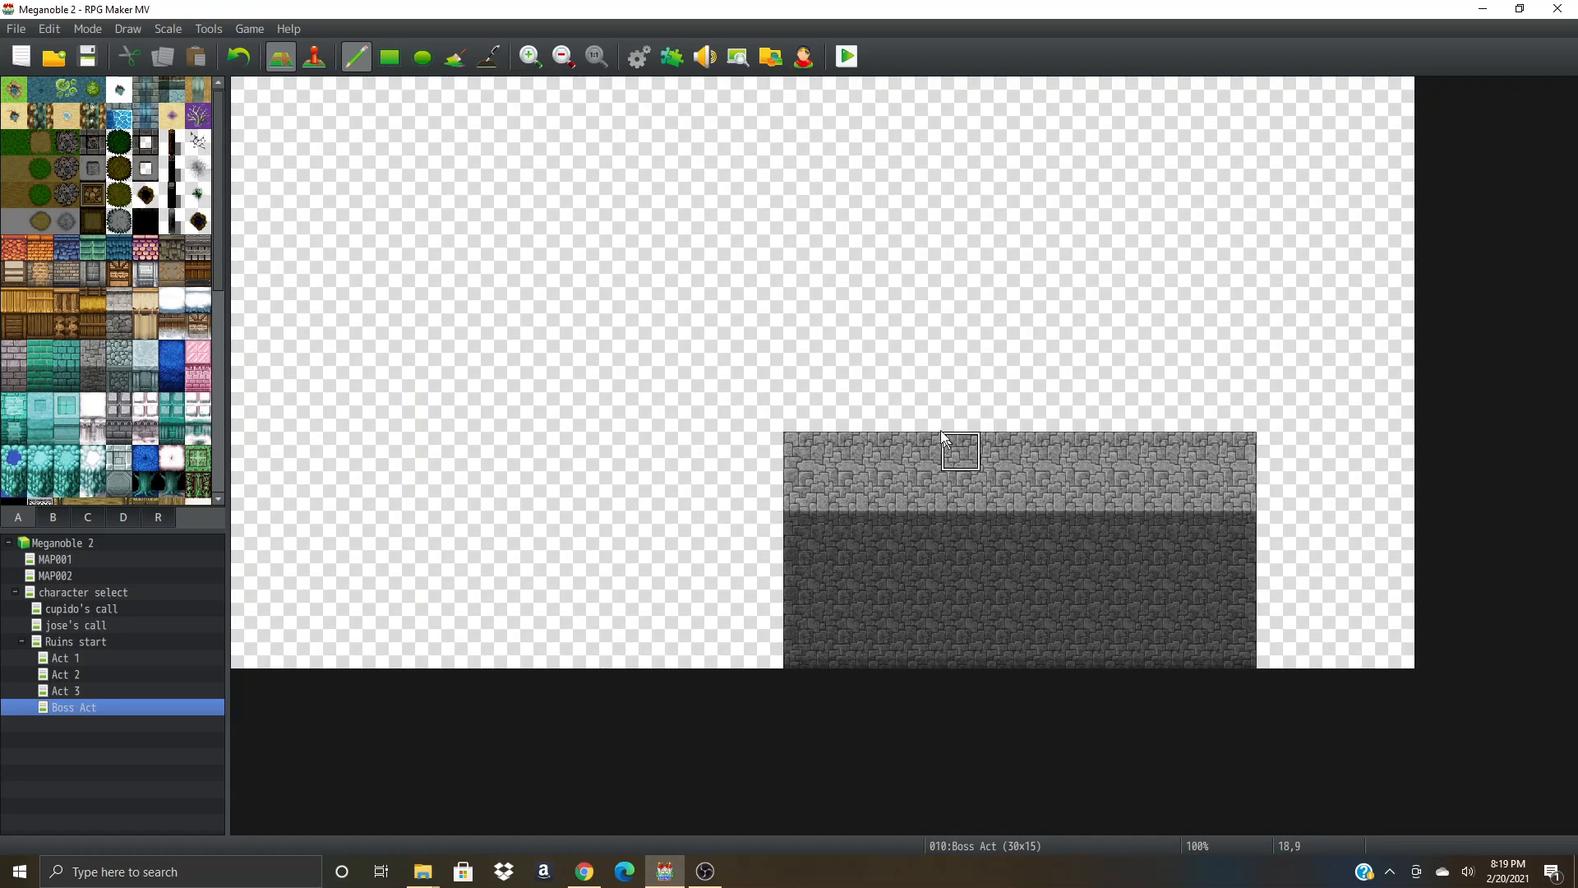
# - Split the platform into three pillars by clearing columns 17 to 18 and 22 to 23, and extend the last pillar to column 26
pyautogui.moveTo(917, 416)
pyautogui.mouseDown()
pyautogui.moveTo(950, 668)
pyautogui.moveTo(927, 612)
pyautogui.moveTo(962, 471)
pyautogui.mouseUp()
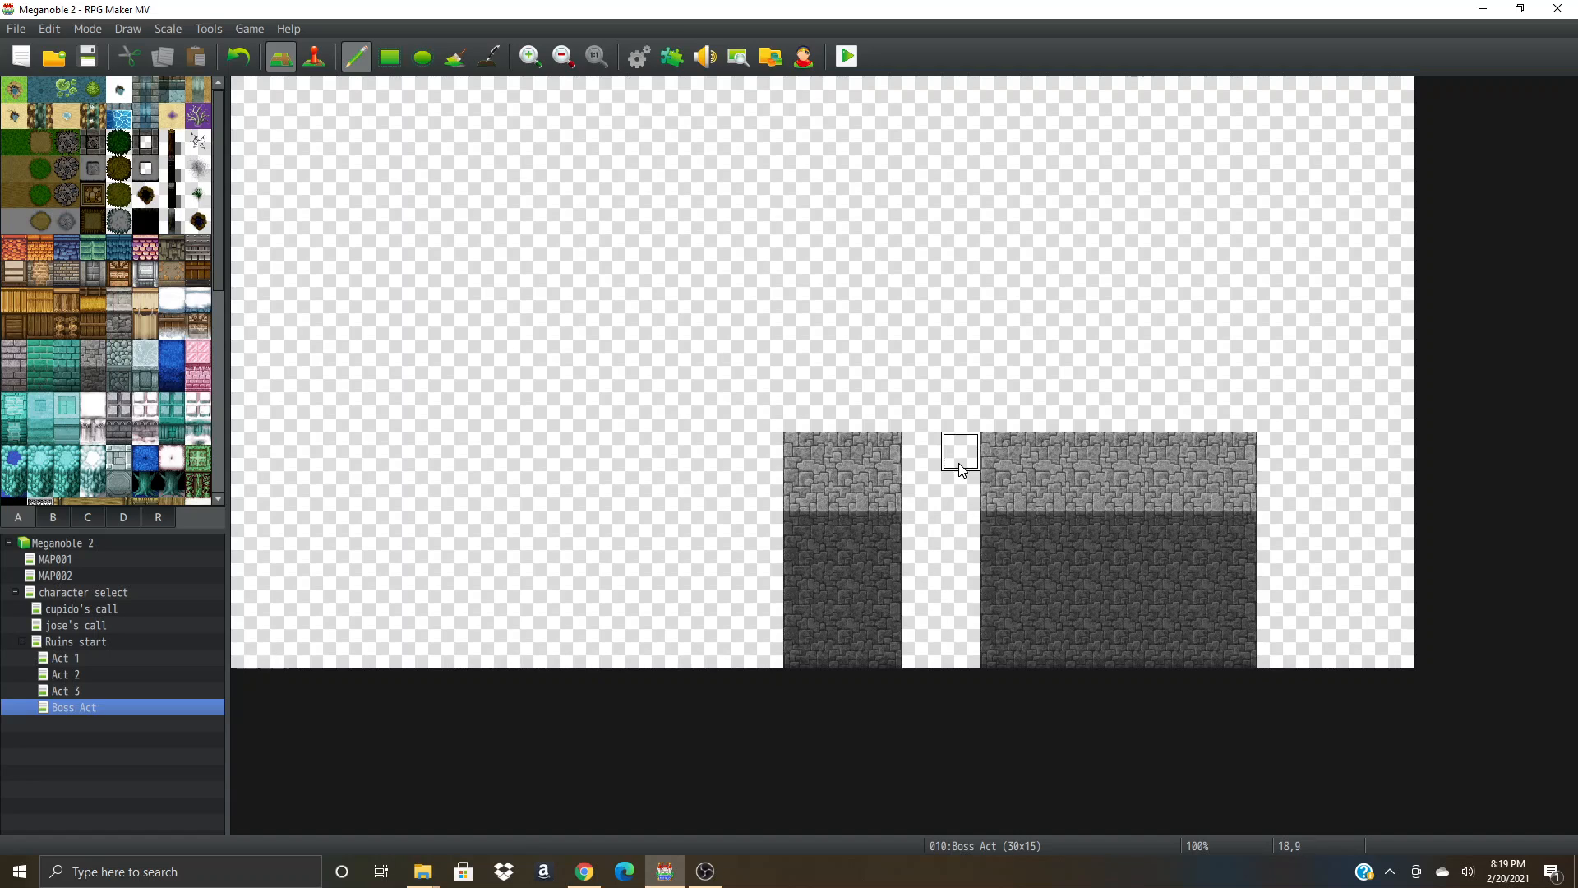
pyautogui.moveTo(1113, 440)
pyautogui.mouseDown()
pyautogui.moveTo(1134, 530)
pyautogui.moveTo(1120, 637)
pyautogui.moveTo(1155, 447)
pyautogui.moveTo(1153, 667)
pyautogui.mouseUp()
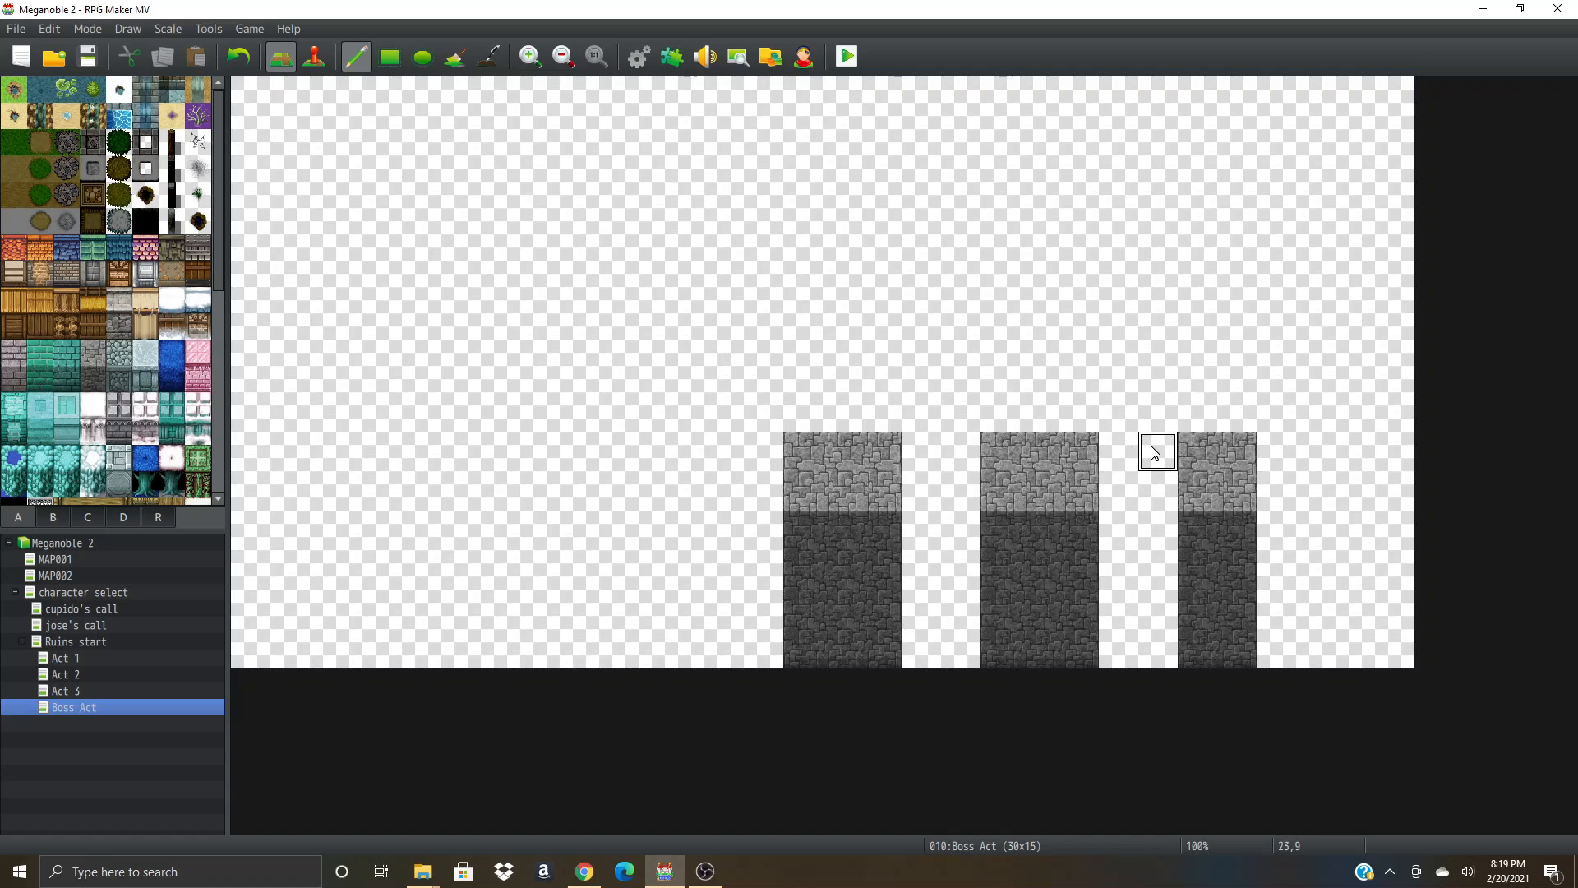
pyautogui.moveTo(1155, 450); pyautogui.dragTo(1171, 633)
pyautogui.hotkey('ctrl', 'z')
pyautogui.moveTo(1251, 540)
pyautogui.mouseDown()
pyautogui.moveTo(1270, 533)
pyautogui.moveTo(1280, 655)
pyautogui.mouseUp()
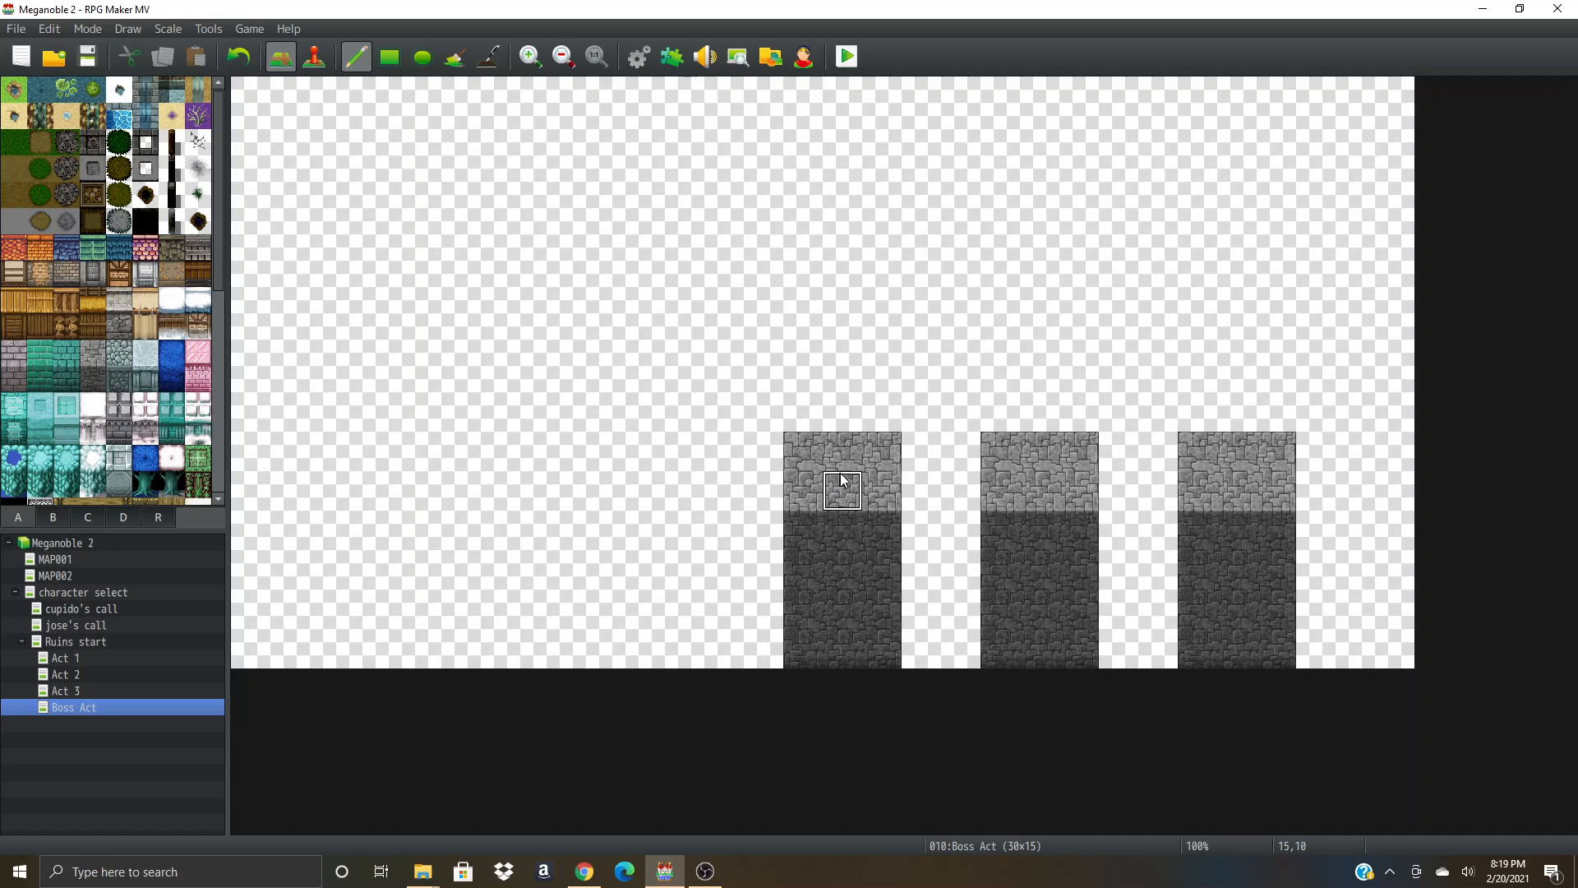
# - Copy the first pillar to the map's left edge and shape it into a ledge across columns 0 to 3
pyautogui.moveTo(888, 452); pyautogui.dragTo(820, 635, button='right')
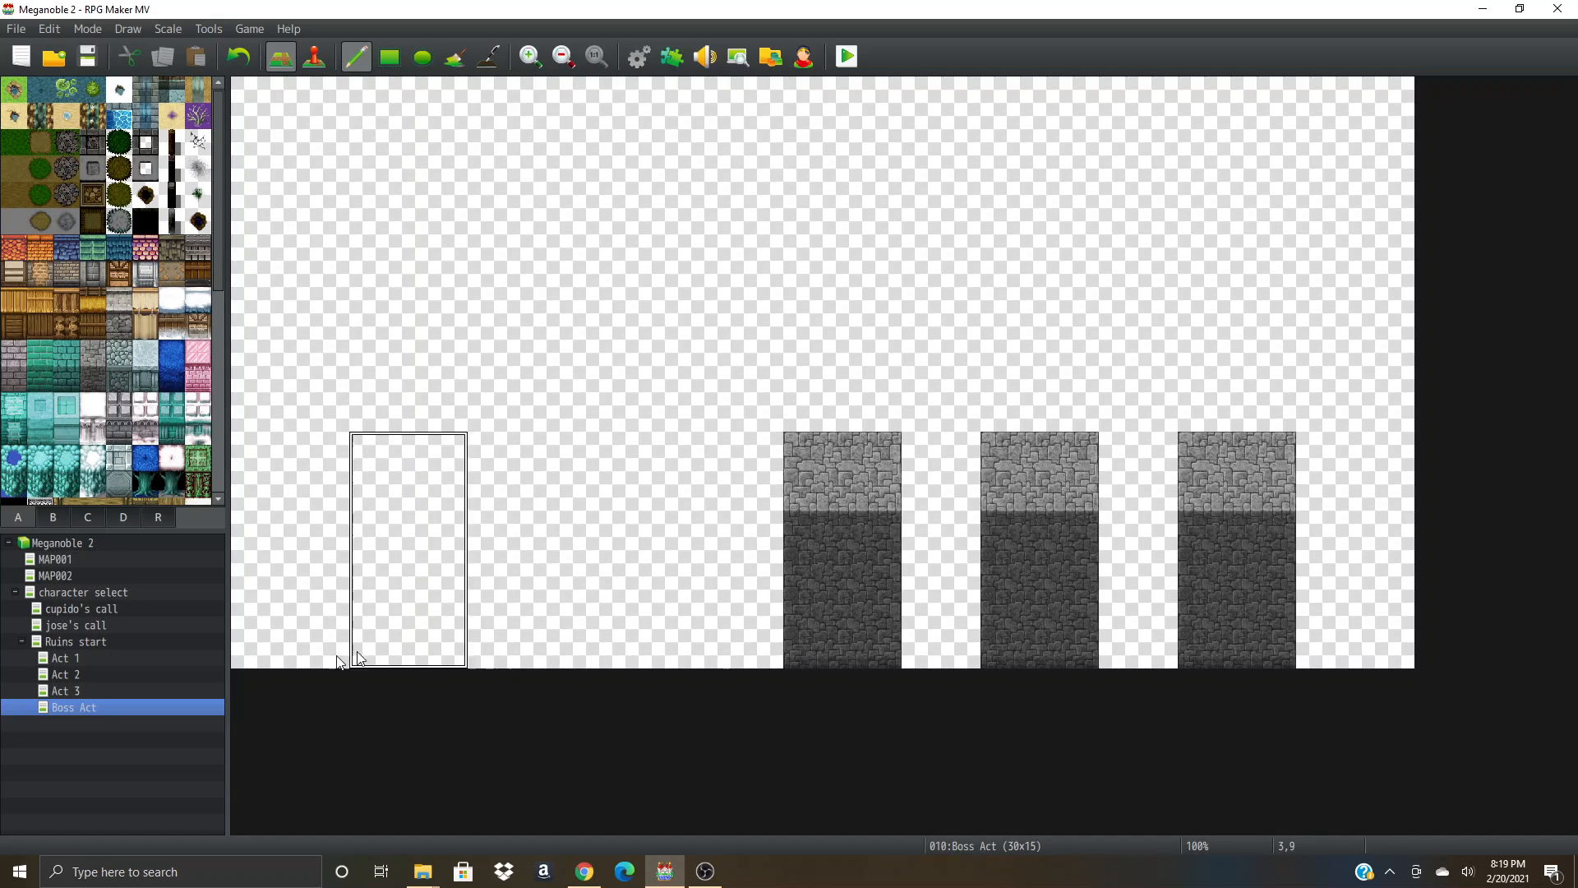
pyautogui.click(263, 656)
pyautogui.click(369, 652)
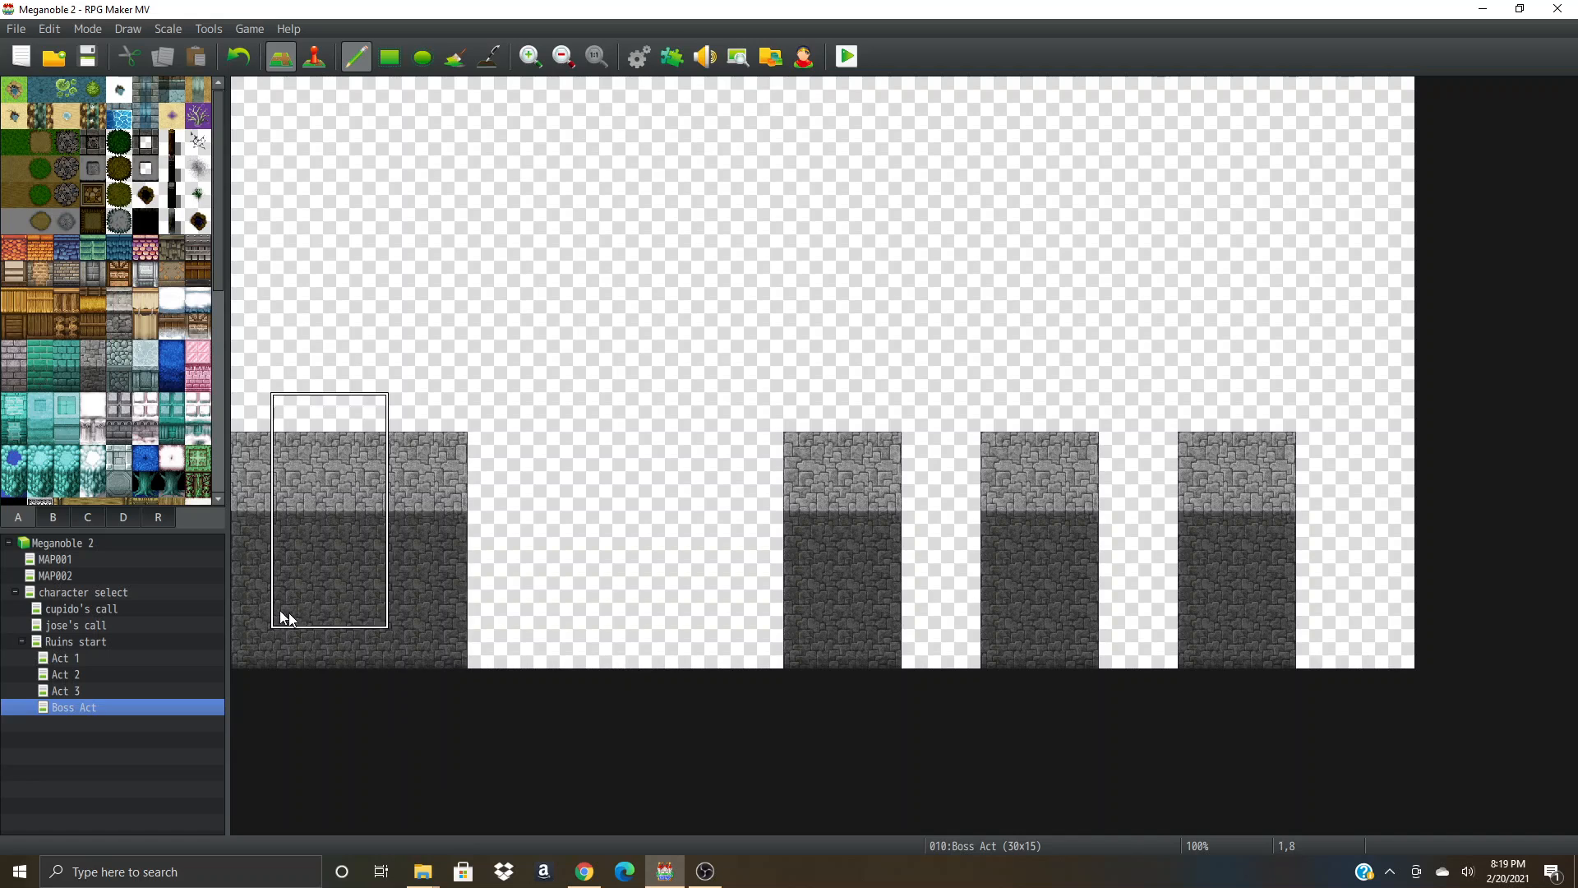
pyautogui.rightClick(731, 369)
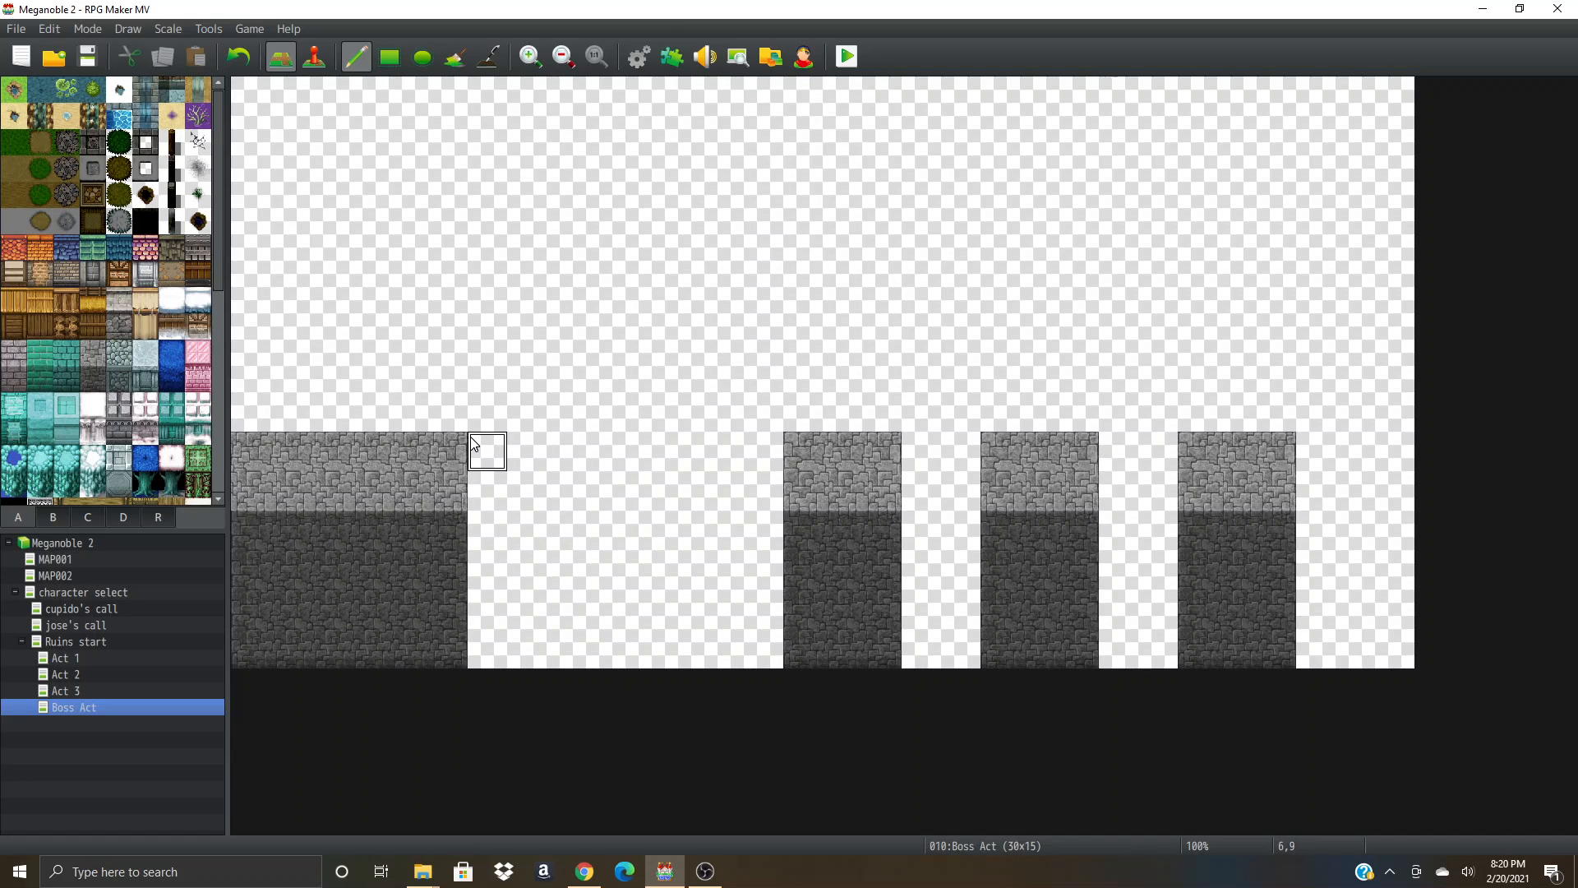
pyautogui.moveTo(474, 443)
pyautogui.mouseDown()
pyautogui.moveTo(443, 452)
pyautogui.moveTo(416, 658)
pyautogui.moveTo(433, 492)
pyautogui.moveTo(416, 526)
pyautogui.mouseUp()
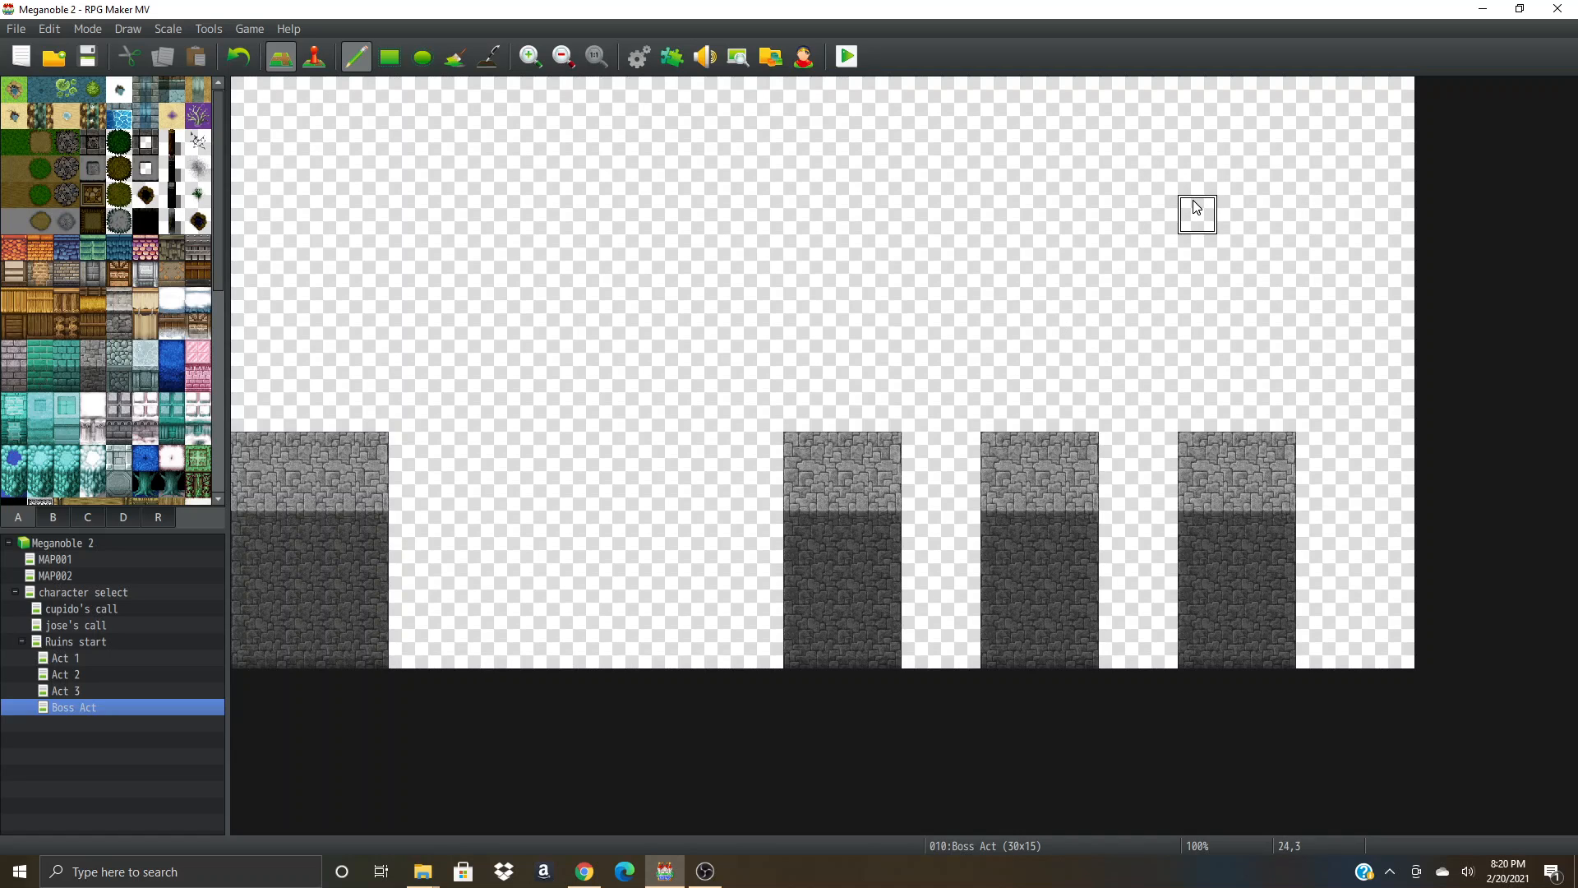
# - Save the project and review the Ruins start, Act 1, Act 2 and Boss Act maps
pyautogui.click(30, 29)
pyautogui.click(42, 106)
pyautogui.click(89, 656)
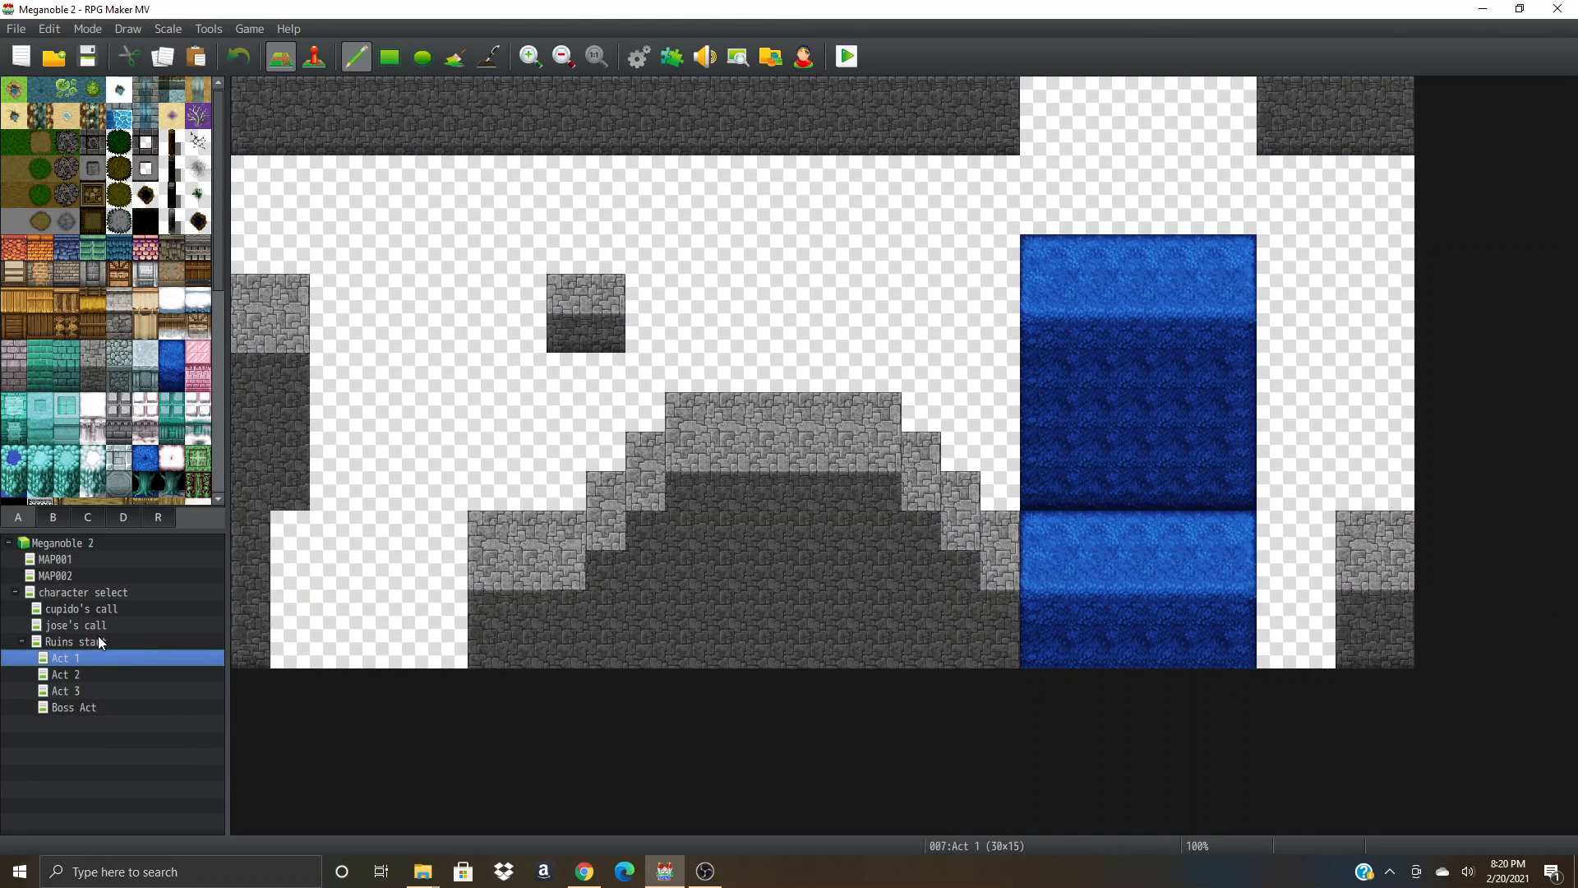
pyautogui.click(97, 641)
pyautogui.click(86, 659)
pyautogui.click(89, 673)
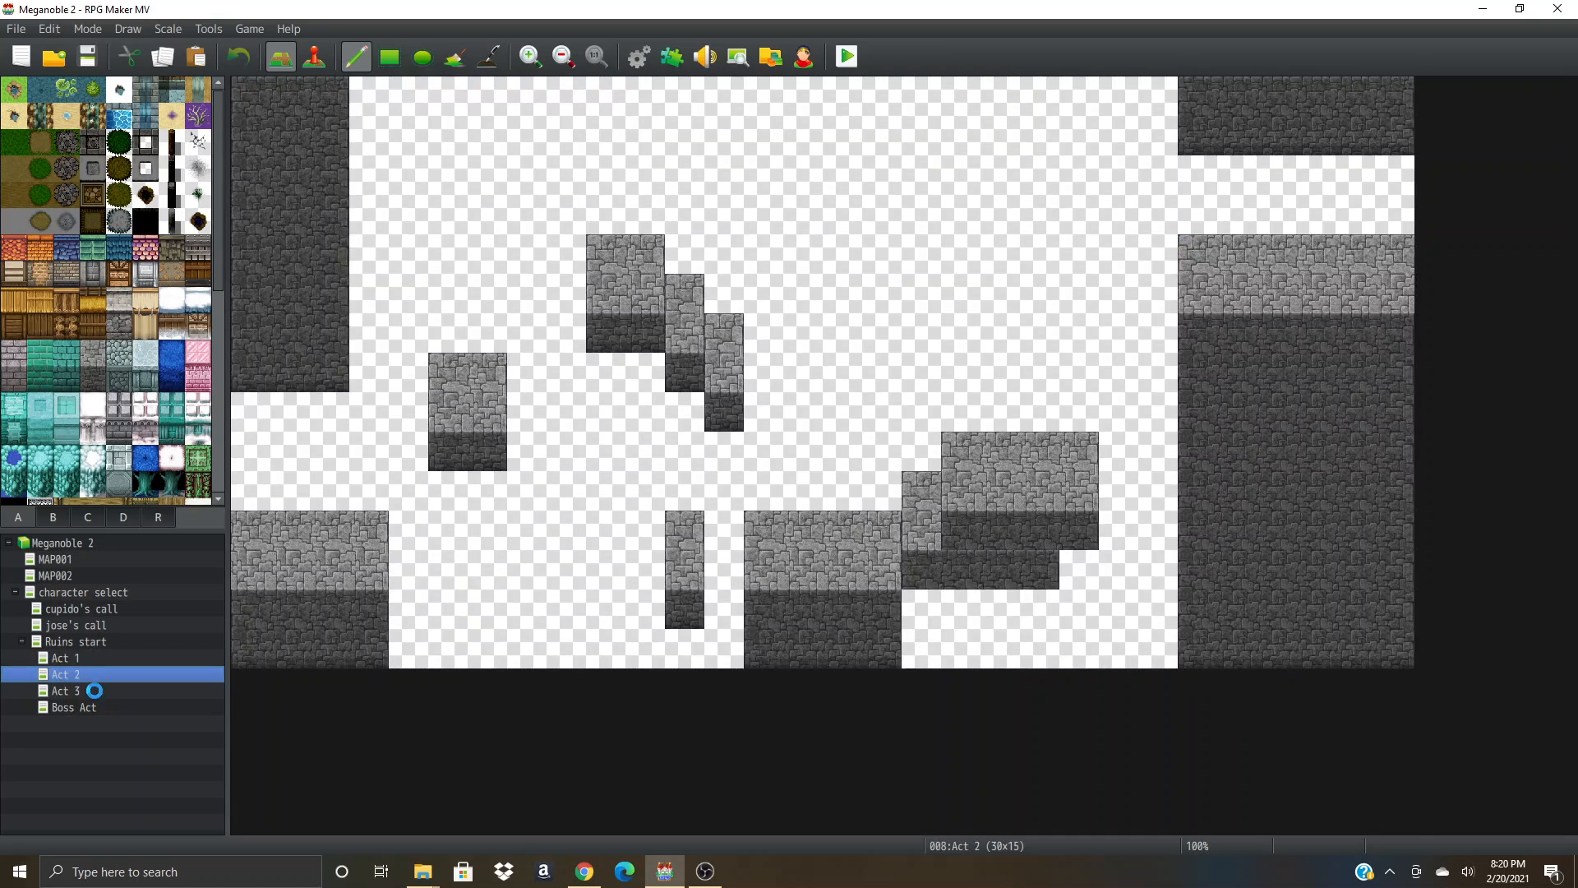
pyautogui.click(104, 706)
# - Set the player's starting position on the Act 1 map at tile 15,6, above the stone mound
pyautogui.click(122, 658)
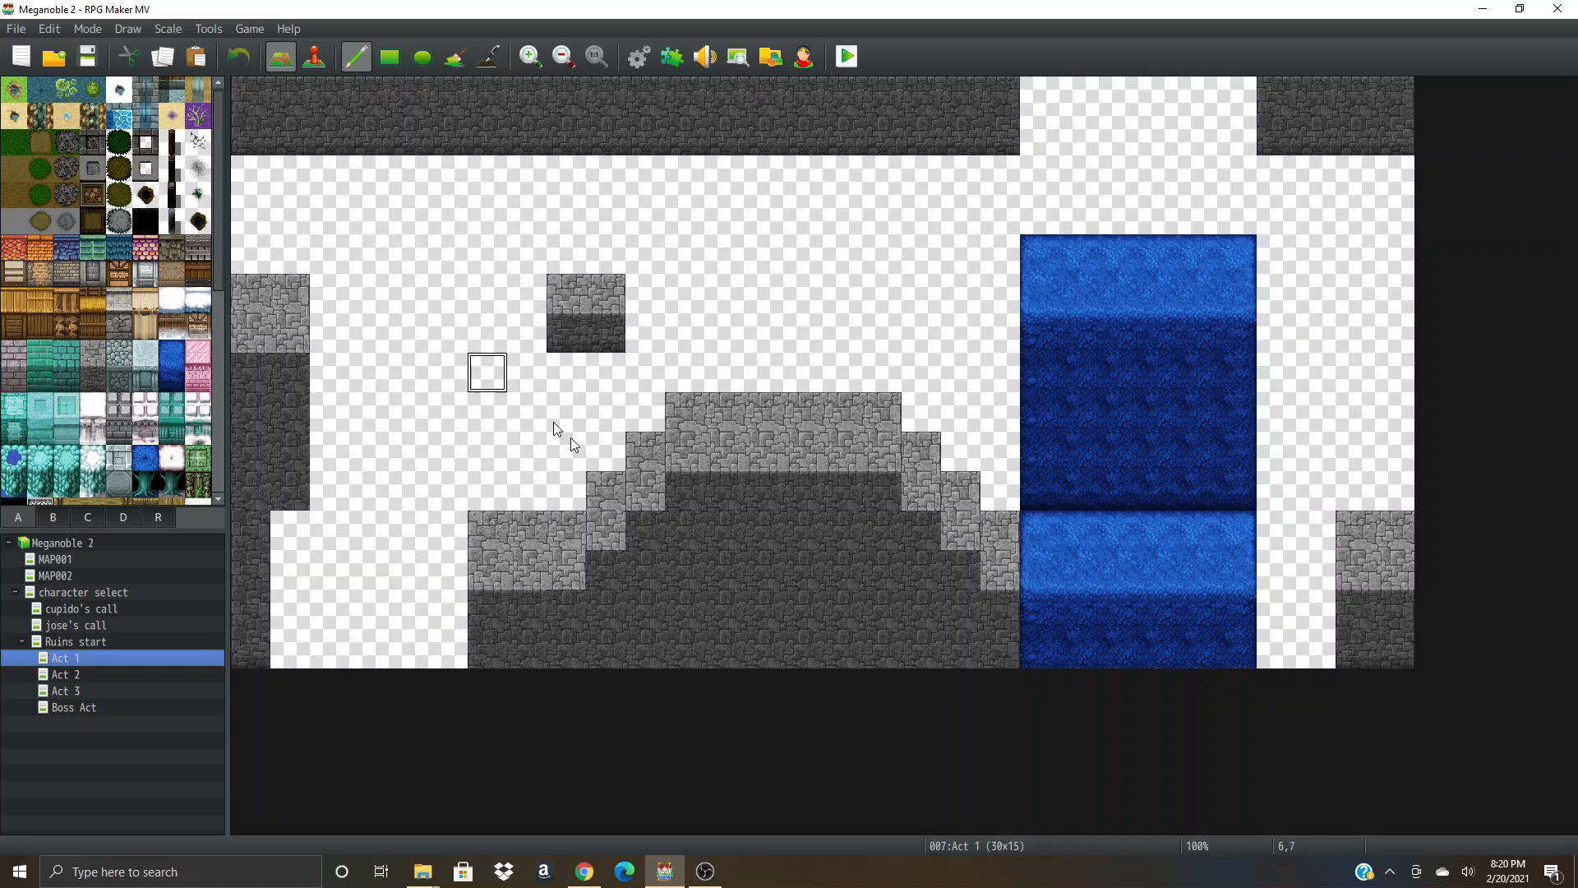
pyautogui.click(313, 56)
pyautogui.rightClick(732, 414)
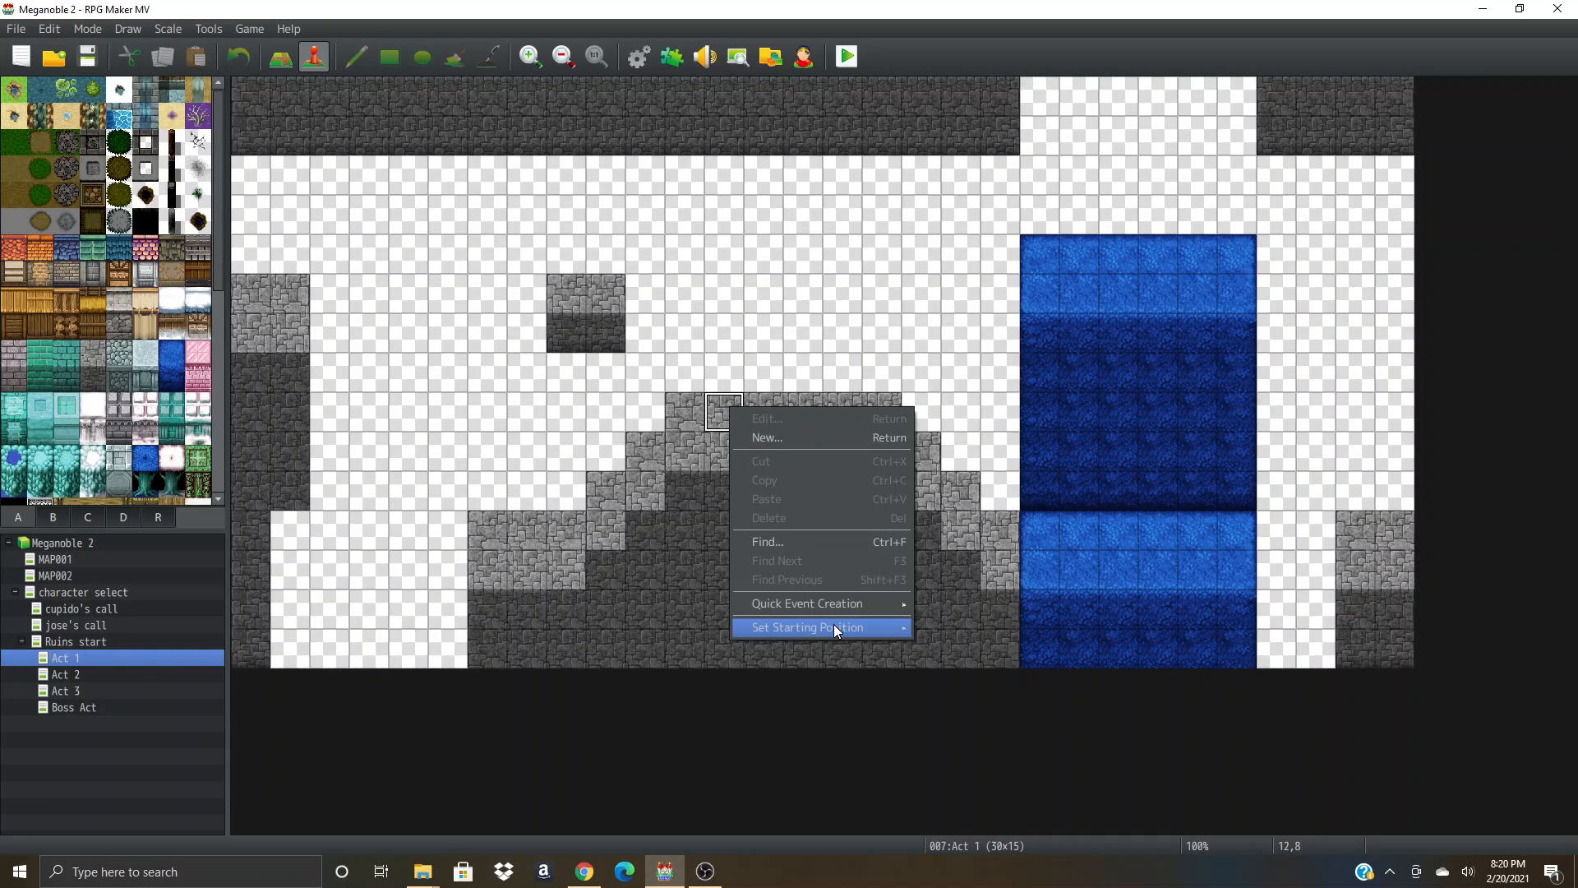
pyautogui.moveTo(833, 627)
pyautogui.rightClick(852, 344)
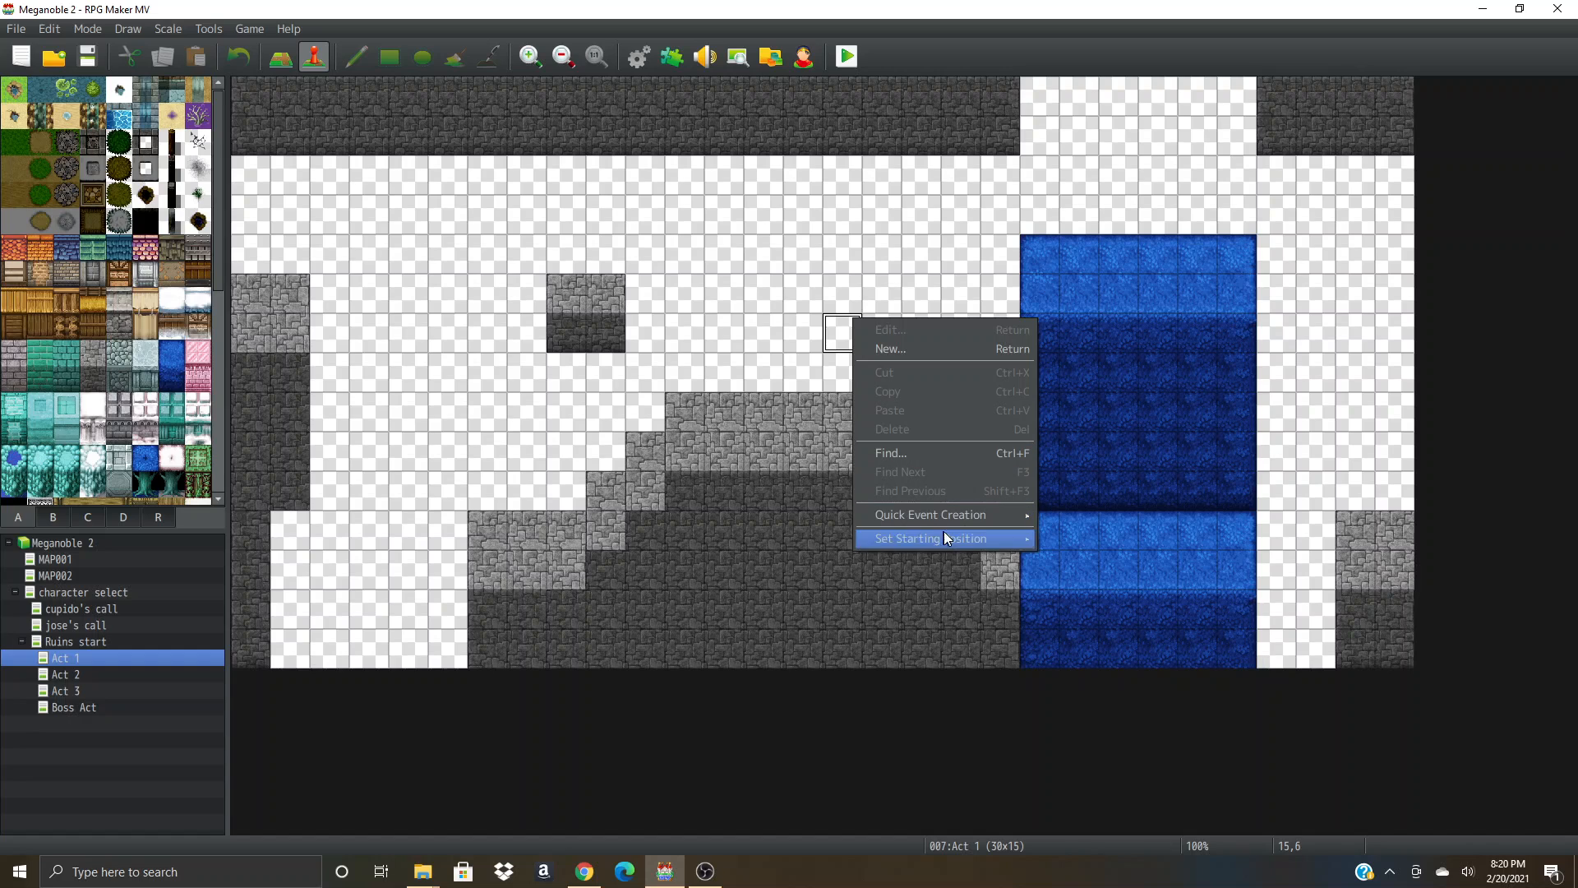
pyautogui.moveTo(943, 531)
pyautogui.click(1061, 532)
# - Save the changes, launch a playtest of the game on Act 1 and open the in-game menu
pyautogui.click(848, 58)
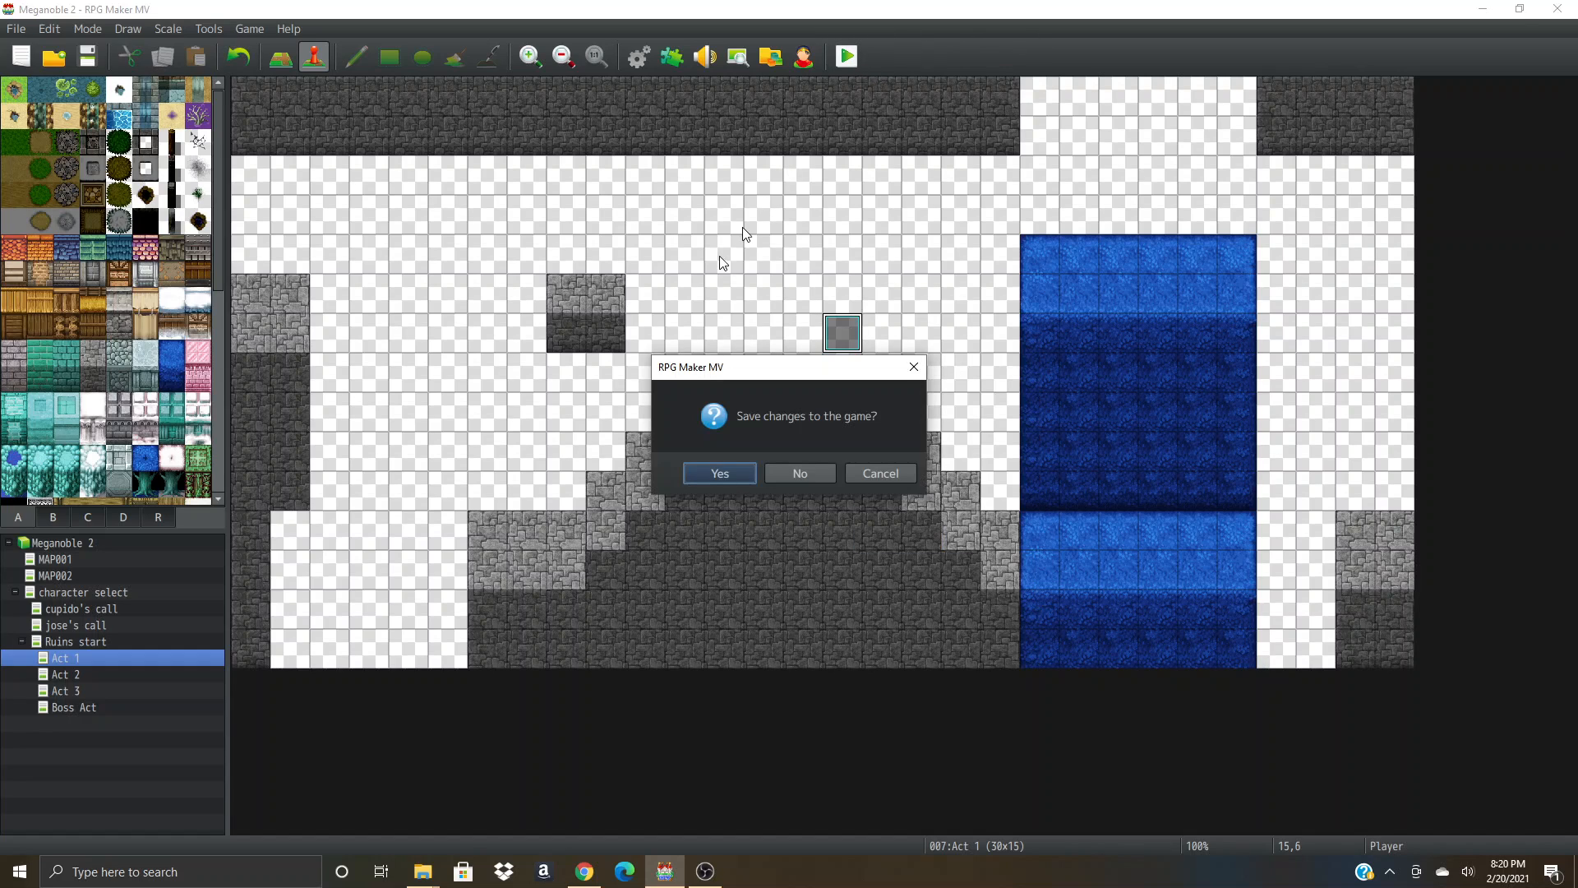
pyautogui.click(714, 468)
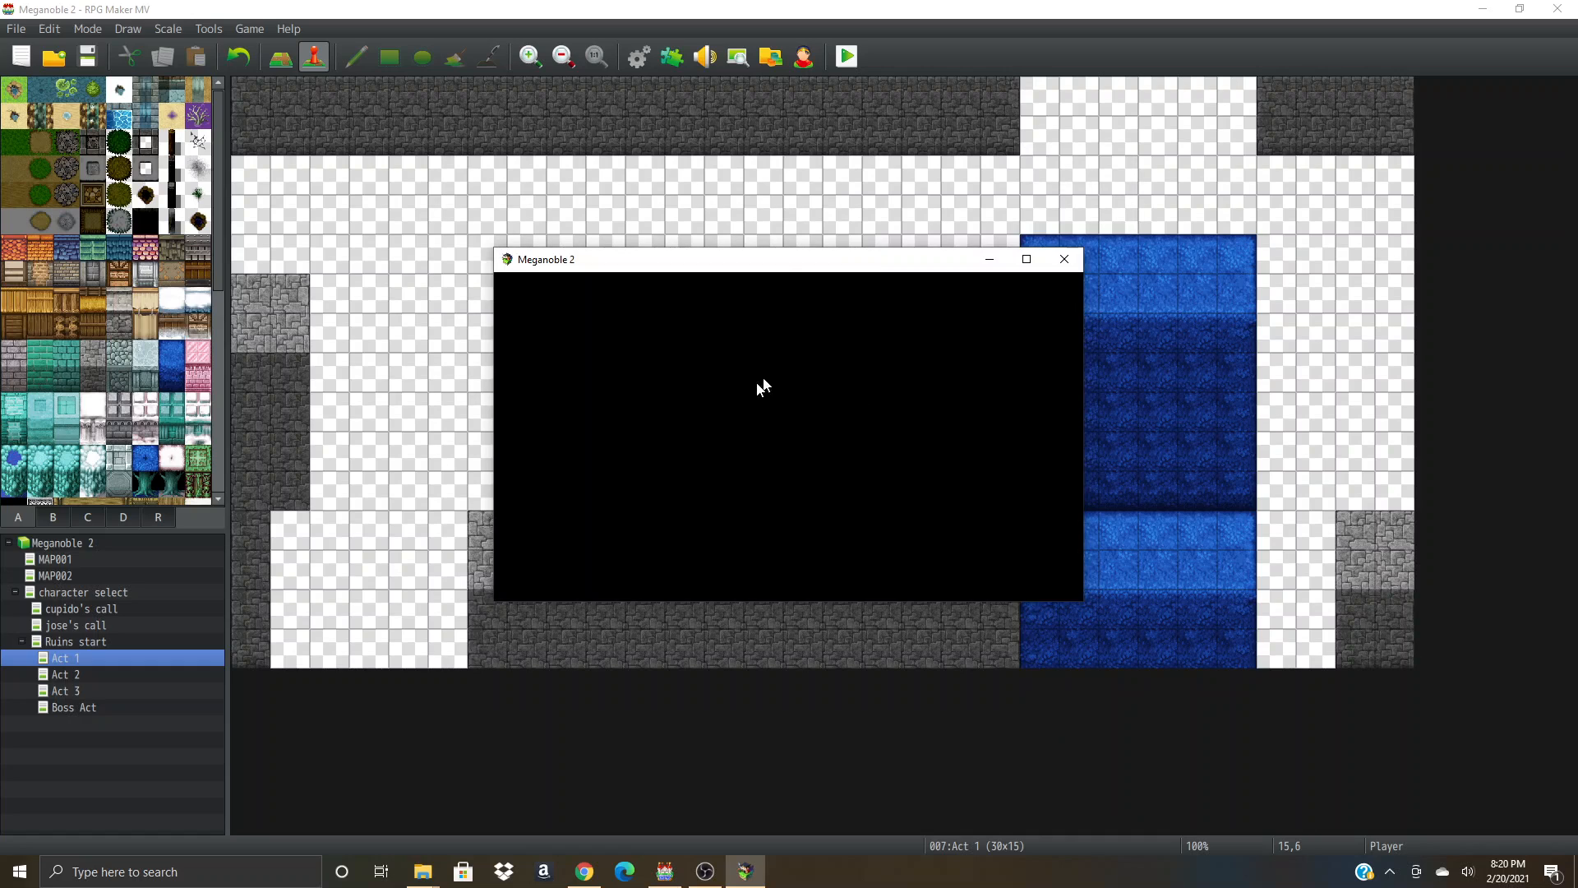
pyautogui.click(811, 433)
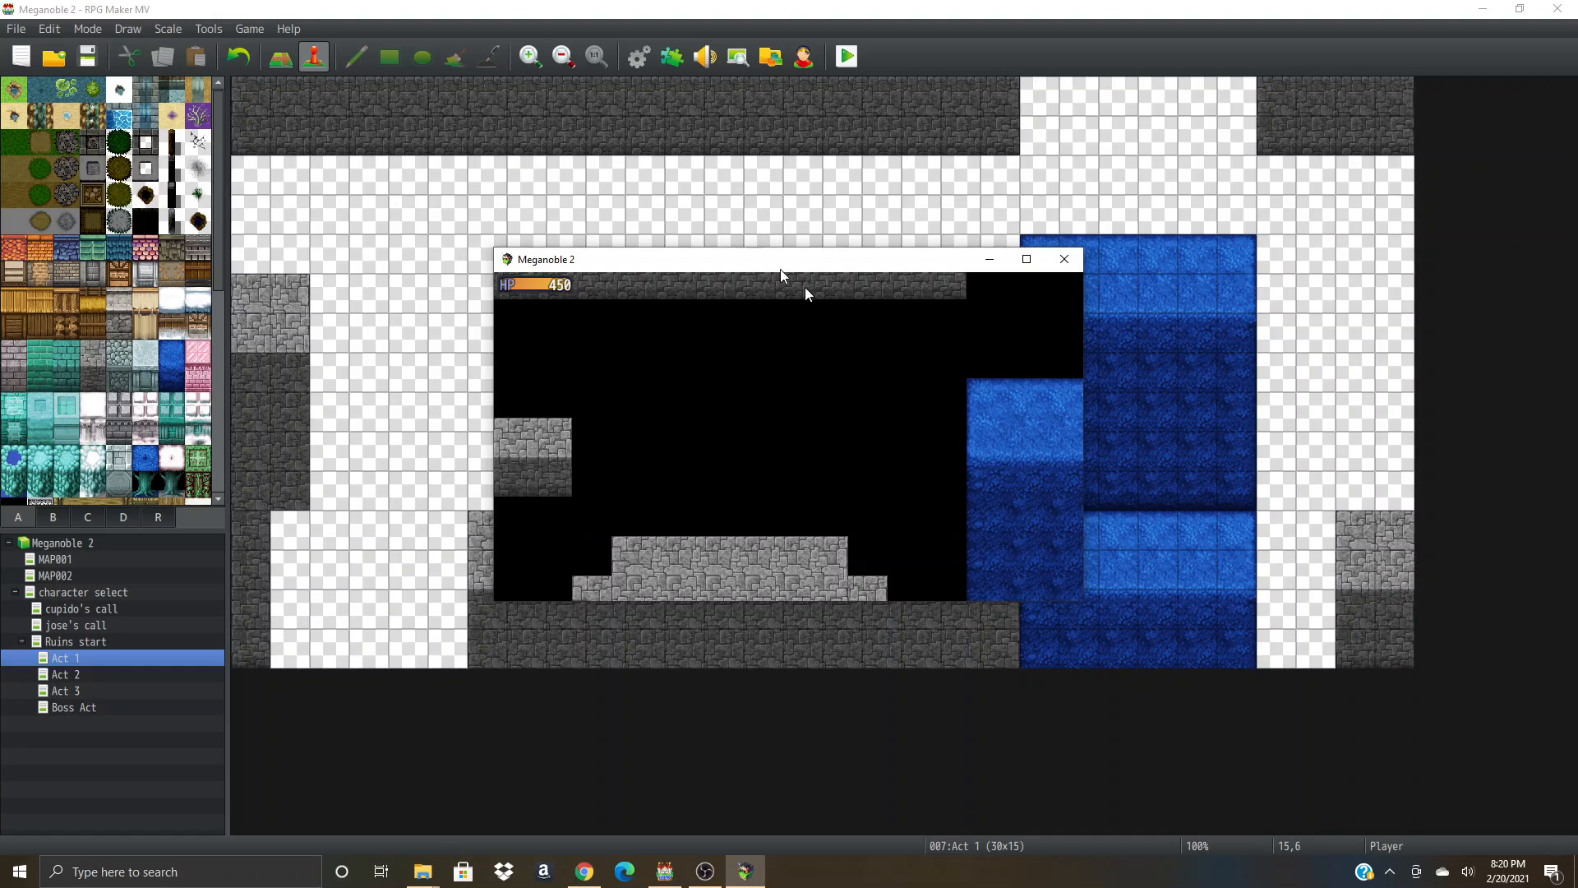
pyautogui.press('Escape')
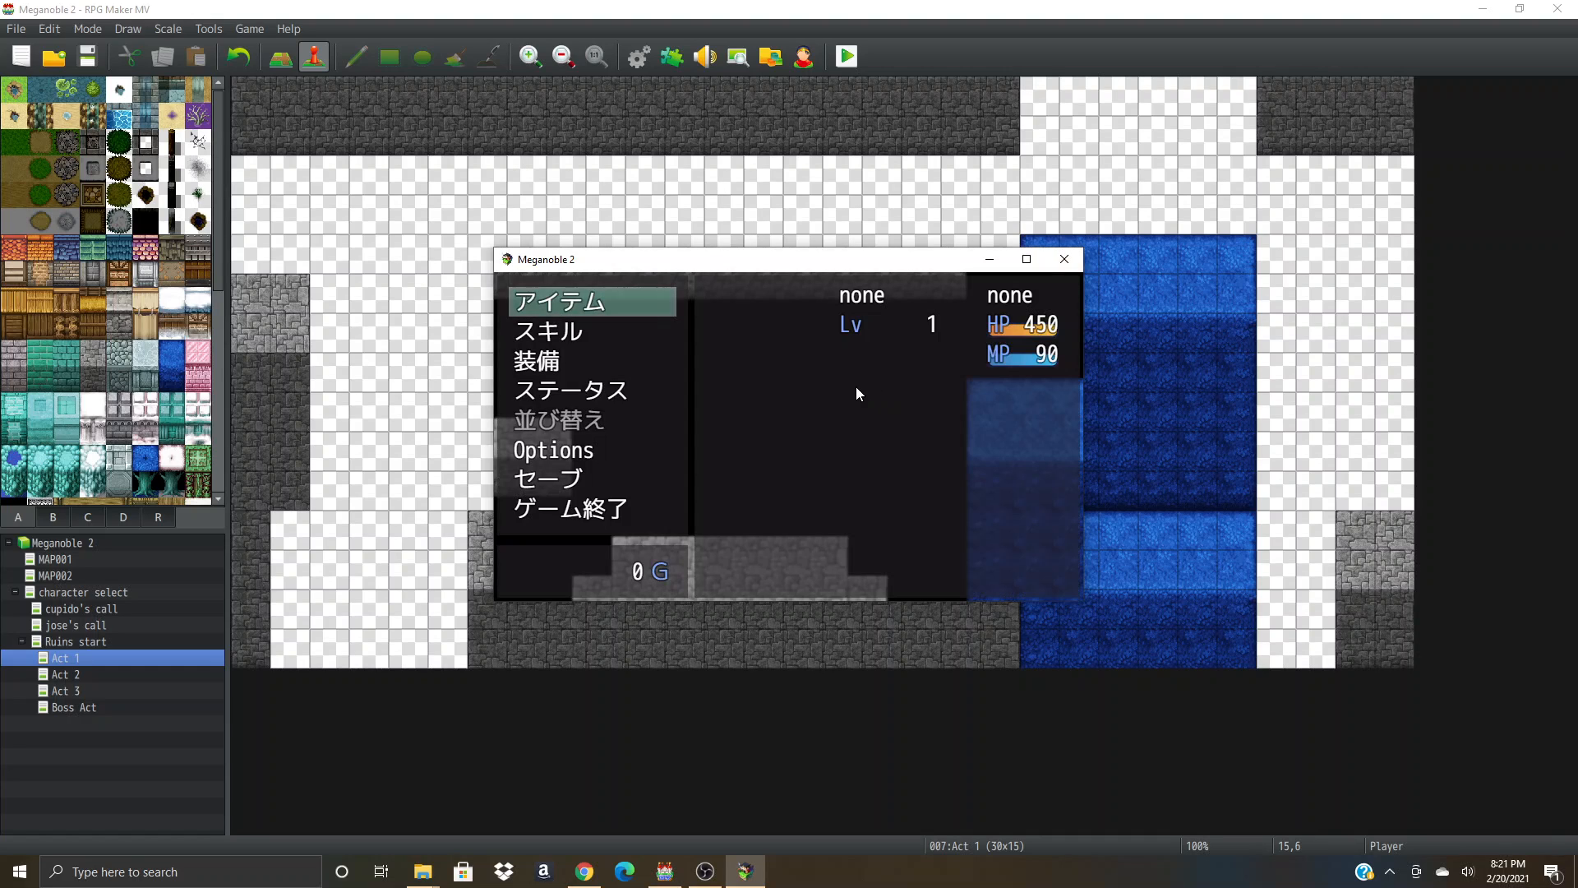
# - Close the Act 1 playtest and look through the Ruins start, MAP002 and MAP001 maps
pyautogui.press('Escape')
pyautogui.click(1064, 260)
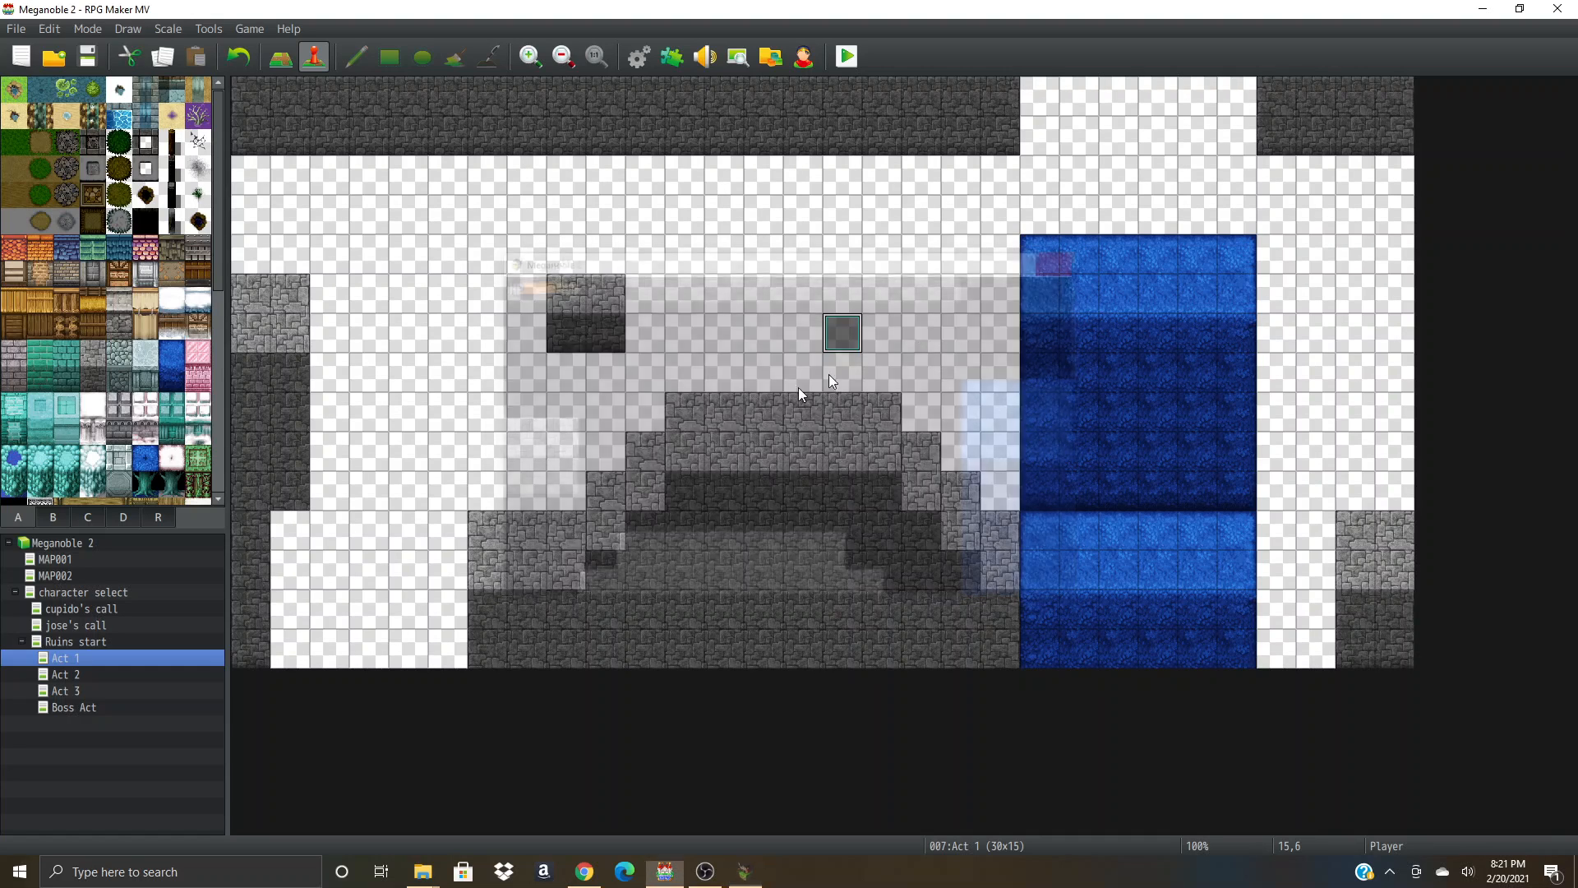
pyautogui.click(100, 639)
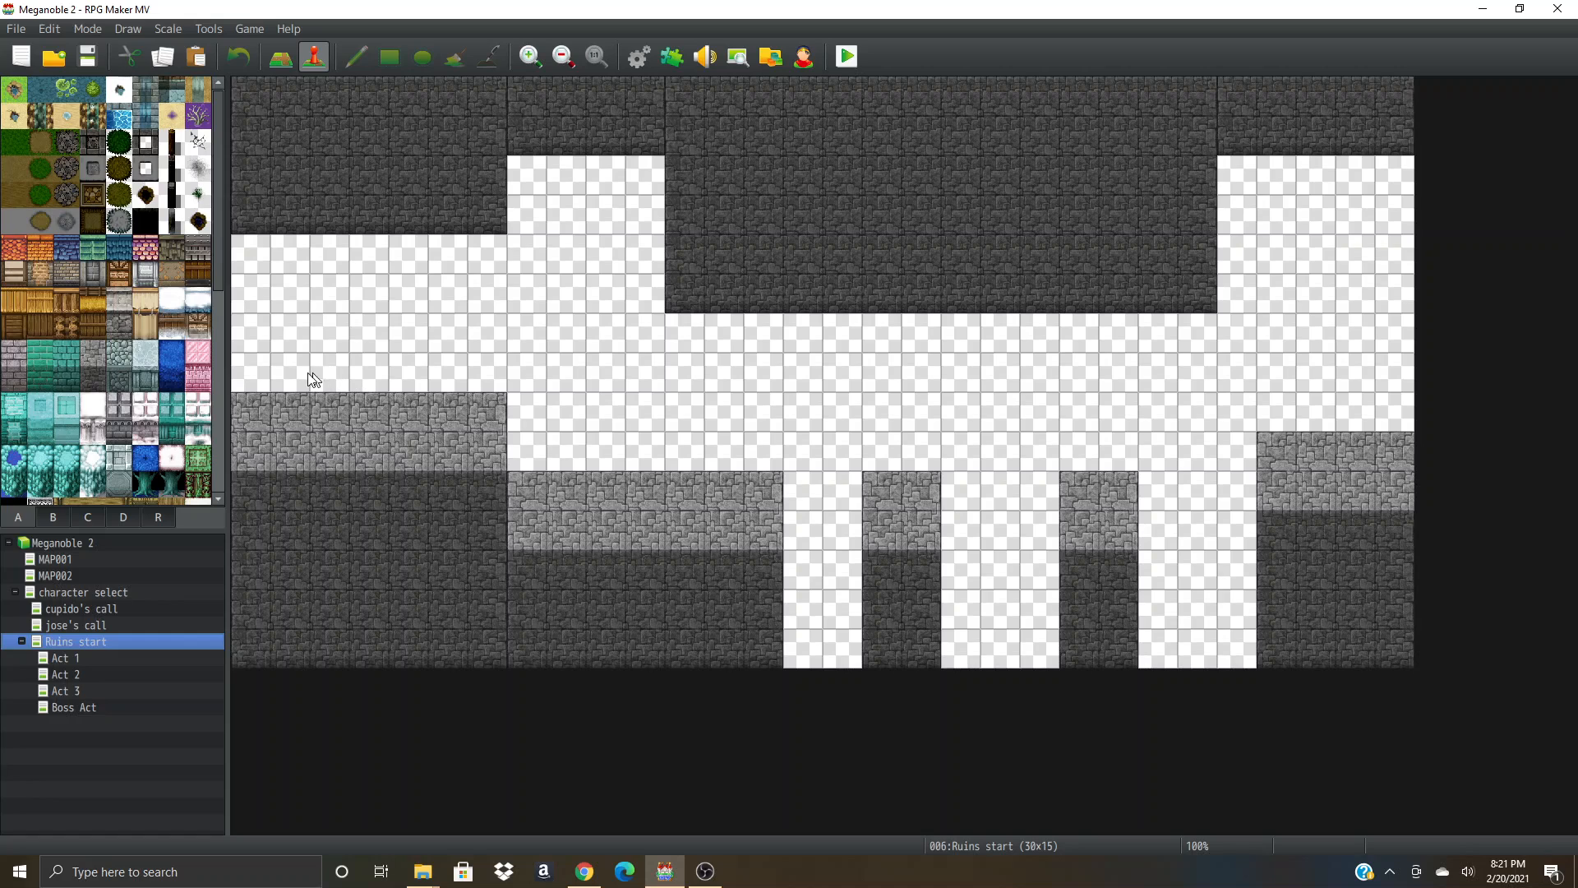
pyautogui.click(92, 590)
pyautogui.click(93, 573)
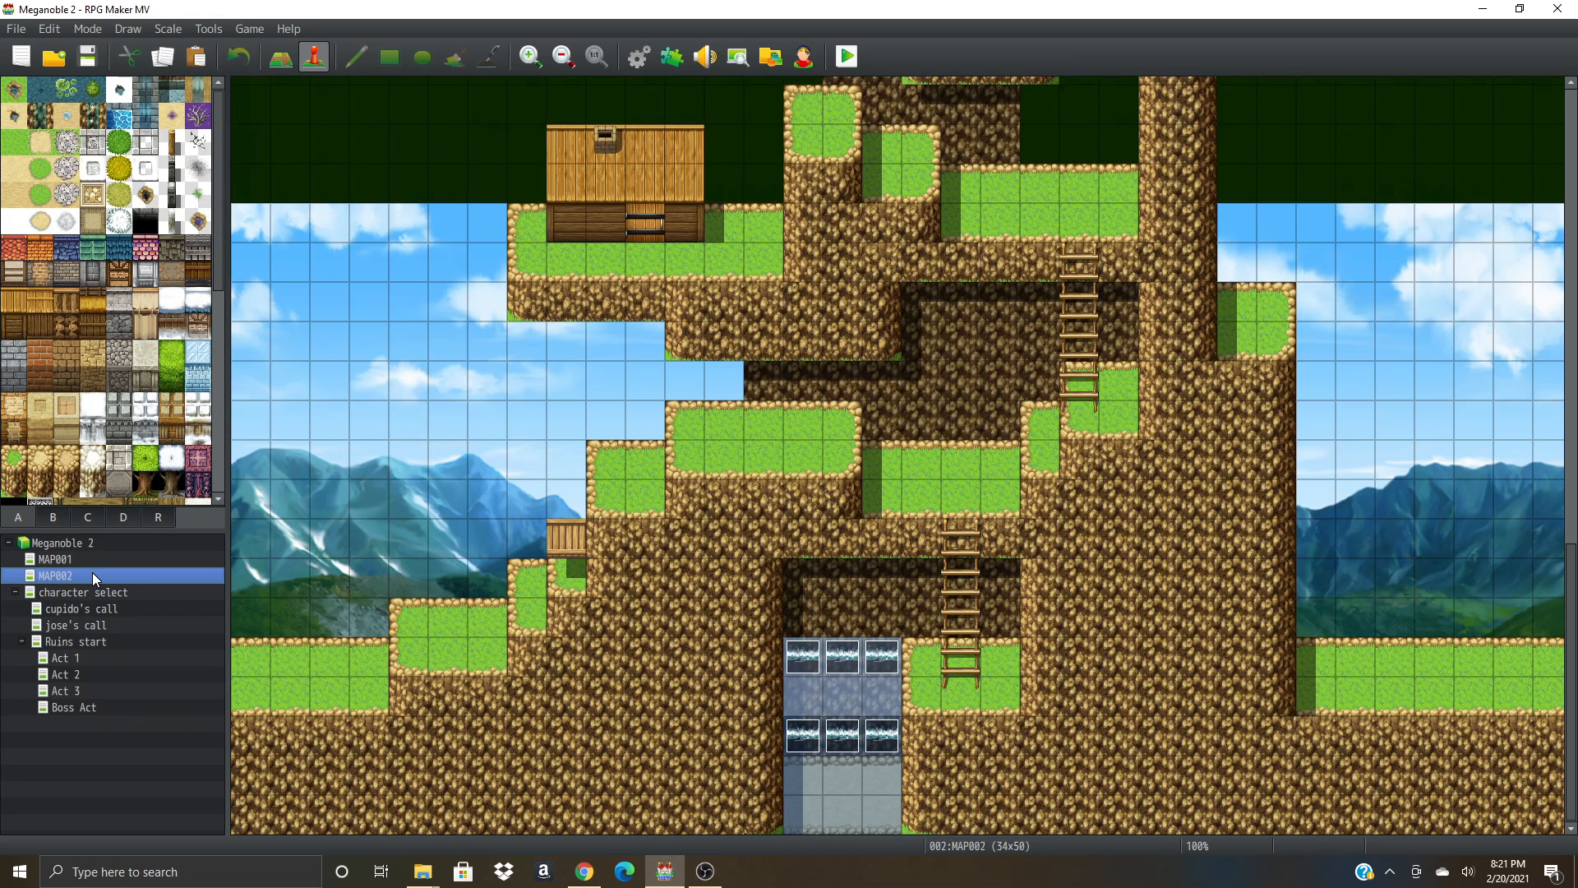
pyautogui.click(90, 559)
pyautogui.click(100, 578)
# - Set the player's starting position on the character select map at tile 0,12
pyautogui.click(100, 591)
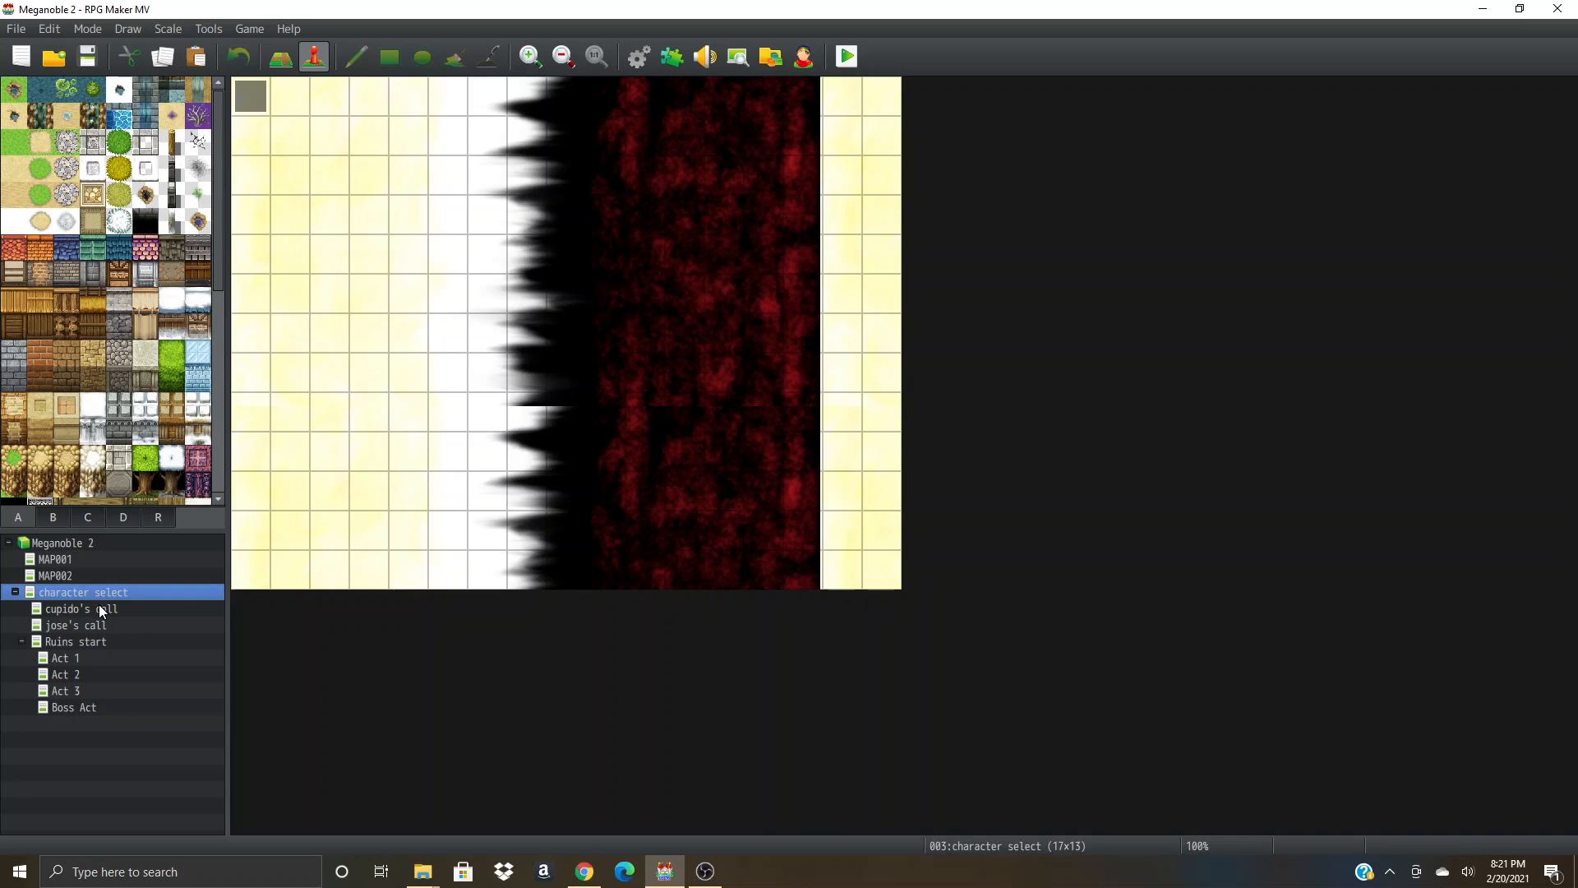
pyautogui.click(102, 576)
pyautogui.click(104, 591)
pyautogui.rightClick(255, 569)
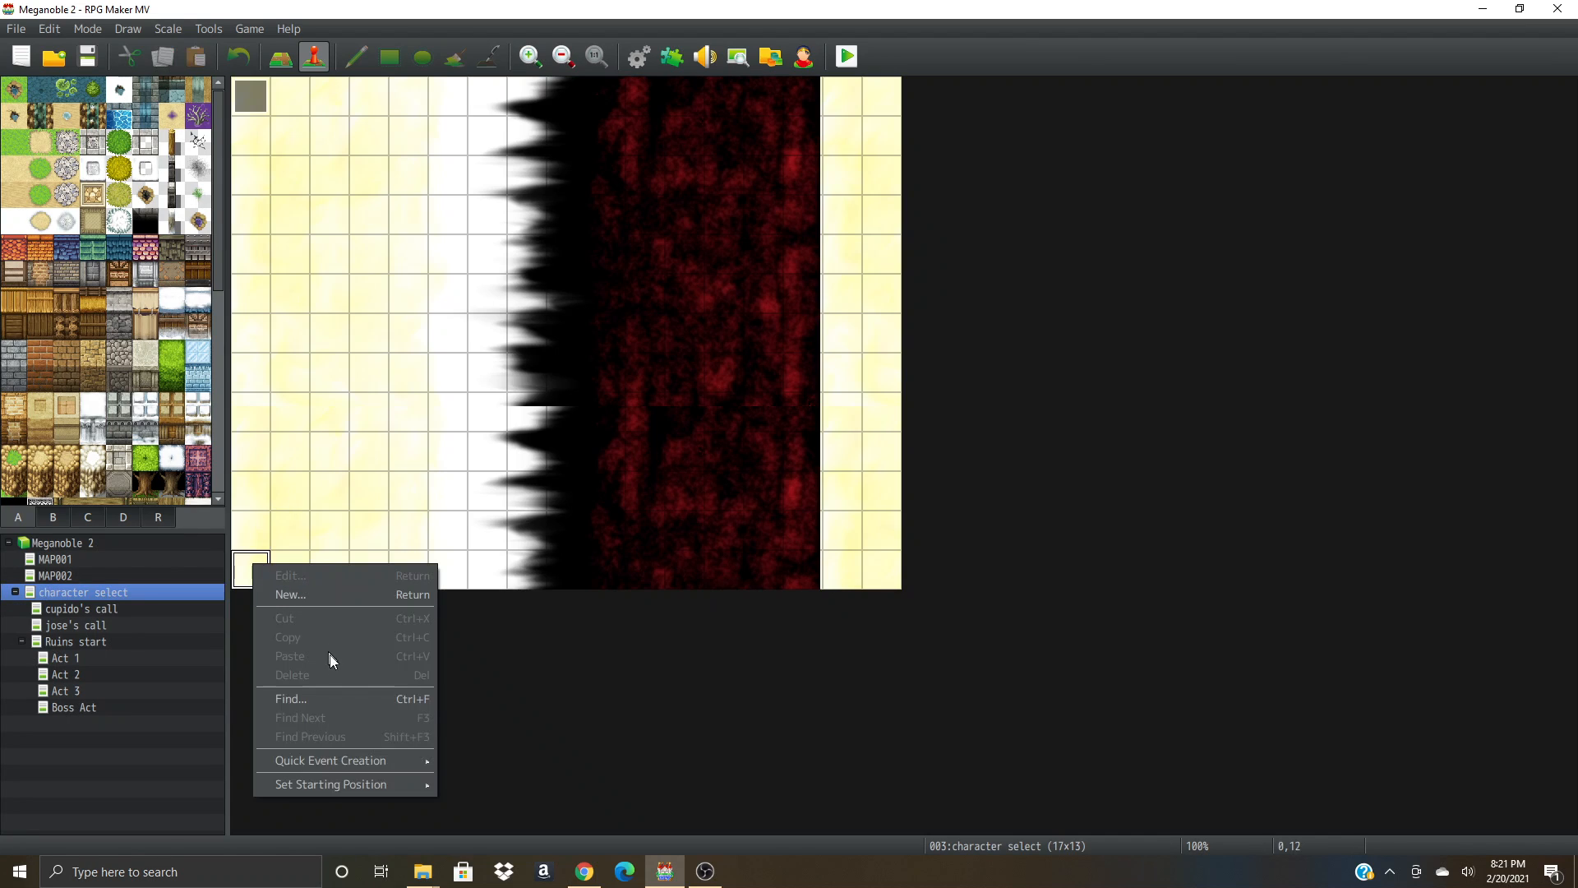
pyautogui.moveTo(387, 791)
pyautogui.click(466, 789)
# - Review the Boss Act map and return to the Ruins start map
pyautogui.click(160, 707)
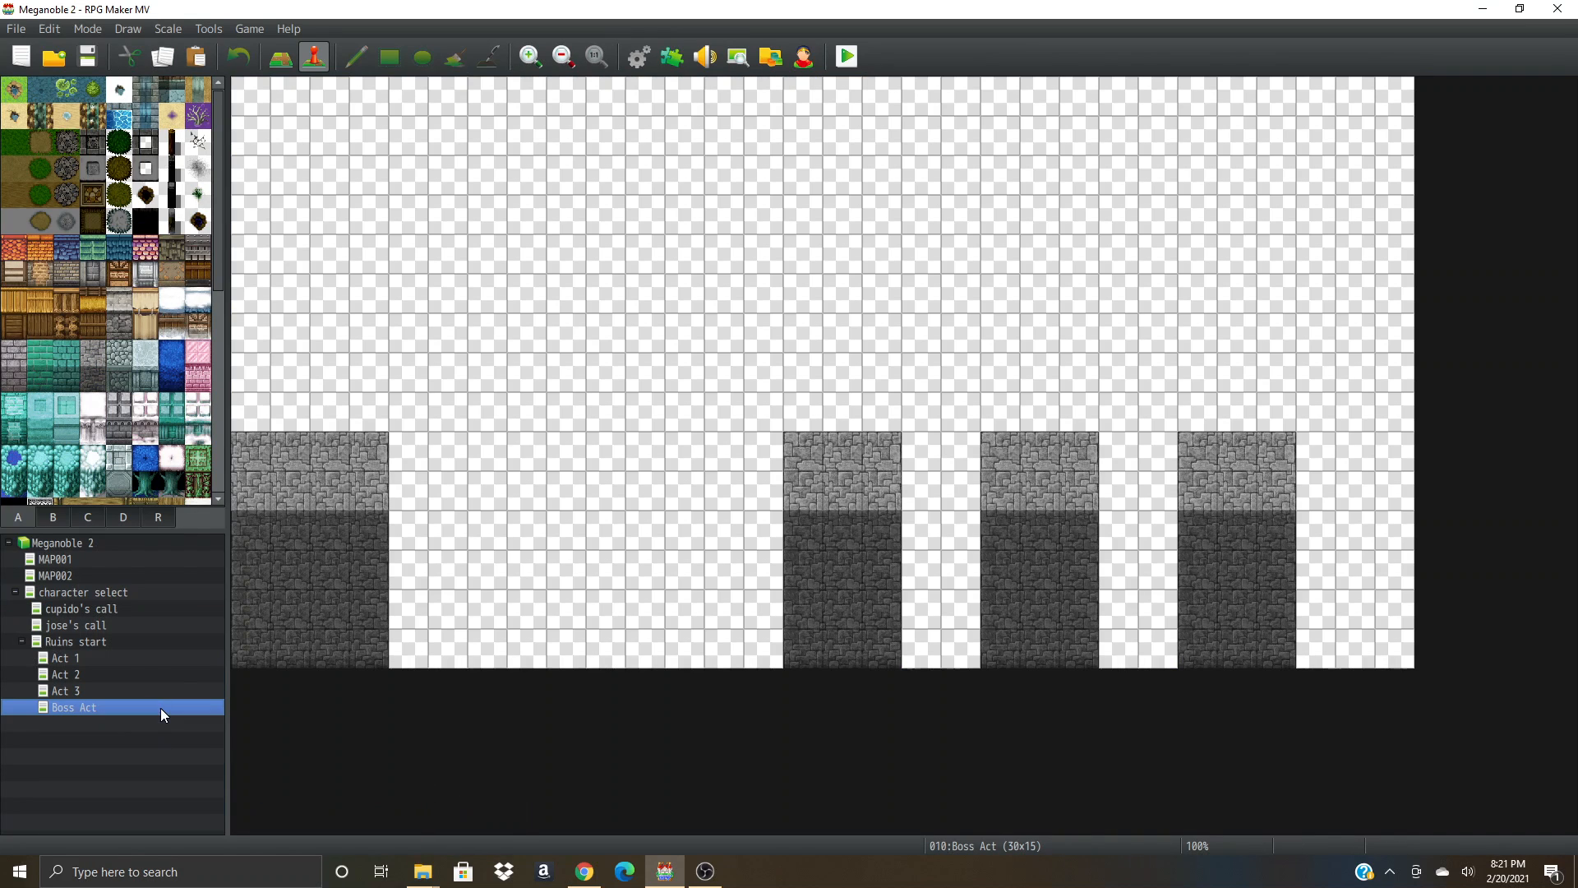
pyautogui.click(145, 642)
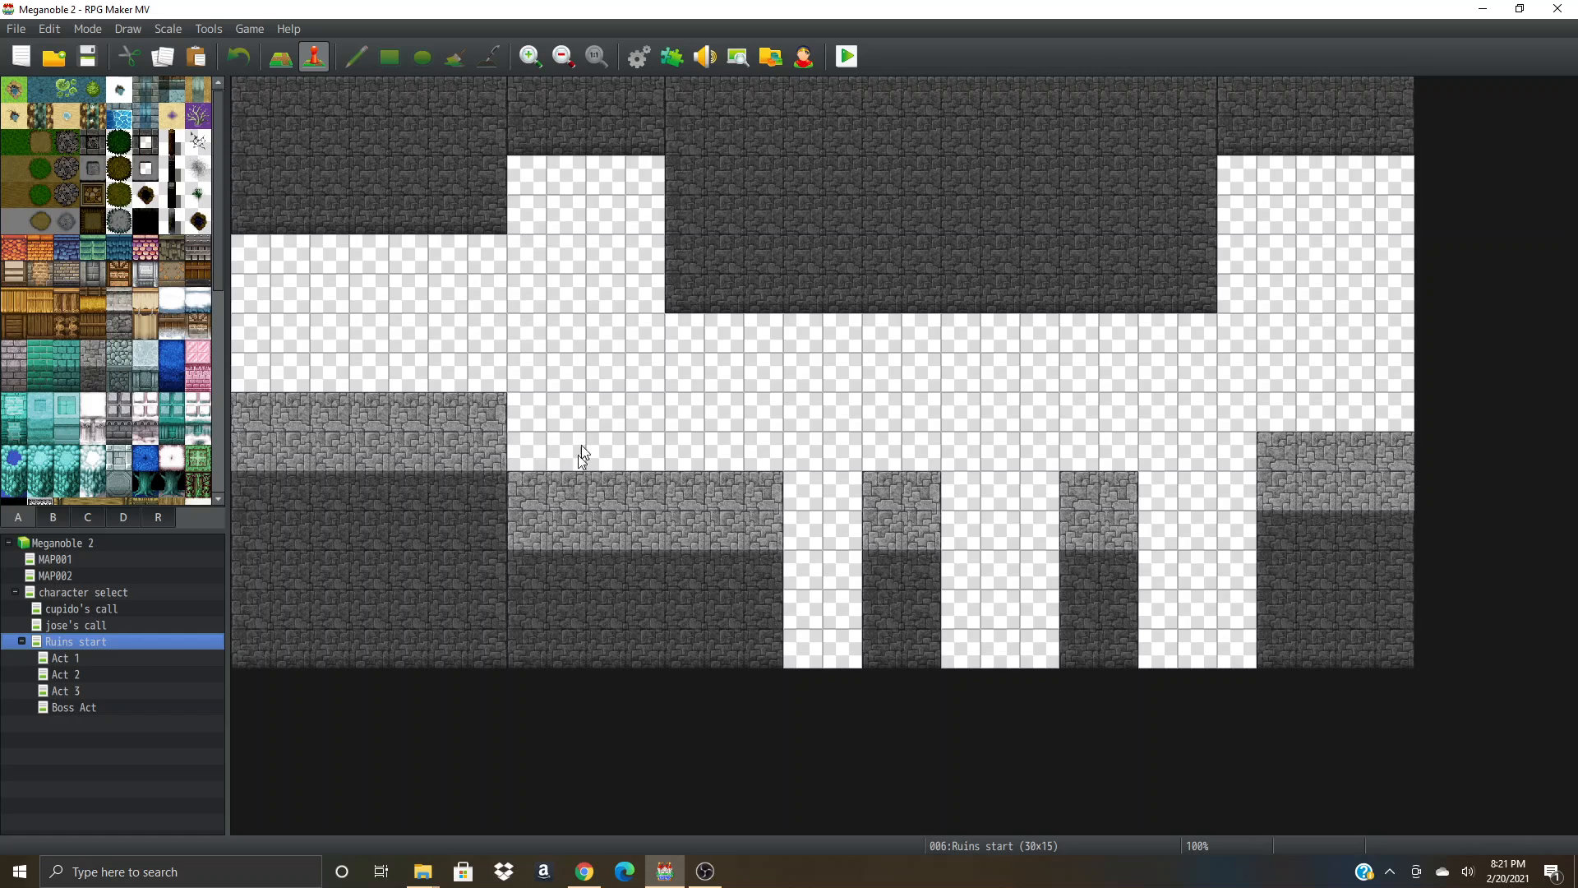